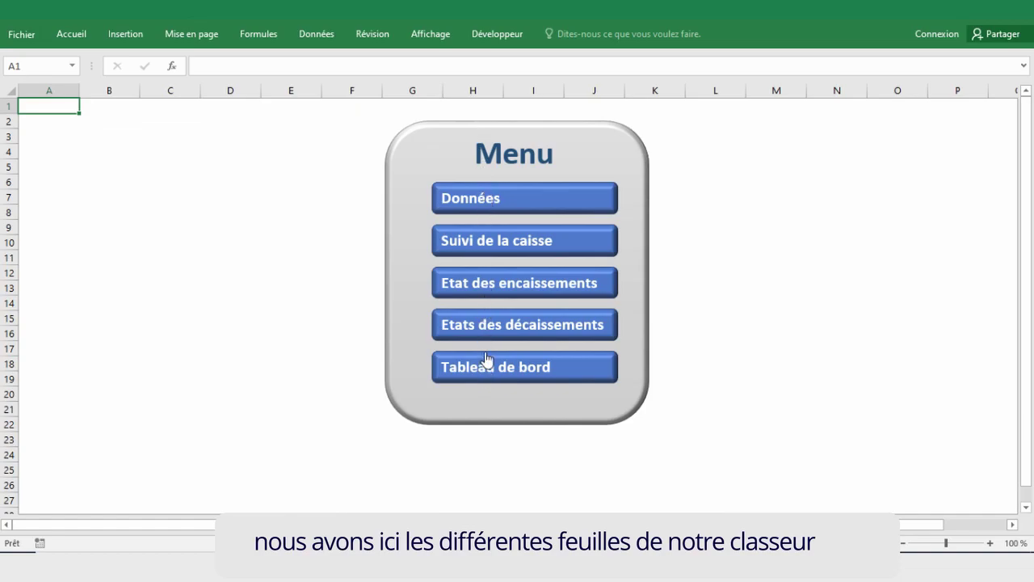
Step: Tour the Données, Suivi de la caisse and Etat des encaissements sheets from the Menu, then open Tableau de bord
click(493, 208)
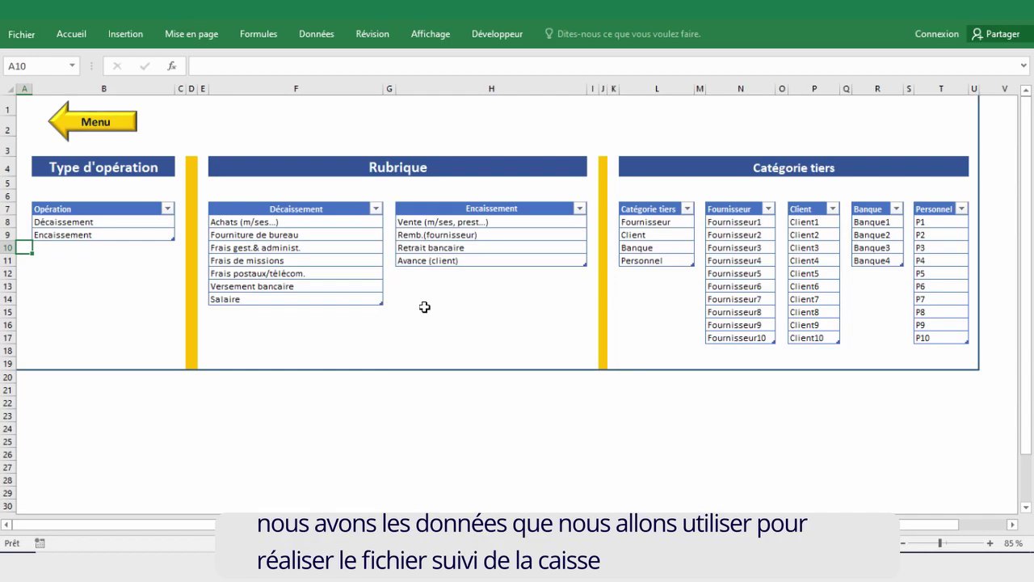
click(99, 123)
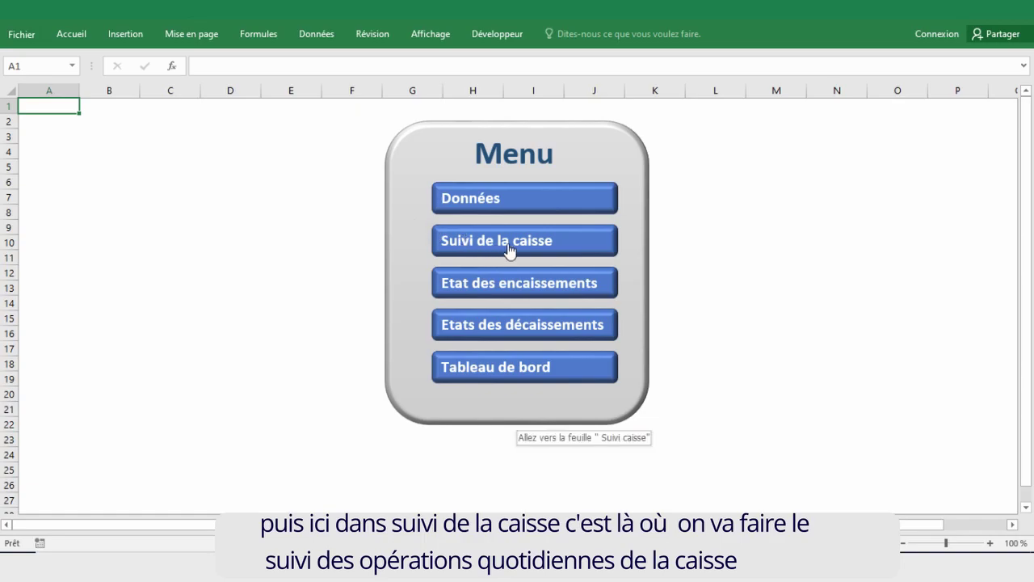
click(508, 247)
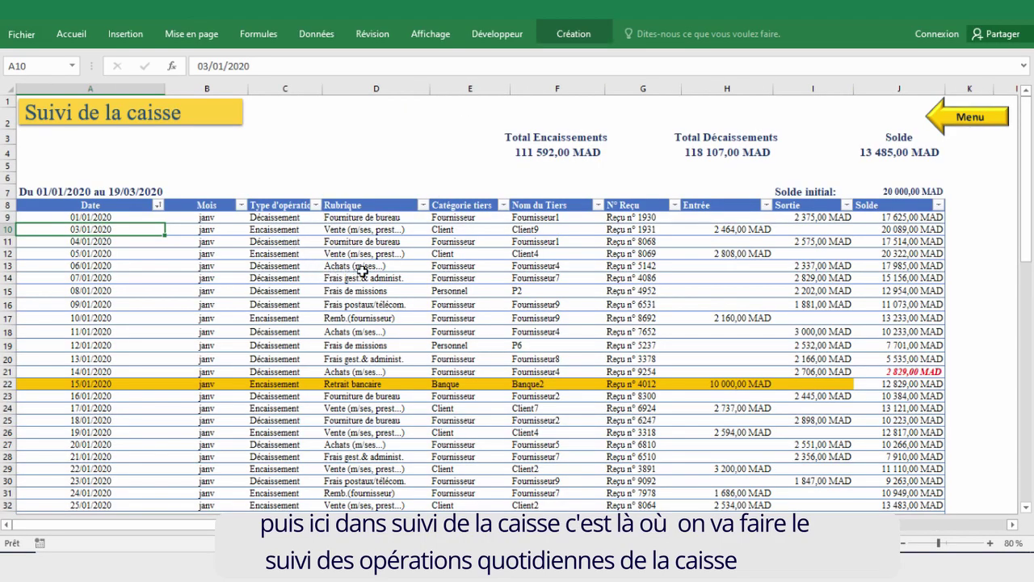
click(958, 118)
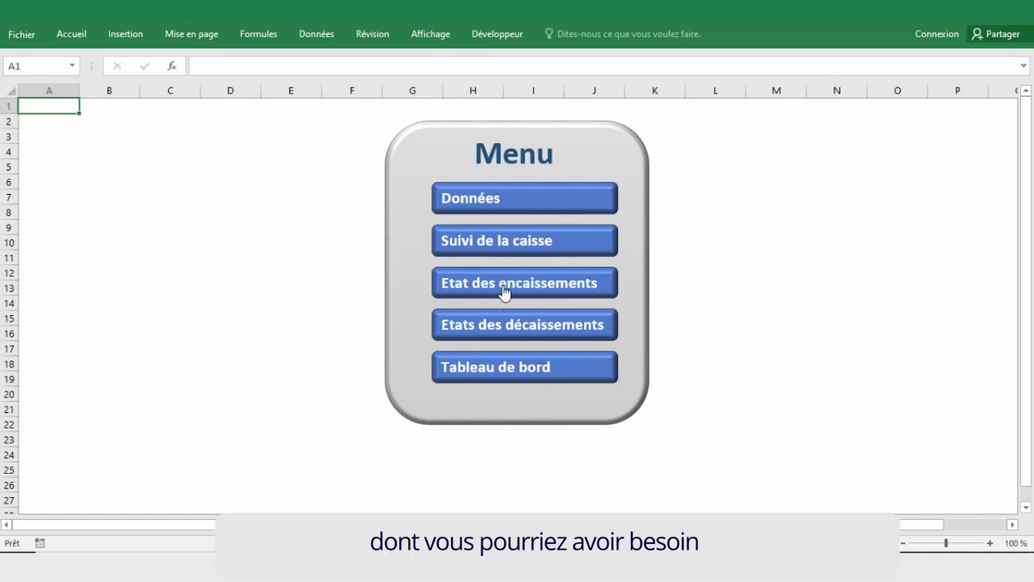
click(503, 293)
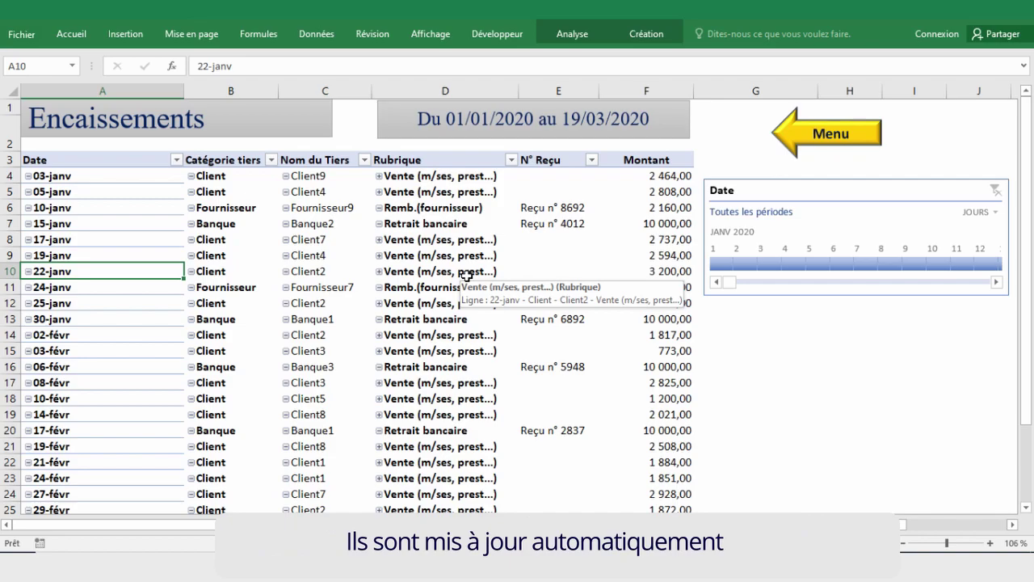
click(806, 126)
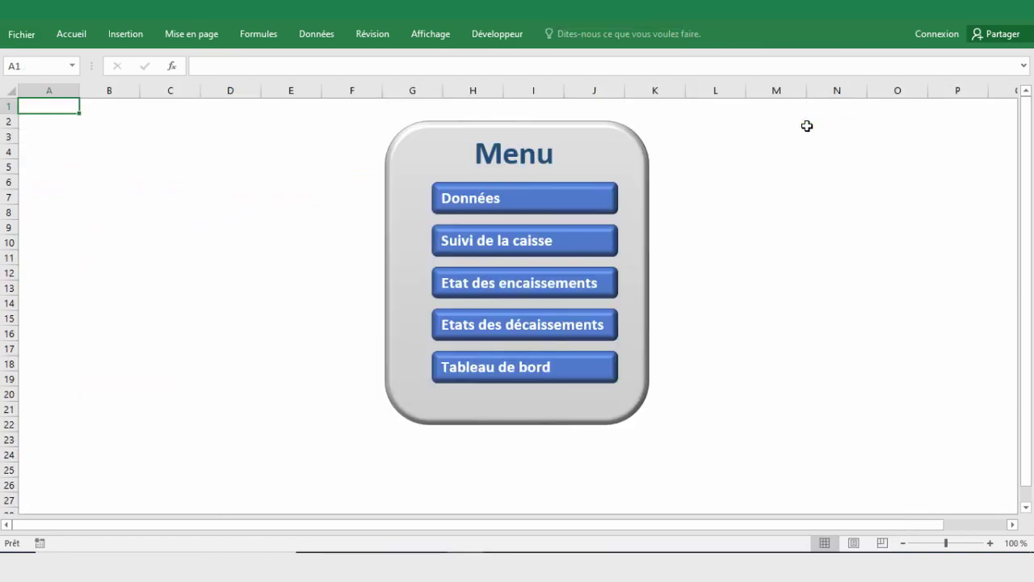
click(501, 373)
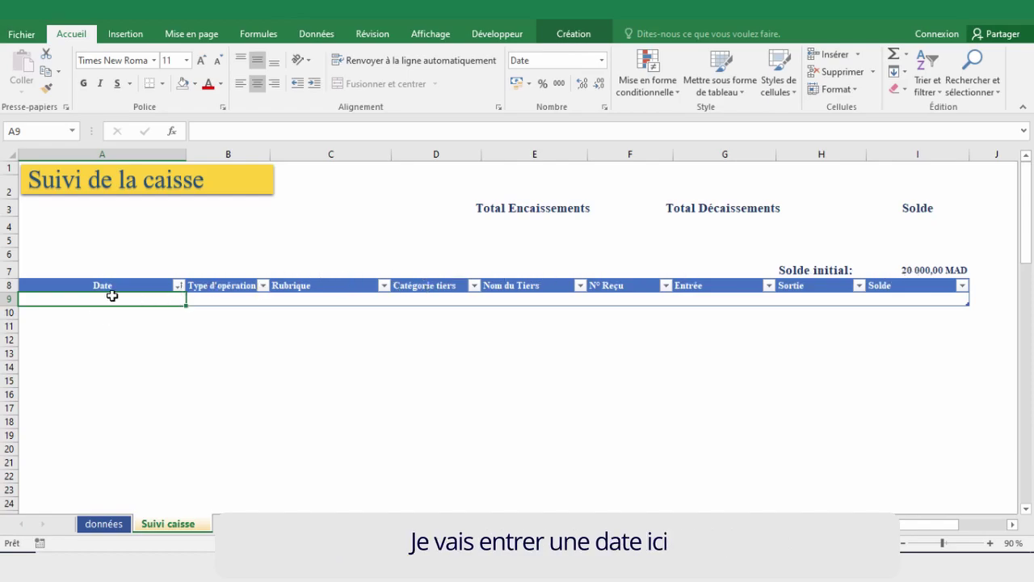
Step: Enter 01/01 as the first date in cell A9
text(01)
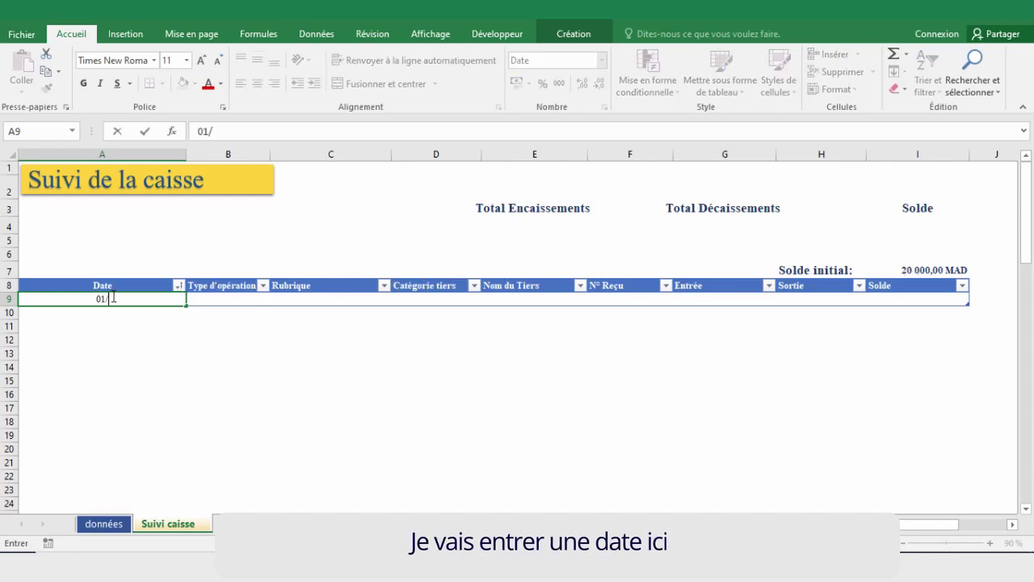
text(/01)
click(218, 286)
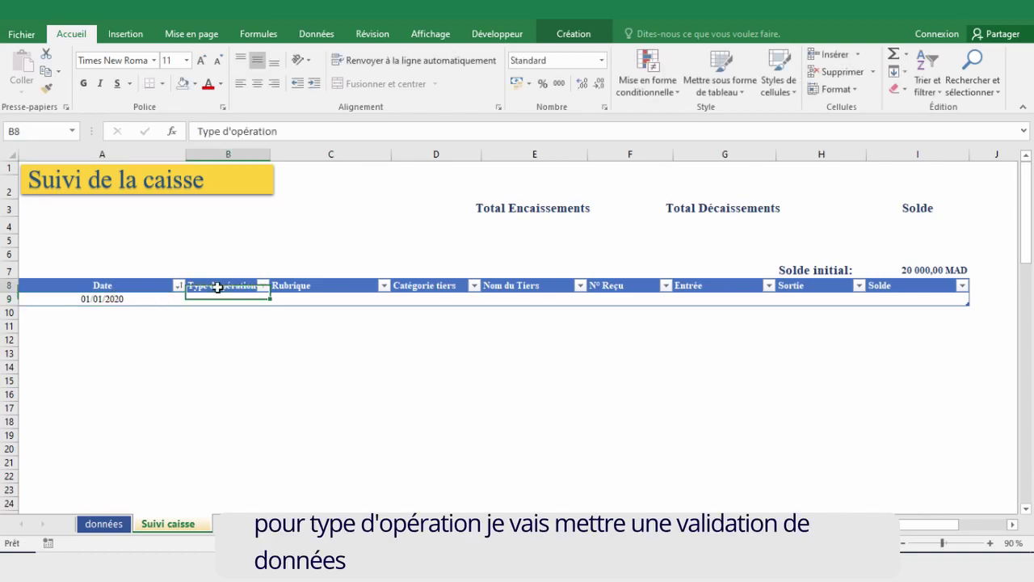
click(218, 300)
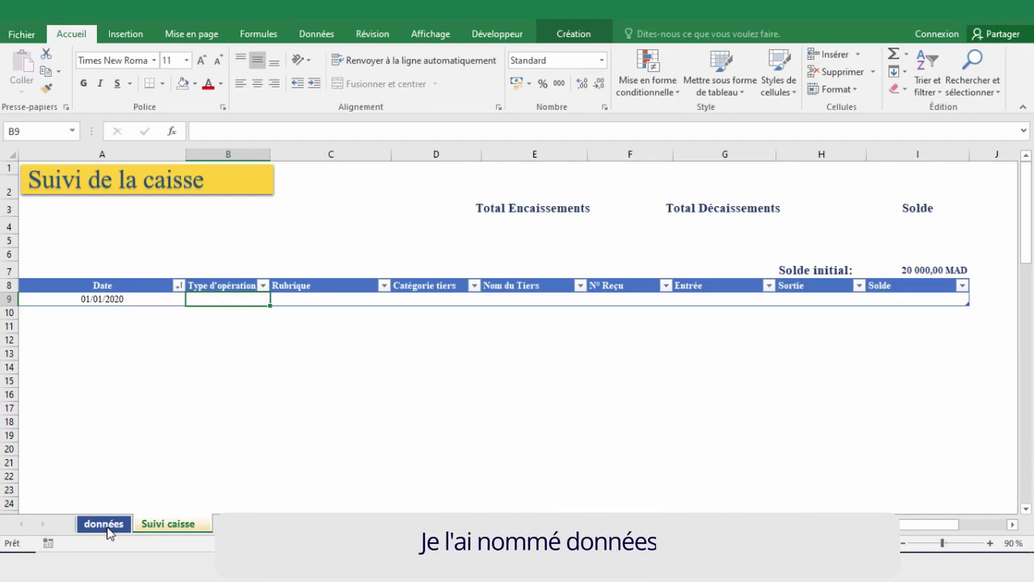
Step: Check the Opération values on the données sheet, then return to Suivi caisse
click(108, 526)
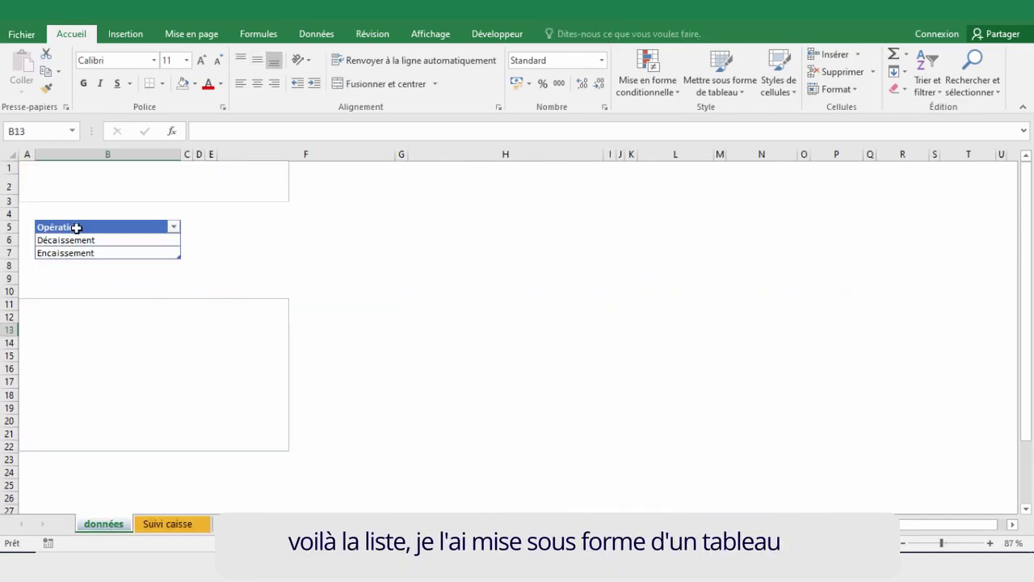
drag(76, 228, 76, 248)
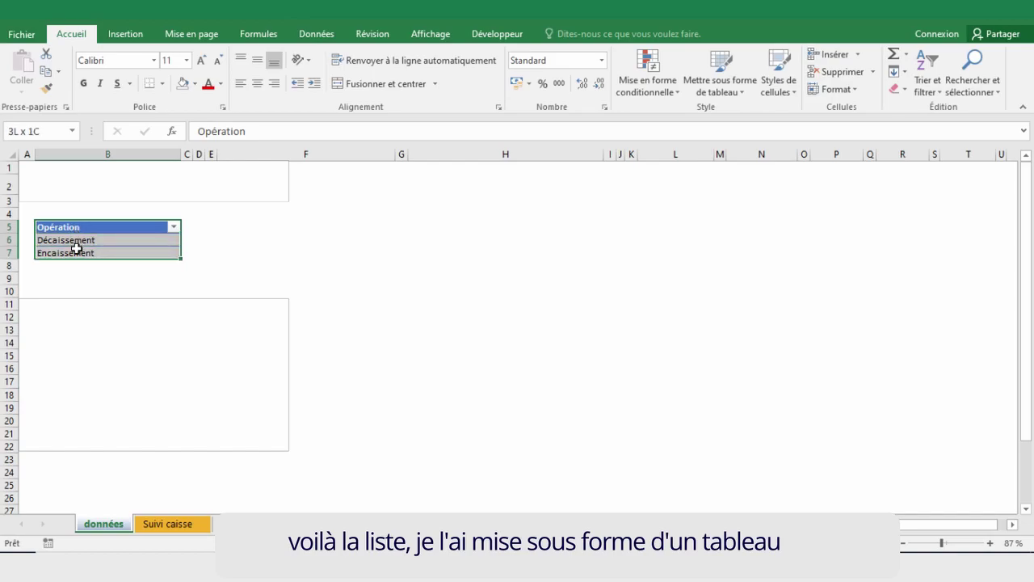
click(103, 253)
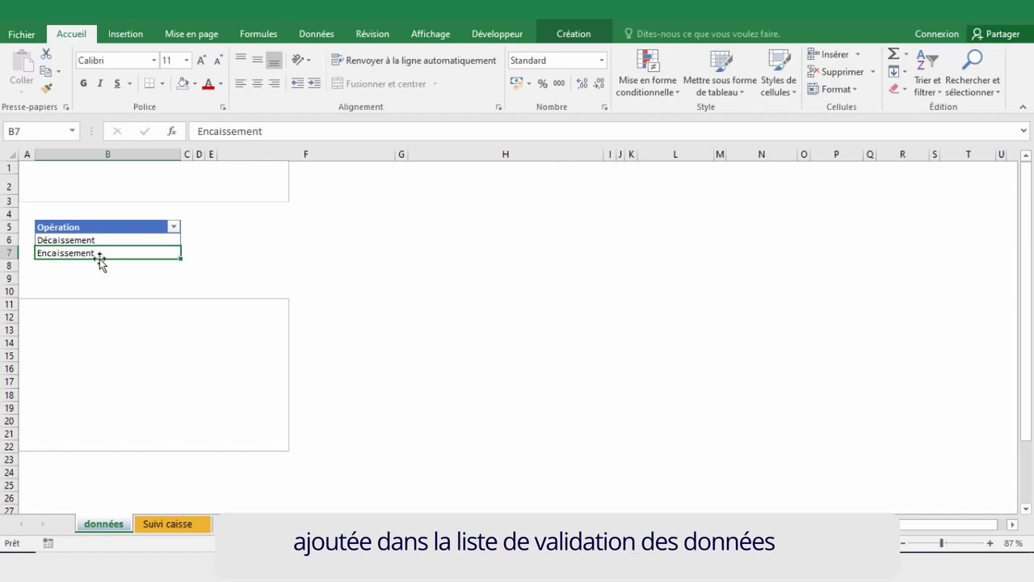
drag(100, 240, 113, 252)
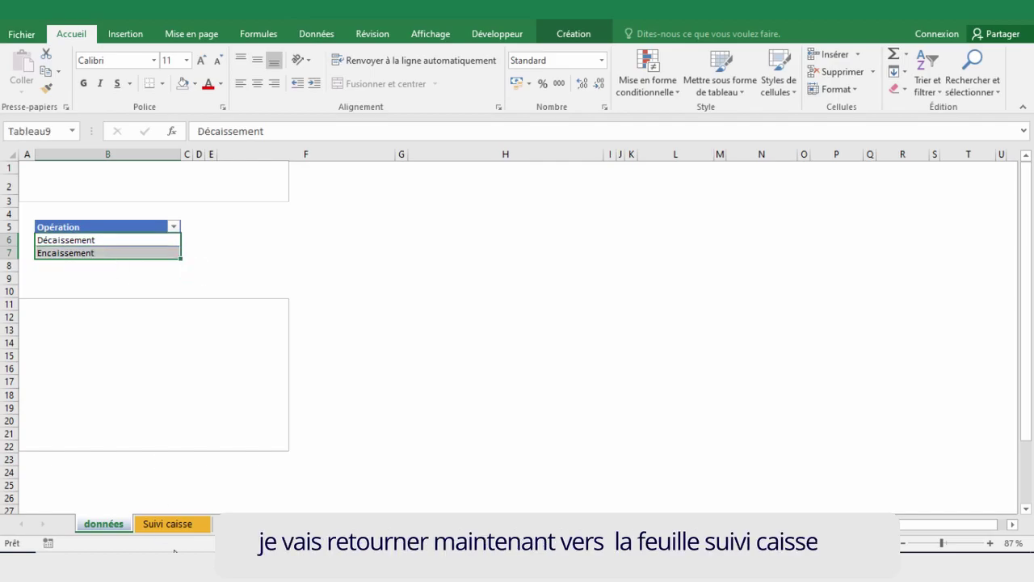
click(170, 524)
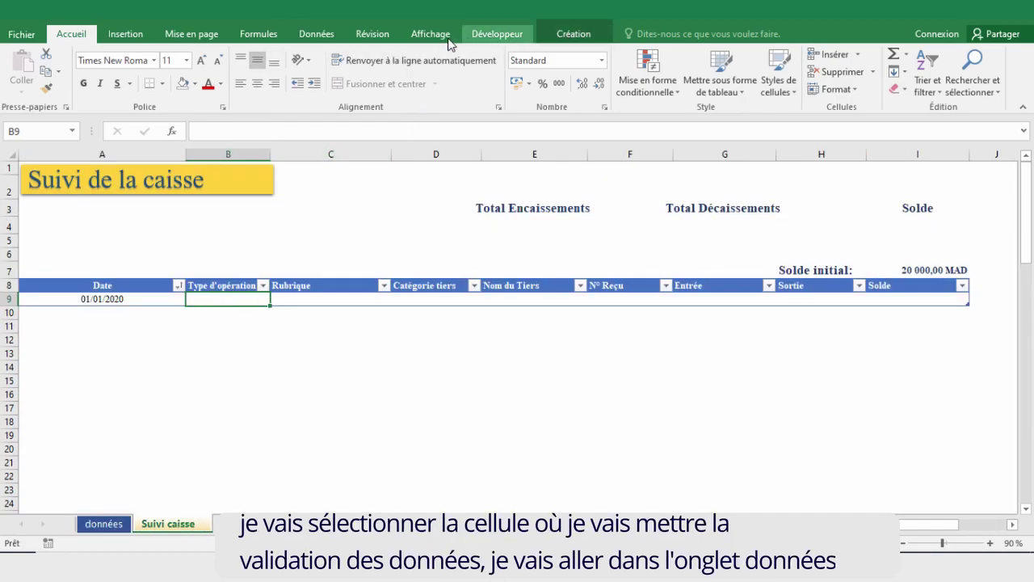
Step: Give B9 a list validation sourced from données!$B$6:$B$7
click(316, 34)
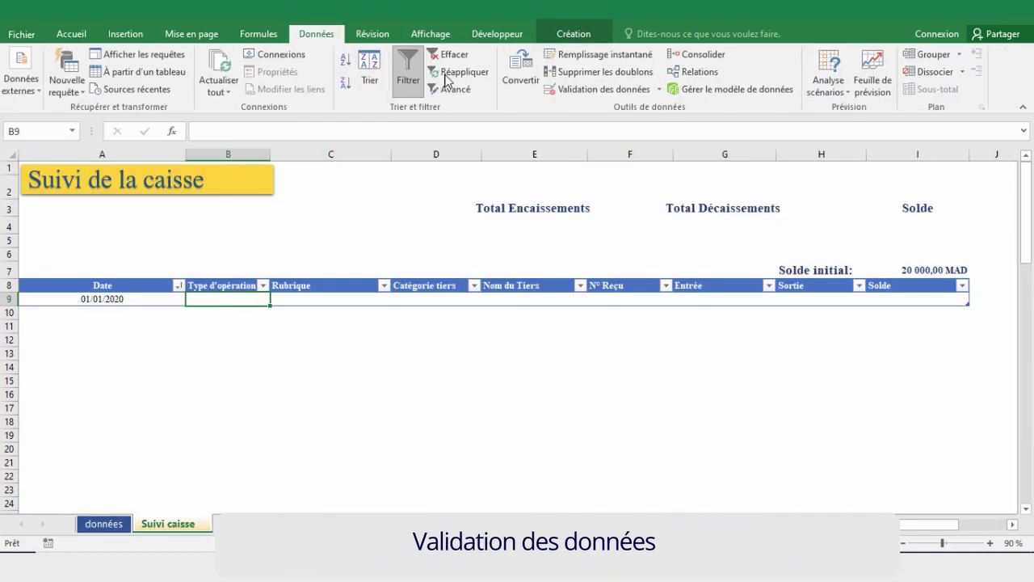
click(619, 90)
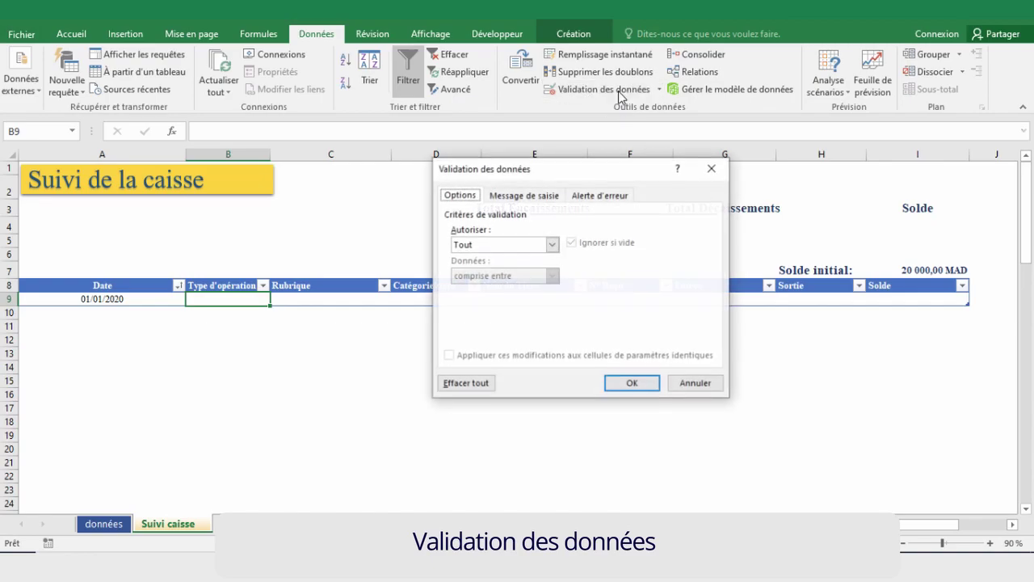
click(552, 244)
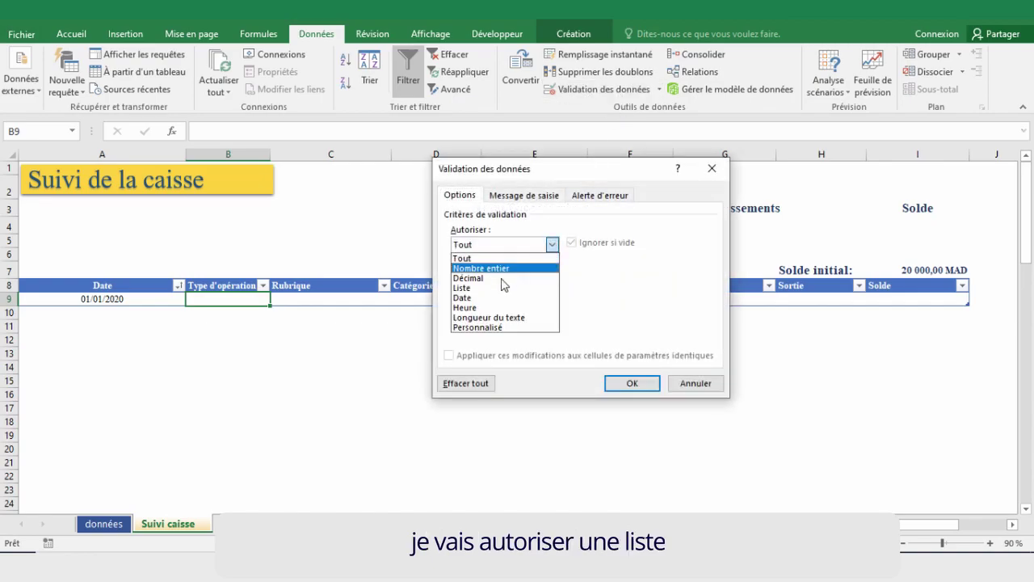
click(475, 289)
click(474, 305)
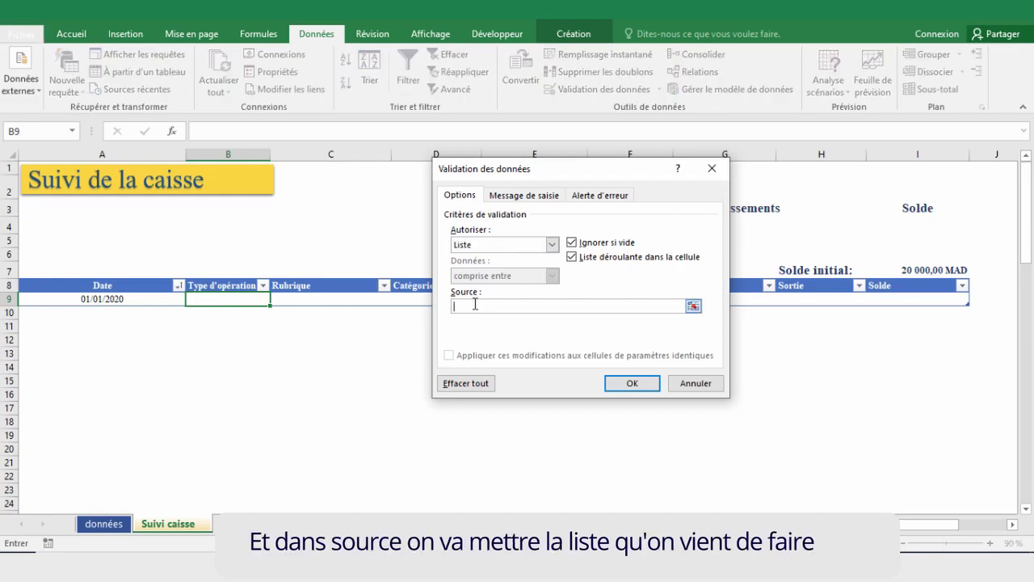
click(103, 523)
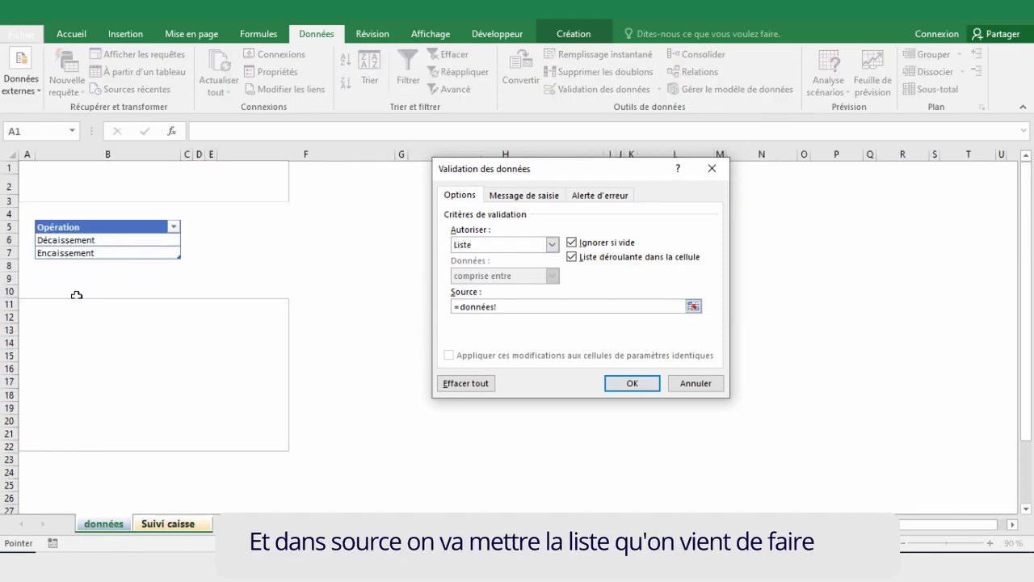
click(107, 241)
drag(107, 240, 108, 254)
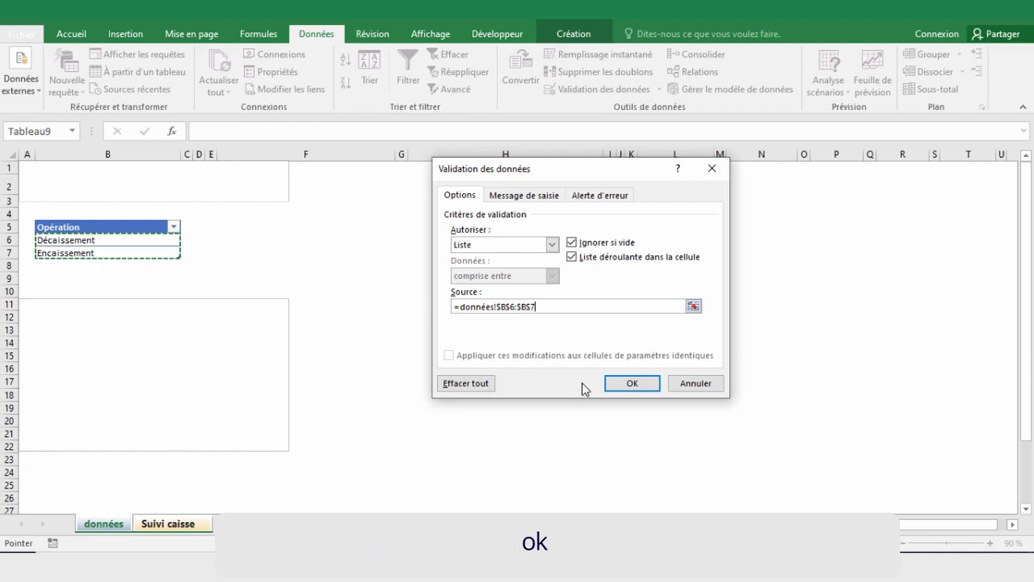
click(629, 384)
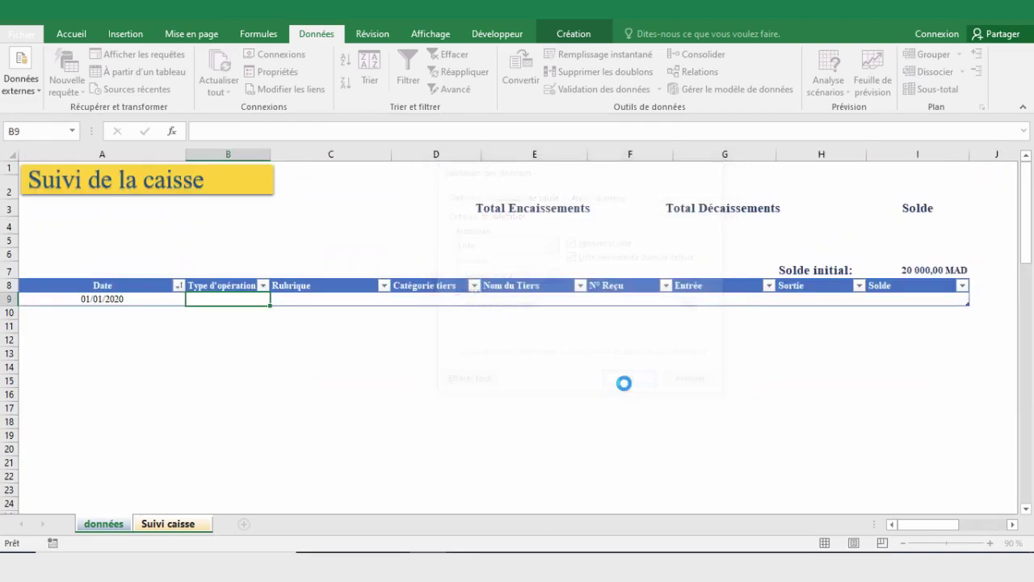
Step: Choose Décaissement from B9's new dropdown
click(276, 300)
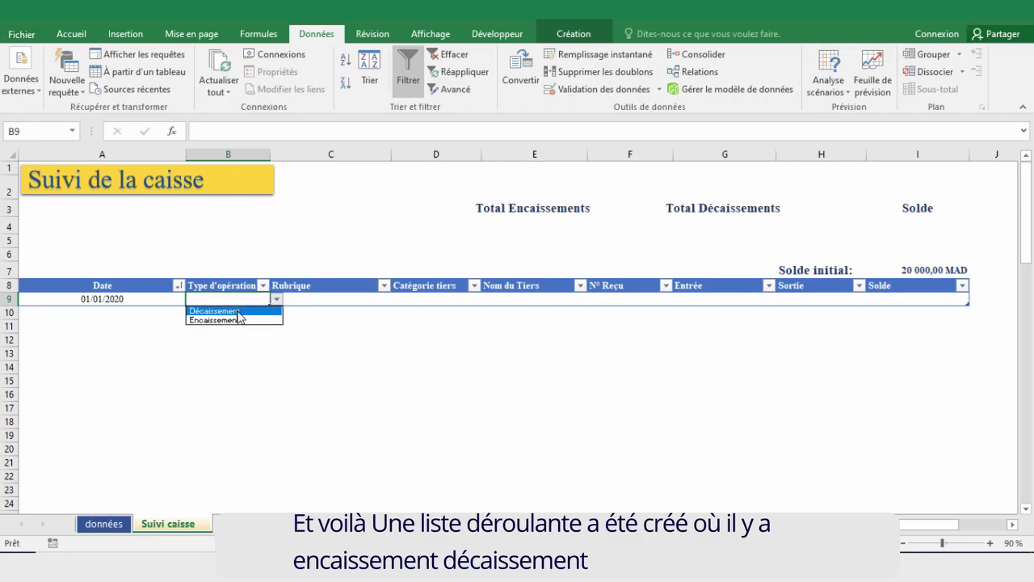
click(238, 312)
click(317, 299)
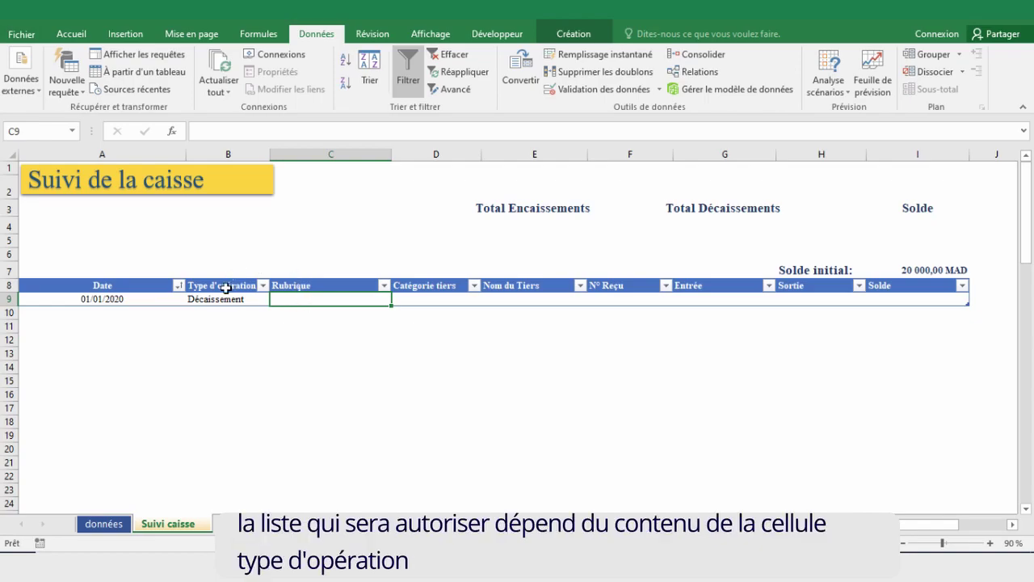
click(224, 302)
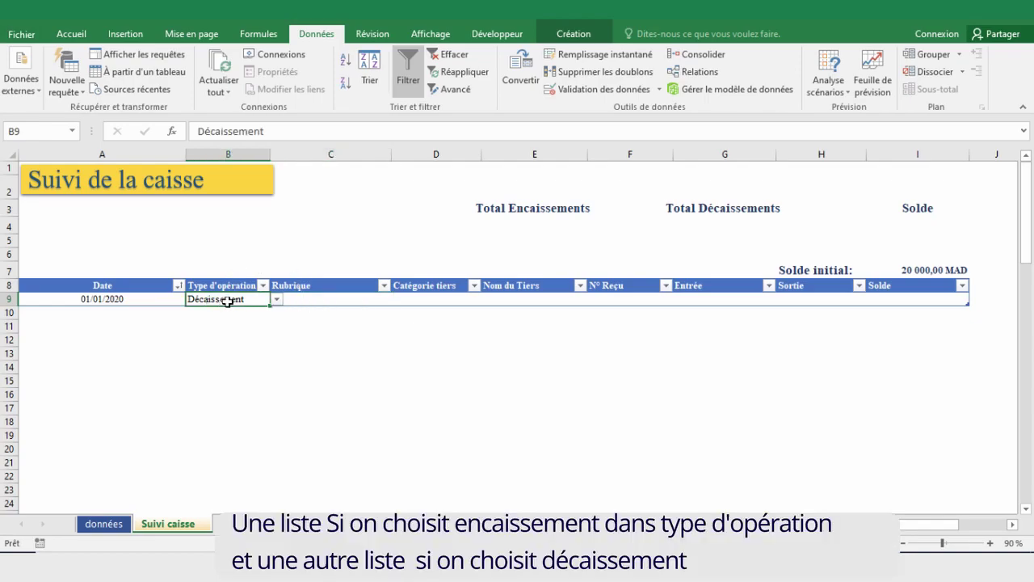
click(276, 301)
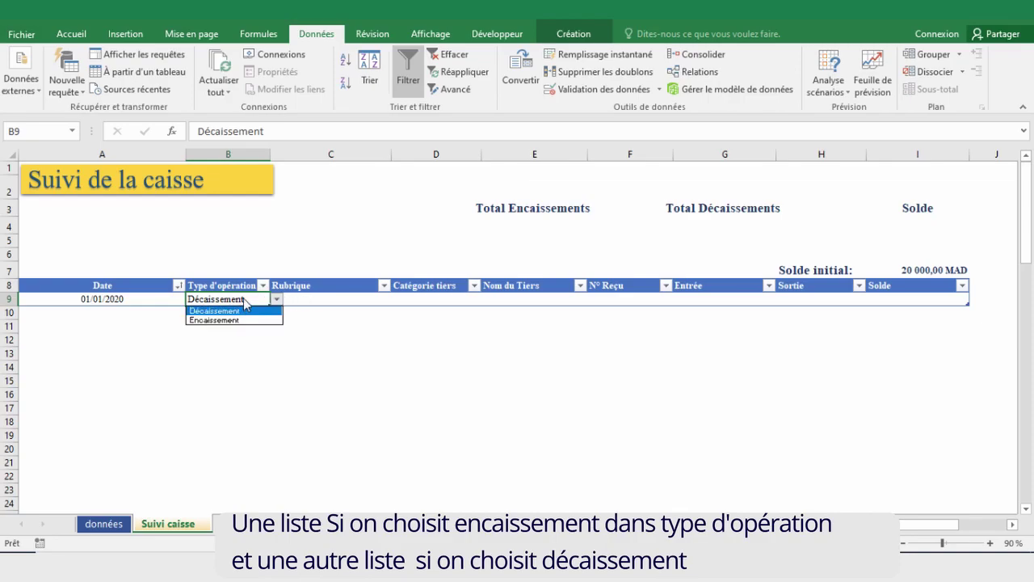
click(245, 299)
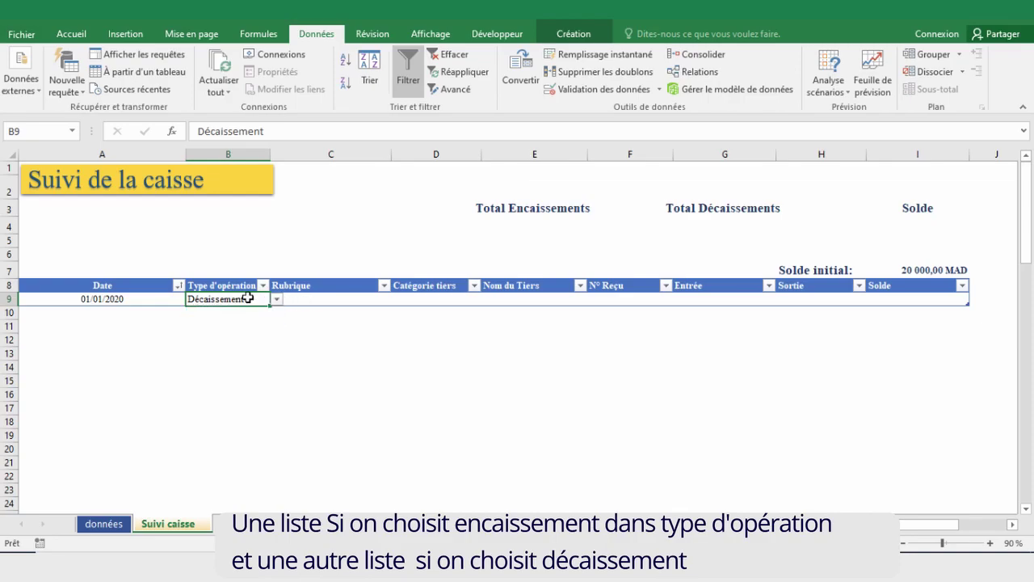
Step: Review the Décaissement and Encaissement rubrique lists on the données sheet
click(105, 525)
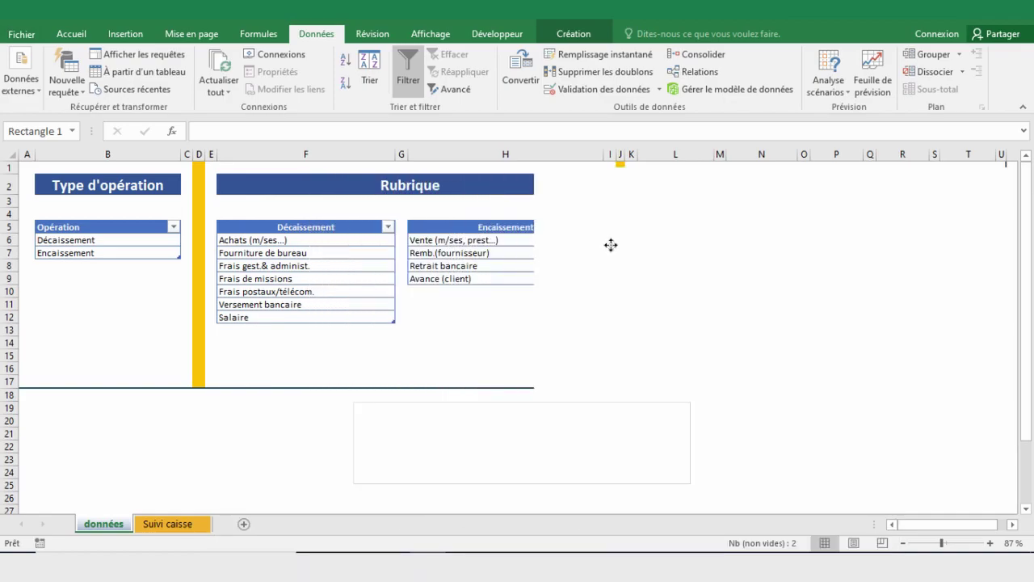
drag(653, 244, 700, 244)
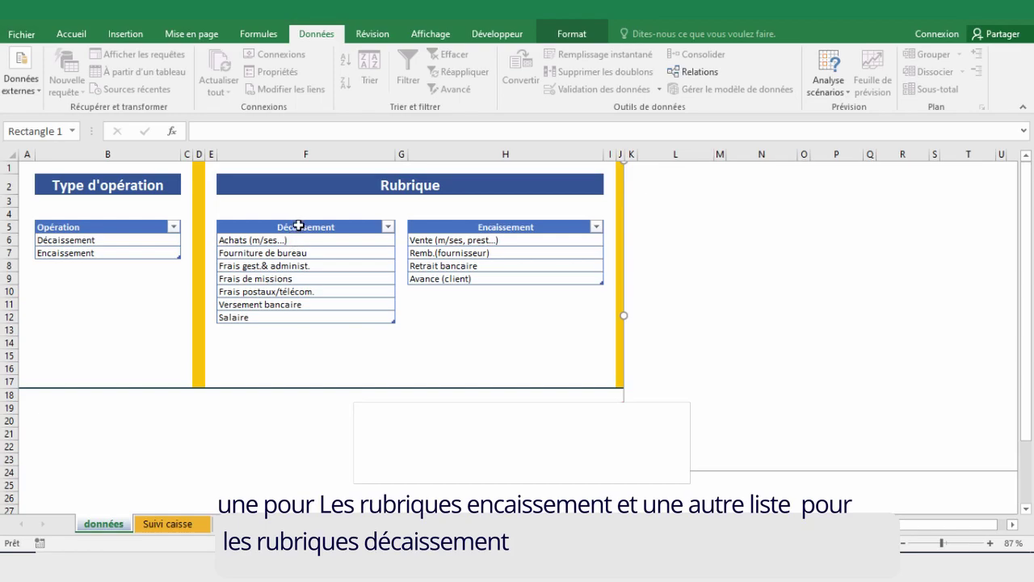
click(298, 225)
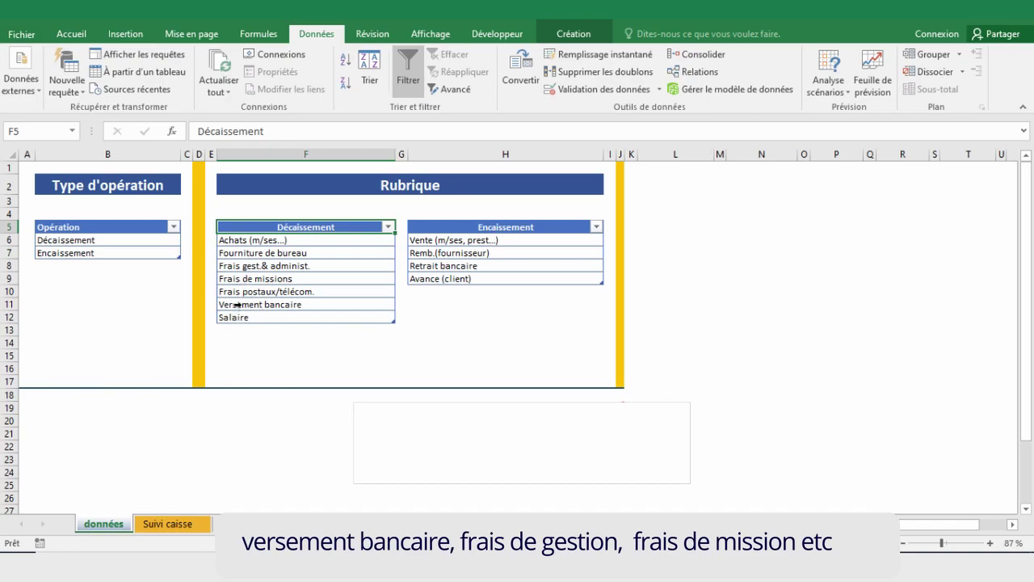
click(266, 304)
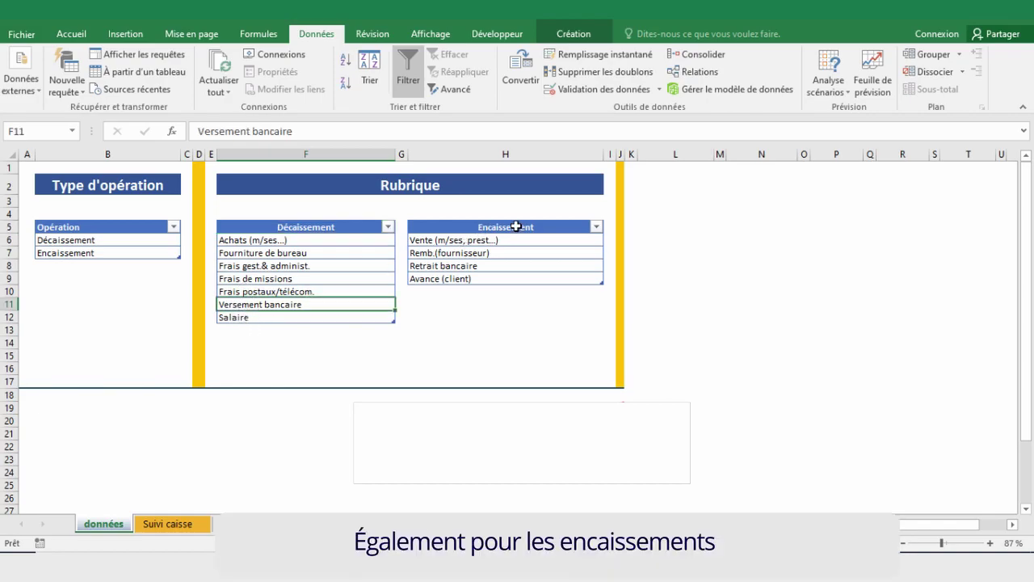
click(467, 240)
click(472, 256)
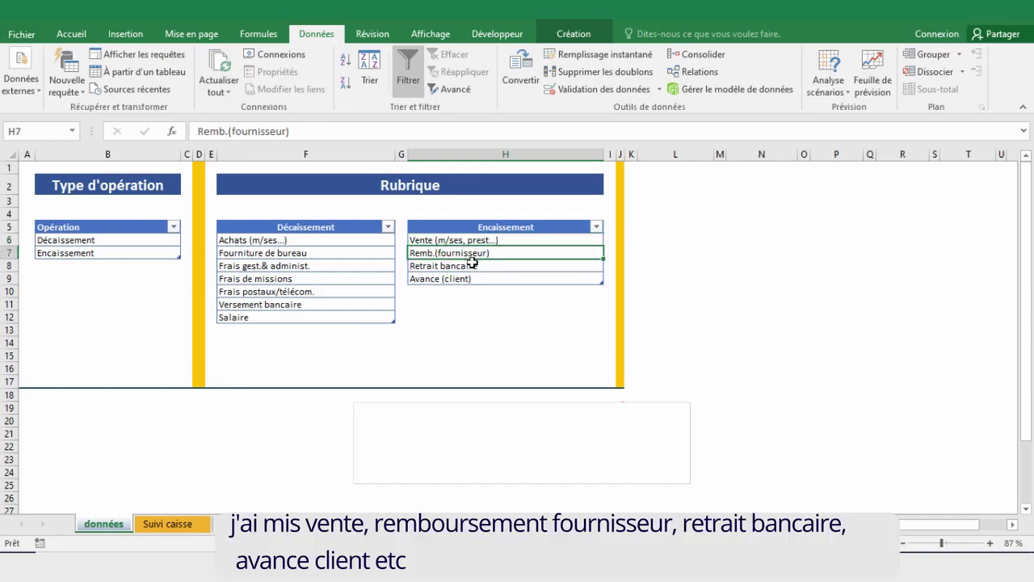
click(471, 268)
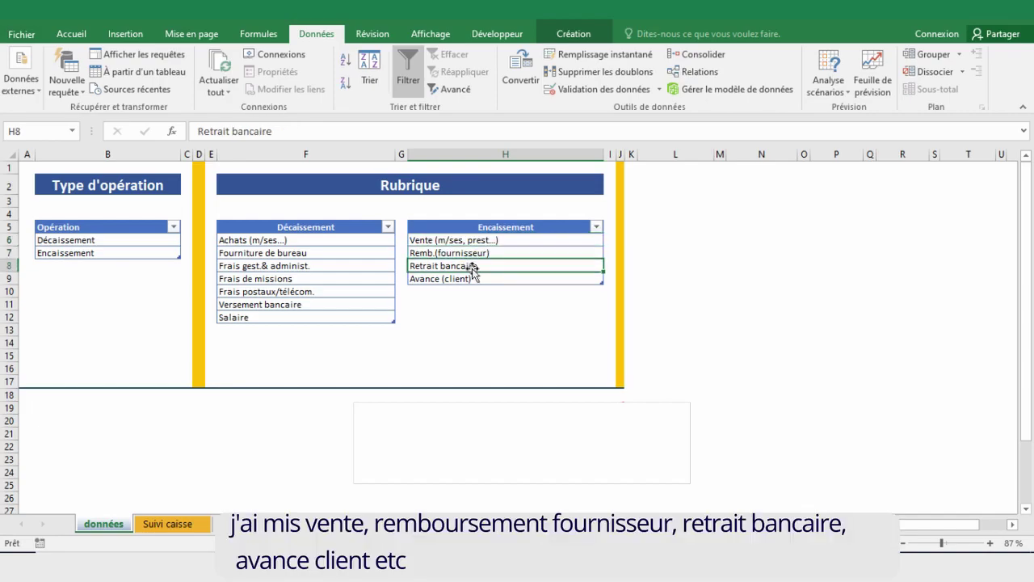
click(472, 278)
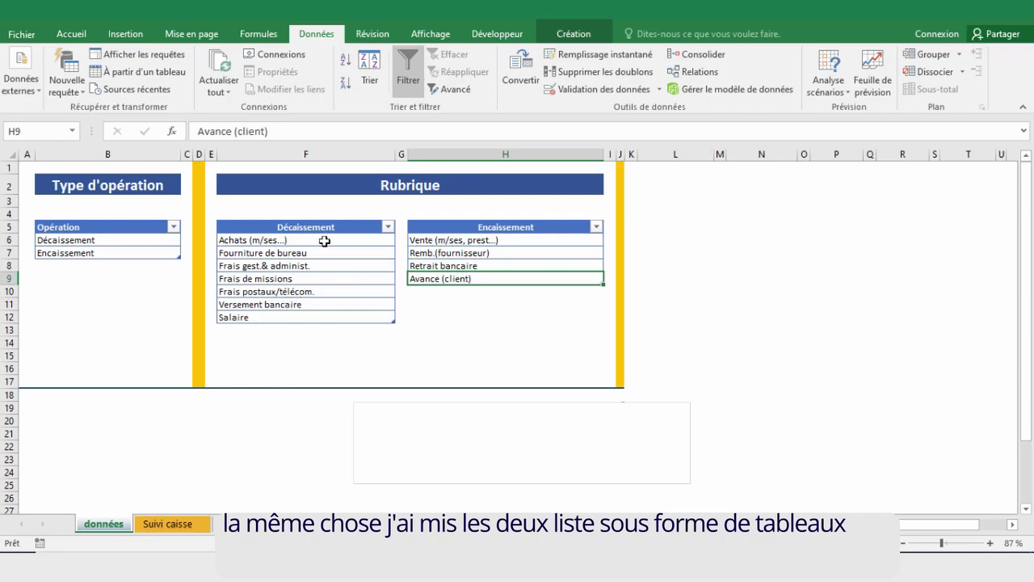
Step: Name the seven disbursement items range Décaissement
click(313, 230)
click(254, 240)
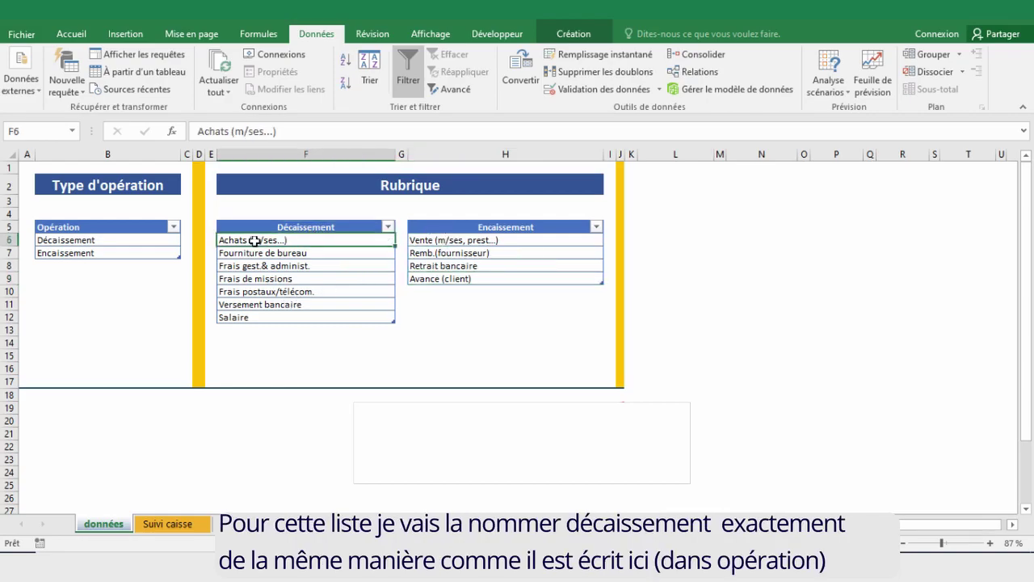
drag(254, 239, 252, 315)
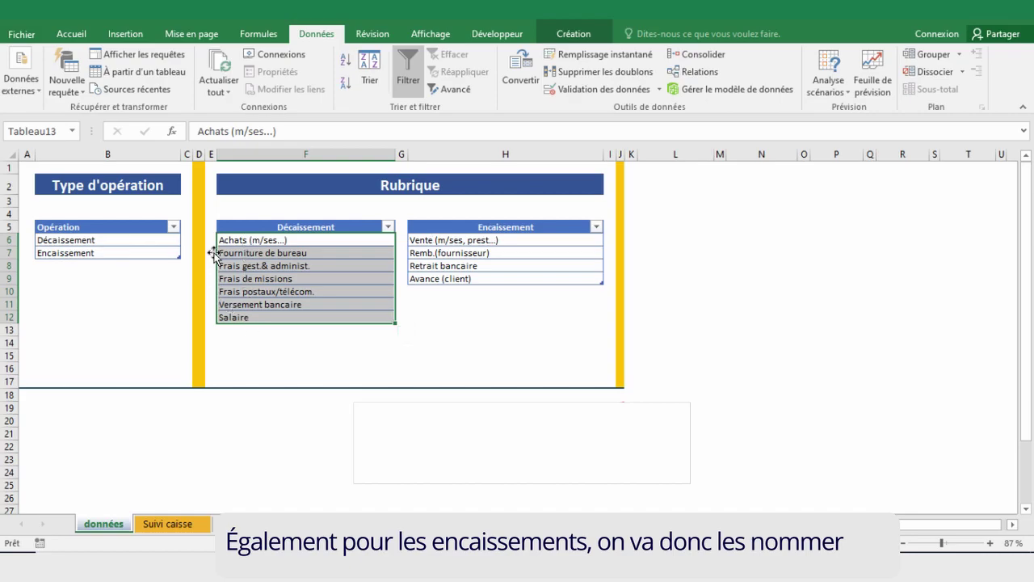
click(65, 131)
text(Déc)
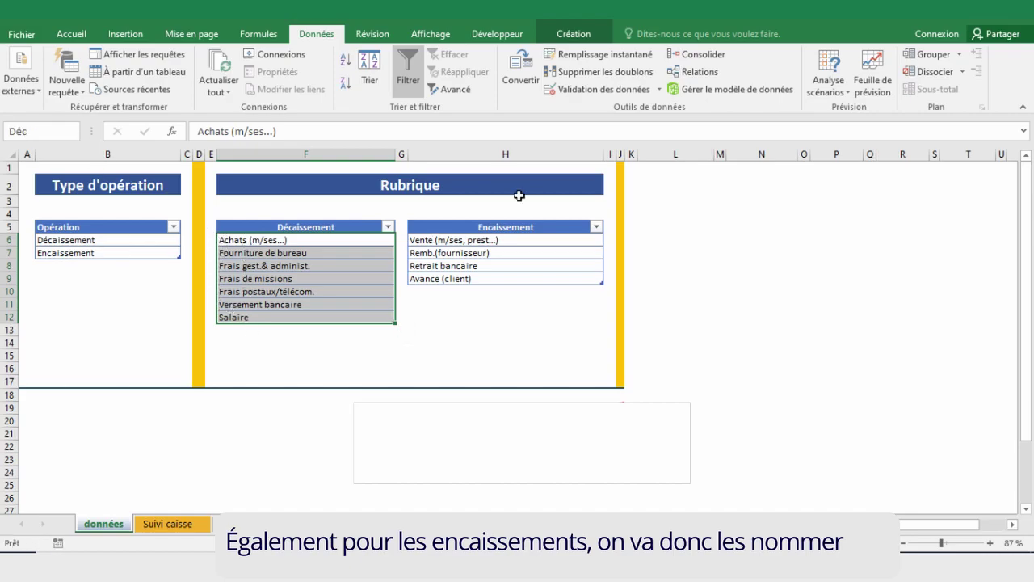
text(aissement)
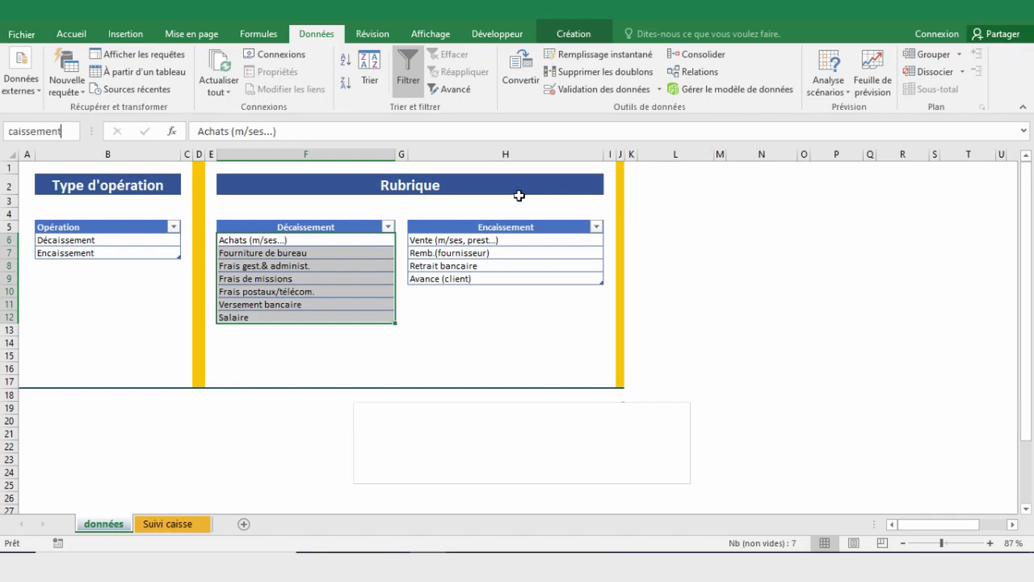
key(Return)
Step: Name the receipt items range Encaissement
drag(469, 240, 468, 279)
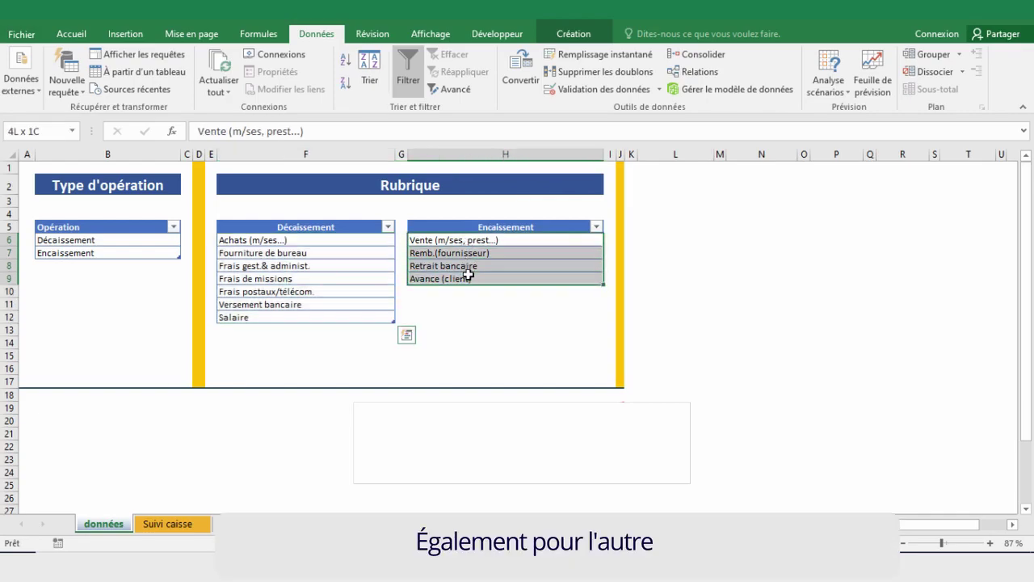
click(49, 130)
text(Encaissement)
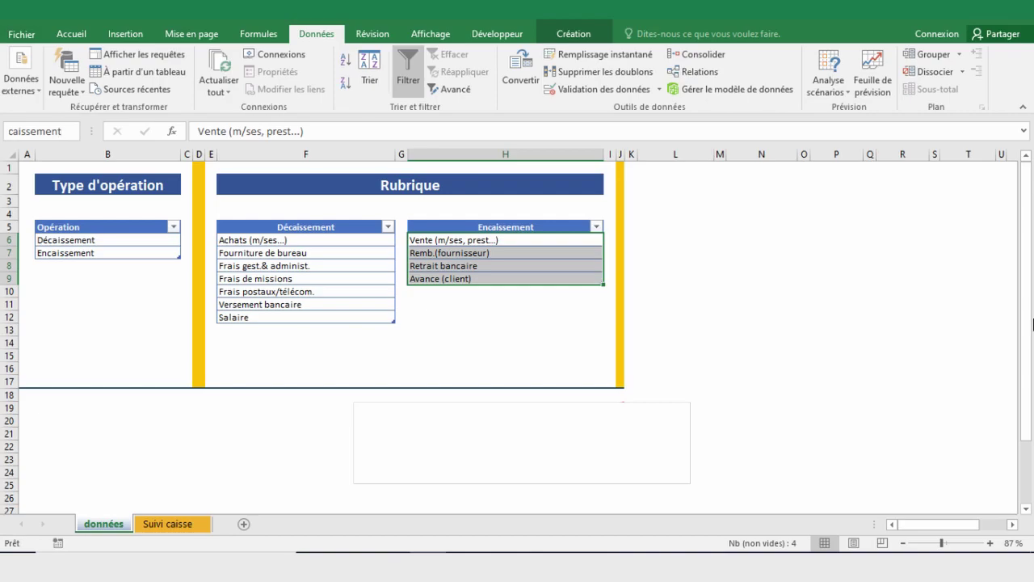
key(Return)
Step: Give C9 a list validation with source =indirect($B$9), so its choices follow B9
click(179, 525)
click(354, 314)
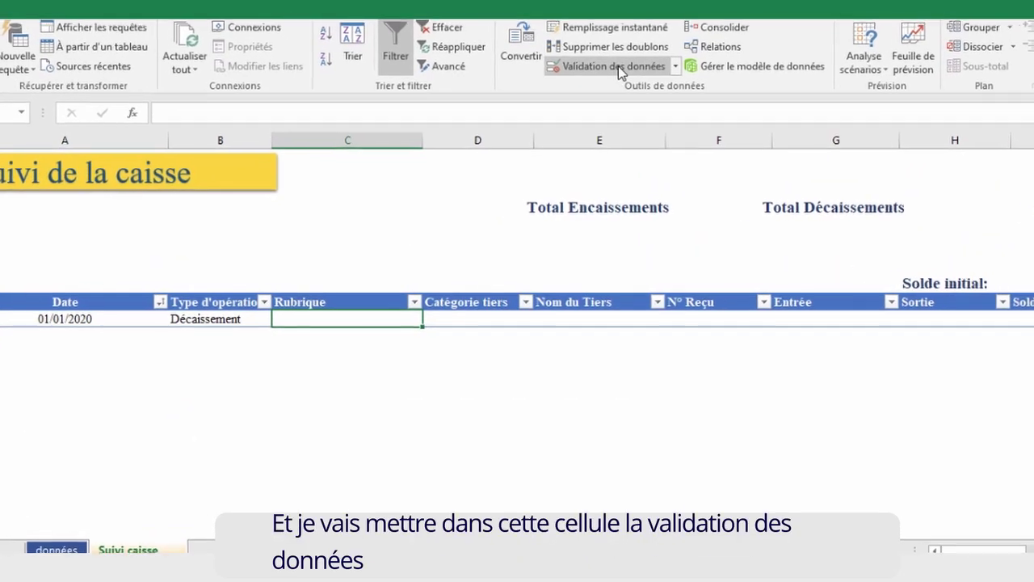
click(610, 90)
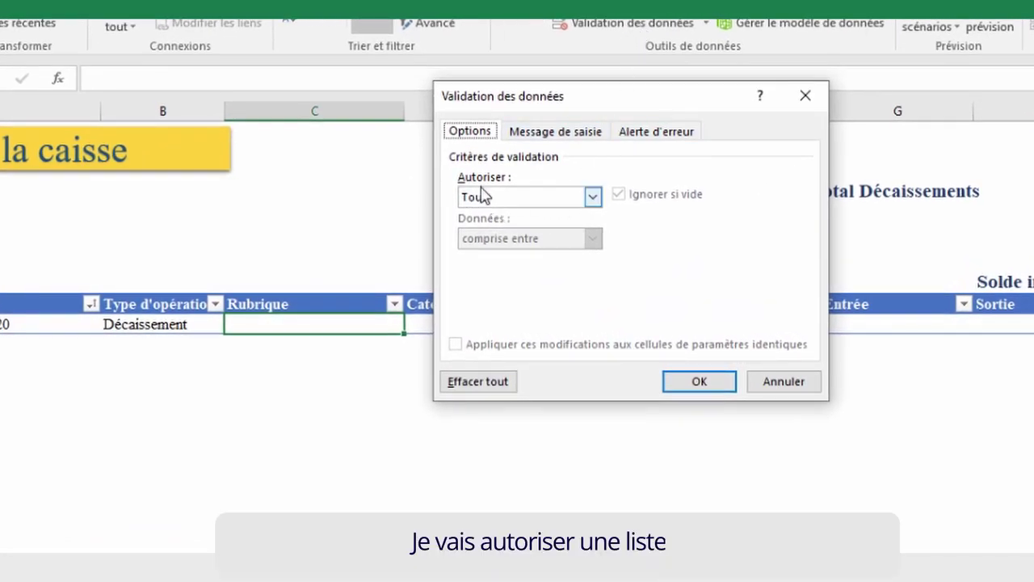
click(593, 197)
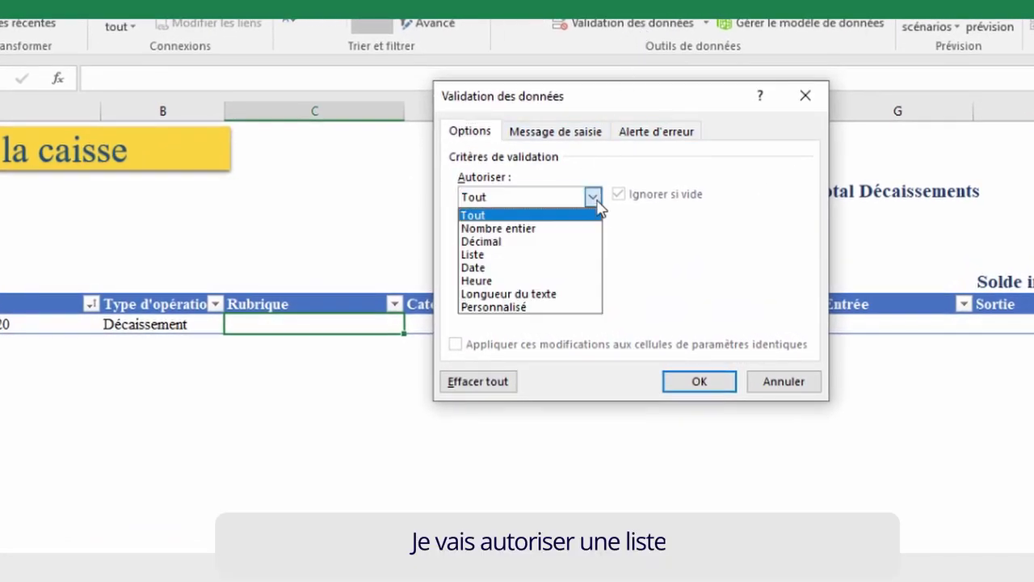
click(492, 256)
click(493, 279)
text(=i)
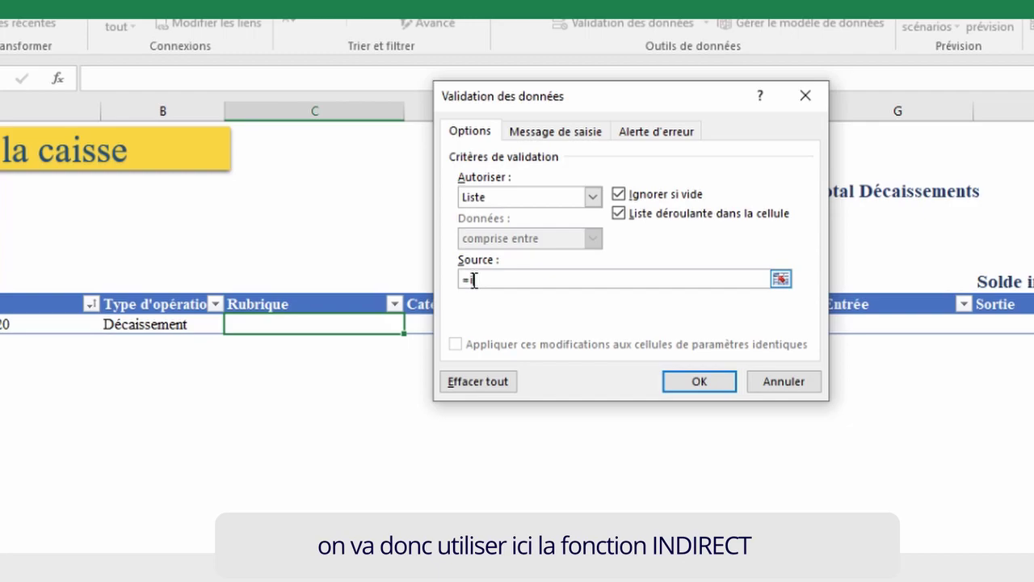
text(ndirect()
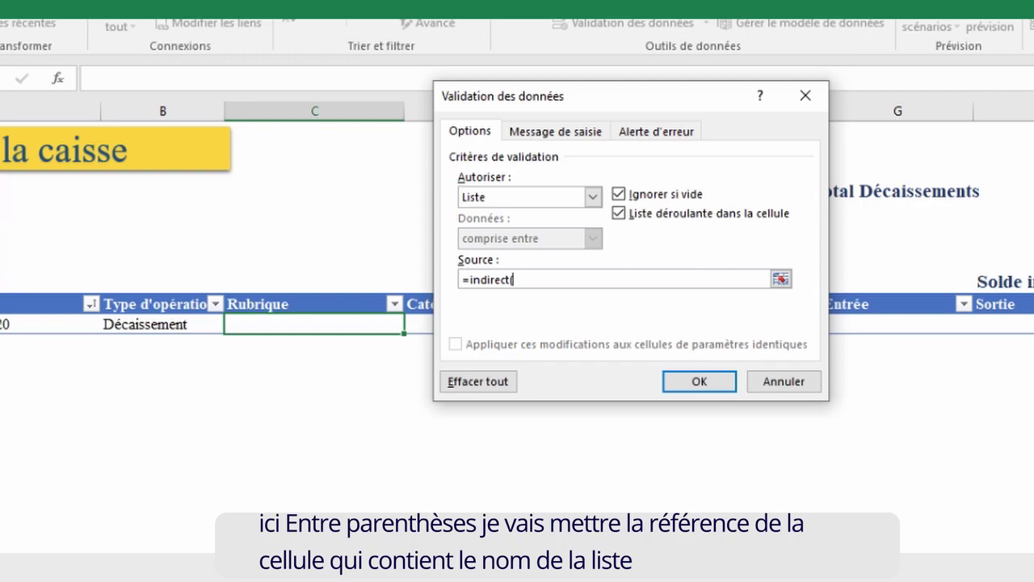
click(185, 322)
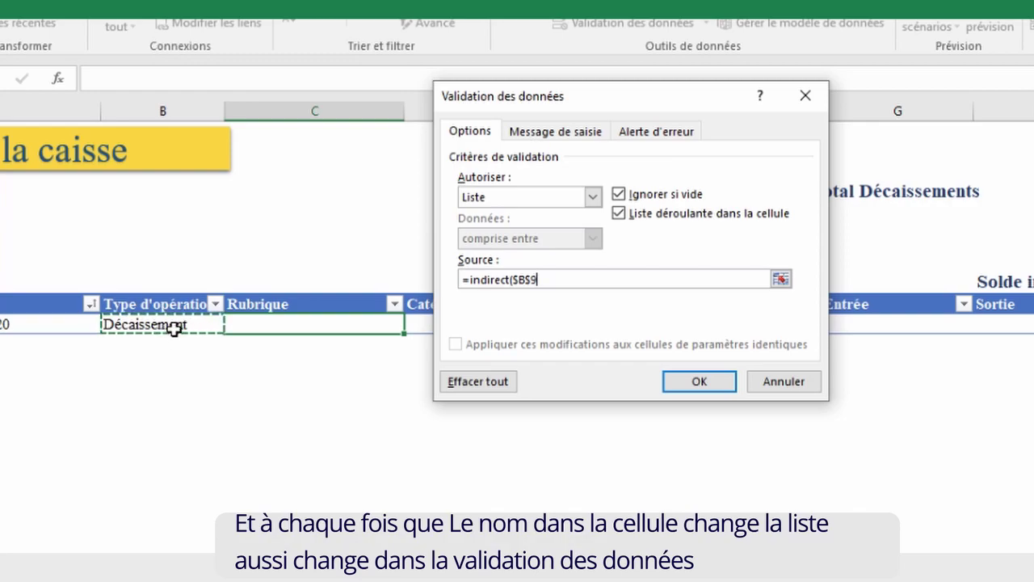
click(557, 279)
text())
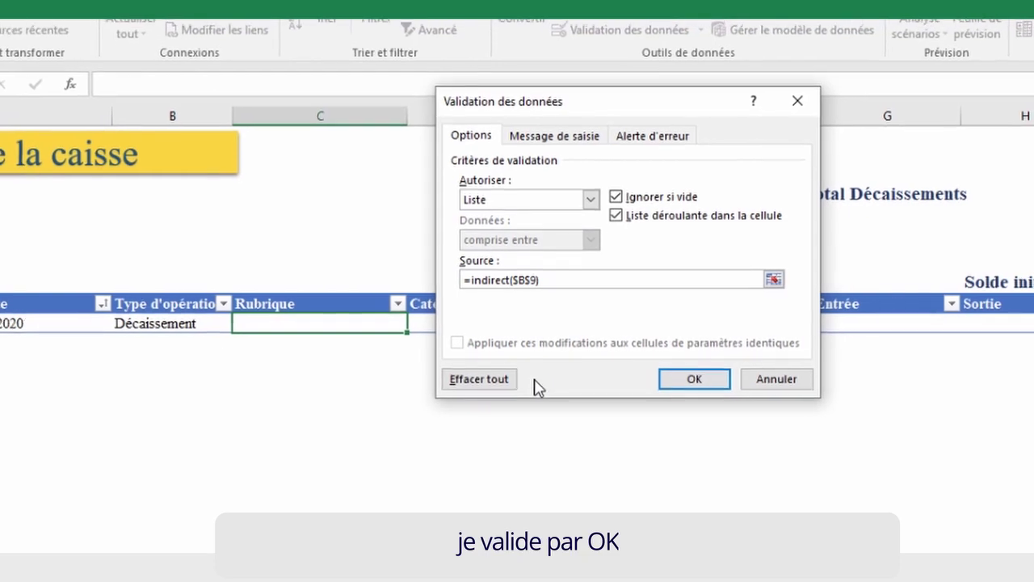
click(699, 381)
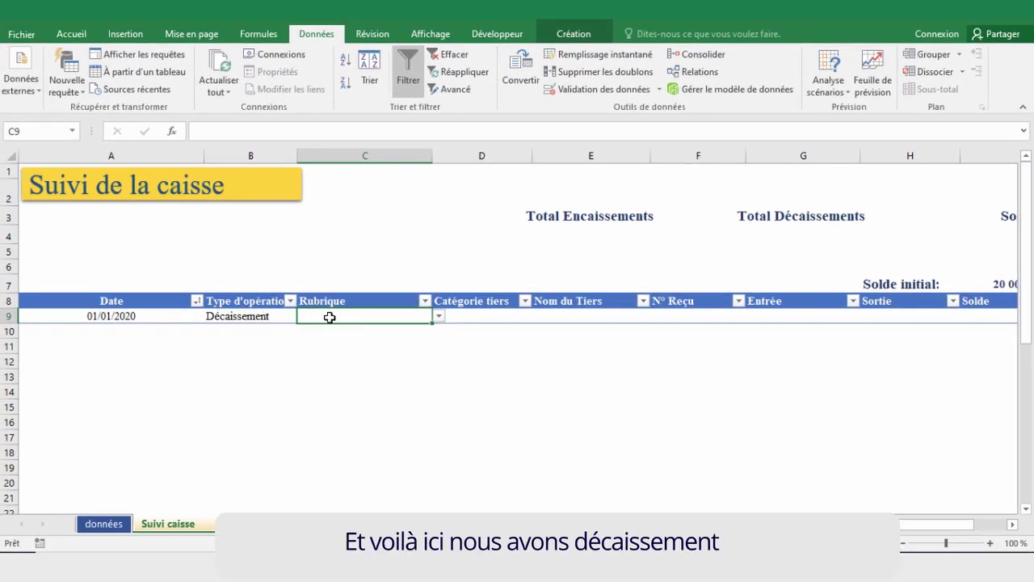
Step: Switch B9 to Encaissement and confirm C9's dropdown now lists the receipt items
click(441, 316)
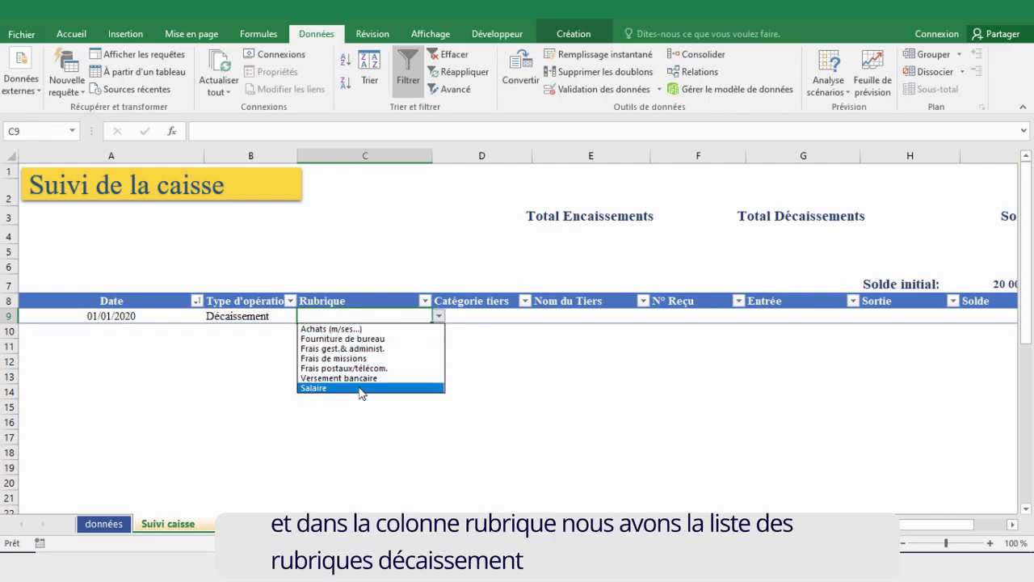
click(279, 316)
click(303, 316)
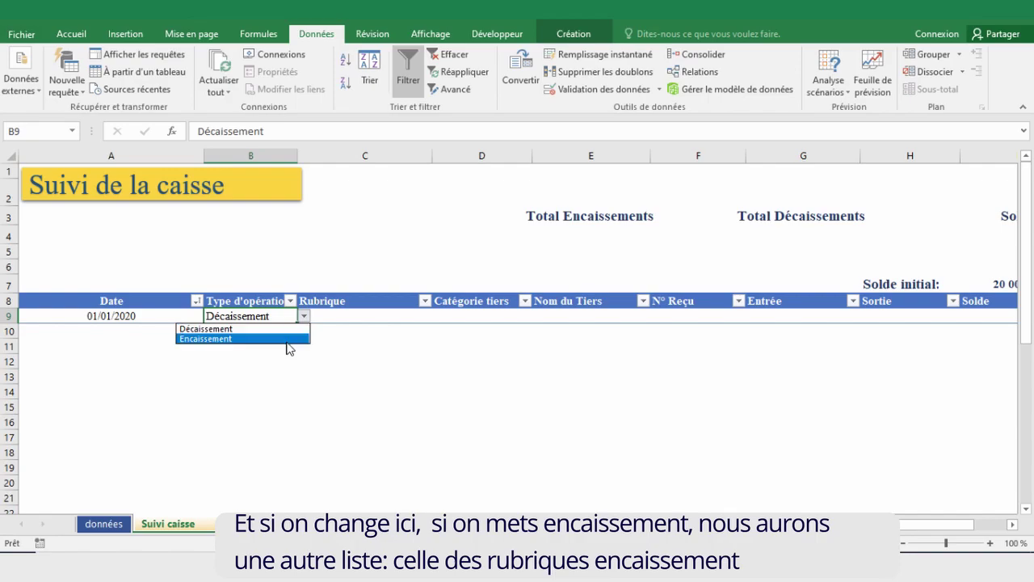
click(288, 338)
click(408, 319)
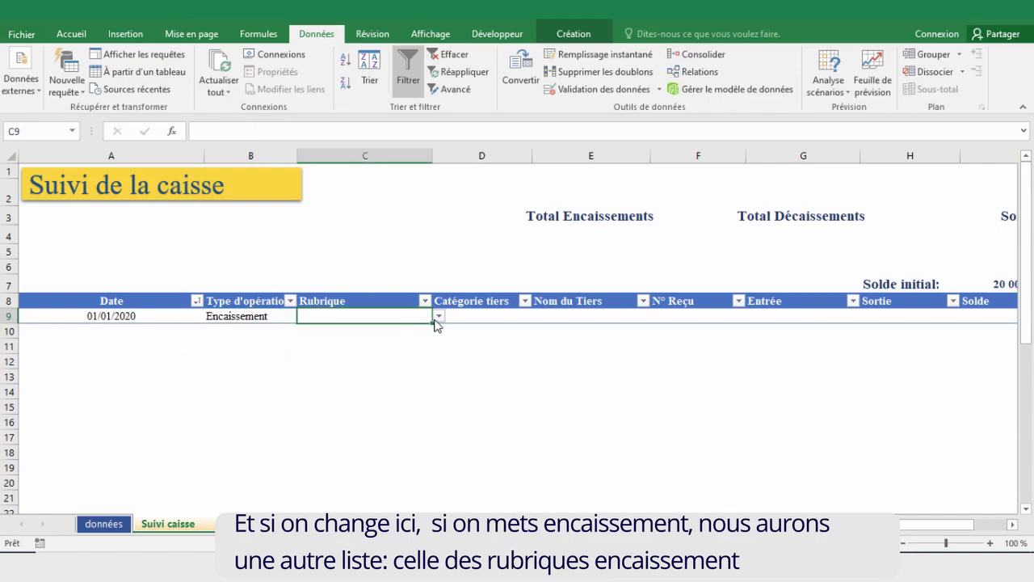
click(440, 318)
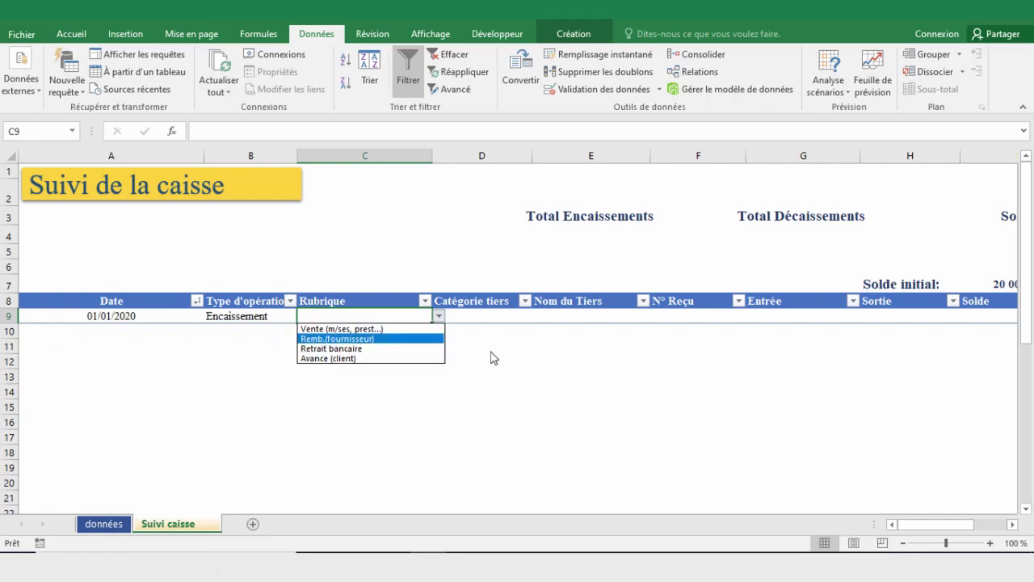
key(Escape)
ctrl+scroll(341, 296, down, 1)
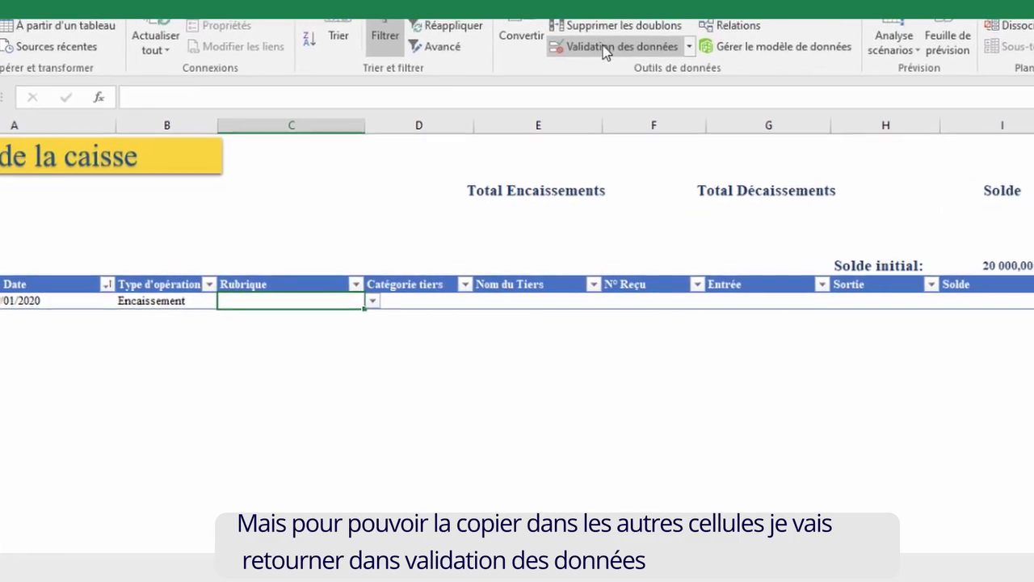
Step: Edit C9's list source so the B9 reference loses its dollar anchors
click(605, 46)
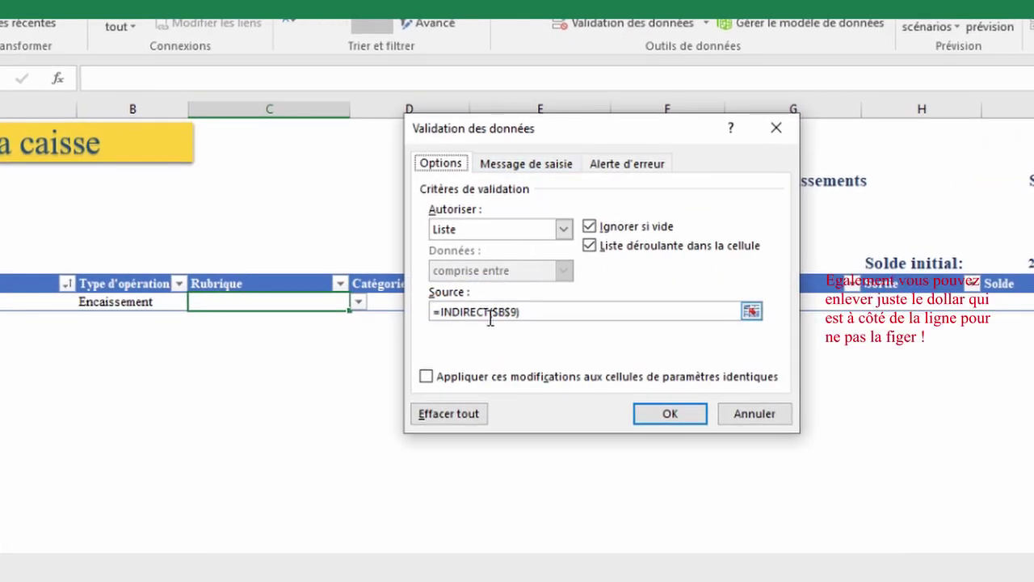
click(535, 312)
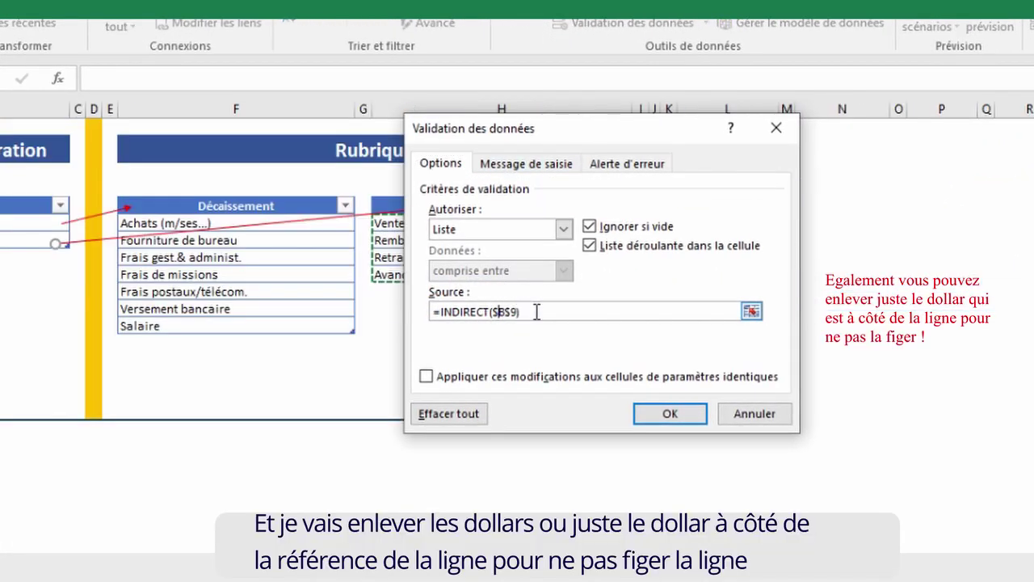
key(Left)
key(Left)
key(Left)
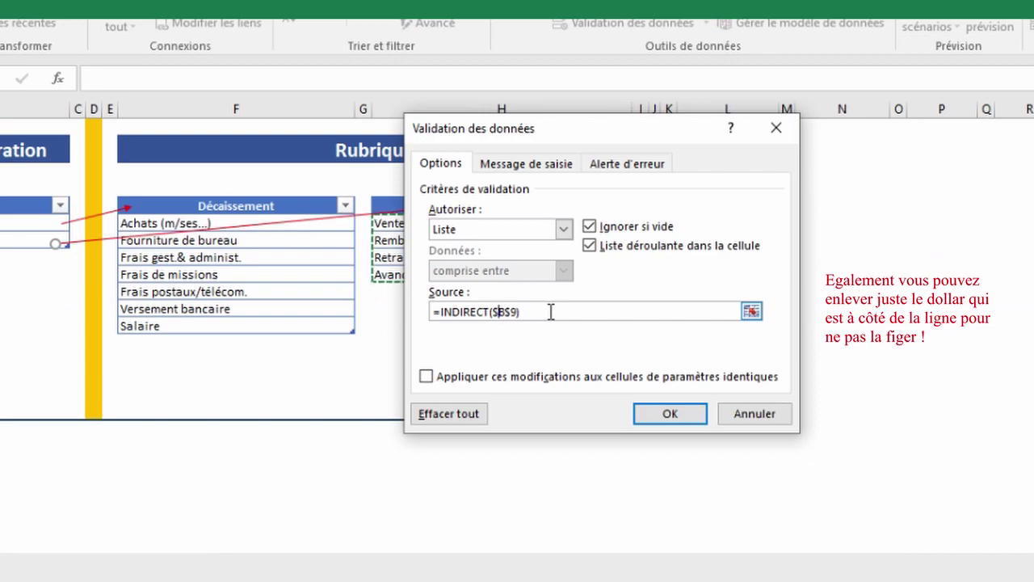
key(BackSpace)
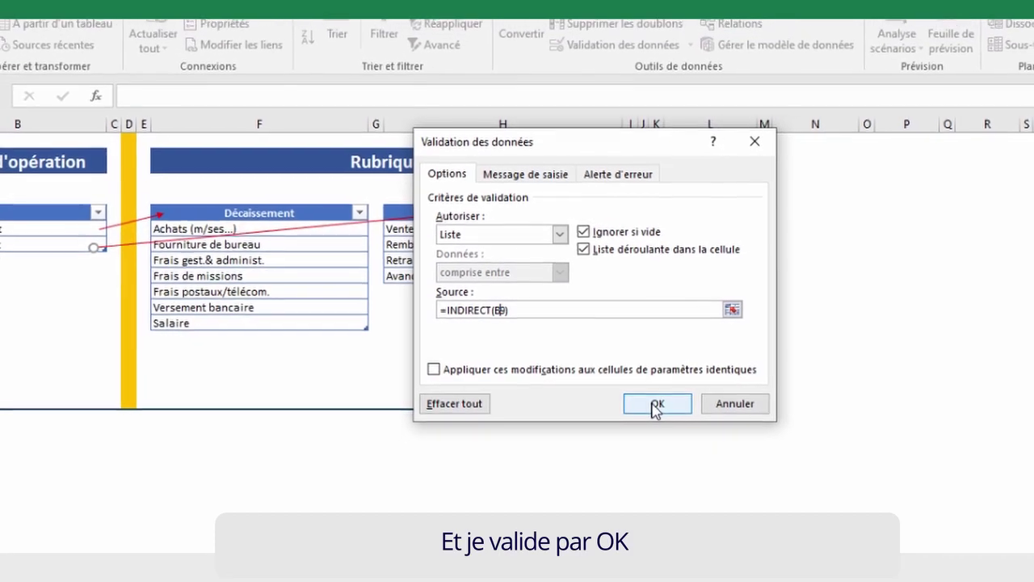
click(657, 404)
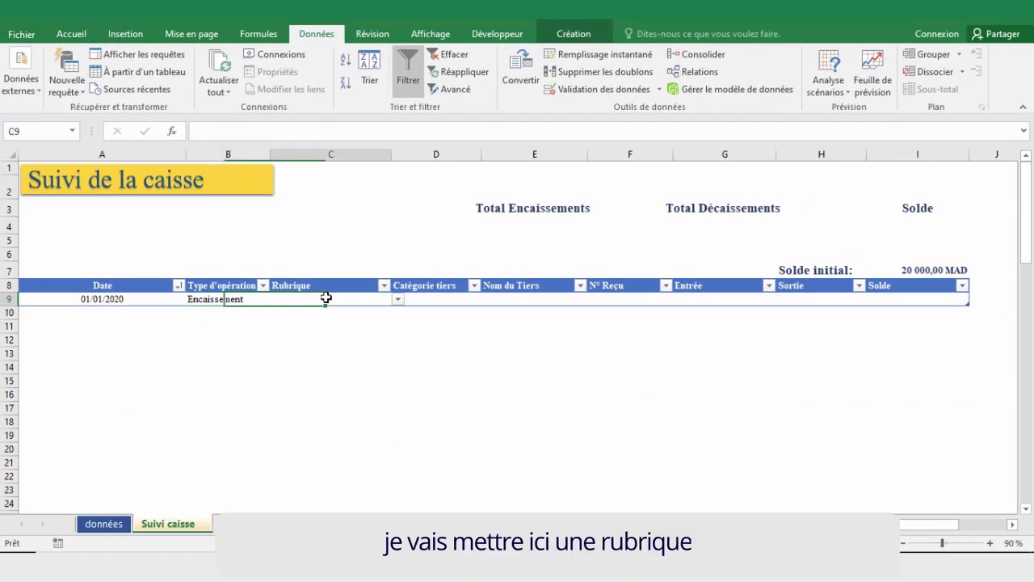
Step: Pick Vente (m/ses, prest...) as the Rubrique in C9
click(398, 299)
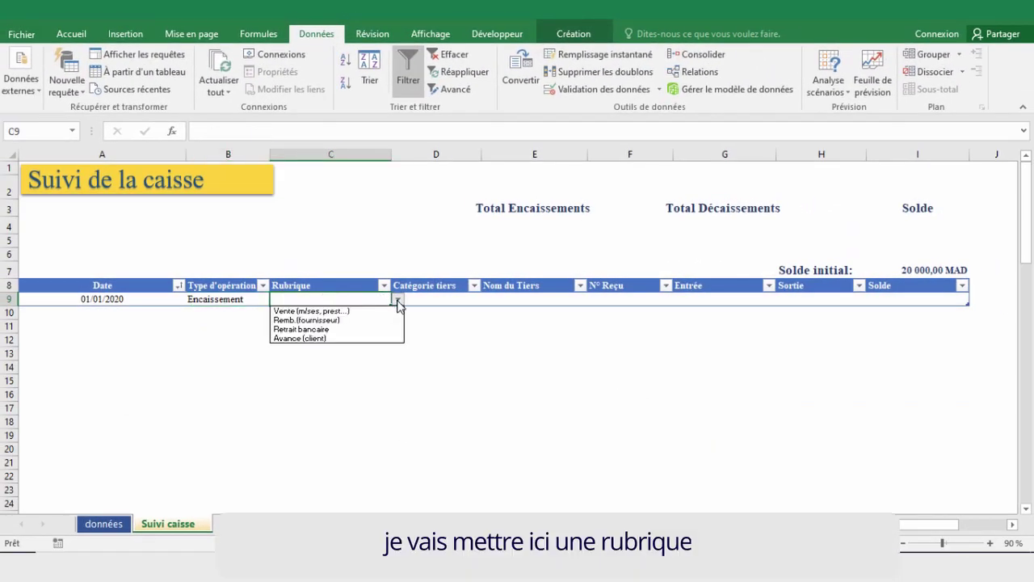
click(303, 311)
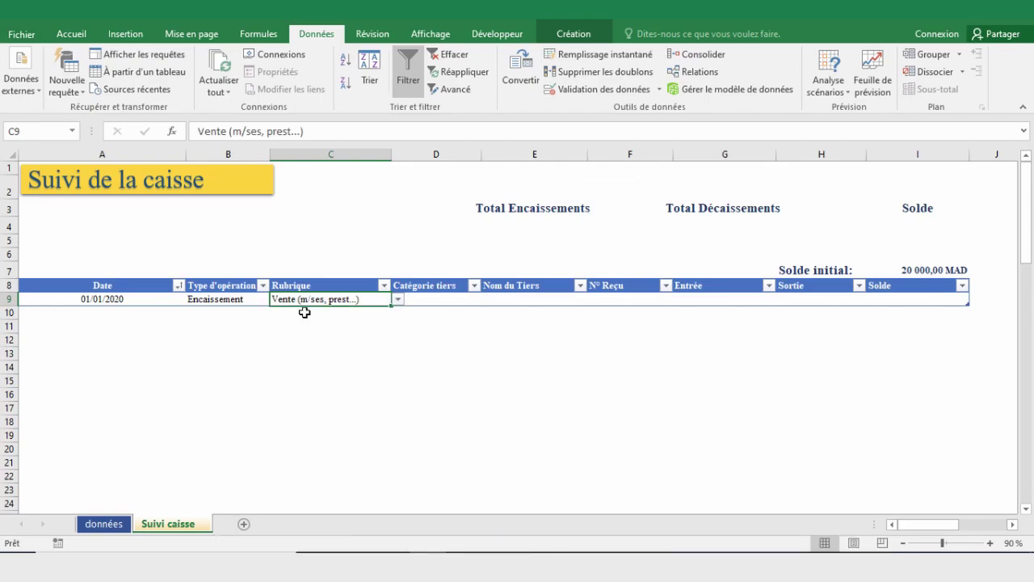
click(428, 289)
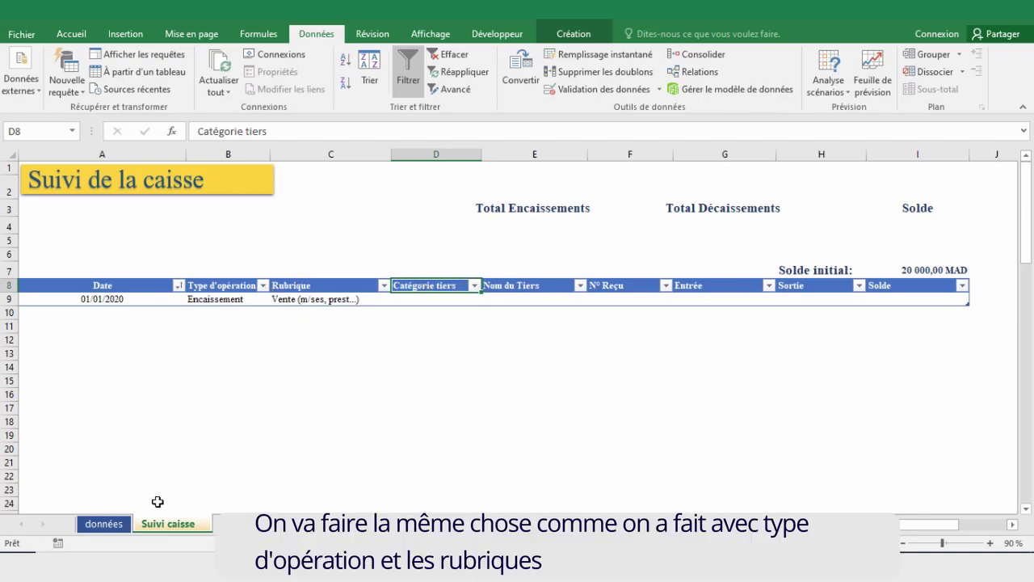
Step: Look over the Catégorie tiers list, Fournisseur onward, on the données sheet
click(103, 526)
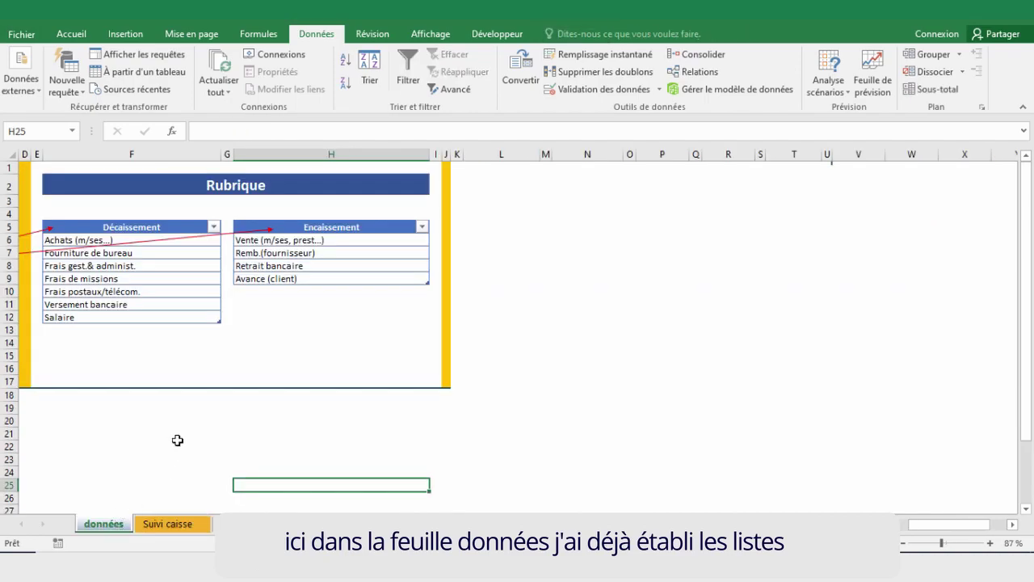
click(544, 275)
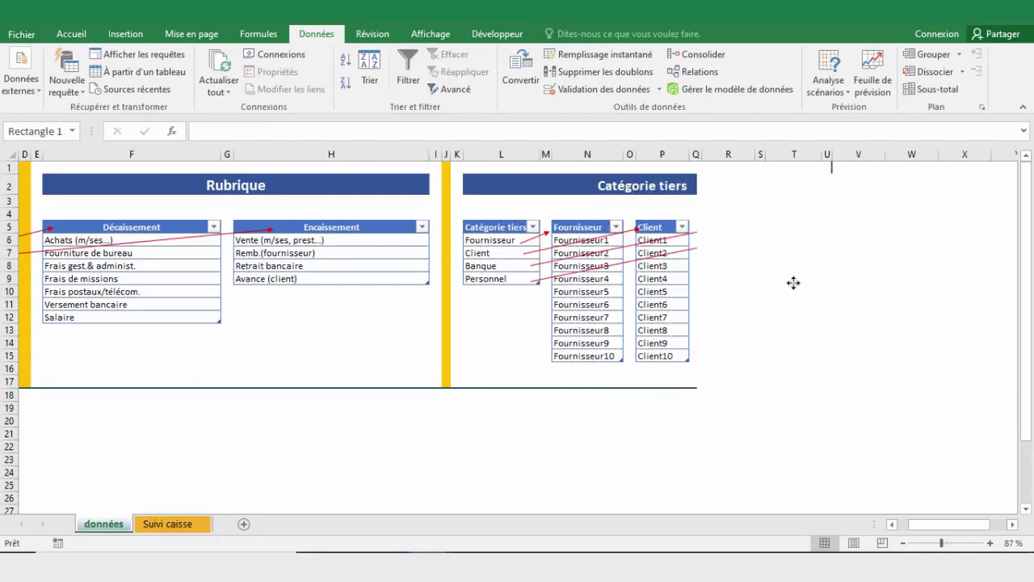
click(484, 278)
click(488, 227)
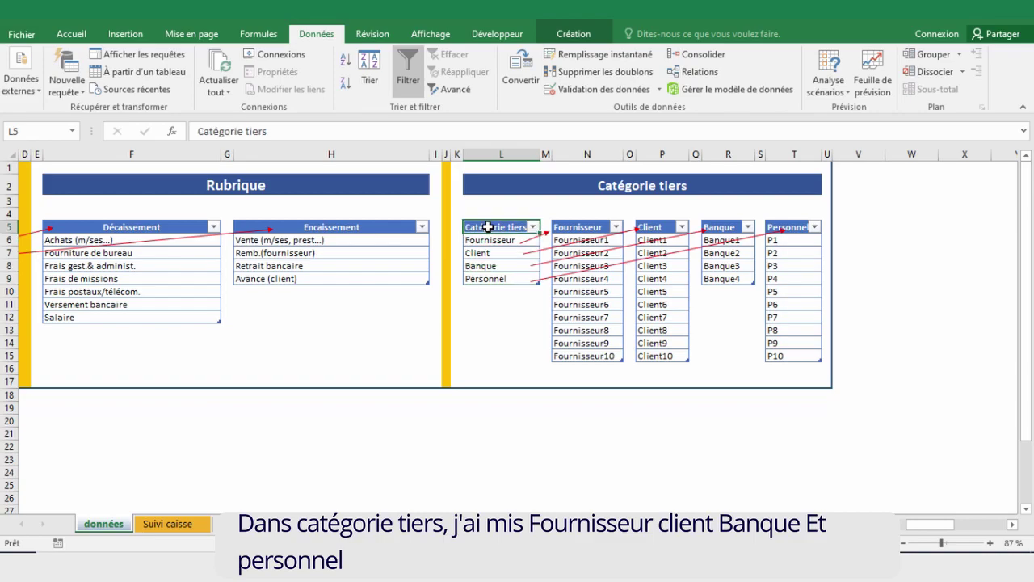
click(490, 239)
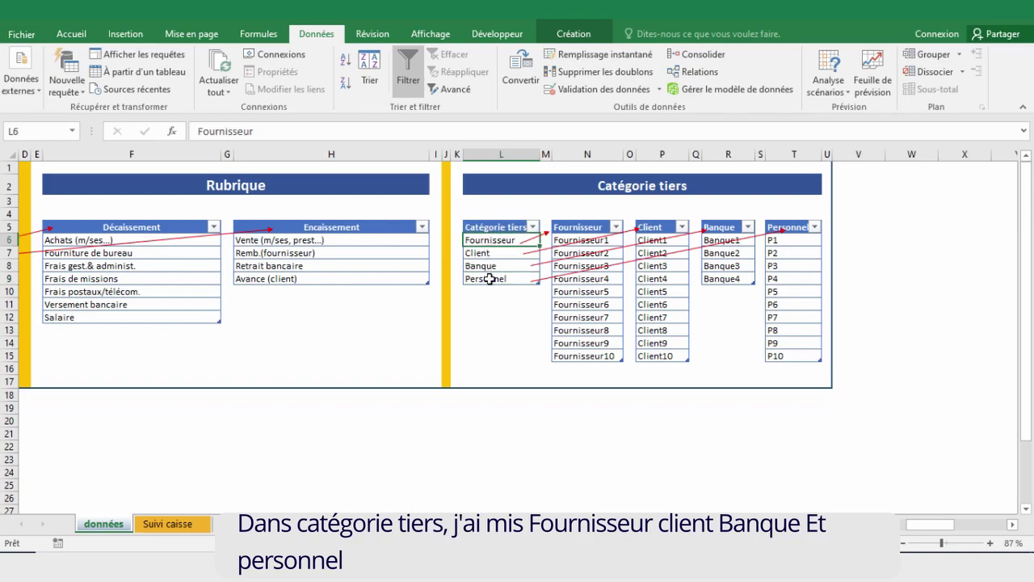
click(159, 527)
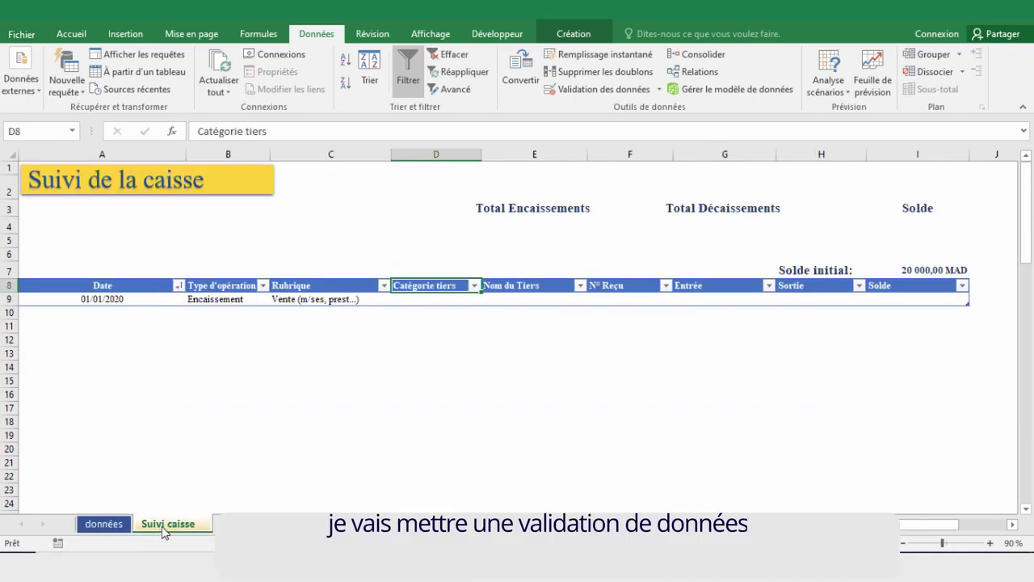
Step: Give D9 a list validation sourced from données!$L$6:$L$9
click(428, 299)
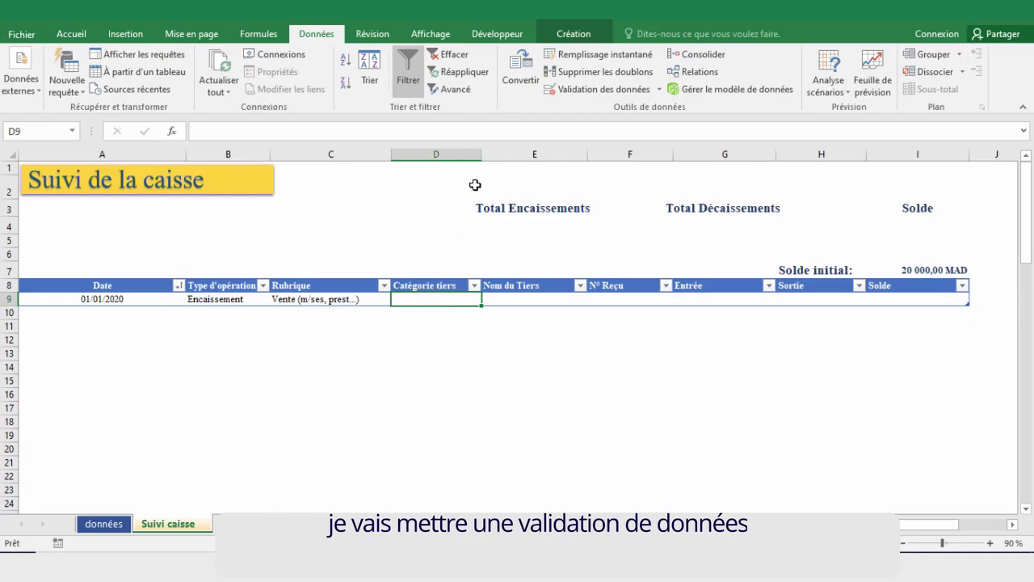
click(606, 89)
click(553, 244)
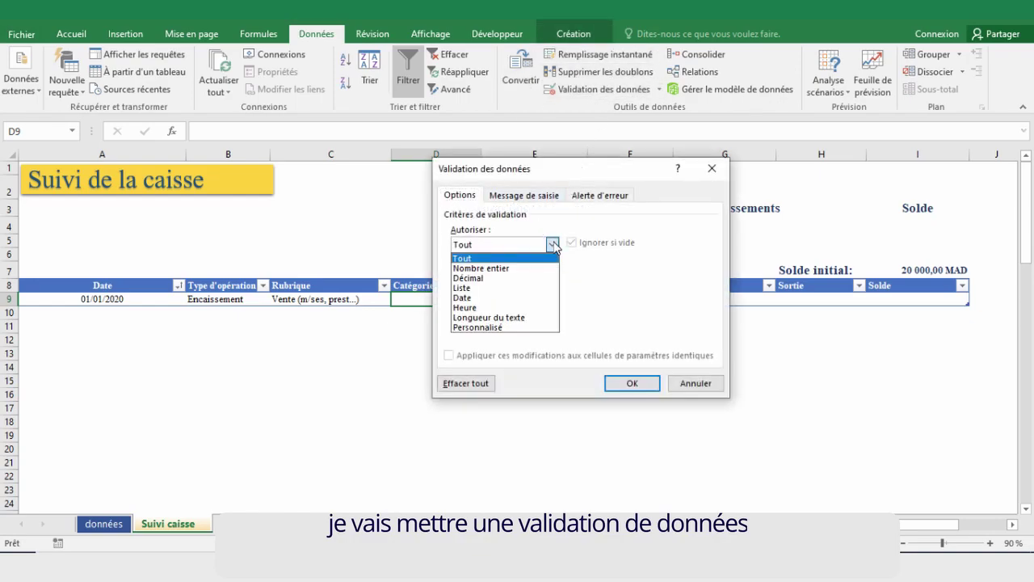
click(466, 288)
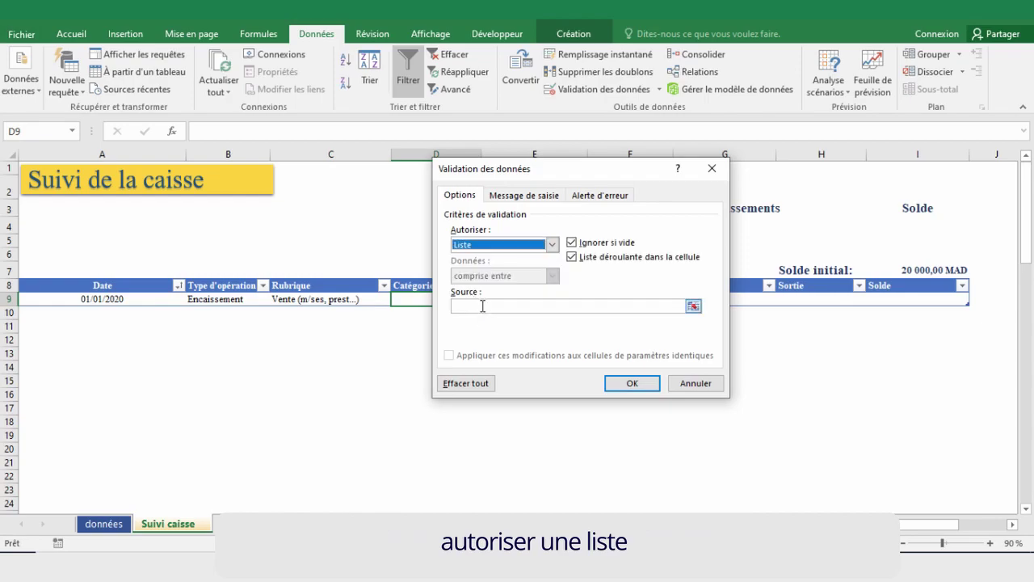
click(483, 305)
click(105, 524)
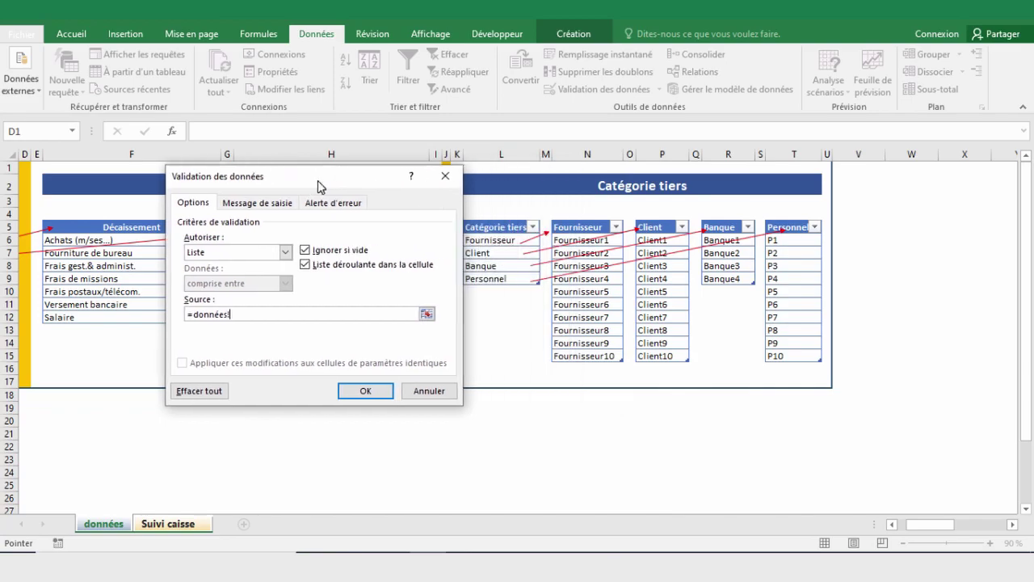
drag(572, 179, 235, 186)
drag(493, 241, 495, 283)
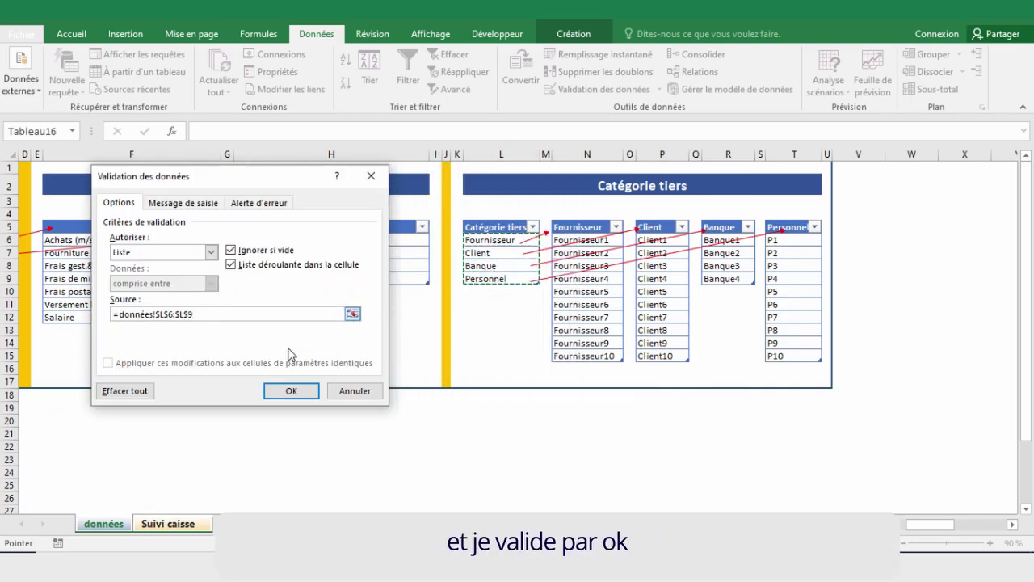
click(284, 390)
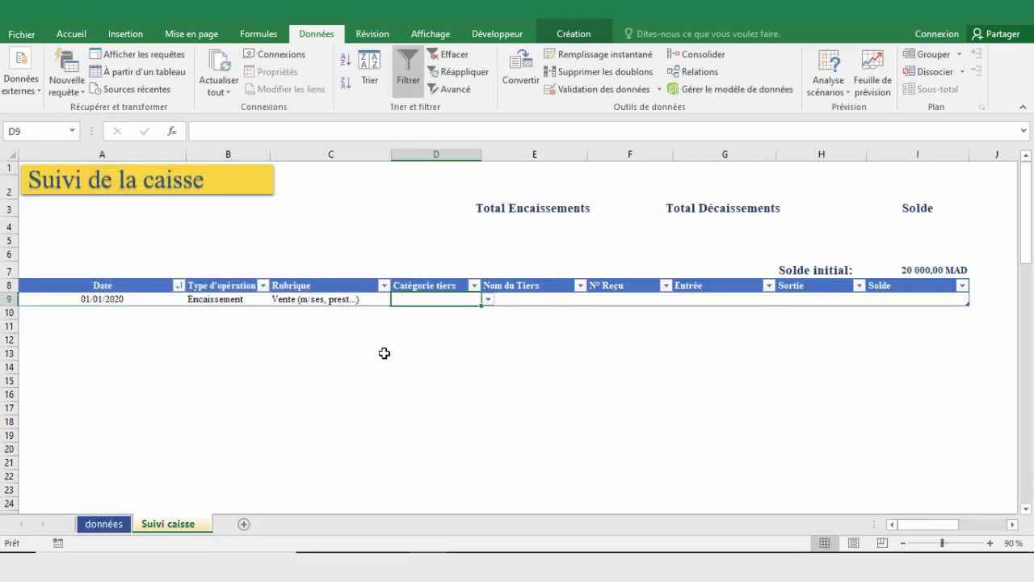
Step: Choose Client from D9's Catégorie tiers dropdown
click(488, 300)
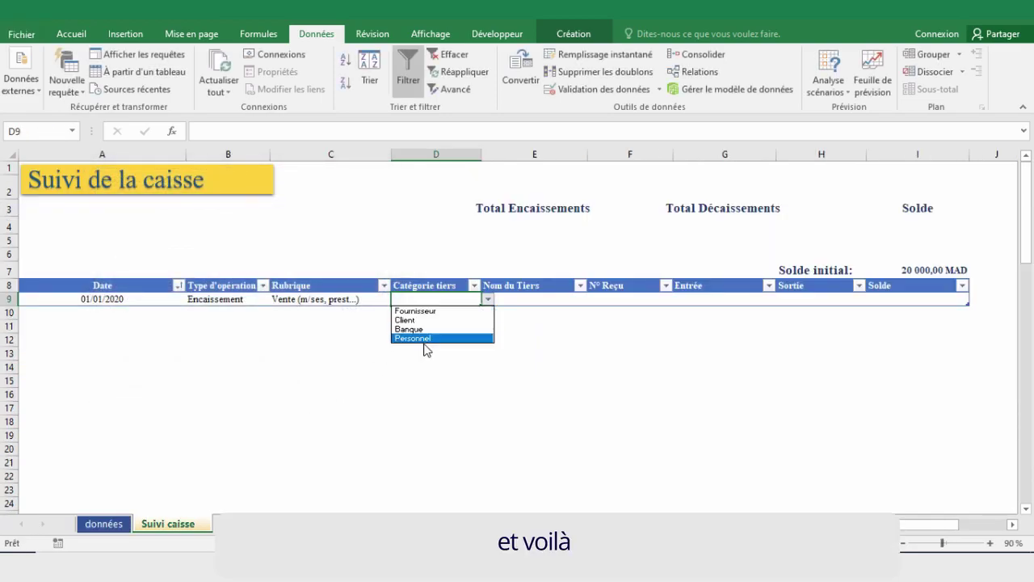
click(423, 319)
click(511, 296)
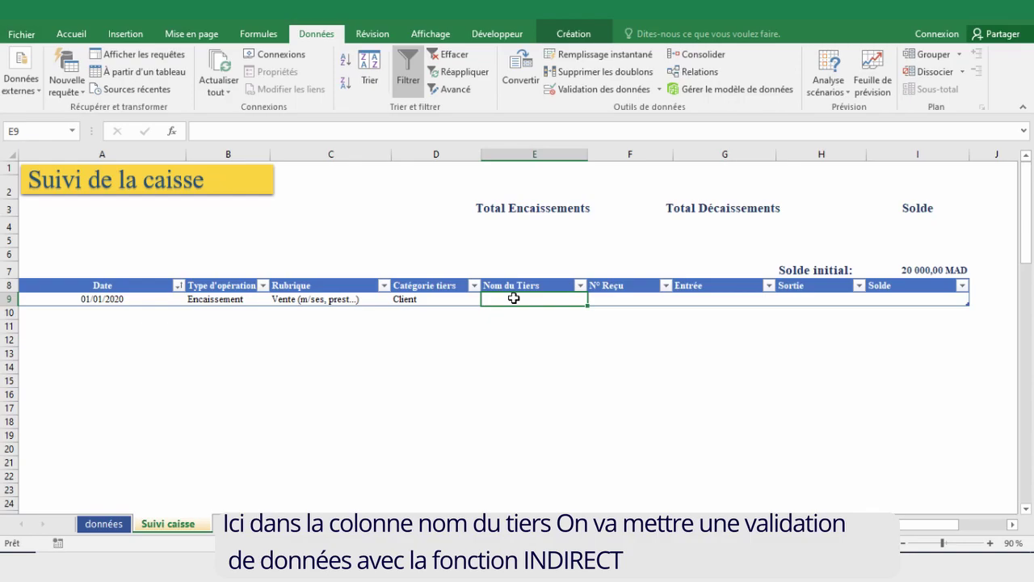
click(104, 524)
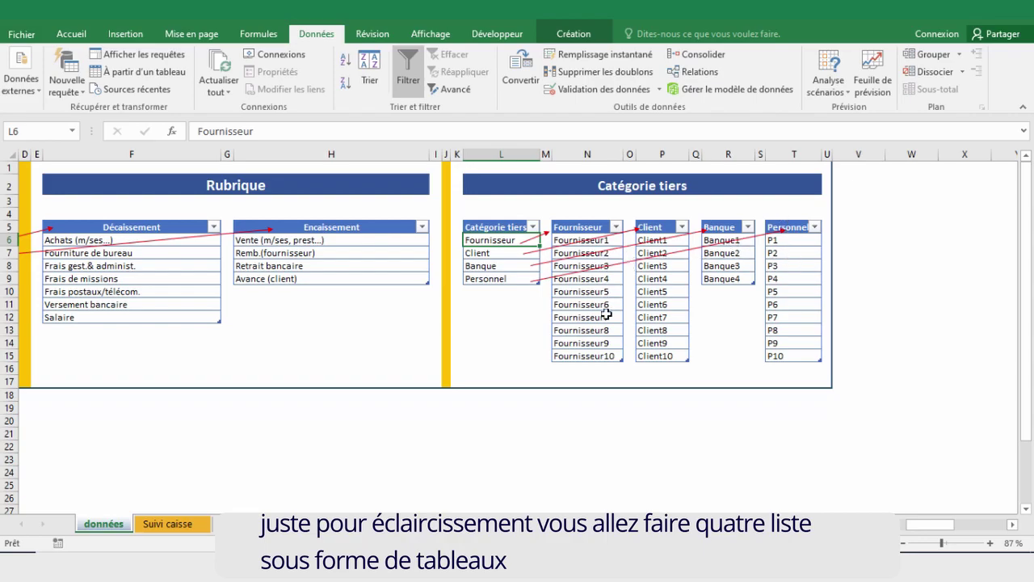
click(501, 329)
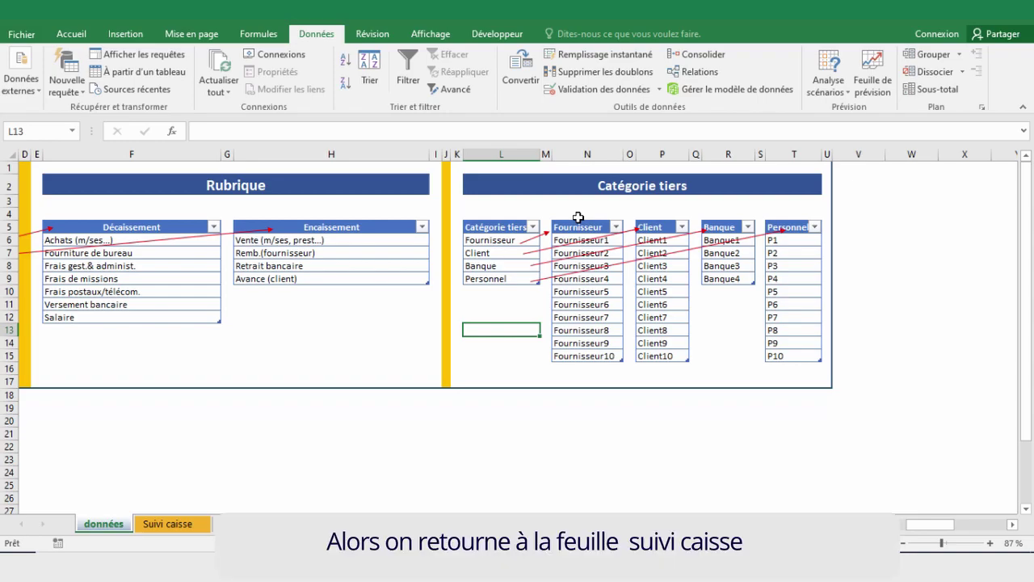
click(170, 524)
click(650, 303)
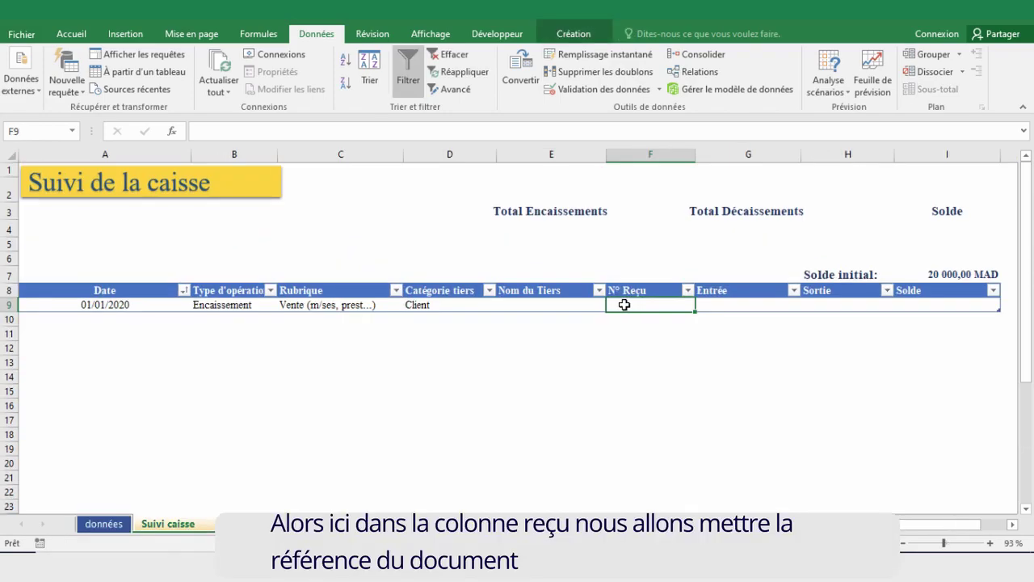
click(747, 302)
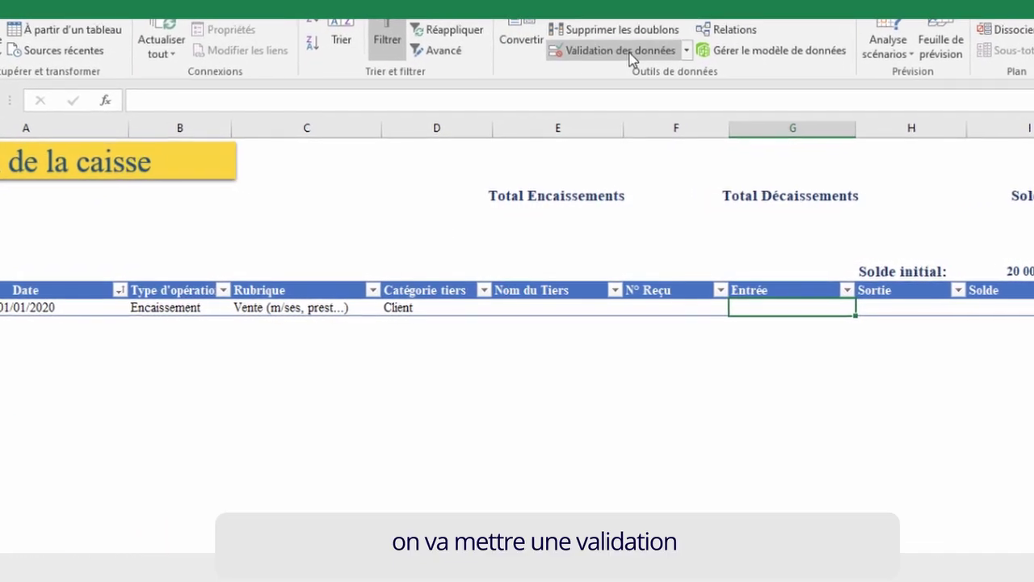
Step: Add a custom validation to G9 with formula =$B9="Encaissement"
click(618, 59)
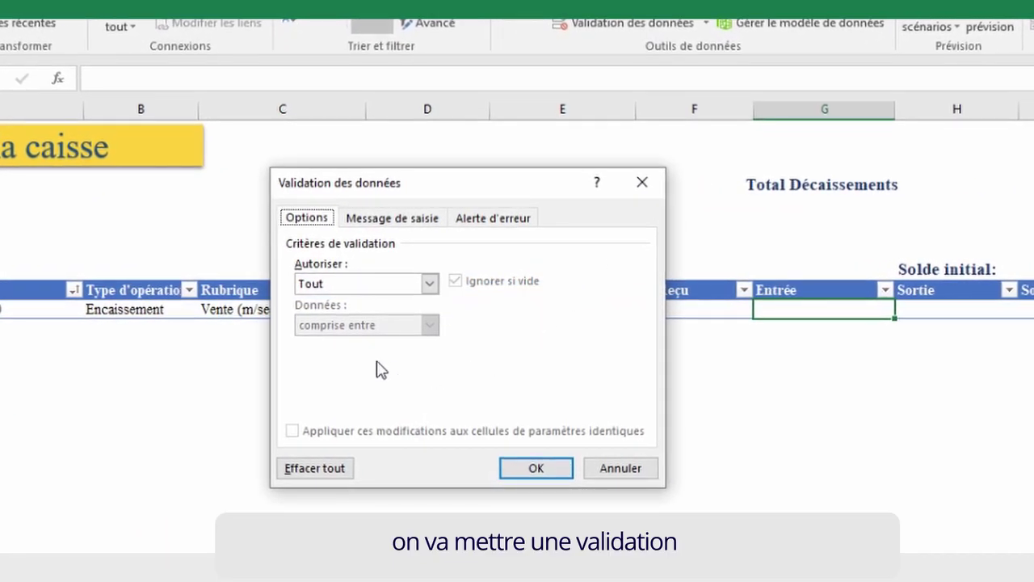
click(429, 283)
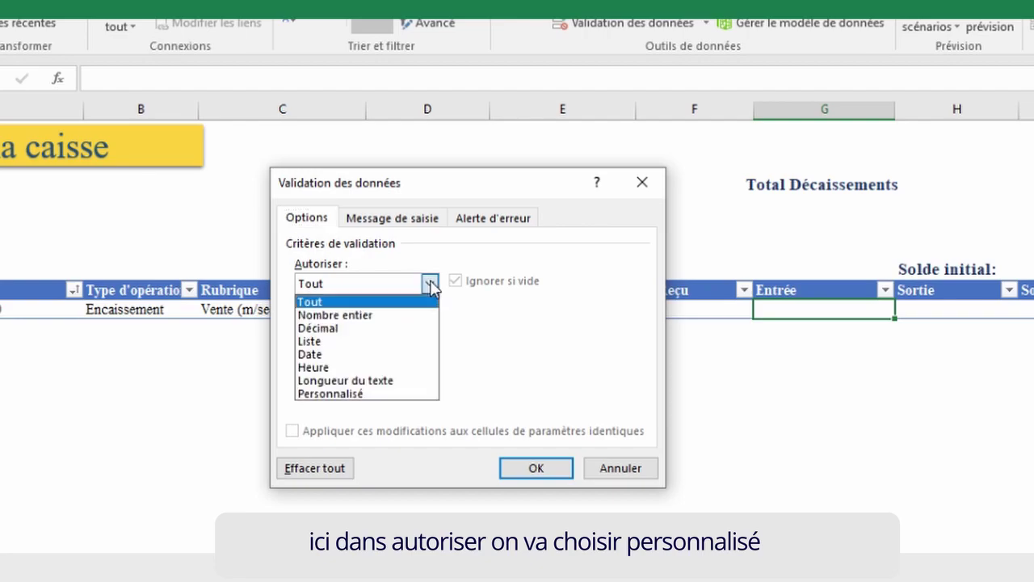
click(331, 394)
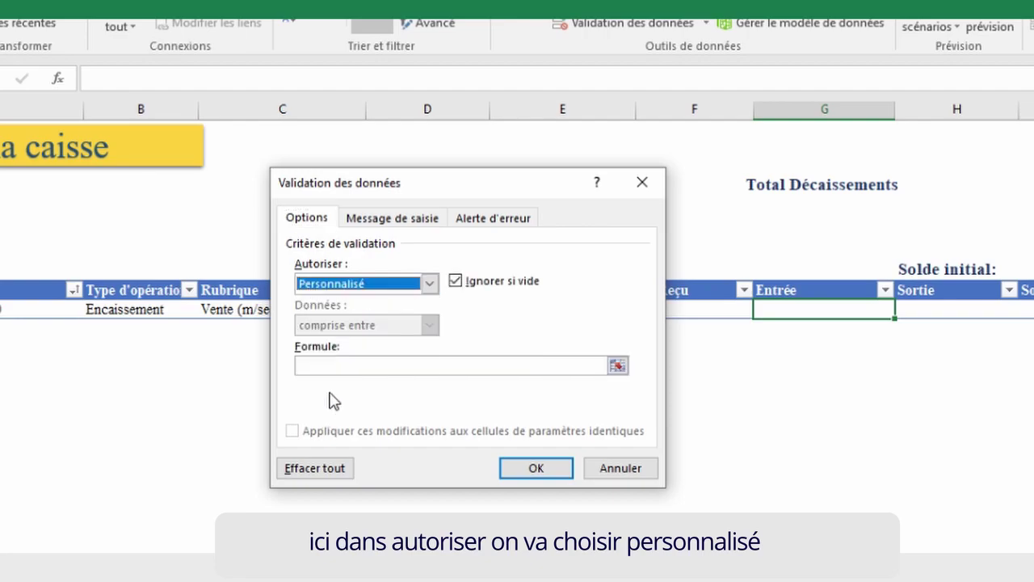
click(325, 365)
drag(465, 194, 531, 192)
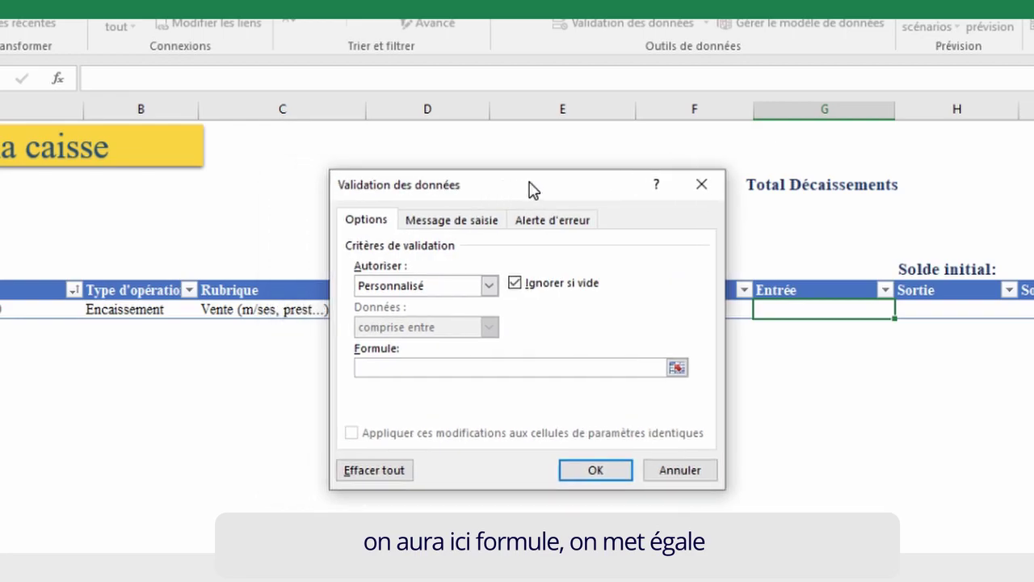
text(=)
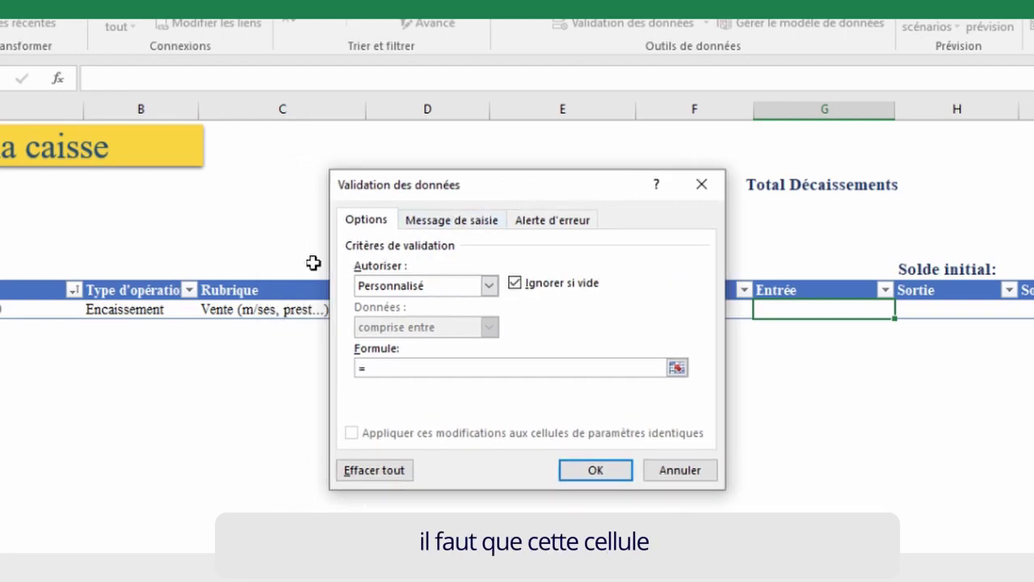
click(154, 309)
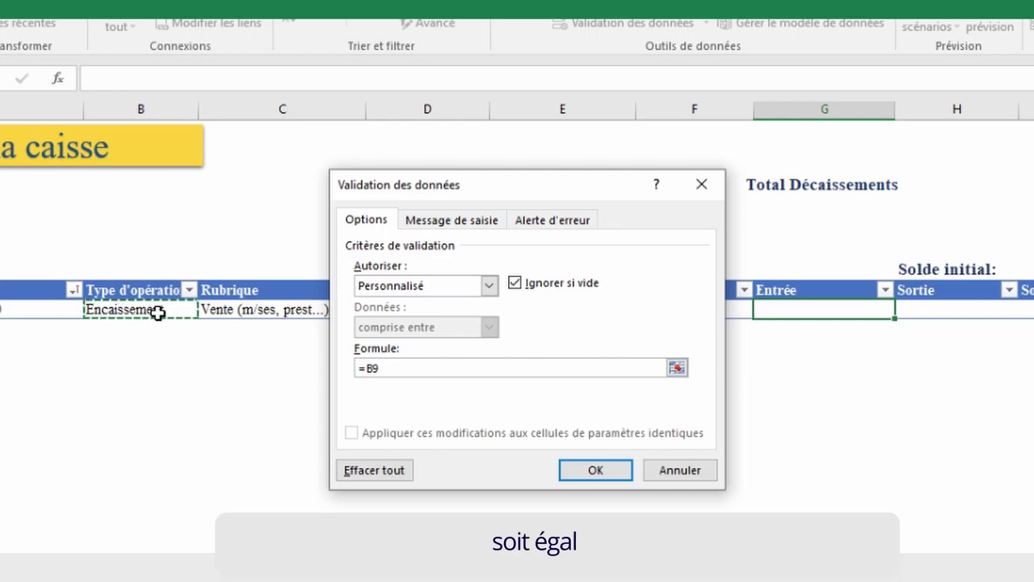
text(=)
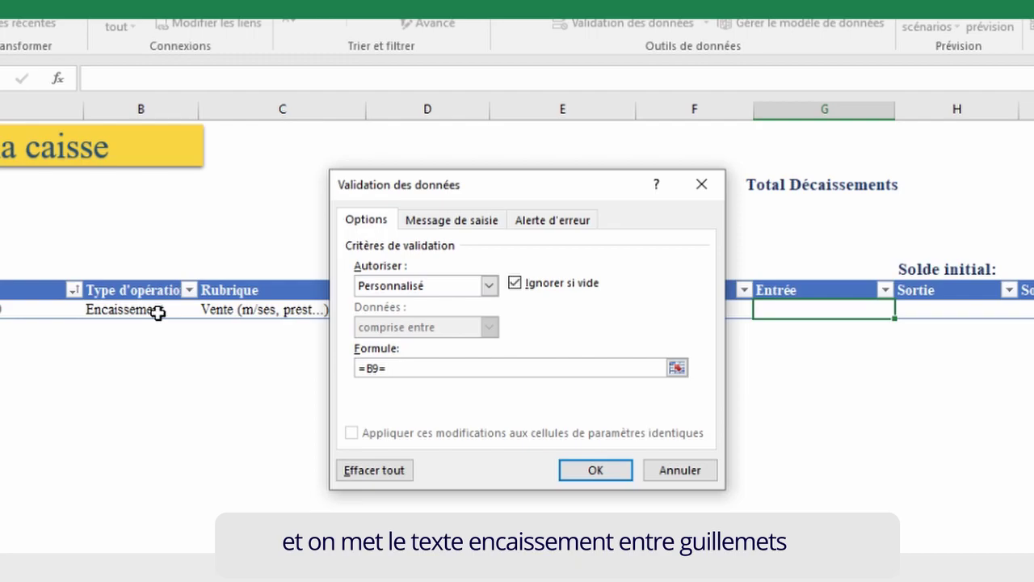
text(")
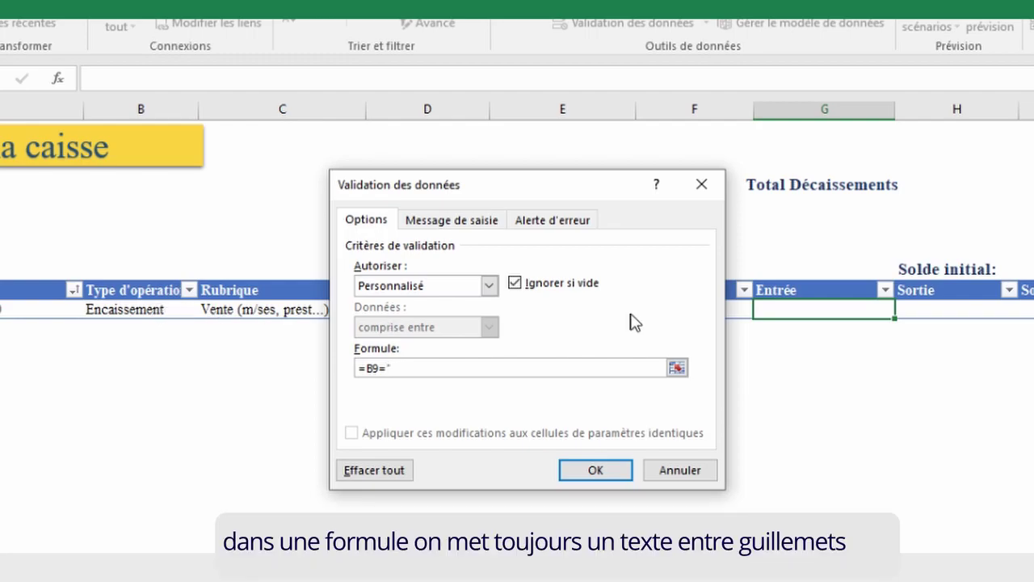
text(Encaissement)
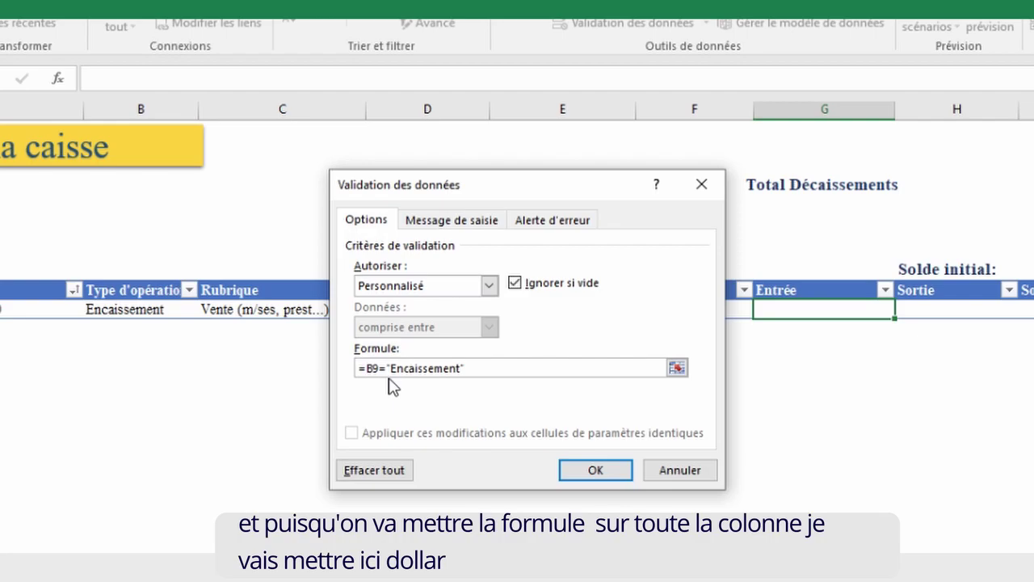
text($)
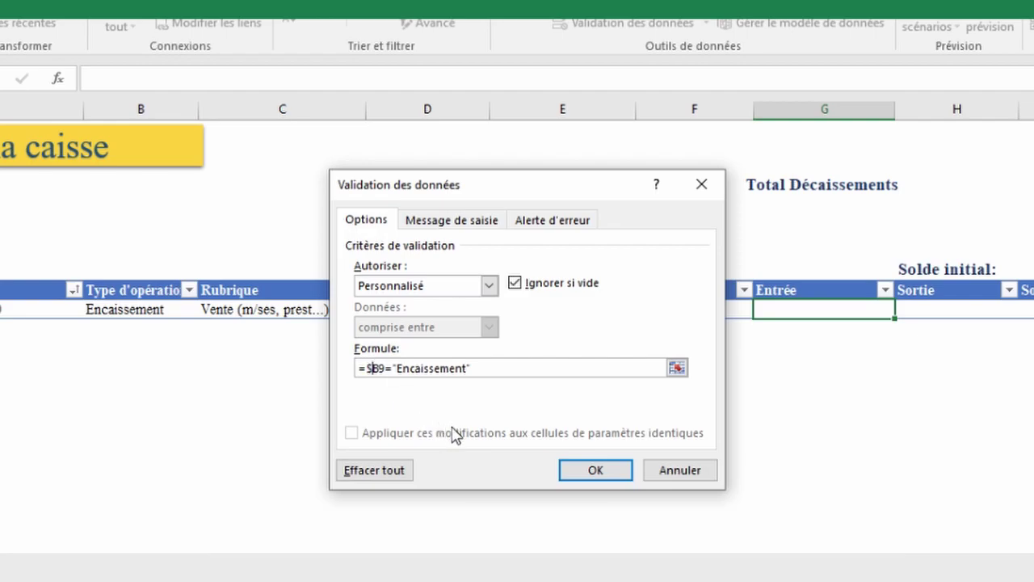
click(598, 472)
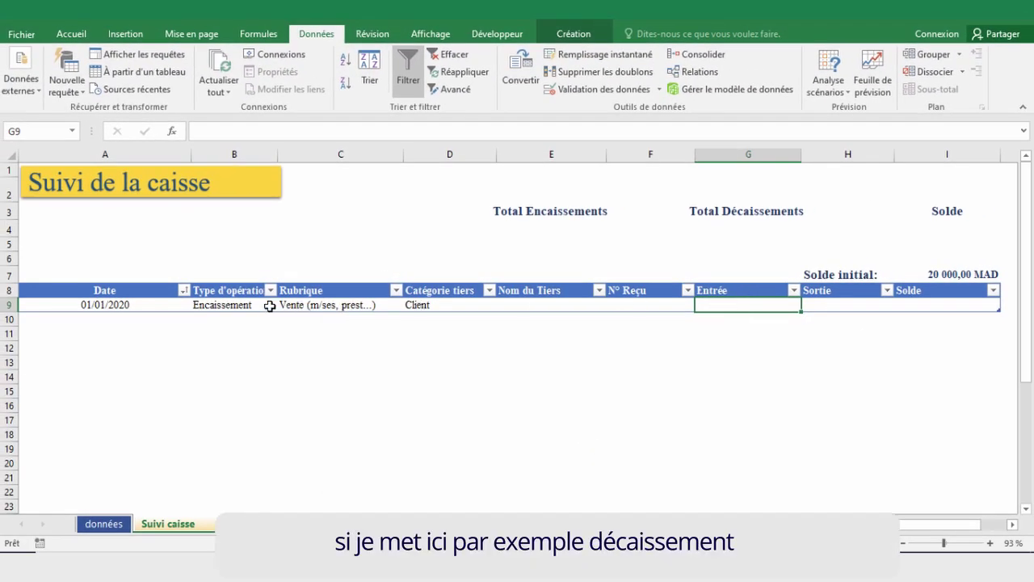
Step: Set B9 to Décaissement, then confirm G9 refuses a test amount of 876
click(221, 306)
click(284, 305)
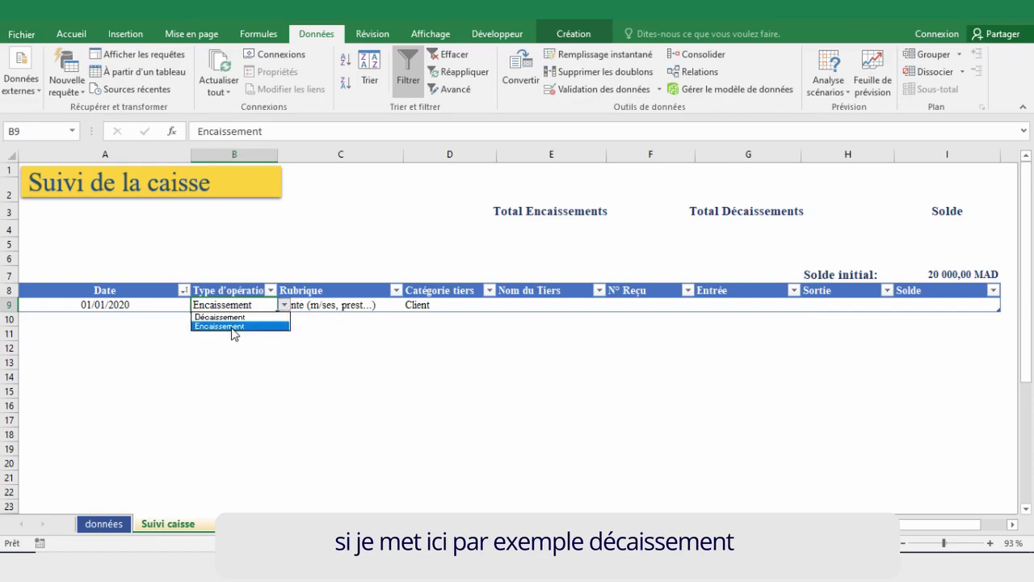
click(233, 326)
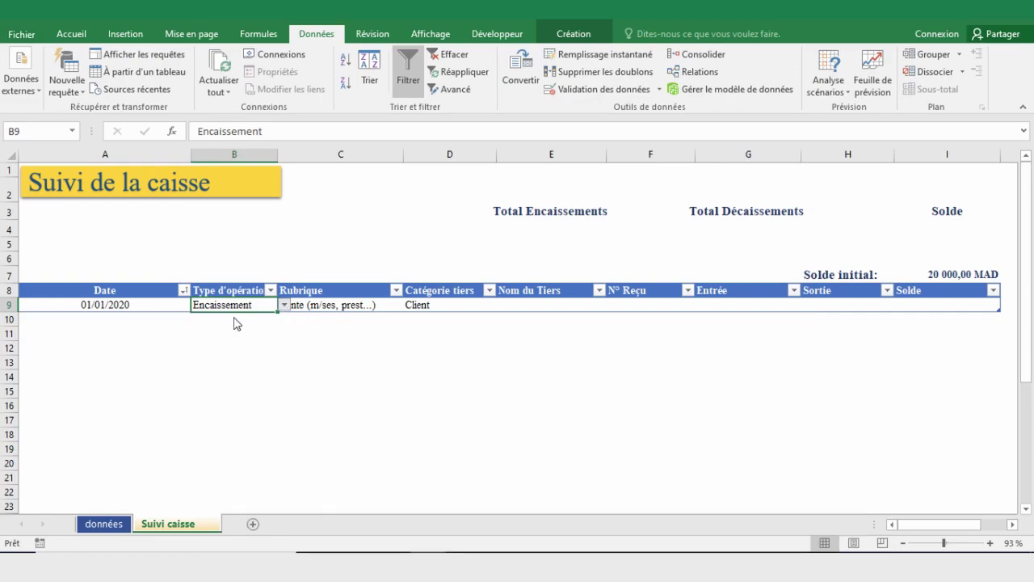
click(736, 306)
text(876)
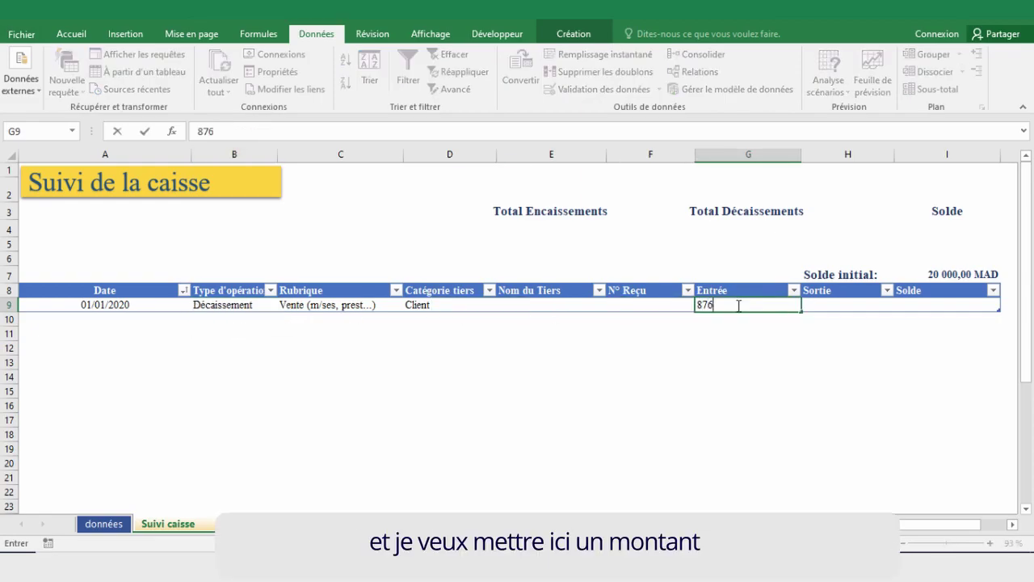
key(Return)
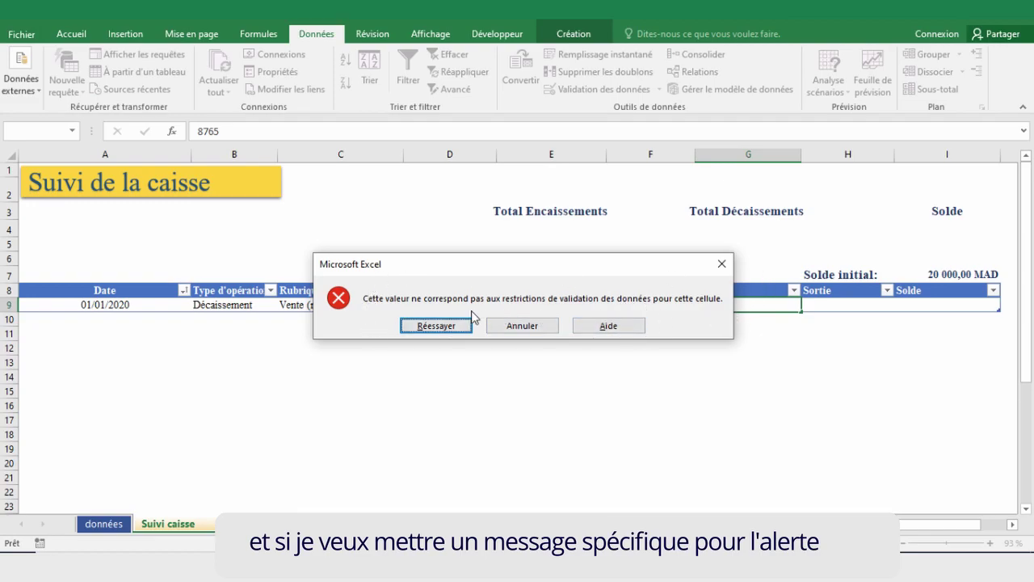
click(515, 327)
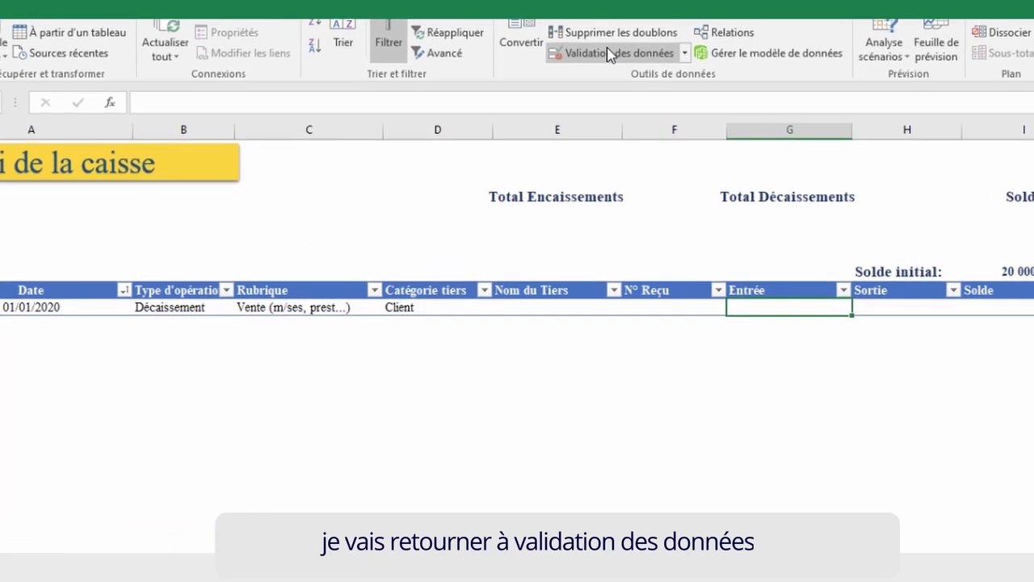
Step: Set the Entrée validation error message to say the operation type must be "Encaissement"
click(610, 53)
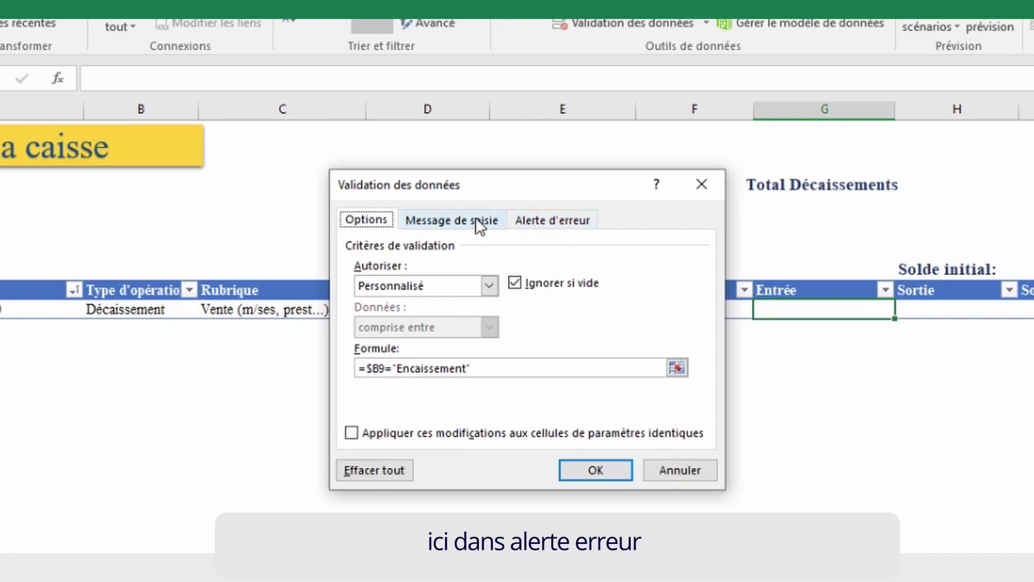
click(540, 224)
click(548, 359)
text(Le type d'o)
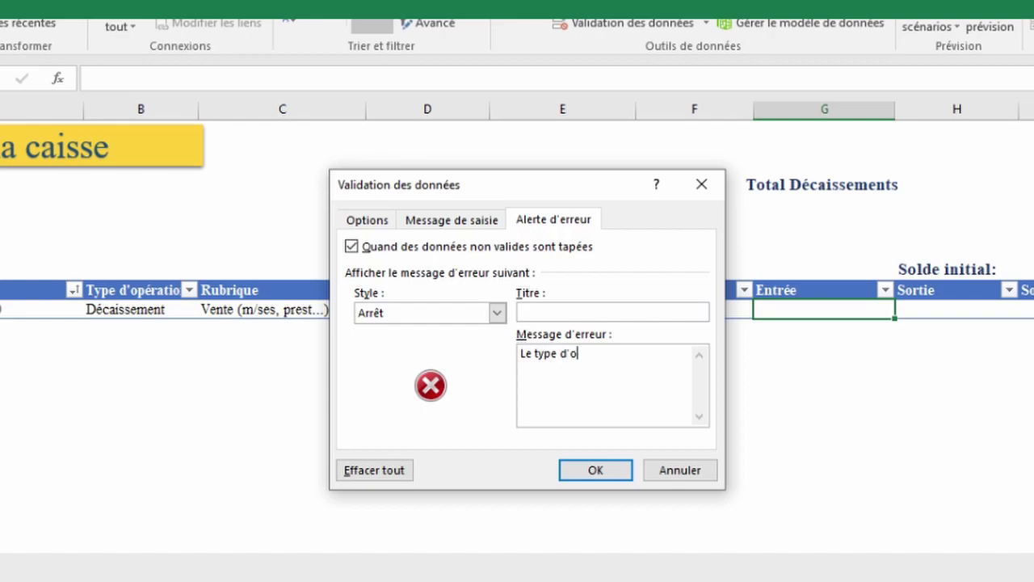
text(pération doi)
text(t être "E)
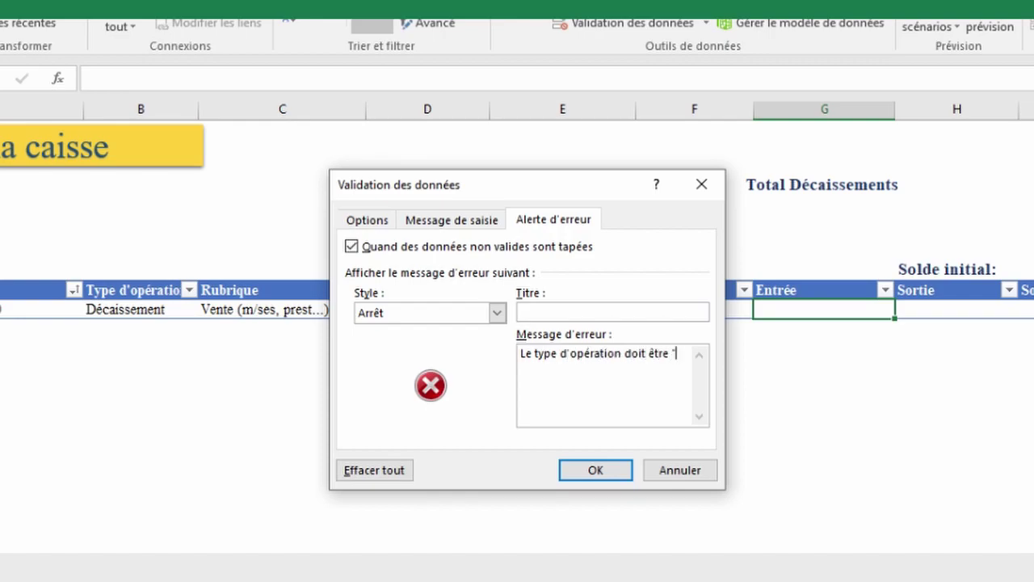
text(ncaissement)
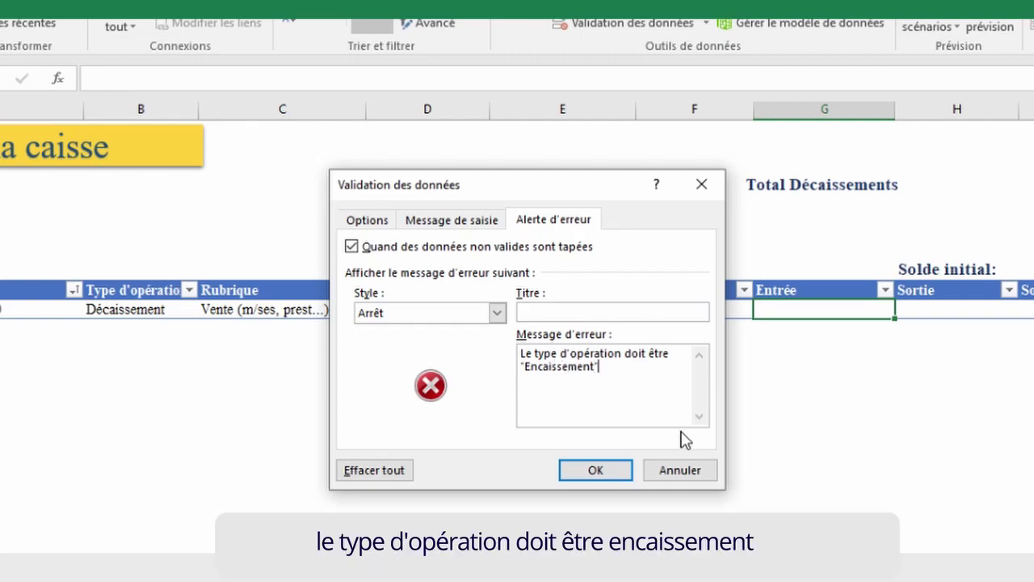
click(598, 472)
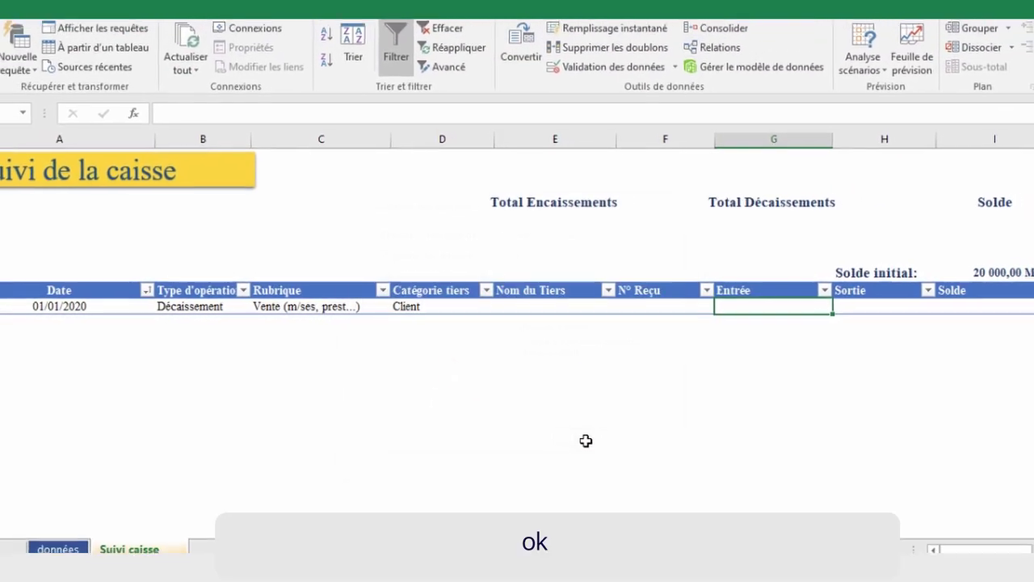
Step: Test the alert by entering 876 in G9, then cancel the refused amount
double_click(736, 307)
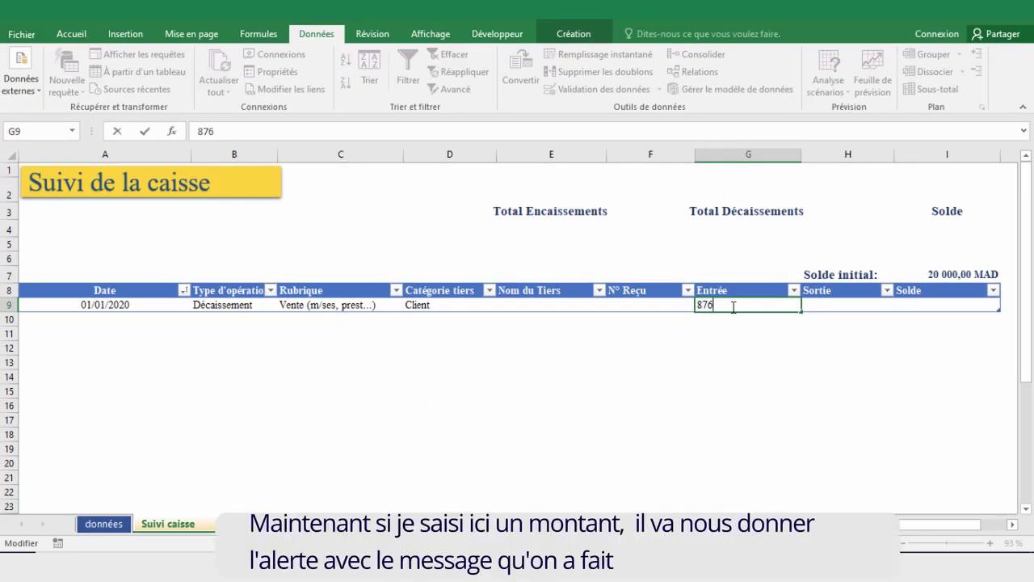
text(876)
key(Return)
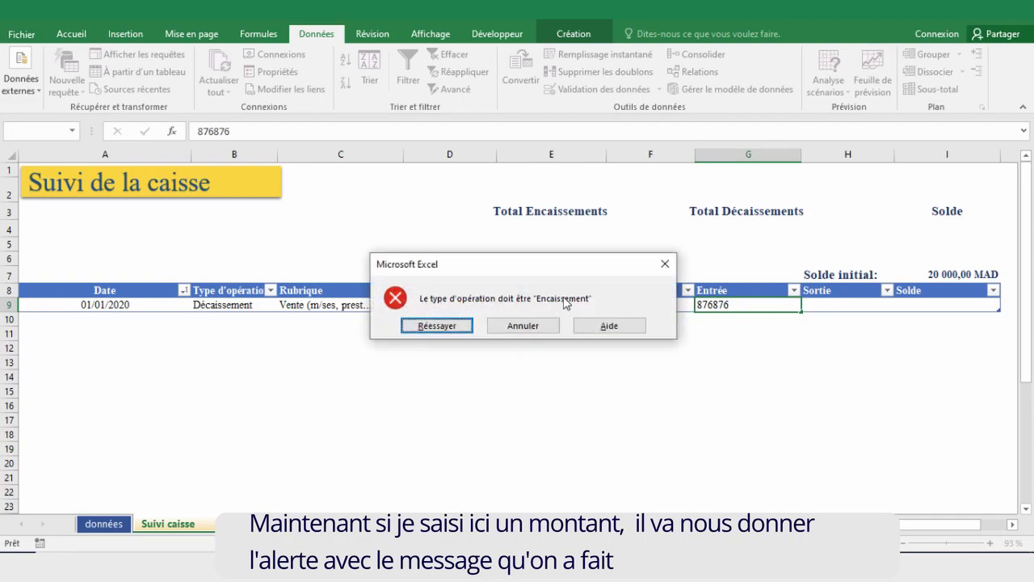
click(531, 331)
click(834, 302)
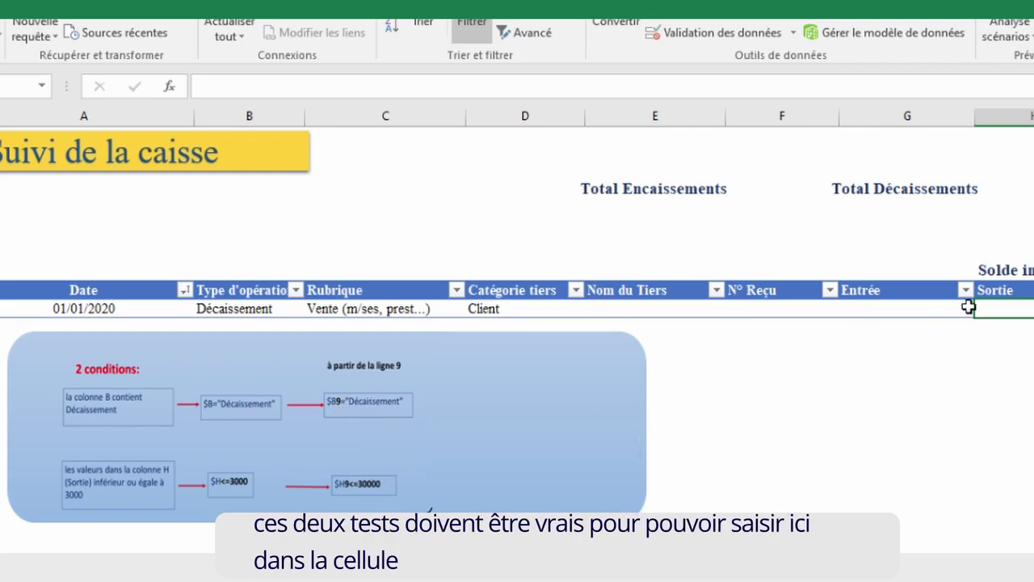
click(781, 400)
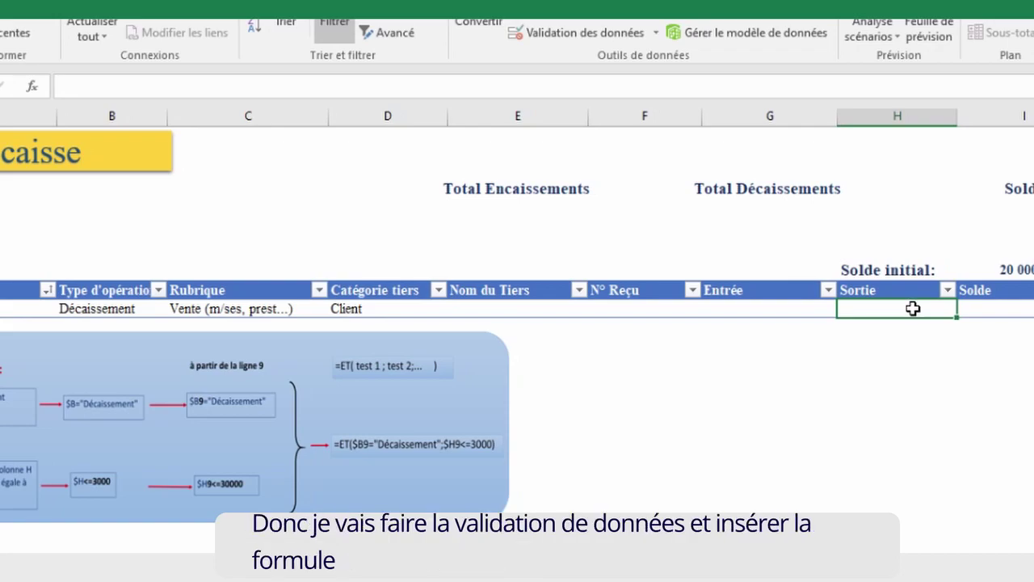
Step: Set the validation for Sortie cell H9 to allow entries checked by a custom formula
click(611, 38)
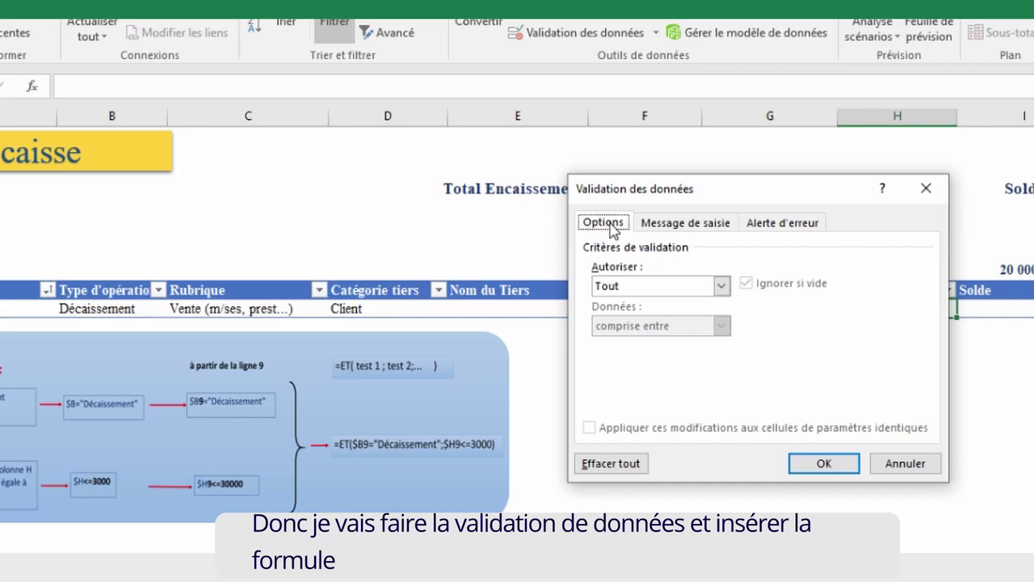
click(719, 289)
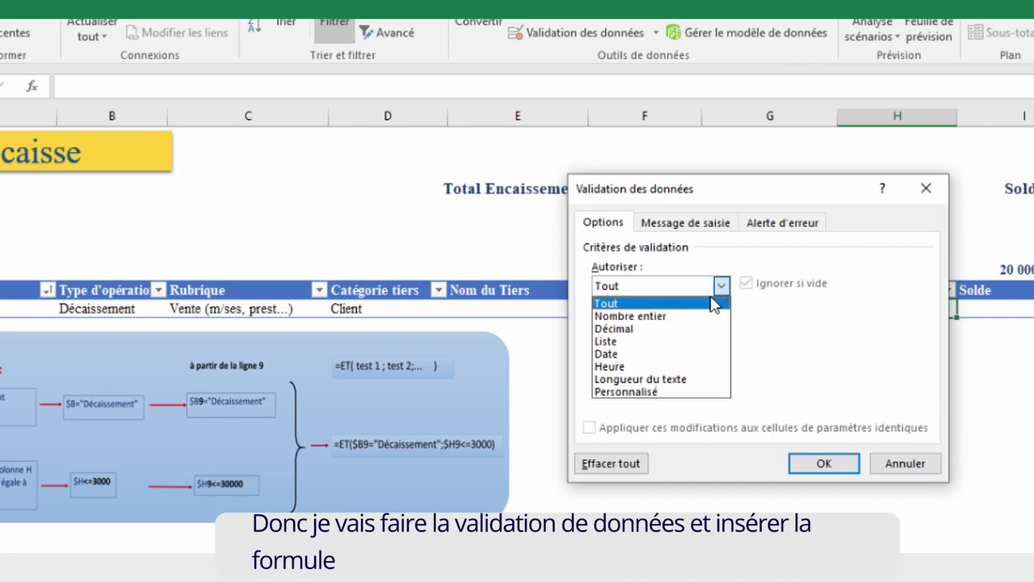
click(642, 390)
click(618, 363)
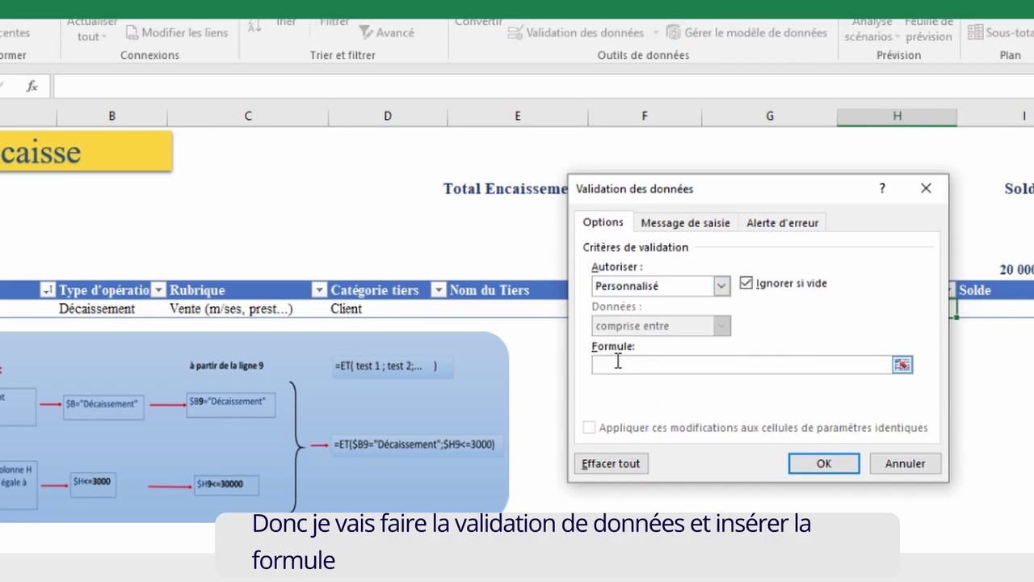
Step: Enter the rule =ET($B9="Décaissement";$H9<=3000) and confirm it
text(+ET()
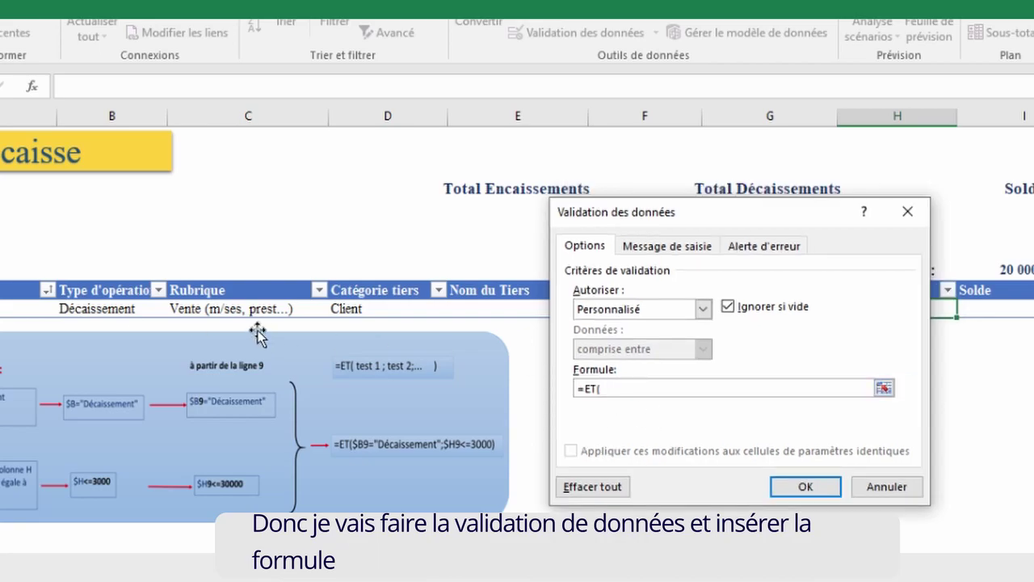
click(120, 308)
key(F4)
key(F4)
click(603, 389)
text($B9="Décaissement)
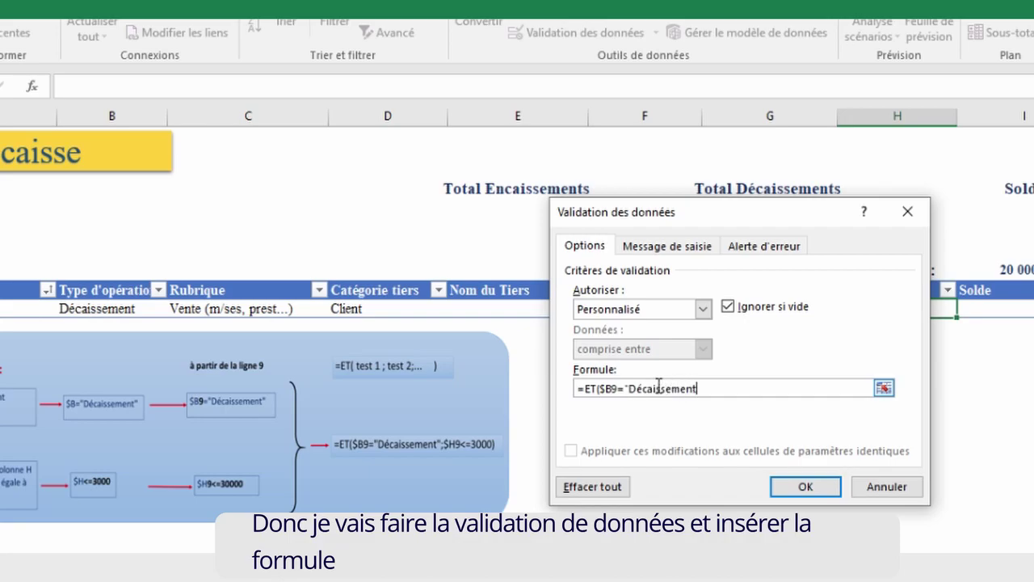
text(;)
drag(771, 227, 172, 228)
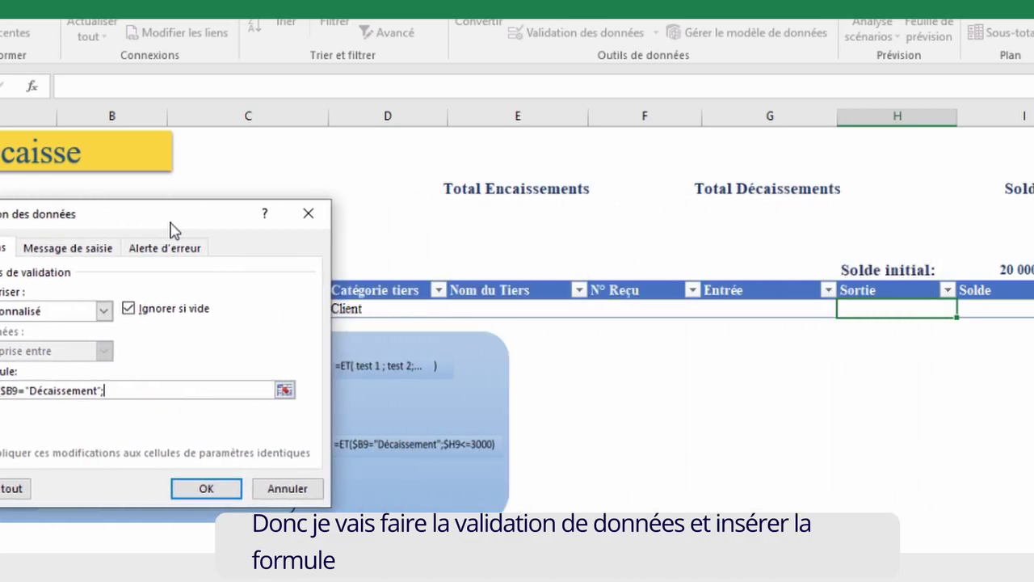
click(882, 310)
key(F4)
key(F4)
key(F4)
text(=3000)
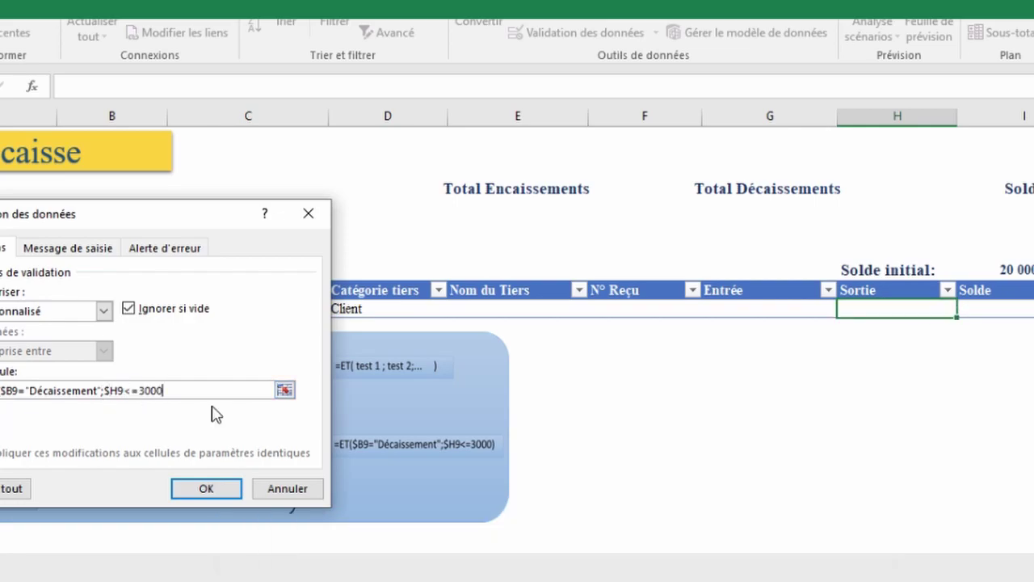
drag(191, 226, 794, 199)
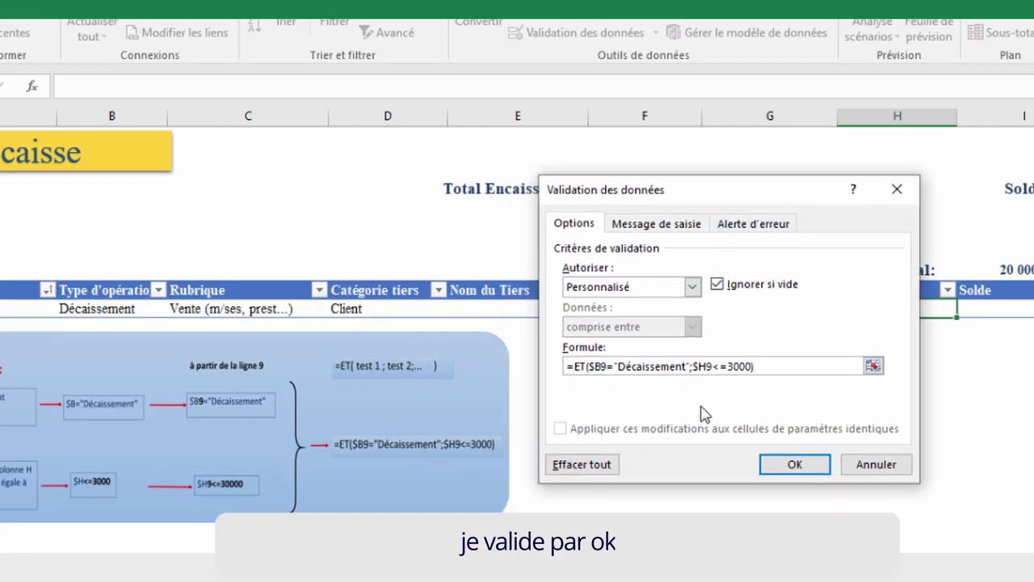
click(796, 459)
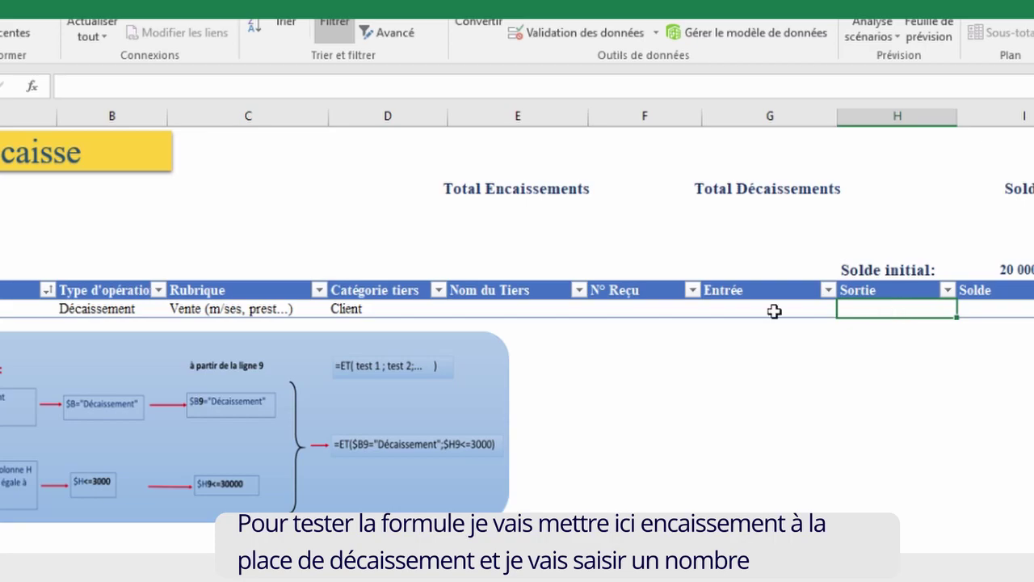
Step: Set row 9's type to Encaissement and check that a Sortie of 98 is refused
click(103, 307)
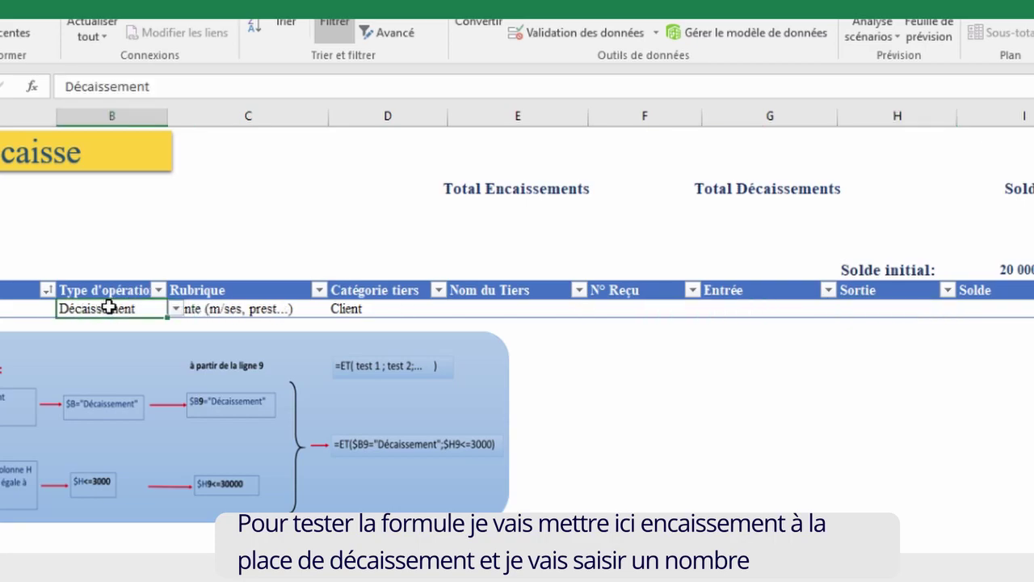
click(175, 308)
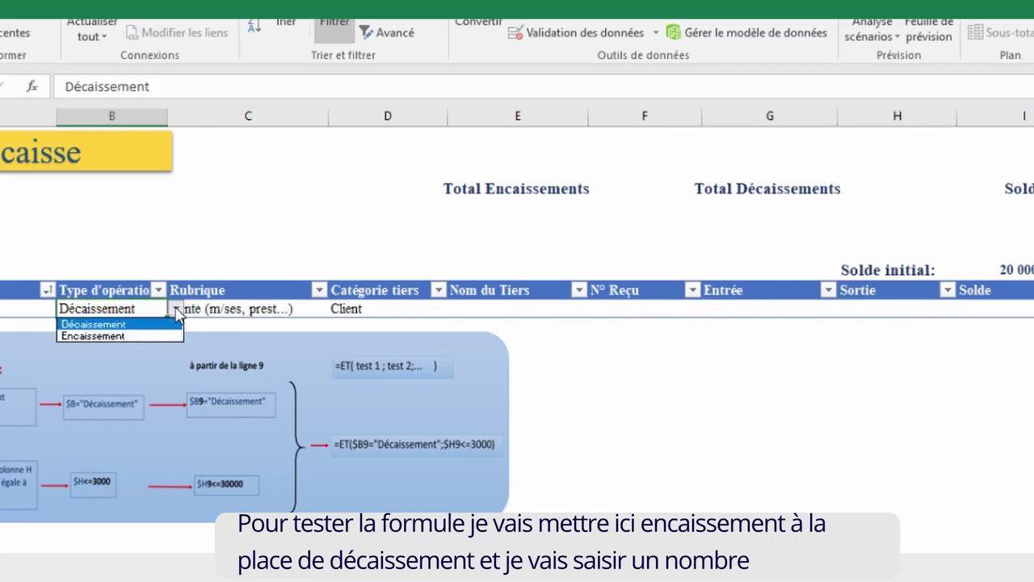
click(125, 337)
click(899, 311)
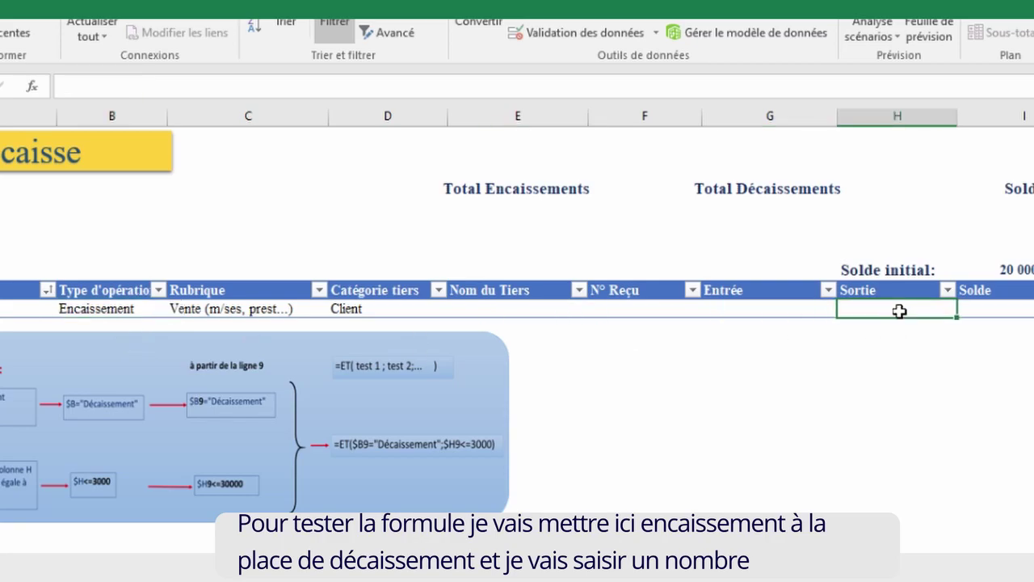
text(987)
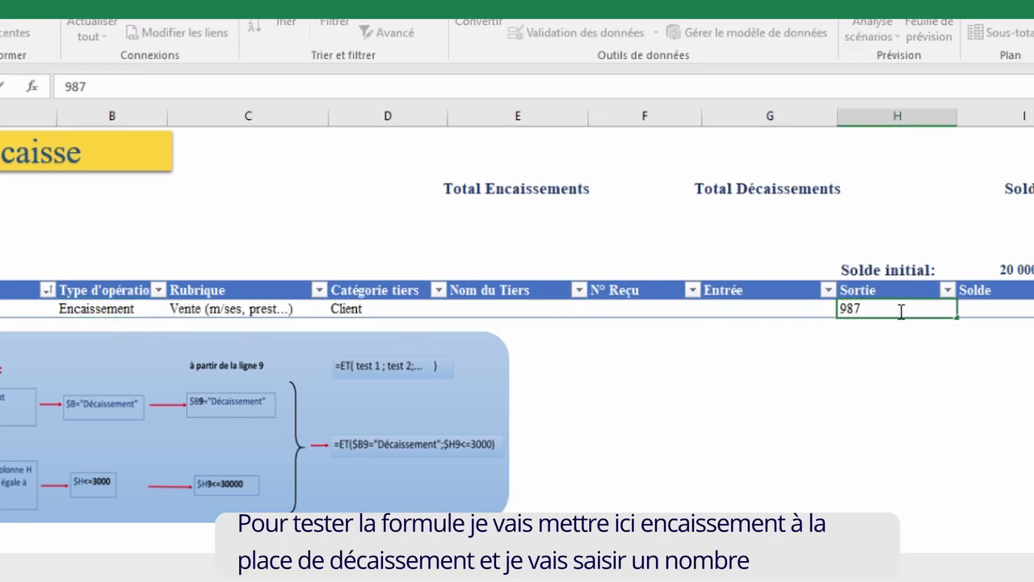
key(Return)
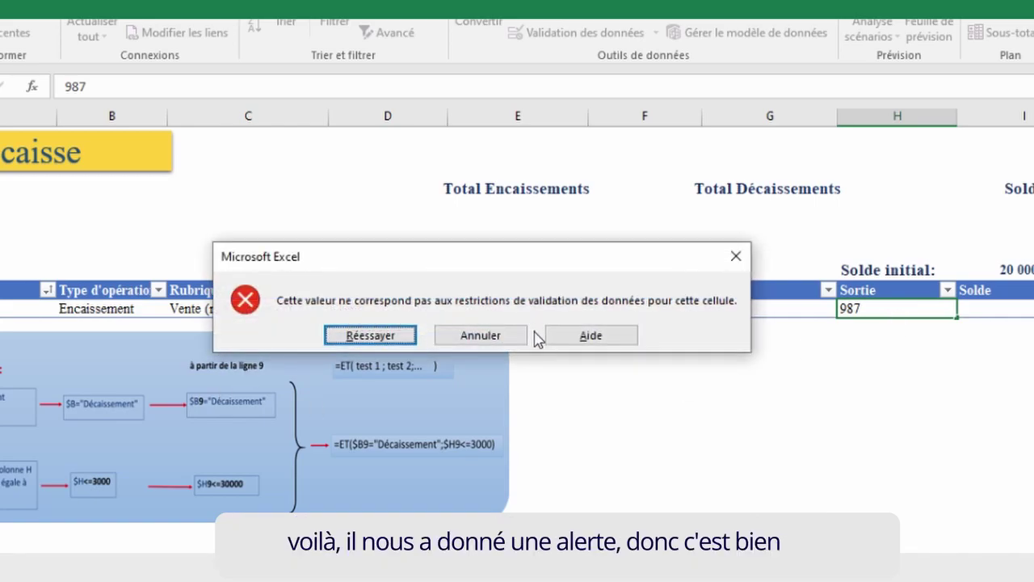
click(495, 336)
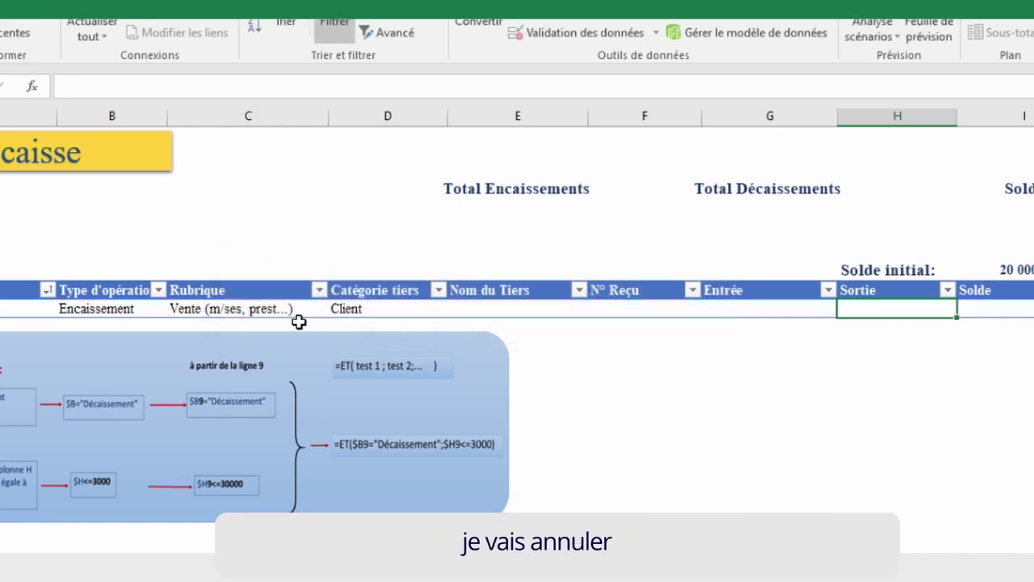
Step: Switch row 9's type to Décaissement and confirm a Sortie of 3001 is rejected
click(134, 309)
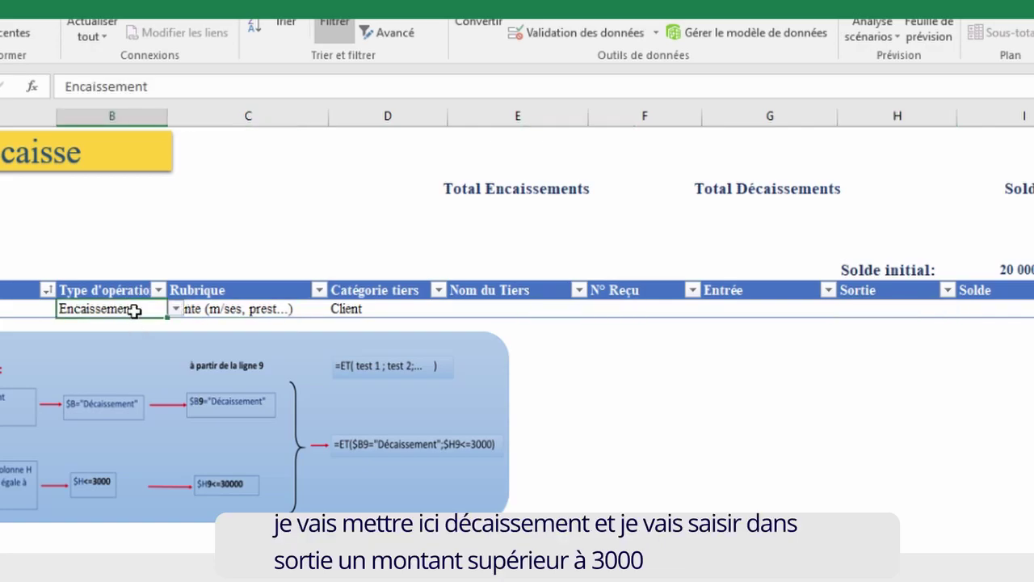
click(175, 308)
click(128, 324)
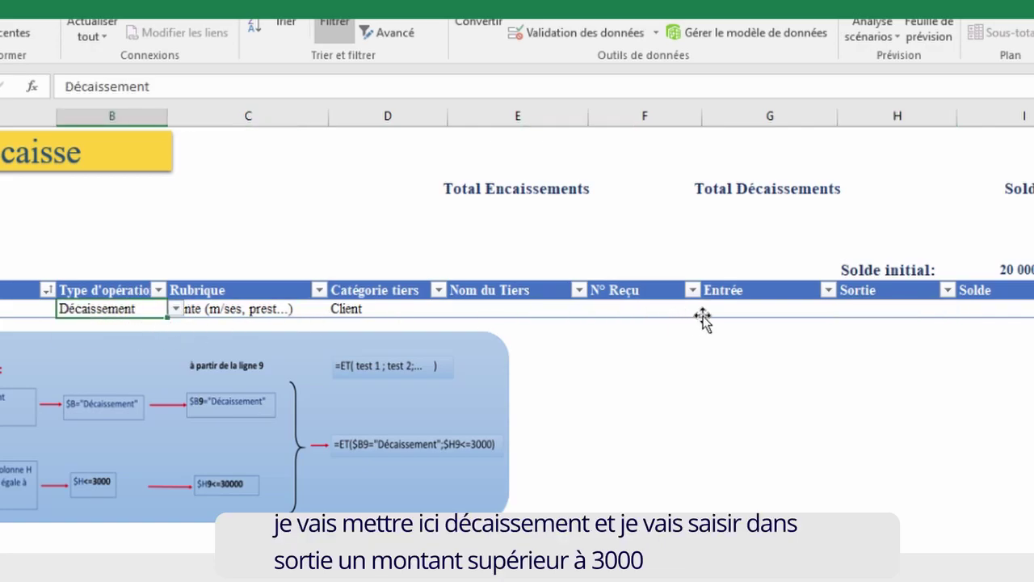
click(875, 307)
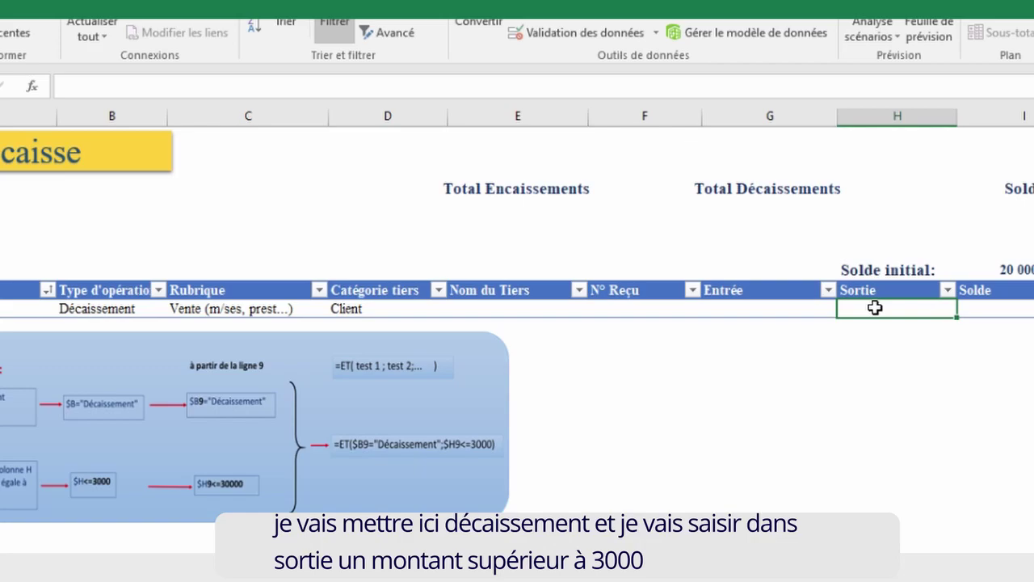
text(3001)
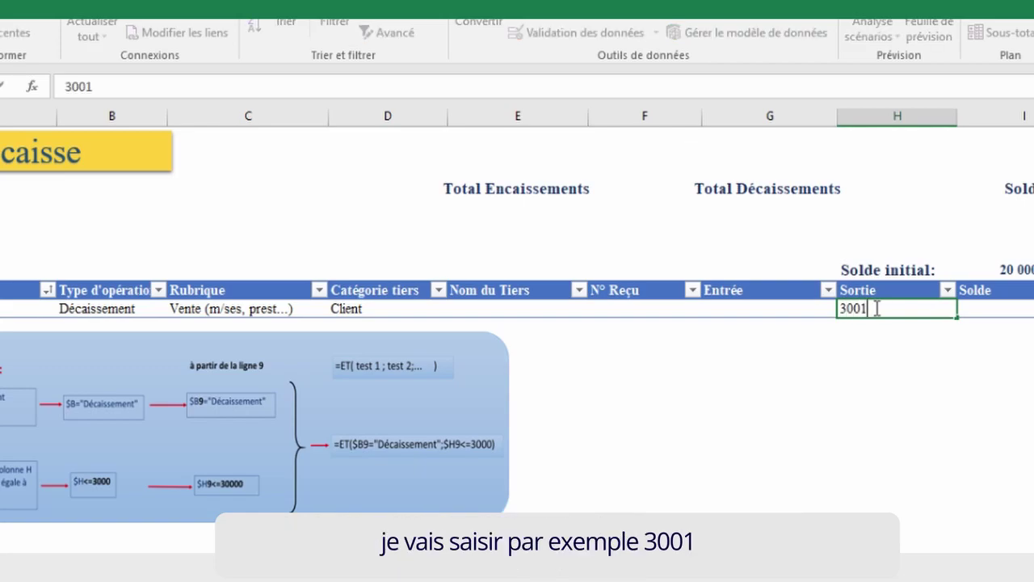
key(Return)
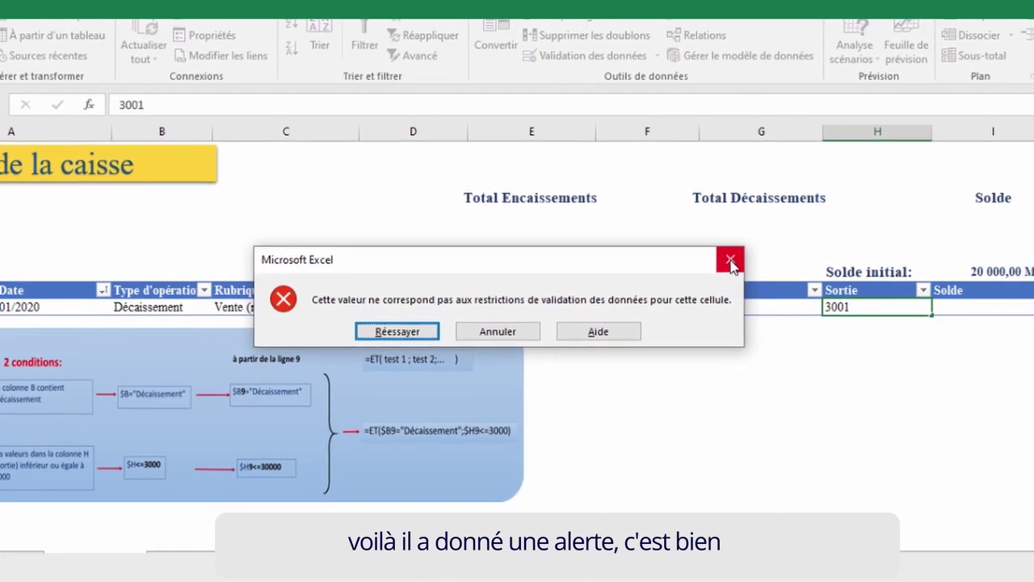
click(492, 332)
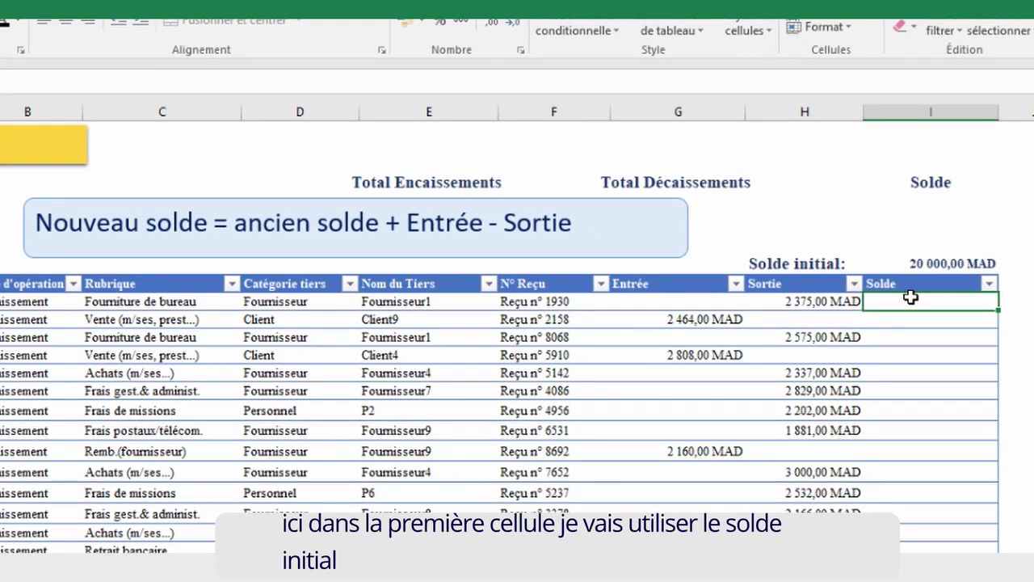
text(=)
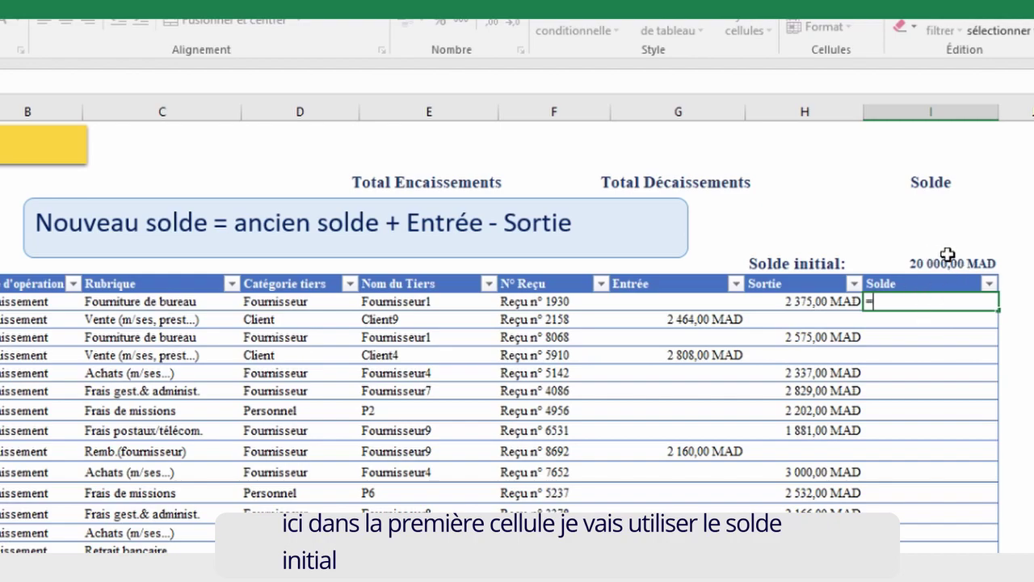
click(929, 265)
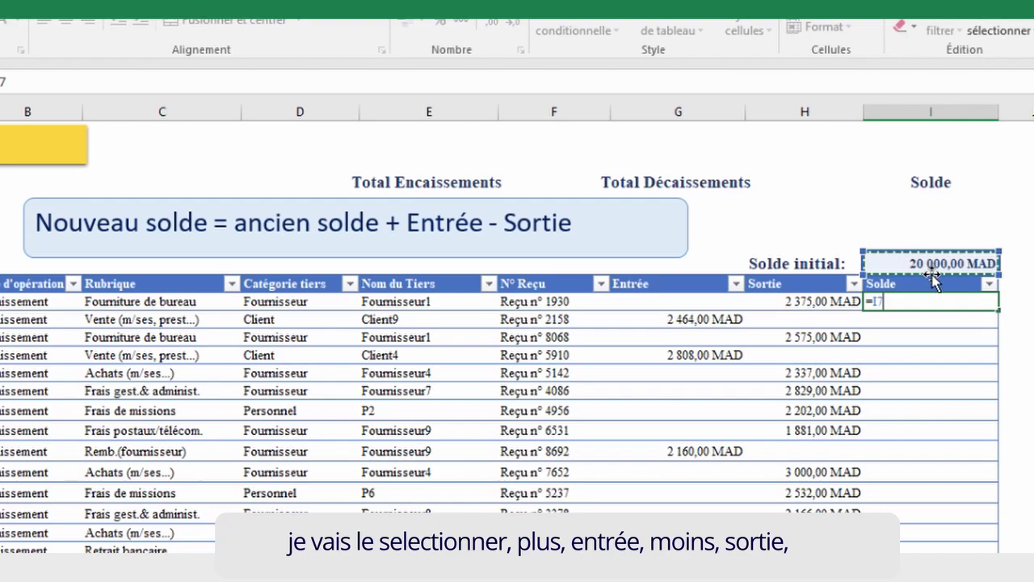
text(+)
click(687, 301)
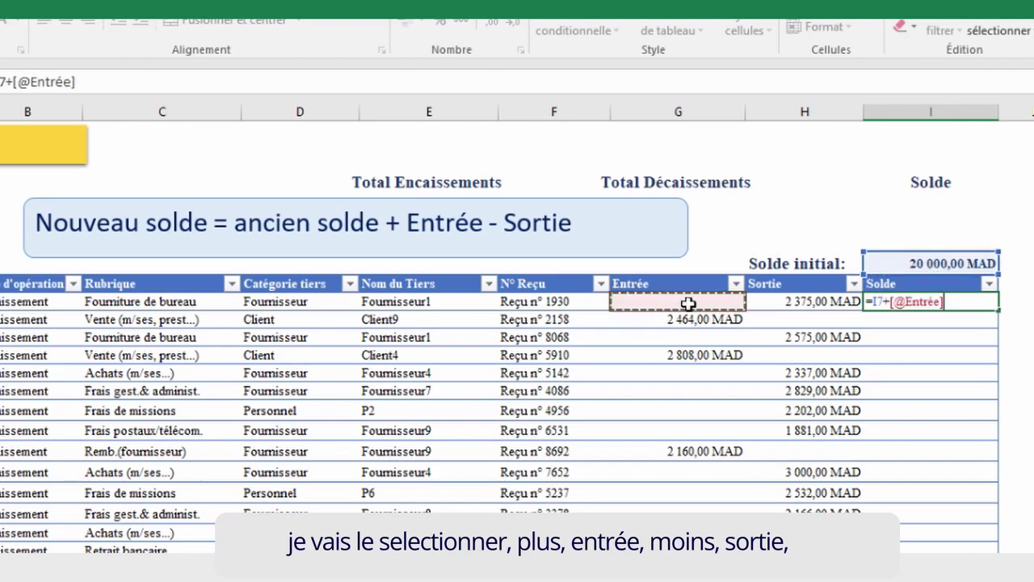
text(-)
click(804, 302)
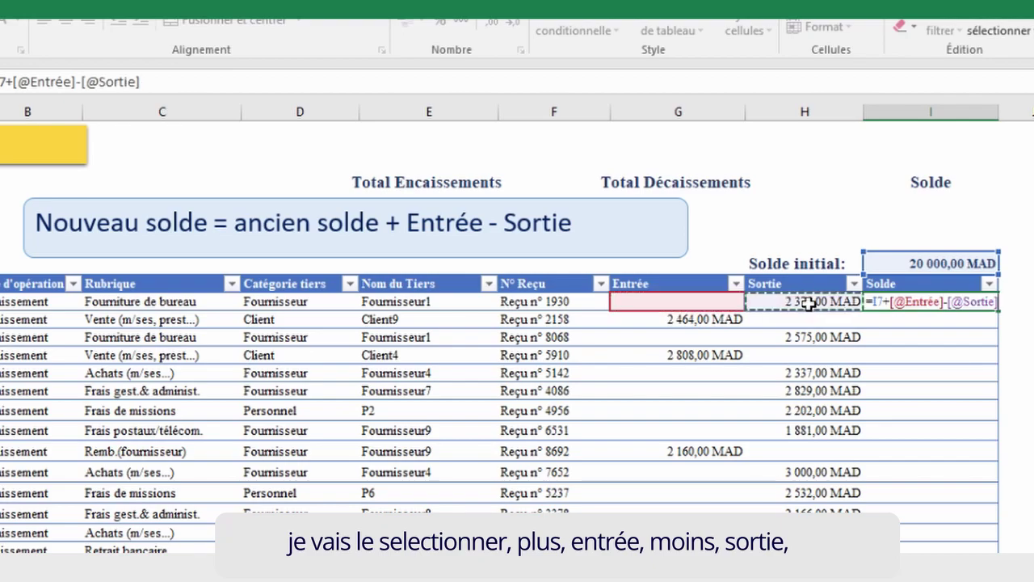
key(Return)
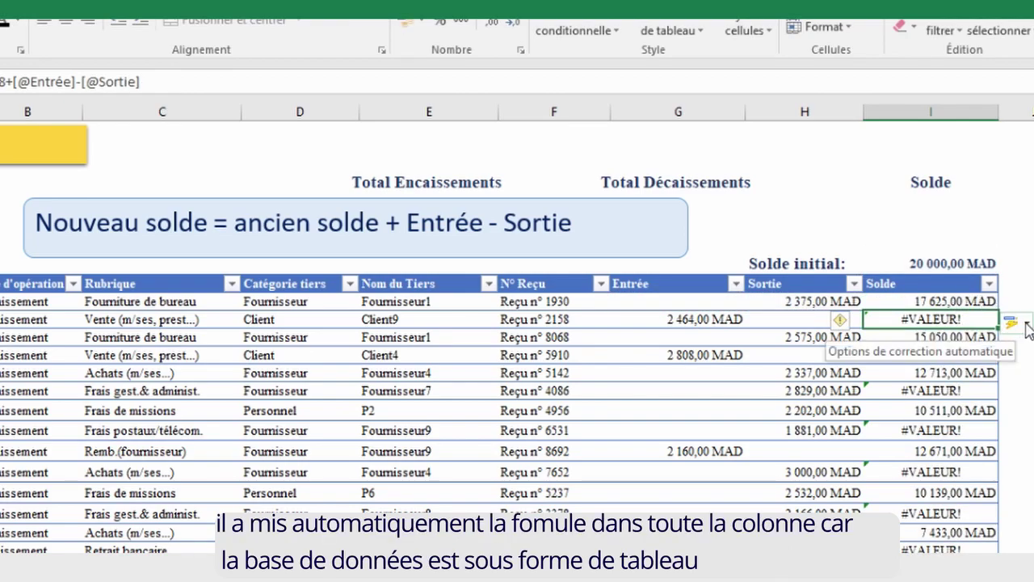
Step: Undo the automatic calculated-column fill so only I9 keeps the formula
click(1027, 324)
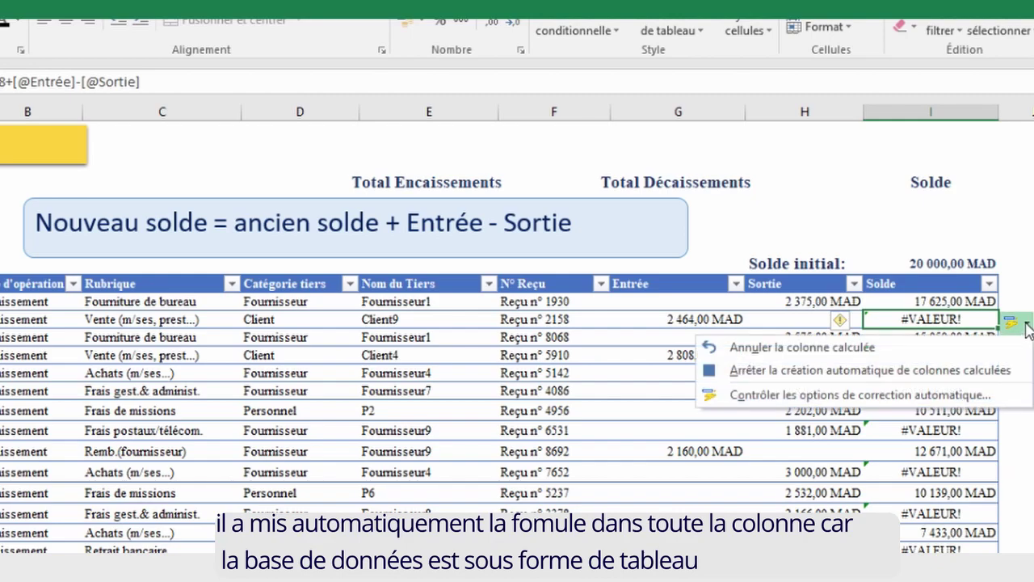
click(836, 353)
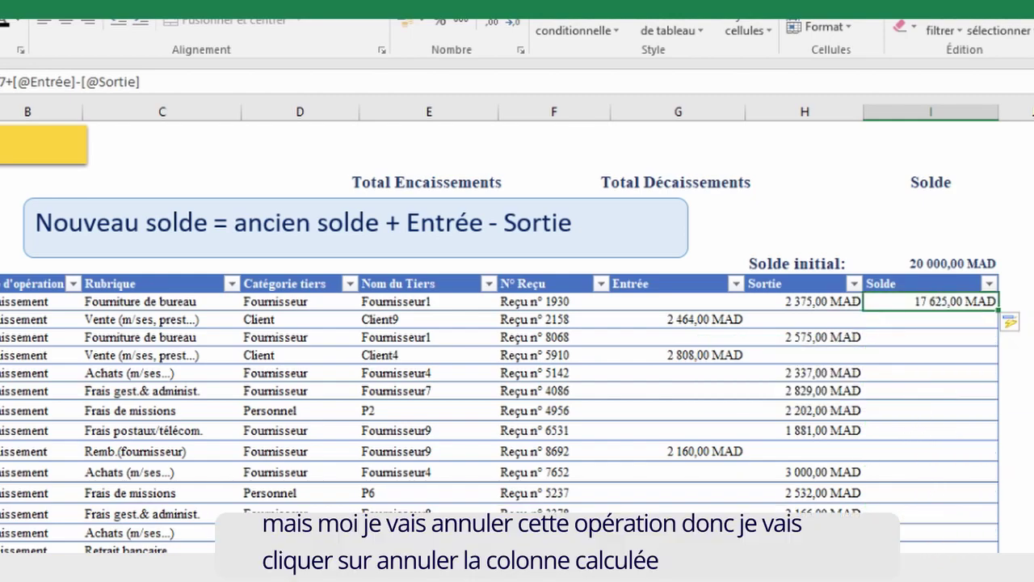
text(=)
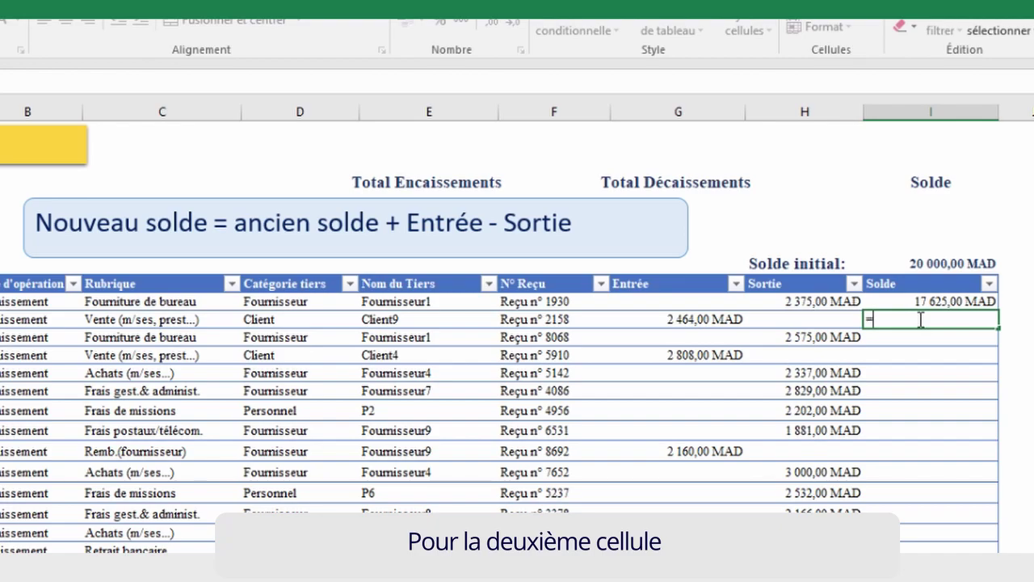
key(Up)
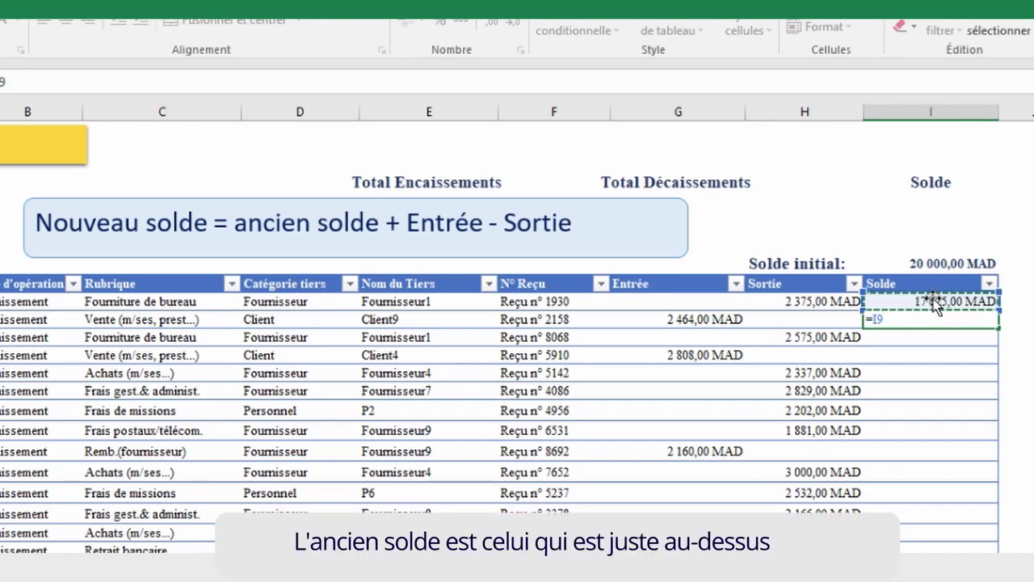
text(+)
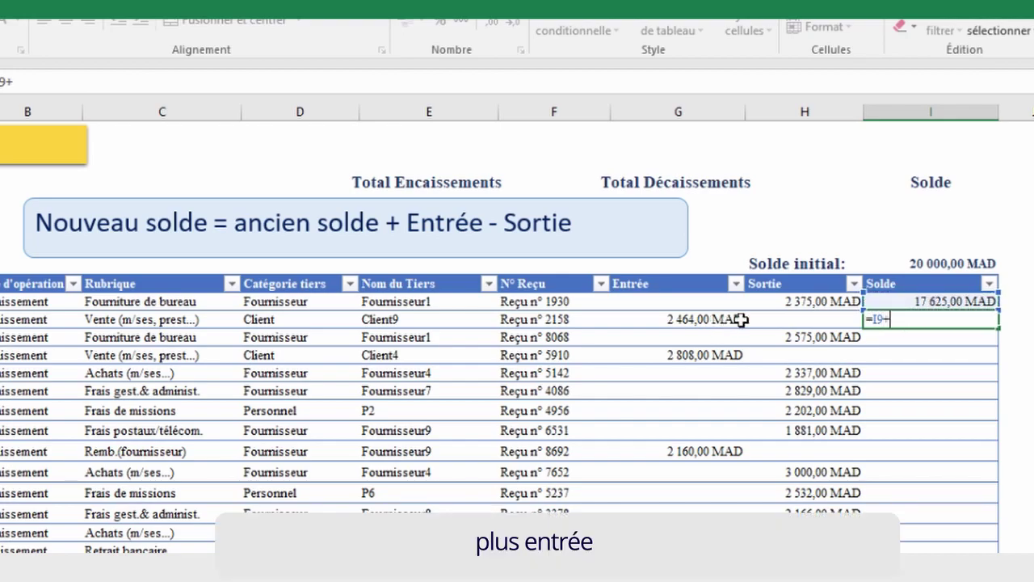
click(700, 319)
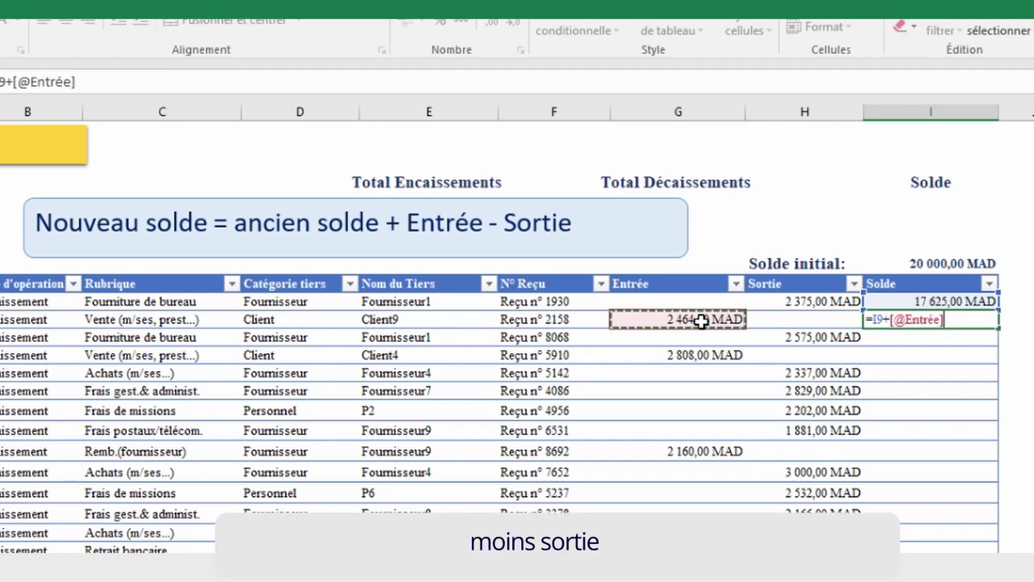
text(-)
click(804, 320)
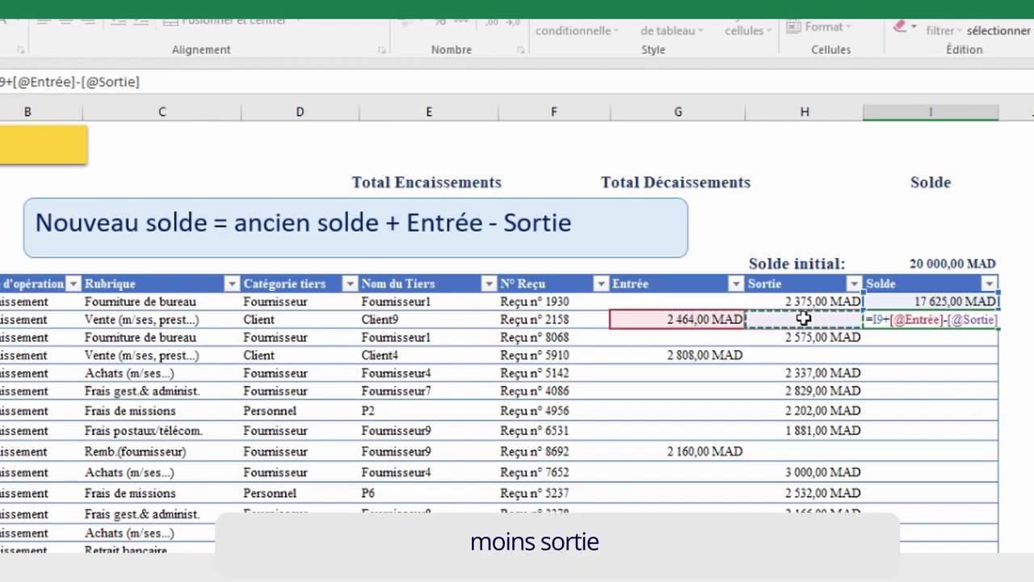
key(Return)
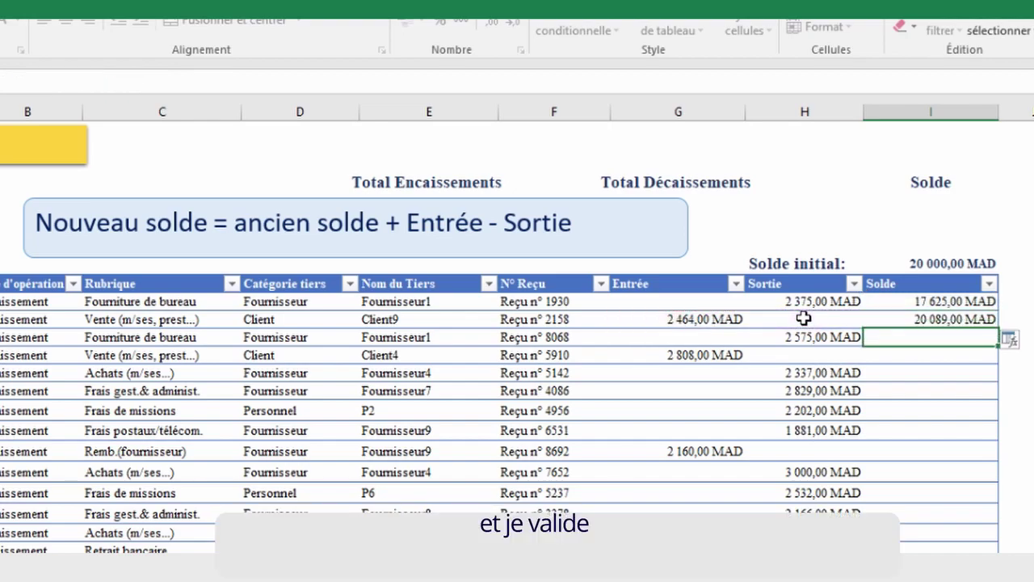
Step: Copy the running balance down the Solde column to row 82, ending at 20 285,00 MAD
click(961, 320)
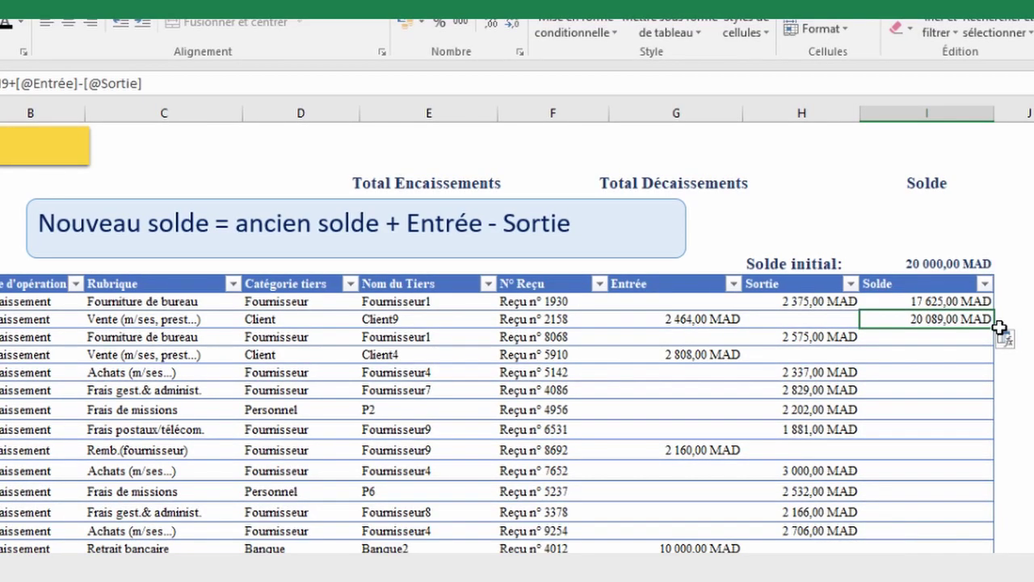
double_click(994, 327)
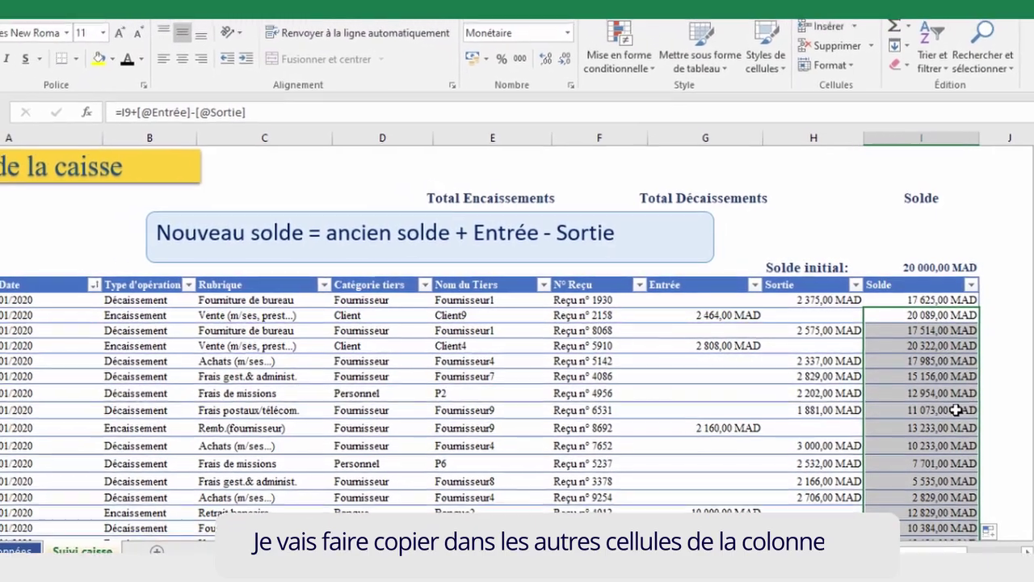
click(953, 393)
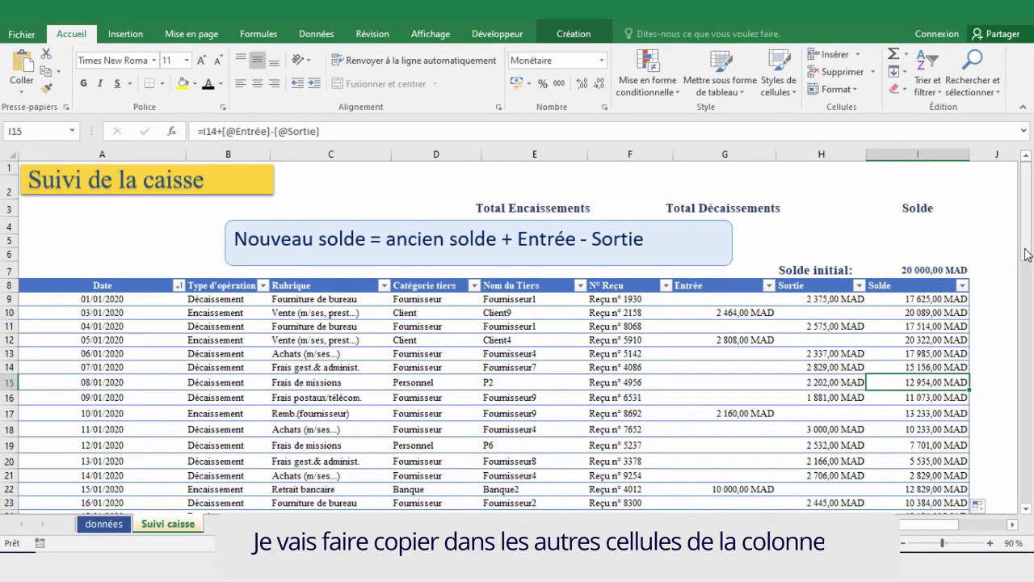
drag(1027, 254, 1027, 506)
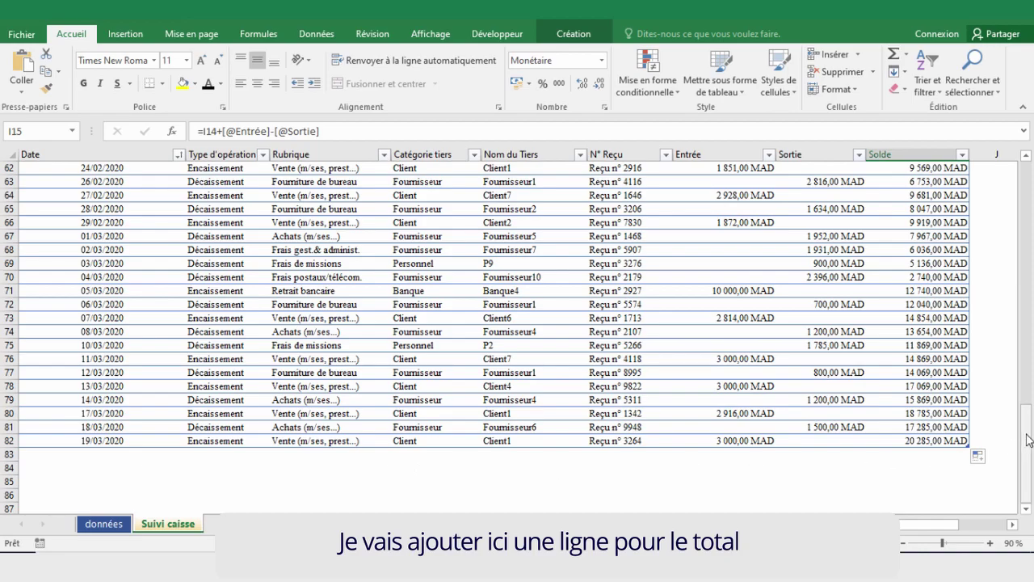
drag(1027, 439, 1026, 195)
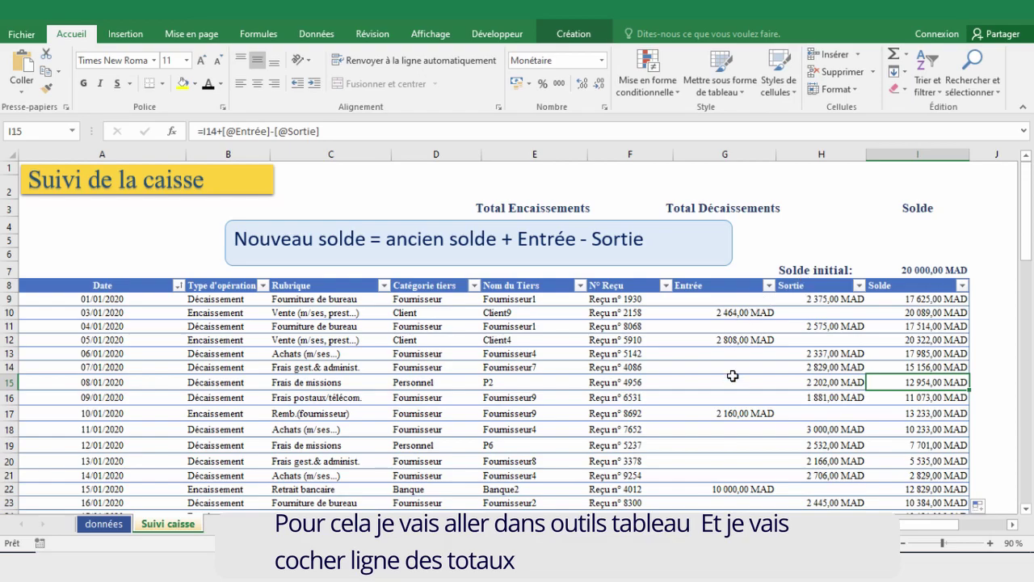
Step: Add a Total row to the cash table
click(732, 396)
click(579, 22)
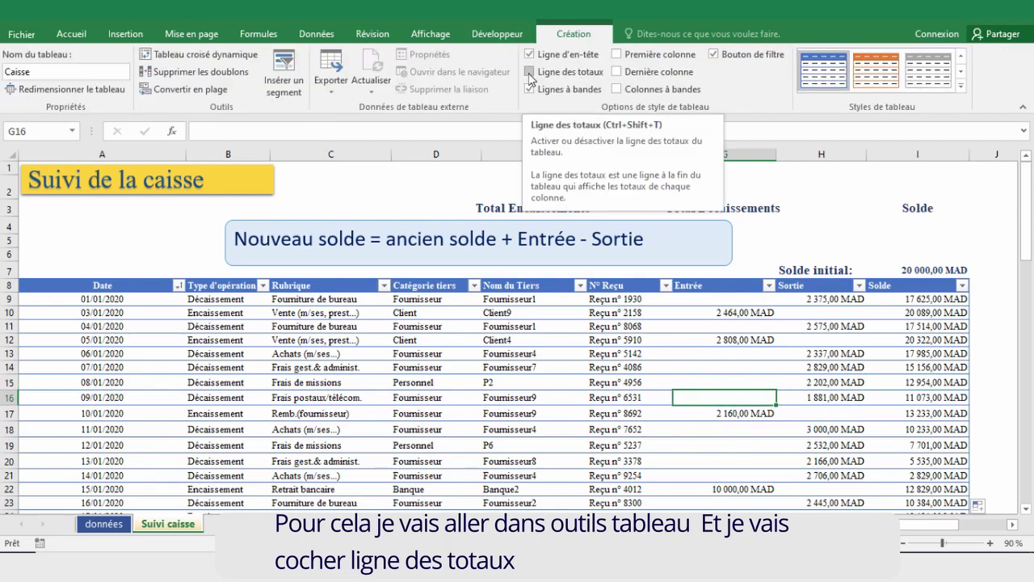
click(543, 72)
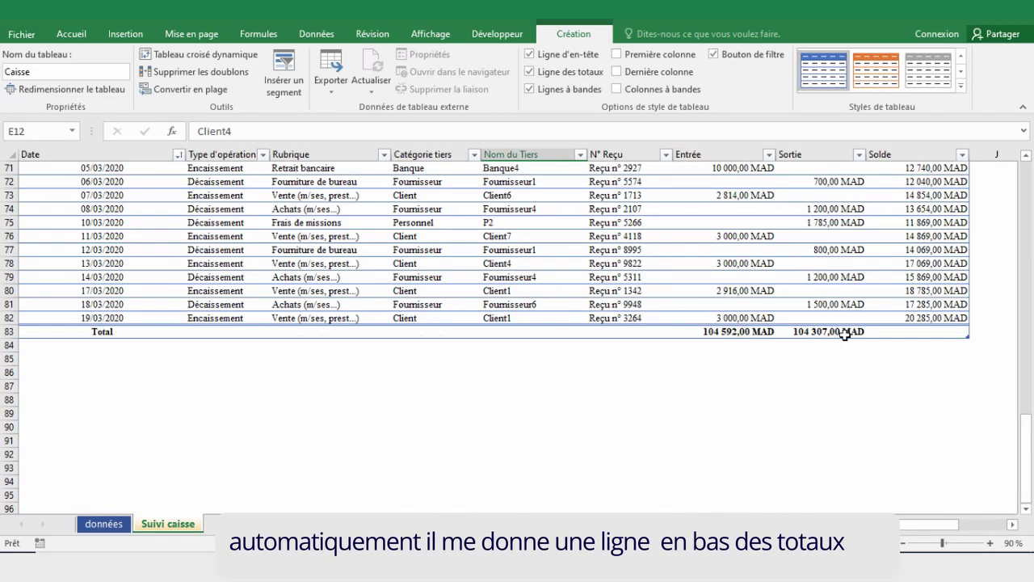
Step: Set the Solde total to initial balance I7 plus the Entrée total minus the Sortie total
click(899, 333)
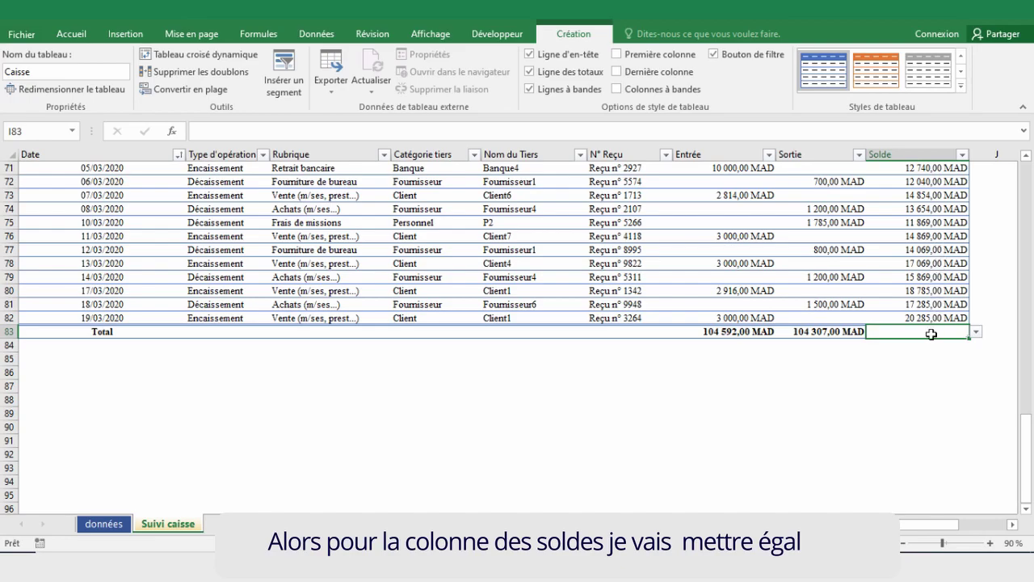
text(=)
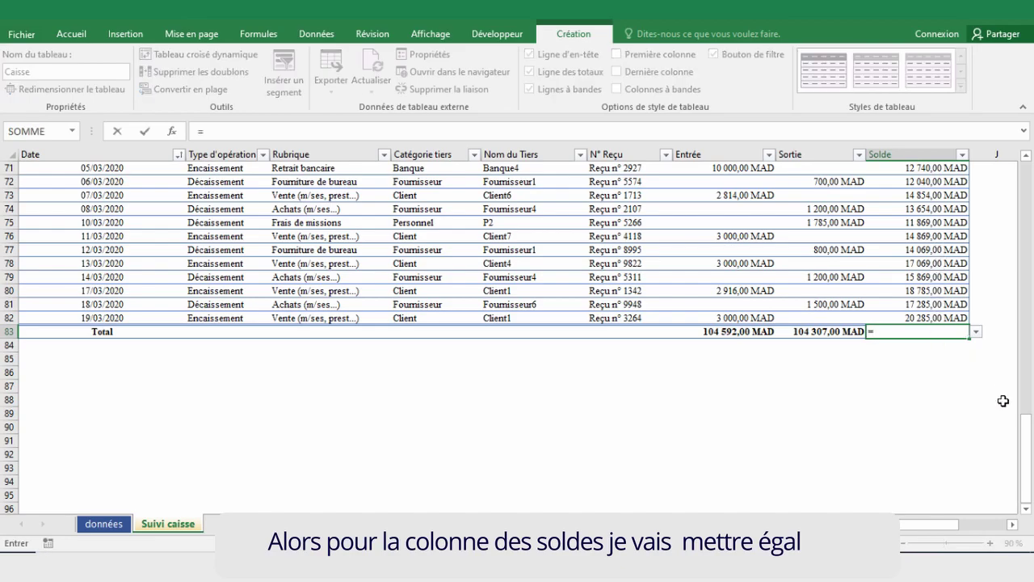
drag(1026, 441, 1028, 165)
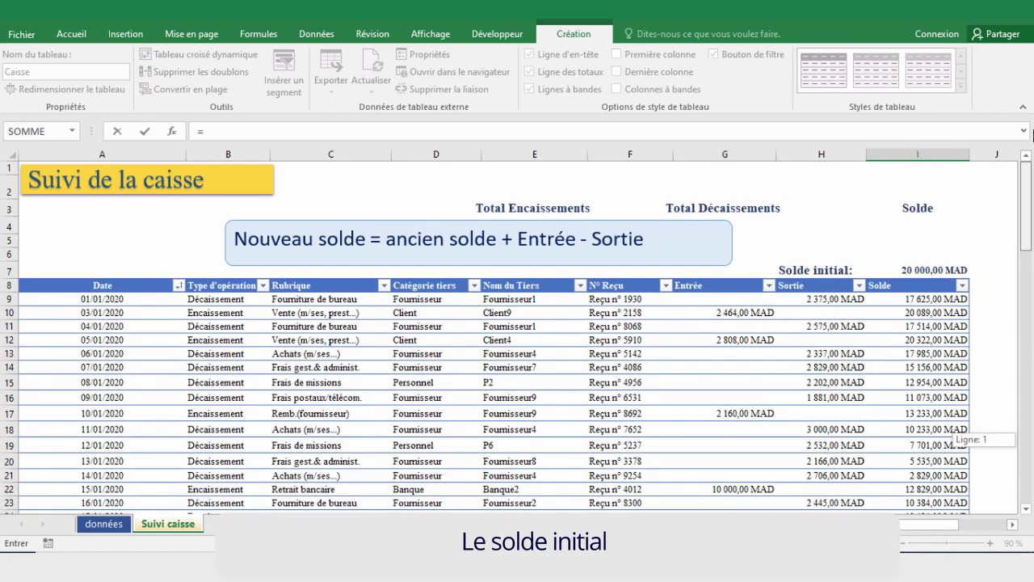
click(913, 271)
drag(1026, 234, 1031, 491)
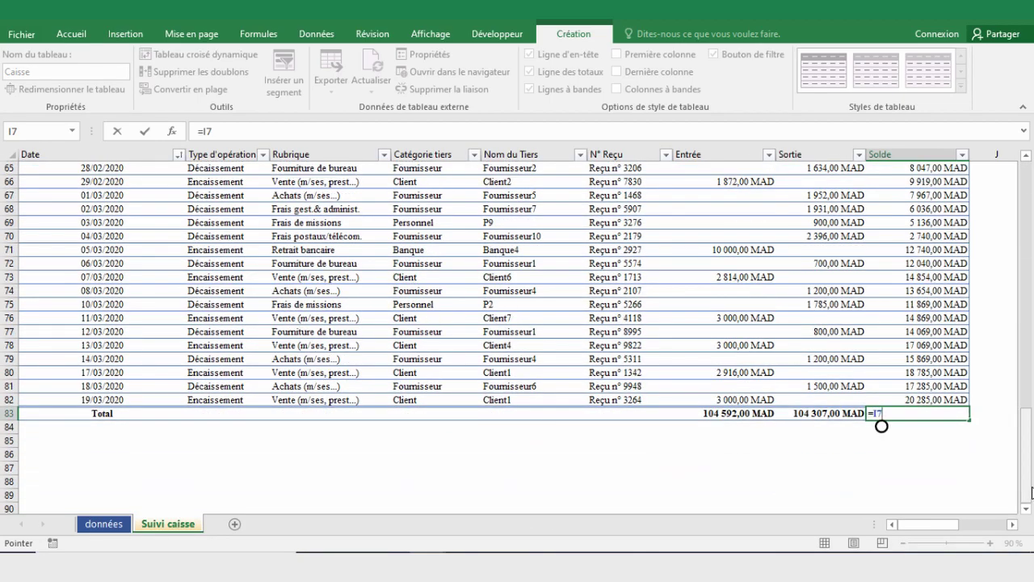
text(+)
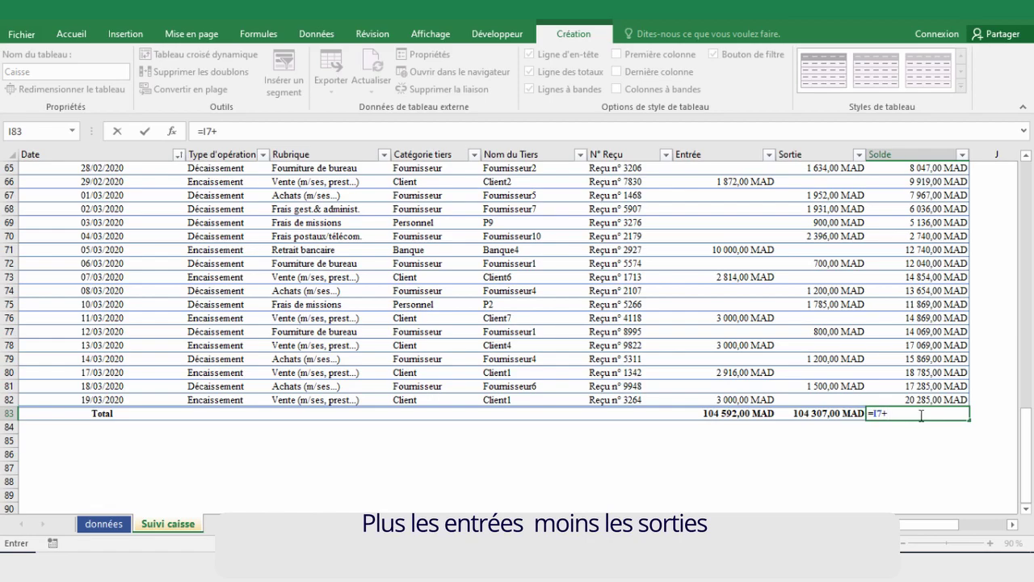
click(731, 413)
text(-)
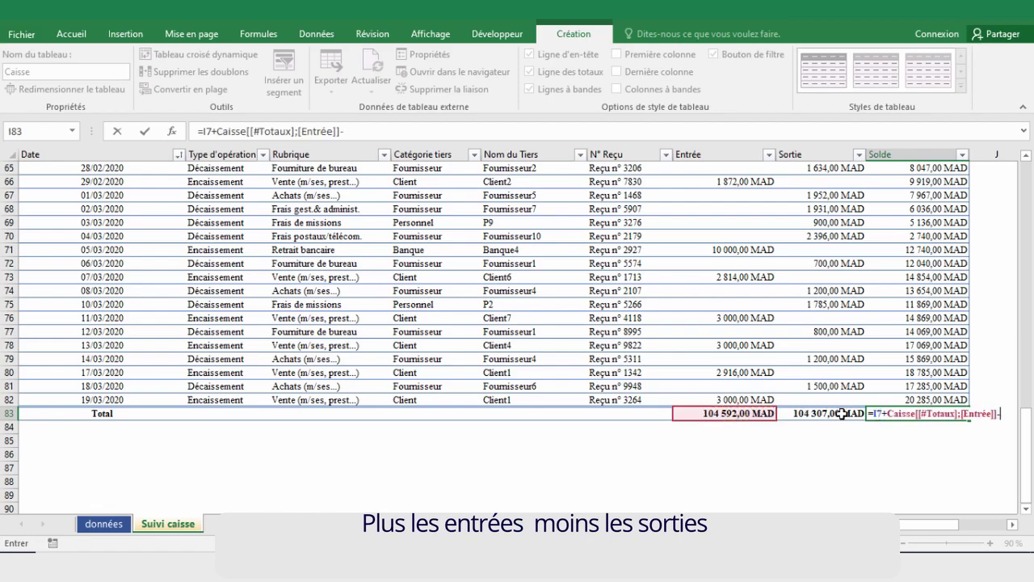
click(841, 412)
key(Return)
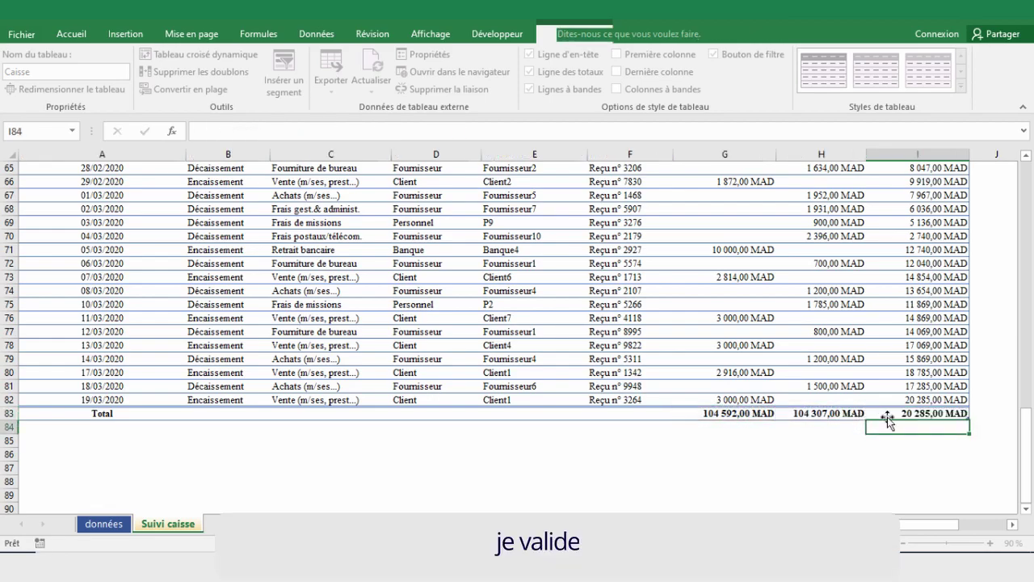
Step: Make the N° Reçu total count the receipts (74)
click(626, 412)
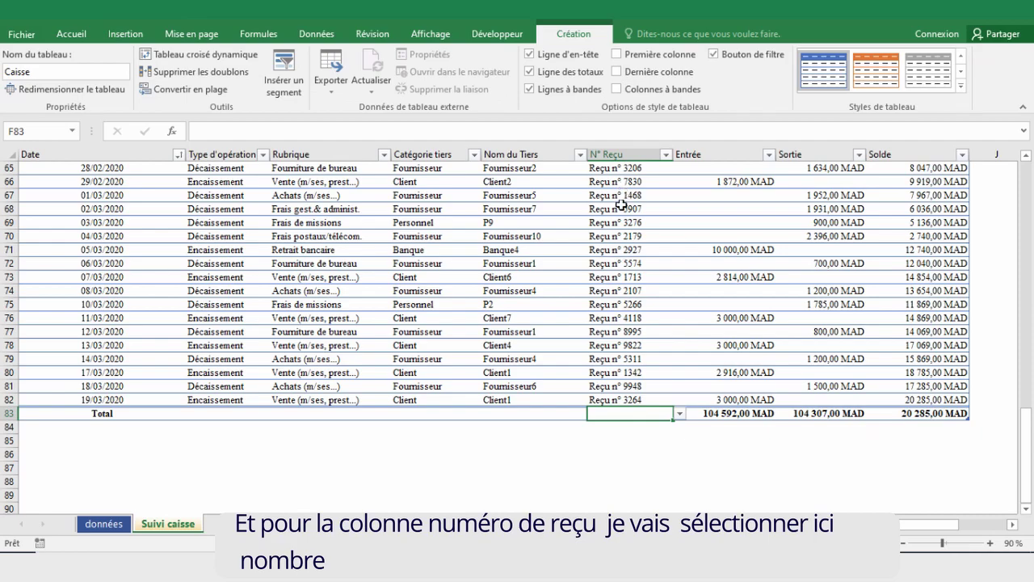
click(680, 414)
click(626, 440)
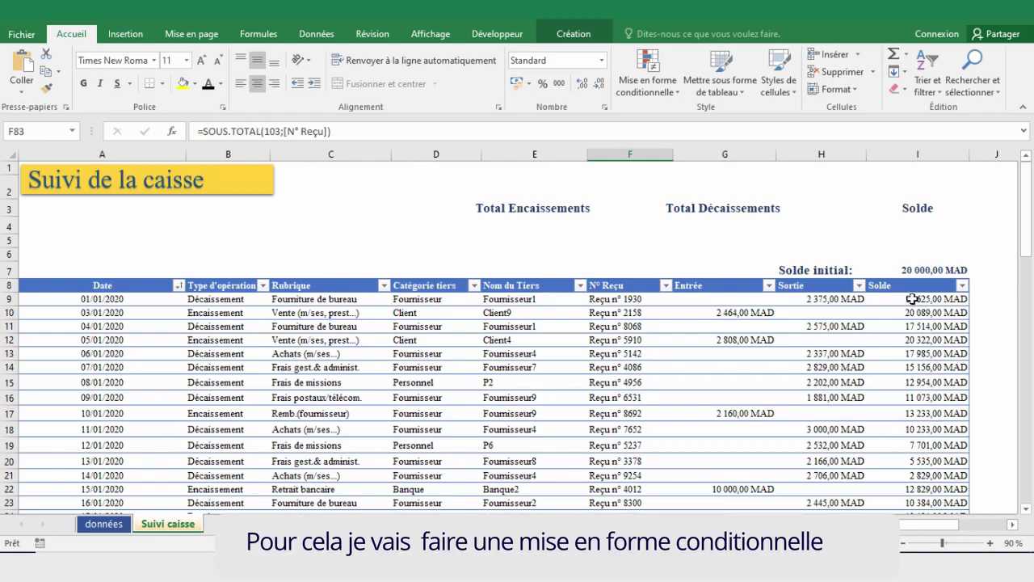
Step: Create a new conditional rule on the Solde values for cells less than or equal to 5000
mouse_move(913, 296)
mouse_down()
mouse_move(969, 509)
mouse_move(926, 466)
mouse_up()
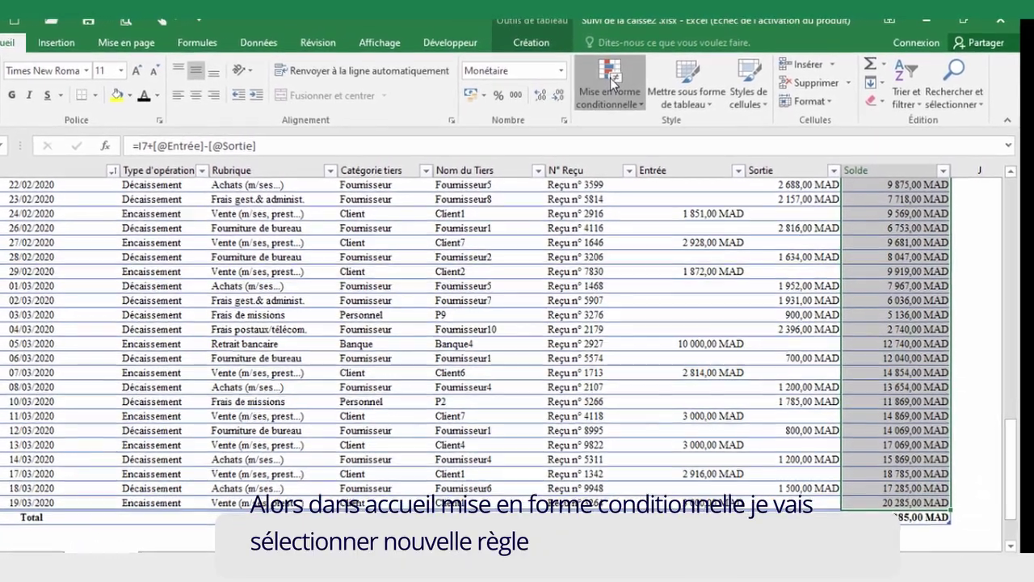
click(645, 77)
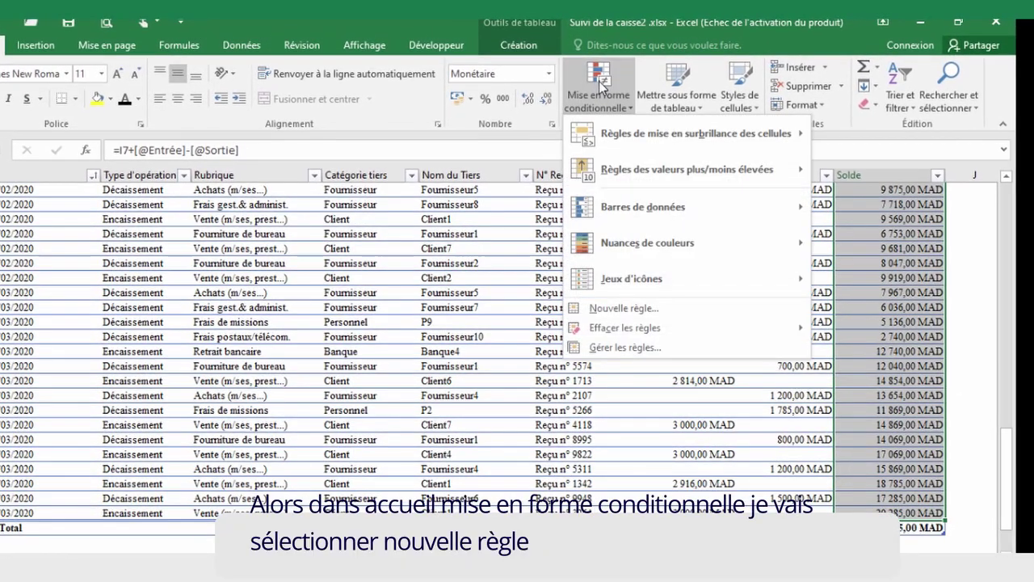
click(620, 310)
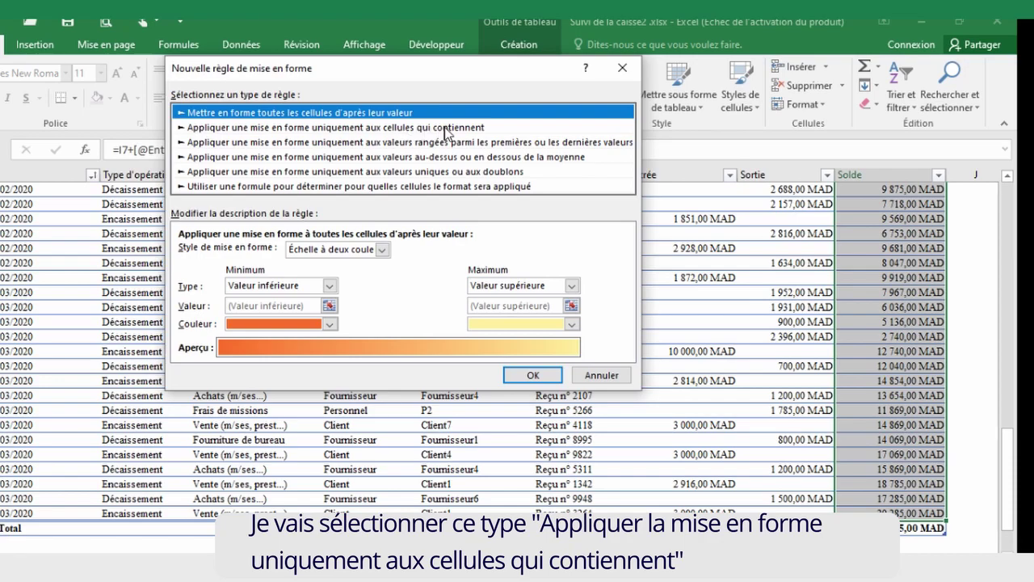
click(363, 129)
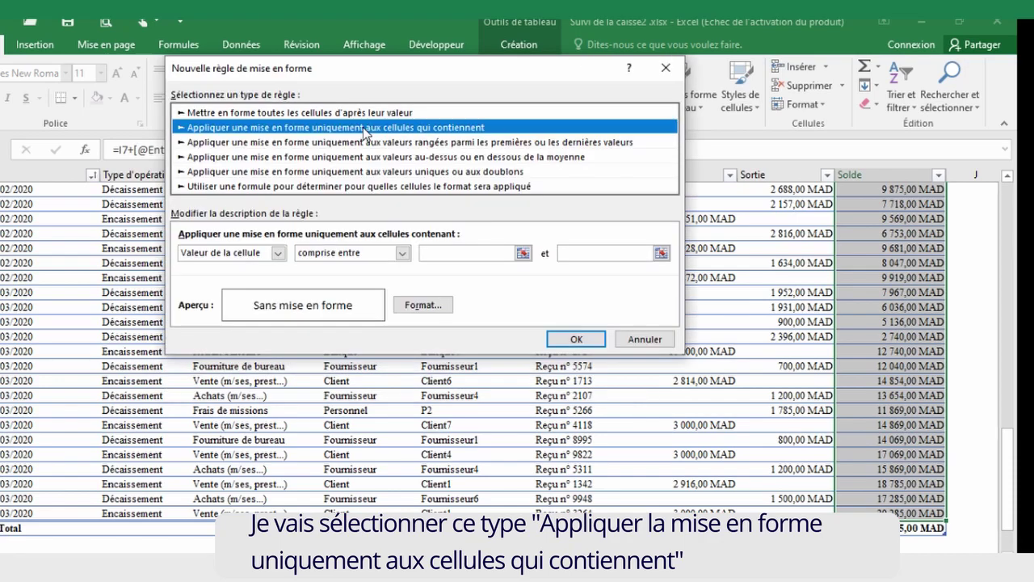
click(277, 254)
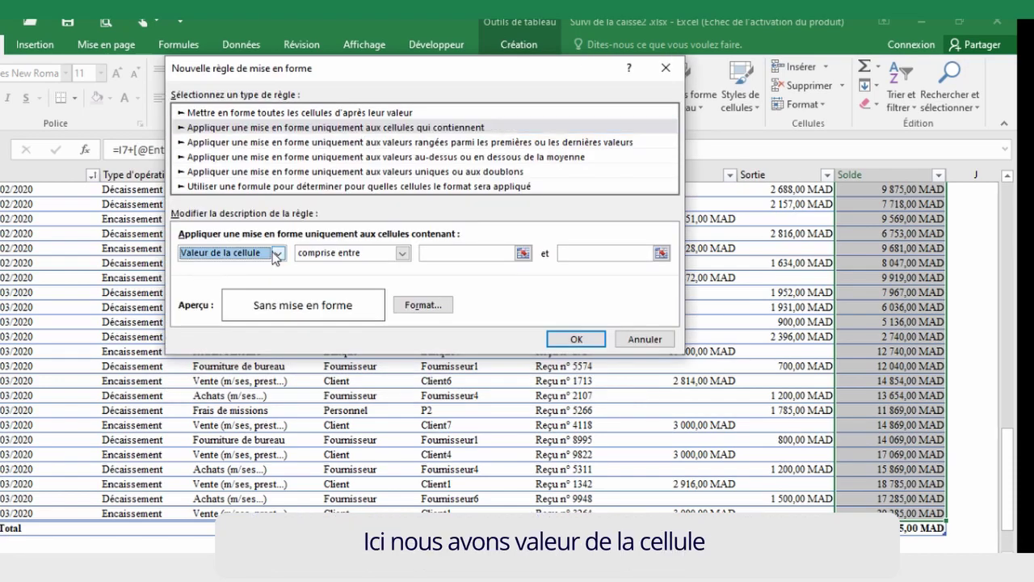
click(399, 253)
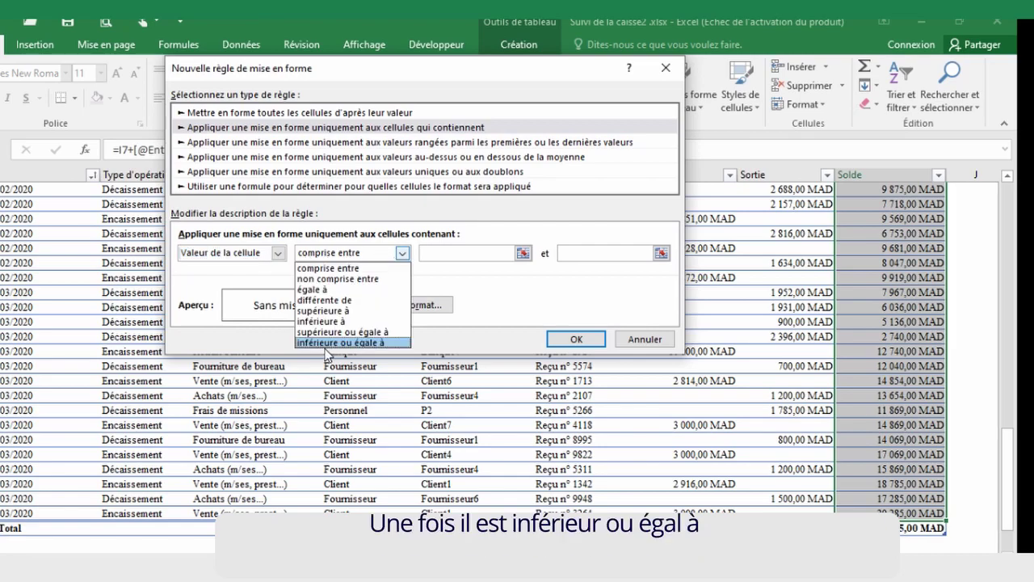
click(339, 342)
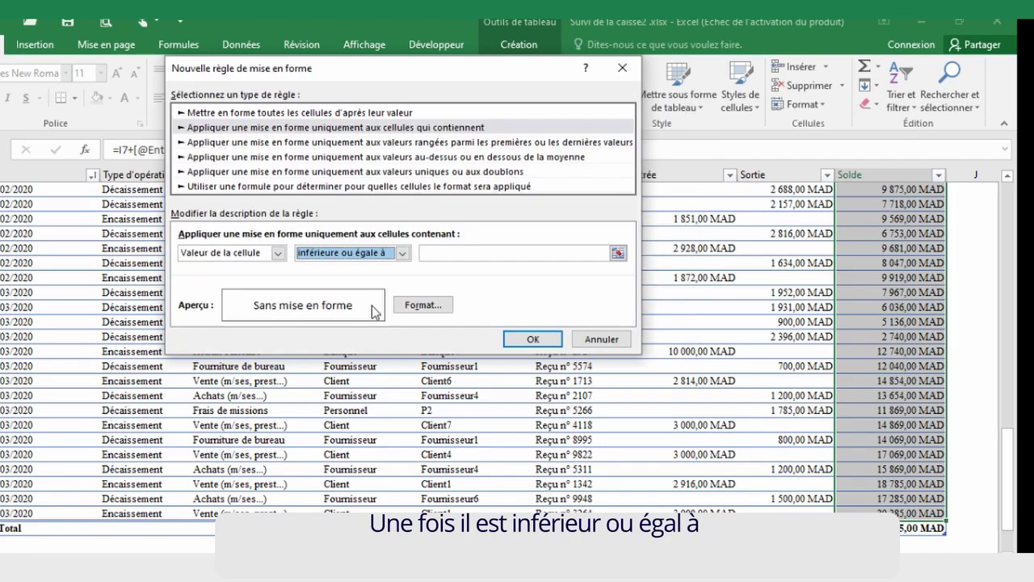
click(449, 254)
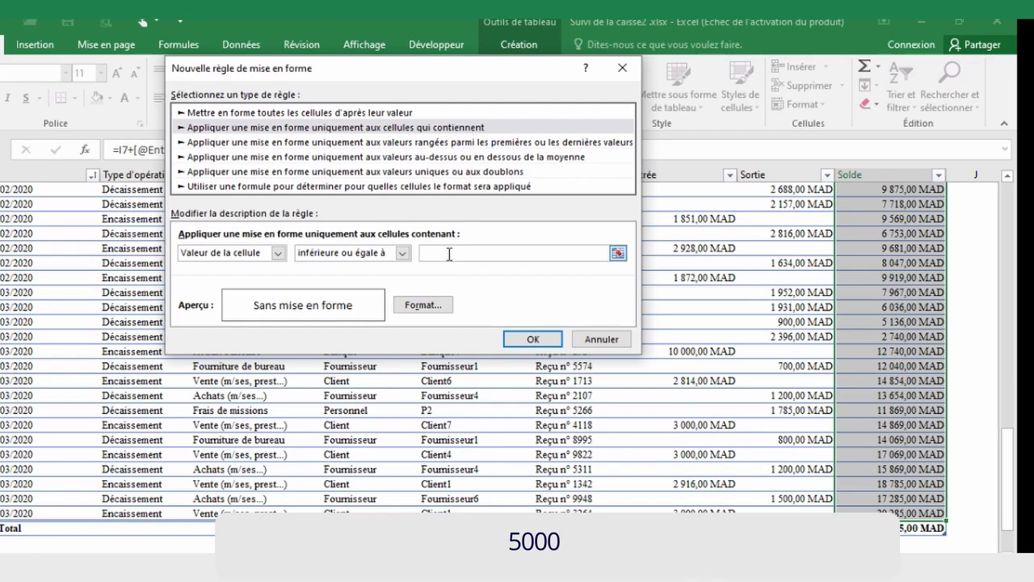
text(5000)
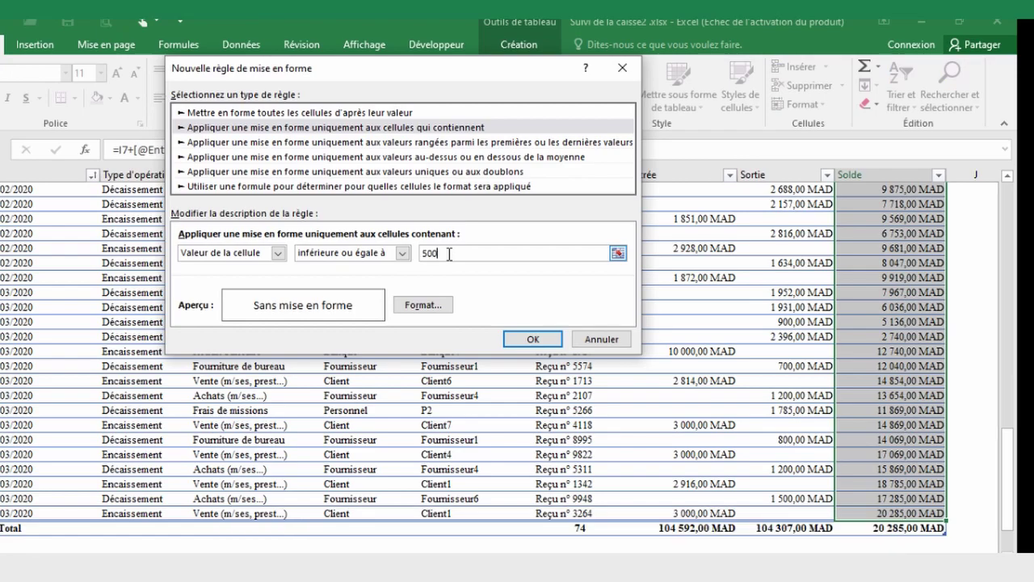
Step: Format matching balances in red bold italic and apply the rule
click(419, 307)
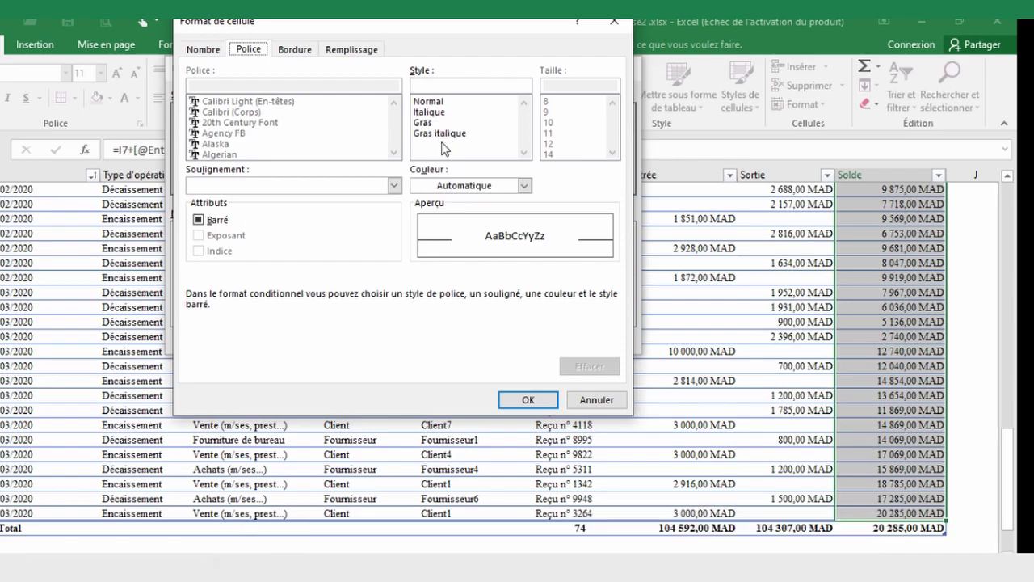
click(446, 134)
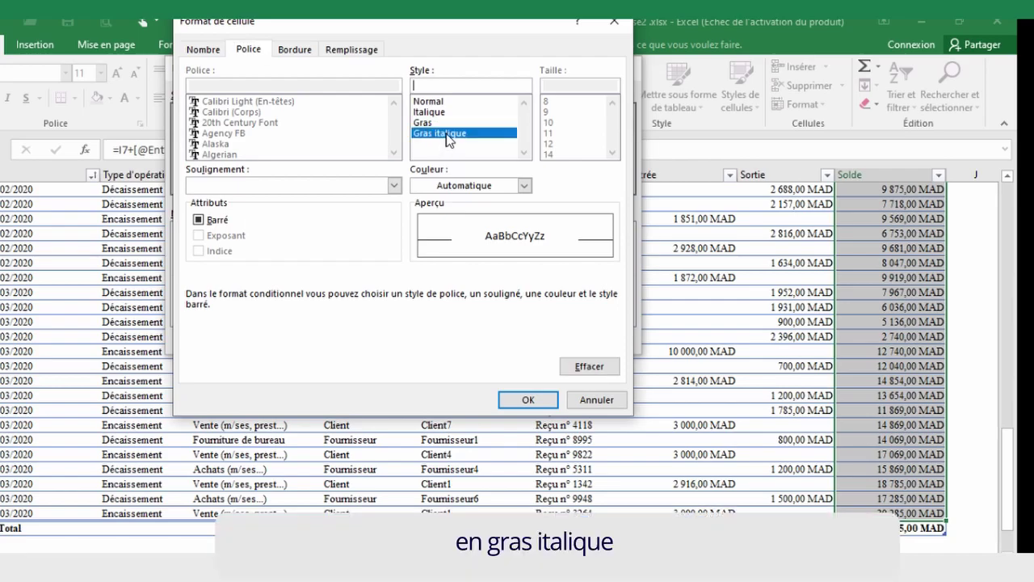
click(524, 185)
click(431, 331)
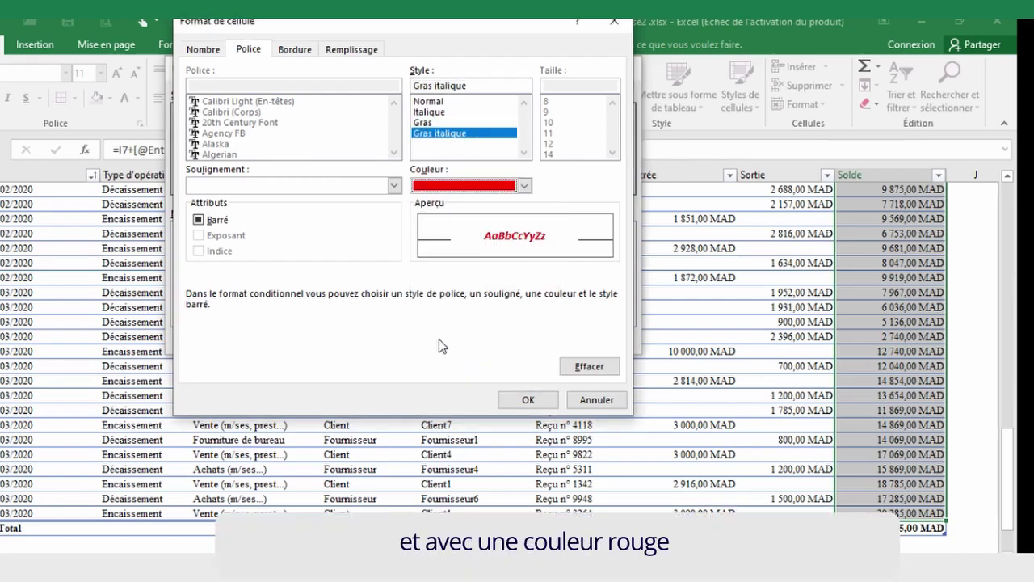
click(537, 401)
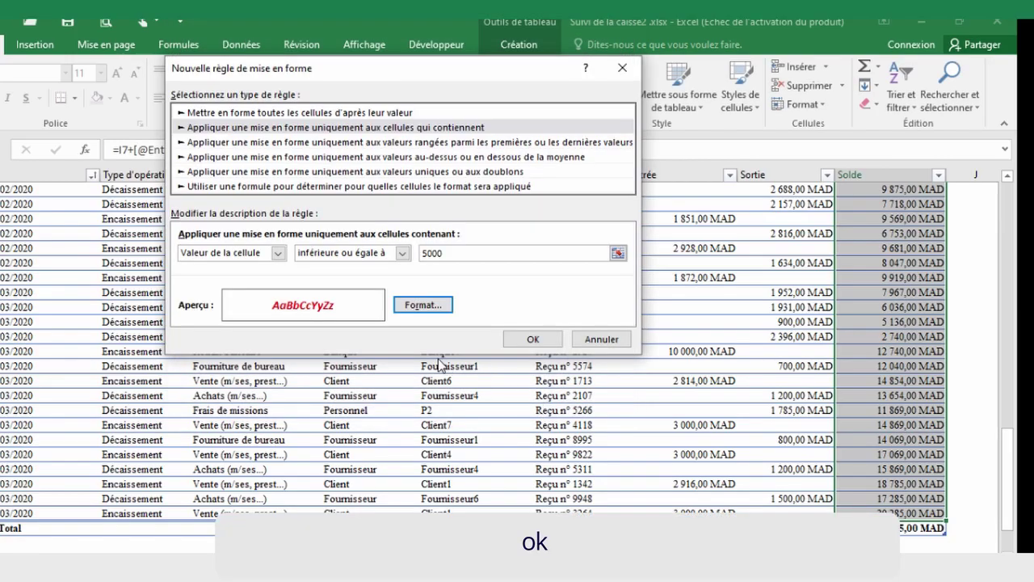
click(531, 340)
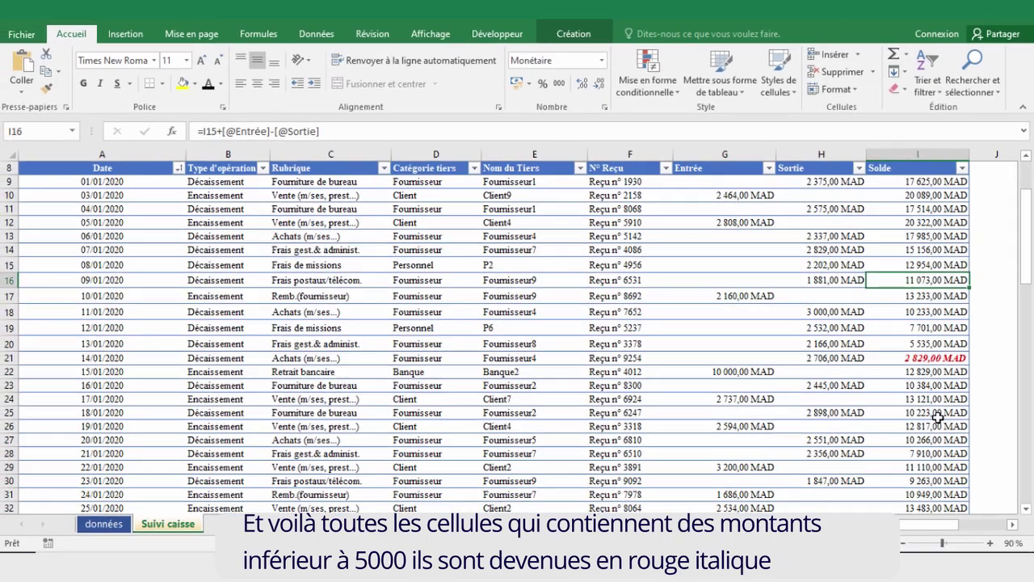
scroll(938, 419, down, 4)
scroll(938, 418, down, 2)
scroll(938, 418, down, 5)
scroll(937, 418, down, 3)
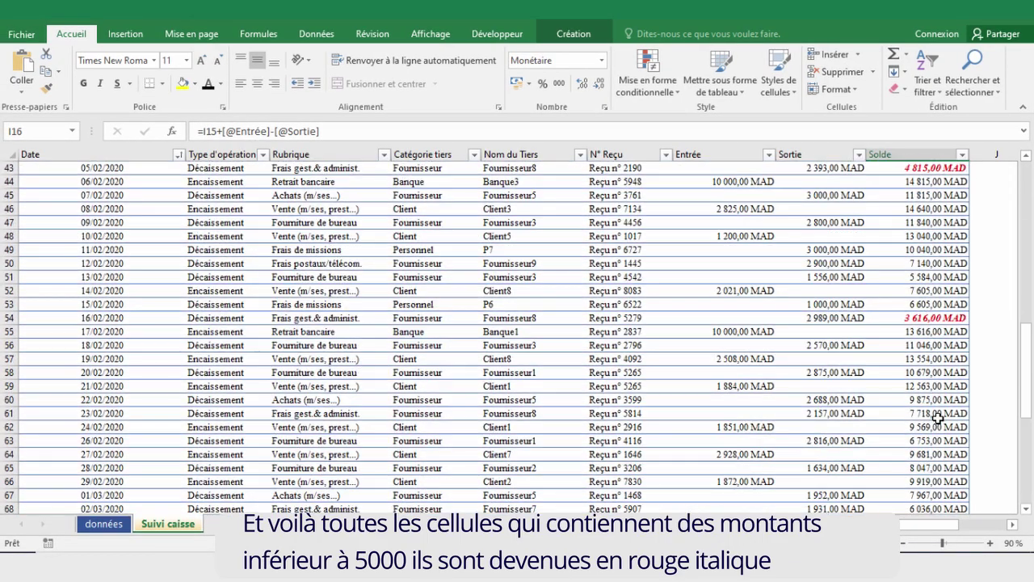
scroll(938, 418, down, 2)
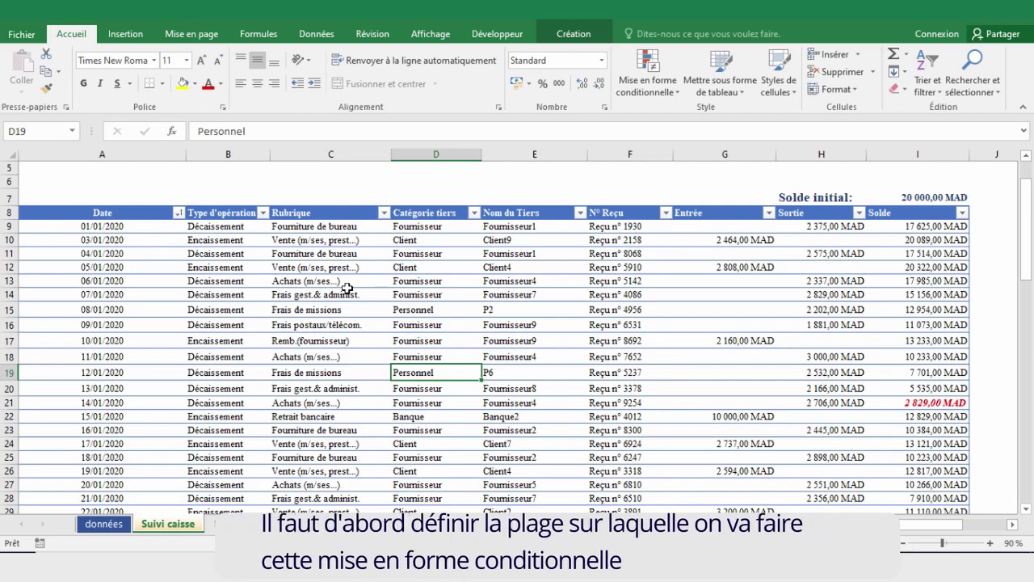
Step: Select the transaction range starting at A9 and spanning columns A to H
click(139, 227)
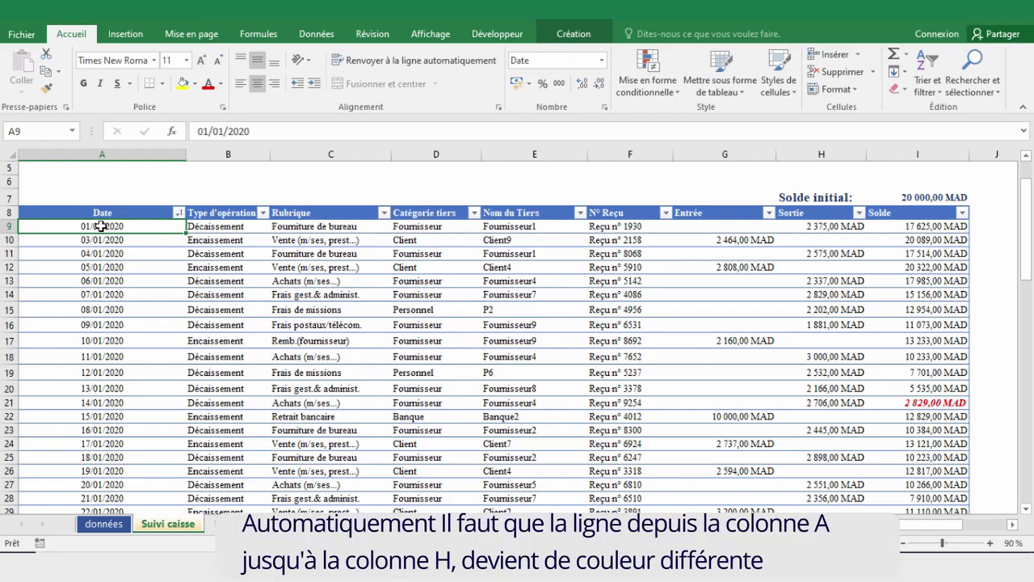
drag(100, 226, 665, 227)
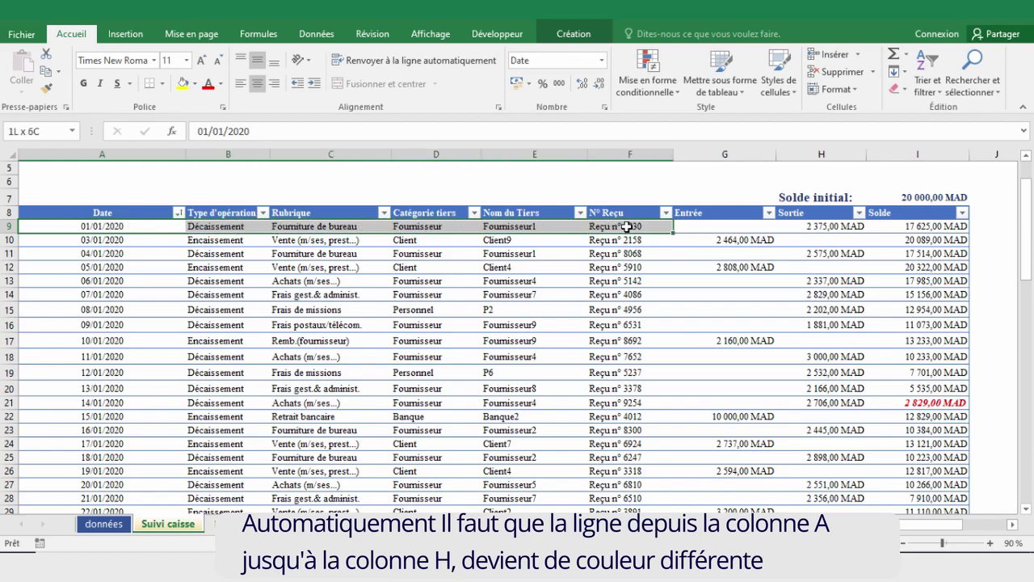
drag(665, 227, 802, 226)
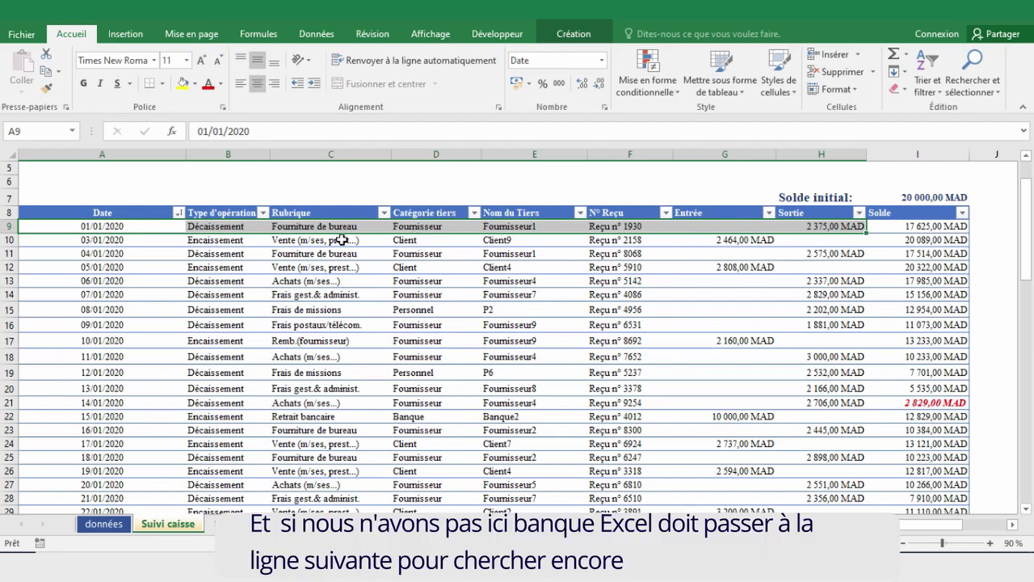
mouse_move(155, 227)
mouse_down()
mouse_move(796, 222)
mouse_move(830, 470)
mouse_move(865, 502)
mouse_move(835, 528)
mouse_up()
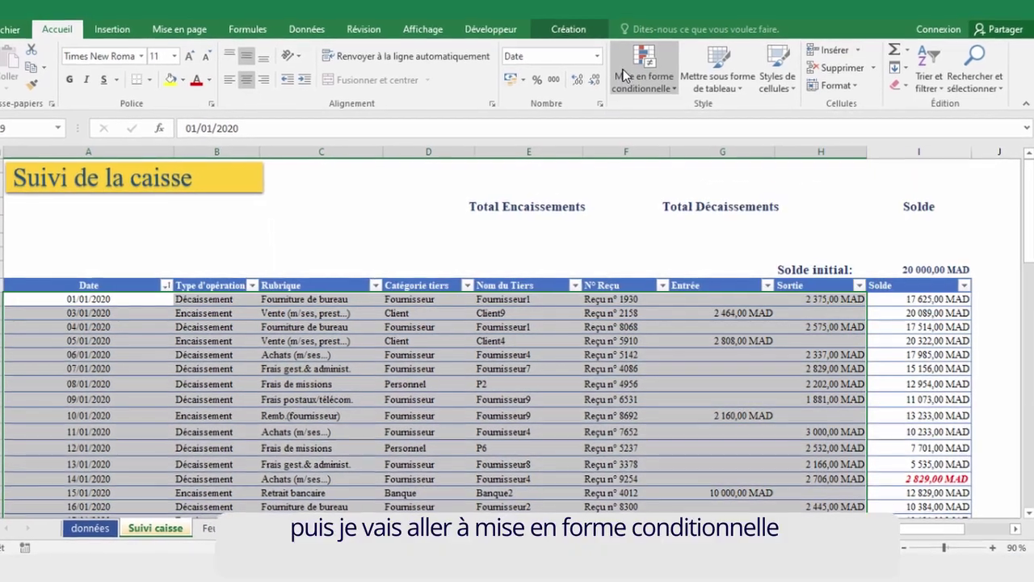
Step: Create a new conditional formatting rule with the formula =$D9="Banque"
click(626, 75)
mouse_move(642, 249)
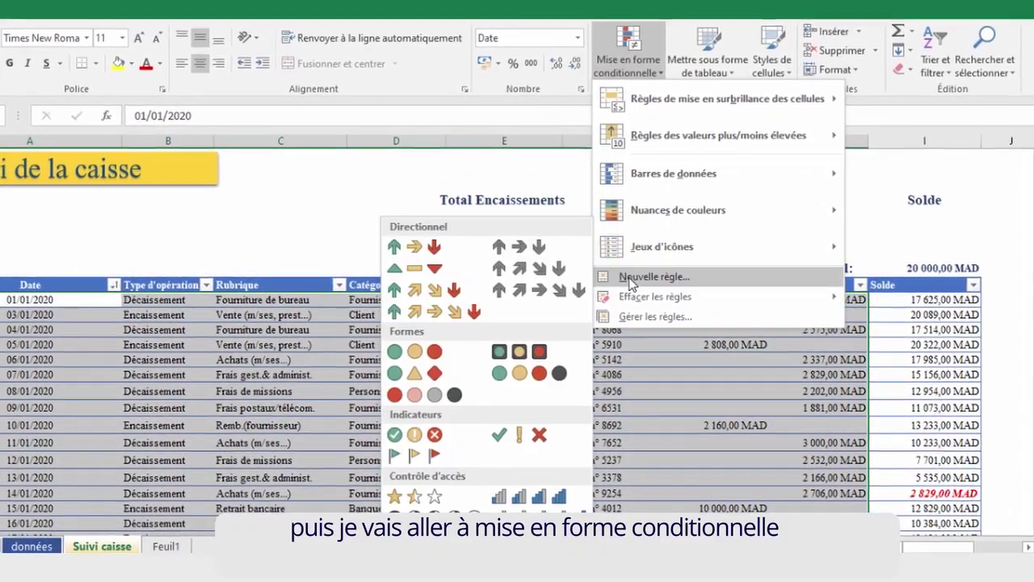
click(630, 278)
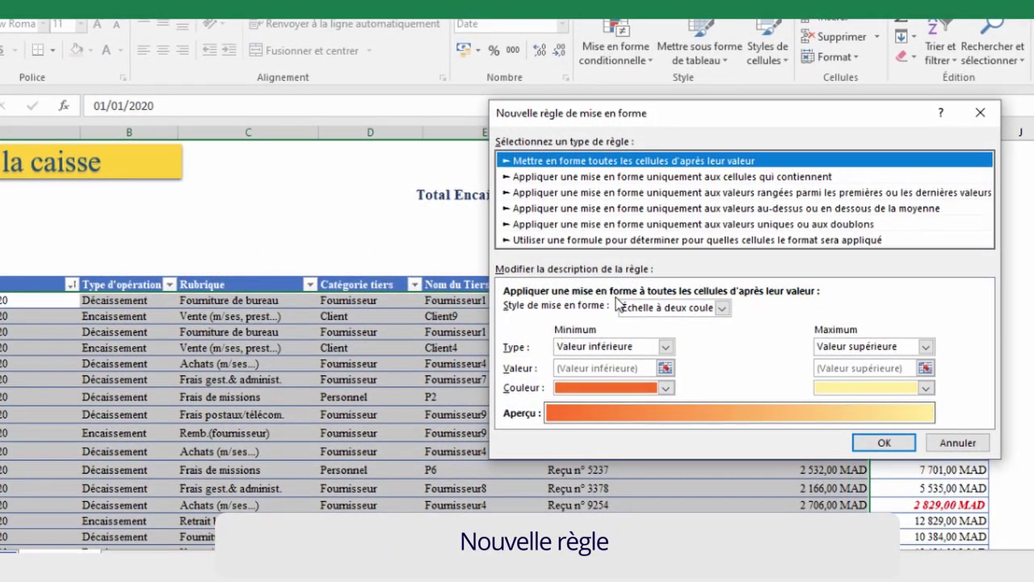
click(572, 242)
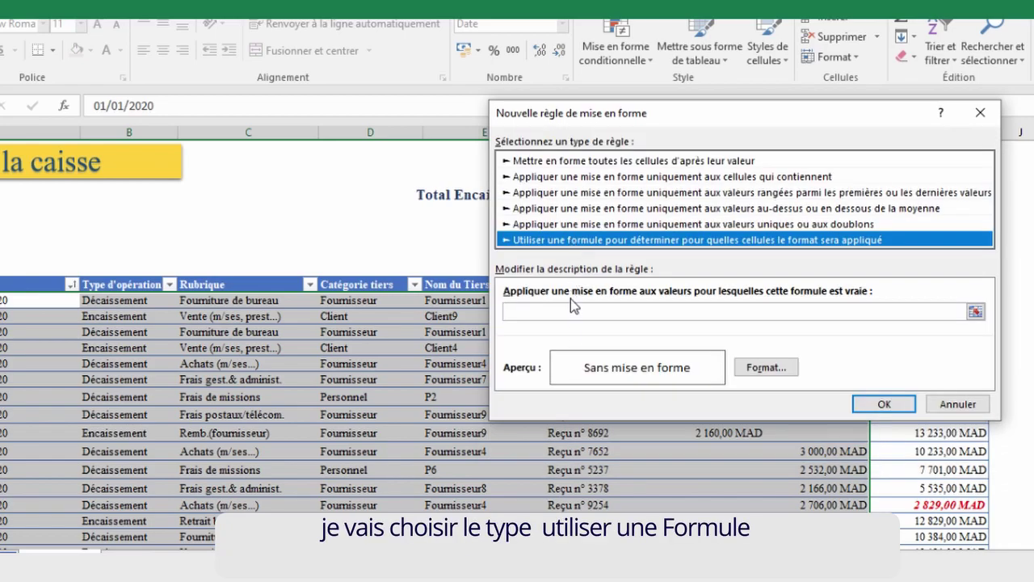
click(546, 312)
text(=)
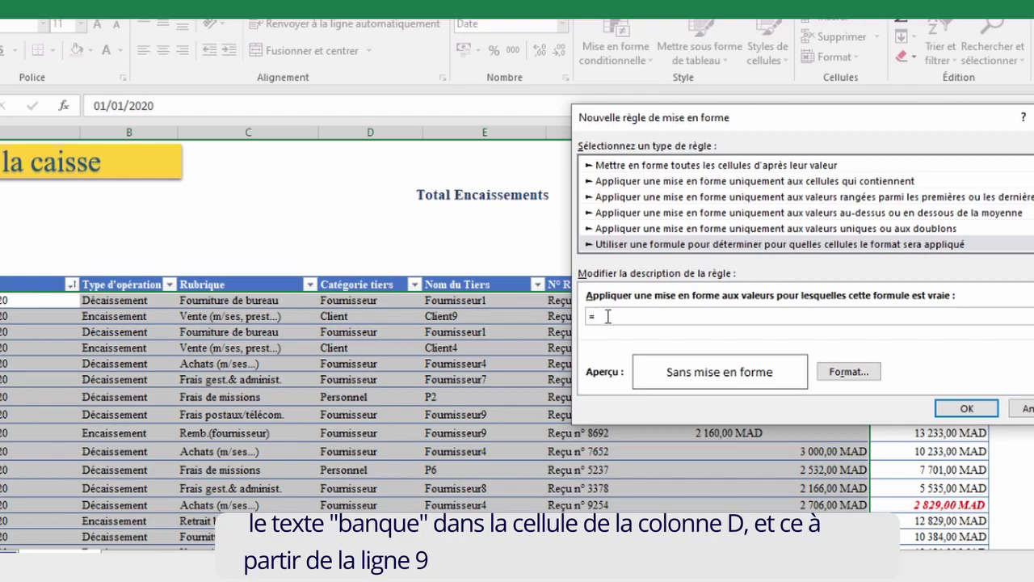
click(368, 301)
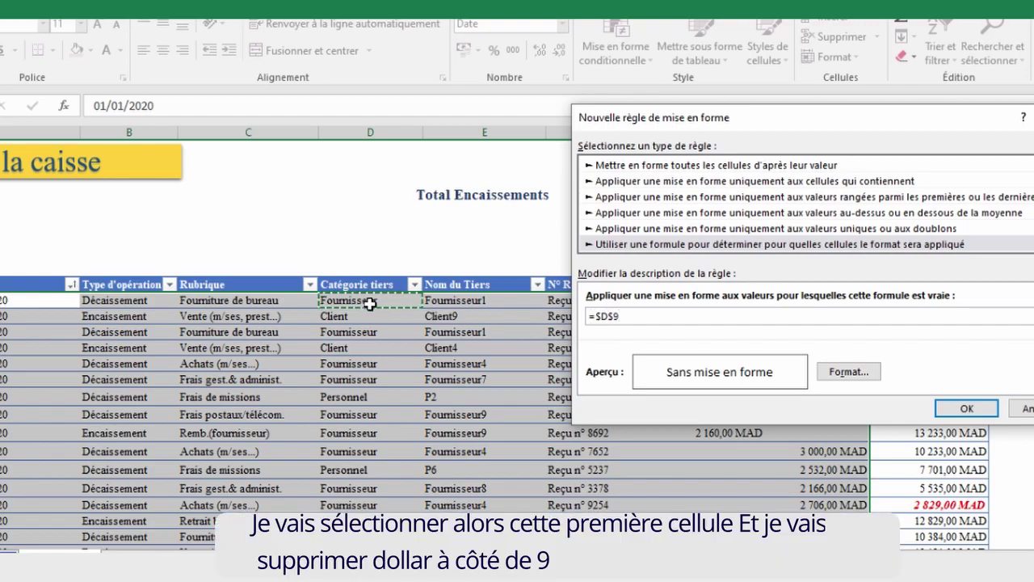
click(621, 316)
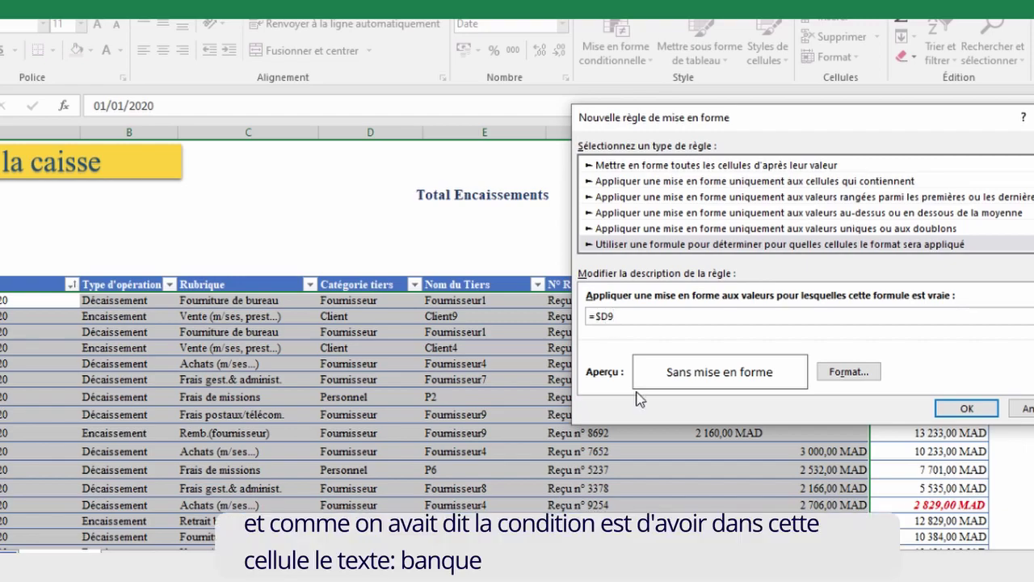
text(=)
text(")
text(Banque)
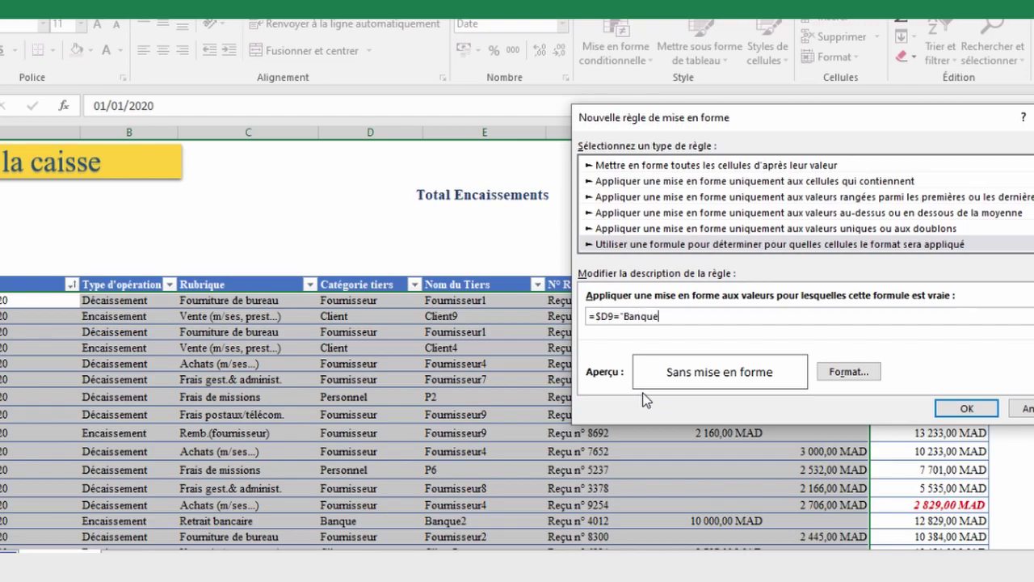
text(")
Step: Give the Banque rule a gold fill and apply it
click(848, 373)
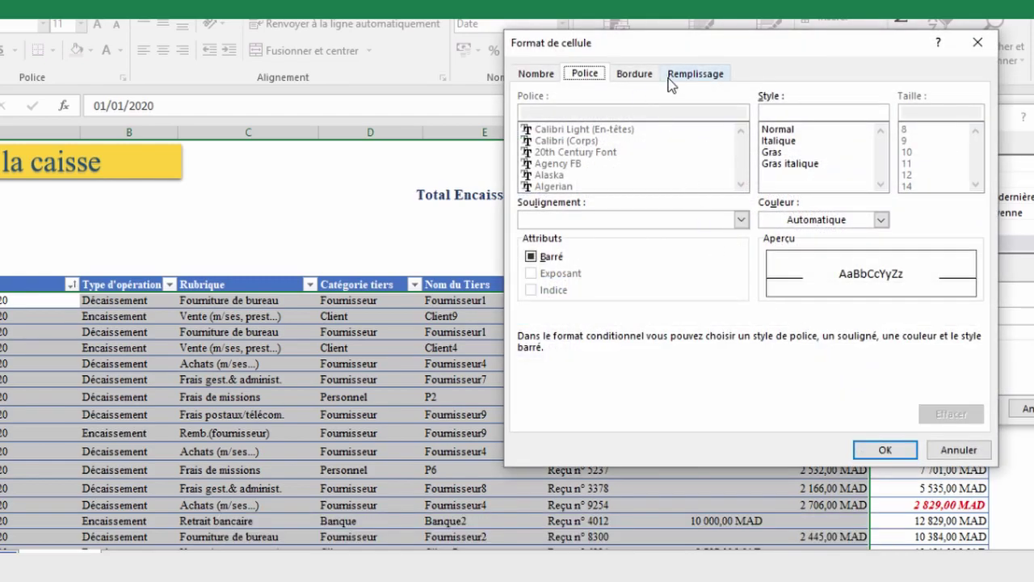
click(683, 78)
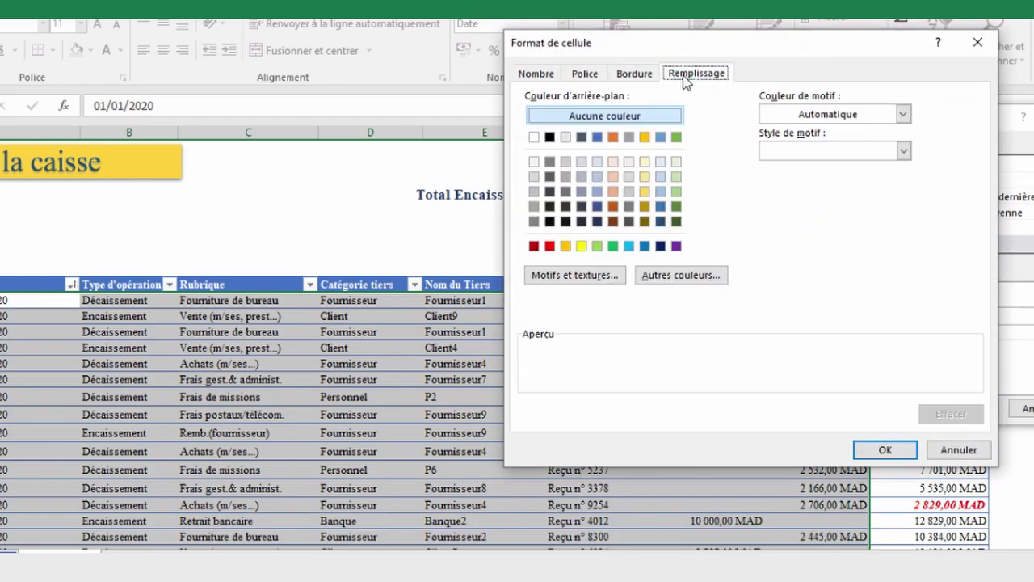
click(568, 248)
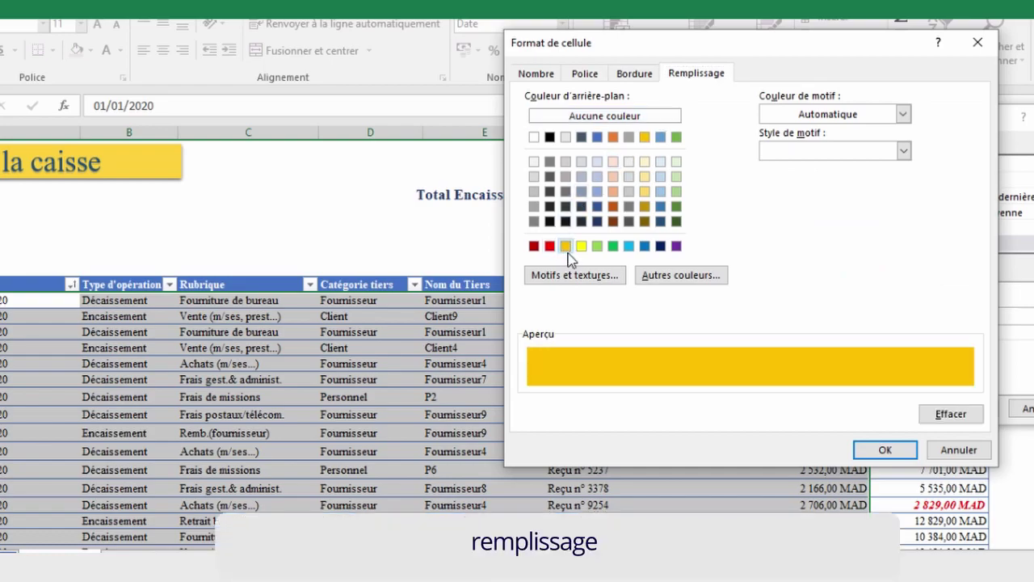
click(883, 453)
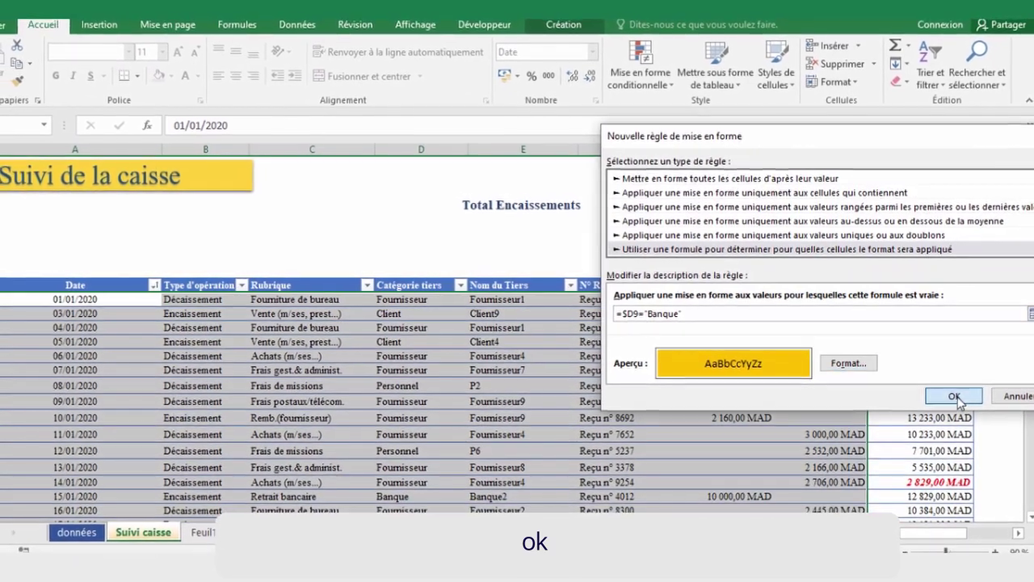
click(957, 399)
Step: Check the result, then select the cell under Total Encaissements
click(443, 346)
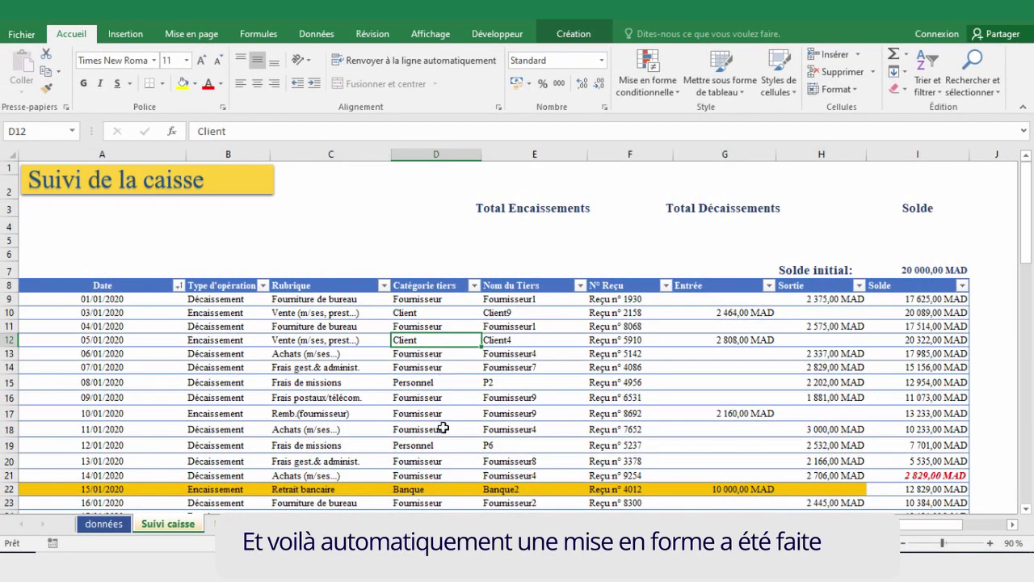
scroll(444, 428, down, 3)
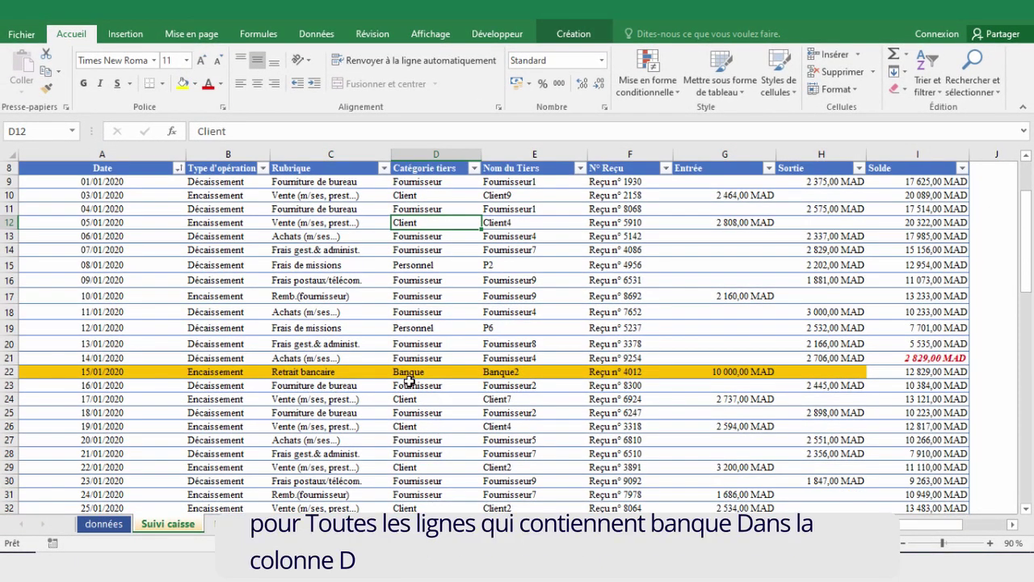
scroll(422, 417, down, 7)
scroll(422, 417, down, 3)
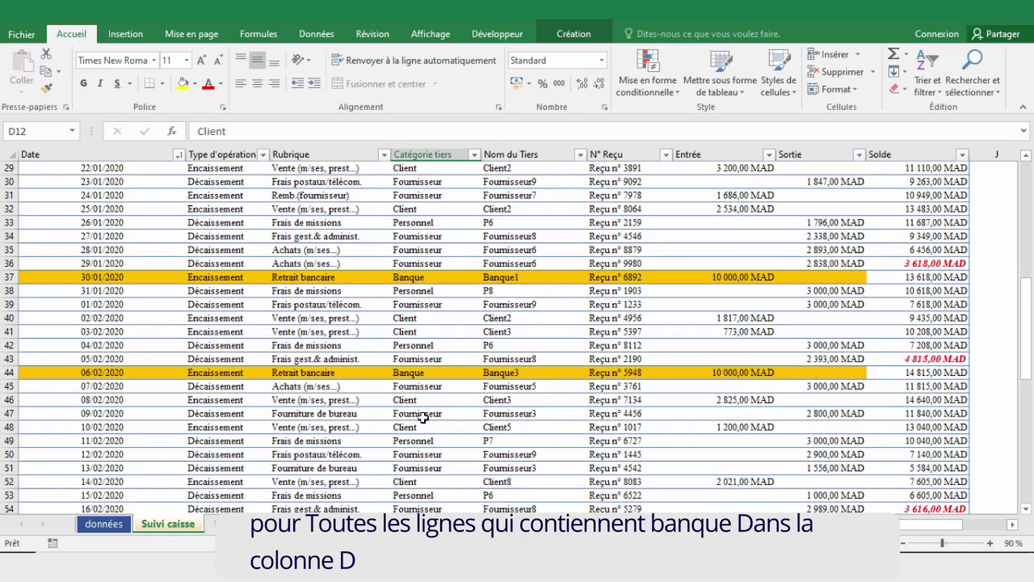
scroll(433, 314, down, 4)
scroll(433, 314, down, 5)
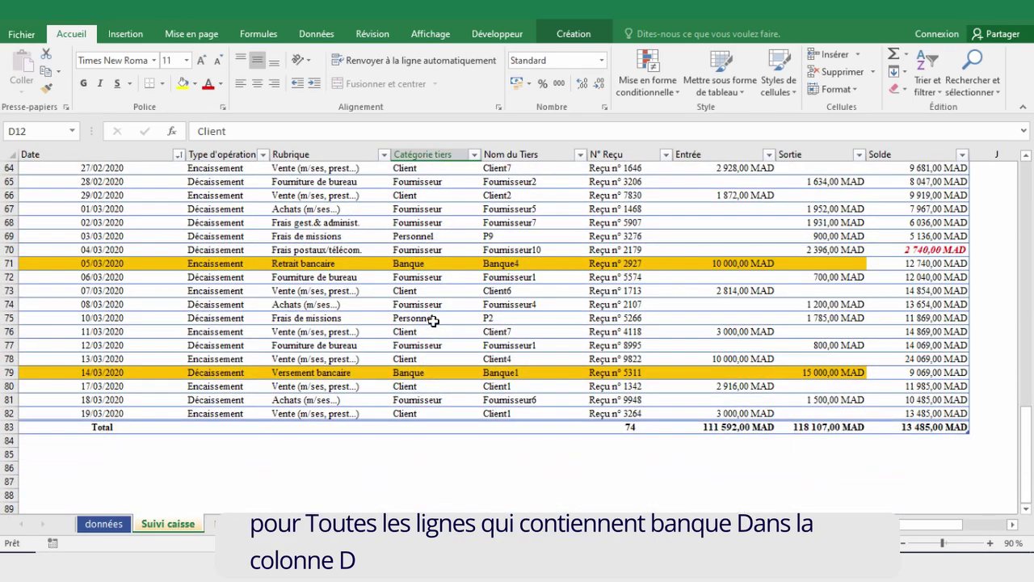
scroll(485, 267, up, 20)
click(528, 225)
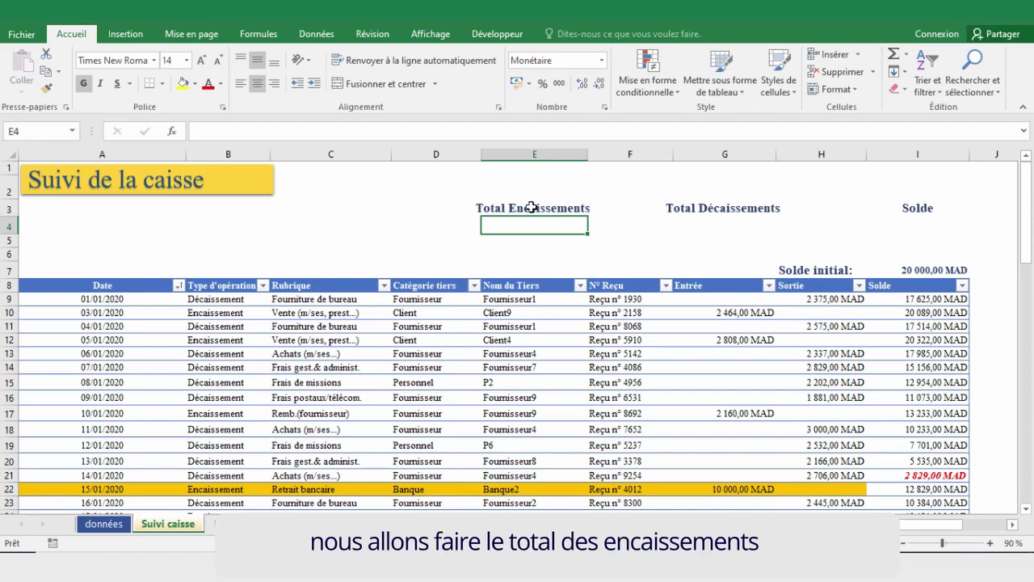
Step: Link Total Encaissements to the Entrée column total (111 592,00 MAD)
text(=)
drag(1029, 252, 1027, 468)
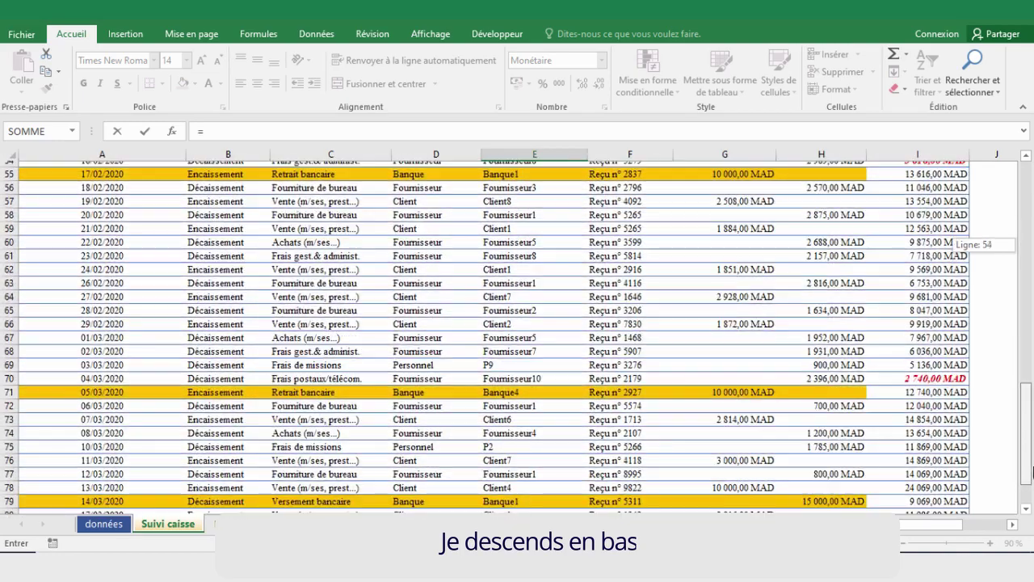
click(723, 494)
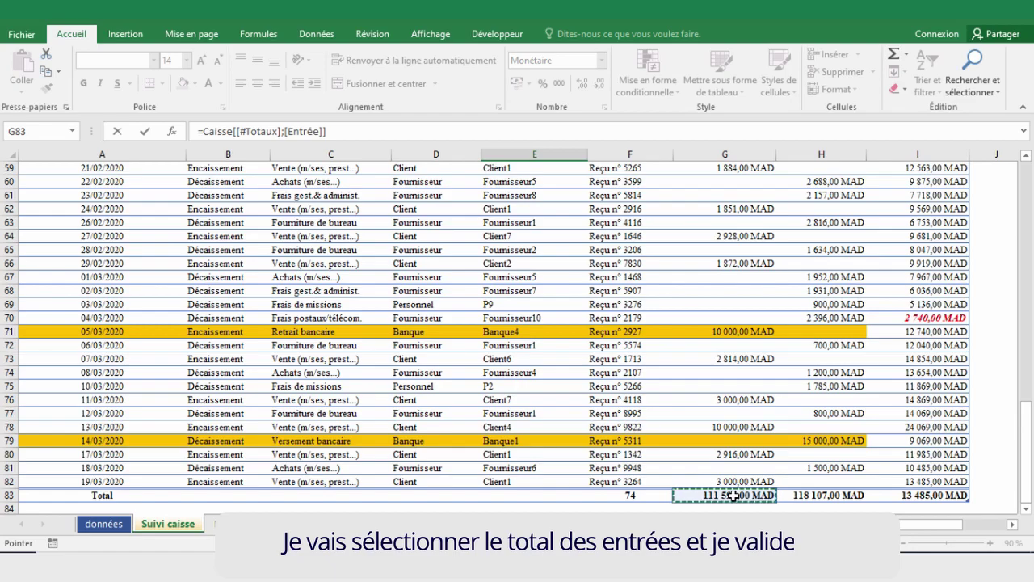
key(Return)
Step: Link Total Décaissements to the Sortie column total (118 107,00 MAD)
scroll(594, 204, up, 2)
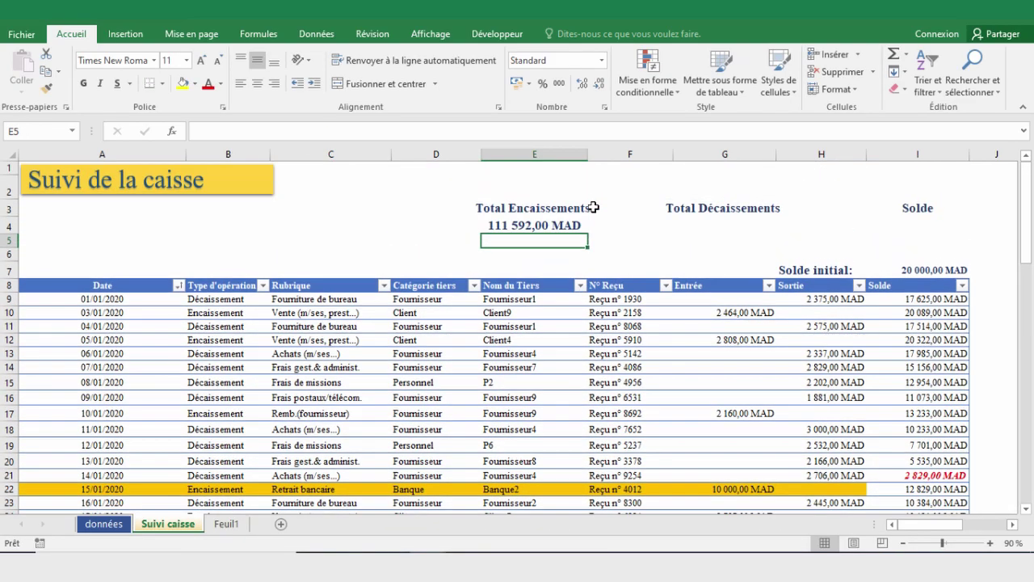
click(552, 229)
click(702, 229)
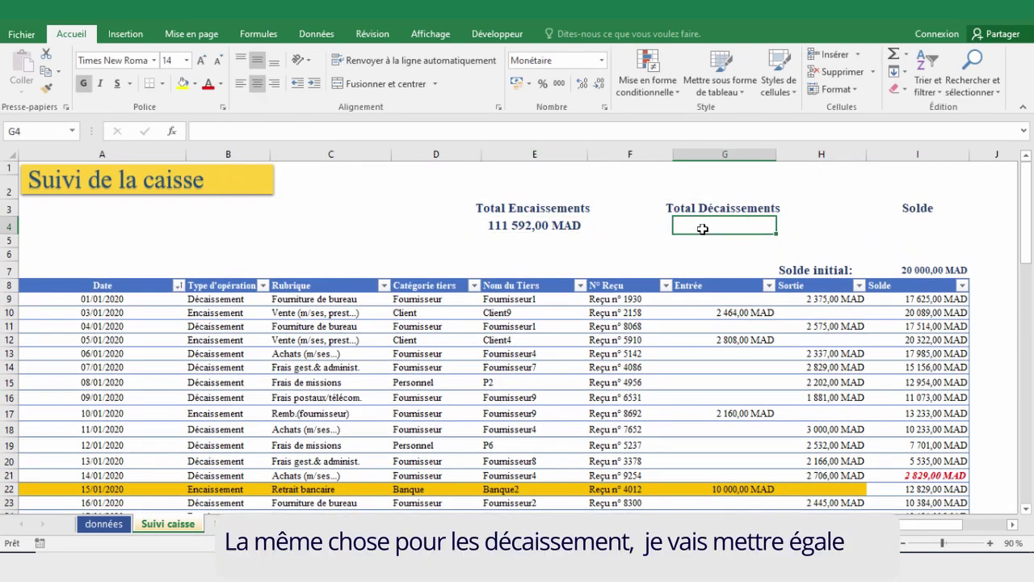
text(=)
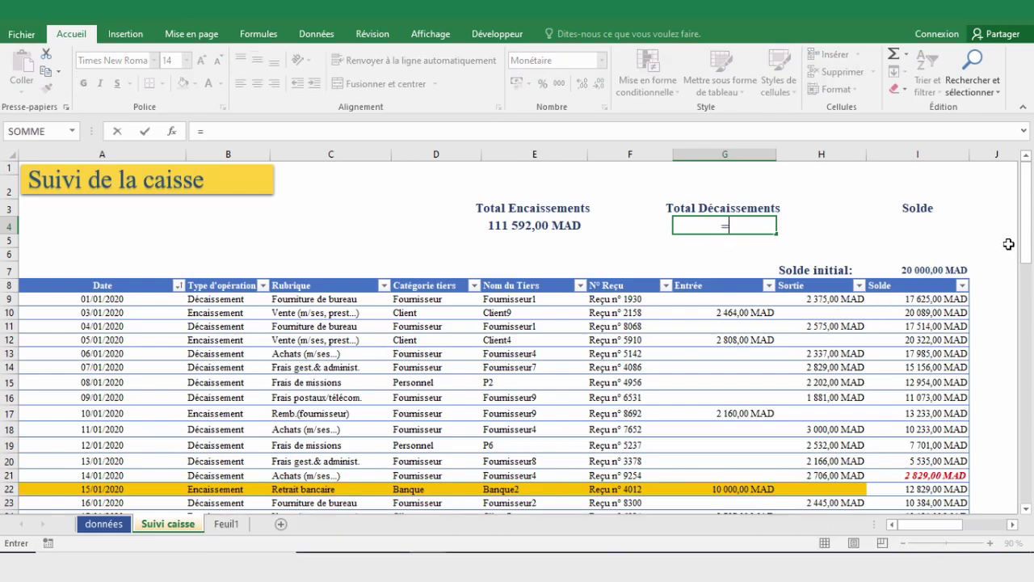
drag(1026, 252, 1026, 521)
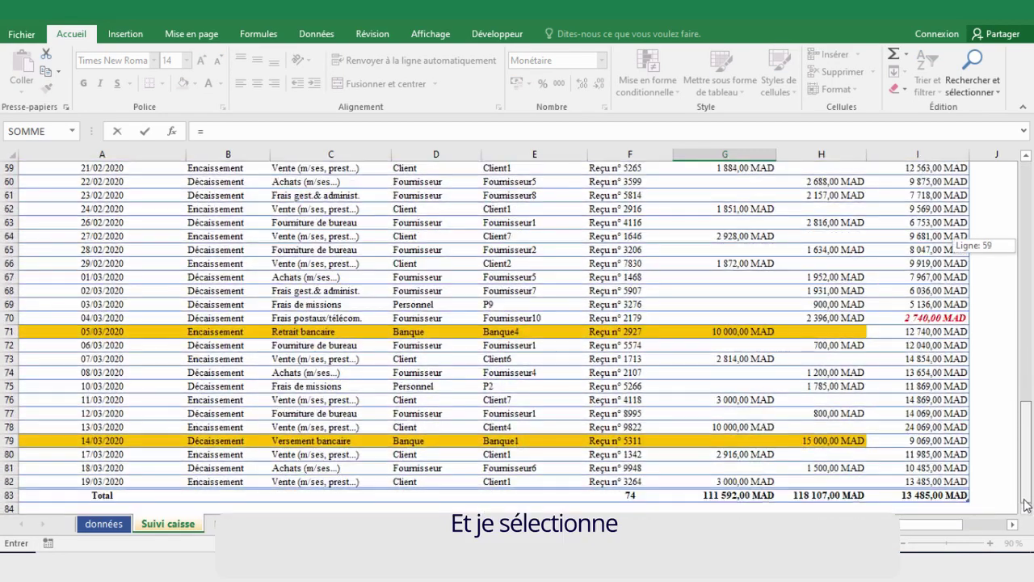
click(833, 496)
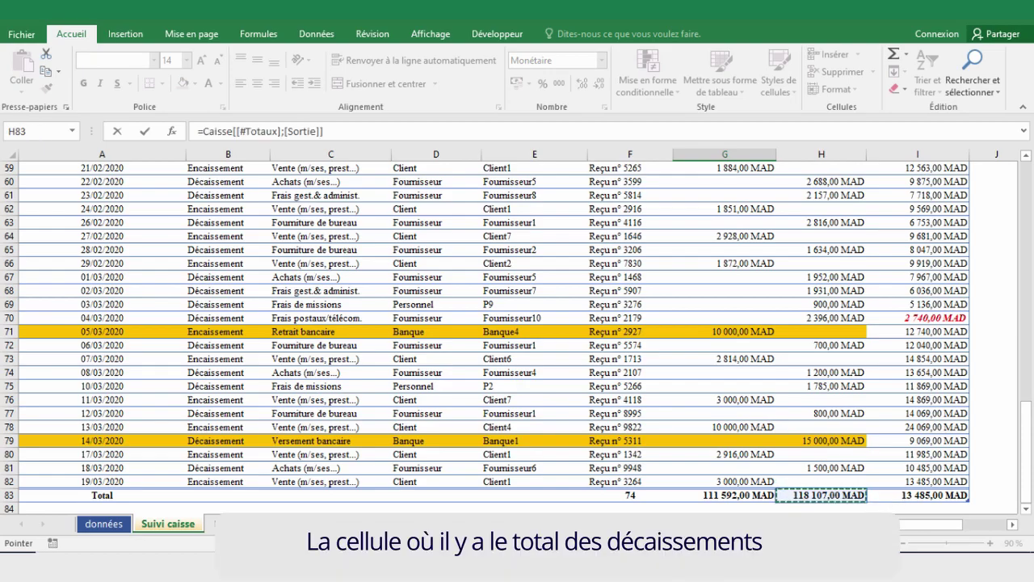
key(Return)
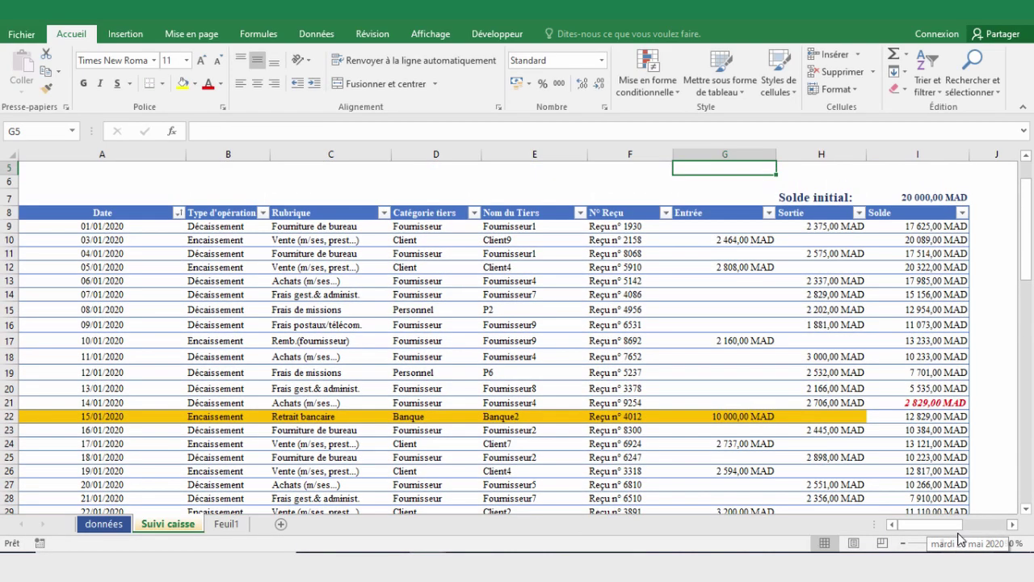
Step: Link the Solde heading to the final Solde total (13 485,00 MAD)
scroll(894, 229, up, 2)
click(894, 228)
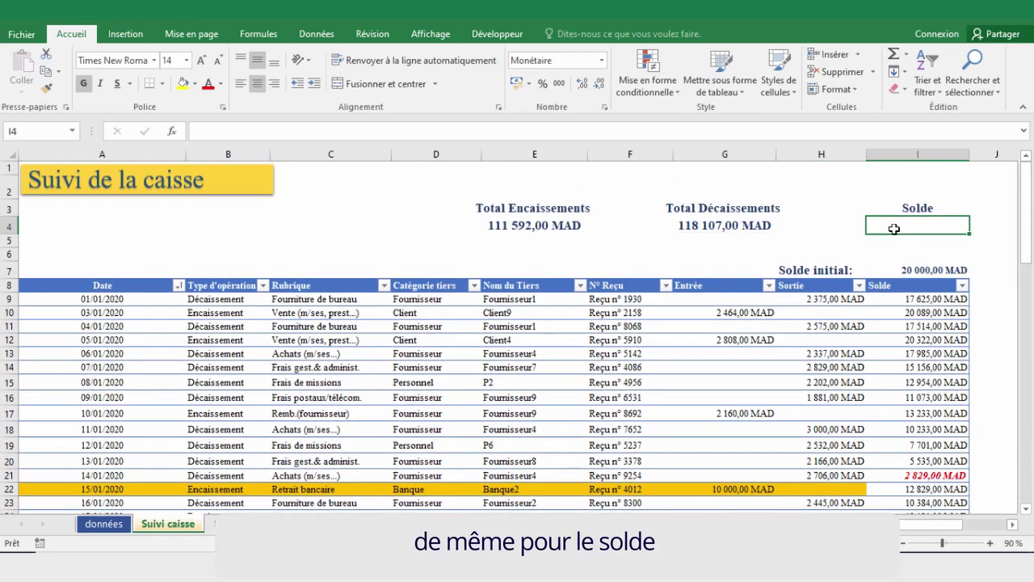
text(=)
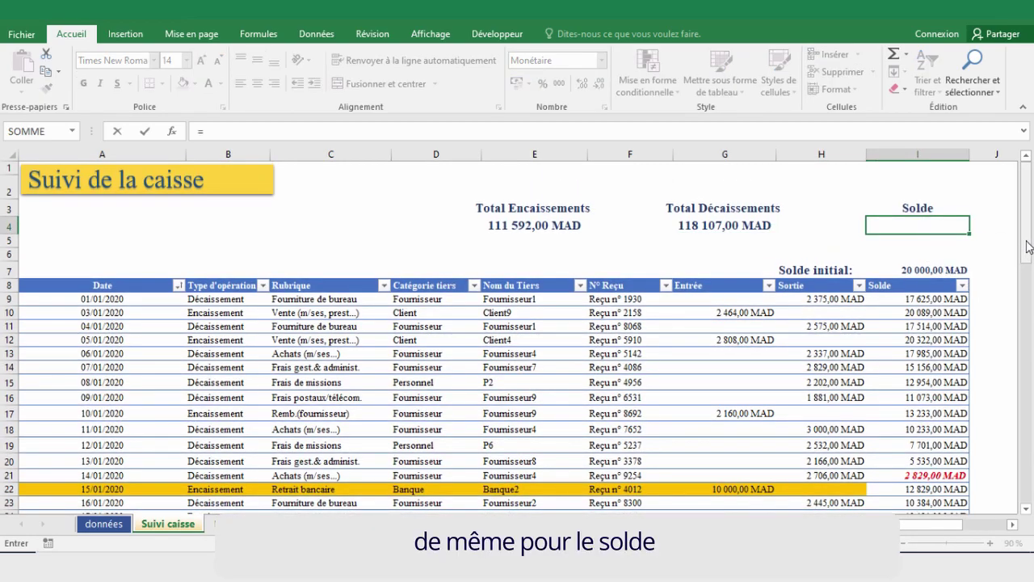
mouse_move(1026, 243)
mouse_down()
mouse_move(1028, 408)
mouse_move(992, 499)
mouse_up()
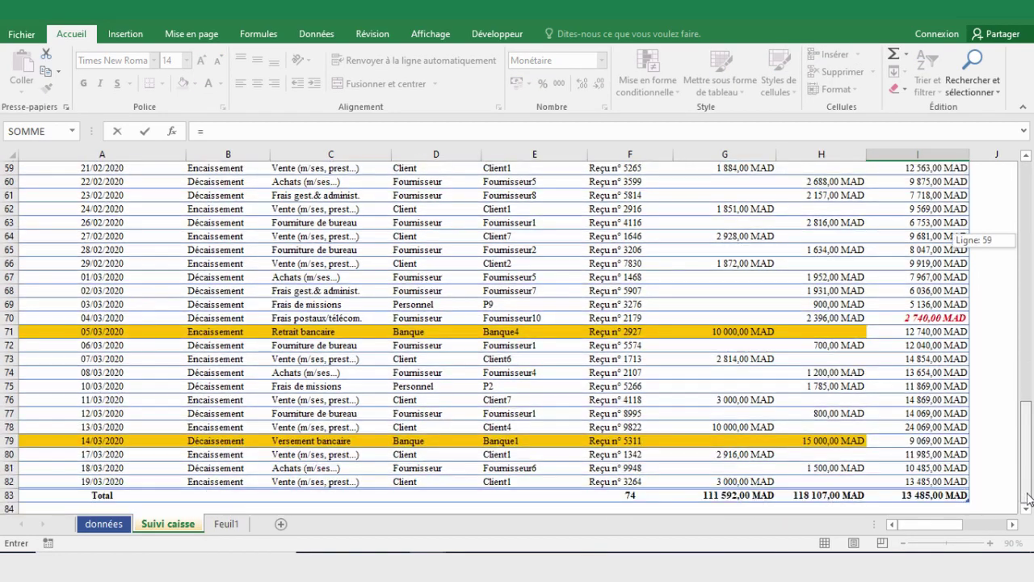
click(944, 495)
key(Return)
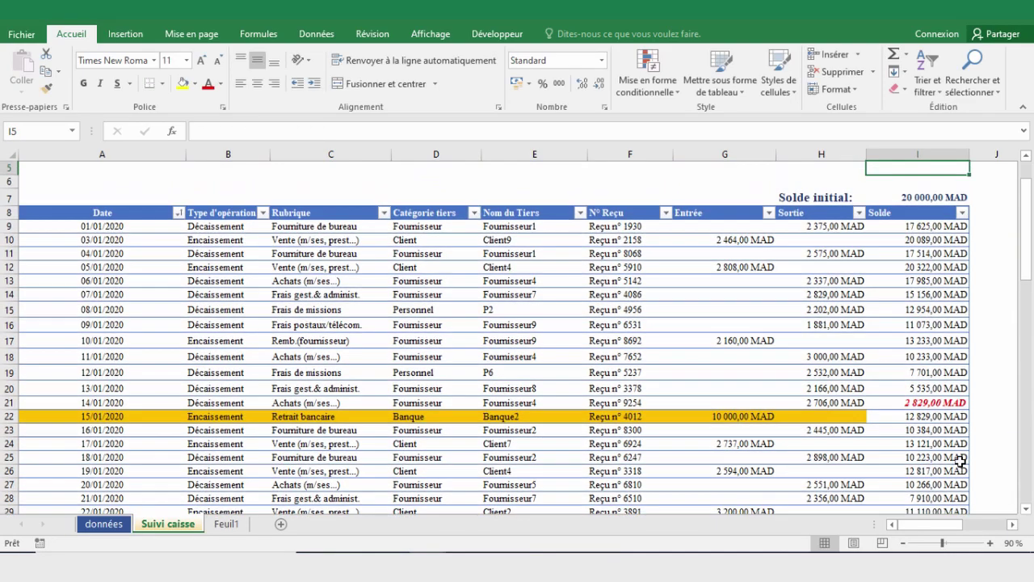
drag(1028, 256, 1027, 241)
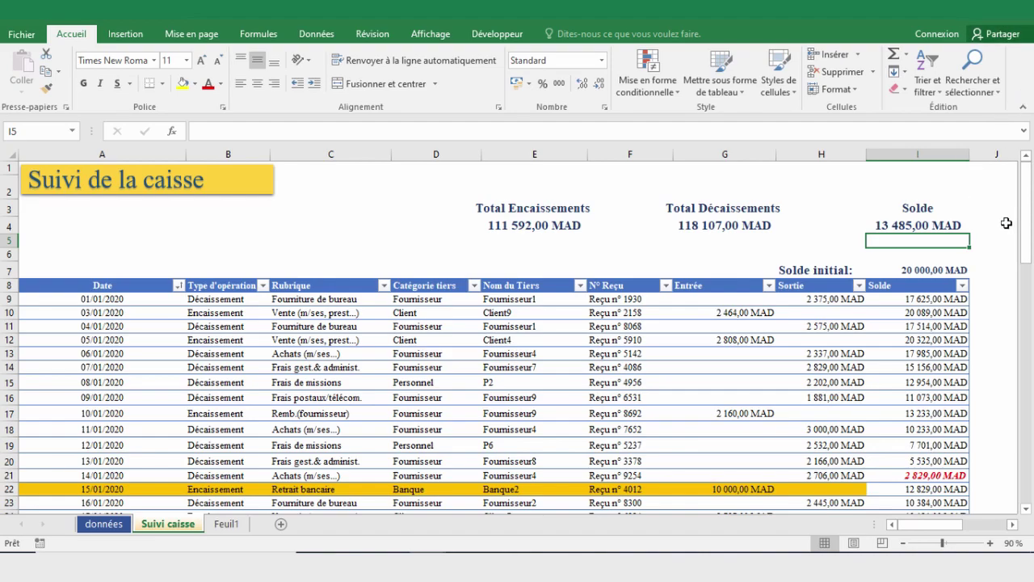
click(55, 268)
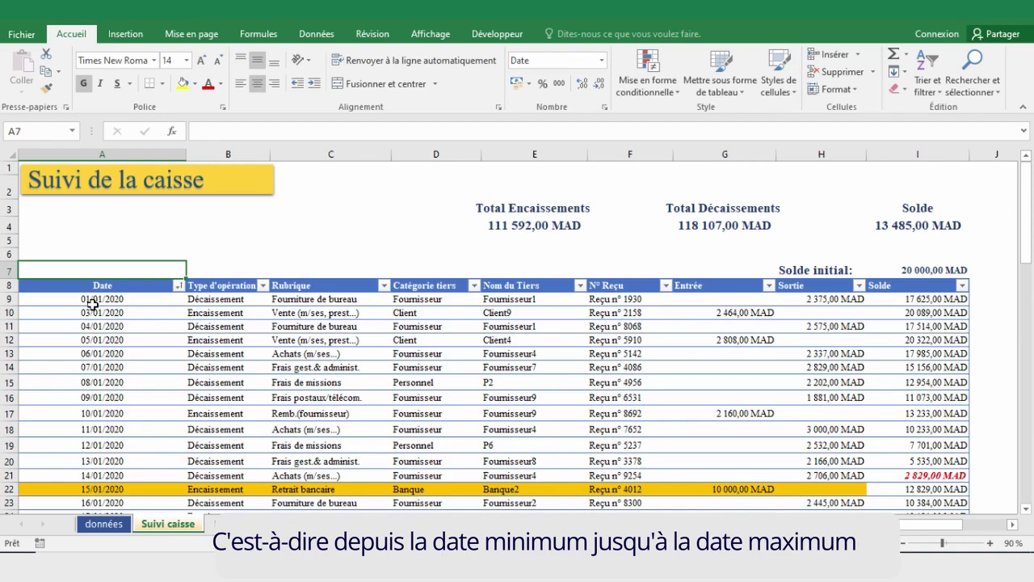
scroll(94, 300, down, 20)
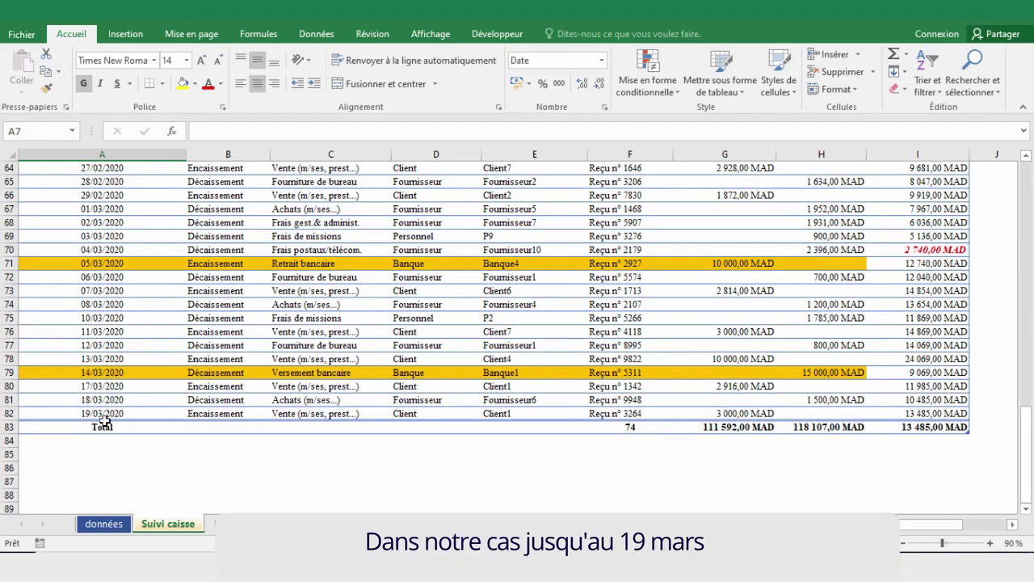
scroll(164, 267, up, 20)
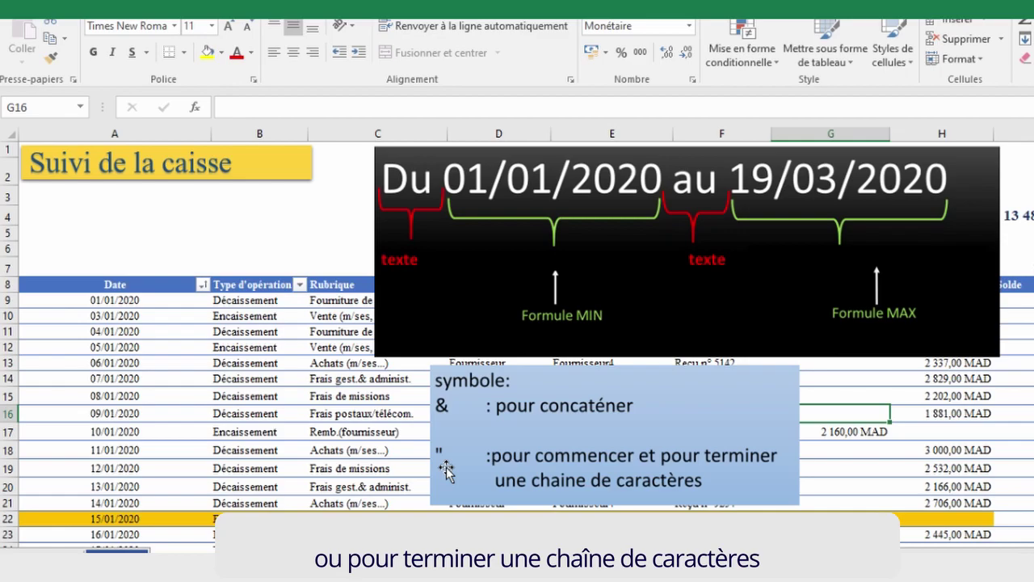
Step: In A7, begin the formula ="Du "&MIN(Caisse[Date]) over the Date column A9:A82
click(80, 266)
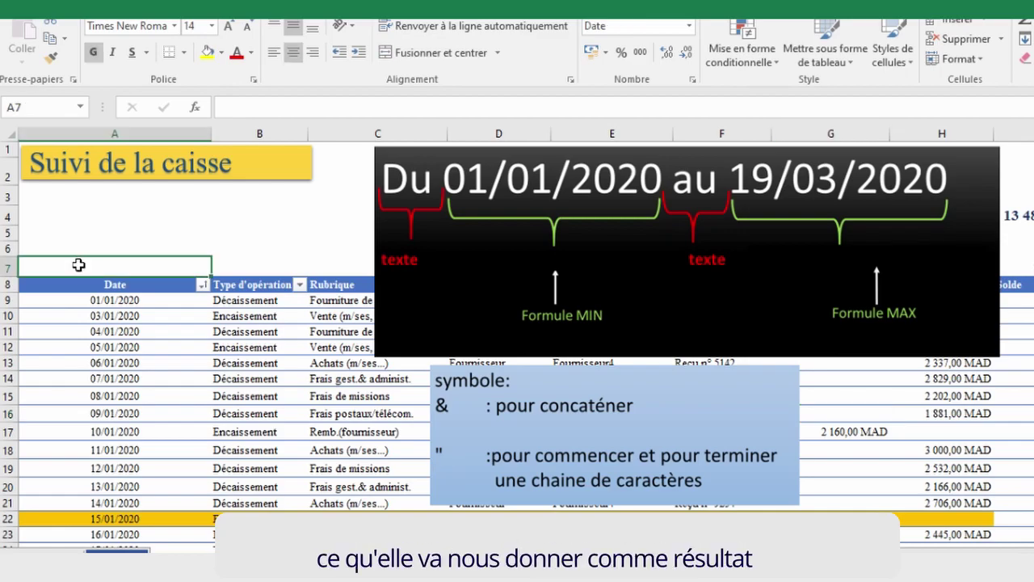
text(=)
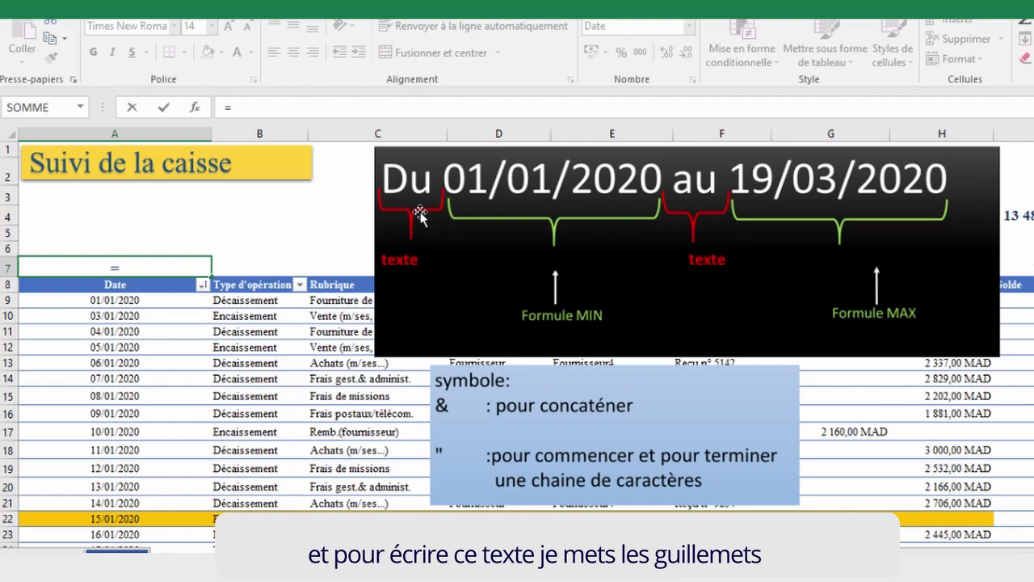
text(")
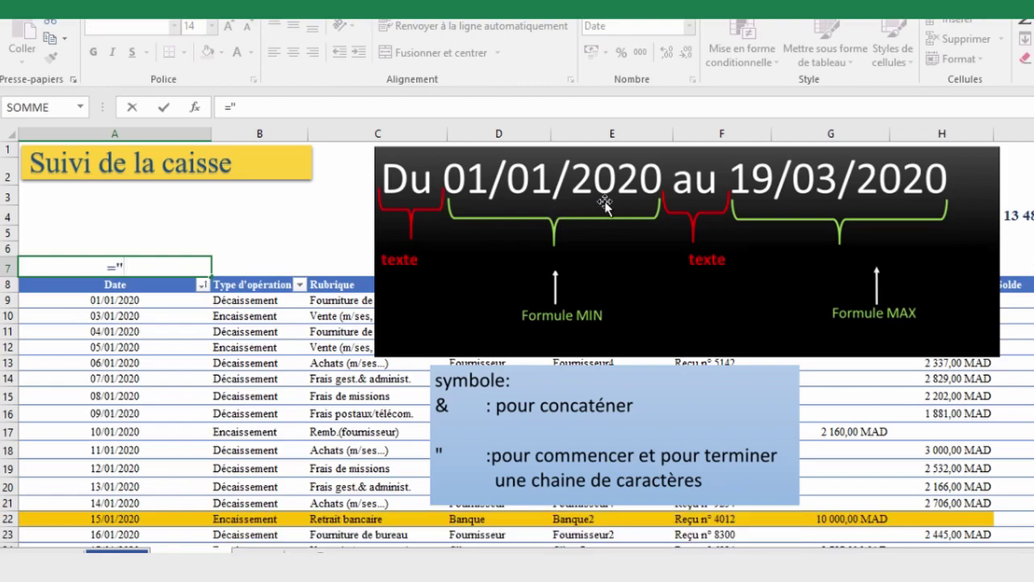
text(Du)
text( ")
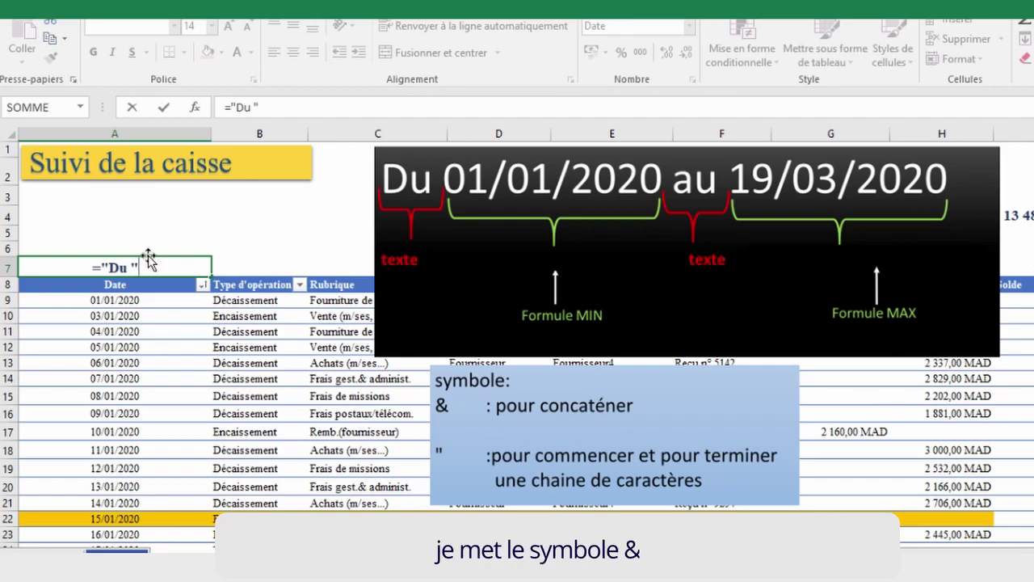
text(&)
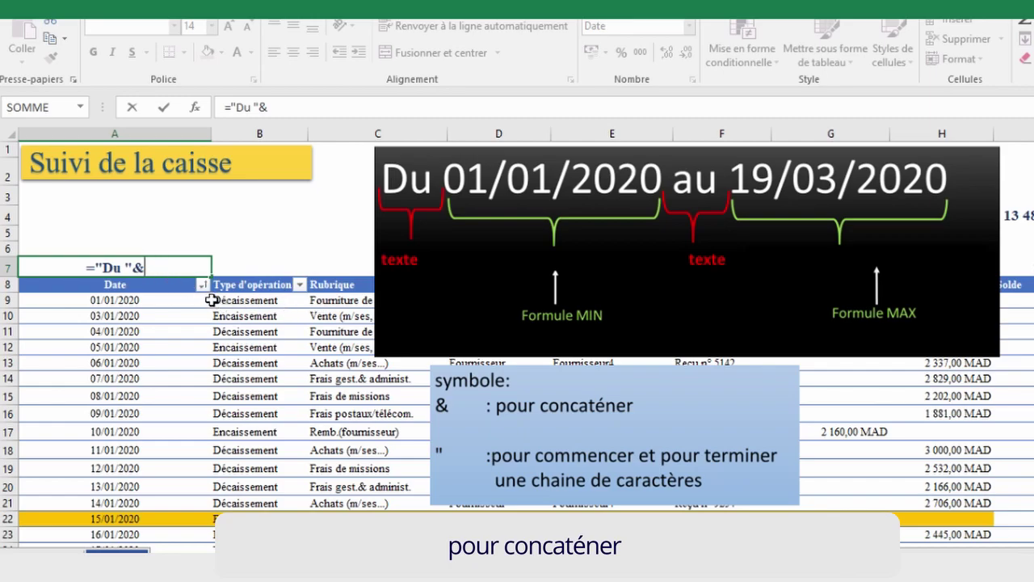
text(m)
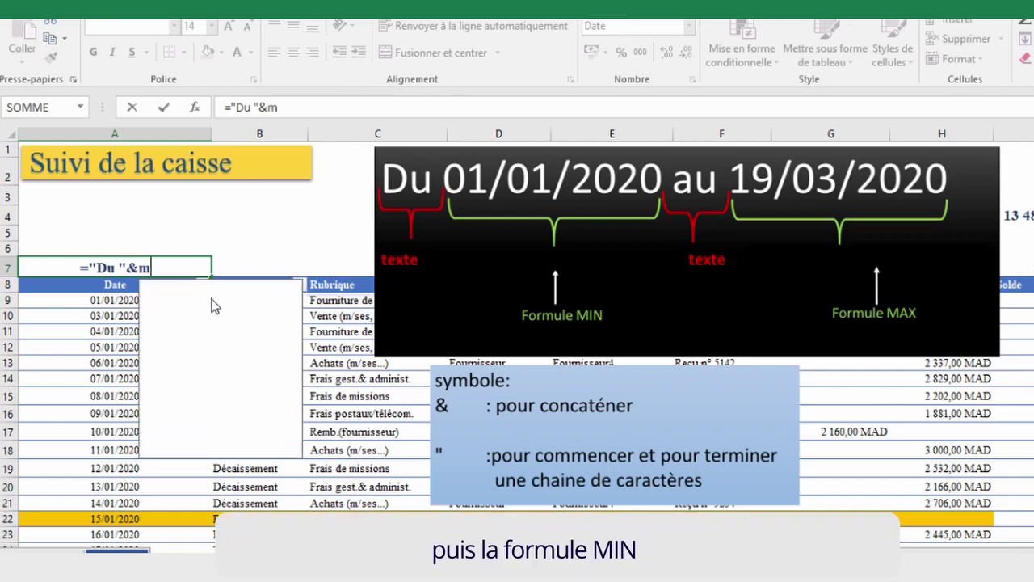
text(in)
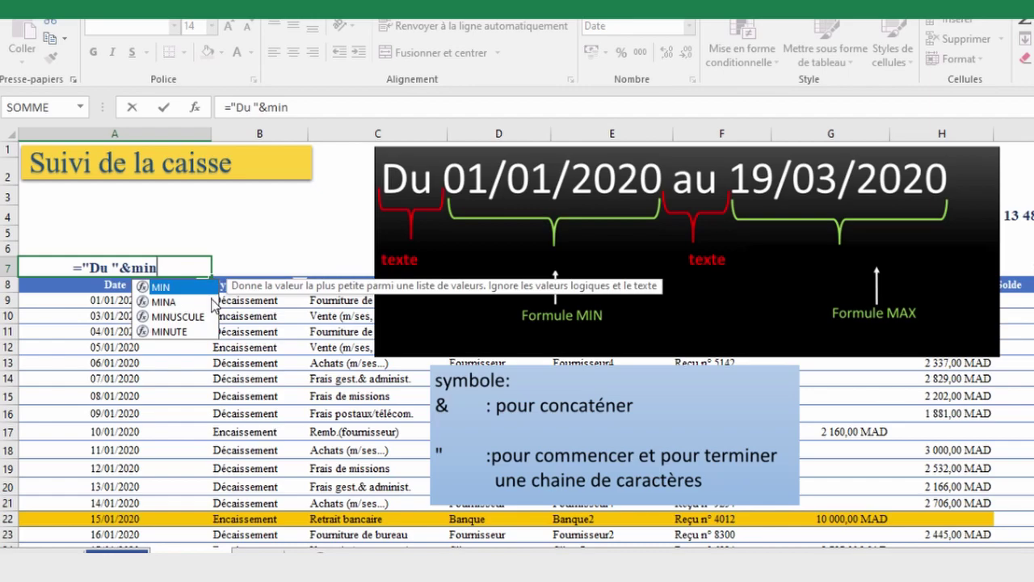
double_click(162, 286)
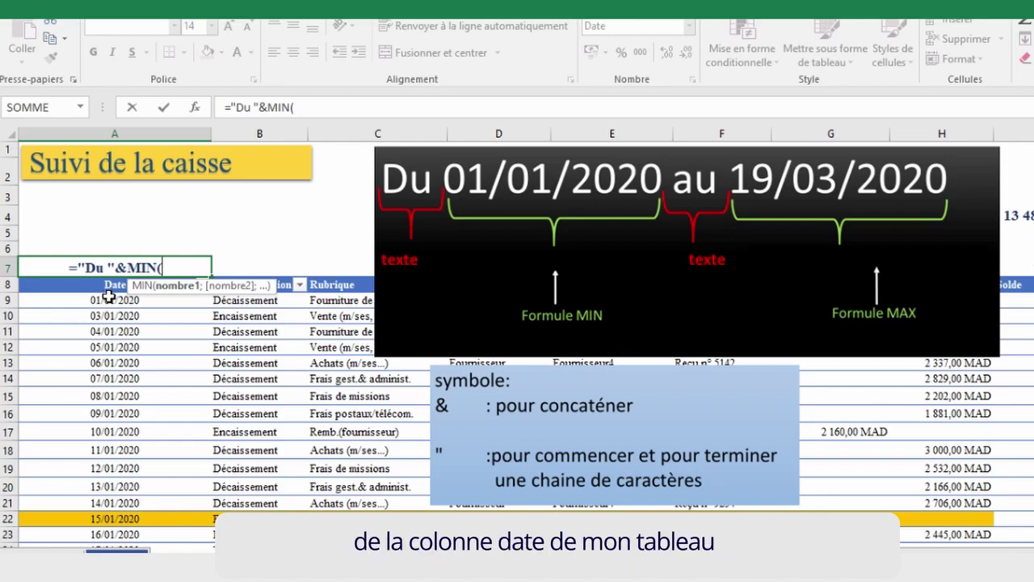
mouse_move(105, 292)
mouse_down()
mouse_move(109, 362)
mouse_move(173, 225)
mouse_move(110, 469)
mouse_move(107, 388)
mouse_up()
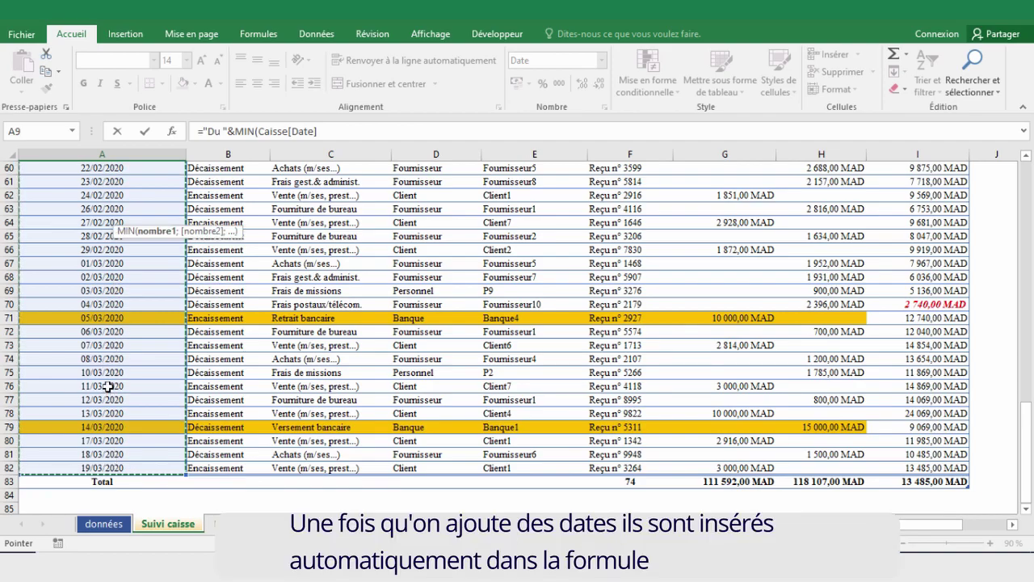
scroll(107, 386, up, 9)
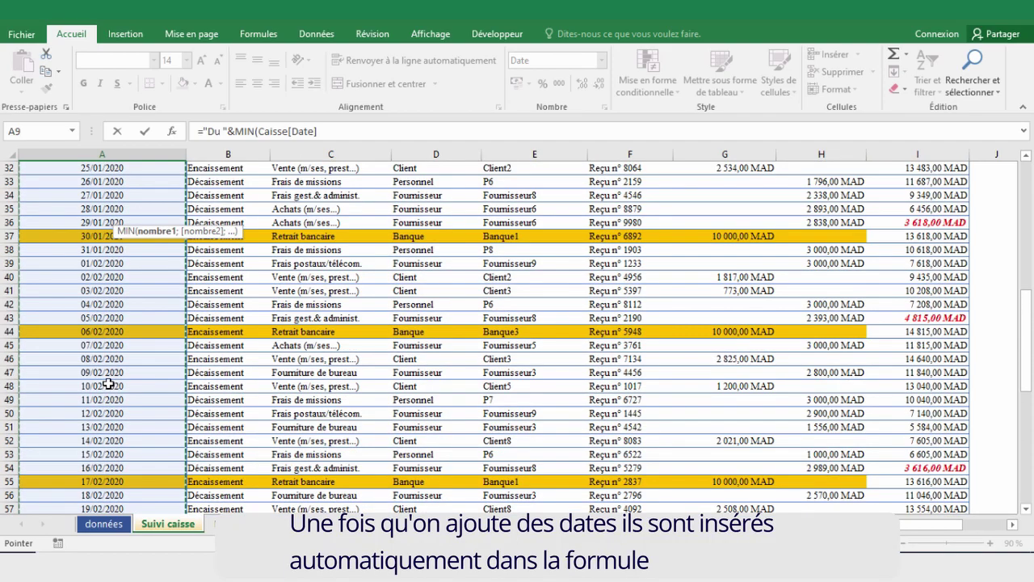
scroll(108, 384, down, 9)
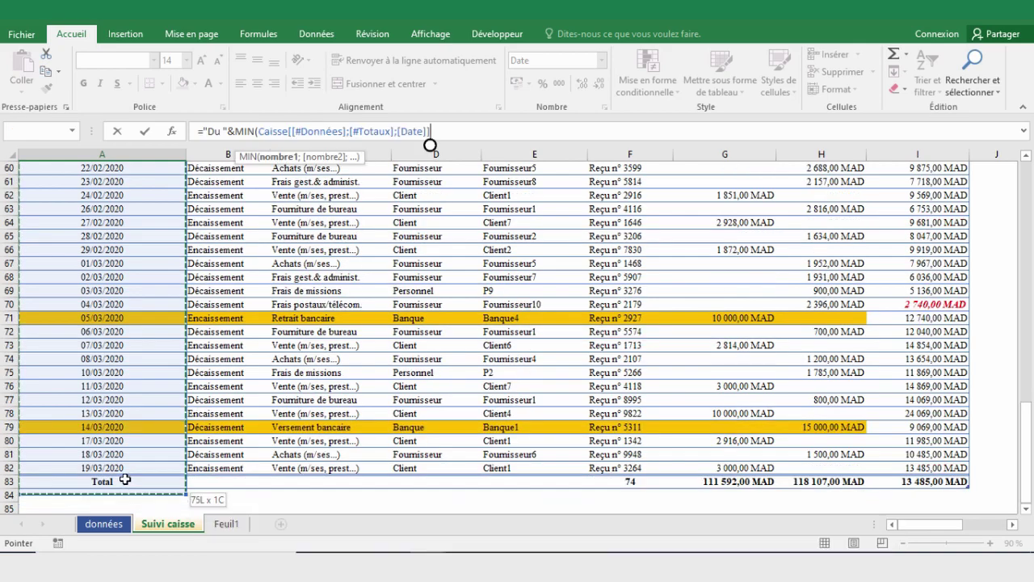
drag(108, 384, 126, 467)
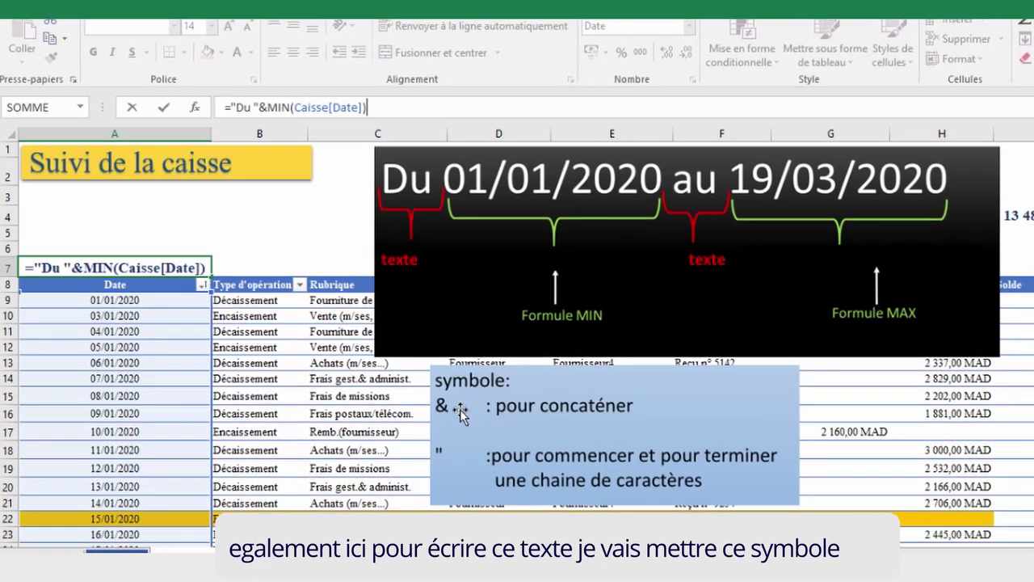
Step: Append &" au "&MAX(Caisse[Date]) to the A7 formula and commit it, showing 'Du 43831 au 43909'
text(&)
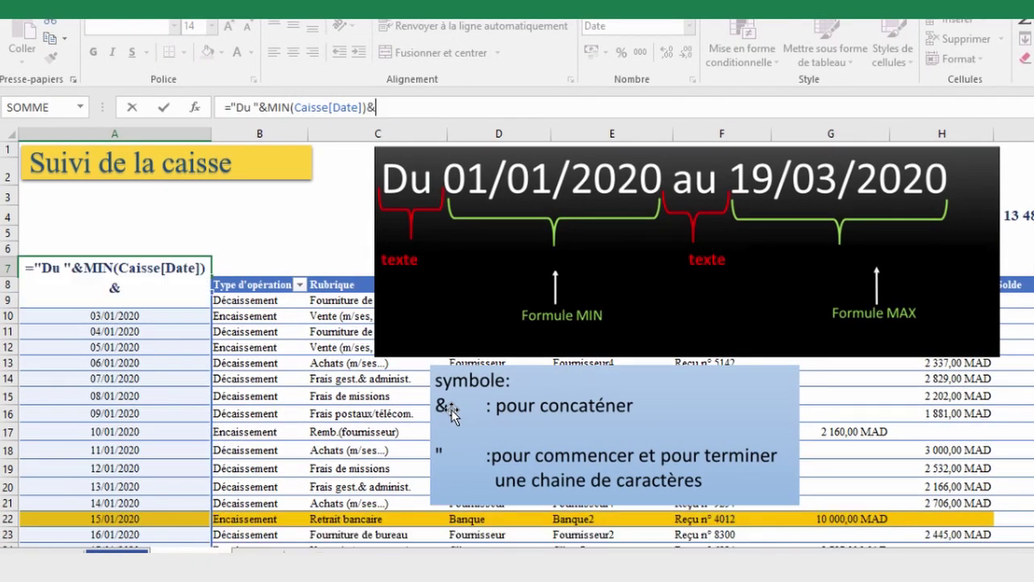
text(")
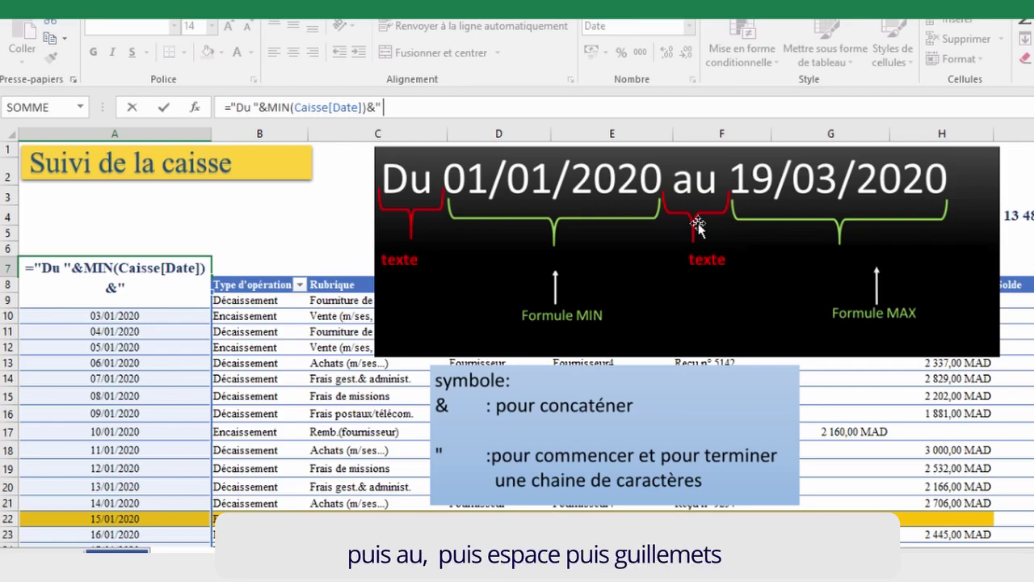
text( au)
text( ")
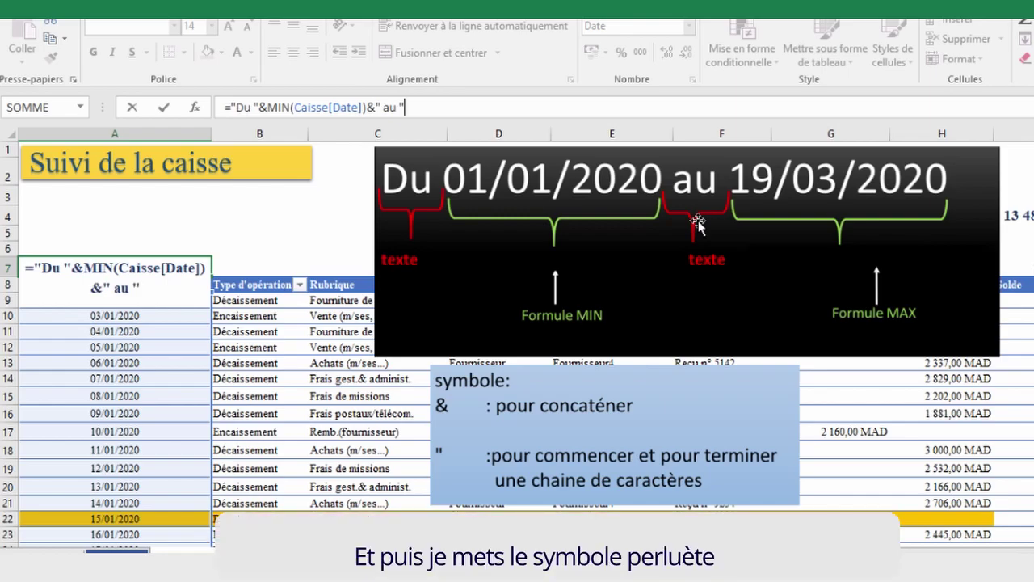
text(&)
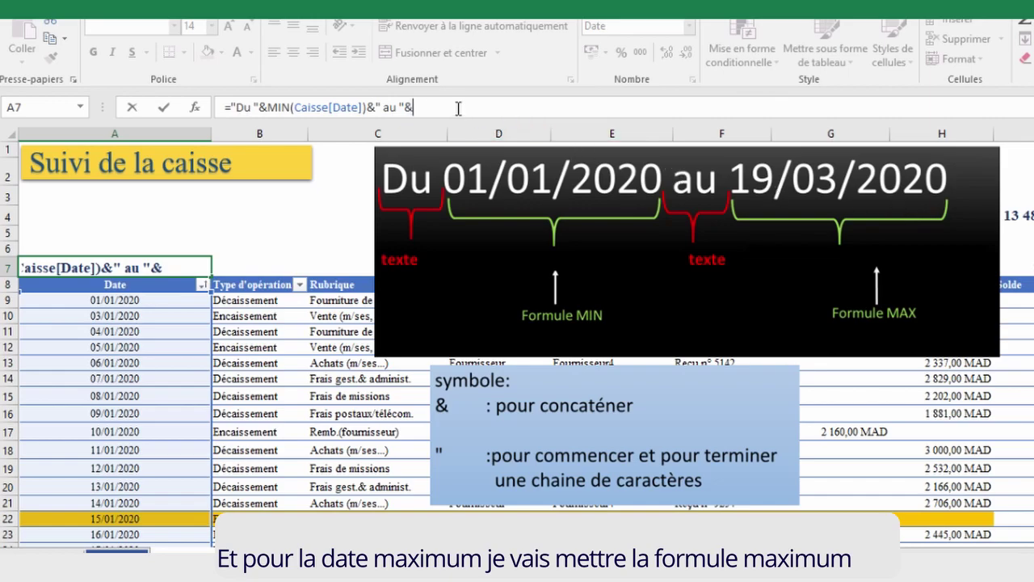
text(ma)
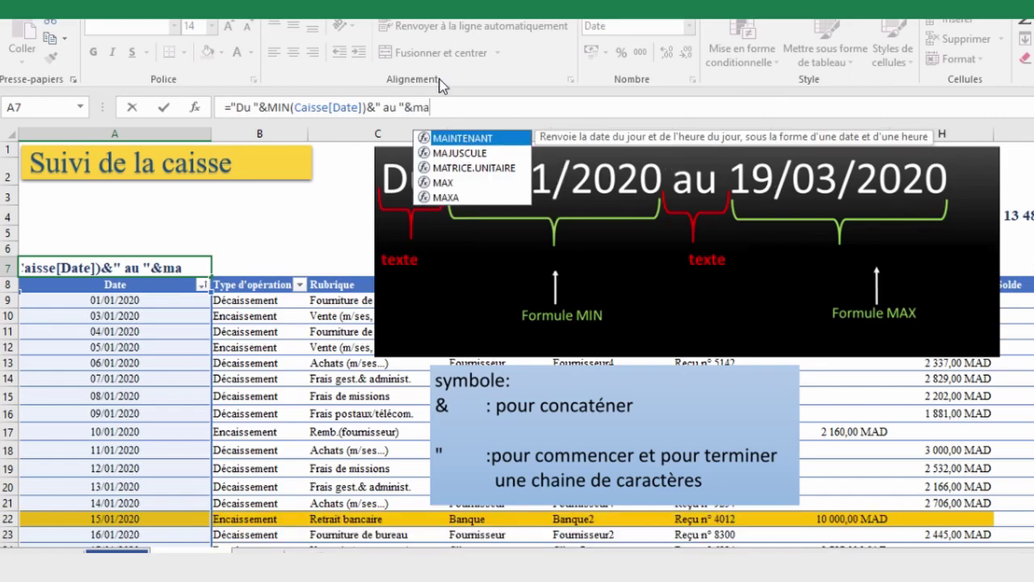
text(x)
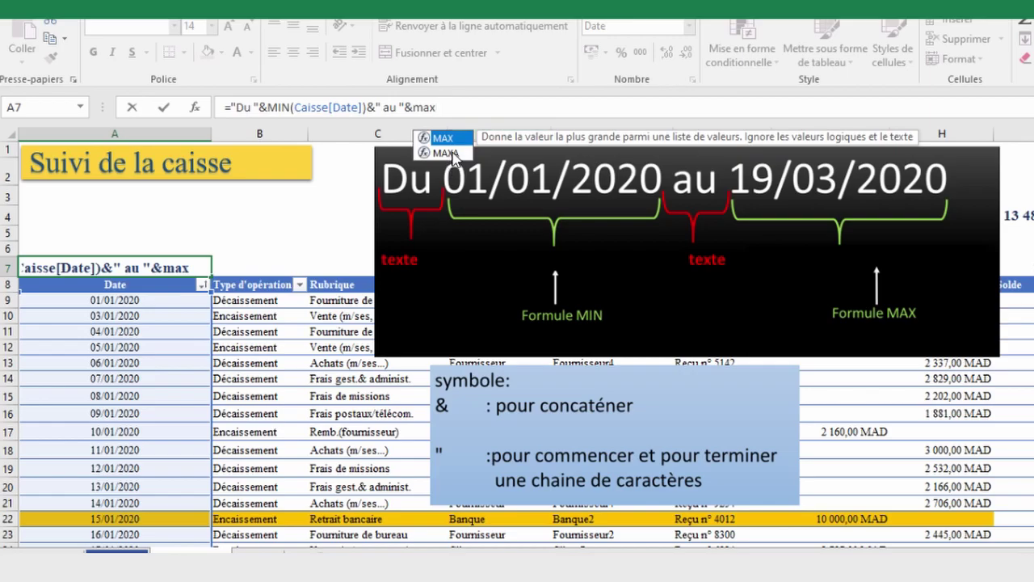
double_click(446, 138)
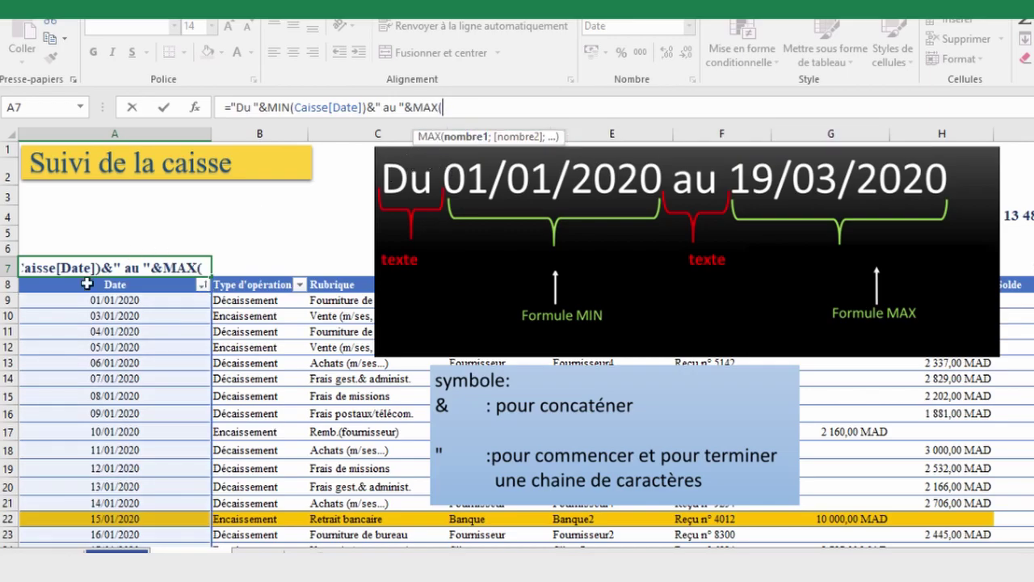
mouse_move(129, 299)
mouse_down()
mouse_move(202, 531)
mouse_move(194, 499)
mouse_move(113, 468)
mouse_up()
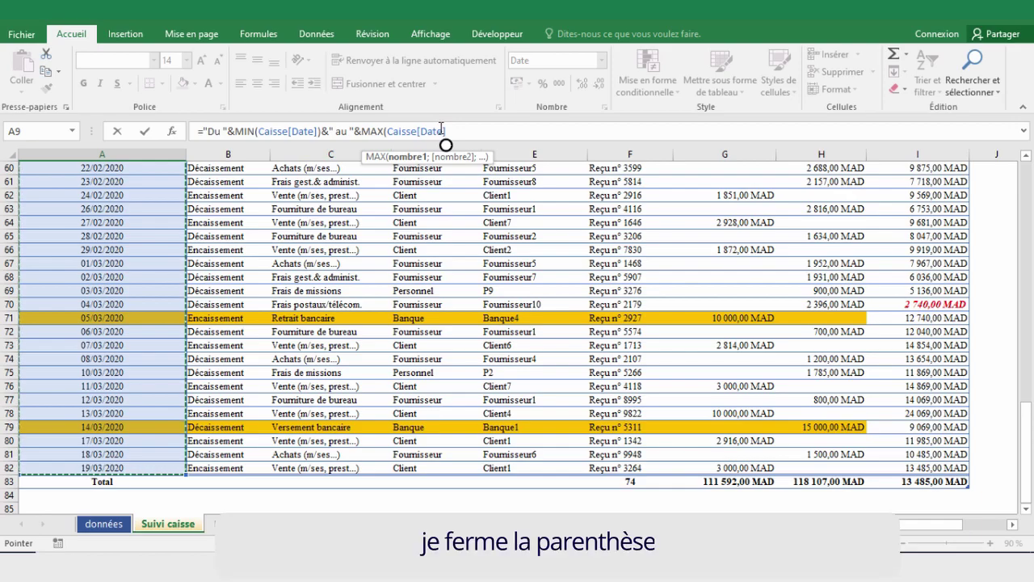
text())
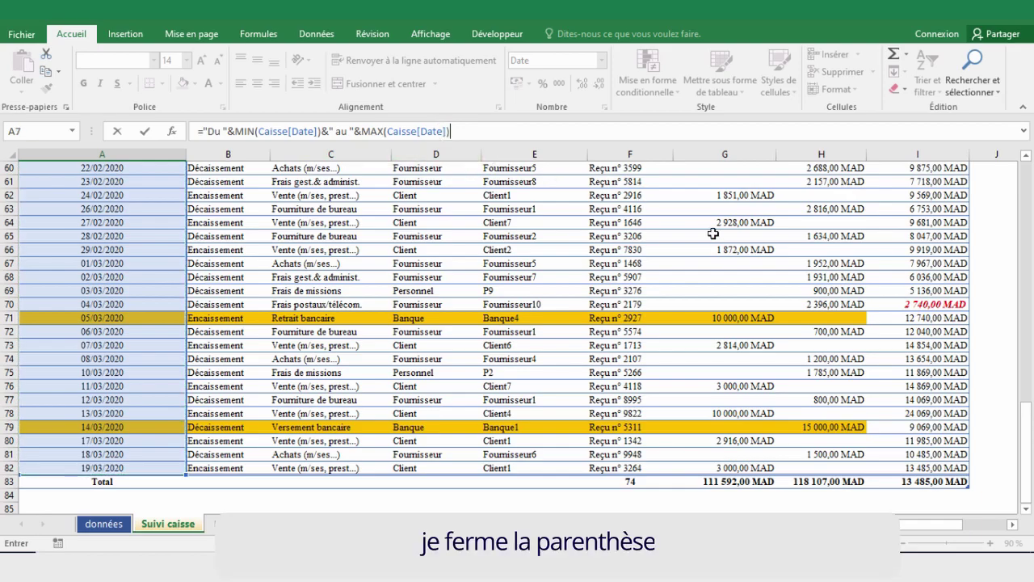
drag(1024, 422, 1024, 166)
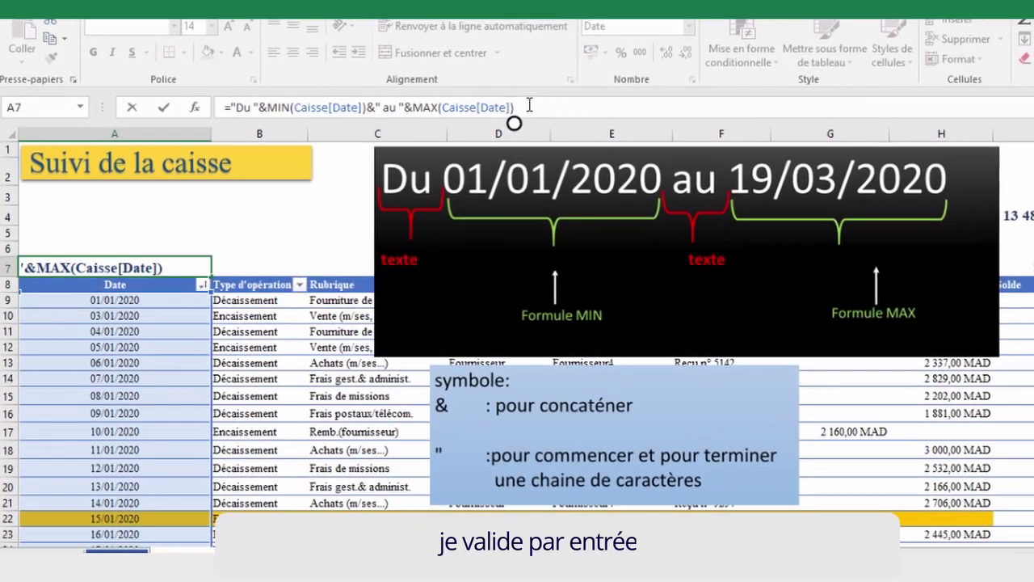
key(Return)
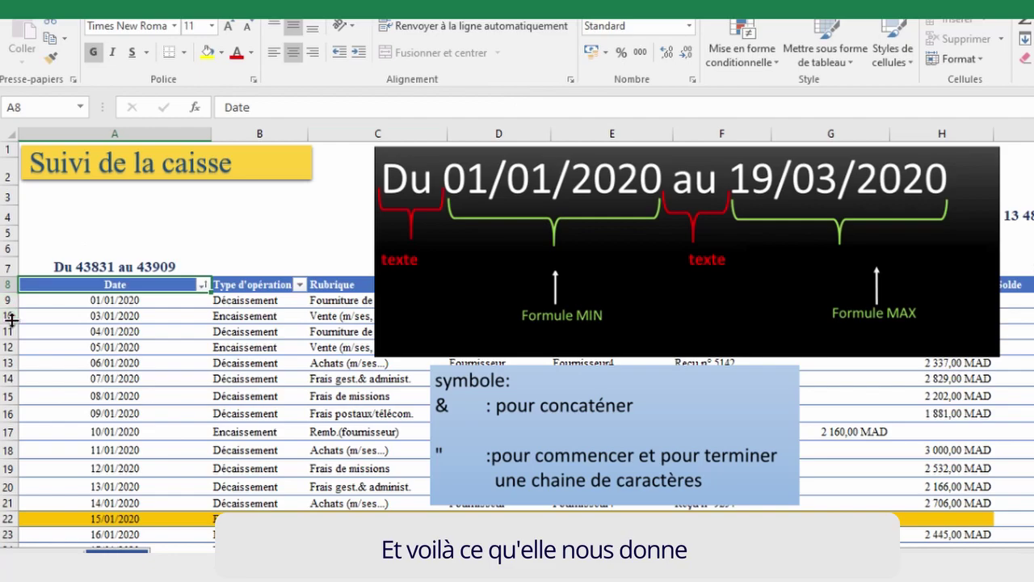
key(ctrl+Right)
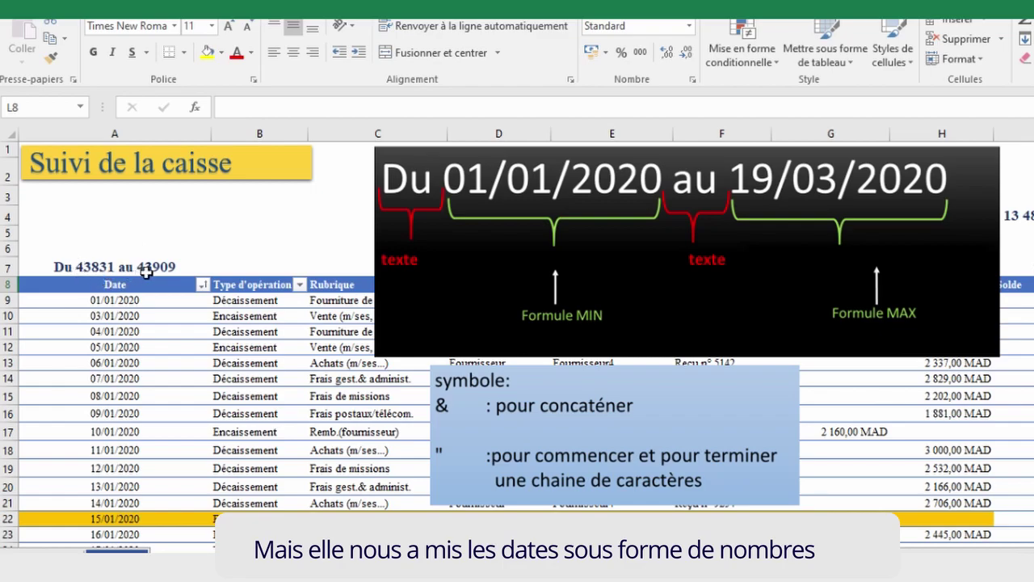
click(118, 317)
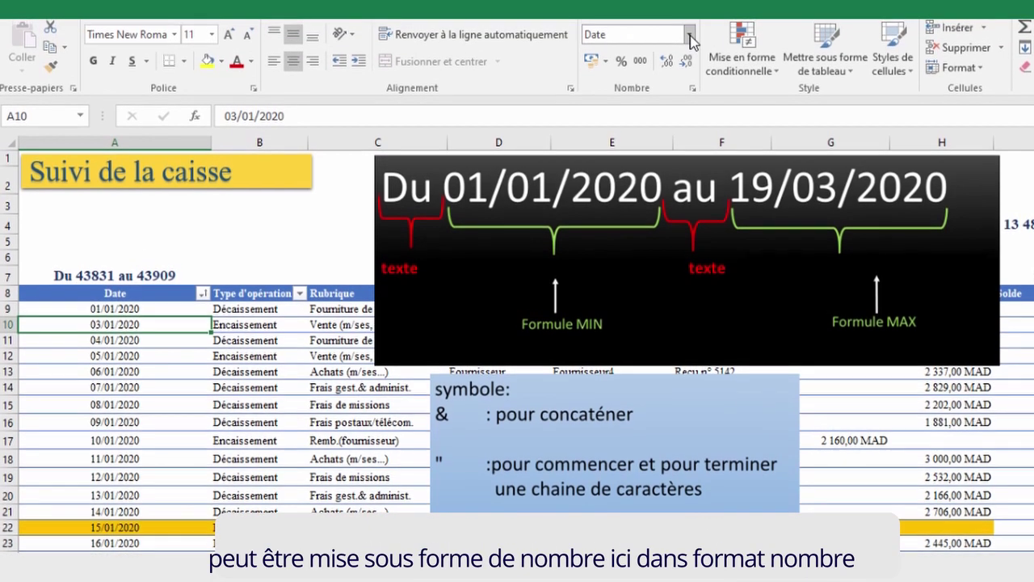
click(690, 42)
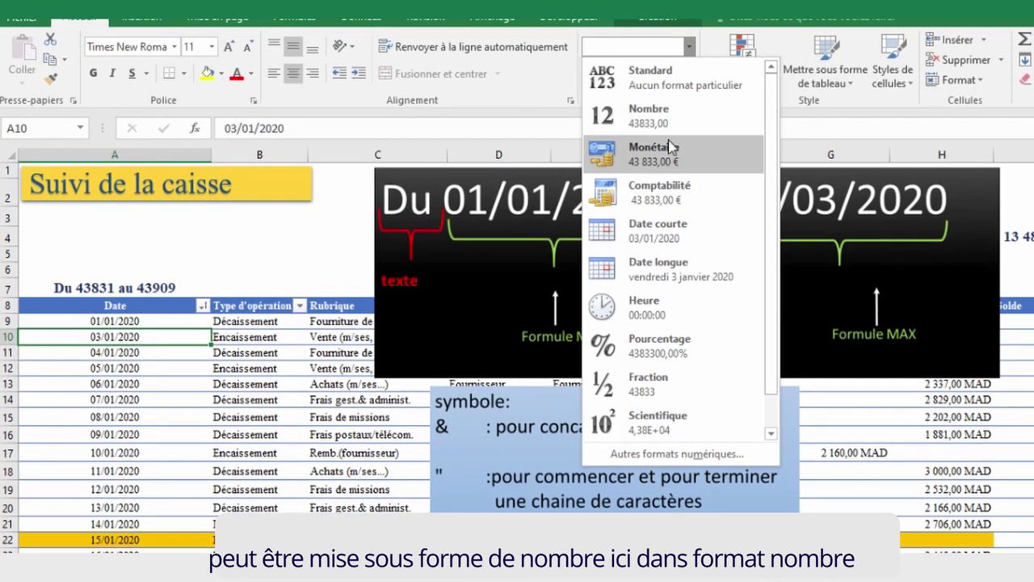
click(649, 113)
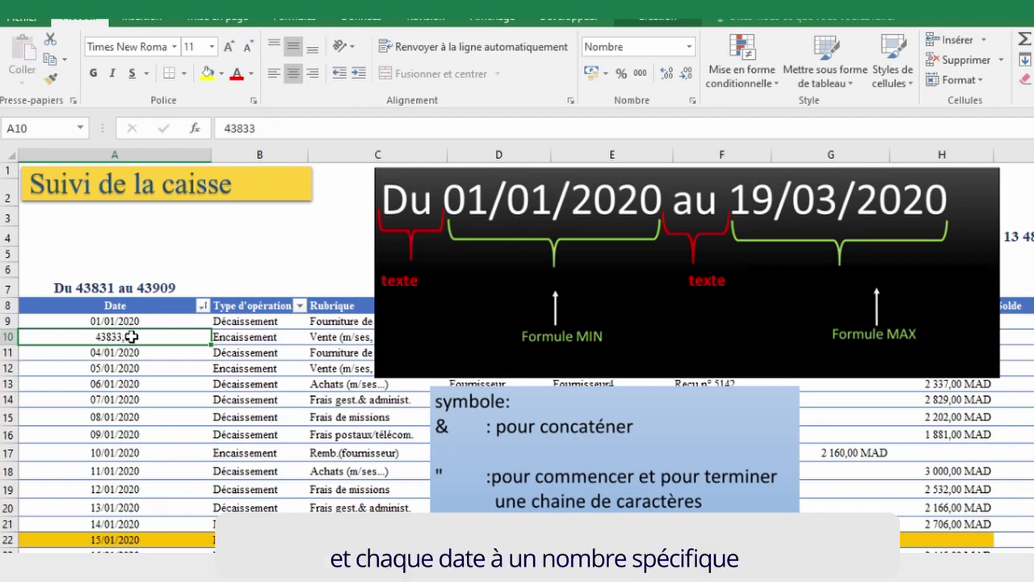
key(ctrl+z)
click(122, 283)
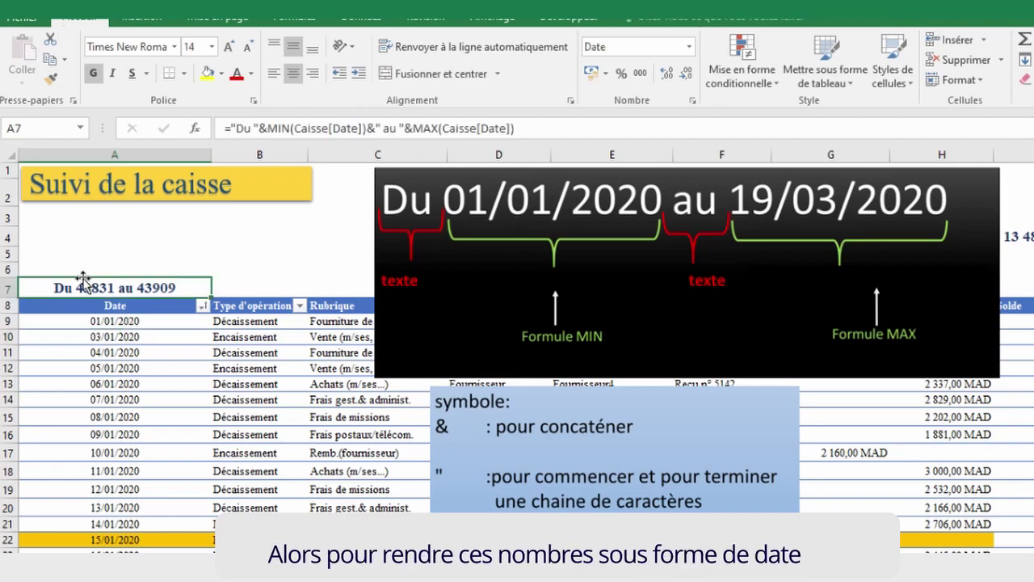
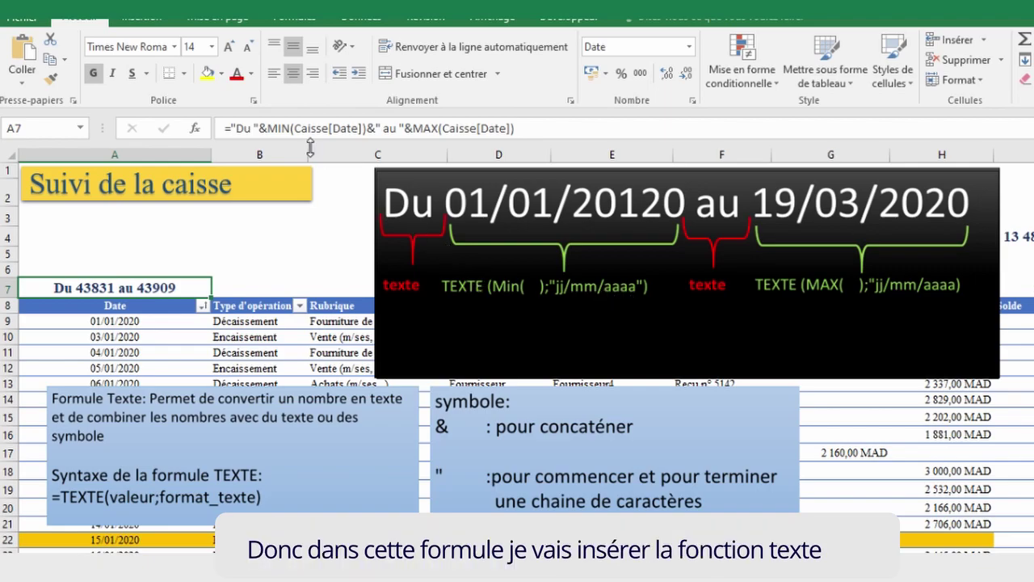
Step: In the A7 formula, insert TEXTE before MIN(Caisse[Date]) with the "jj/mm/aaaa" format argument
click(257, 127)
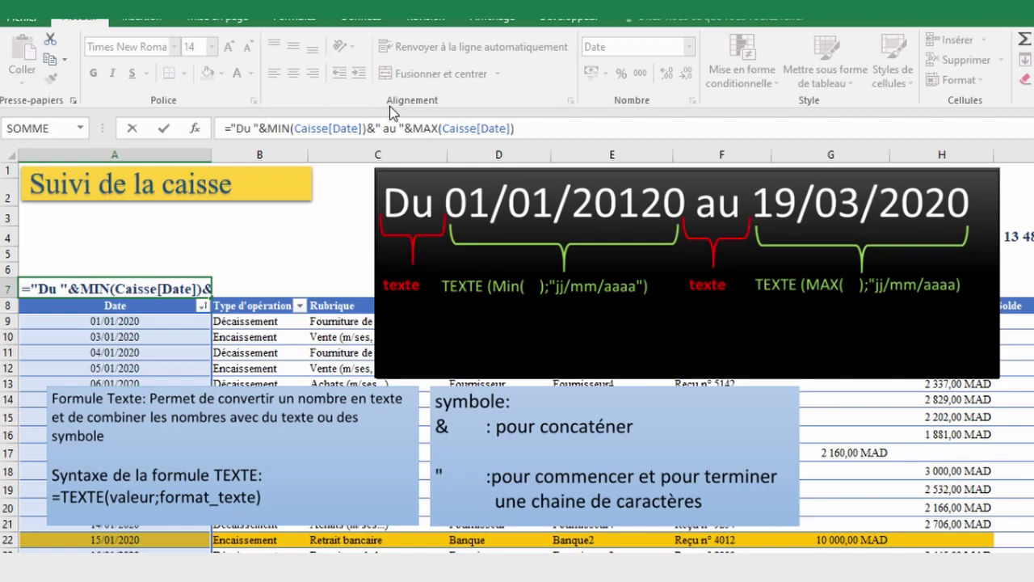
text(T)
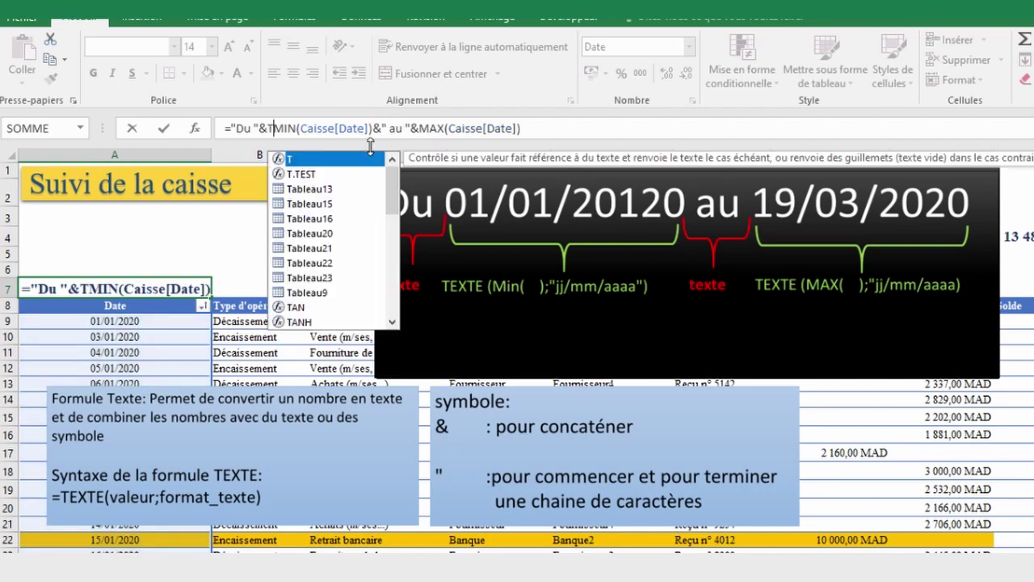
text(EX)
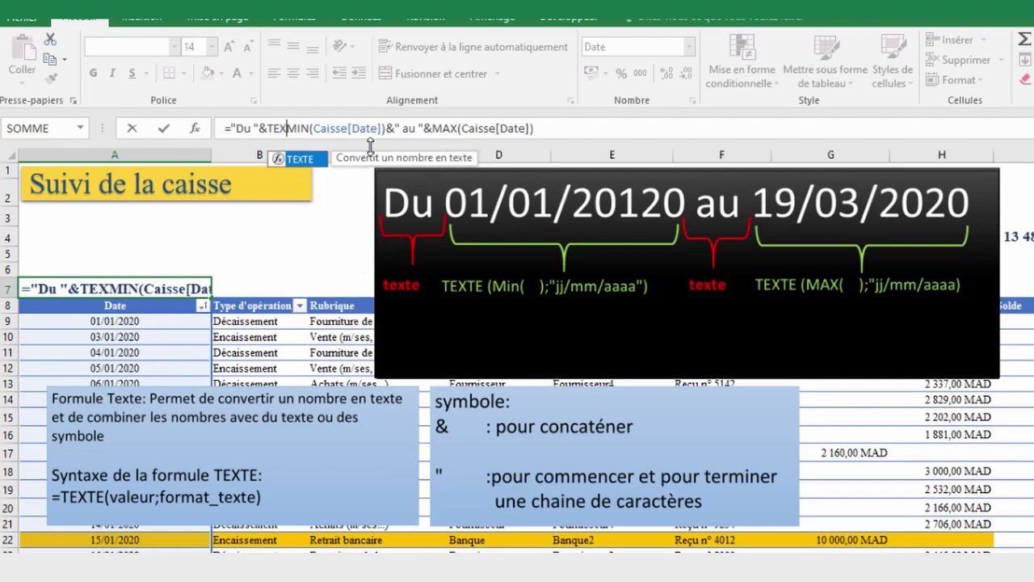
double_click(310, 159)
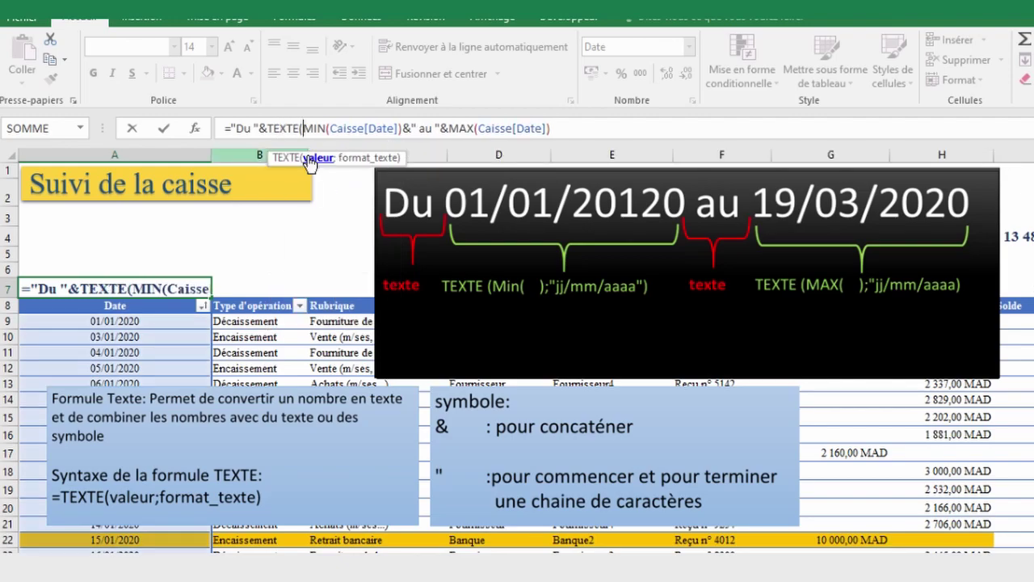
click(399, 128)
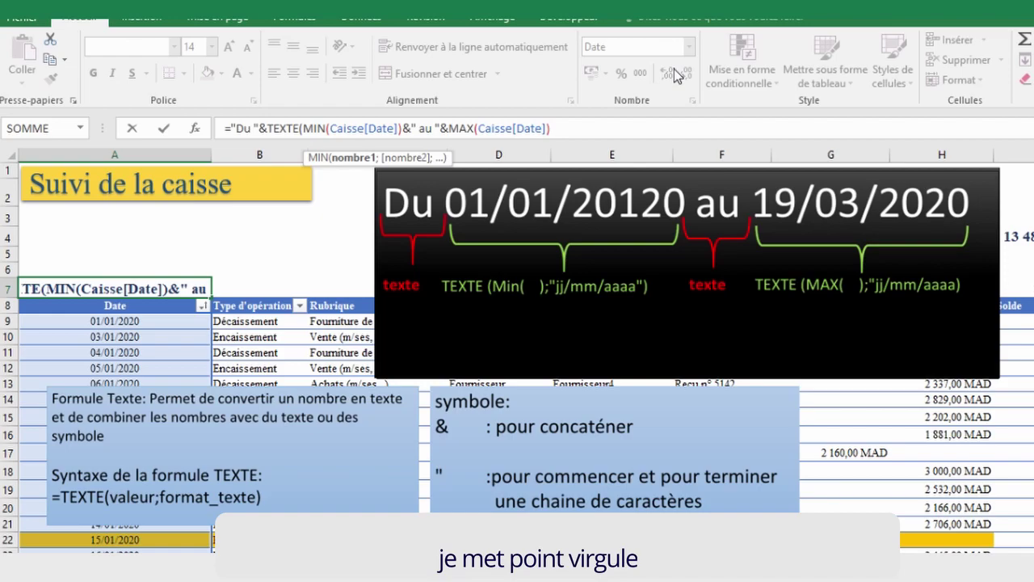
text(;)
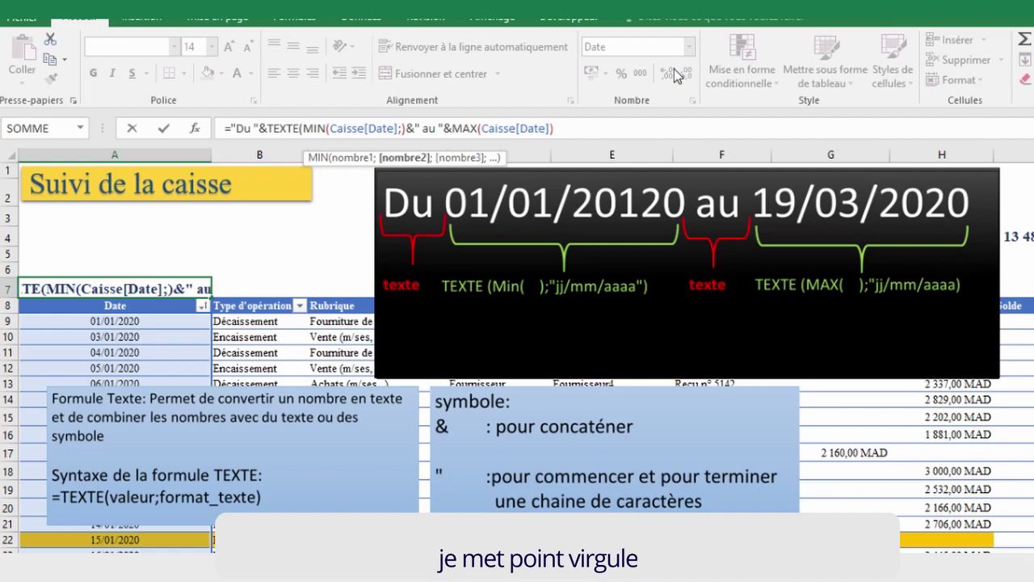
text("jj)
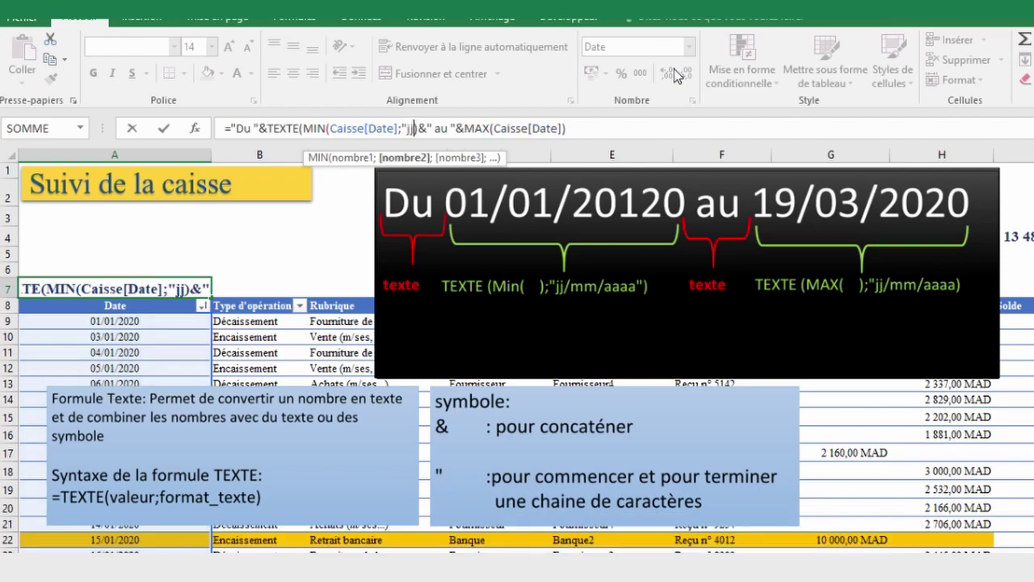
text(/m)
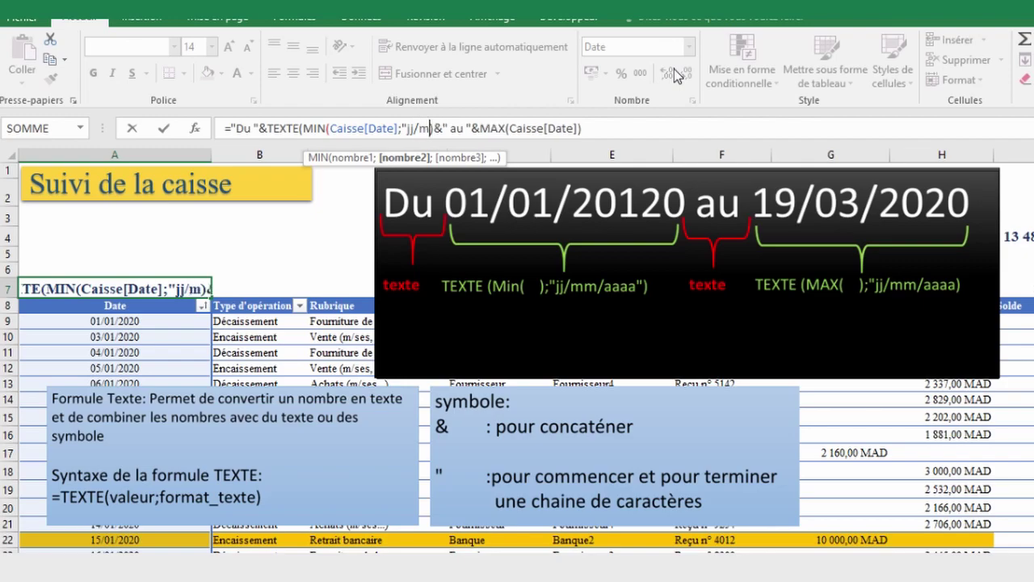
text(m/)
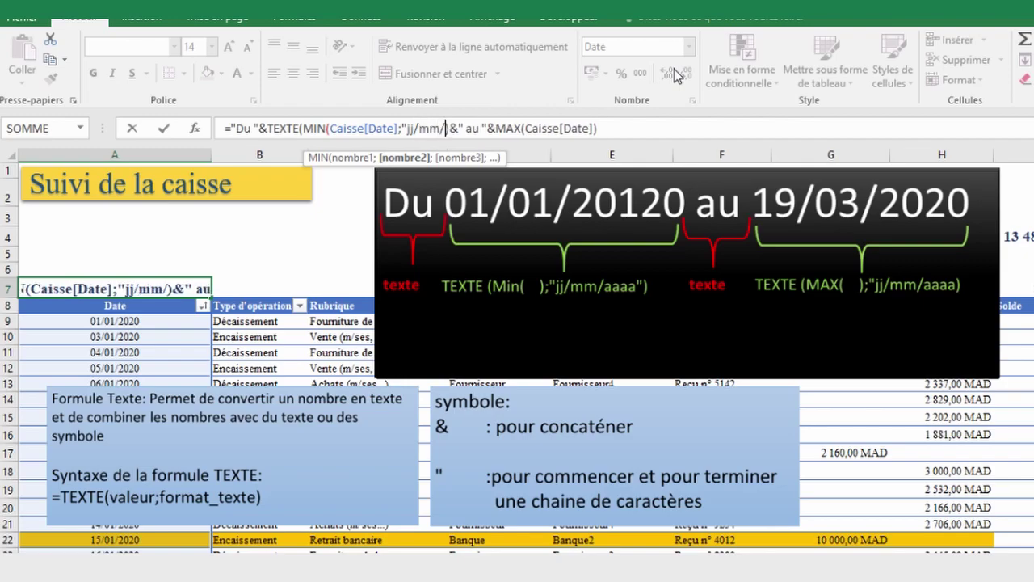
text(aa)
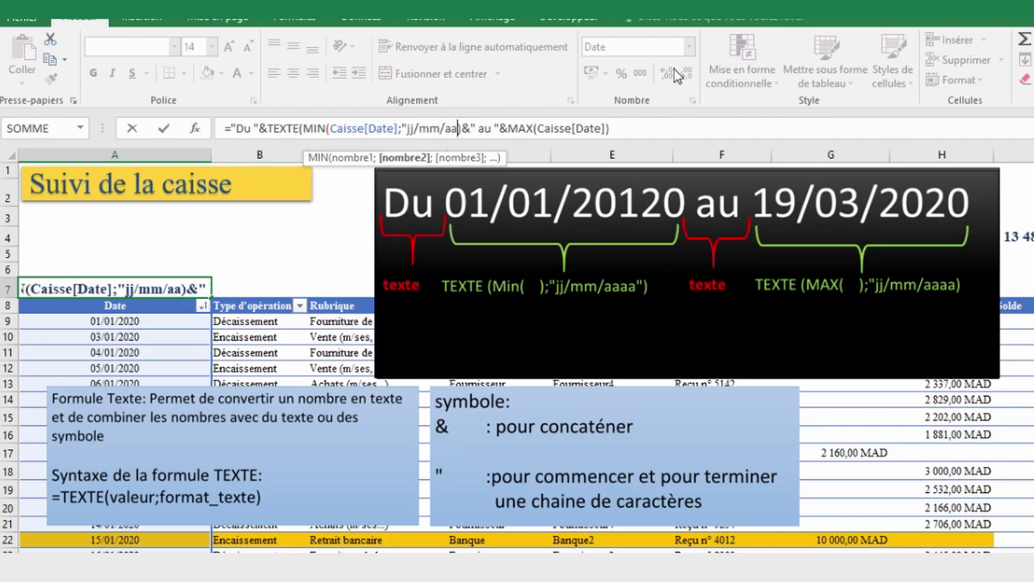
text(aa")
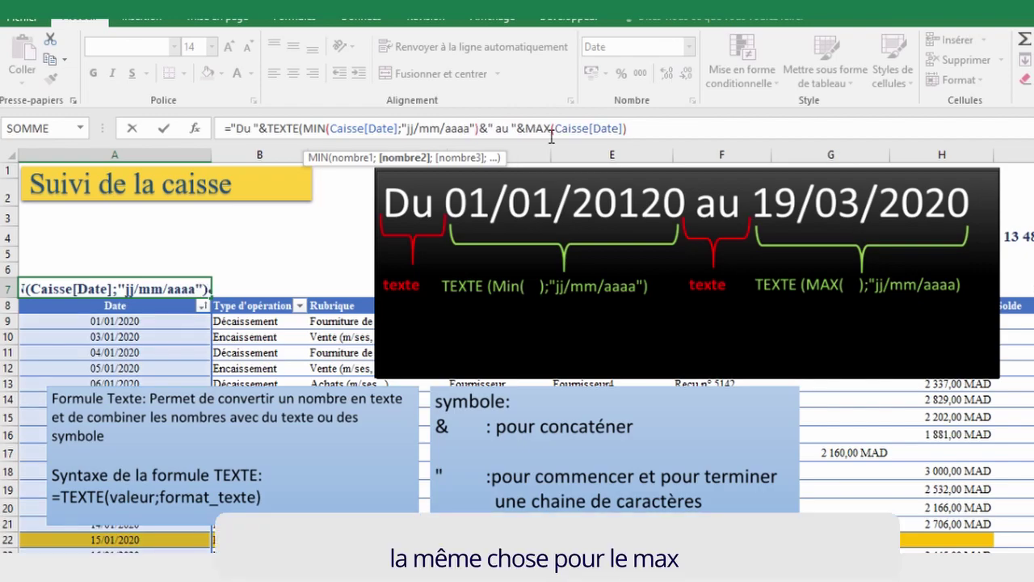
Step: Insert TEXTE before MAX(Caisse[Date]) and add the "jj/mm/aaaa" format argument
click(524, 127)
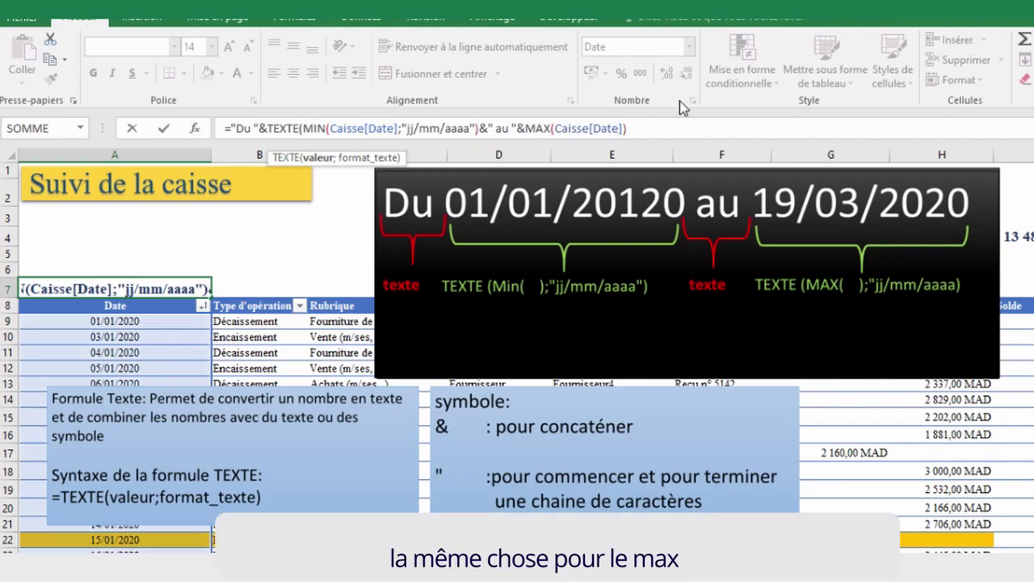
text(Tex)
key(Tab)
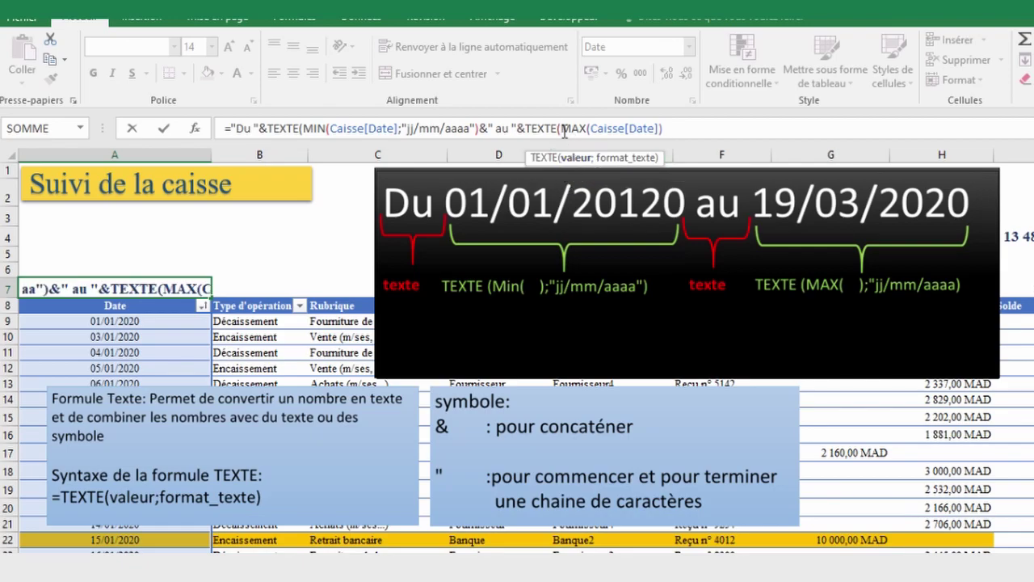
key(End)
text(;")
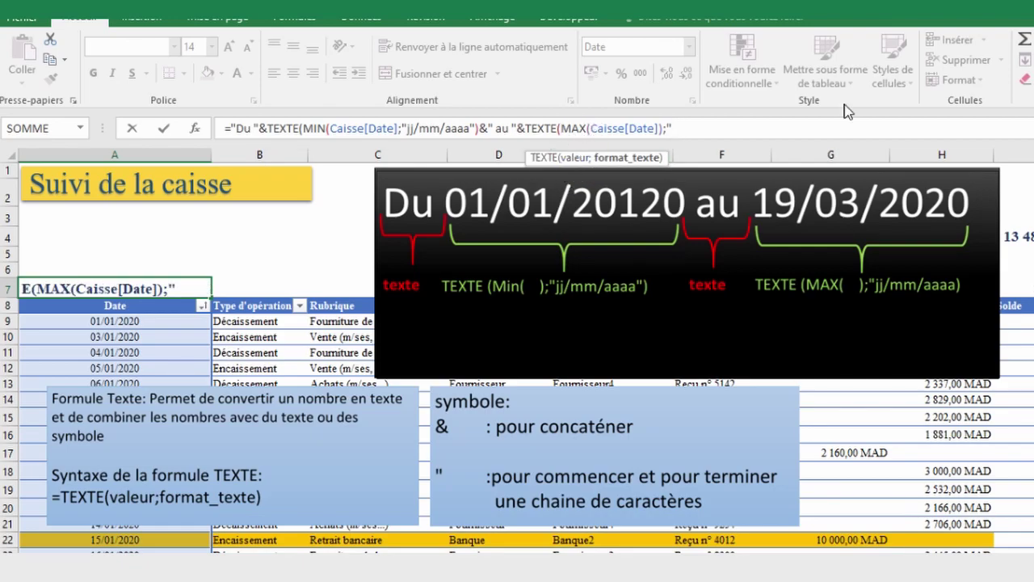
text(jj/)
text(mm/)
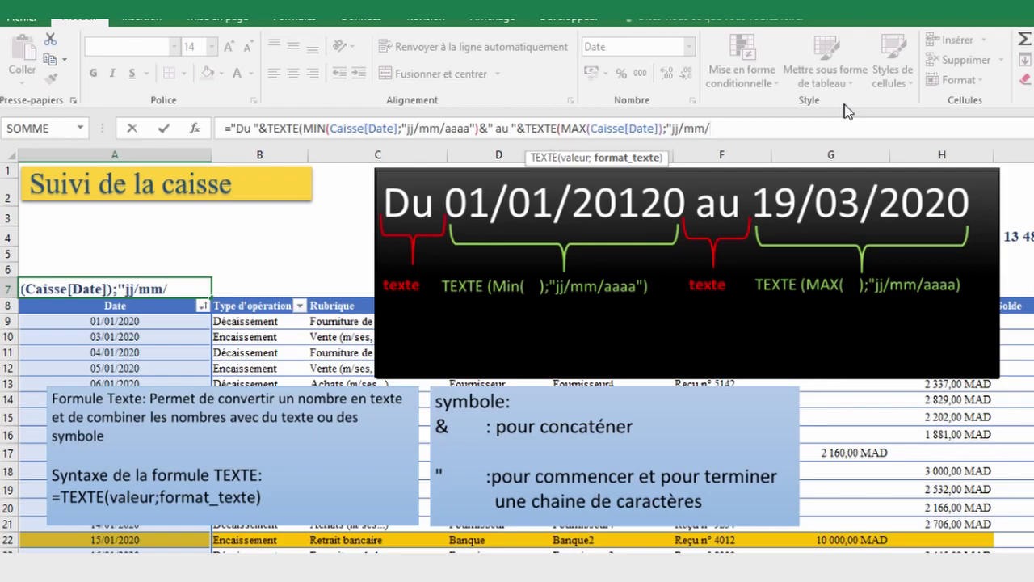
text(a)
text(a)
text(aa)
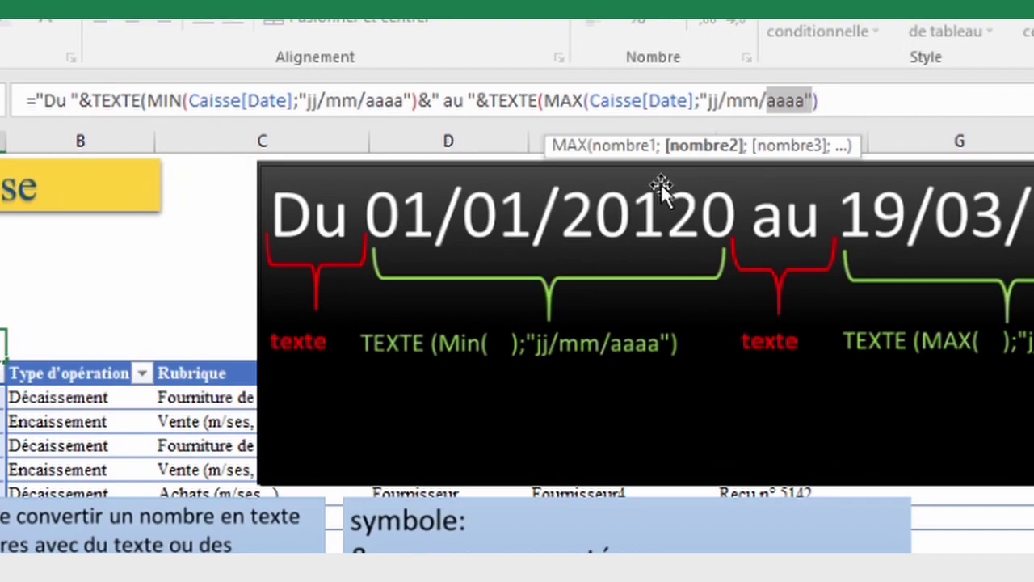
Step: Close both TEXTE parentheses and commit the formula, giving Du 01/01/2020 au 19/03/2020
click(697, 102)
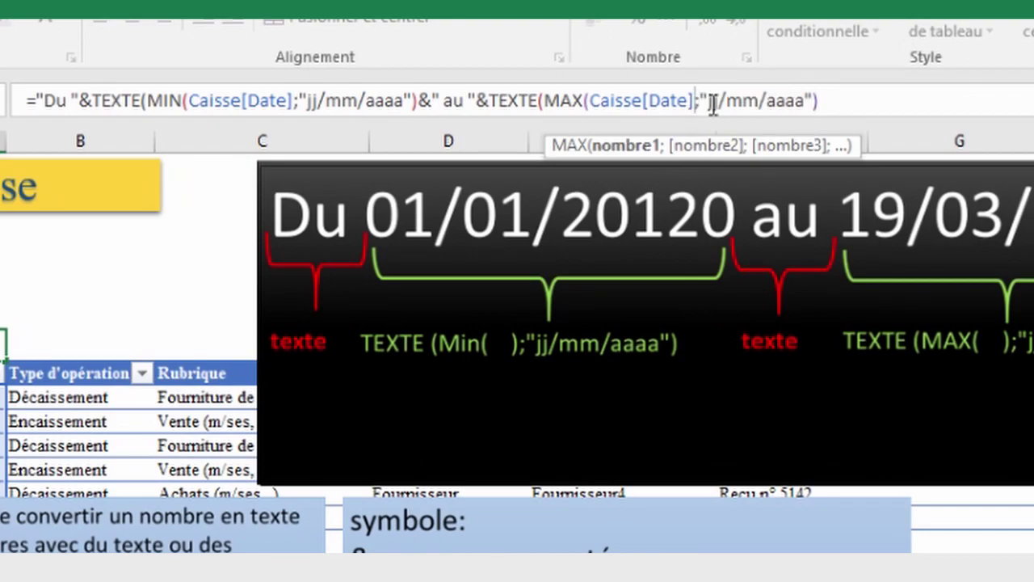
text())
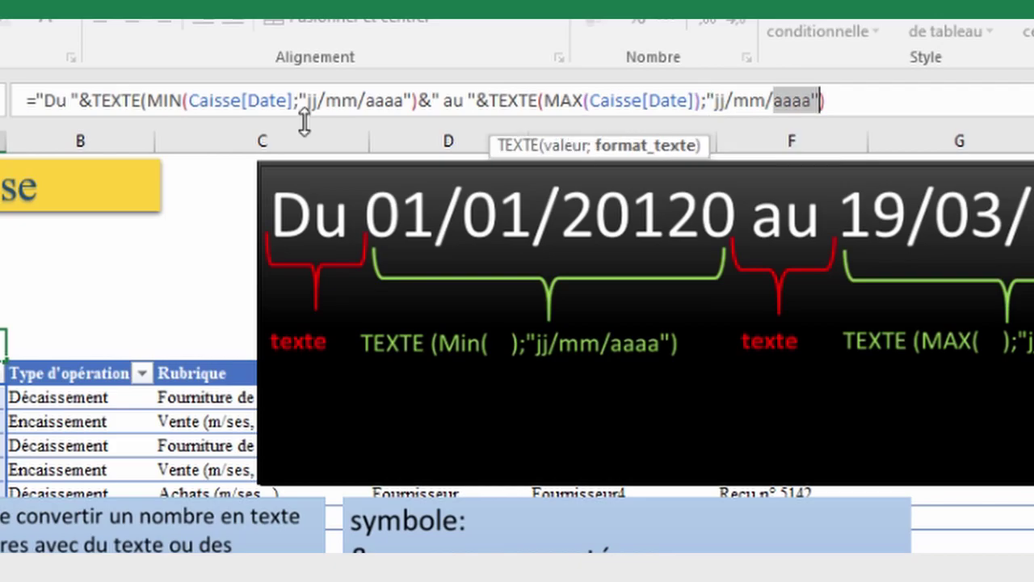
click(292, 100)
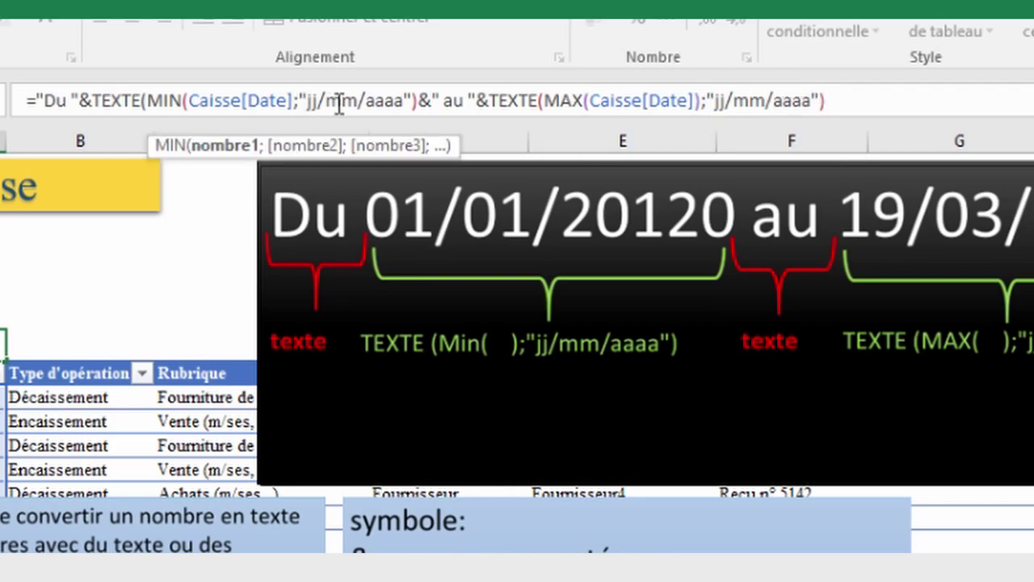
text())
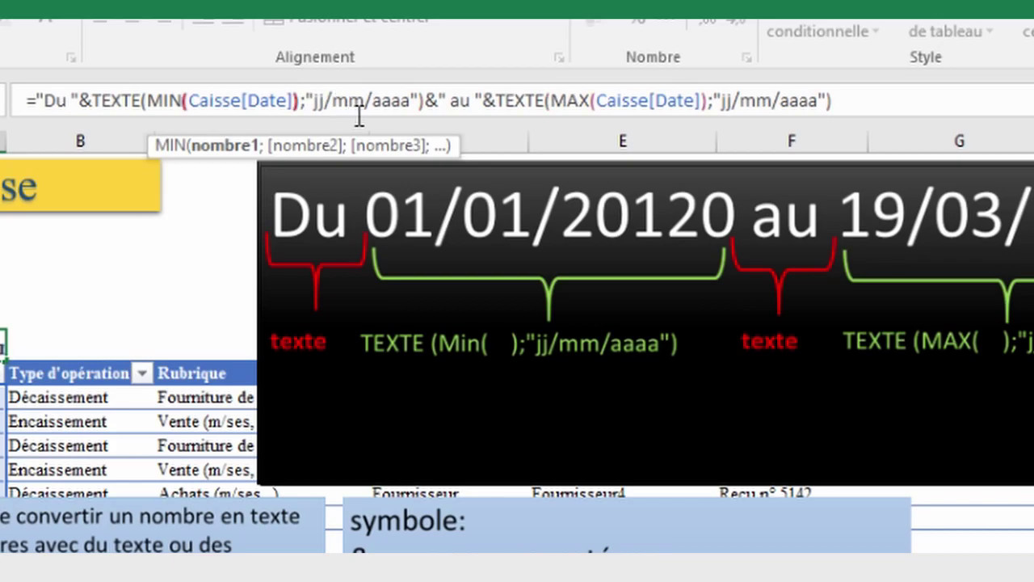
click(875, 100)
key(Return)
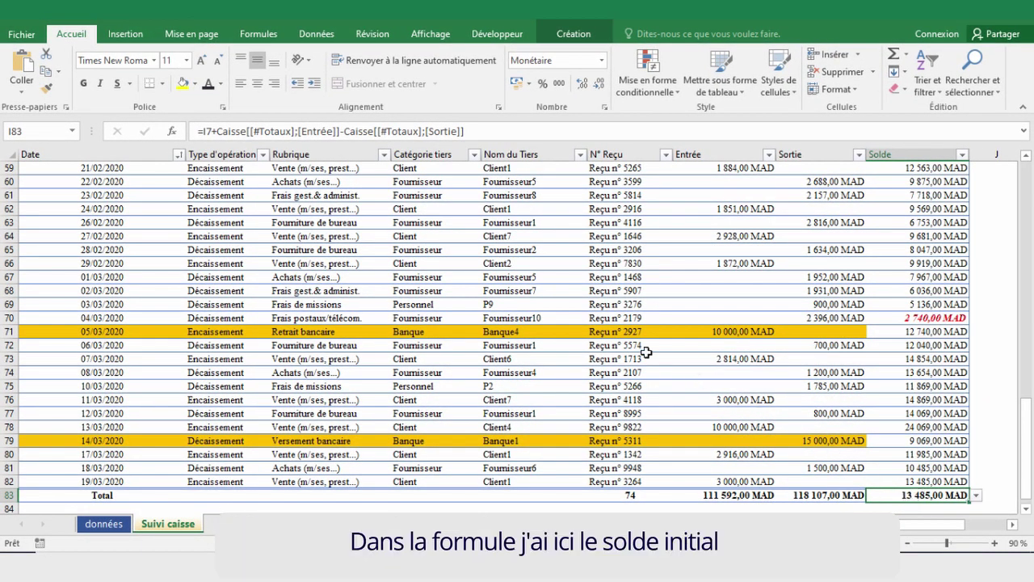
Step: Make the I7 reference absolute ($I$7) in I83's Solde formula, total staying 13 485,00 MAD
click(203, 130)
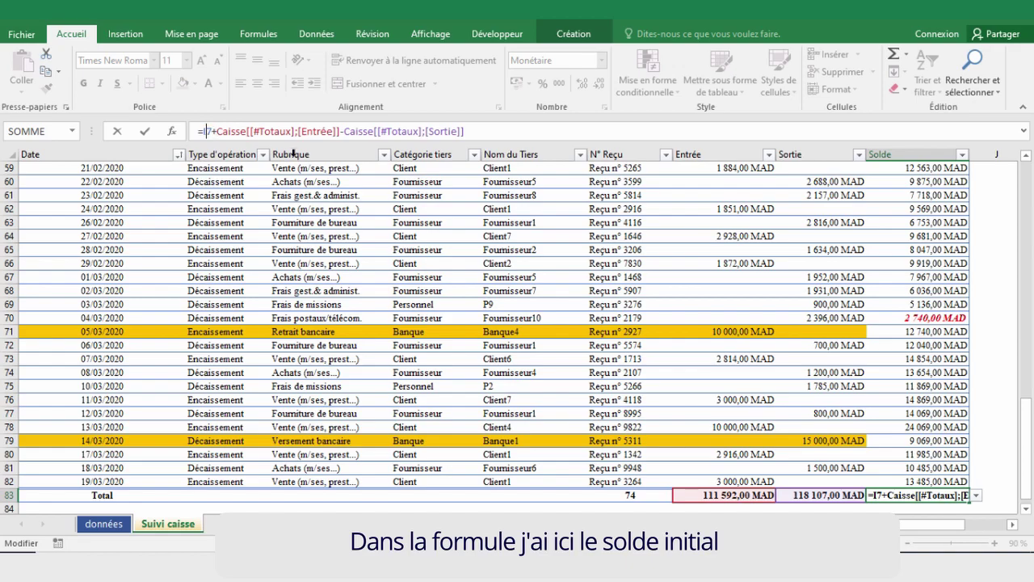
drag(1029, 400, 1029, 174)
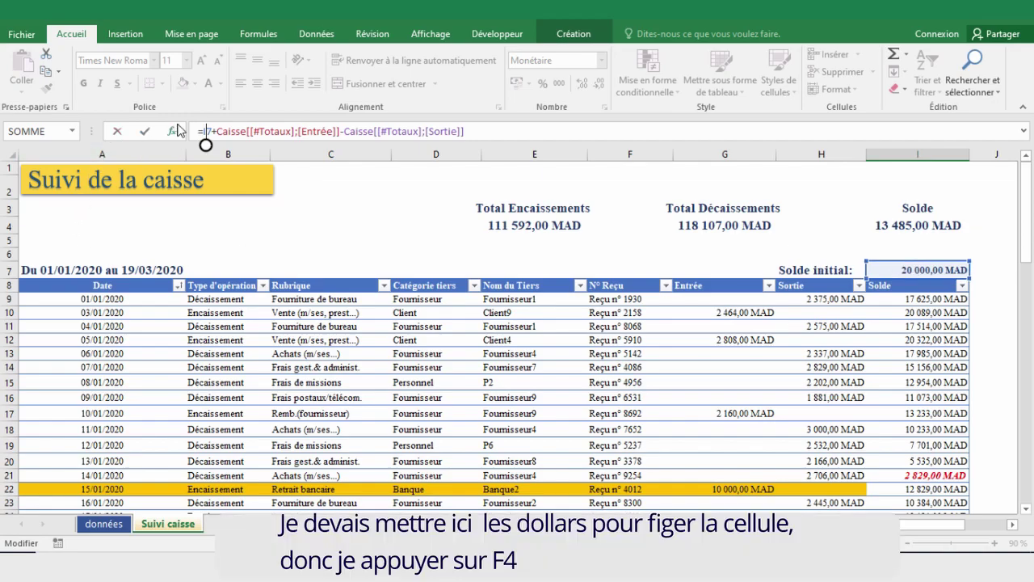
click(207, 129)
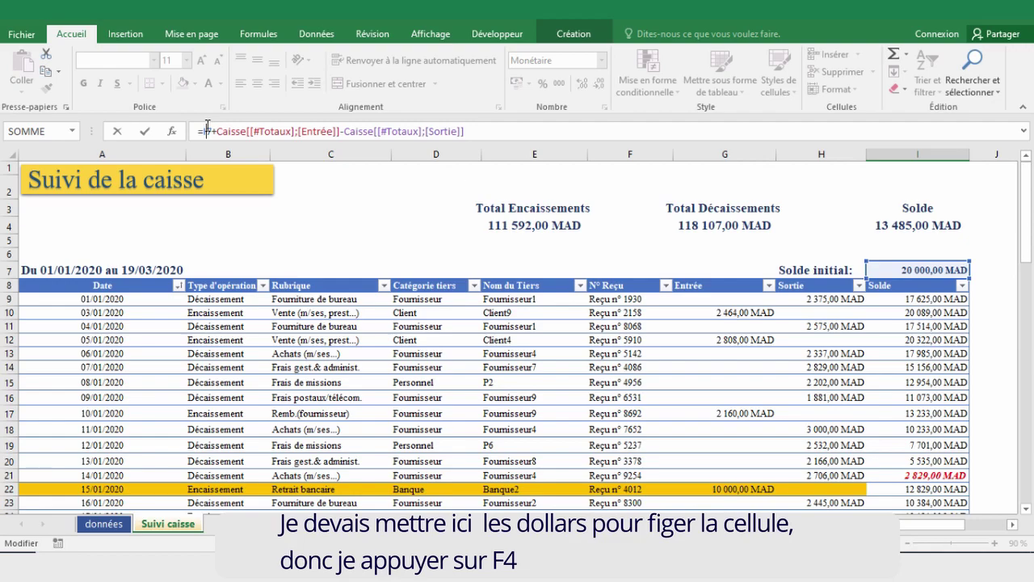
key(F4)
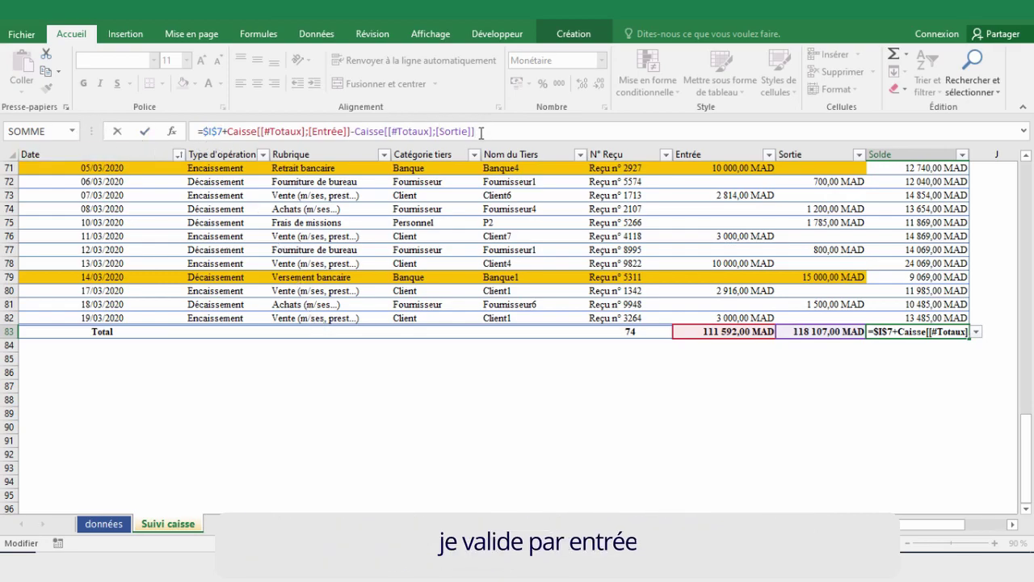
key(Return)
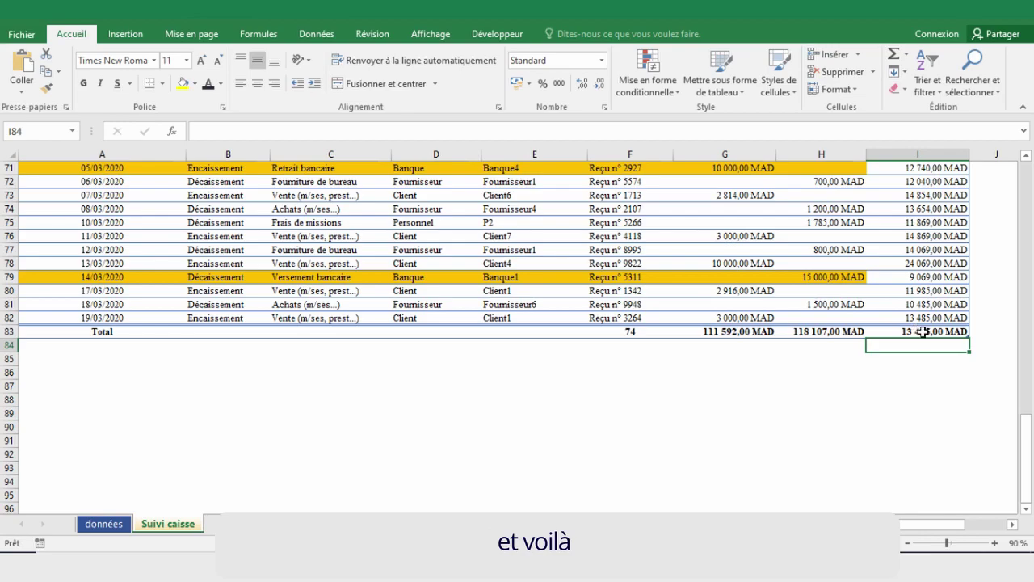
click(892, 330)
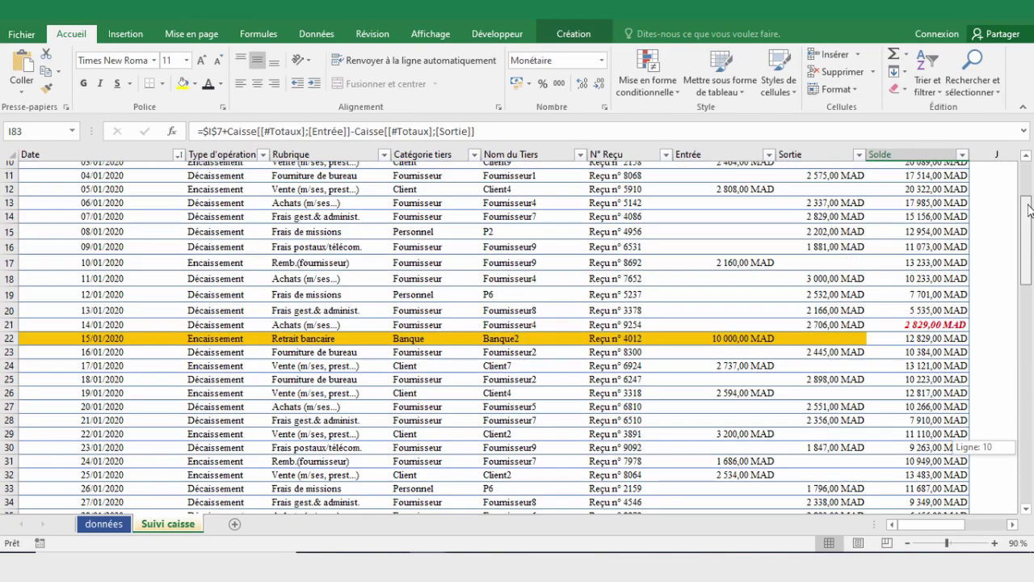
drag(1030, 453, 1026, 194)
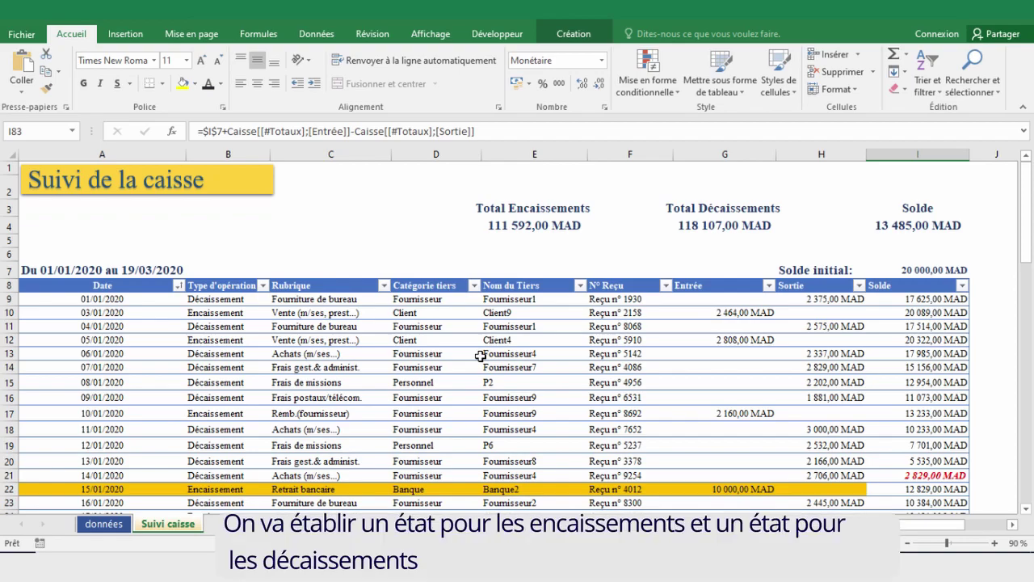
Step: Create a pivot table from the Caisse table on a new worksheet
click(417, 356)
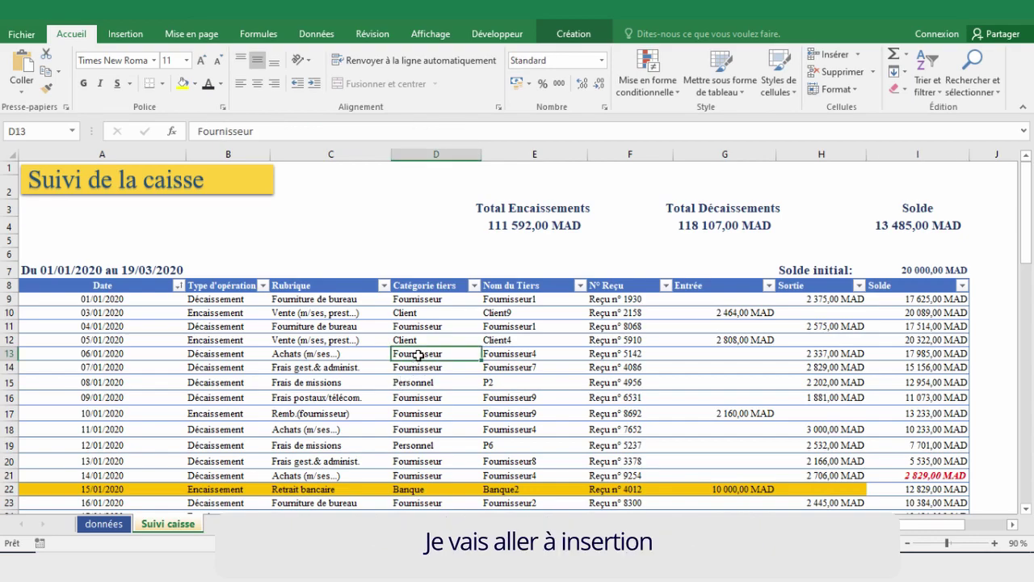
click(125, 34)
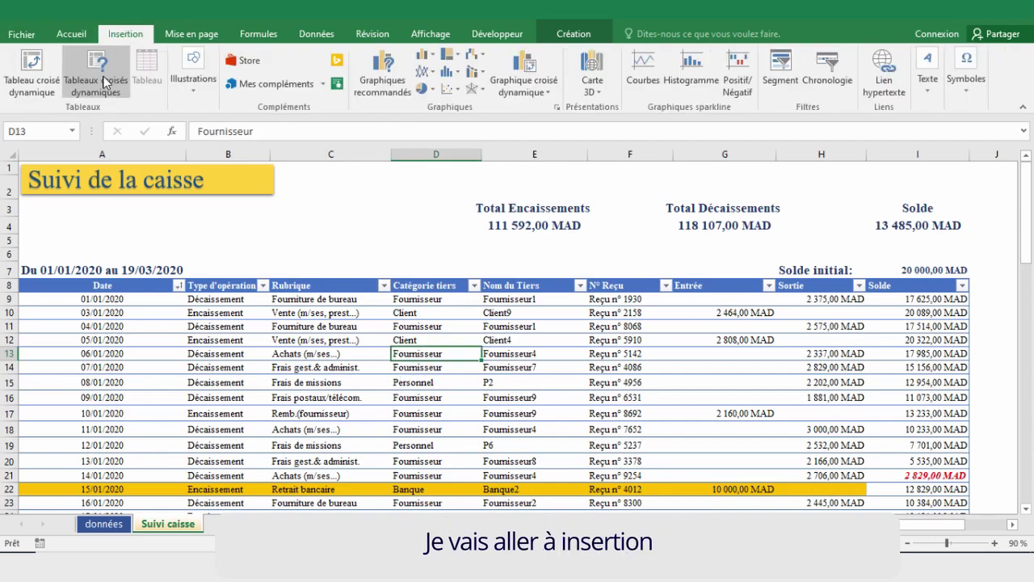
click(32, 79)
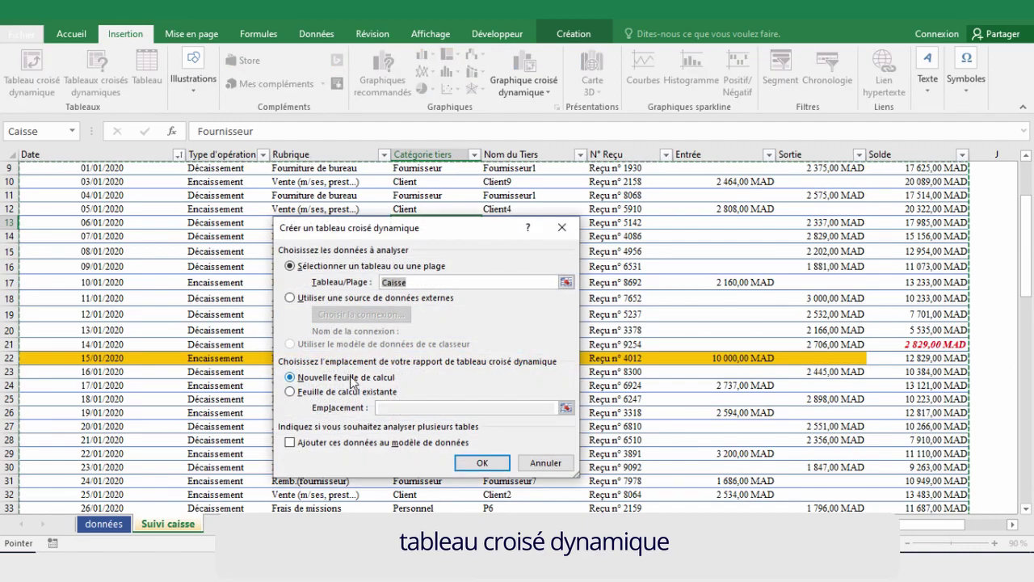
click(480, 464)
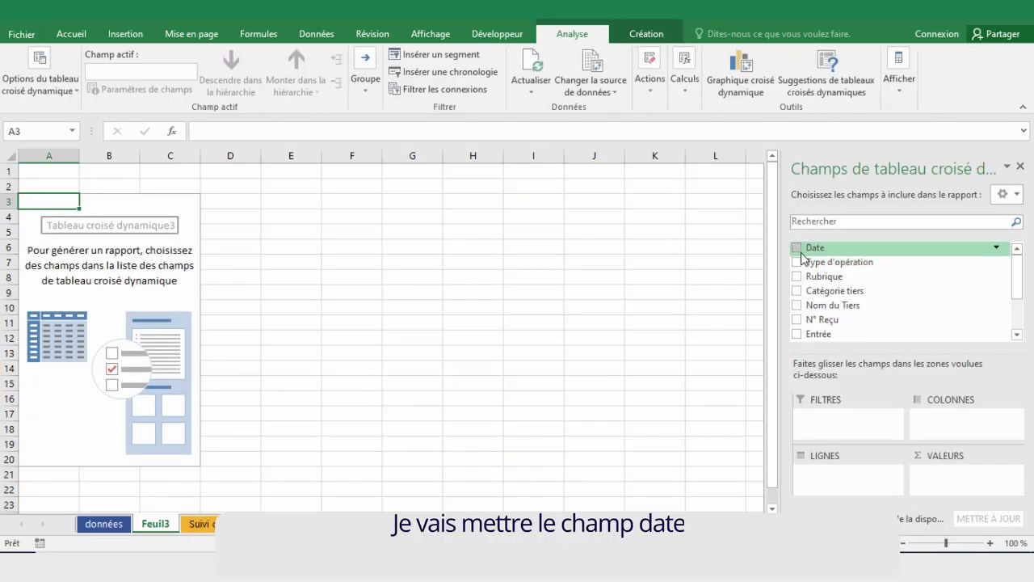
Step: Add Date, Catégorie tiers, Nom du Tiers, Rubrique and N° Reçu as rows, with Entrée as values
click(800, 252)
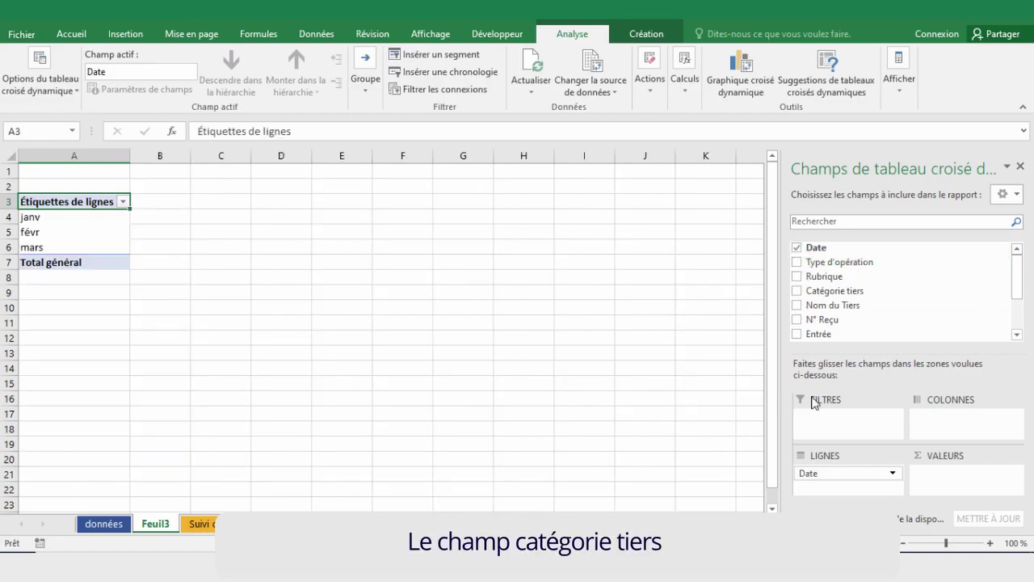
click(797, 291)
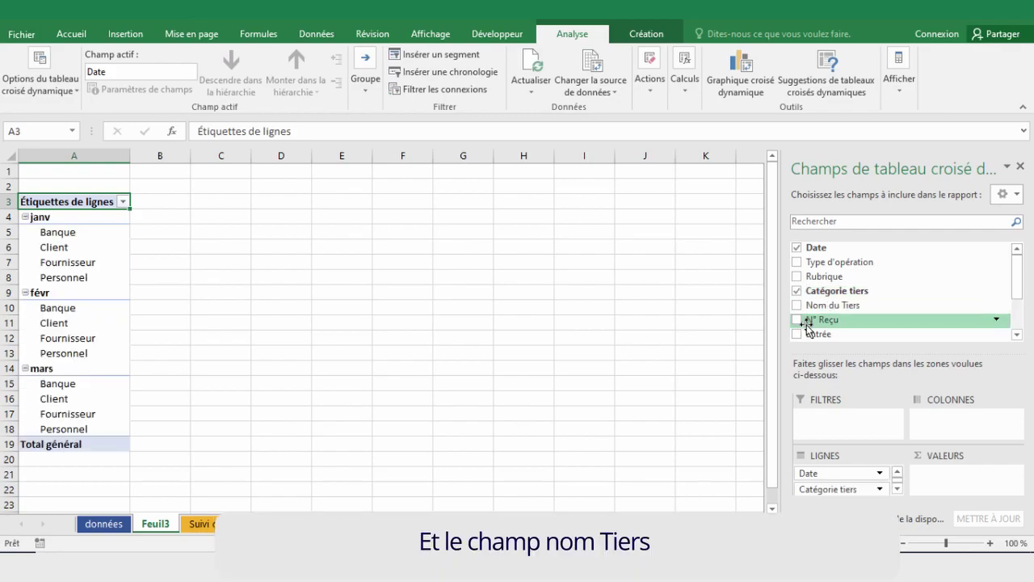
click(797, 306)
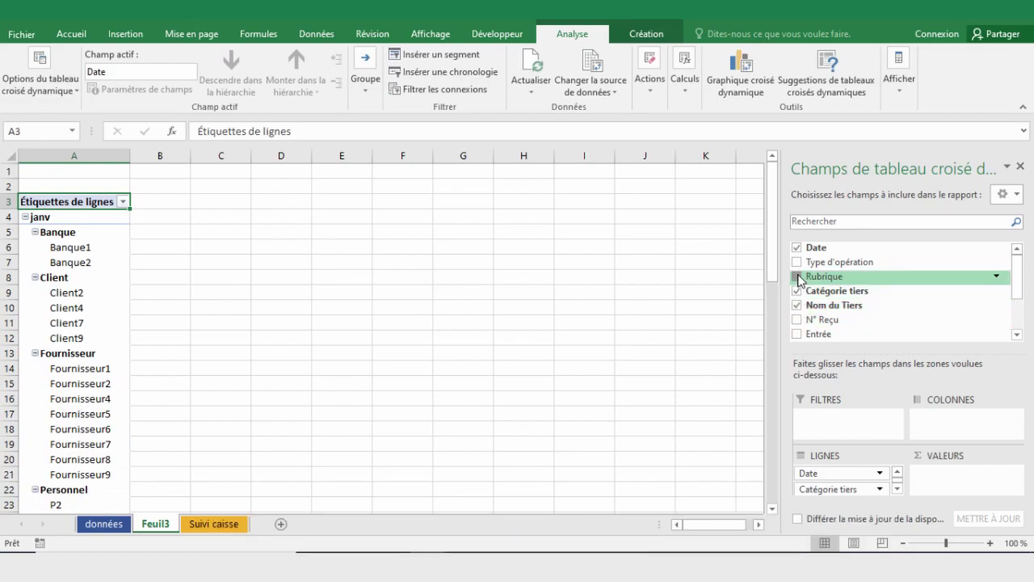
click(797, 276)
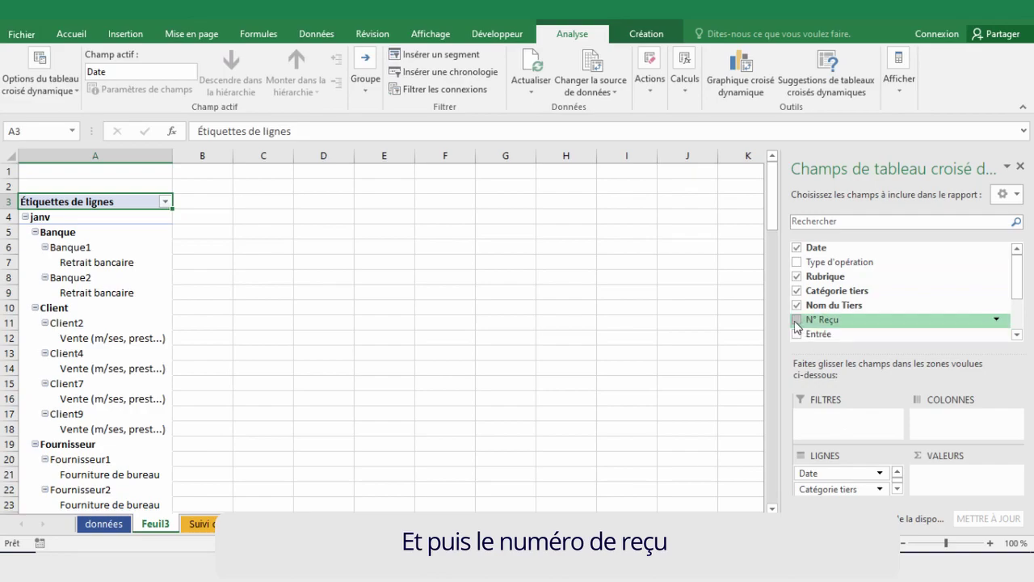
click(795, 321)
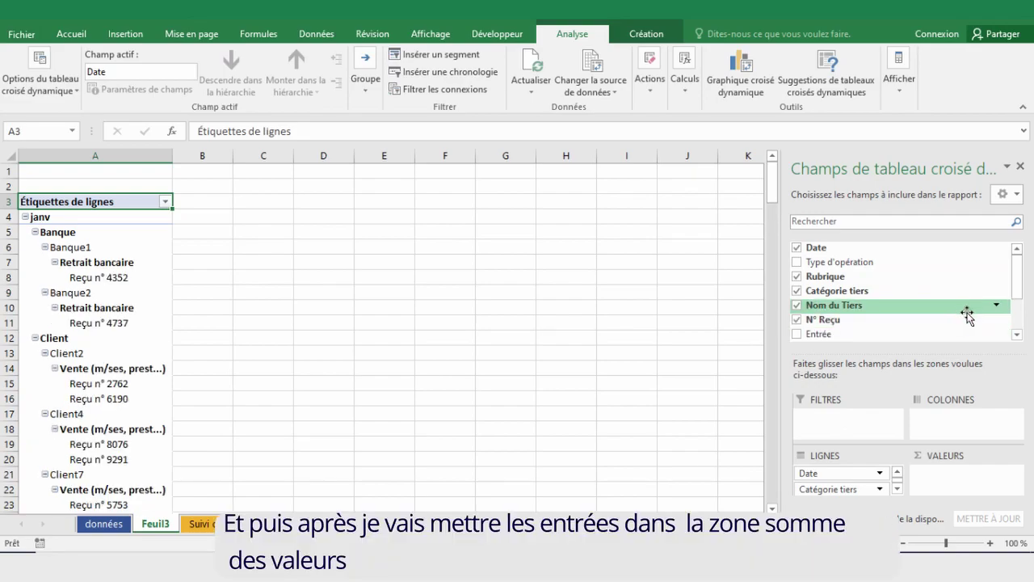
drag(819, 333, 946, 483)
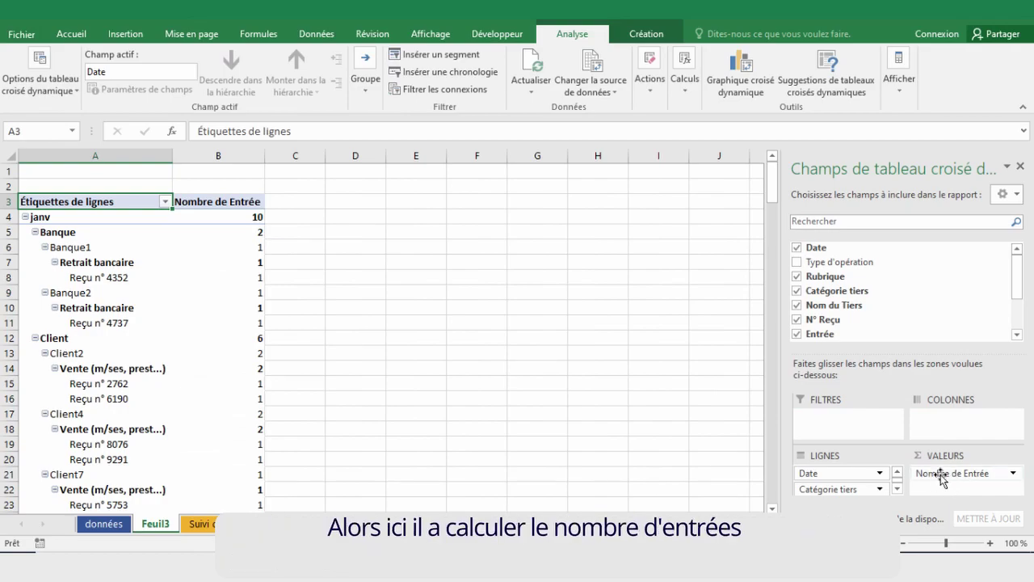
click(943, 475)
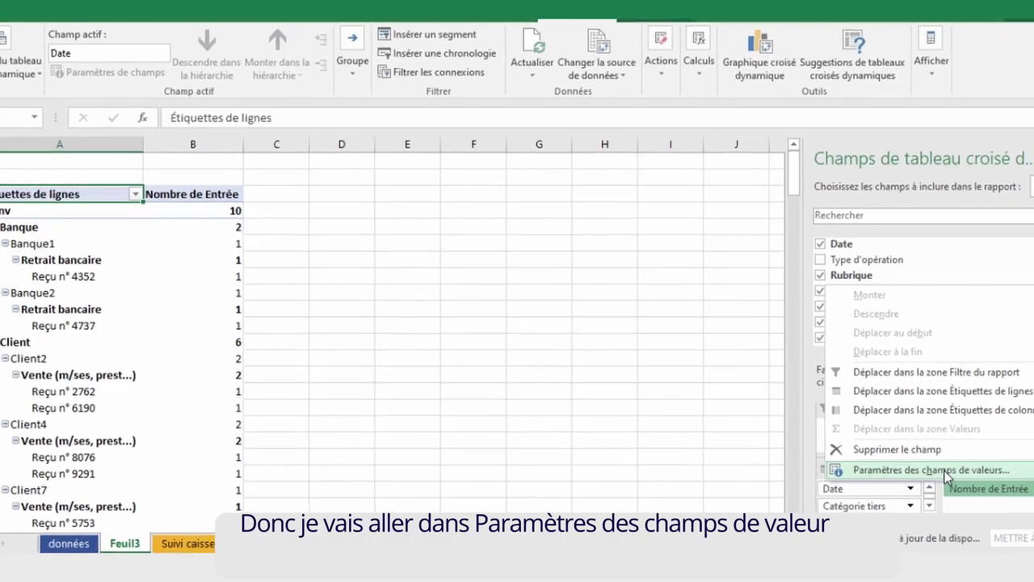
Step: Summarize Entrée as Somme, formatted as Nombre with thousands separator and 2 decimals
click(900, 456)
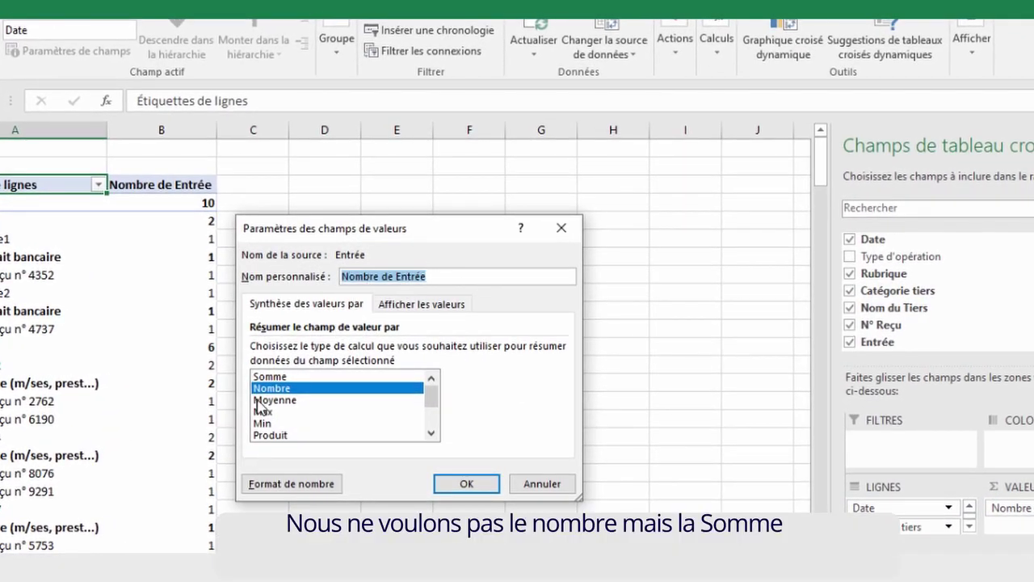
click(270, 377)
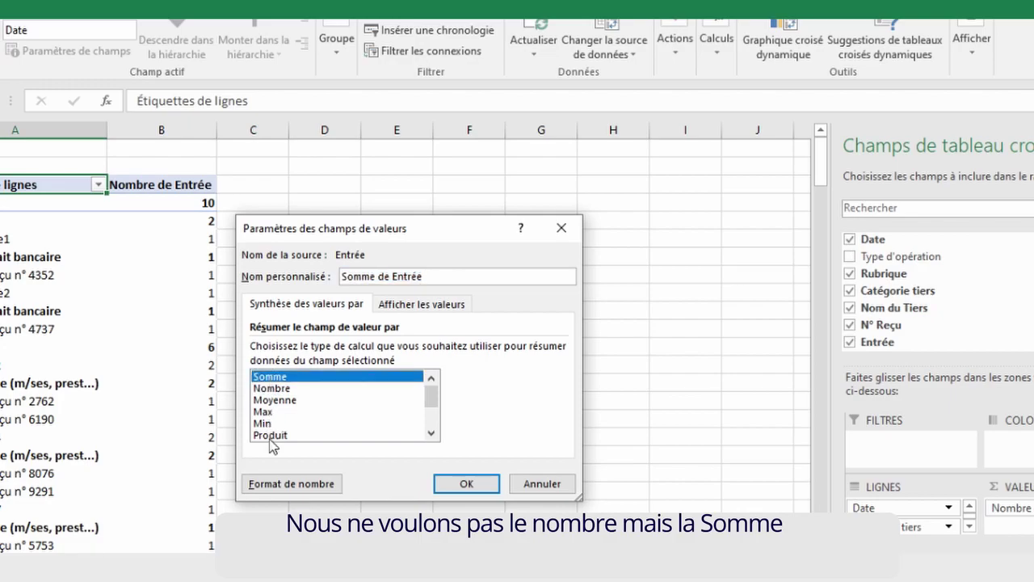
click(287, 485)
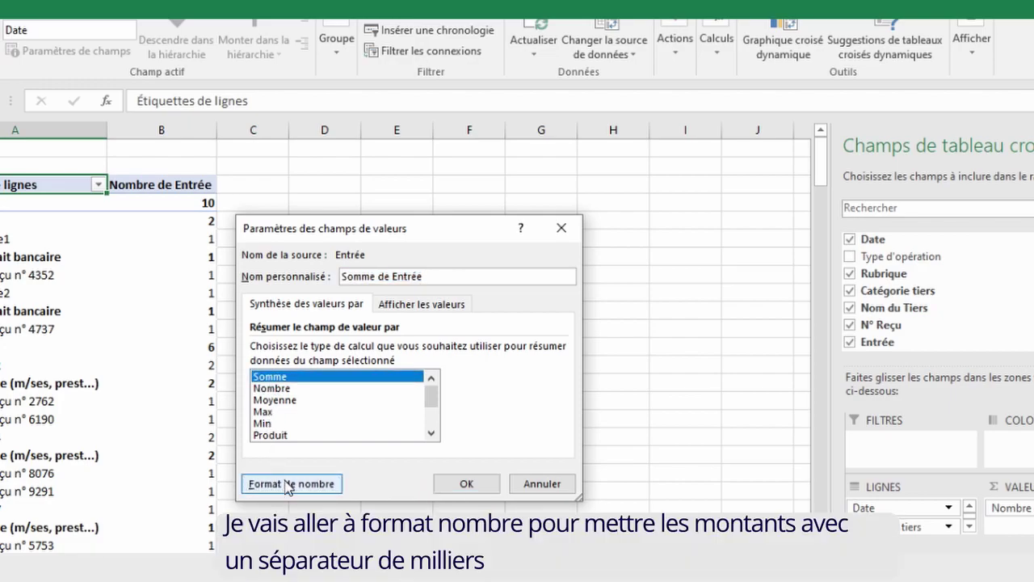
click(193, 244)
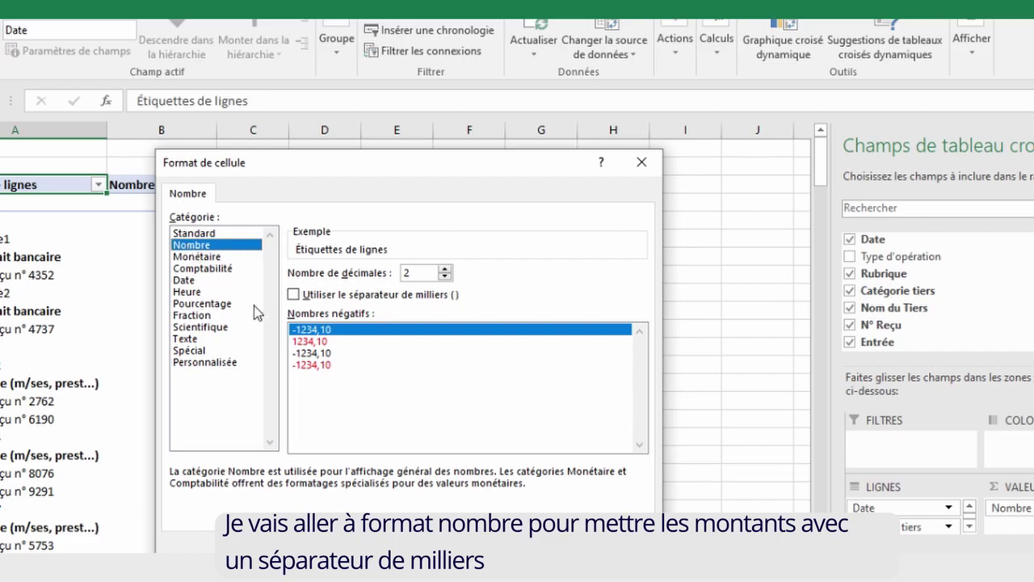
click(293, 294)
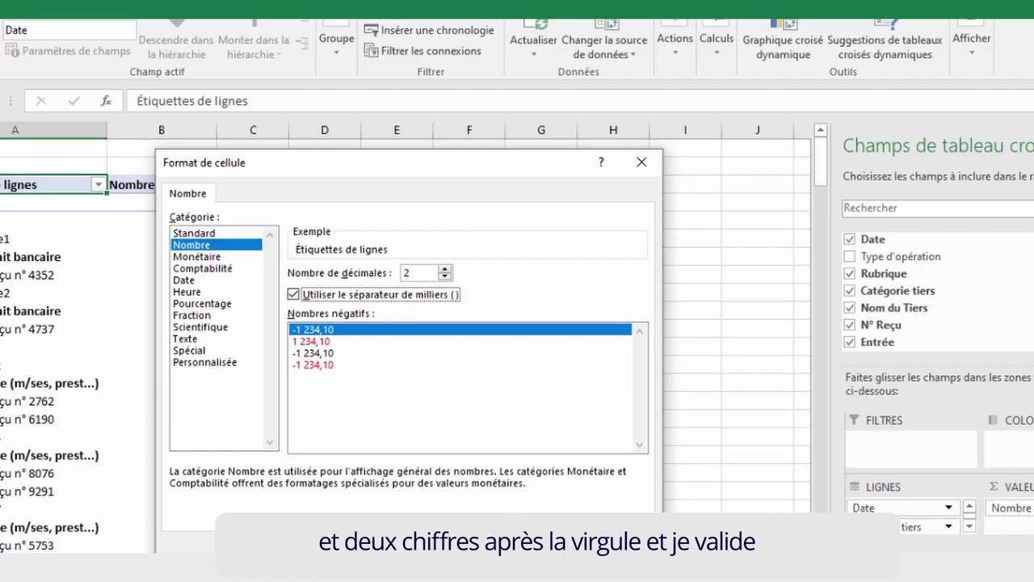
click(557, 545)
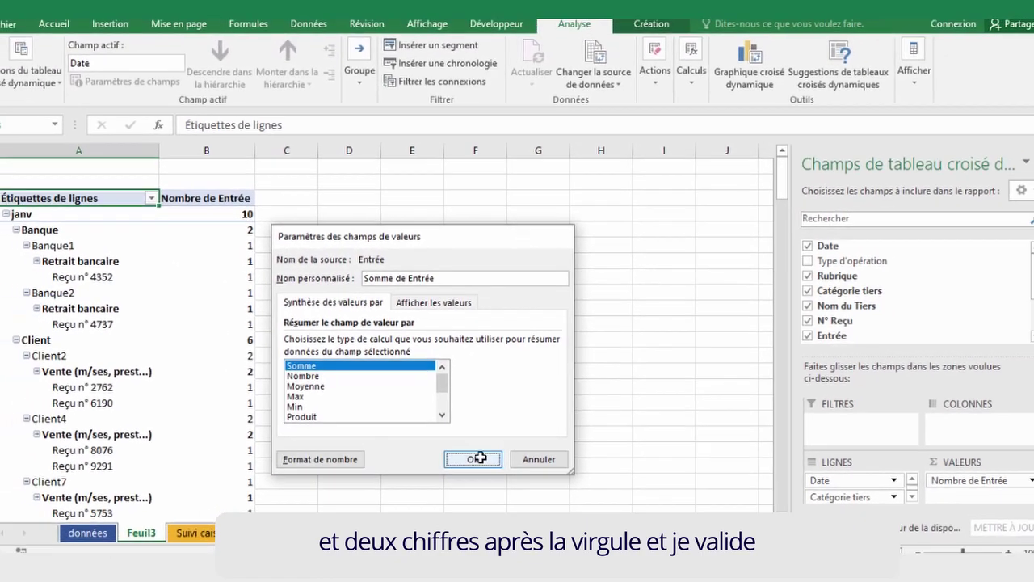
click(479, 458)
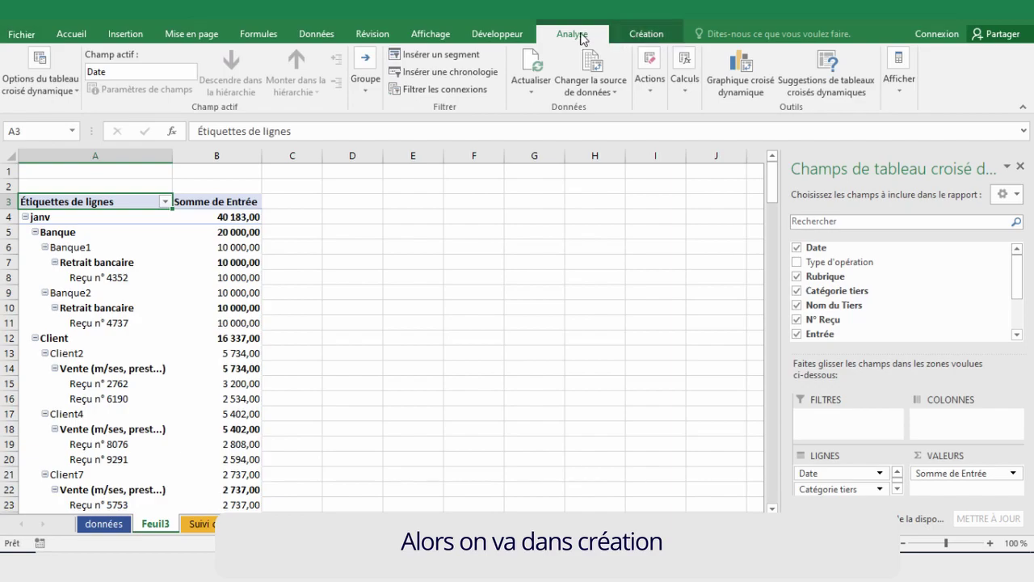
Step: Switch the pivot's report layout to tabular form
click(656, 38)
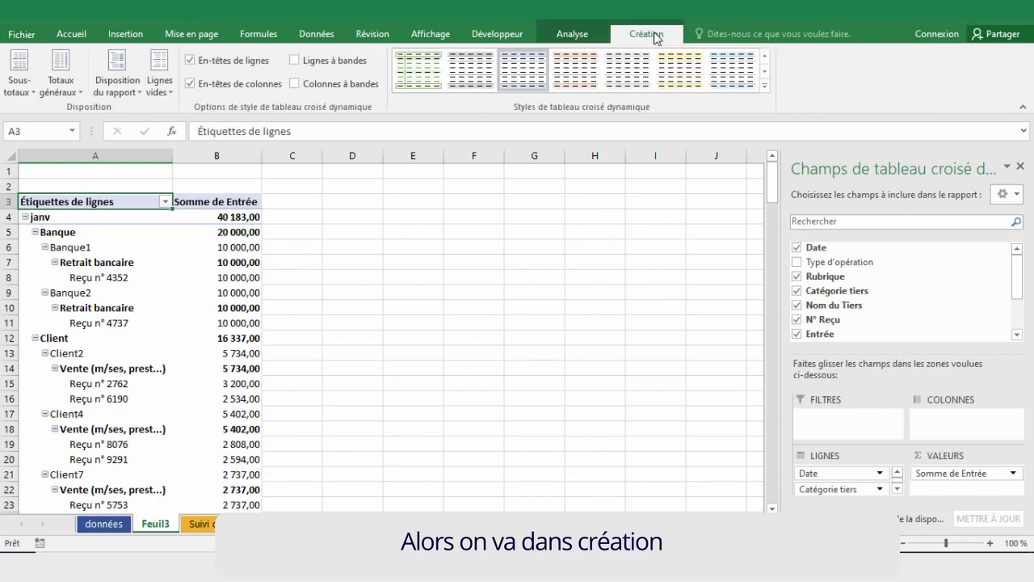
click(118, 65)
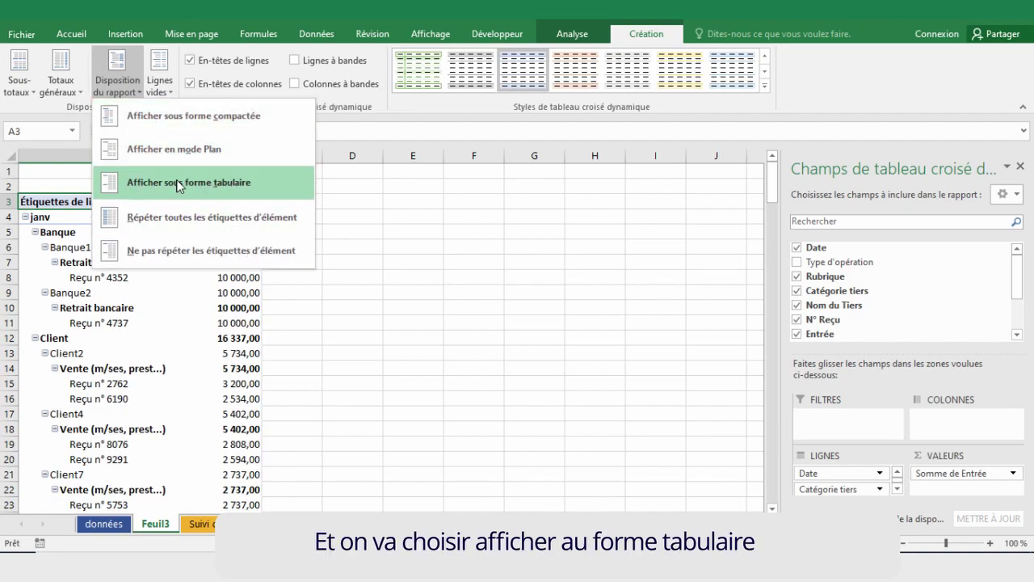
click(179, 186)
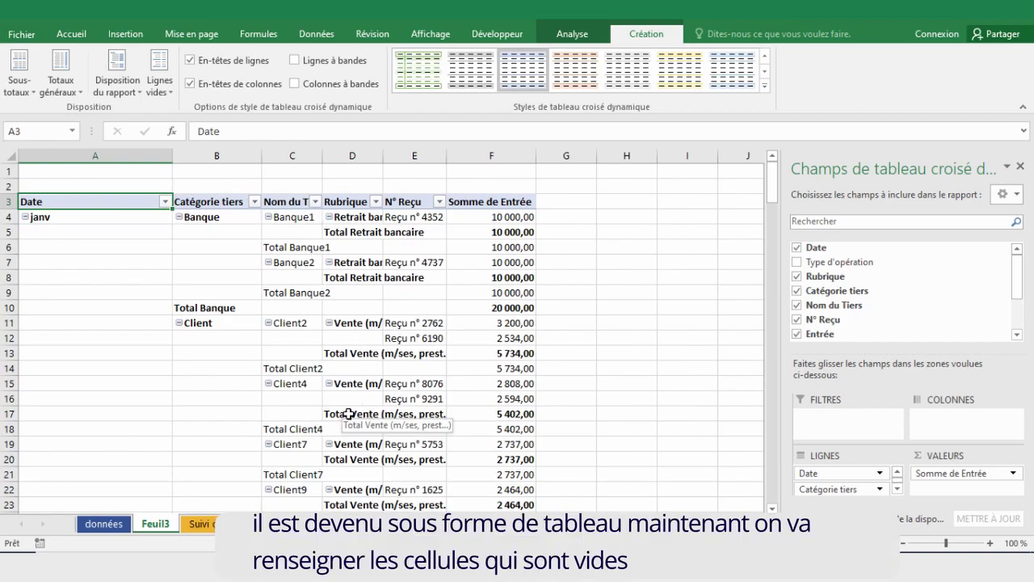
scroll(102, 348, down, 20)
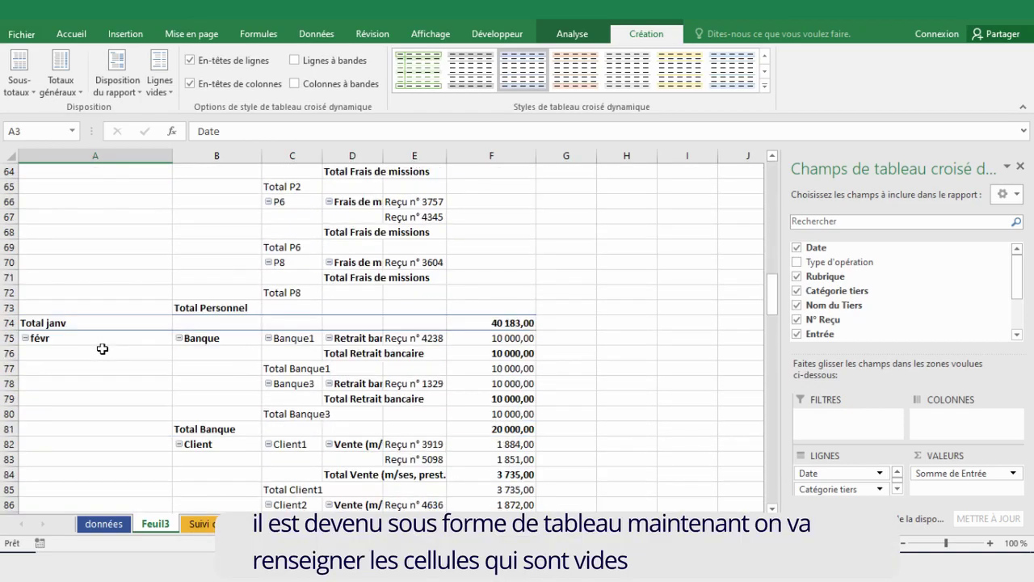
scroll(102, 349, up, 2)
scroll(102, 348, up, 19)
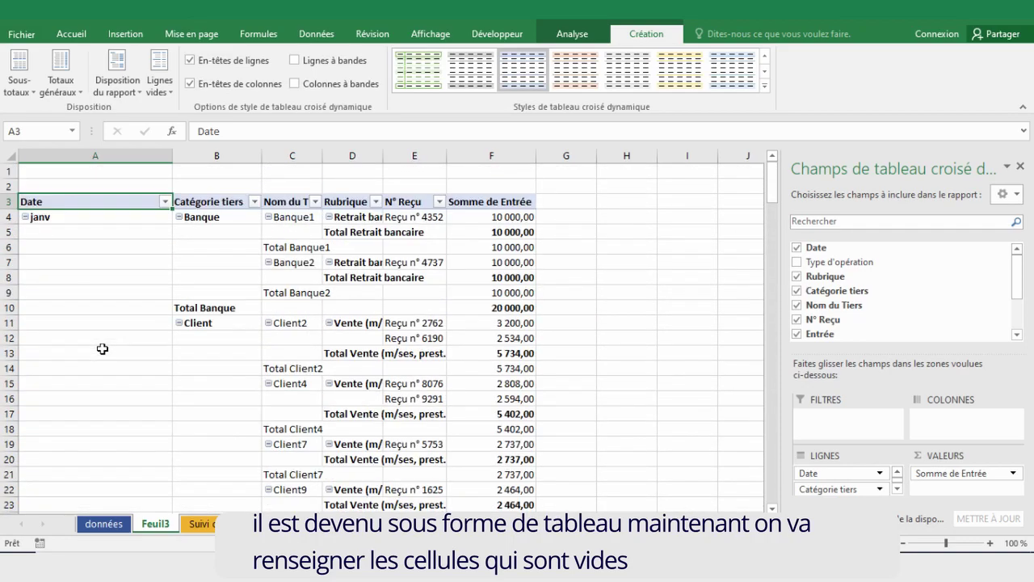
Step: Repeat all item labels on every row of the pivot
click(91, 232)
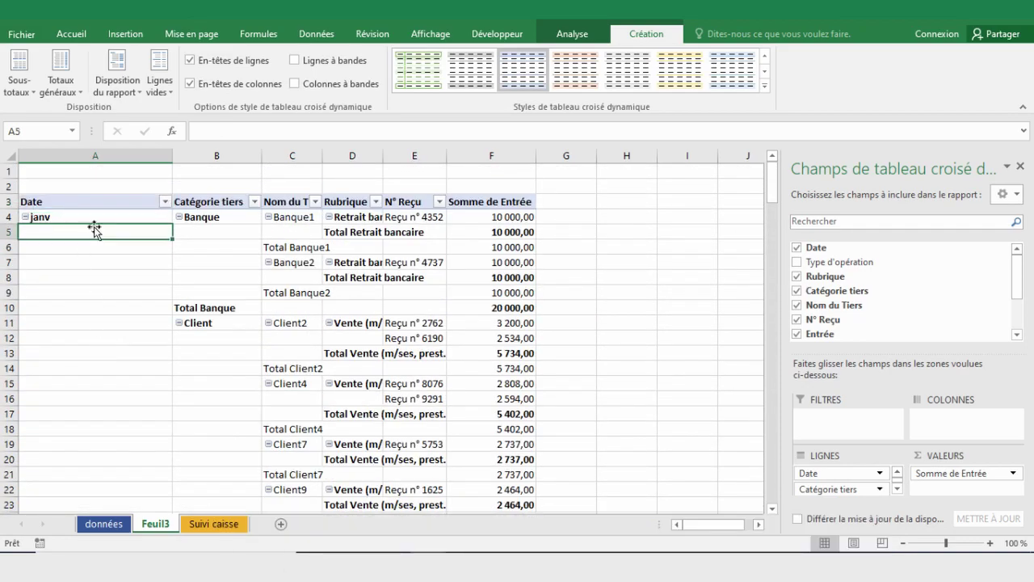
click(127, 79)
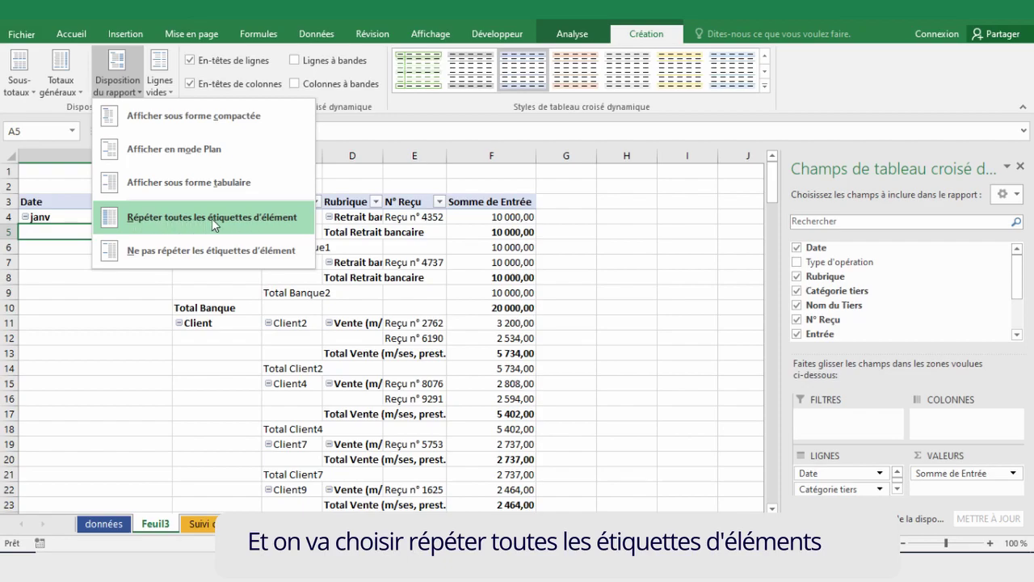
click(212, 218)
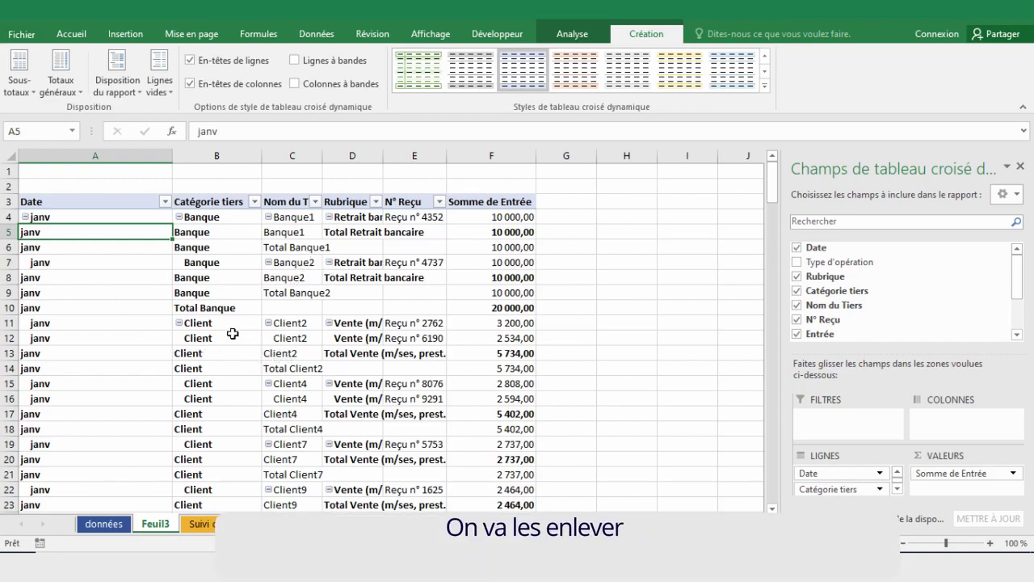
Step: Hide all pivot subtotals and widen columns C, D and E to show full labels
click(24, 76)
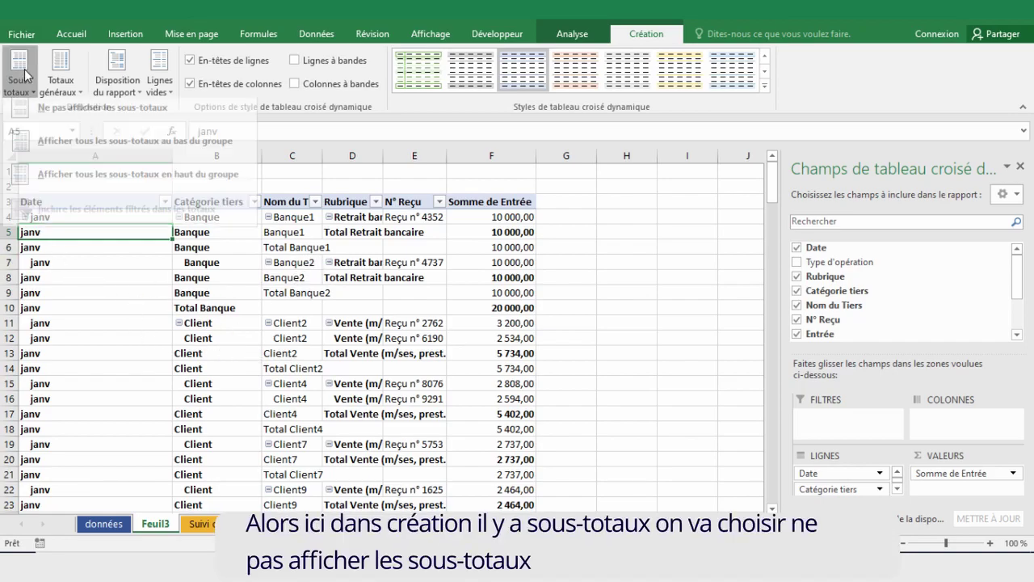
click(127, 118)
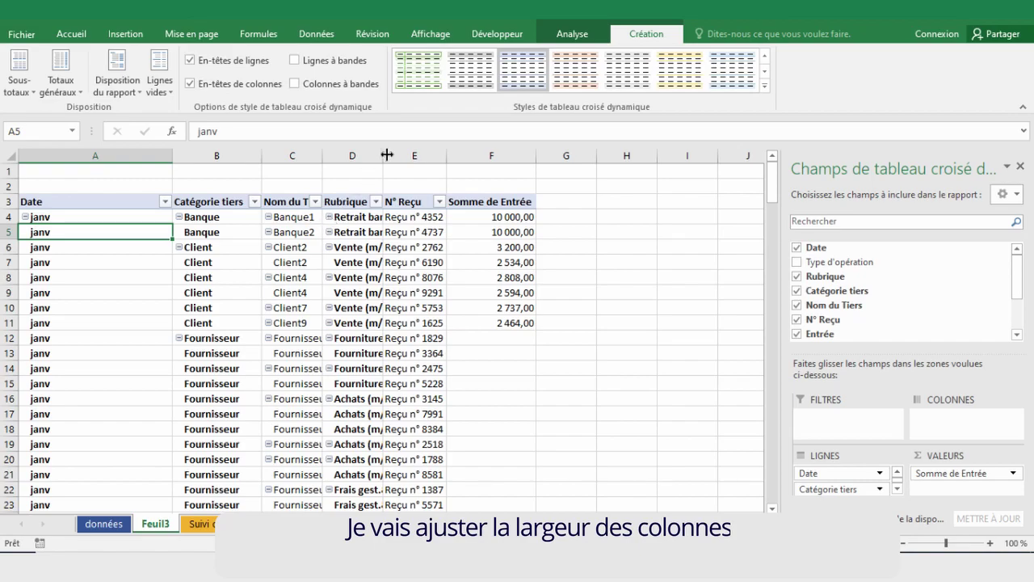
drag(383, 155, 459, 156)
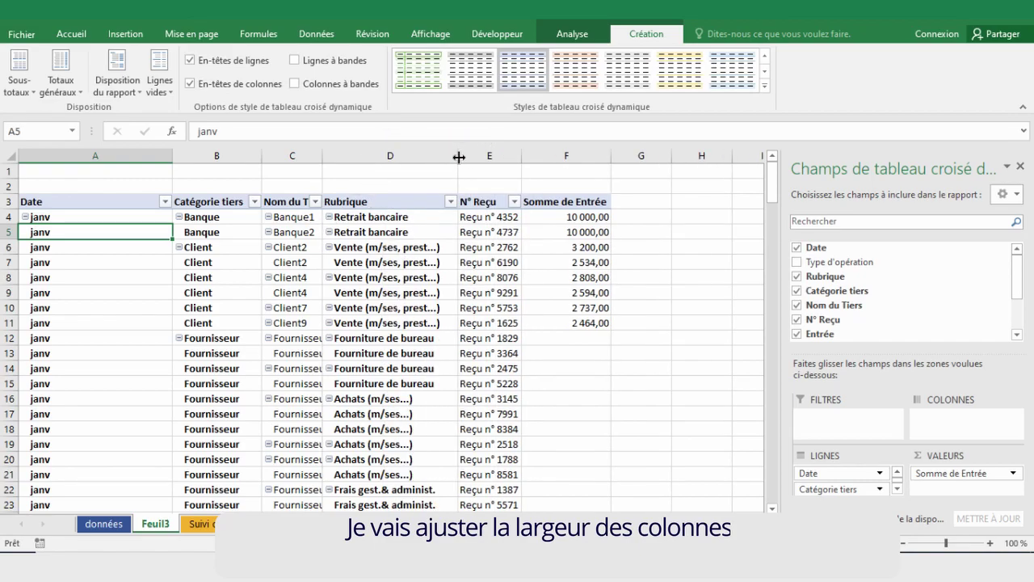
drag(521, 156, 533, 156)
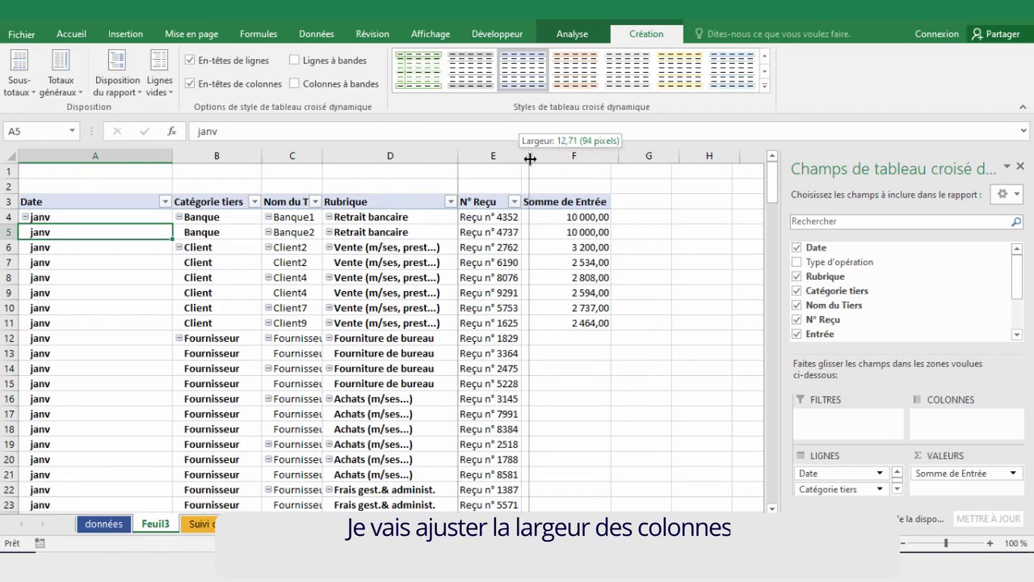
drag(458, 155, 461, 156)
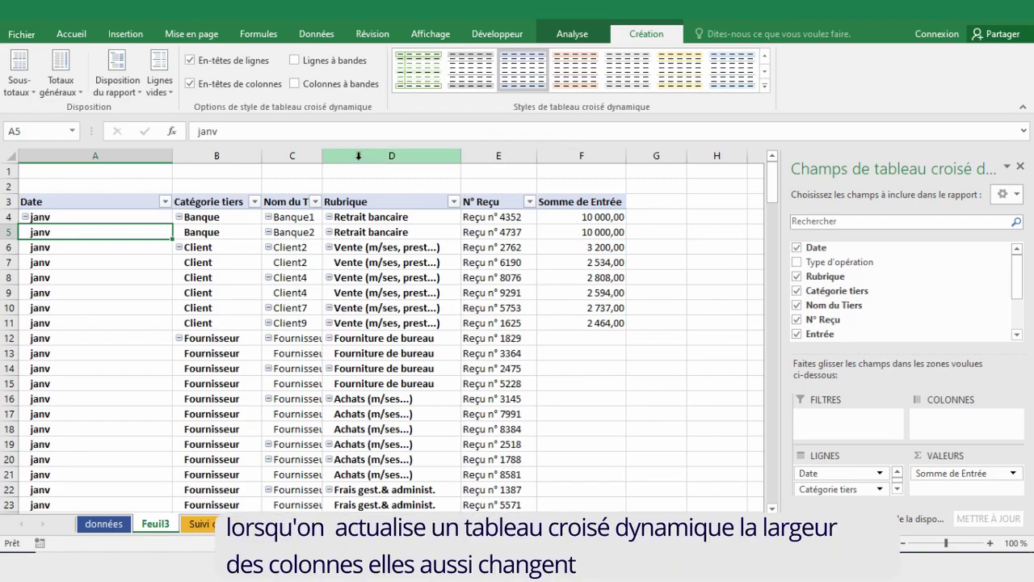
drag(330, 165, 356, 170)
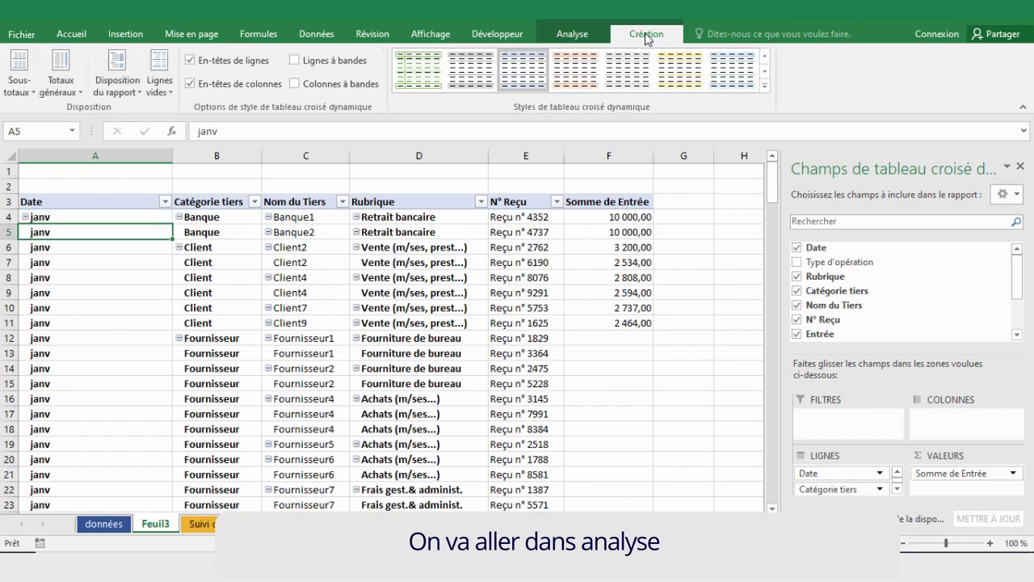
Step: Uncheck 'Autofit column widths on update' in the pivot table options
click(557, 32)
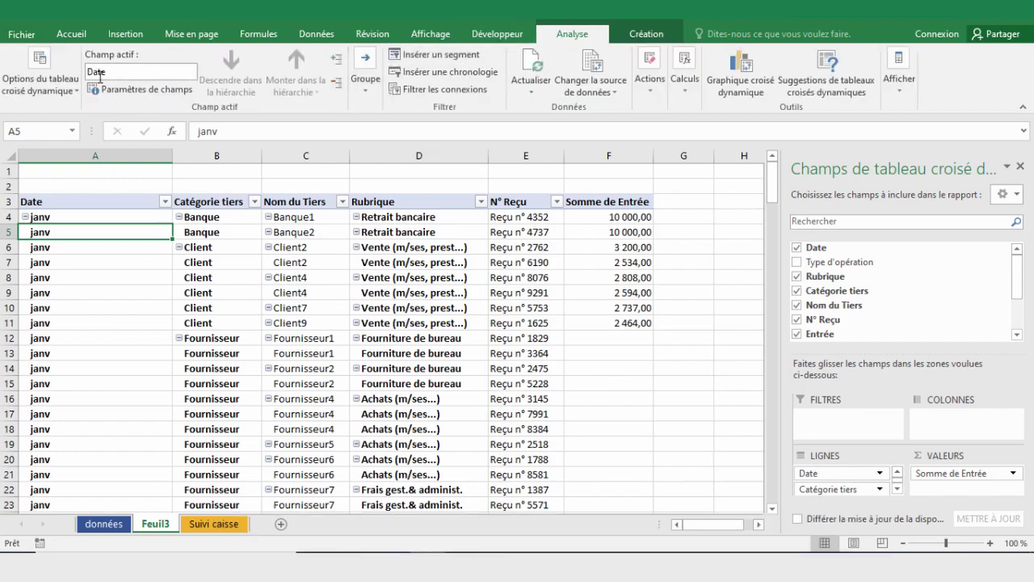
click(40, 68)
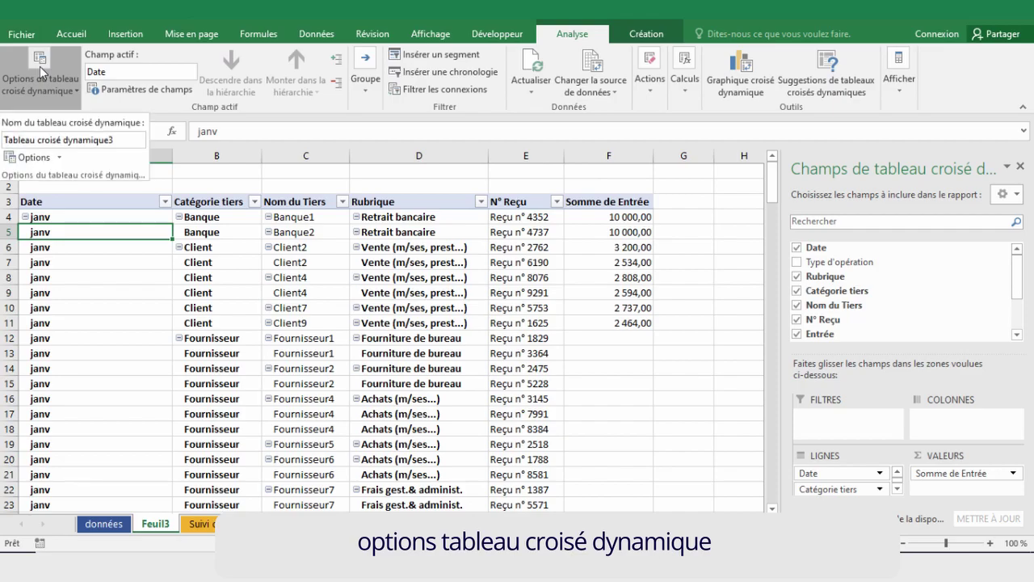
click(34, 156)
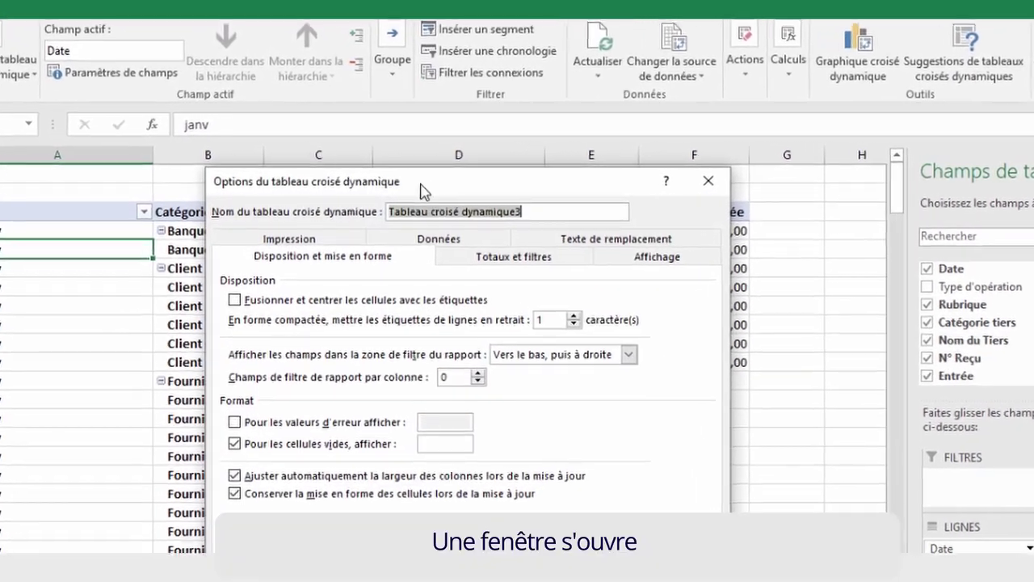
drag(423, 183, 493, 32)
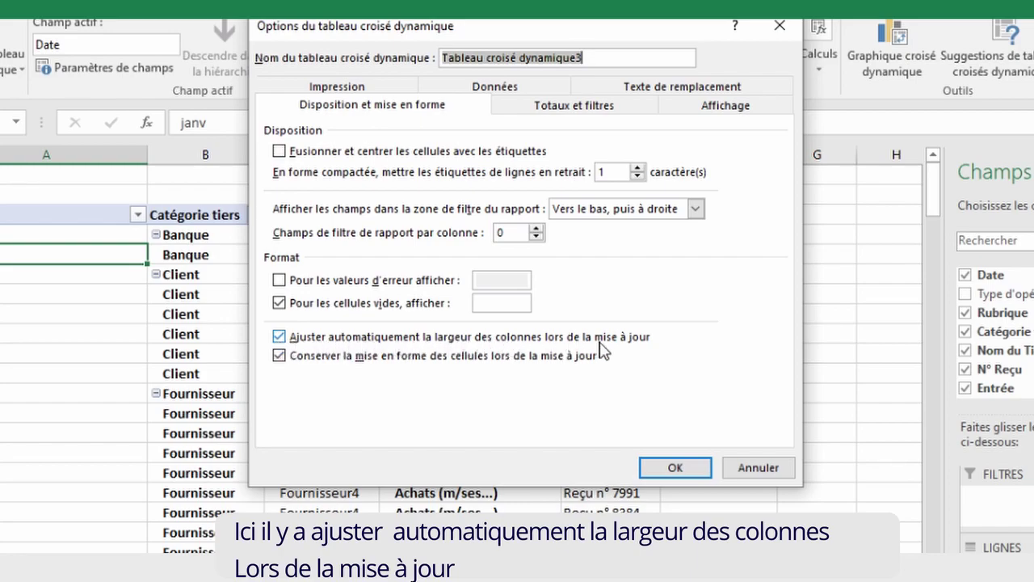
click(278, 336)
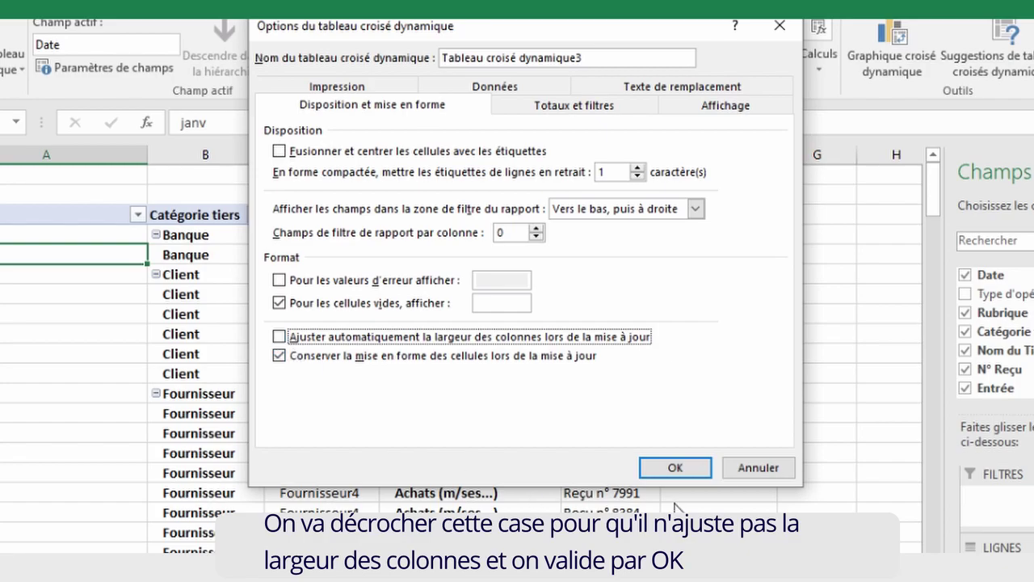
click(679, 470)
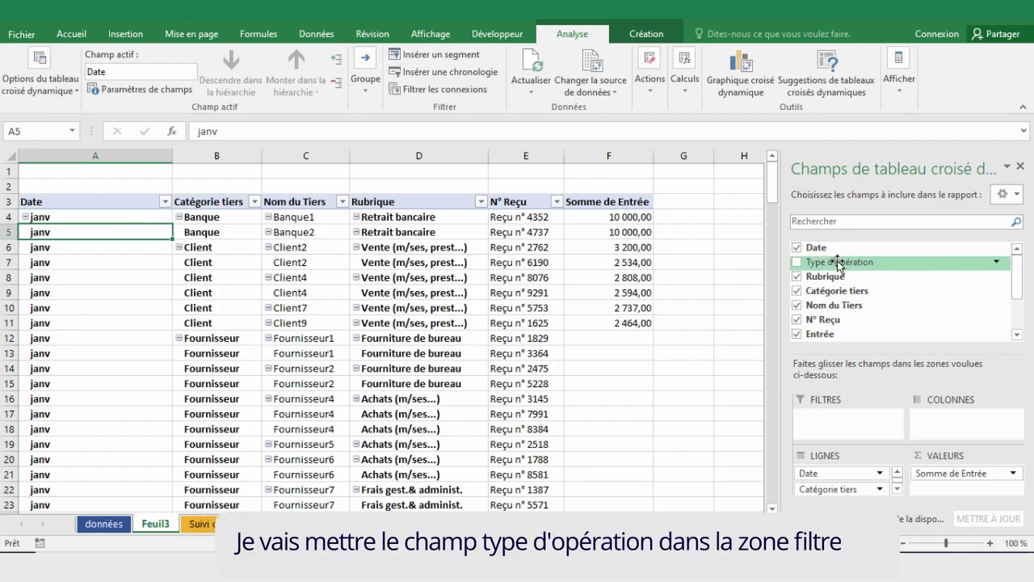
Step: Add Type d'opération as a report filter showing only Encaissement, excluding Décaissement
drag(838, 263, 838, 424)
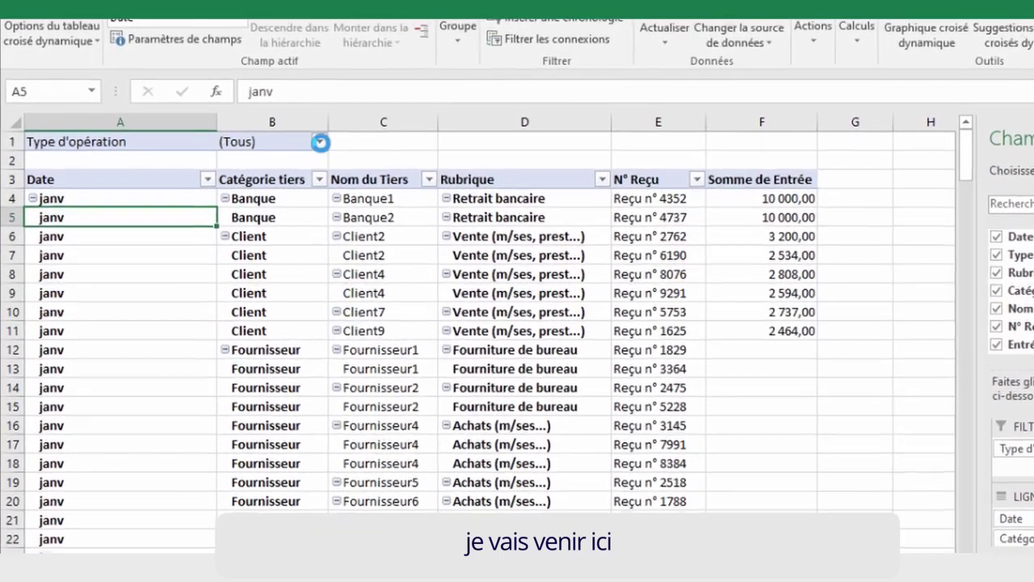
click(320, 142)
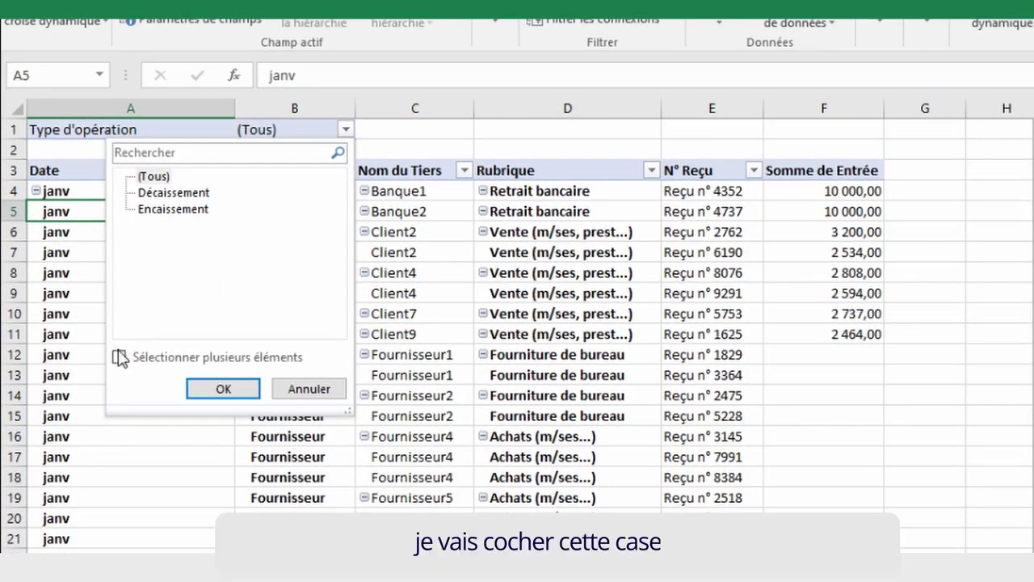
click(119, 358)
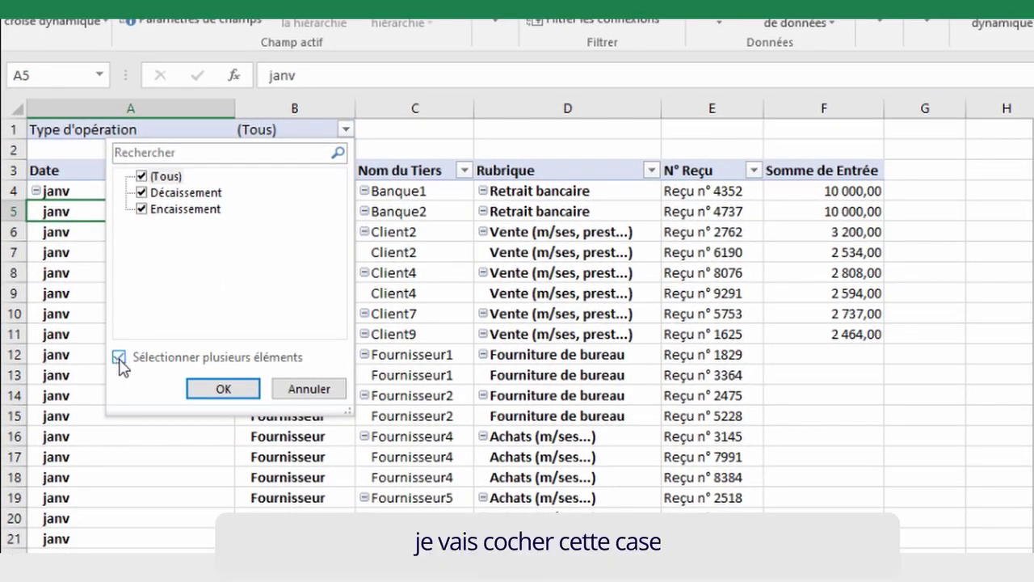
click(143, 194)
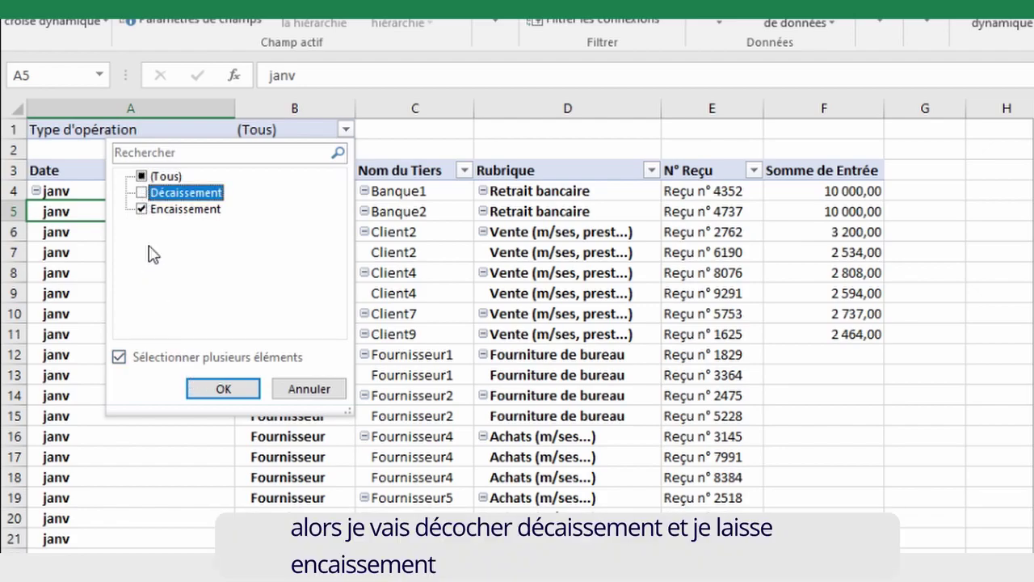
click(208, 388)
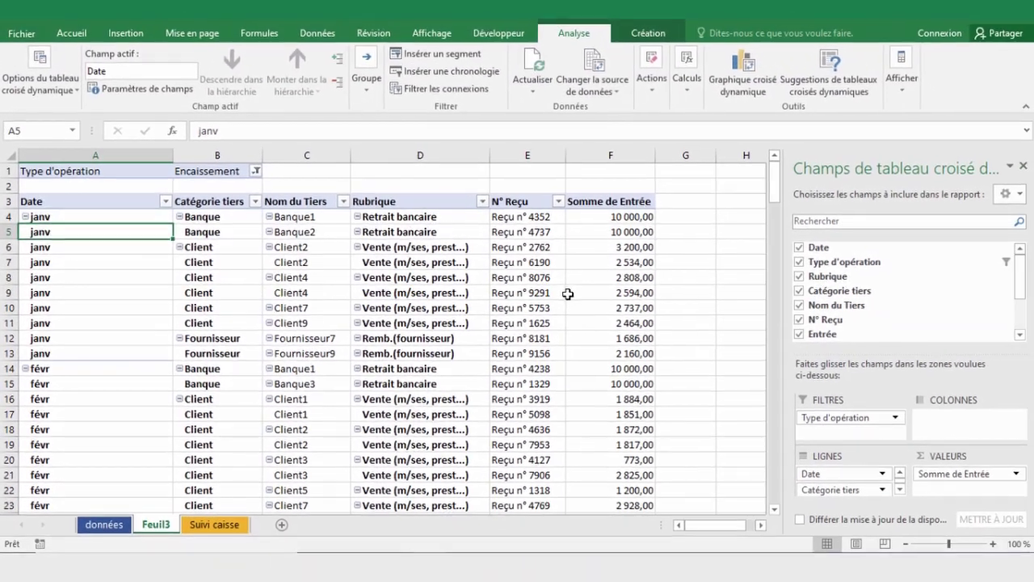
click(84, 216)
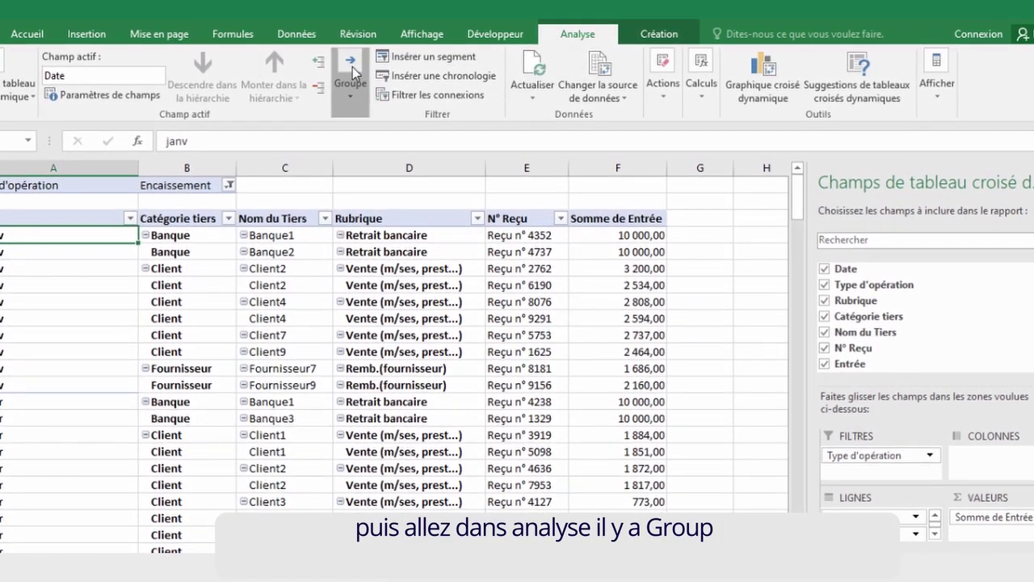
Step: Group the pivot dates by Days only, deselecting Months
click(352, 77)
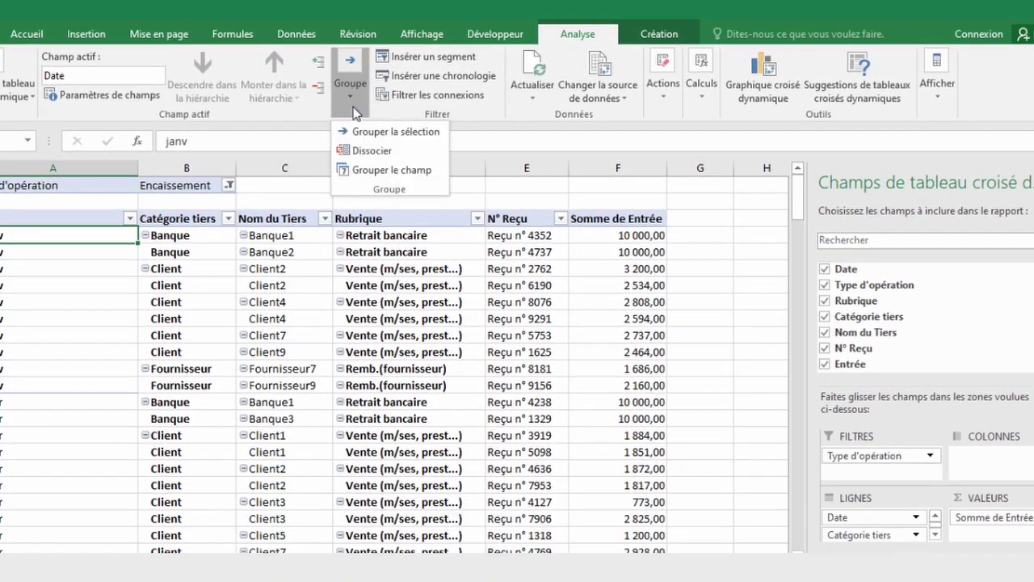
click(383, 170)
click(386, 266)
click(386, 278)
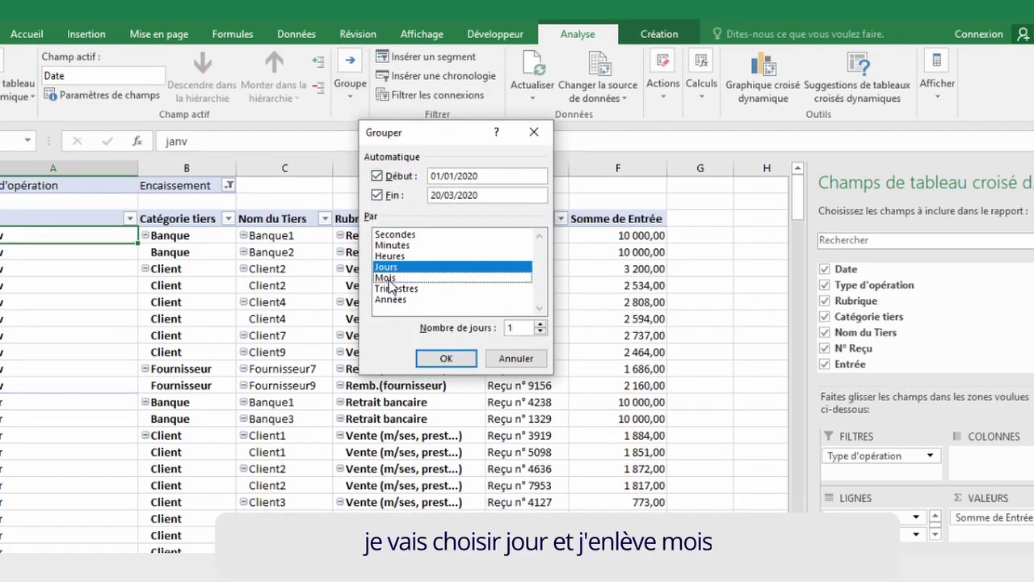
click(446, 358)
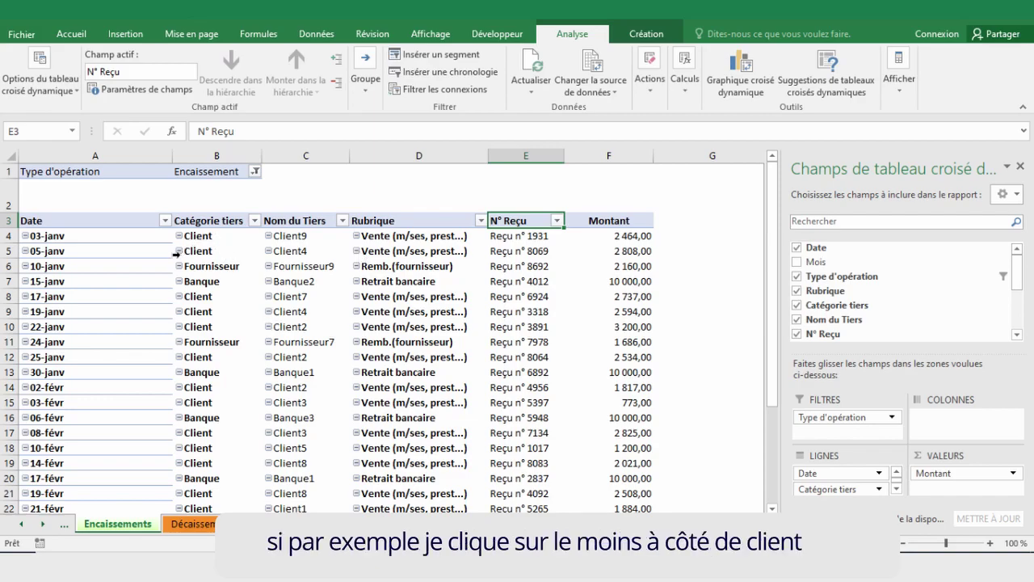
Step: Collapse and re-expand the Client rows, then turn off the pivot's +/- buttons
click(179, 250)
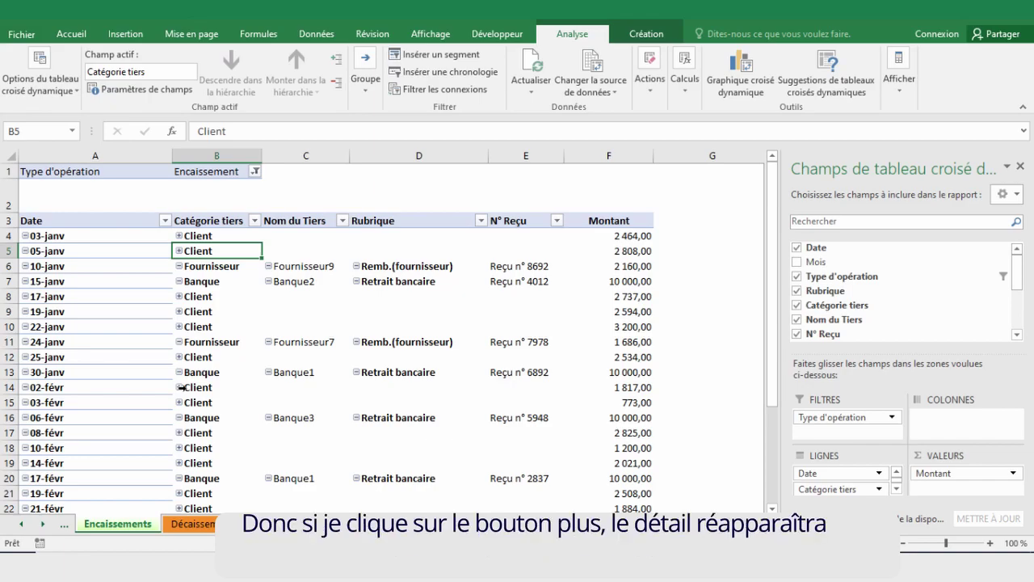
click(179, 251)
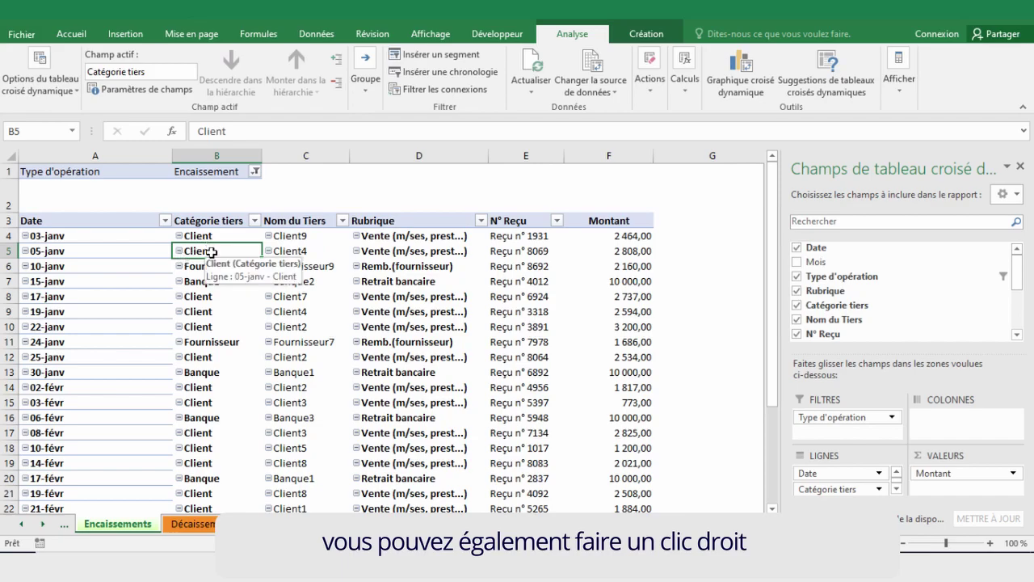
right_click(214, 254)
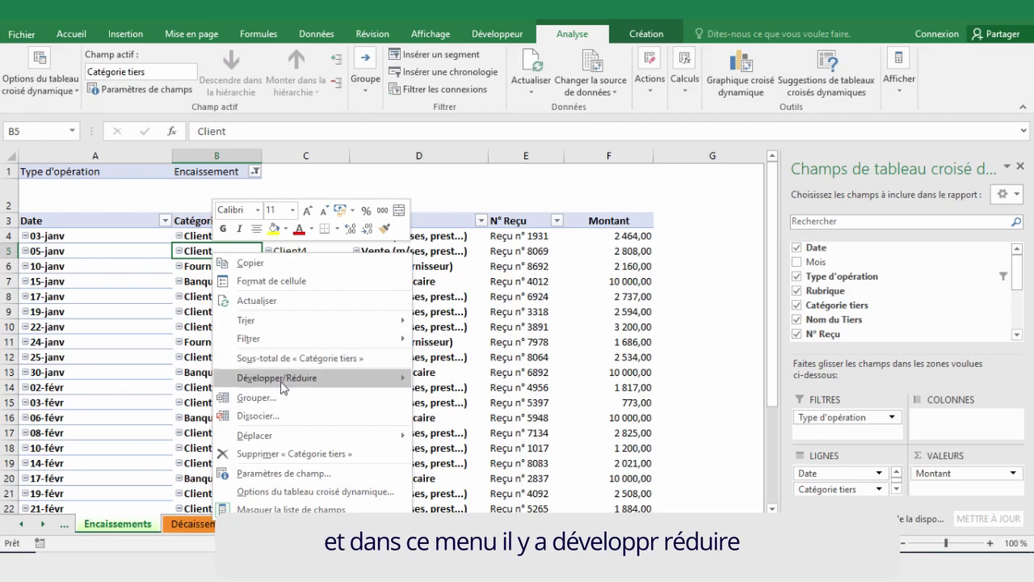
mouse_move(284, 387)
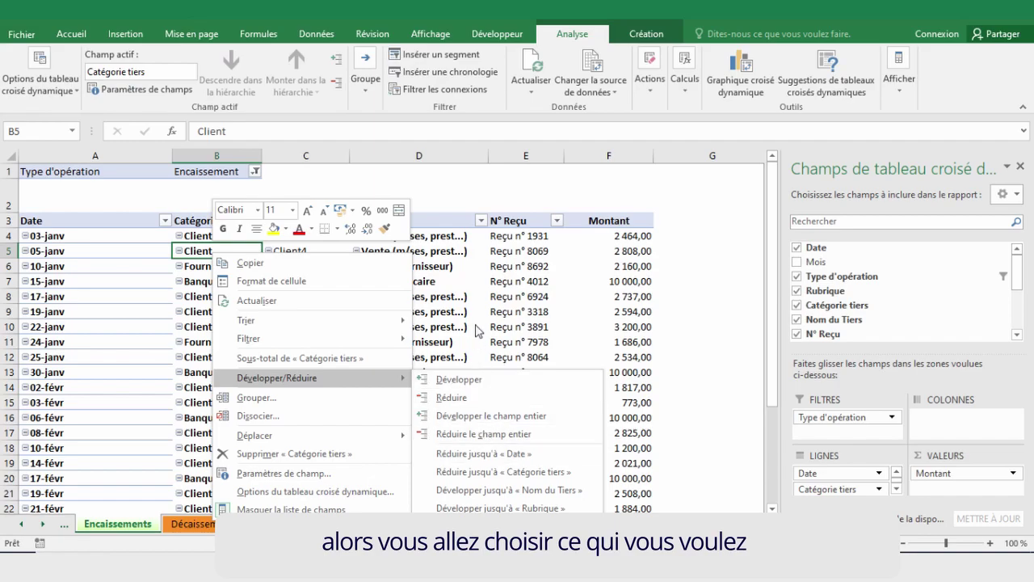
click(462, 268)
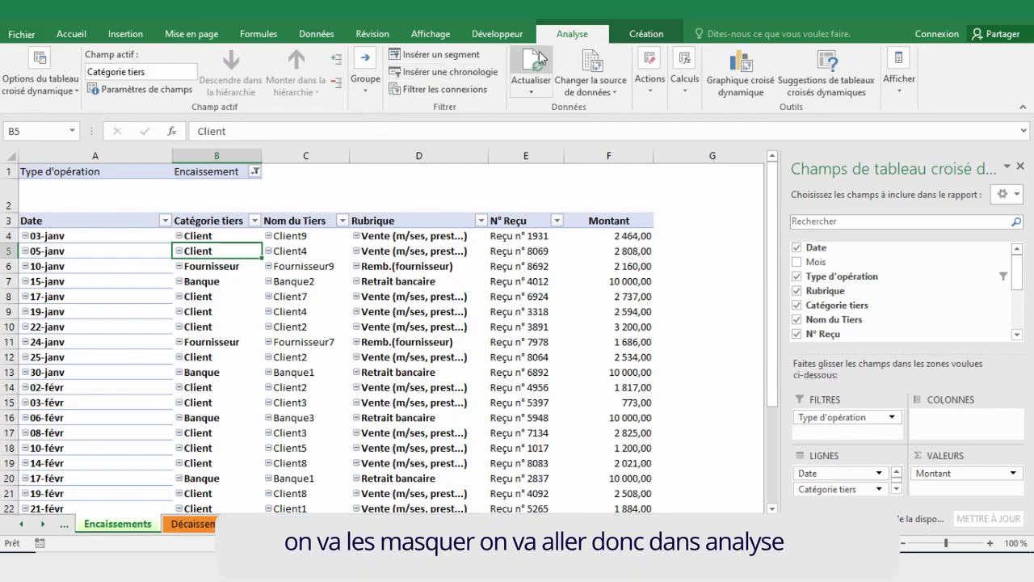
click(899, 81)
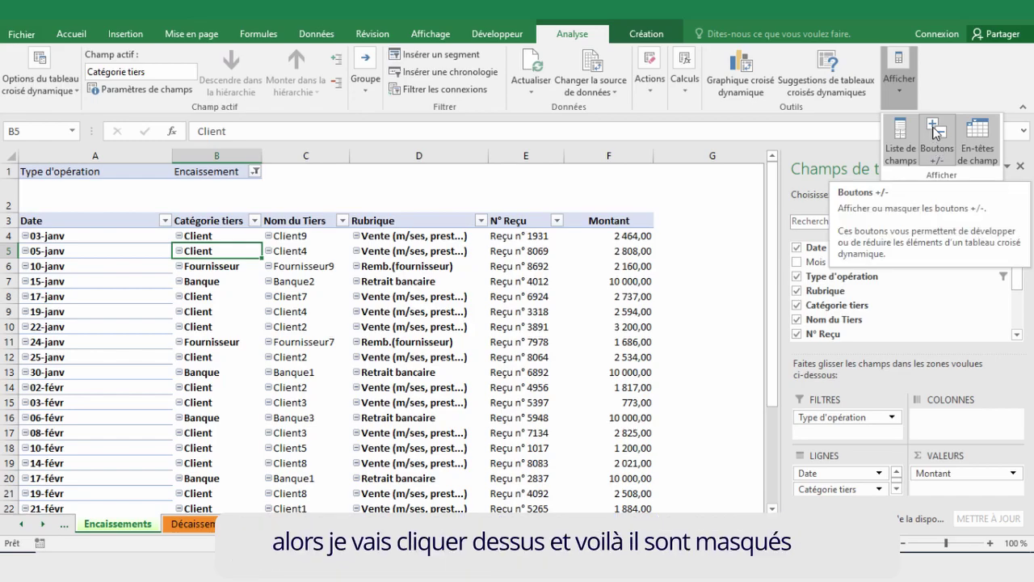
click(935, 131)
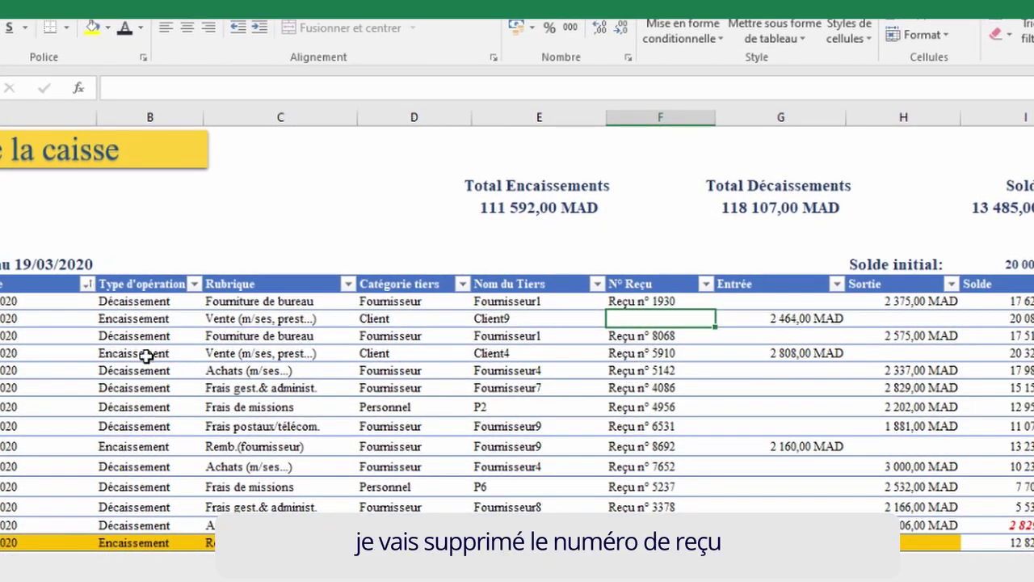
Step: Clear Client4's receipt number in the cash log and refresh the pivot table to show (vide)
click(146, 356)
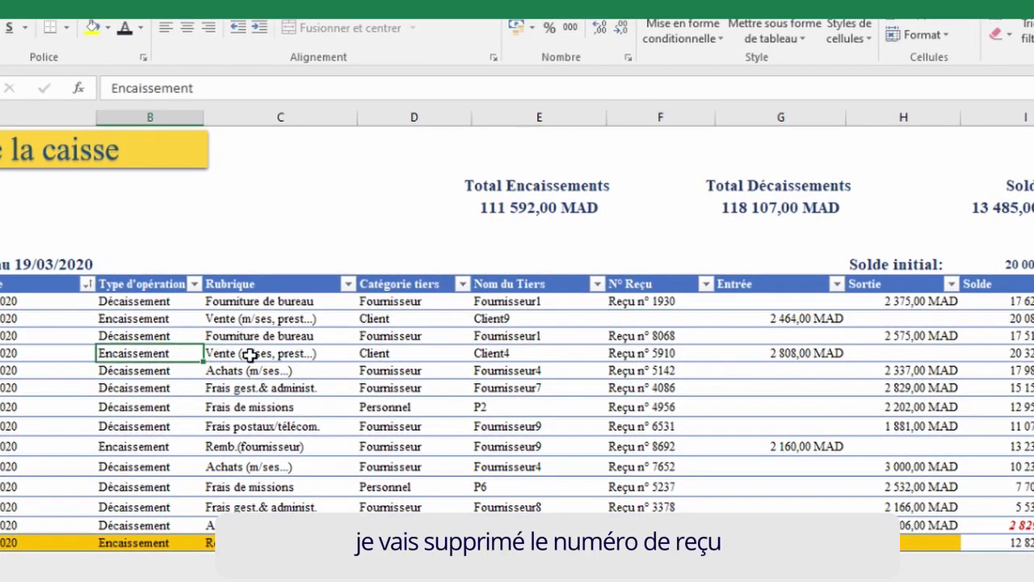
click(629, 353)
key(Delete)
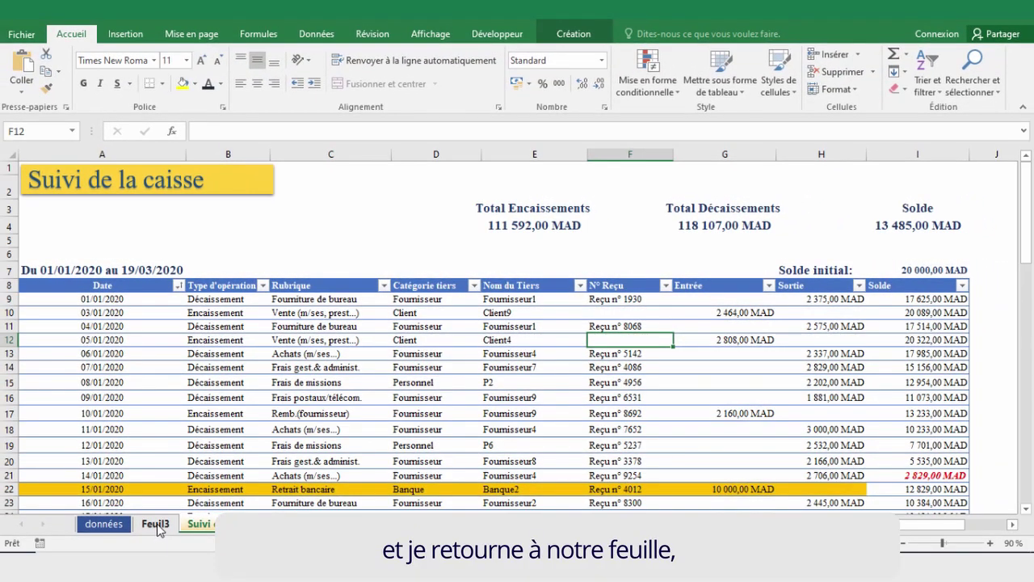
click(158, 524)
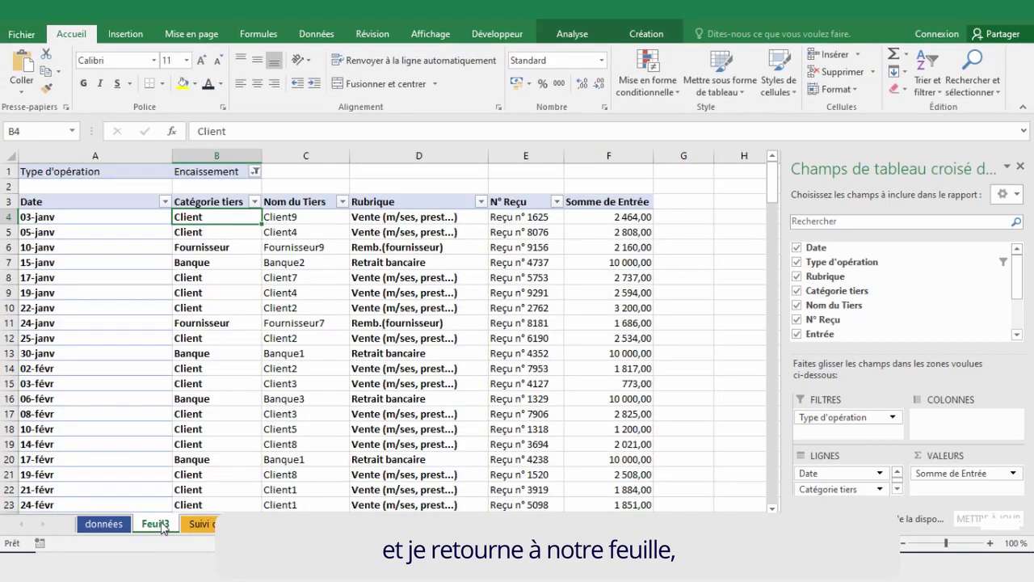
click(569, 34)
click(530, 65)
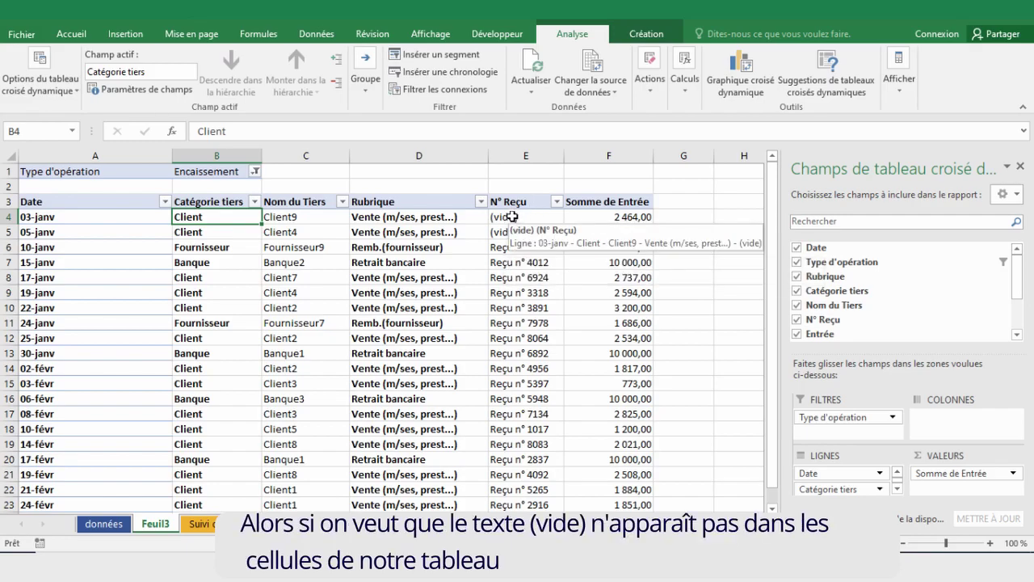
Step: Try replacing the (vide) label with a blank, undo it, and make row 2 taller
click(511, 217)
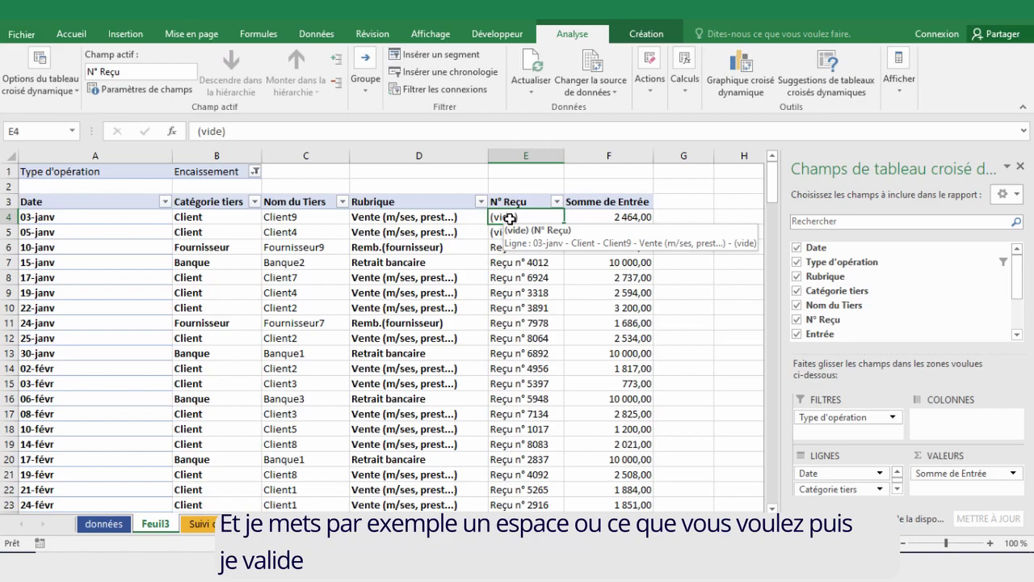
key(Return)
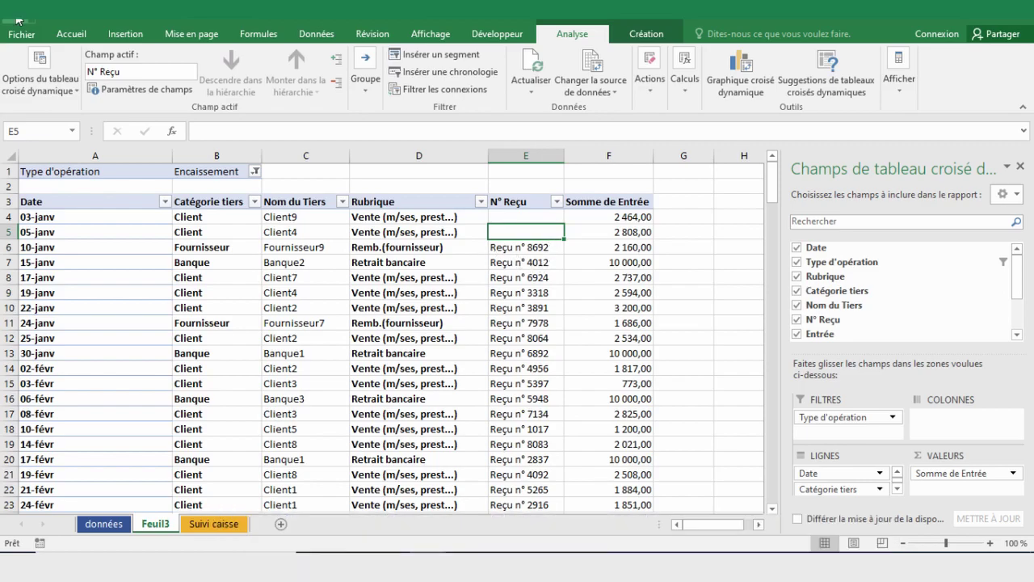
key(ctrl+z)
key(ctrl+z)
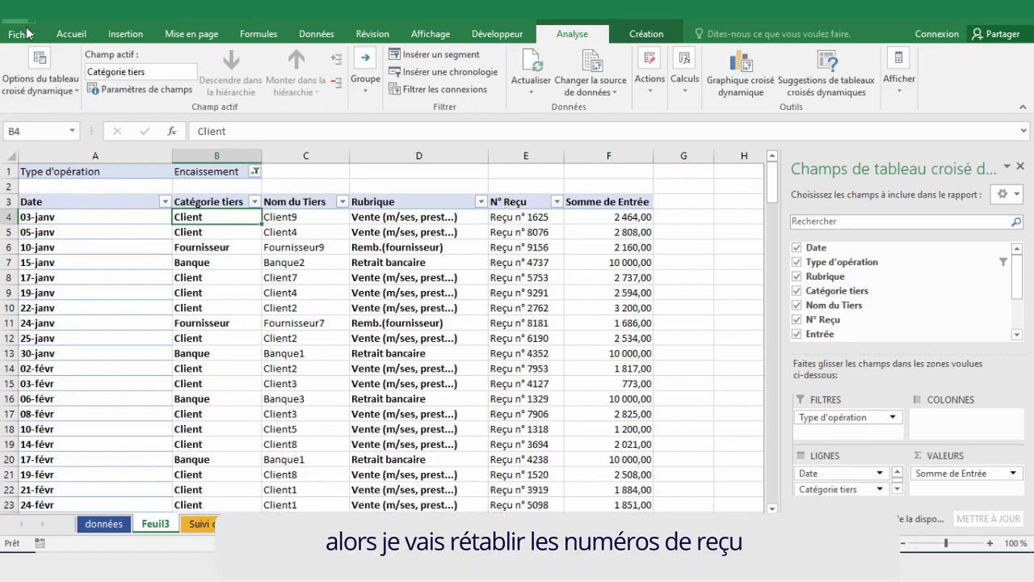
drag(10, 194, 11, 213)
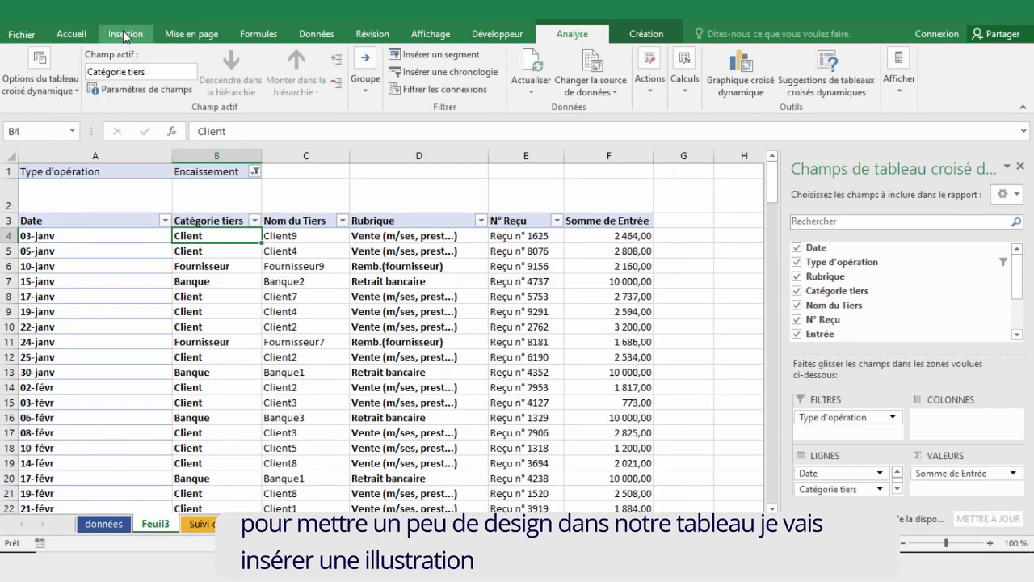
Step: Draw a rectangle shape across rows 1–2 covering the pivot's filter row
click(126, 34)
click(179, 66)
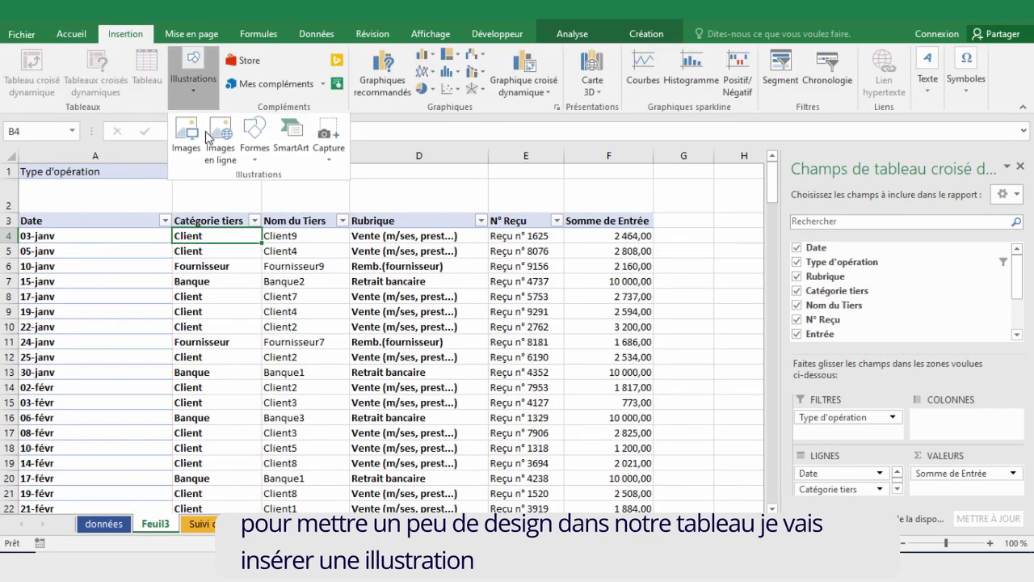
click(245, 152)
click(253, 203)
drag(24, 181, 323, 220)
drag(298, 183, 294, 208)
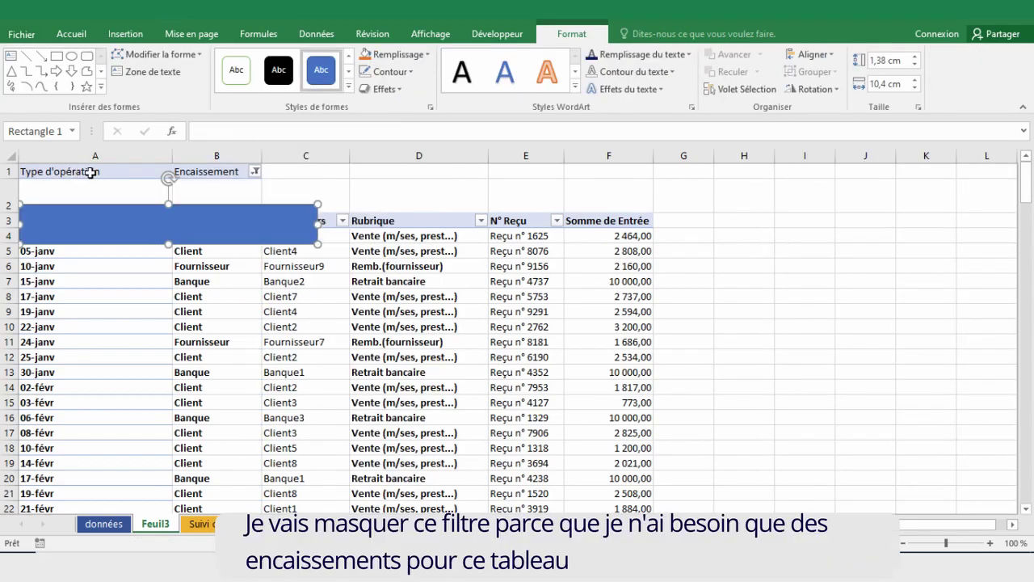
click(242, 172)
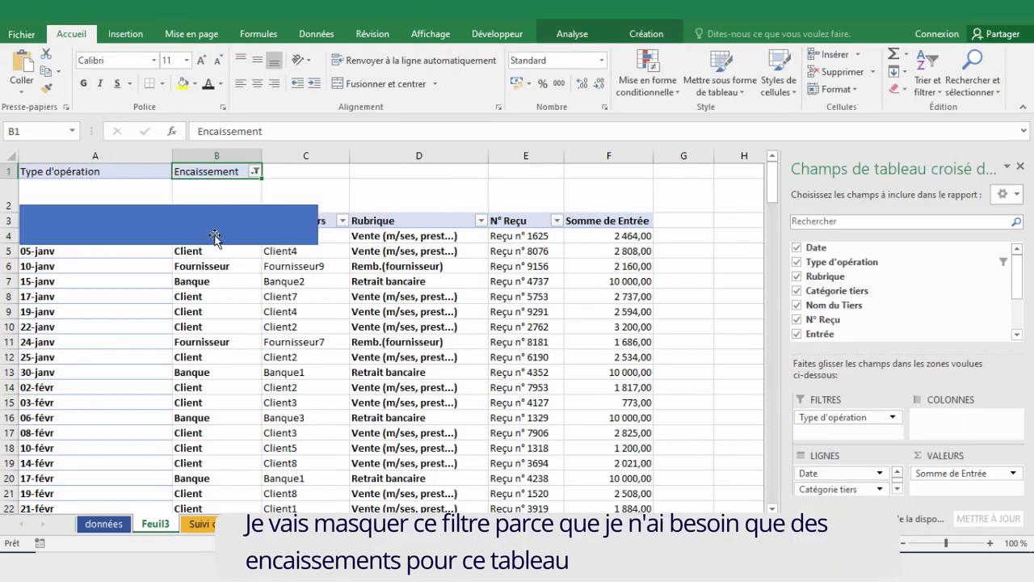
drag(213, 202, 214, 161)
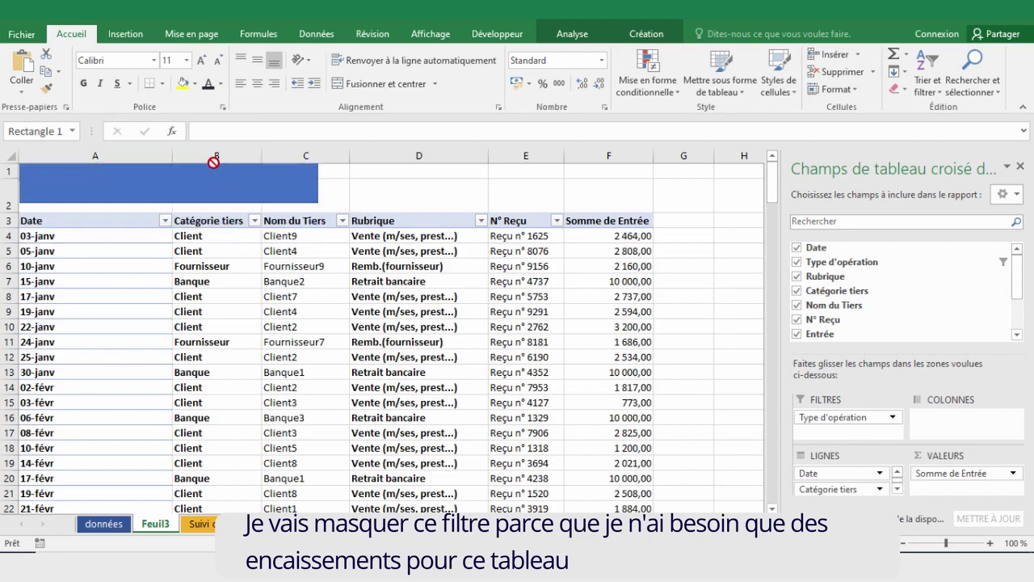
Step: Give the rectangle a grey style and the title 'Encaissements' in dark blue, size 28
click(353, 95)
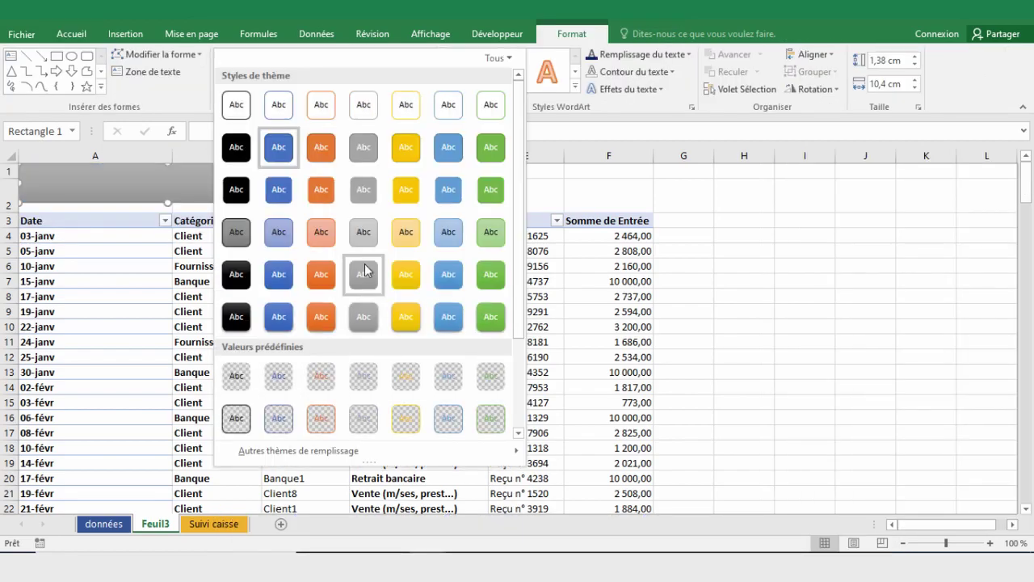
click(361, 279)
text(Encaissements)
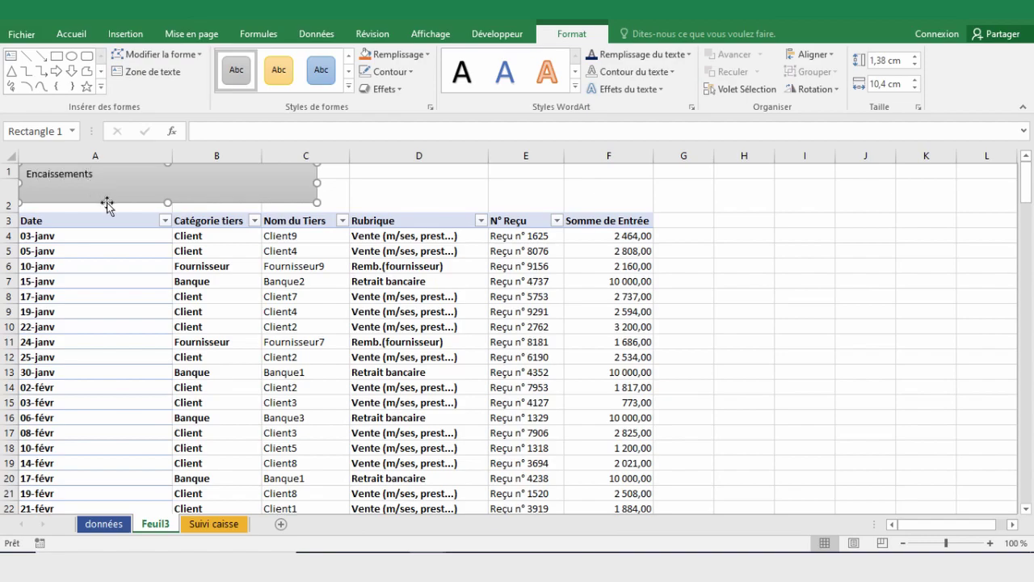
click(627, 55)
click(692, 190)
click(72, 34)
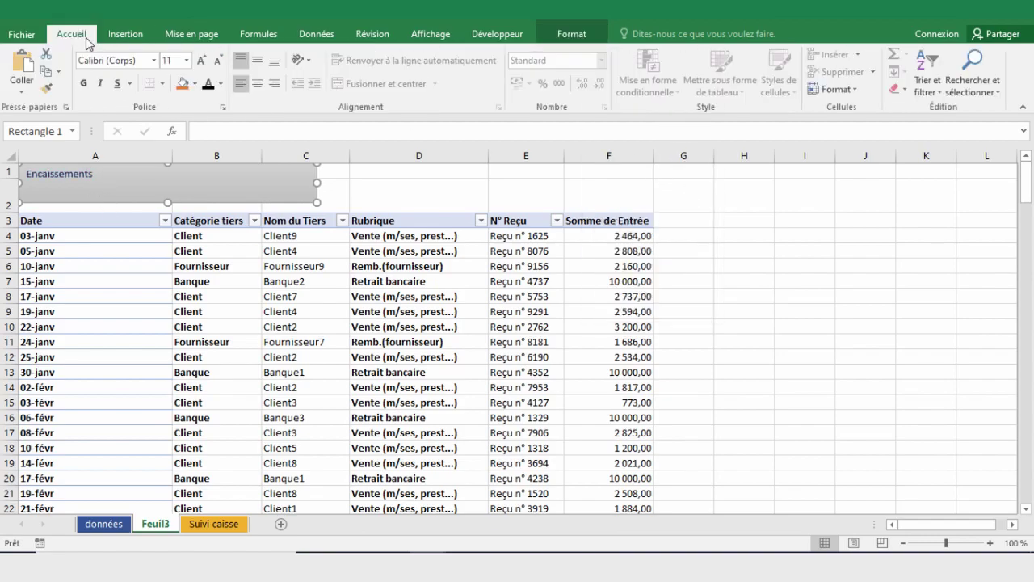
click(201, 60)
click(201, 60)
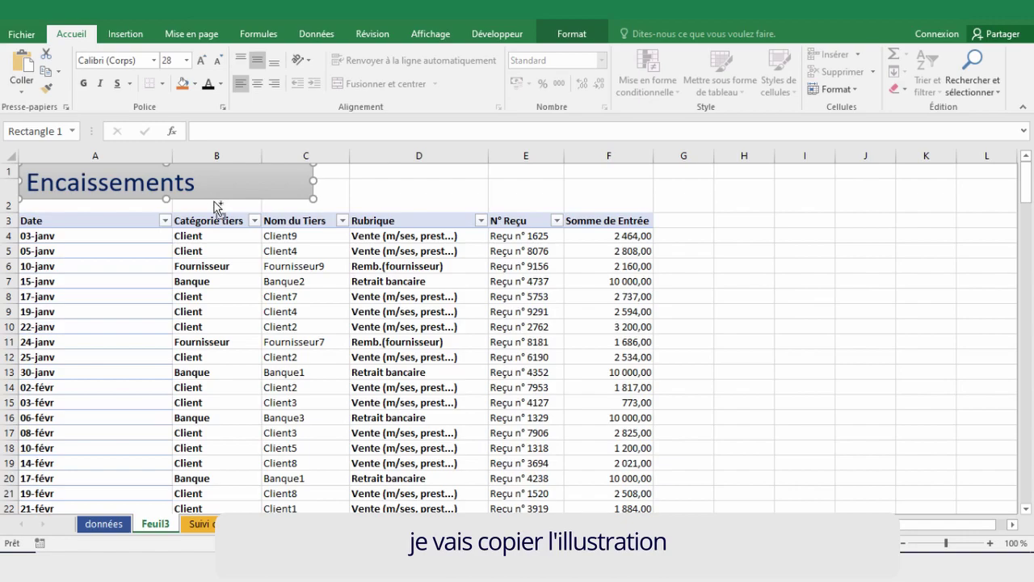
Step: Duplicate the banner, place the copy over columns D–E, and clear its text
key(ctrl+c)
key(ctrl+v)
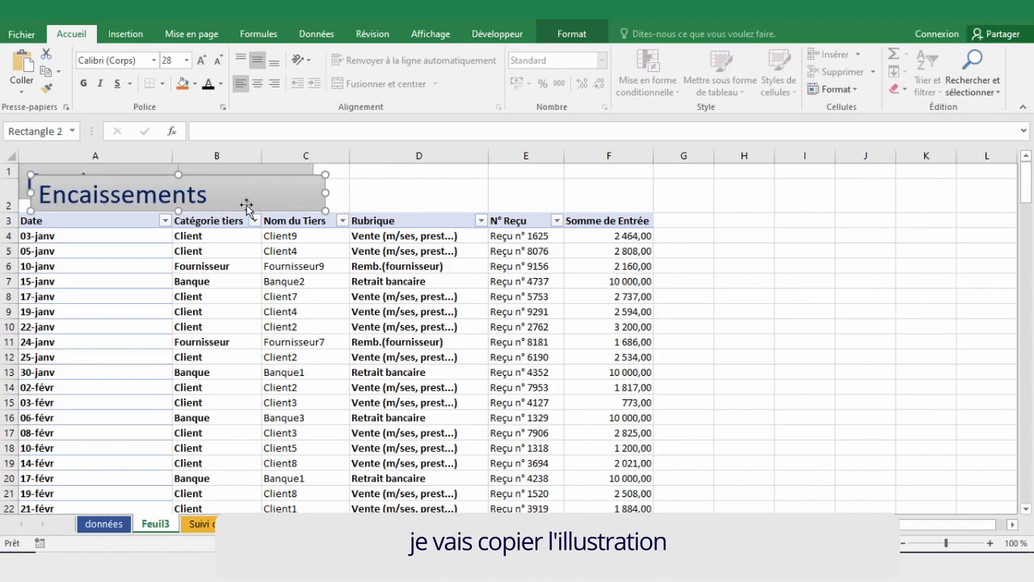
drag(263, 179, 521, 188)
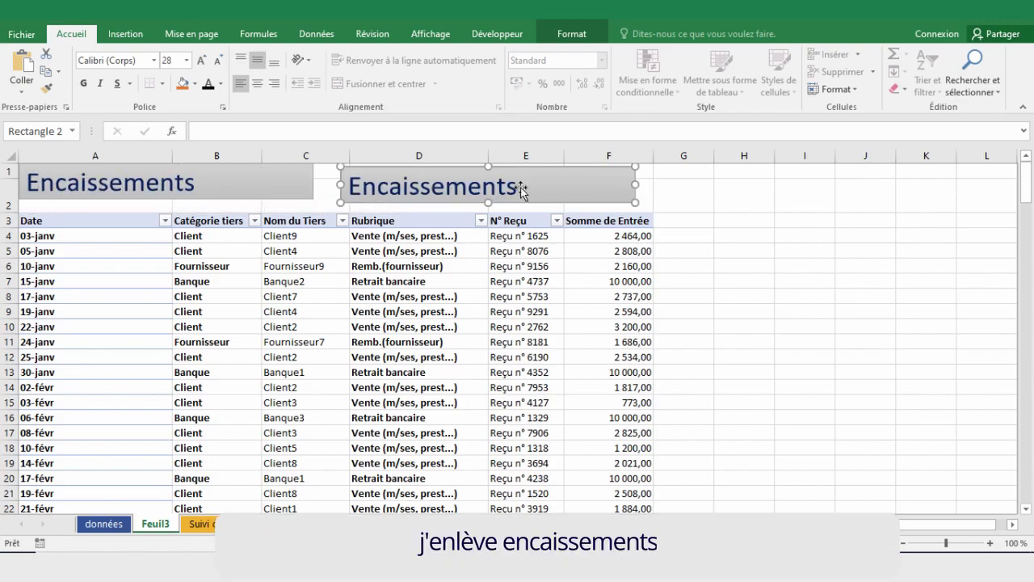
click(521, 186)
key(BackSpace)
key(BackSpace)
key(BackSpace)
key(BackSpace)
key(BackSpace)
key(BackSpace)
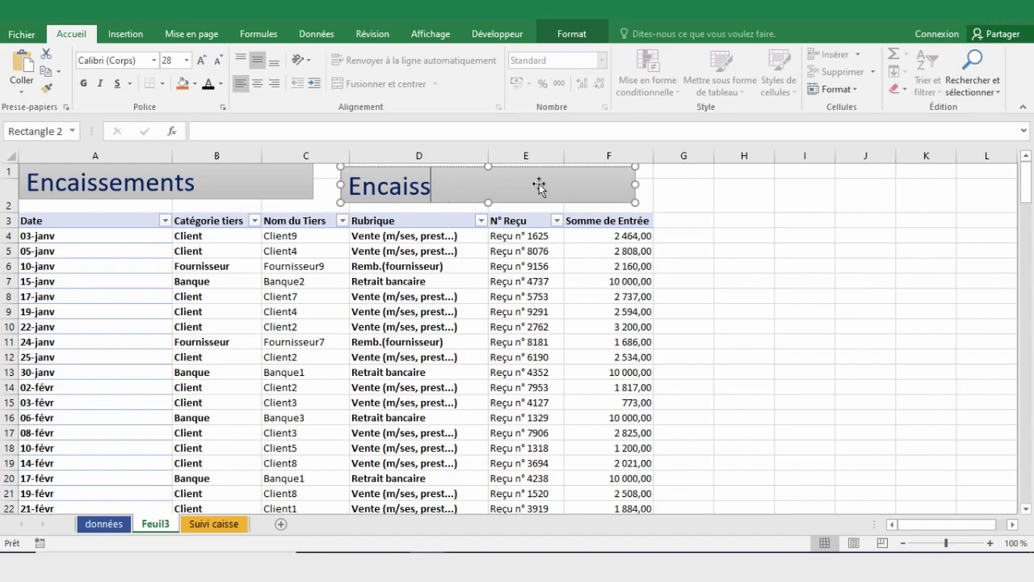
key(BackSpace)
key(BackSpace)
key(BackSpace)
drag(539, 187, 555, 185)
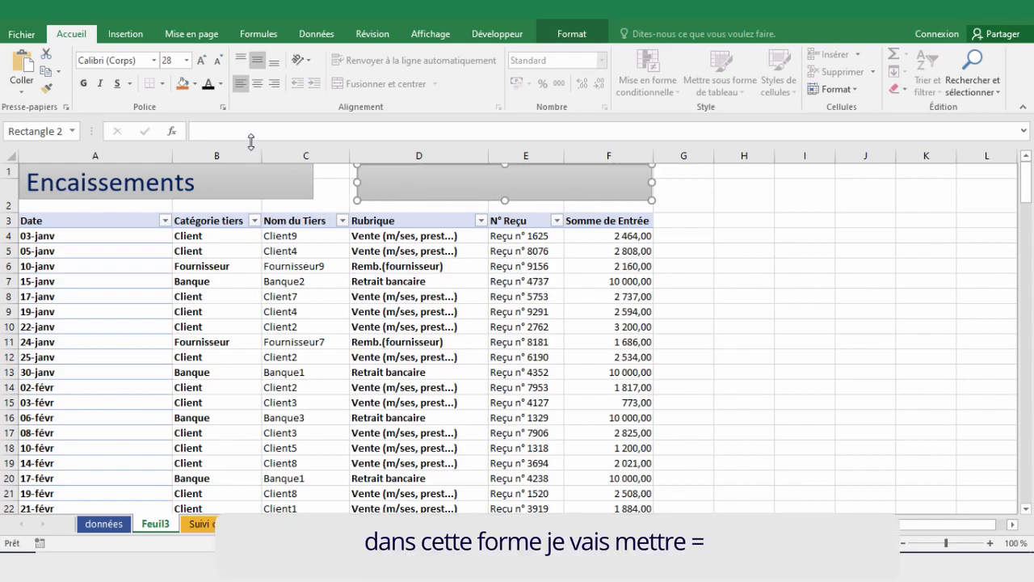
Step: Link the copied banner's text to 'Suivi caisse'!A7 with the formula =
click(218, 127)
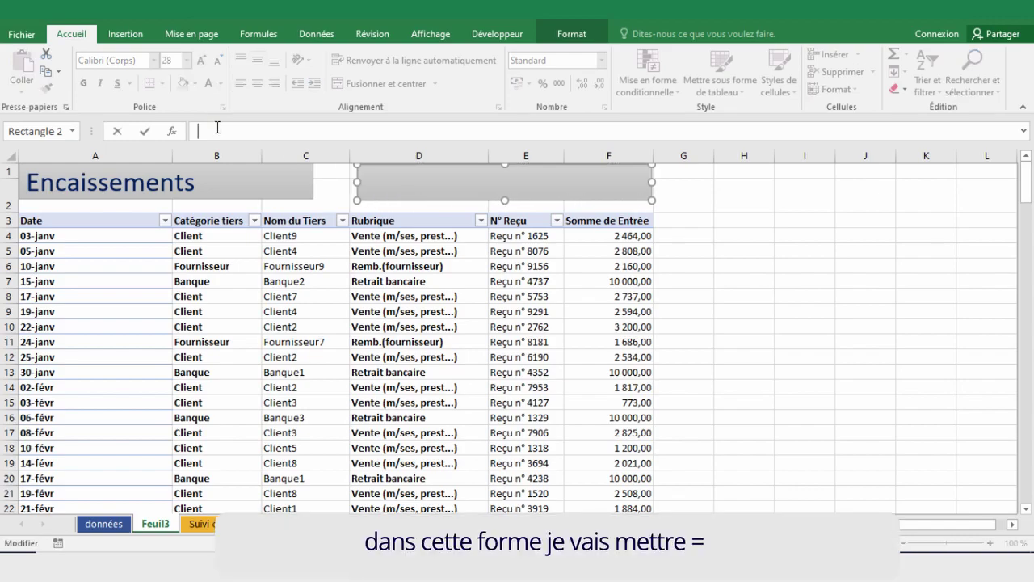
text(=)
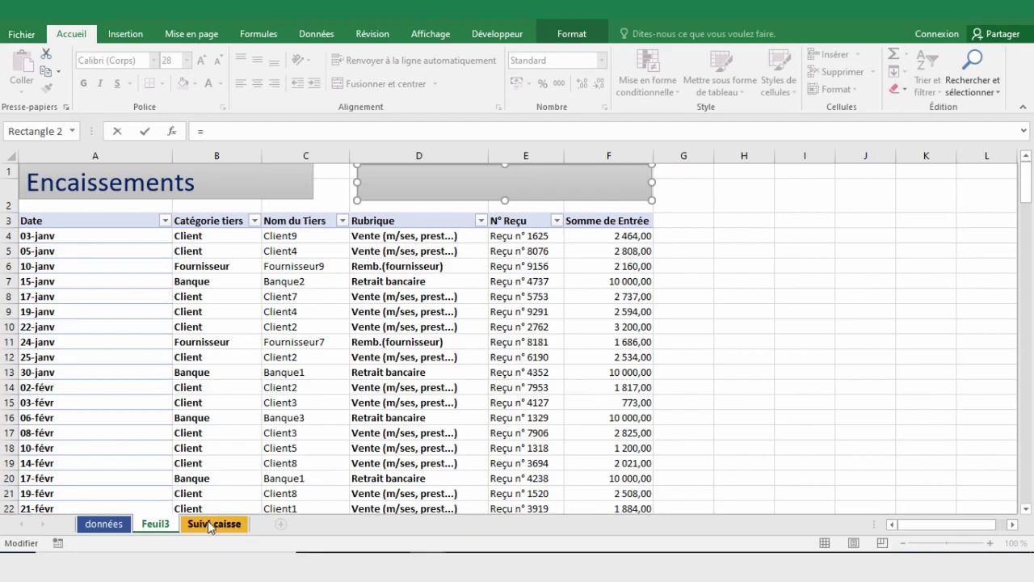
click(209, 523)
click(64, 270)
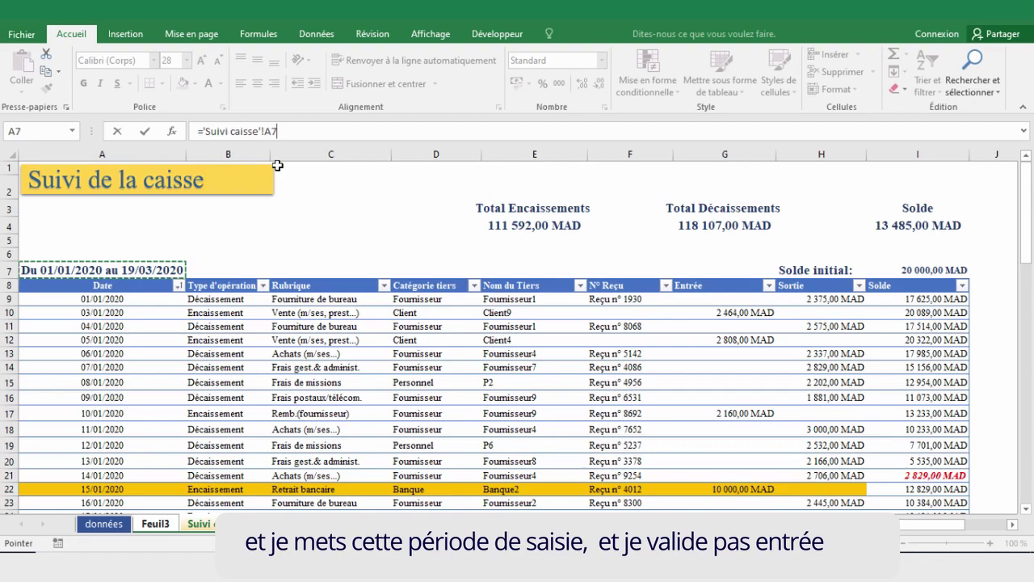
key(Return)
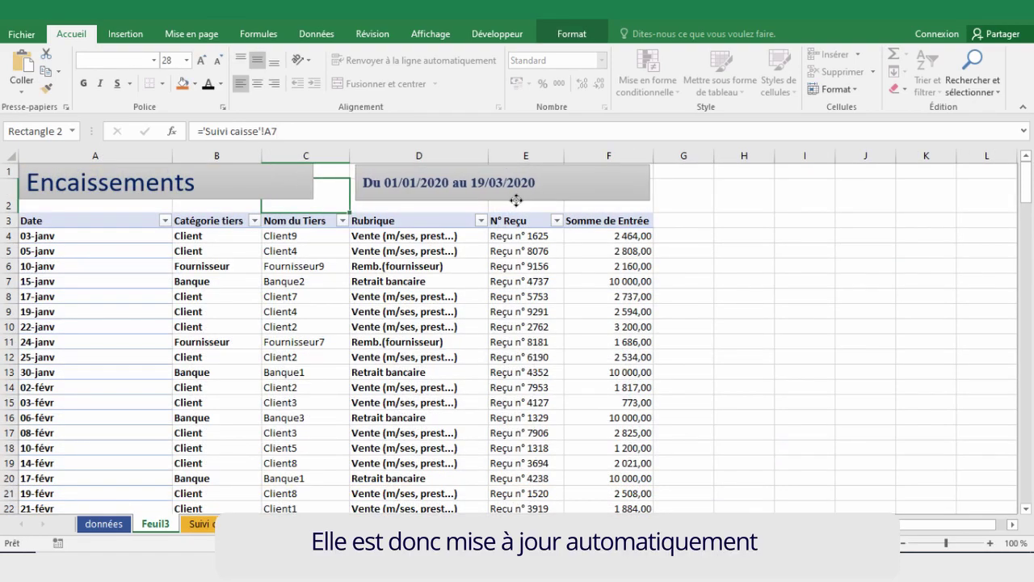
Step: Centre the date range text and enlarge it to 18 pt
click(514, 199)
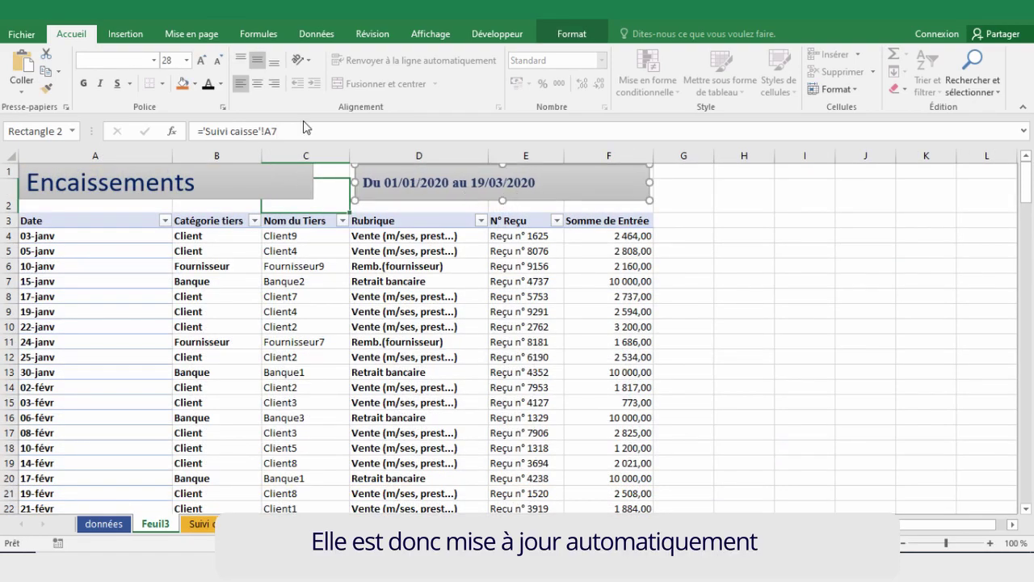
click(257, 83)
click(201, 61)
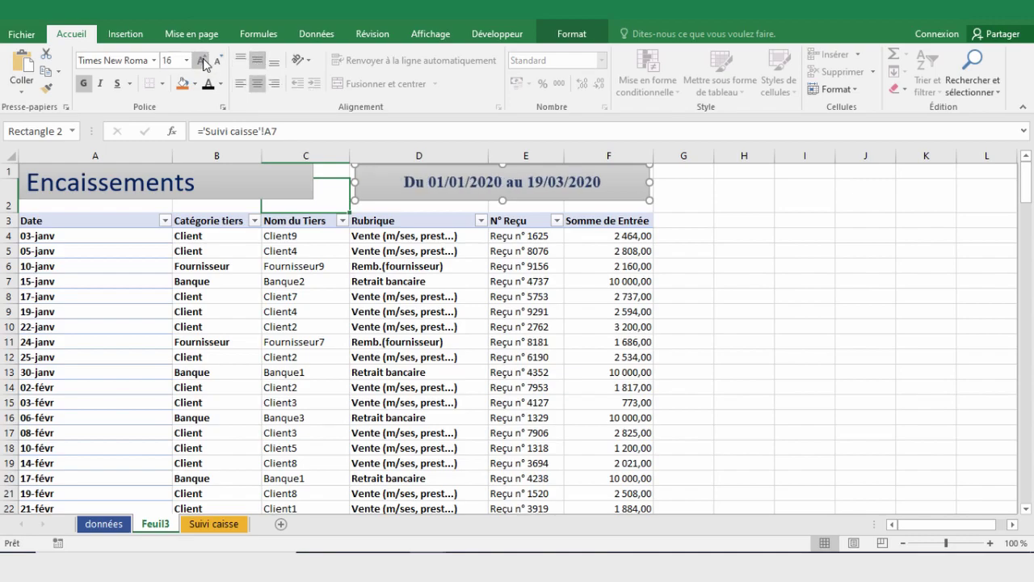
click(202, 62)
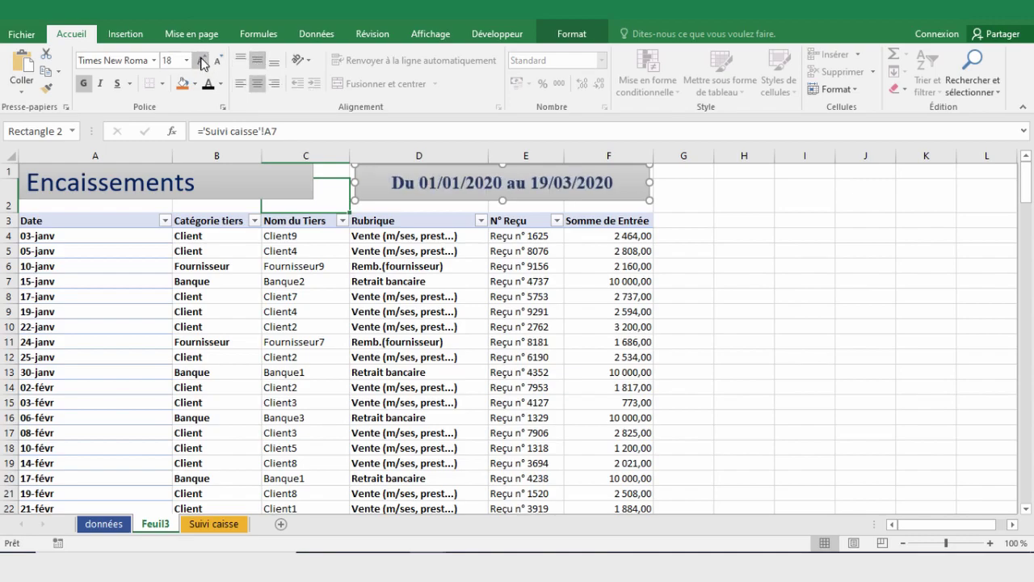
Step: Turn off the gridlines for the whole pivot sheet
click(372, 221)
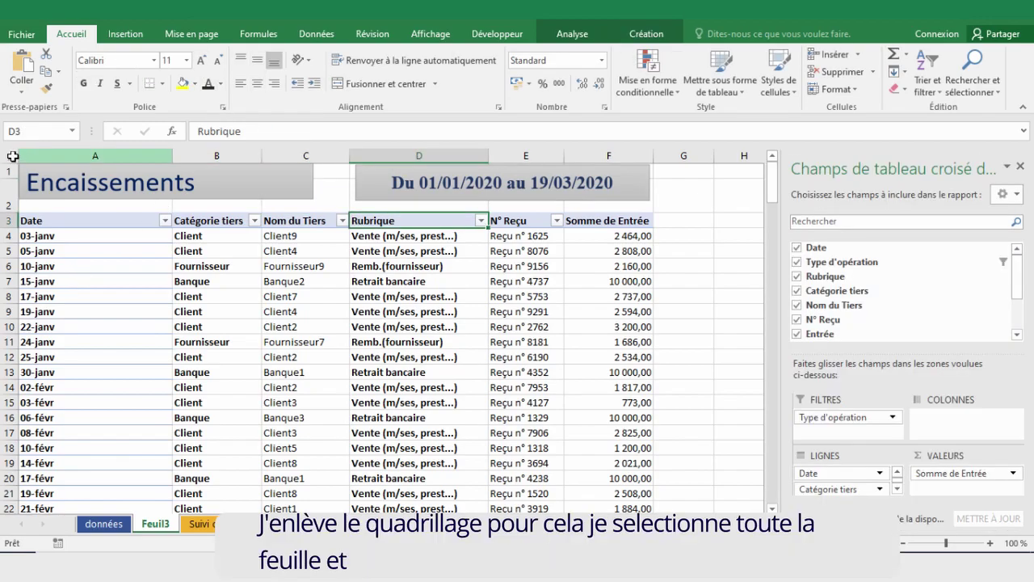
click(12, 156)
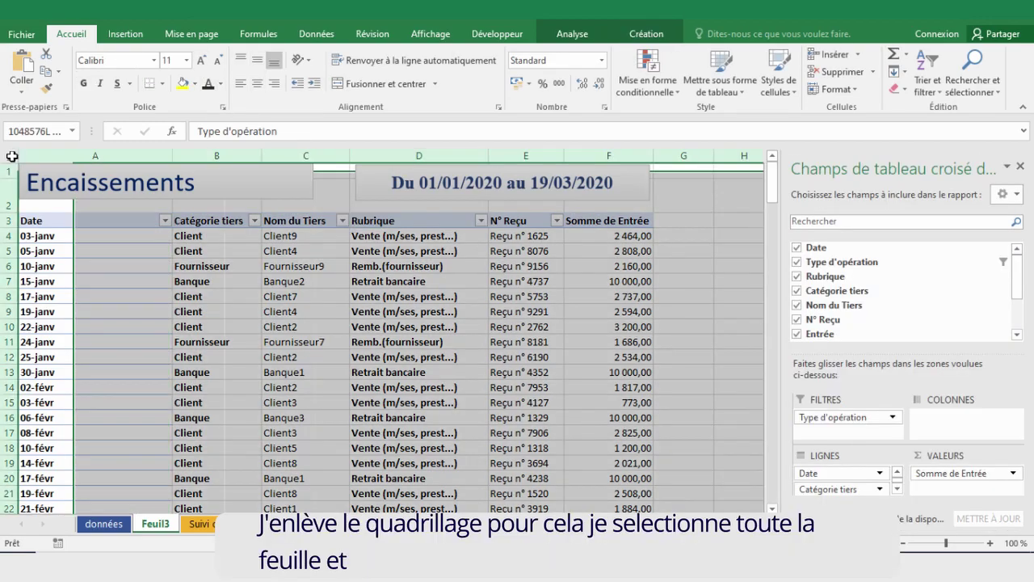
click(430, 34)
click(187, 84)
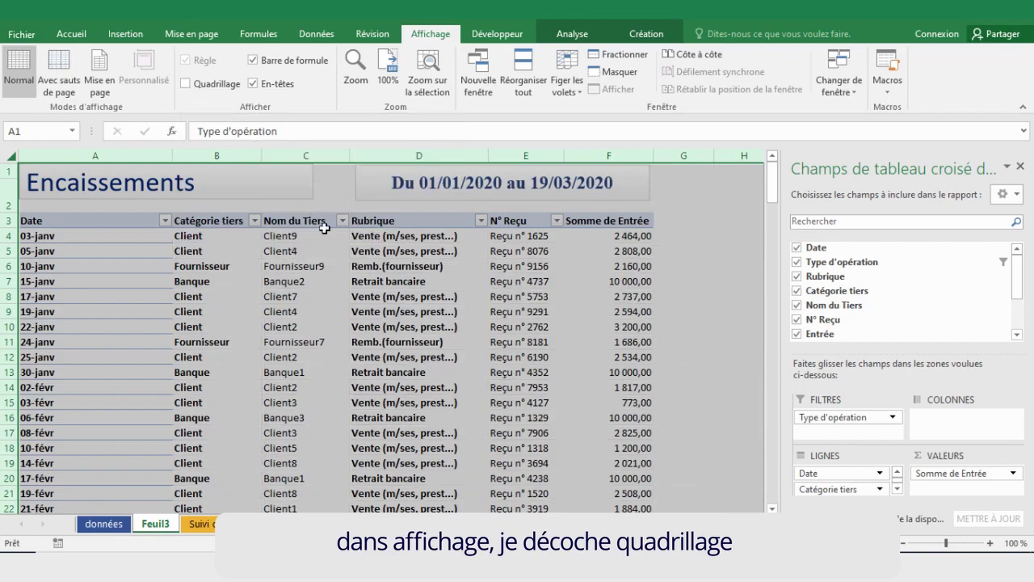
click(539, 255)
Step: Retitle the F3 value header 'Montant' and centre it
click(582, 221)
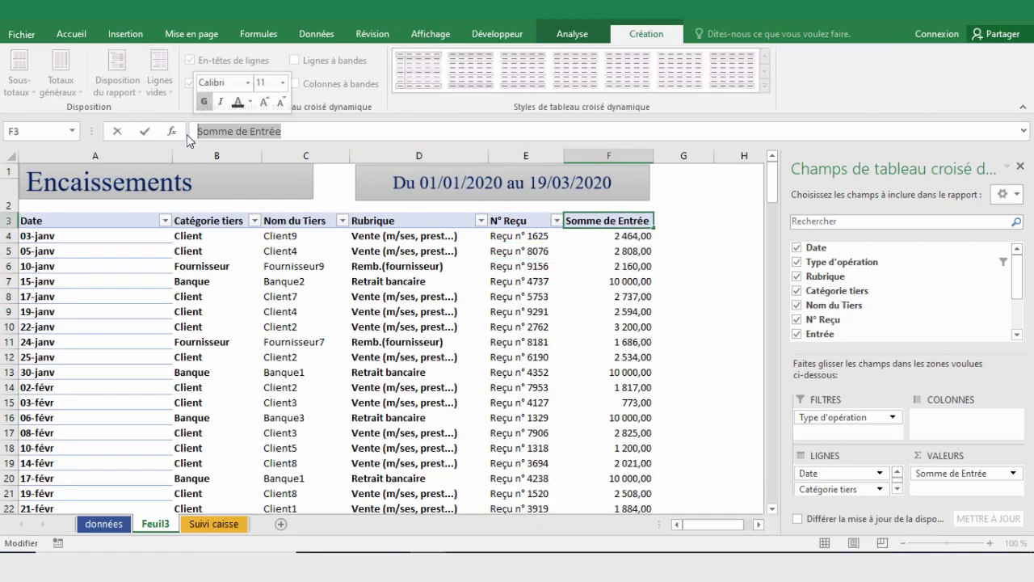
text(Montant)
key(Return)
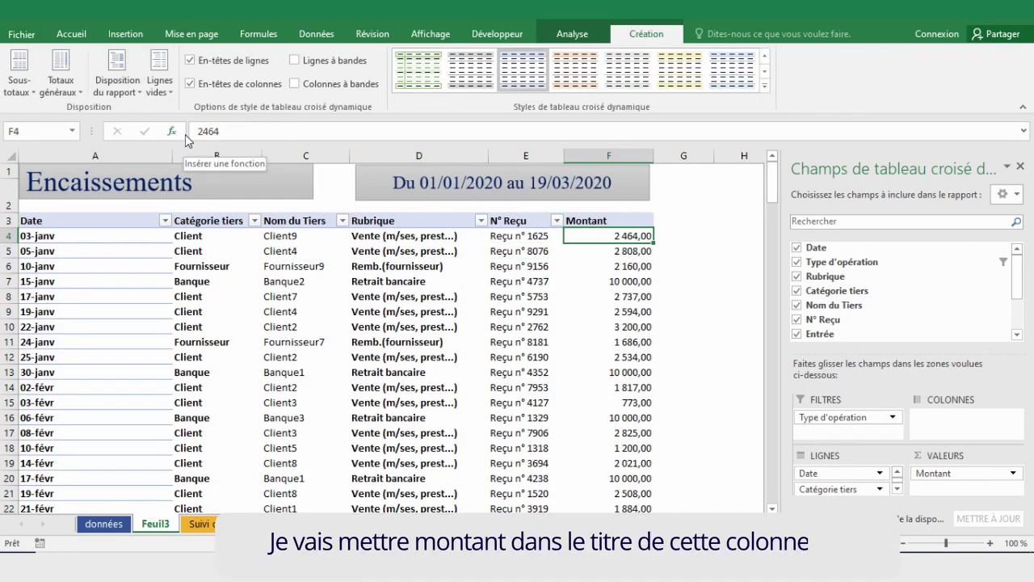
click(586, 220)
click(71, 33)
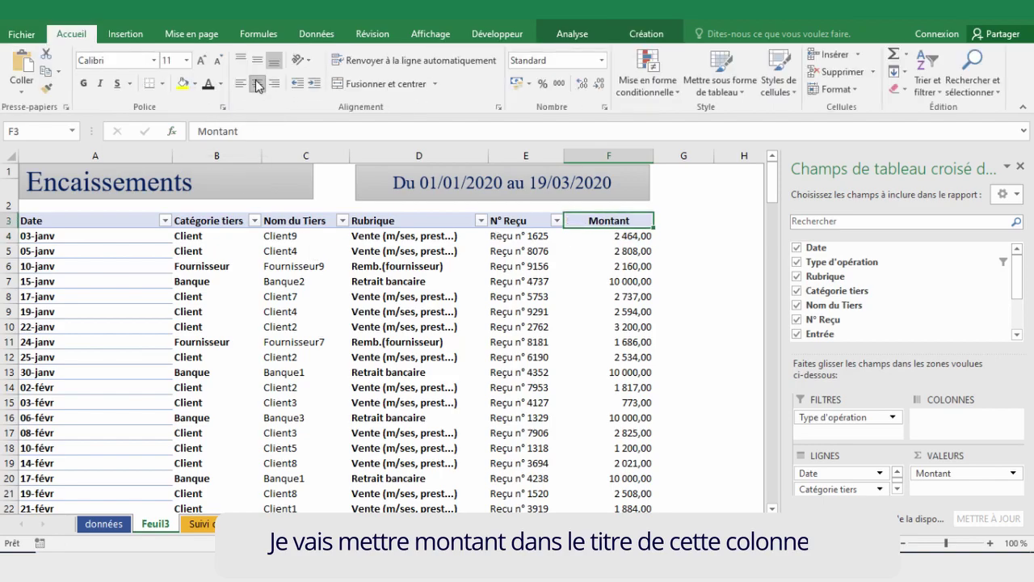
Step: Rename the Feuil3 sheet to 'Encaissements'
click(525, 296)
right_click(155, 523)
click(210, 387)
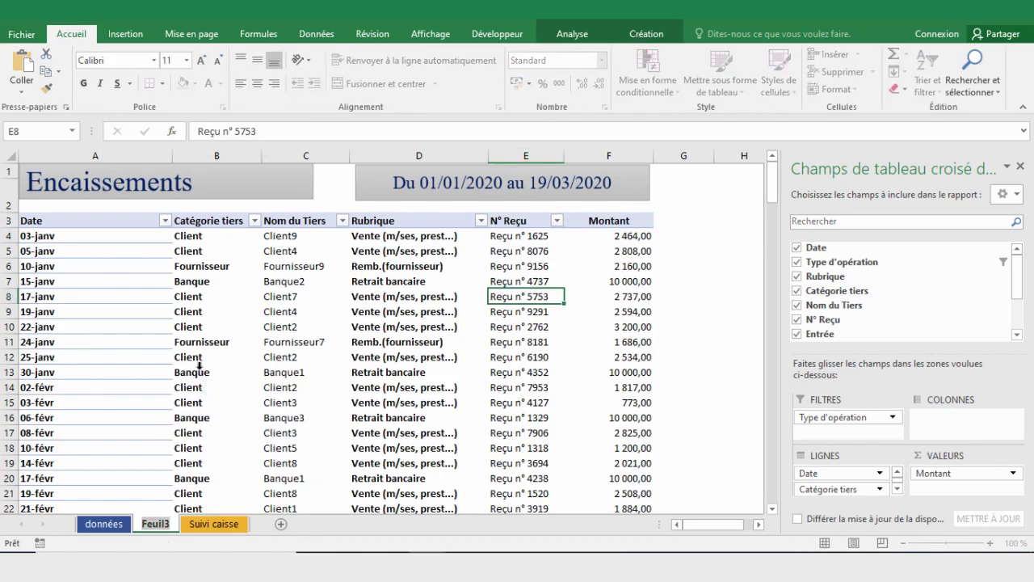
text(Encaissements)
key(Return)
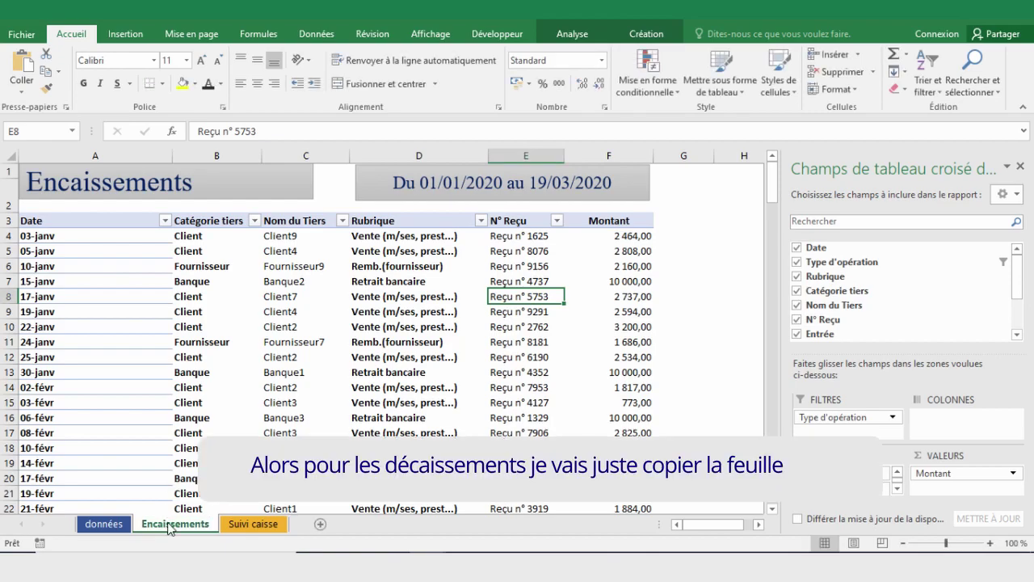
Step: Duplicate the Encaissements sheet and name the copy 'Décaissements'
ctrl+drag(170, 527, 226, 527)
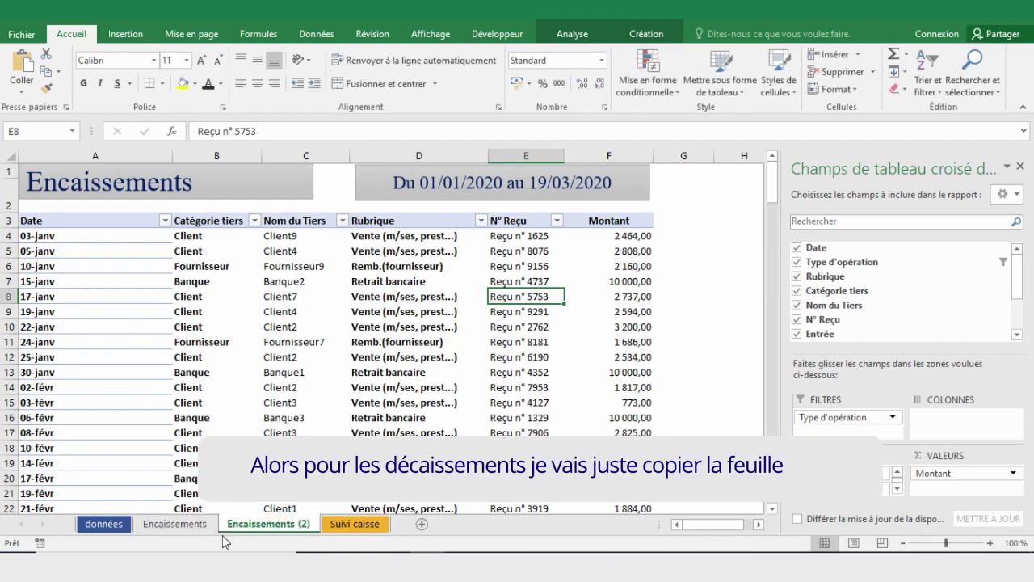
right_click(258, 525)
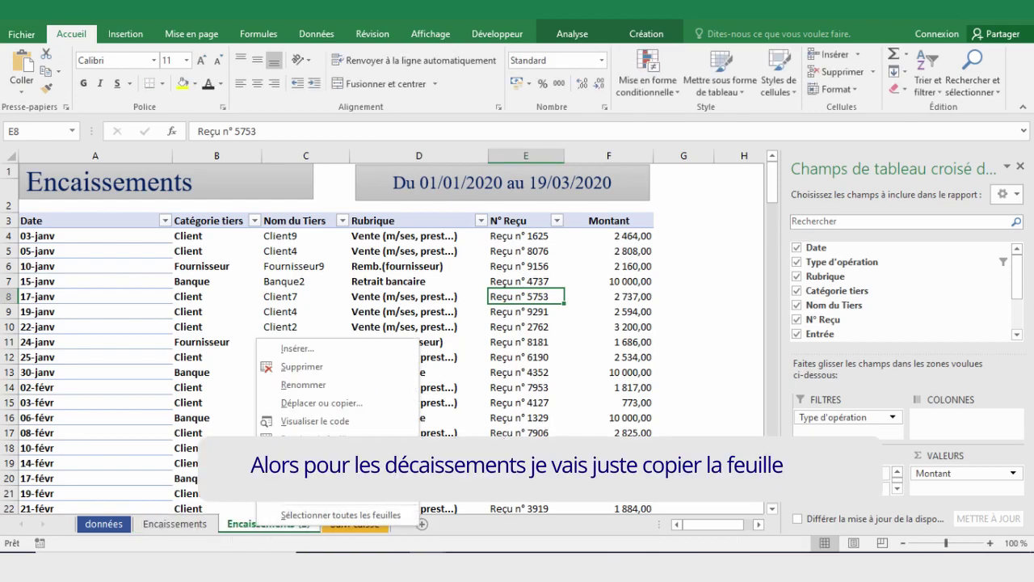
click(302, 387)
text(D)
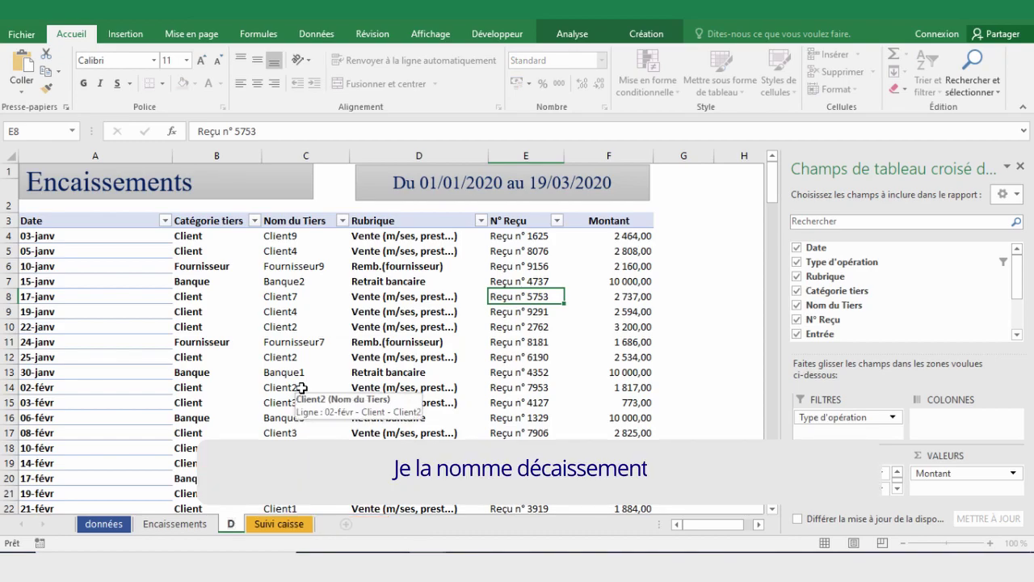
text(écaiss)
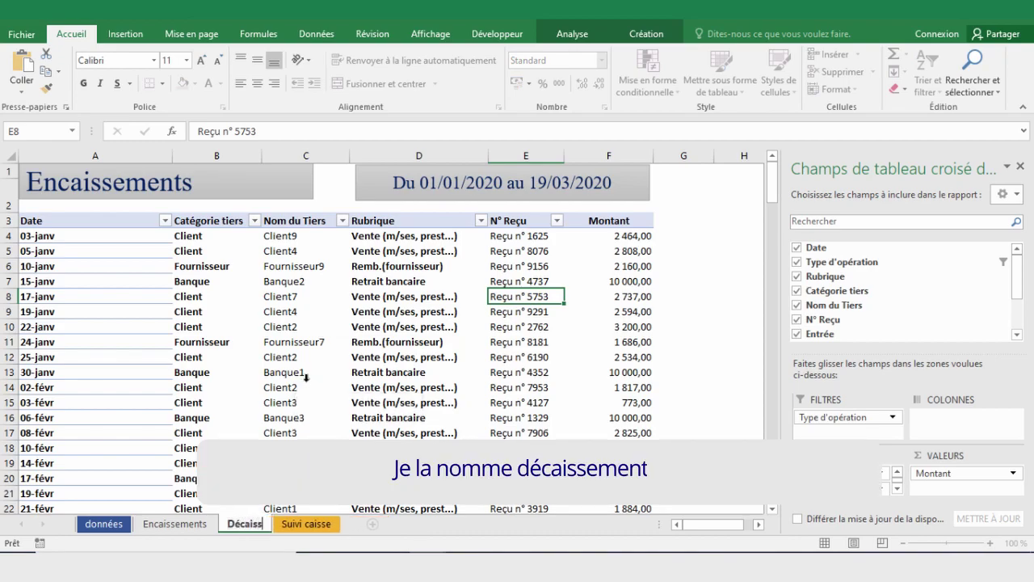
text(ements)
click(103, 347)
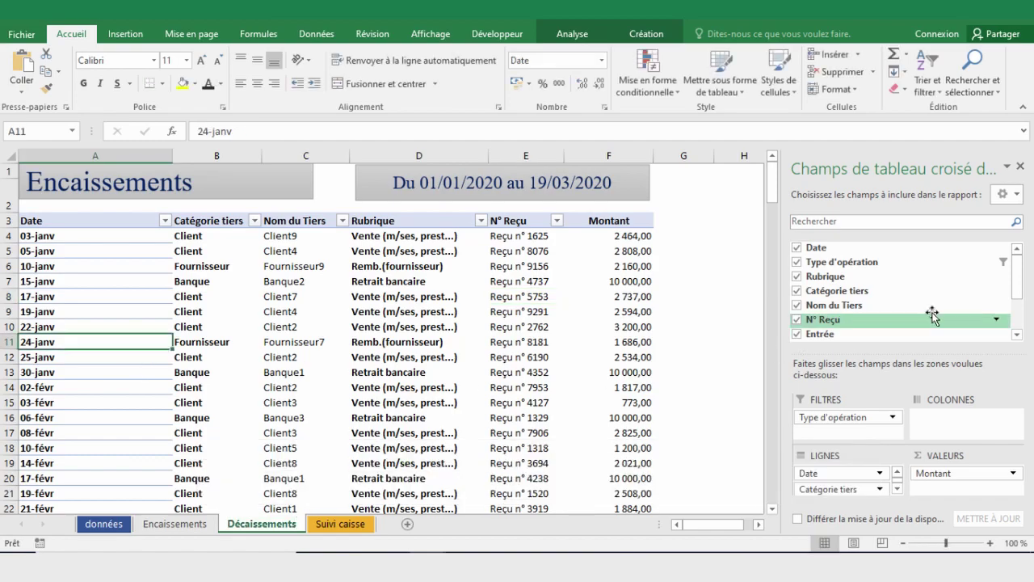
Step: Filter the pivot's Type d'opération to Décaissement only
drag(243, 186, 246, 252)
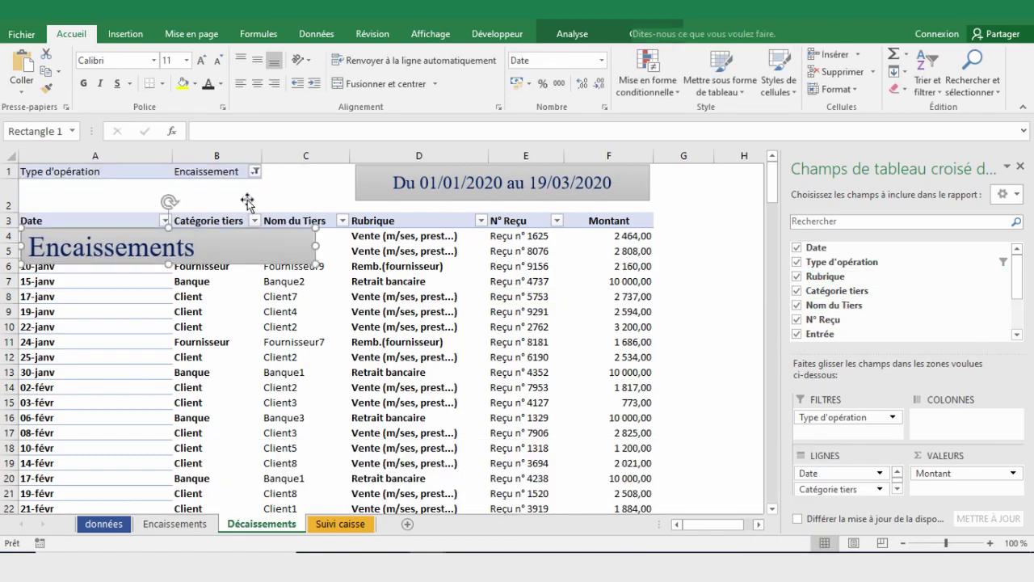
click(253, 172)
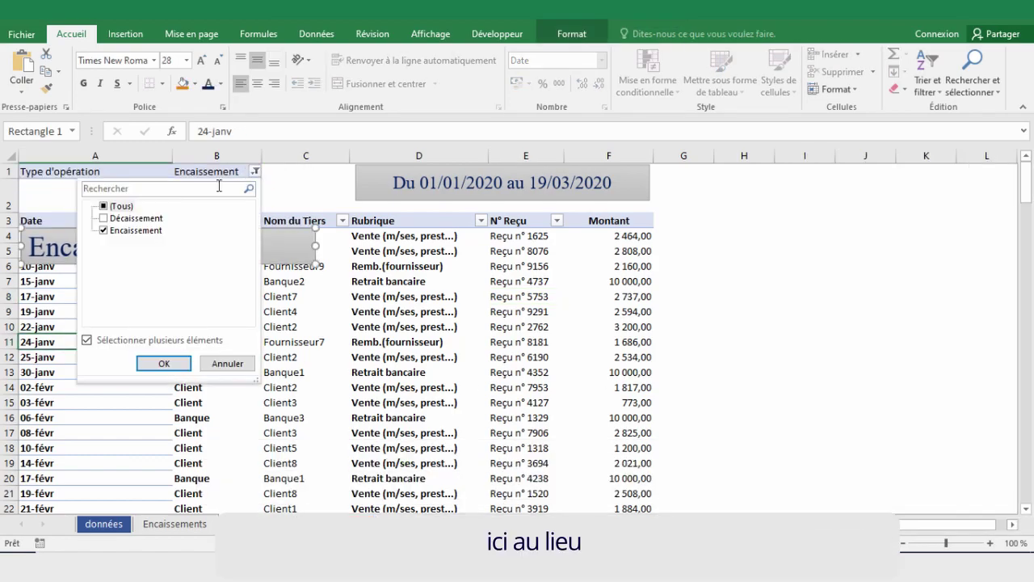
click(103, 219)
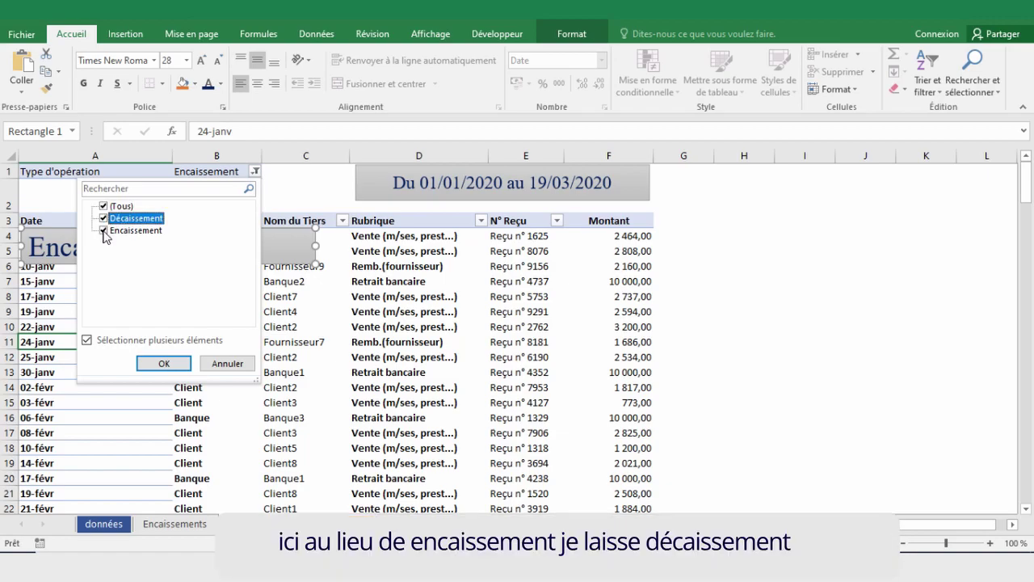
click(104, 231)
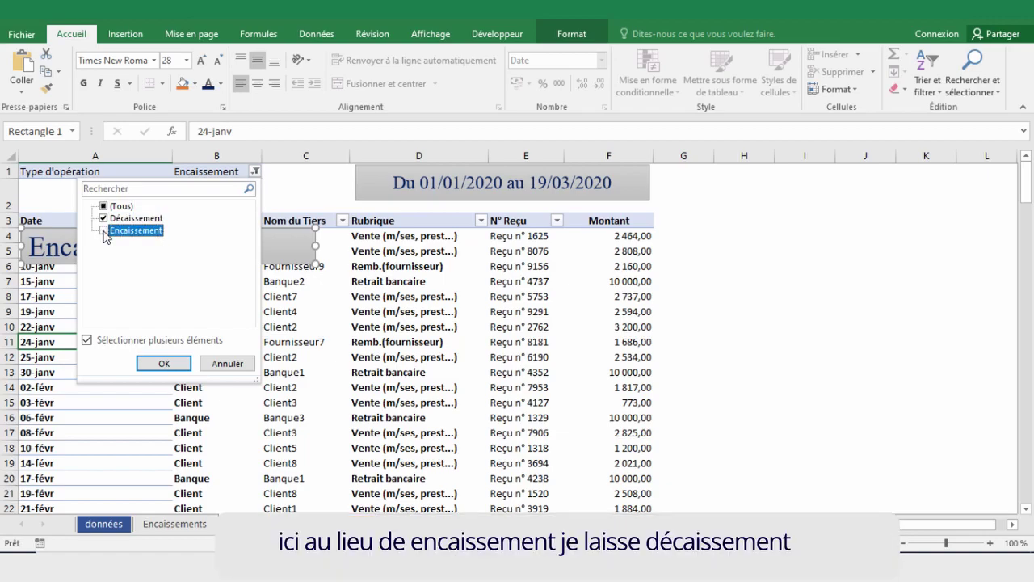
click(164, 364)
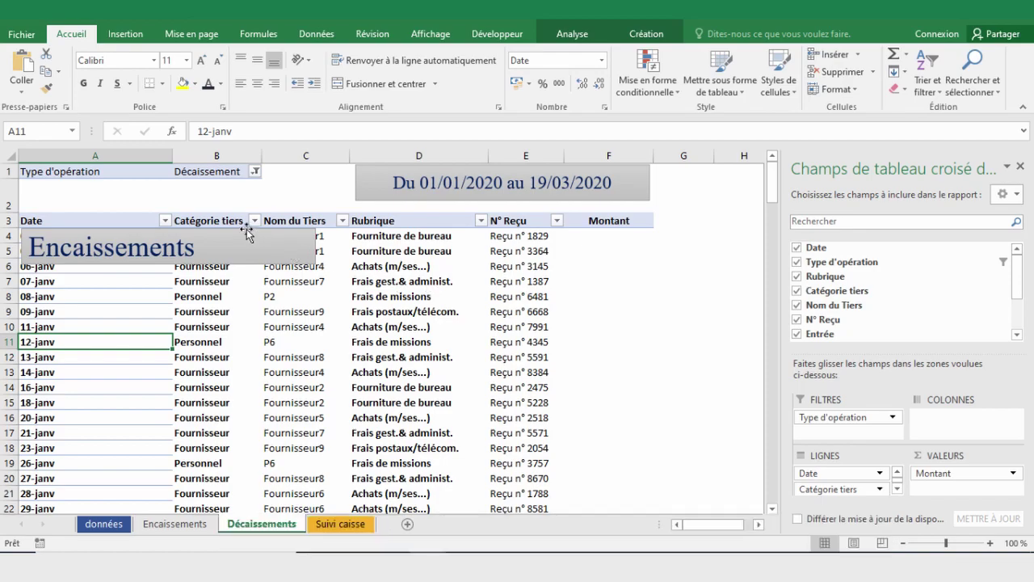
Step: Put the banner back over the top rows and change its title to 'Décaissements'
drag(247, 231, 242, 164)
click(56, 183)
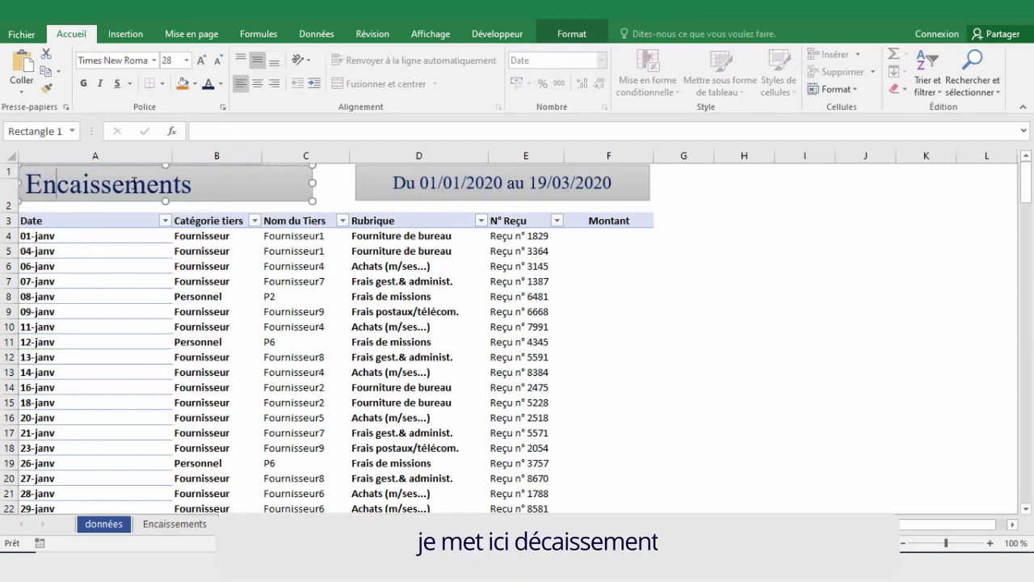
key(BackSpace)
key(BackSpace)
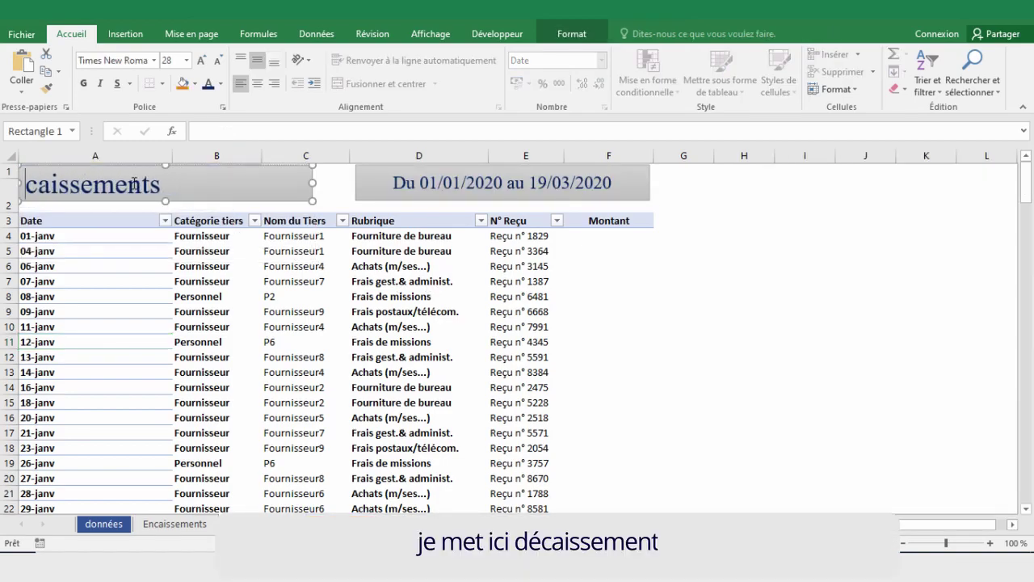
text(D)
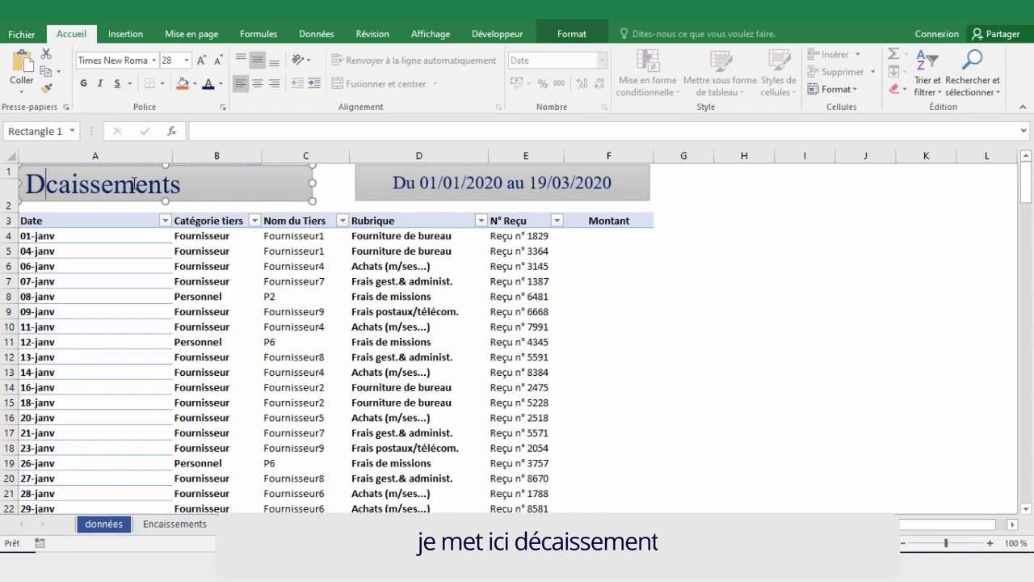
text(é)
click(266, 252)
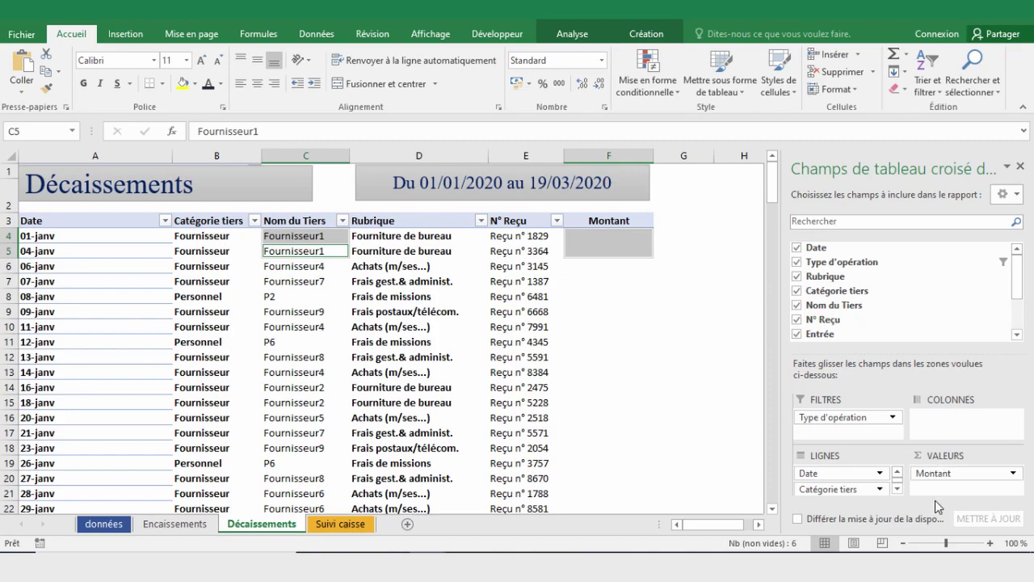
Step: Replace Montant with a Somme of Sortie in Nombre format with thousands separators
mouse_move(939, 473)
mouse_down()
mouse_move(820, 309)
mouse_move(947, 476)
mouse_up()
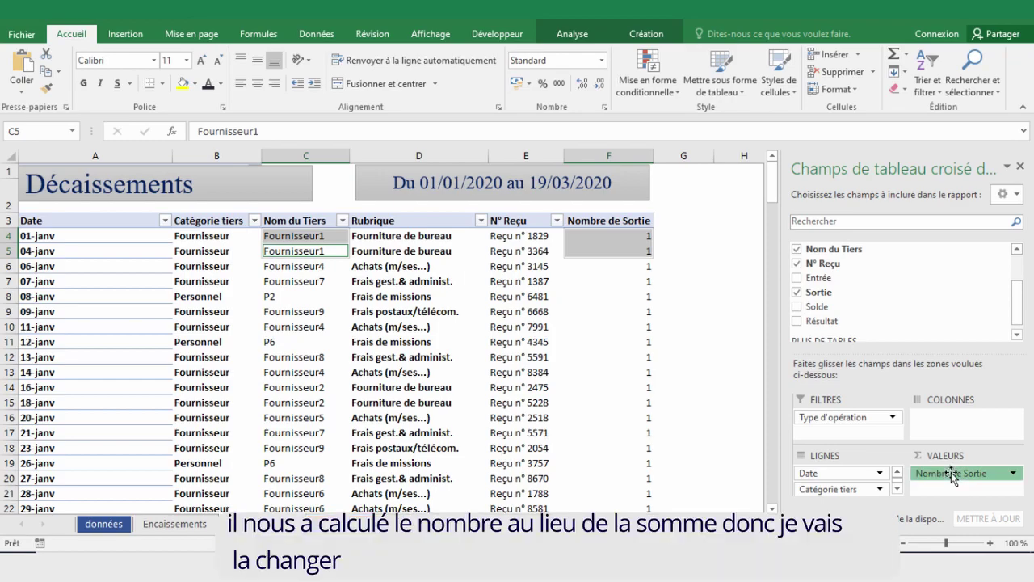
click(950, 471)
click(945, 456)
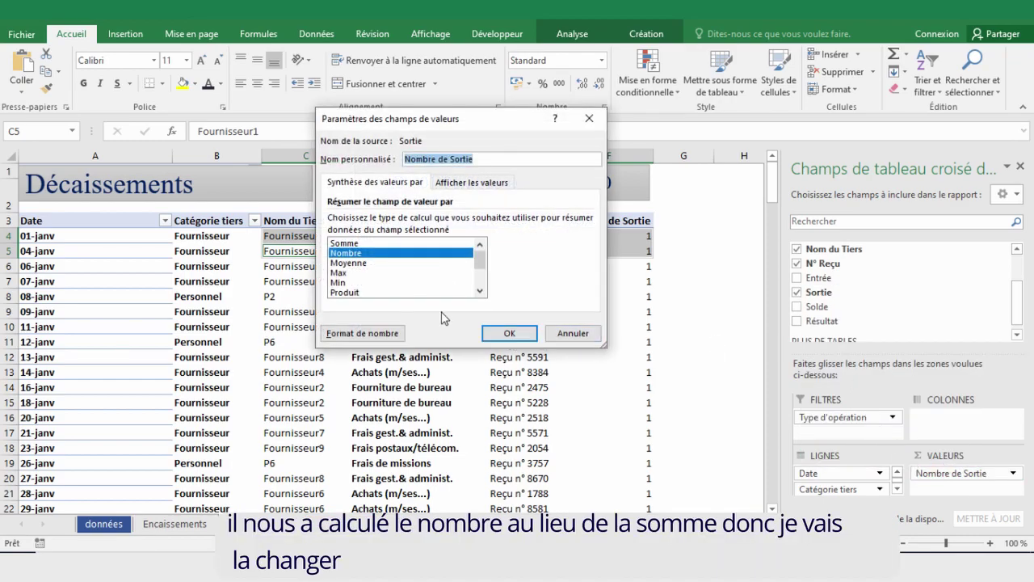
click(350, 243)
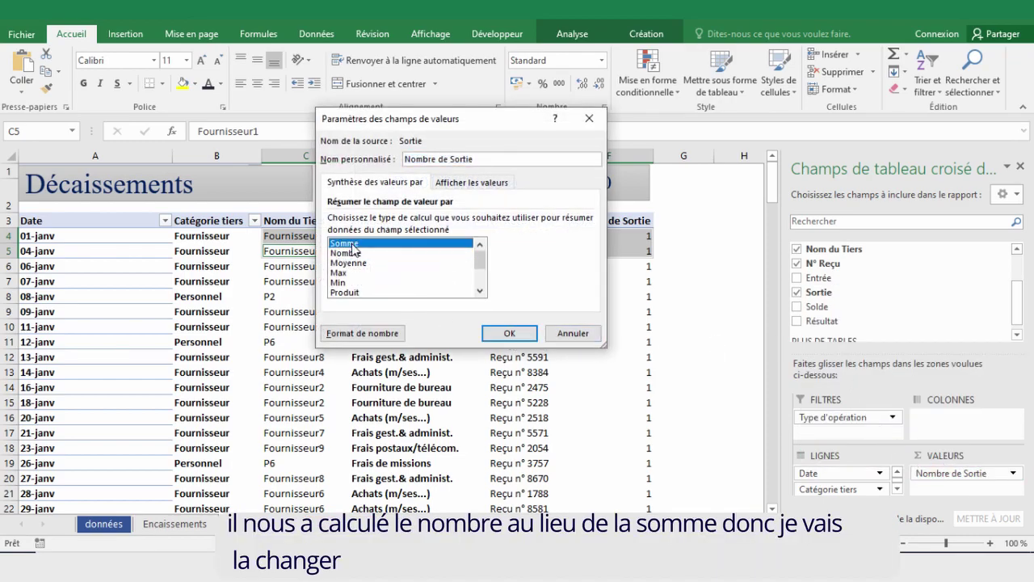
click(361, 335)
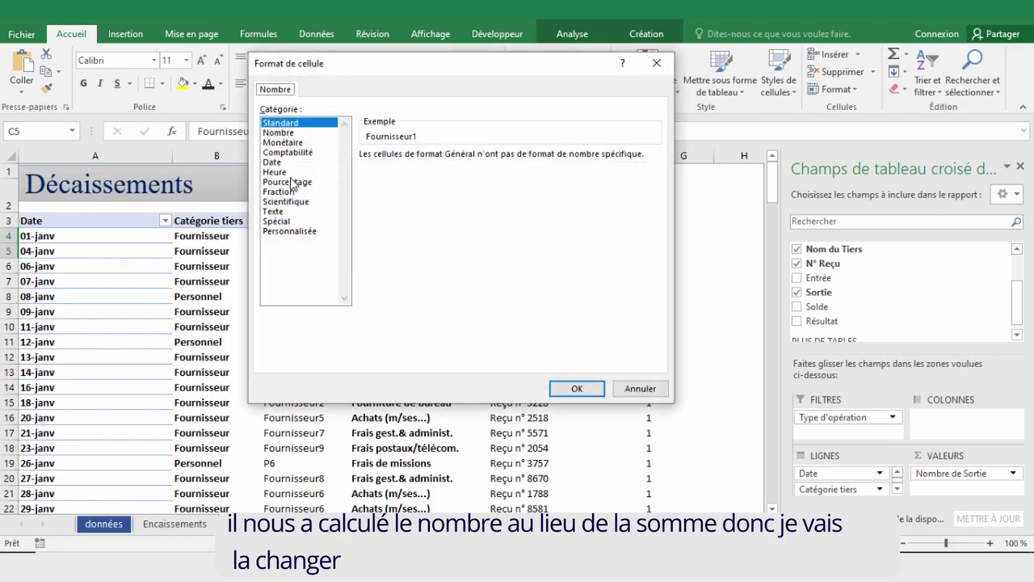
click(279, 132)
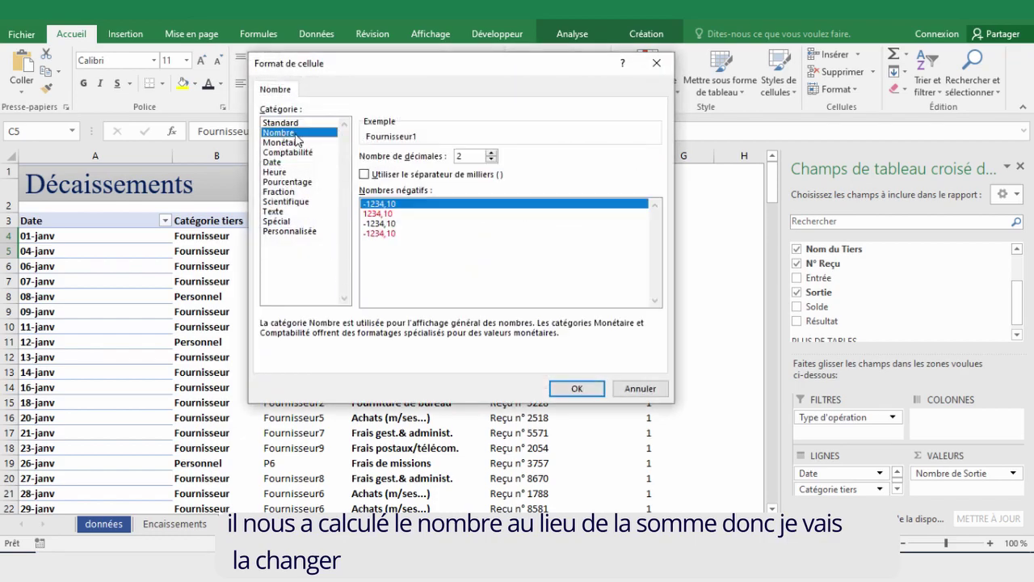
click(363, 174)
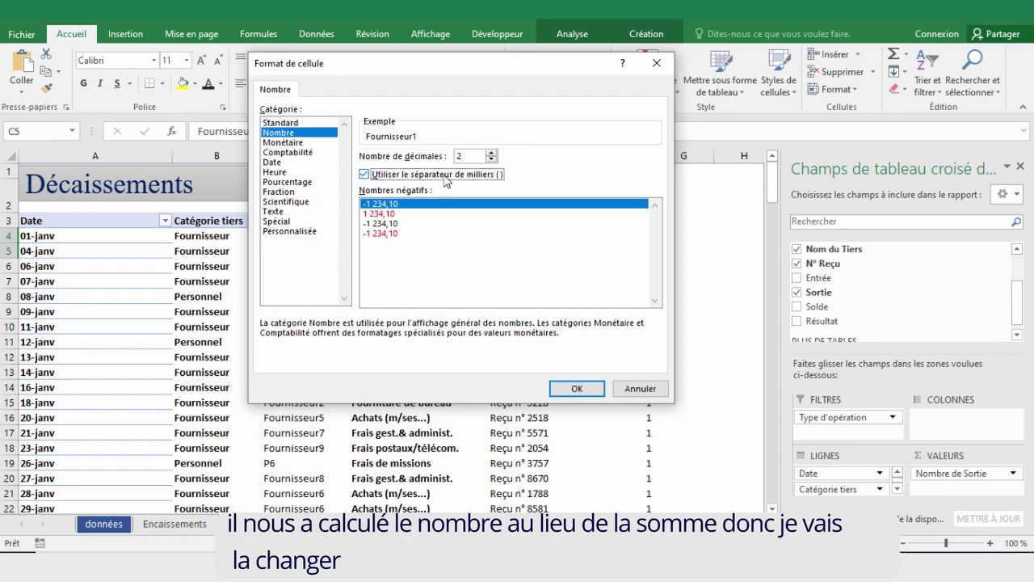
click(576, 388)
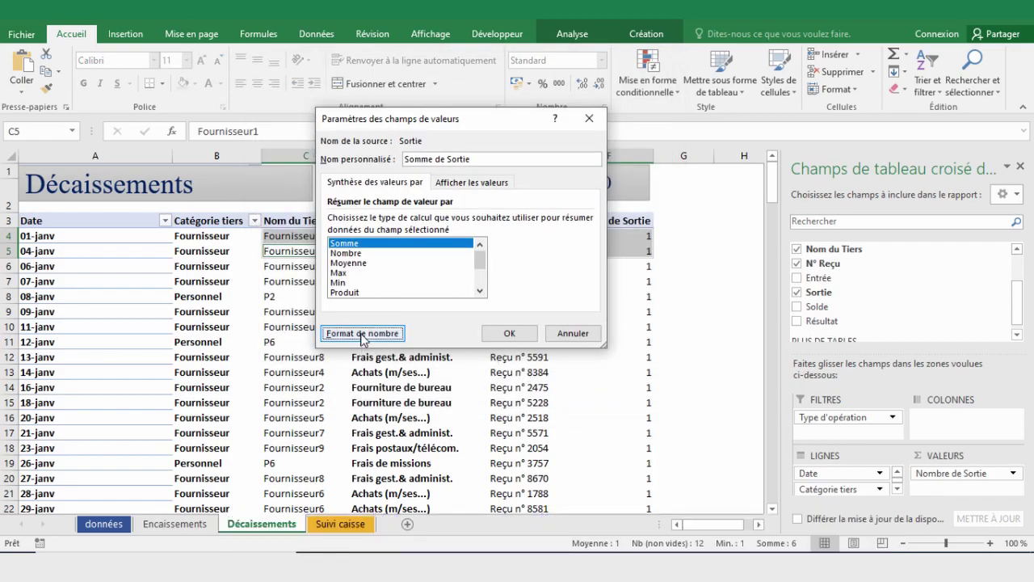
click(518, 342)
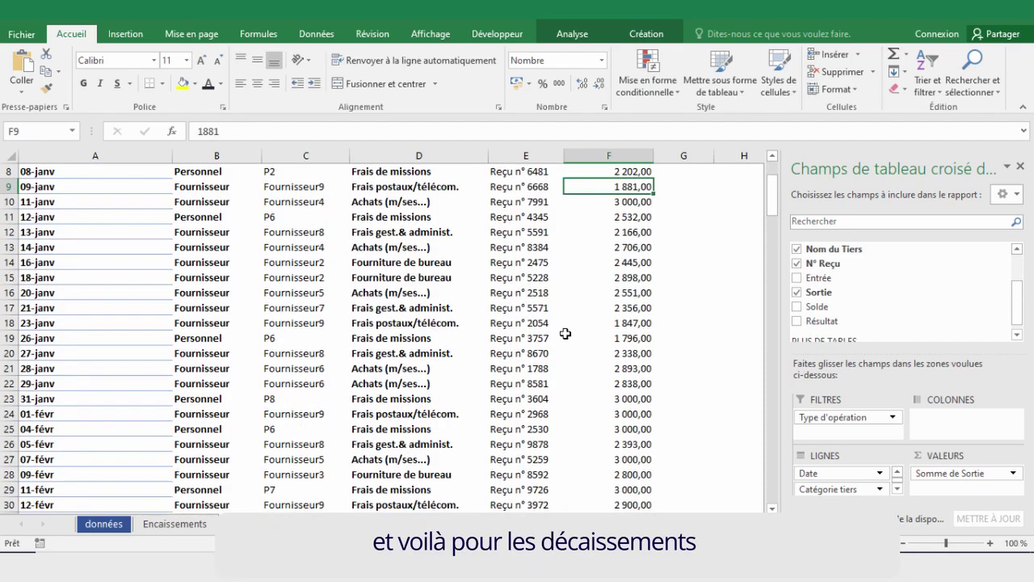
Step: Scroll down the Suivi caisse cash log to its 111 592,00 and 118 107,00 MAD totals
scroll(564, 333, down, 3)
scroll(565, 334, down, 5)
scroll(563, 334, down, 2)
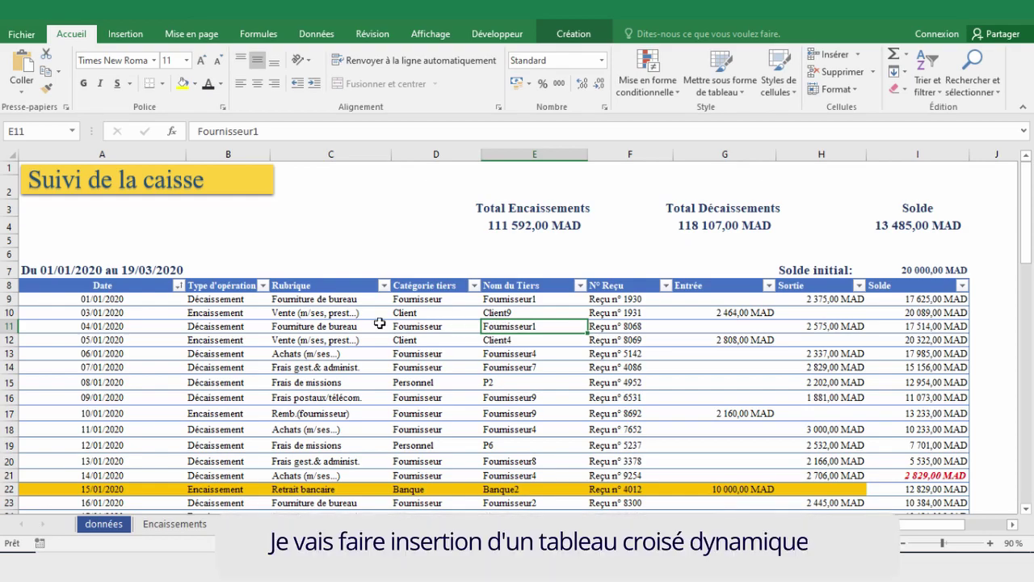
click(125, 34)
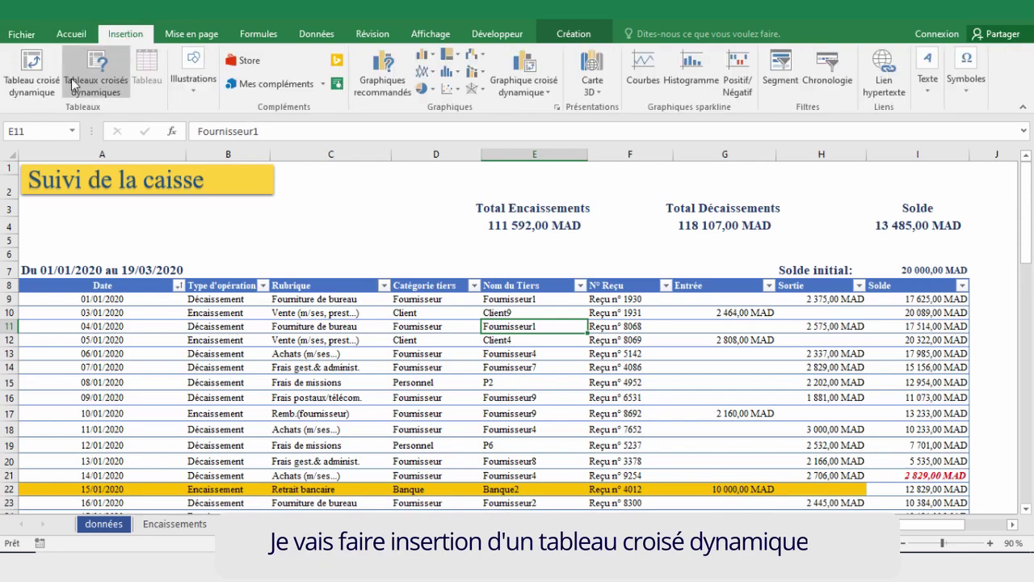
Step: Insert a pivot table from the Caisse table on a new sheet named 'evolut encaissement'
click(31, 71)
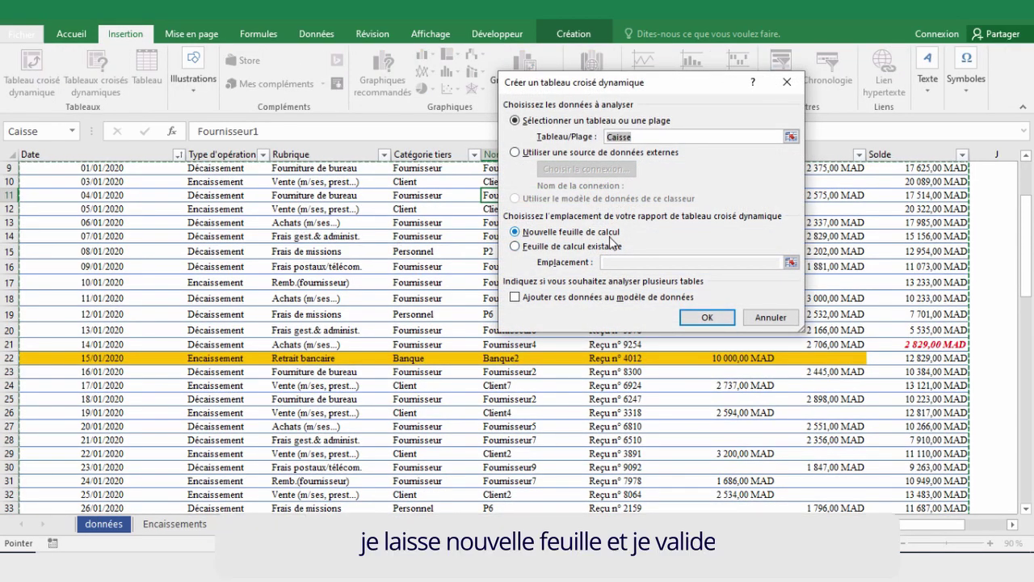
click(707, 317)
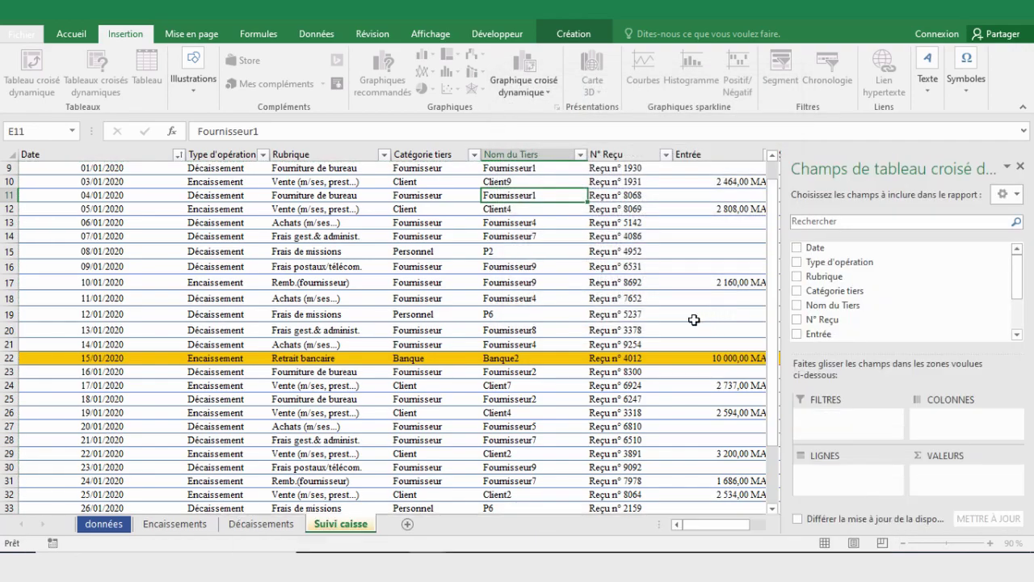
right_click(328, 529)
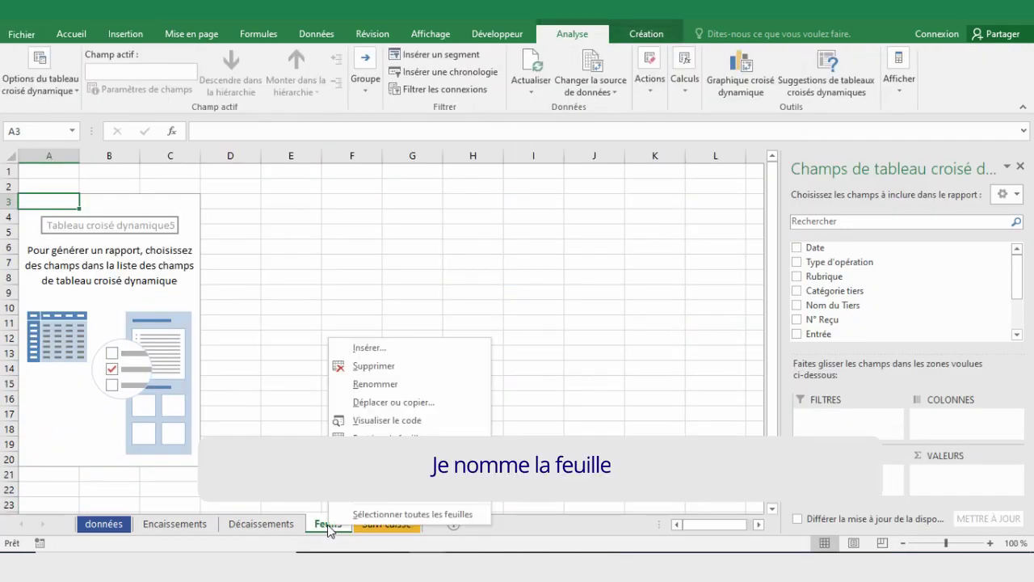
click(382, 383)
text(evol)
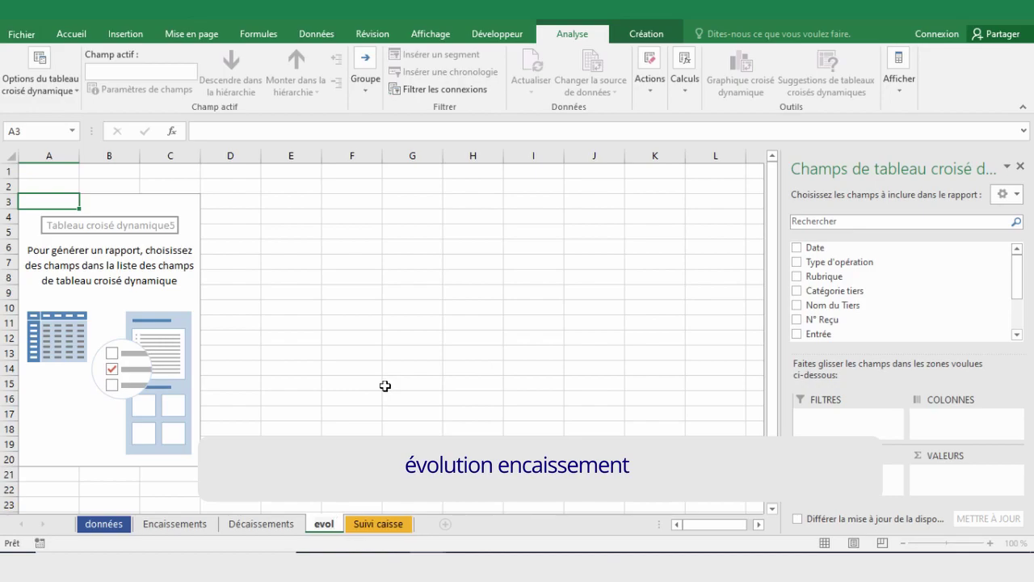
text(ut enca)
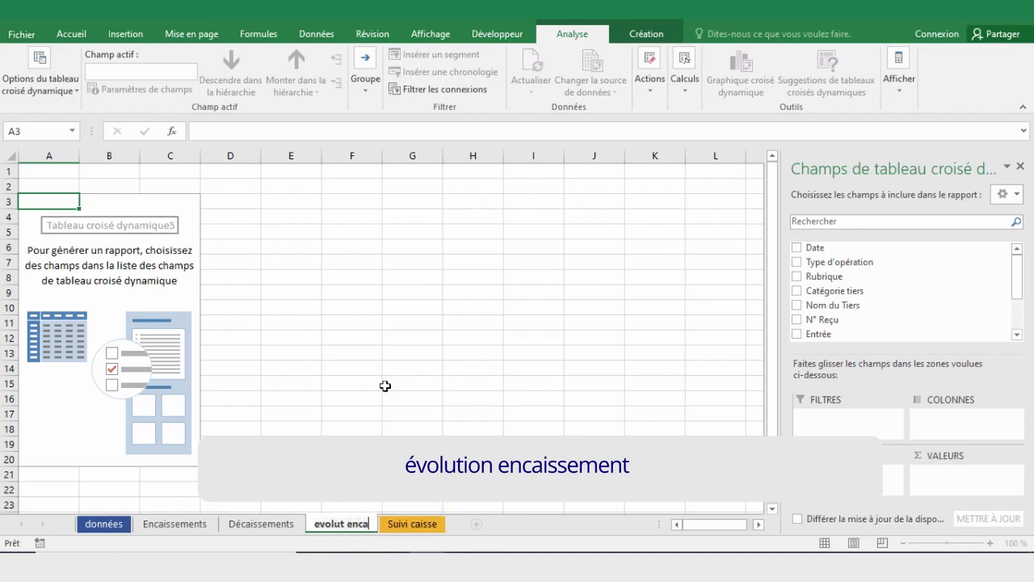
text(issement)
key(Return)
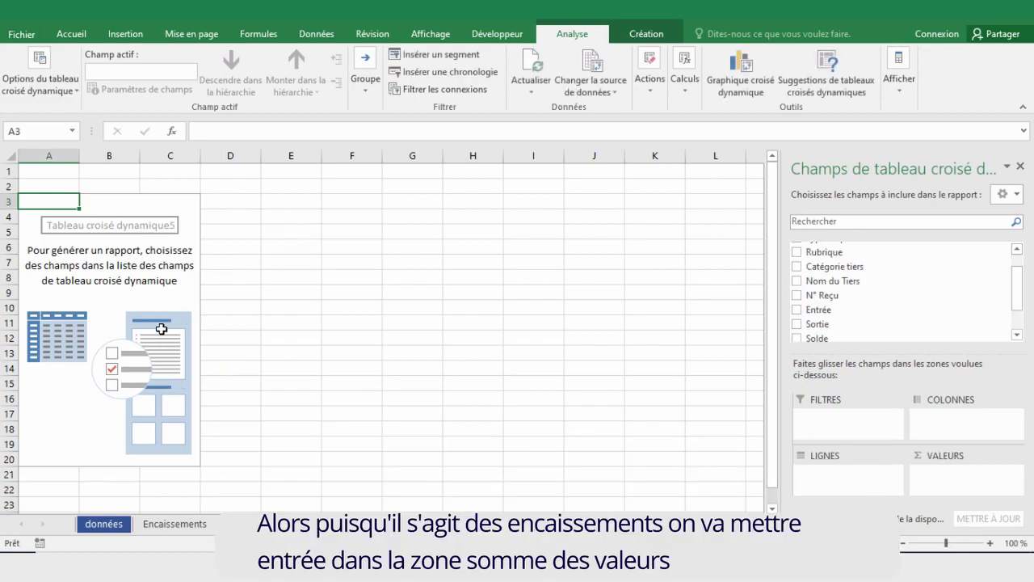
Step: Add Entrée to the values as a Somme in Nombre format with thousands separators
scroll(824, 319, down, 1)
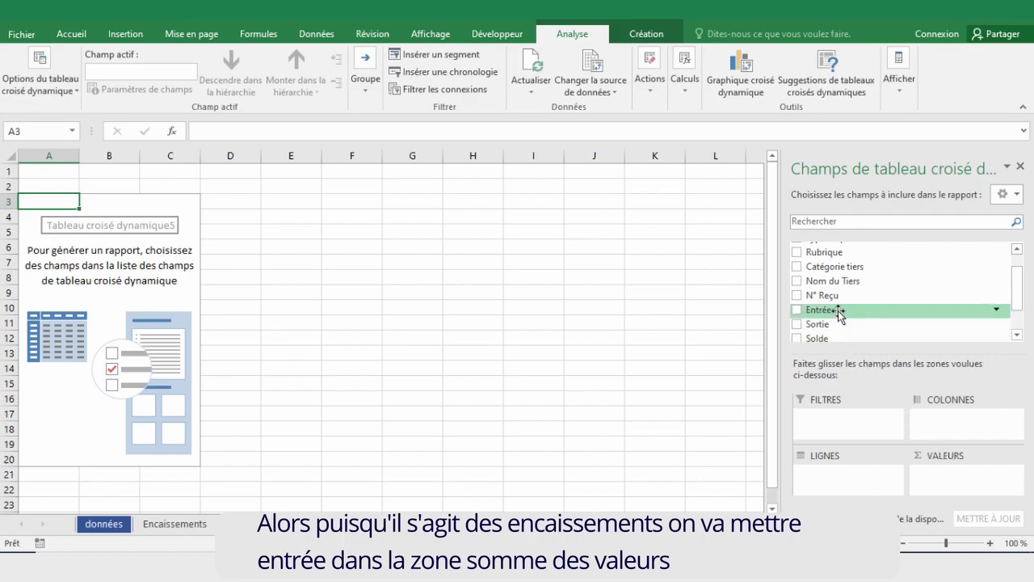
drag(840, 307, 963, 475)
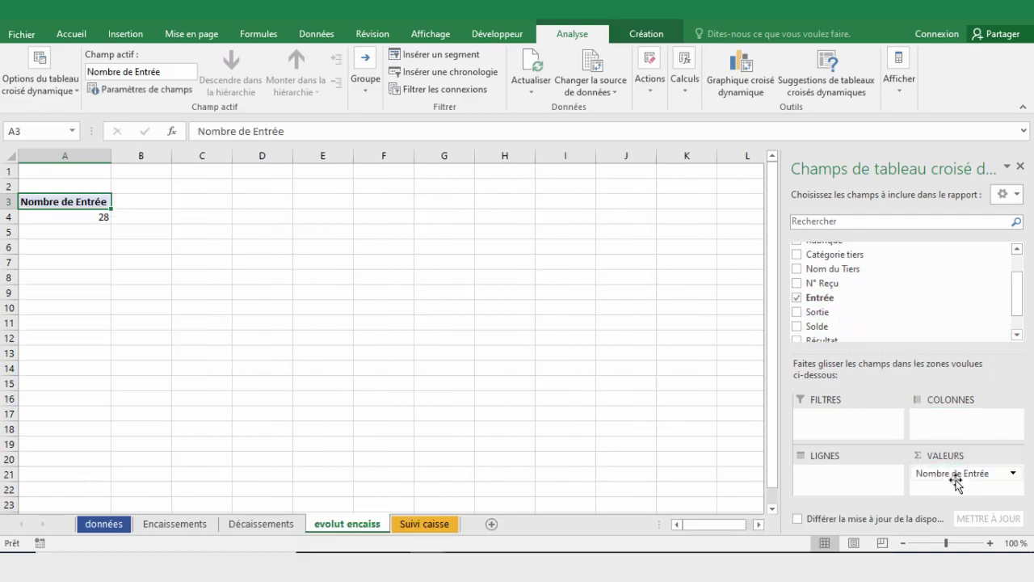
click(969, 475)
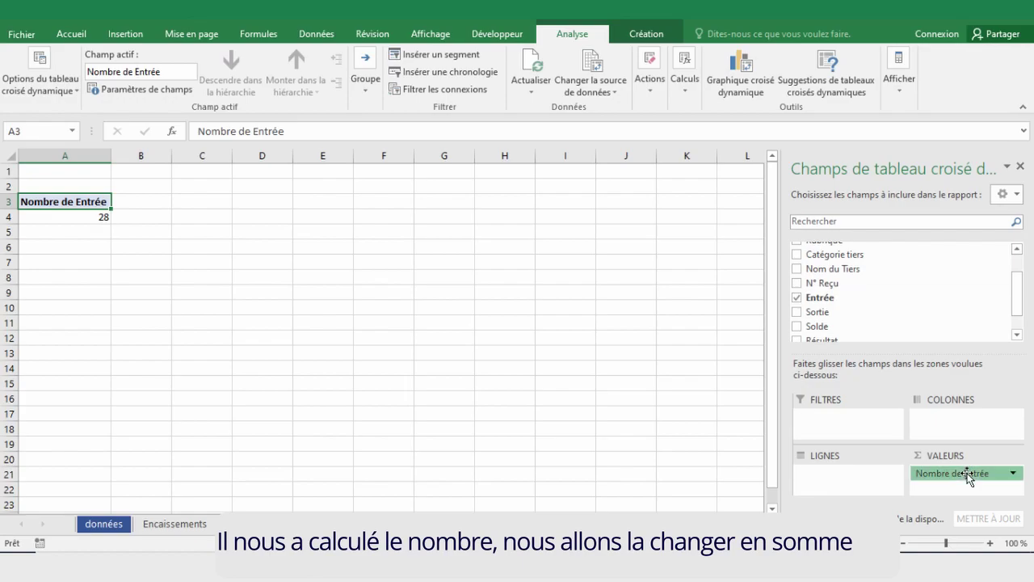
click(929, 457)
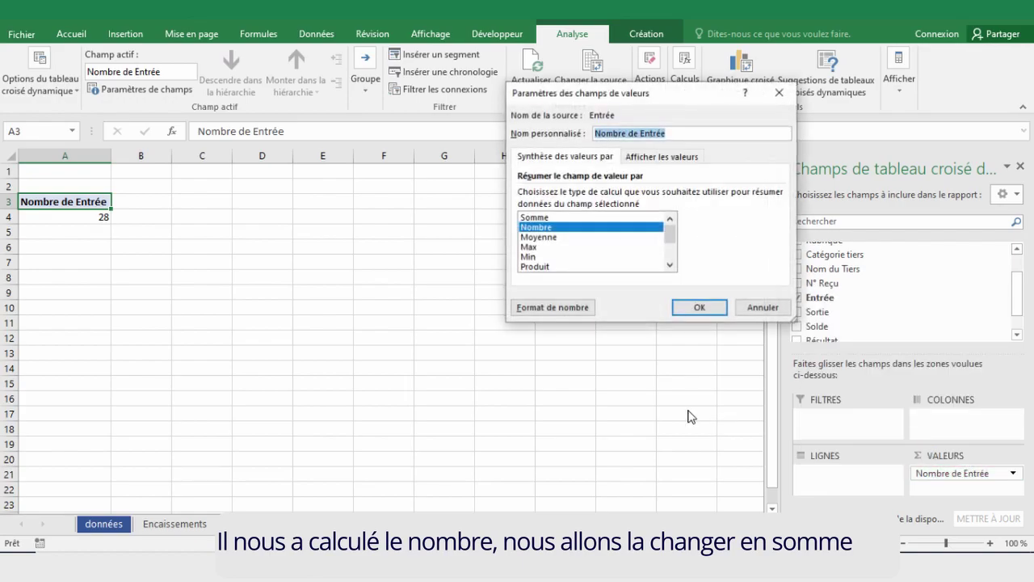
click(533, 218)
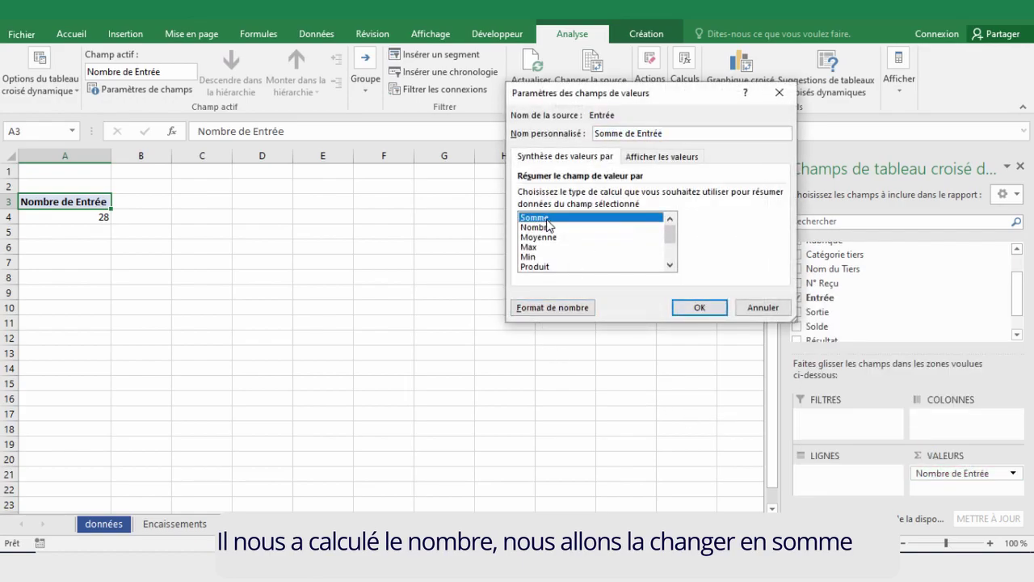
click(529, 307)
click(469, 106)
click(554, 150)
click(767, 362)
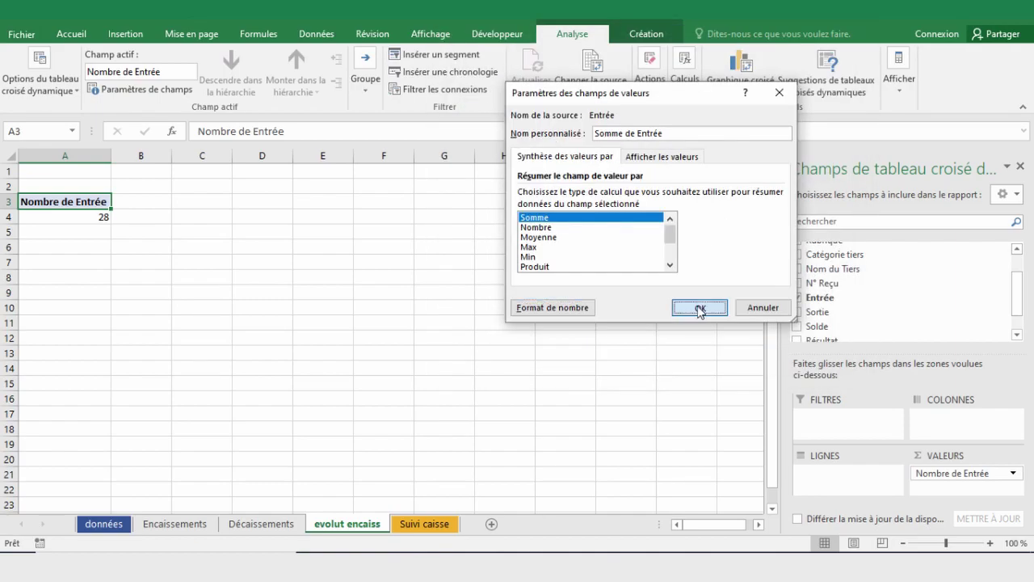
click(687, 302)
Step: Put Date in the pivot's rows to show daily Entrée totals
scroll(1019, 279, up, 1)
scroll(1019, 278, up, 1)
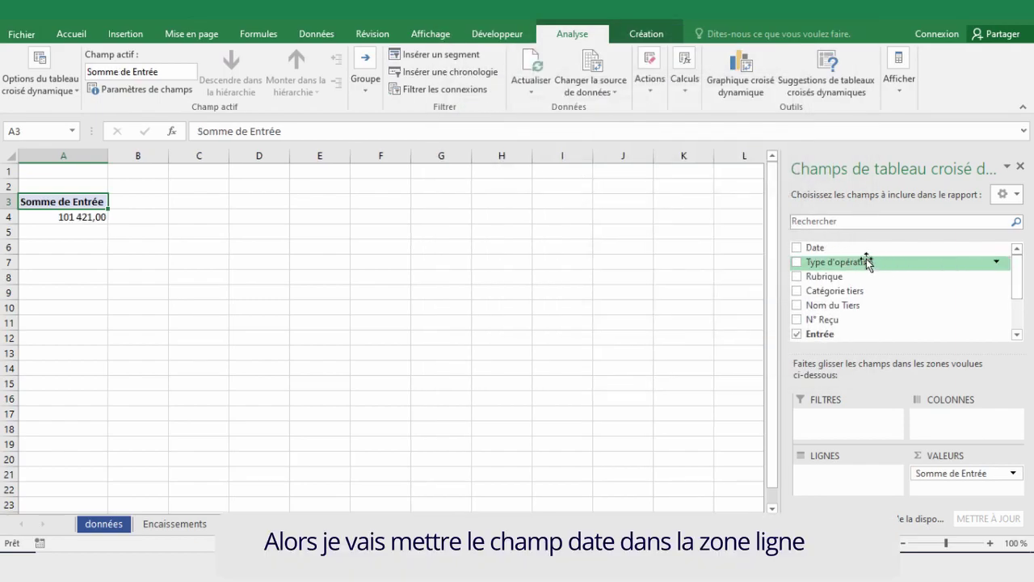
drag(832, 248, 820, 477)
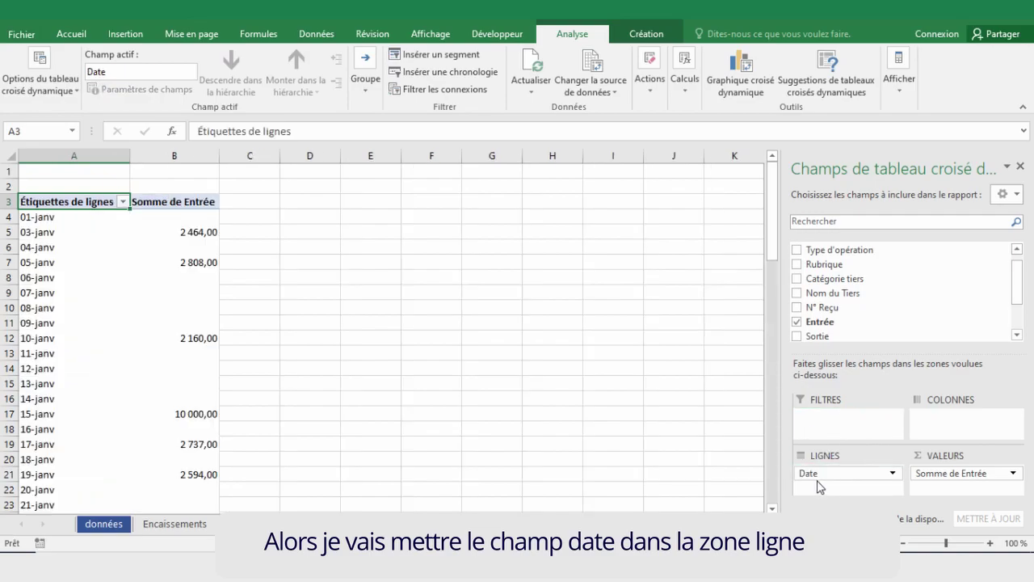
Step: Add Type d'opération as a report filter showing only Encaissement, excluding Décaissement
click(81, 218)
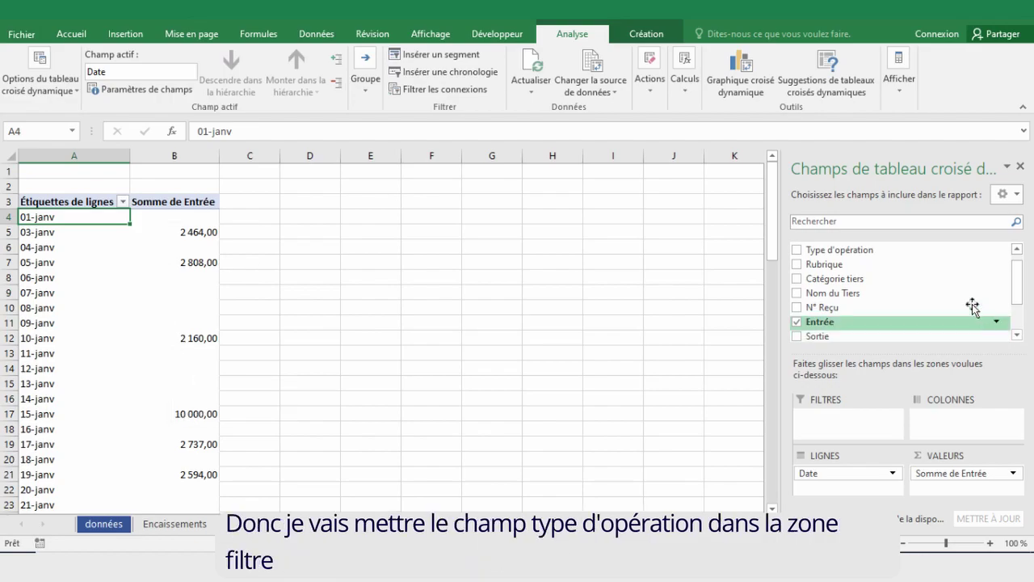
drag(840, 250, 844, 420)
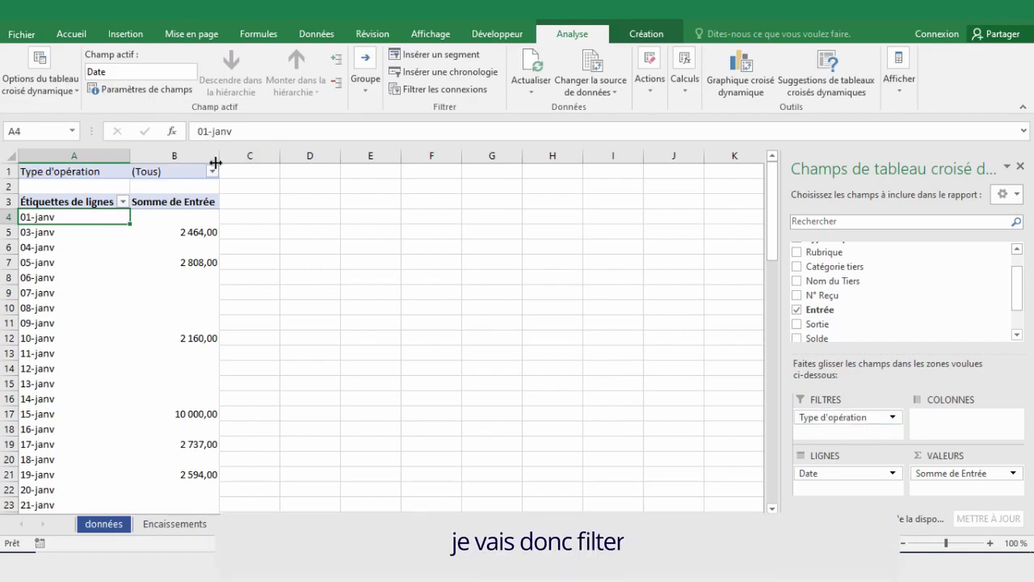
click(212, 172)
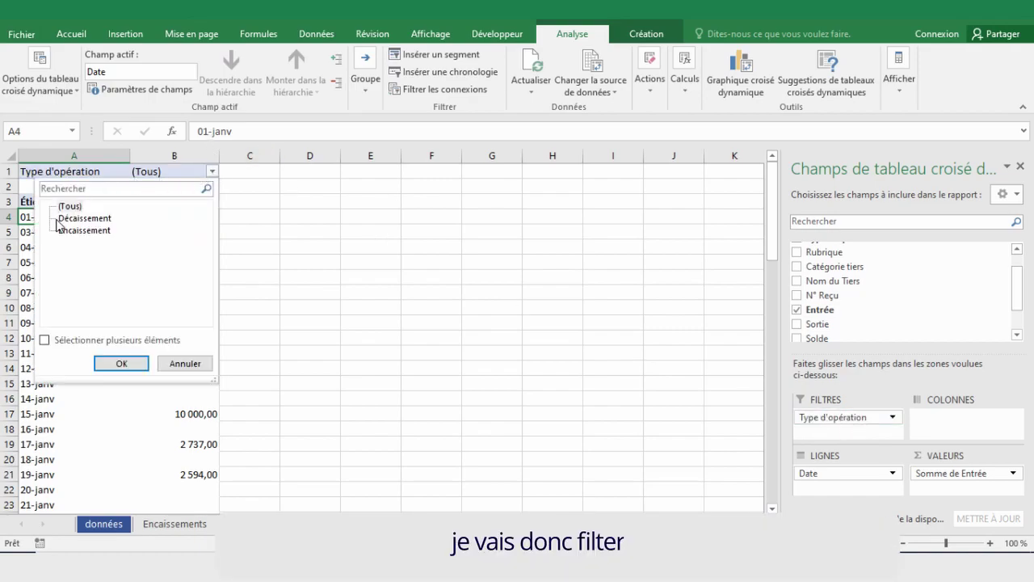
click(53, 341)
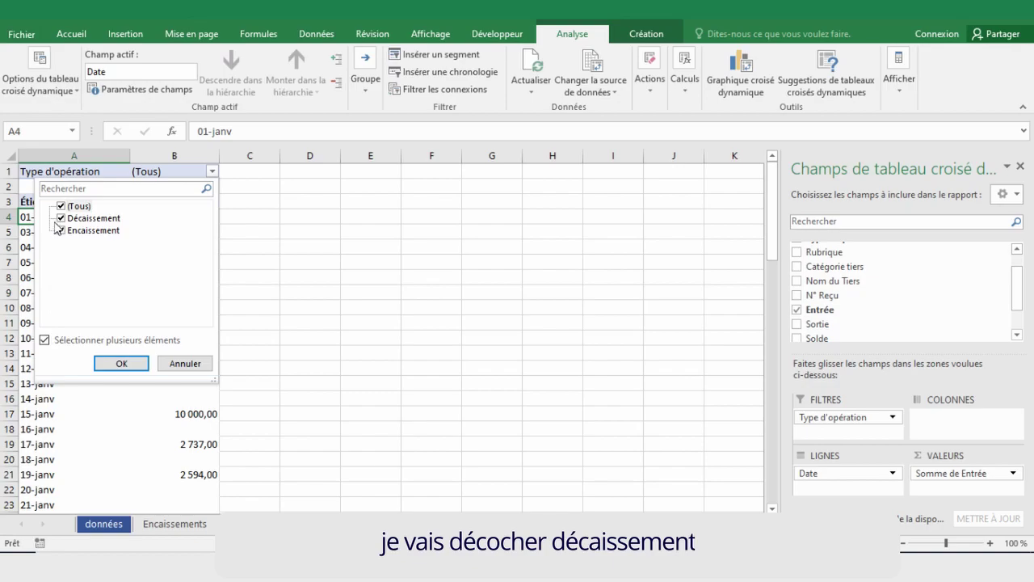
click(62, 220)
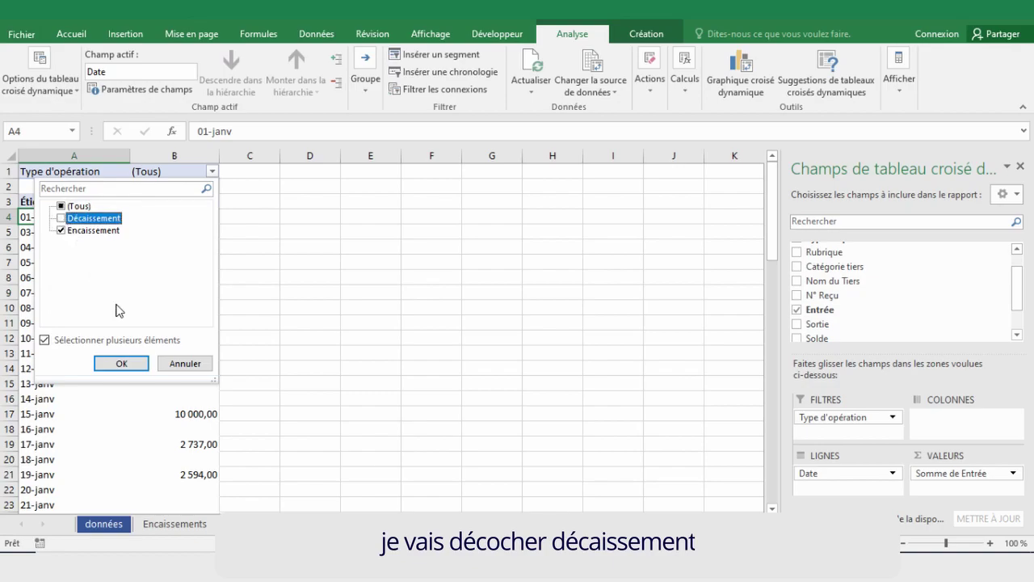
click(121, 364)
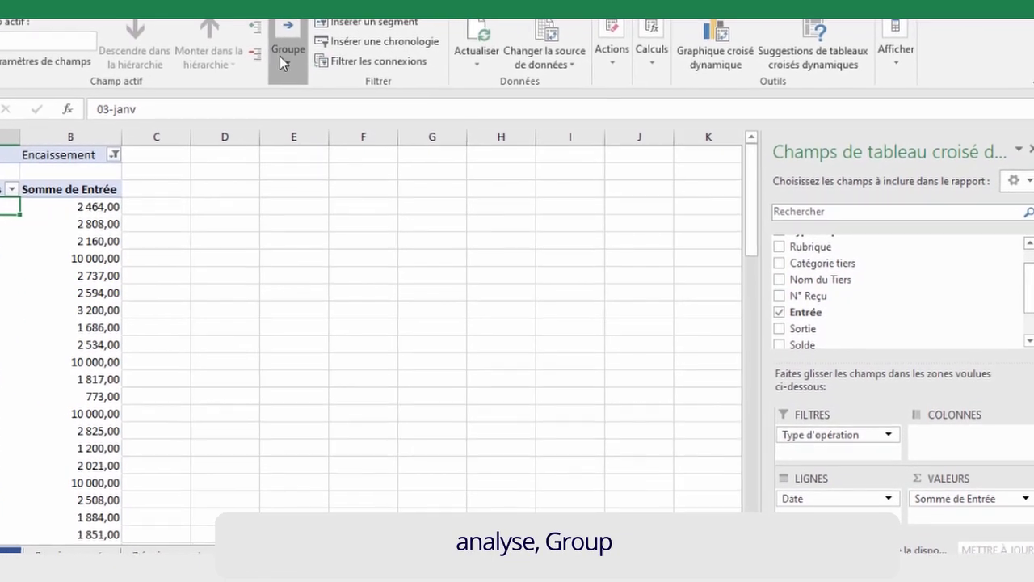
Step: Group the dates by Mois instead of Jours, giving janv 40 183,00, févr 39 679,00, mars 21 559,00
click(283, 63)
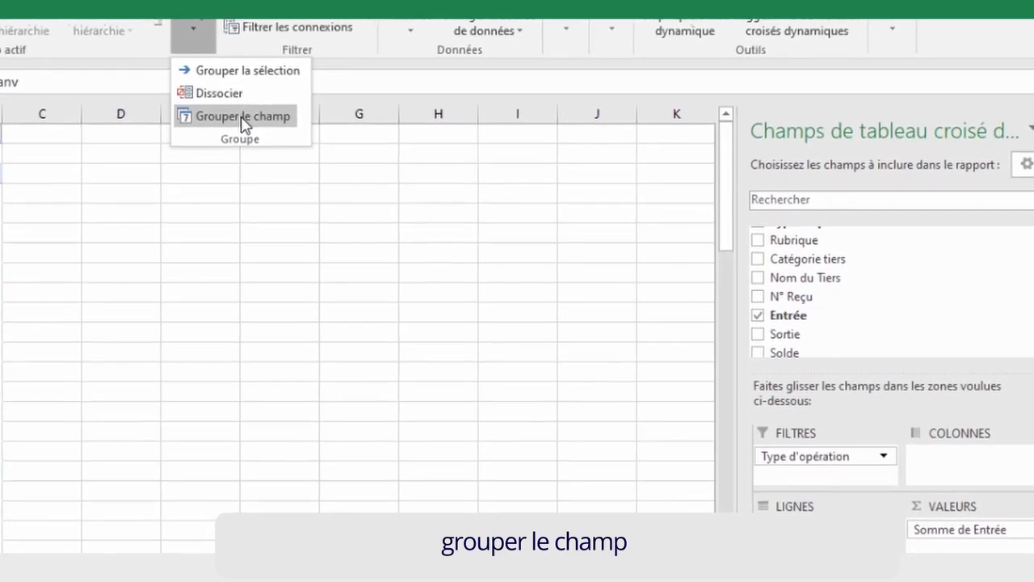
click(242, 121)
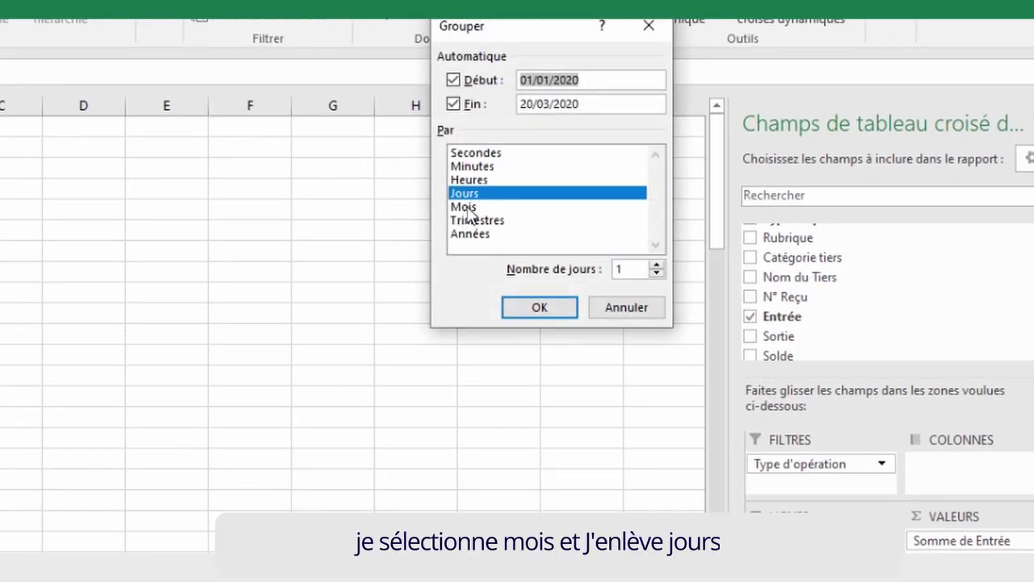
click(469, 207)
click(473, 194)
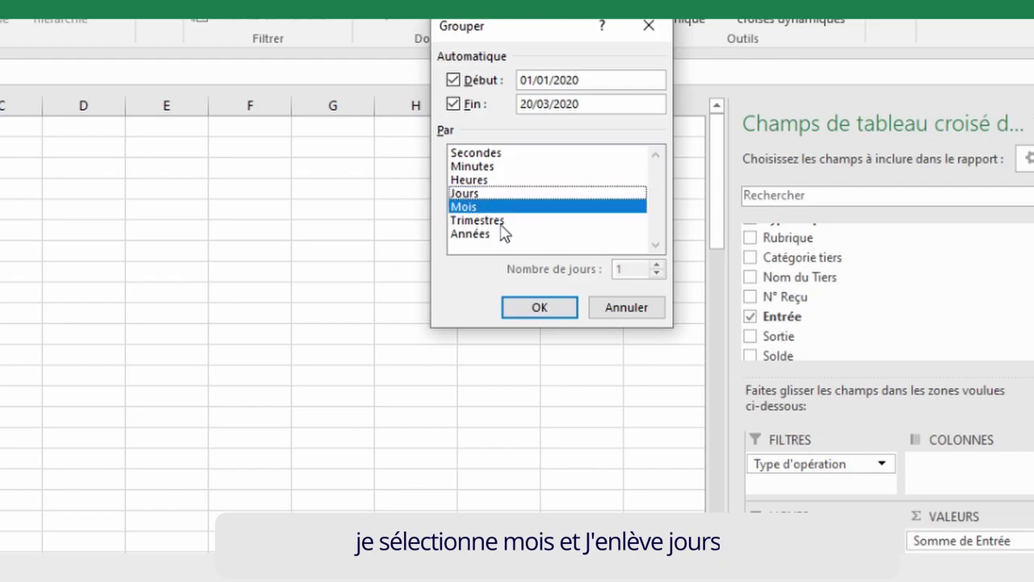
click(539, 313)
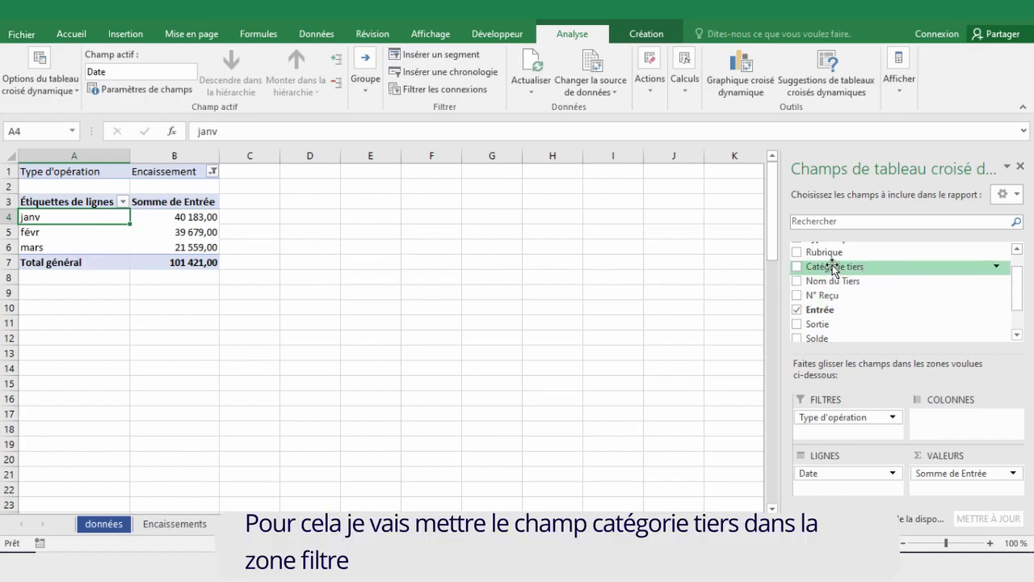
Step: Add a Catégorie tiers report filter that excludes Banque, bringing the pivot total to 51 421,00
drag(834, 269, 837, 436)
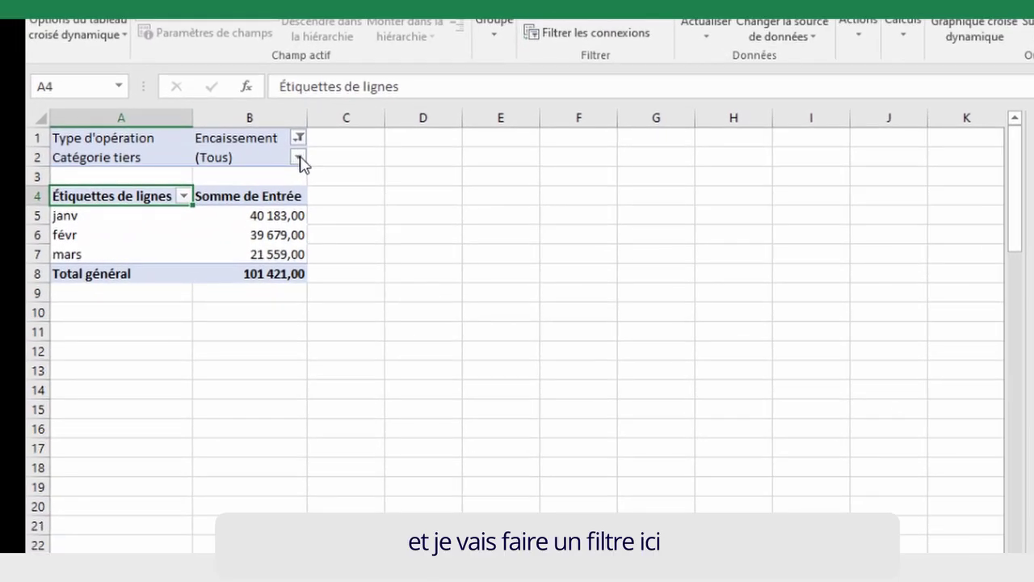
click(298, 158)
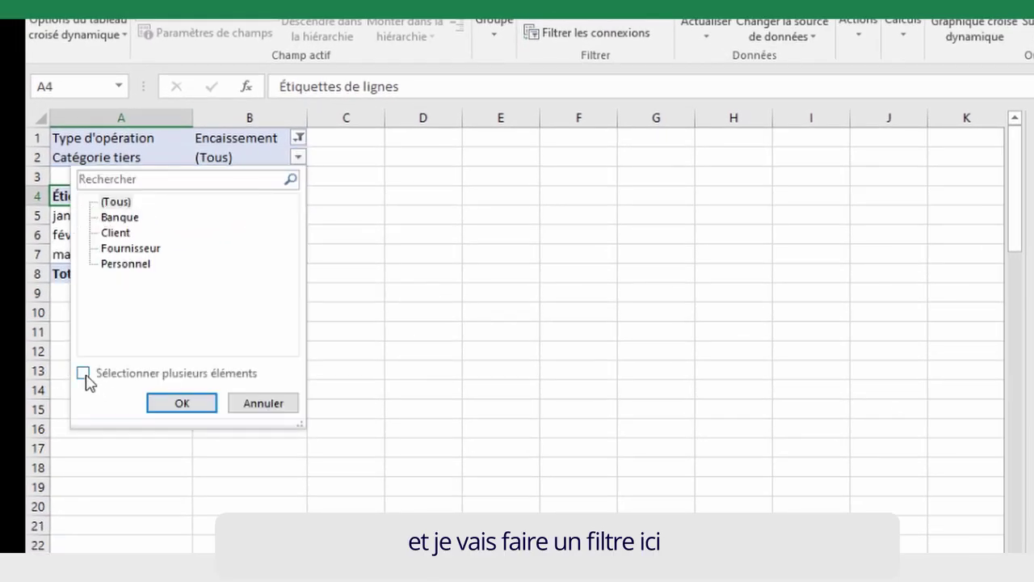
click(84, 376)
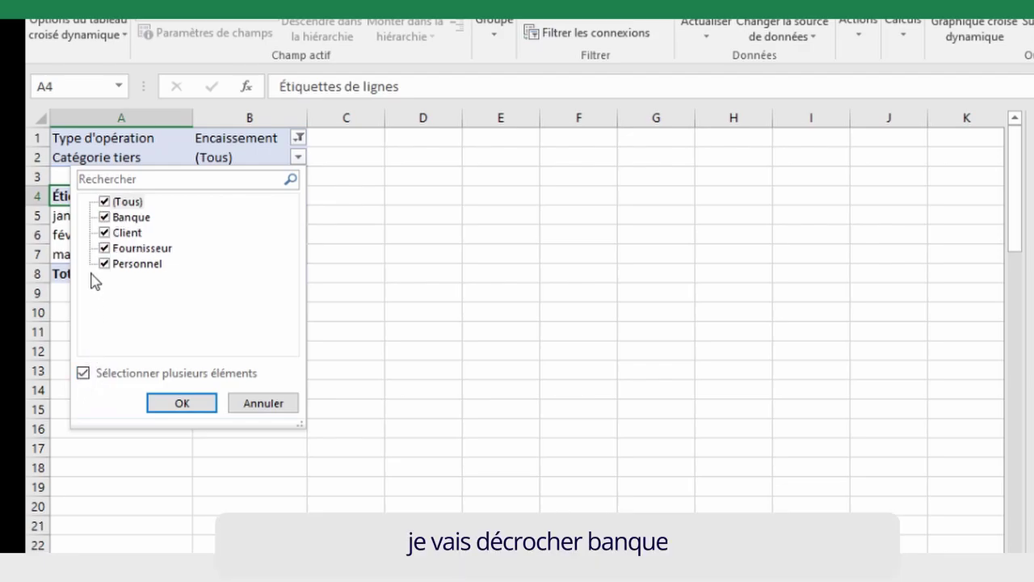
click(105, 217)
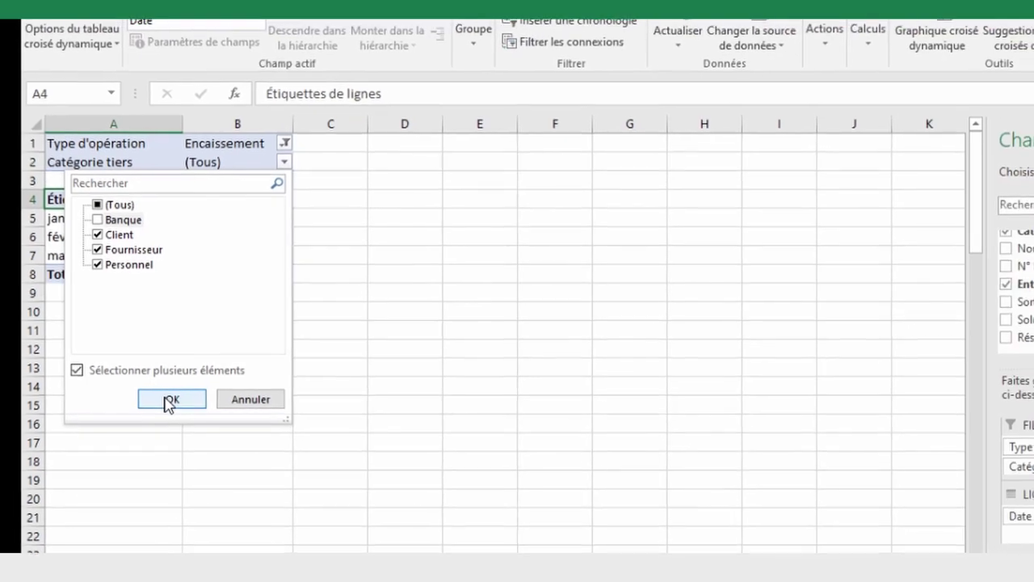
click(180, 403)
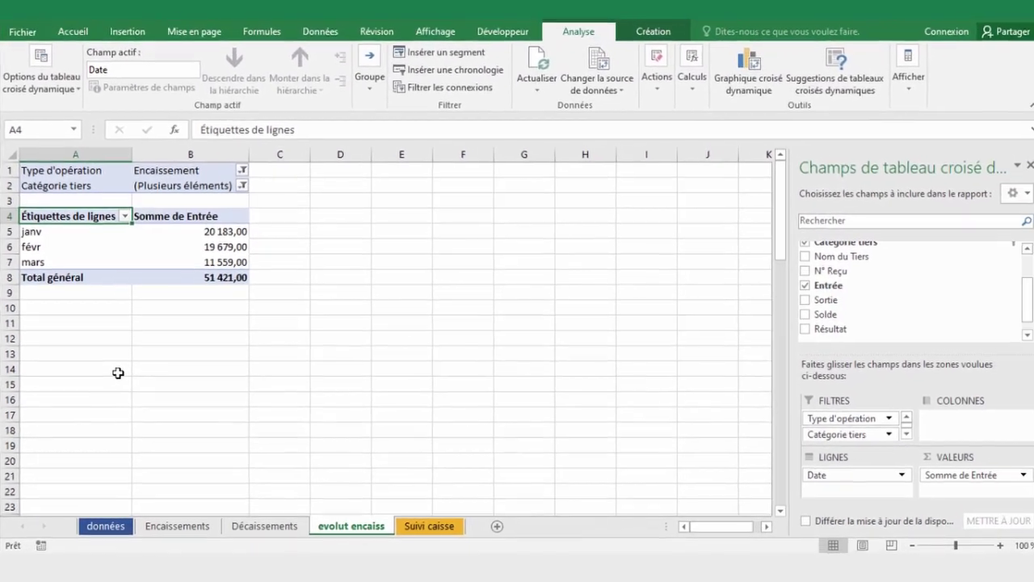
click(143, 216)
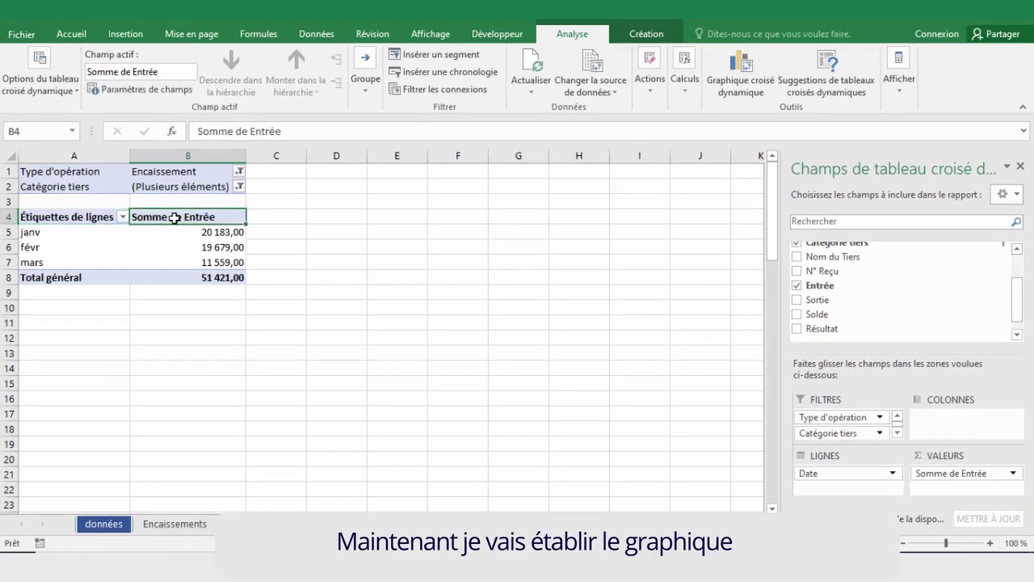
Step: Insert a clustered bar pivot chart of the janv–mars Entrée sums and place it beside the pivot
click(732, 60)
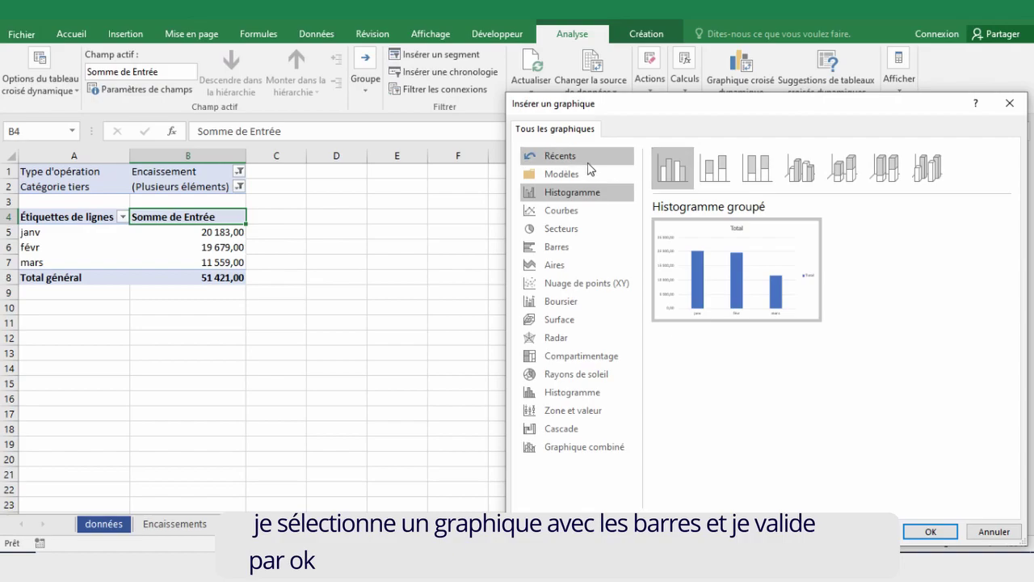
click(557, 252)
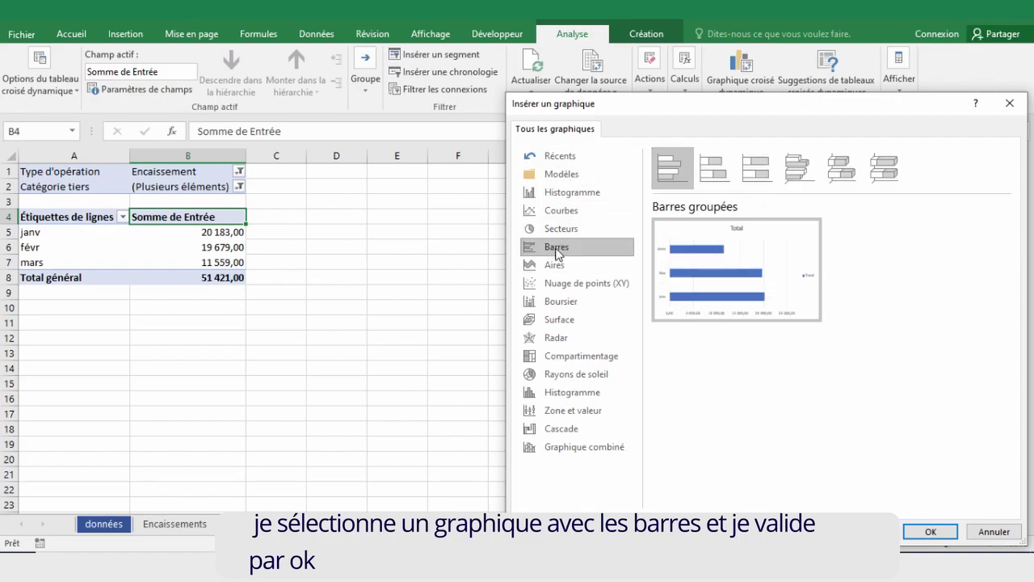
click(926, 531)
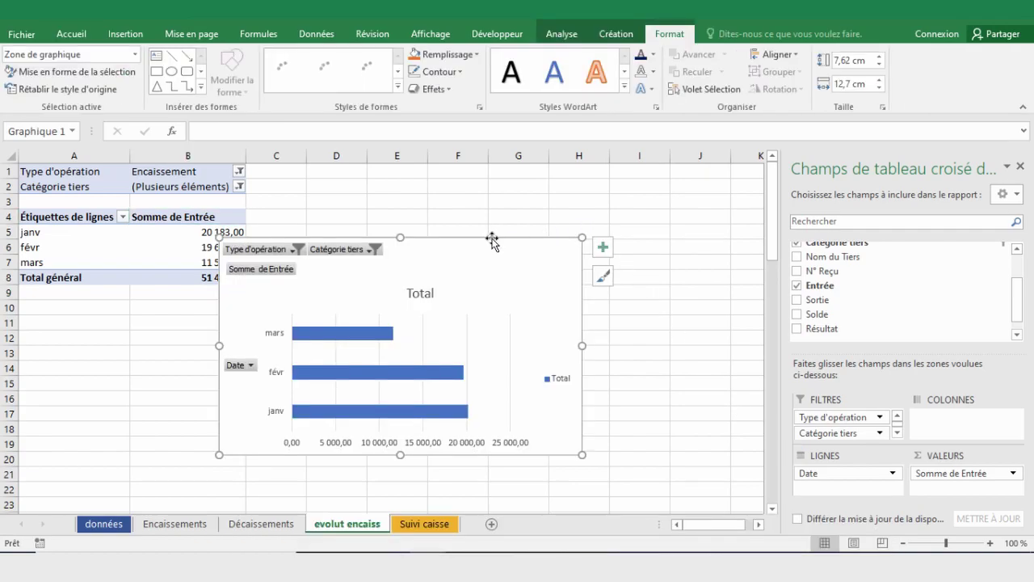
drag(492, 237, 557, 182)
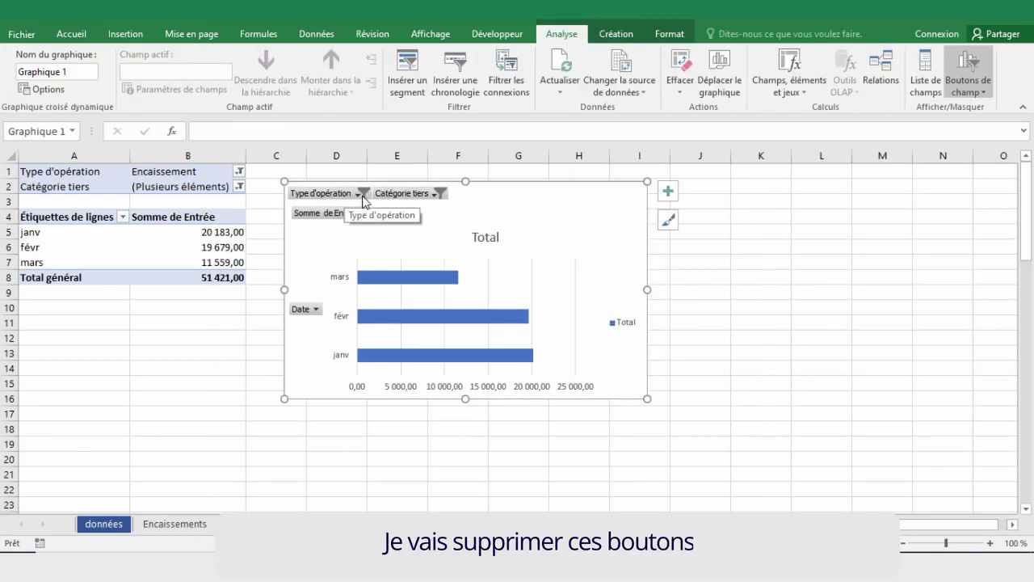
Step: Hide the chart's field buttons and legend, add bar value labels, and delete the horizontal value axis
click(970, 70)
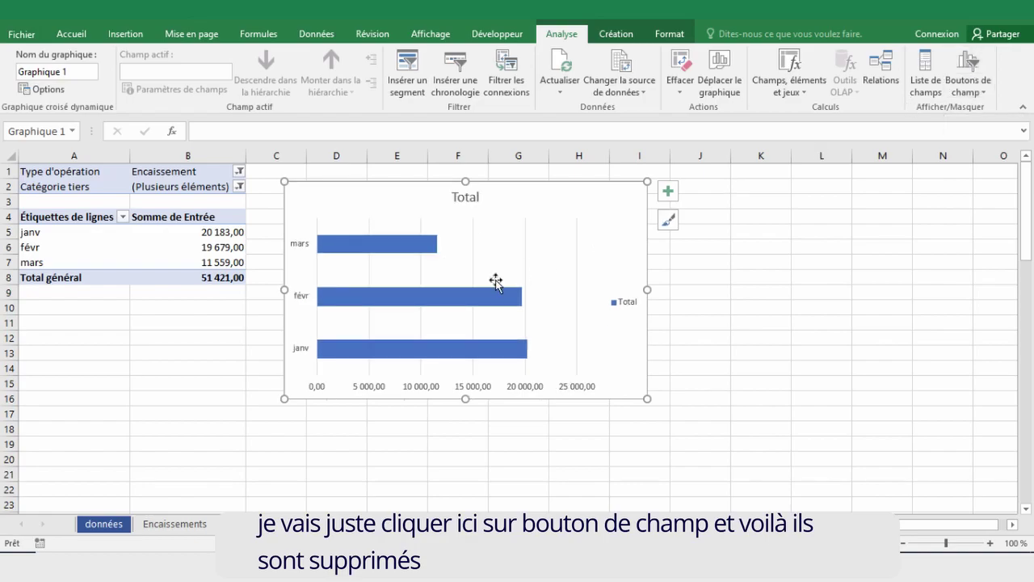
click(628, 308)
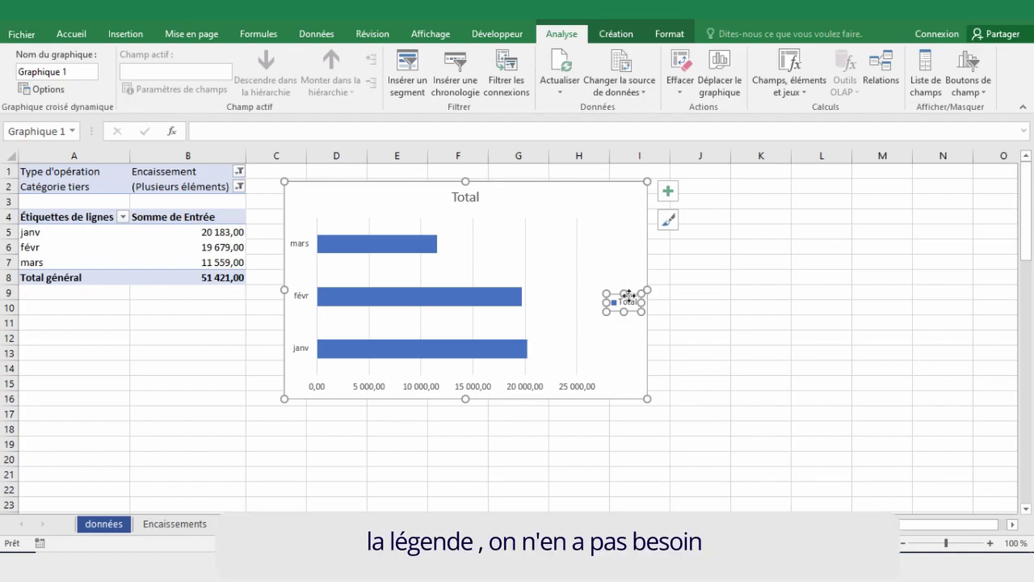
key(Delete)
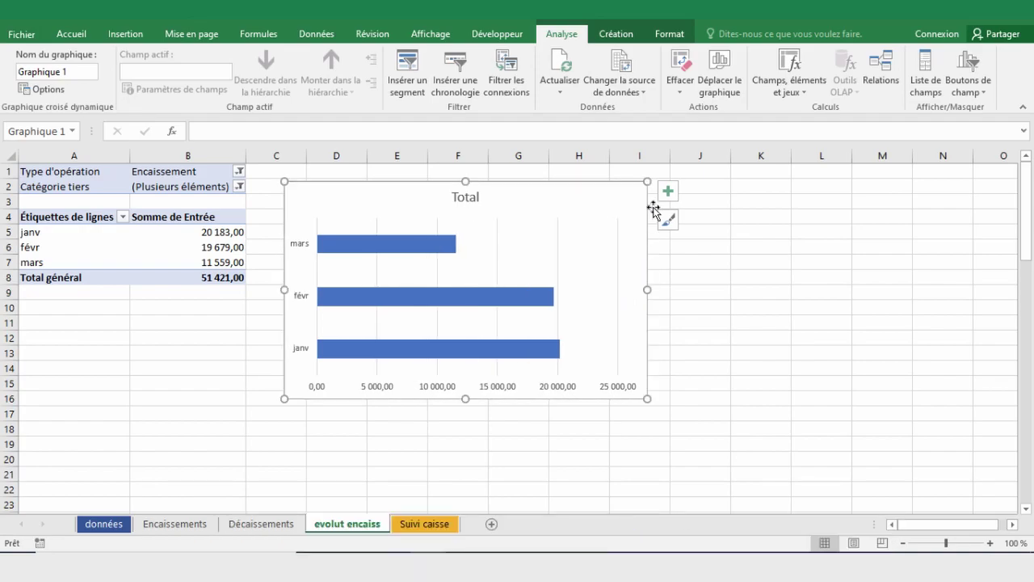
click(669, 196)
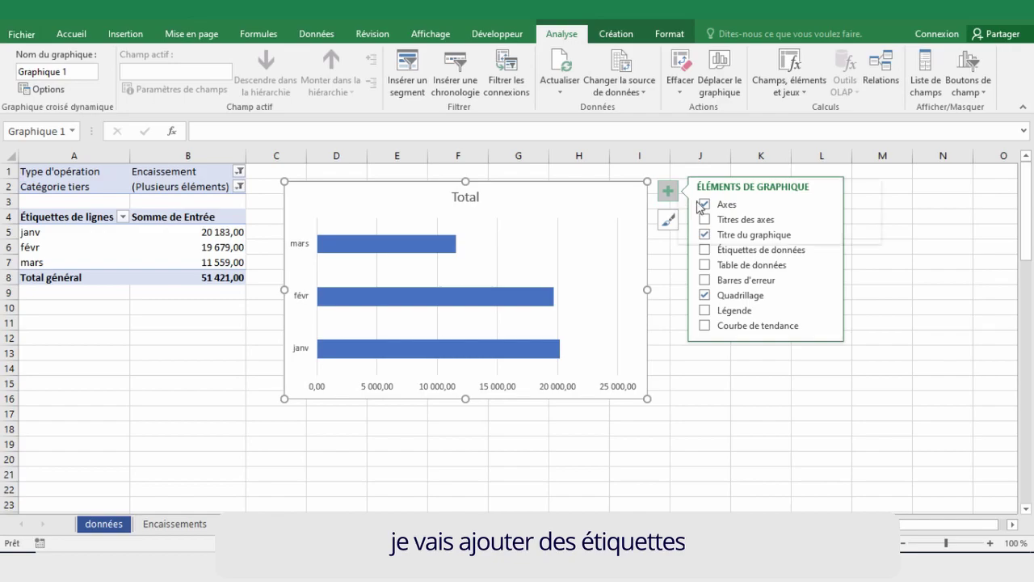
click(704, 249)
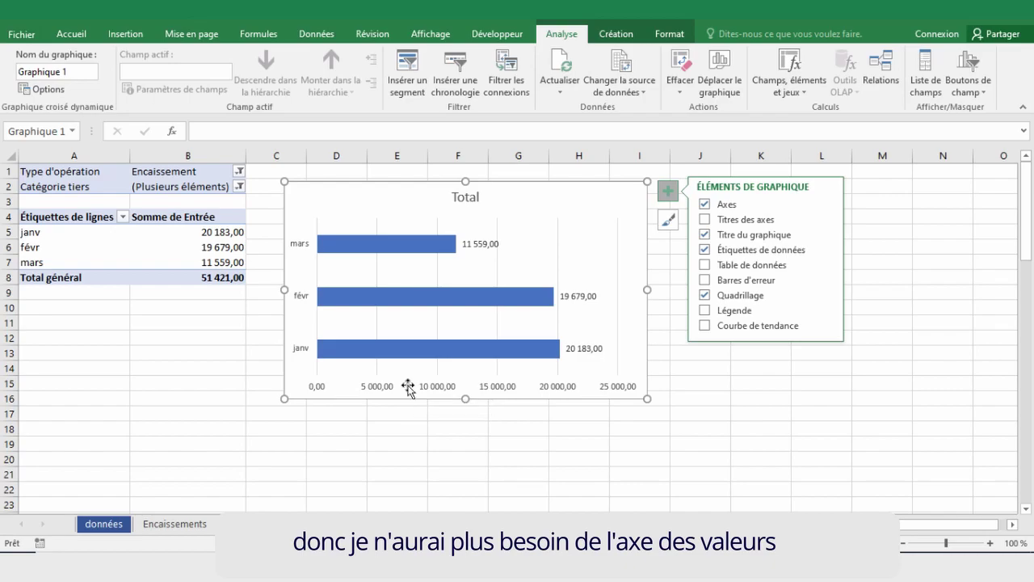
click(443, 388)
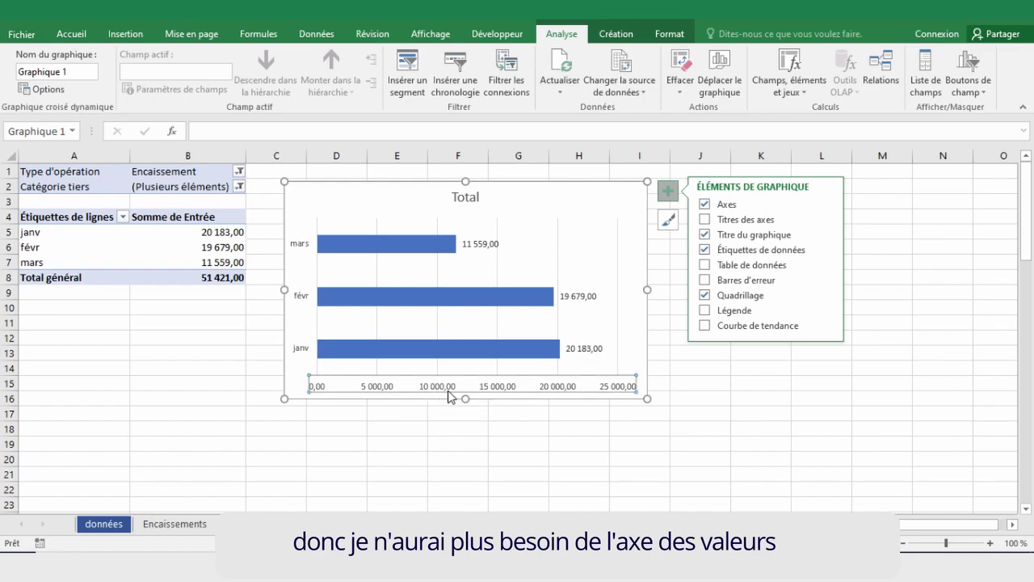
key(Delete)
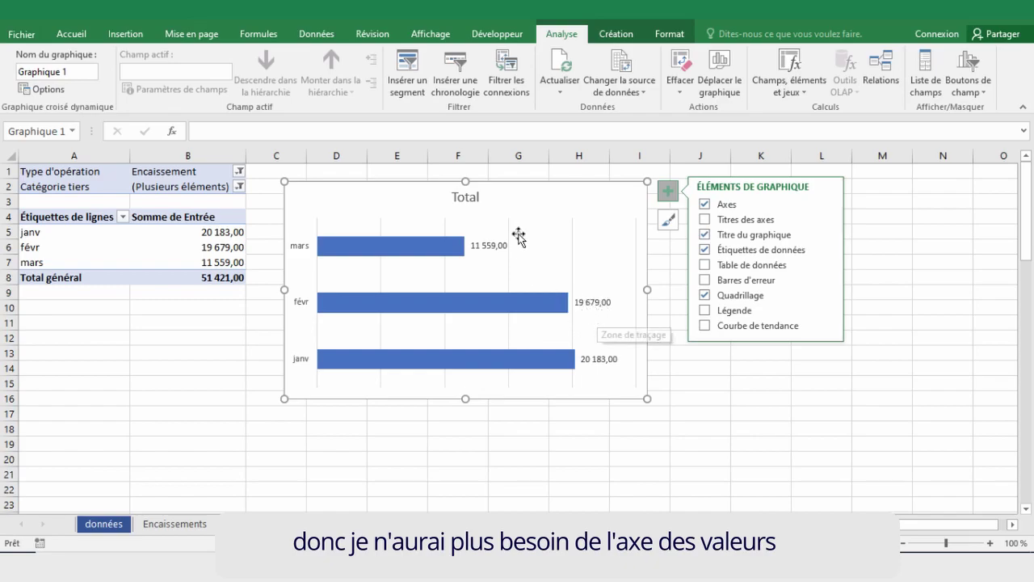
click(473, 197)
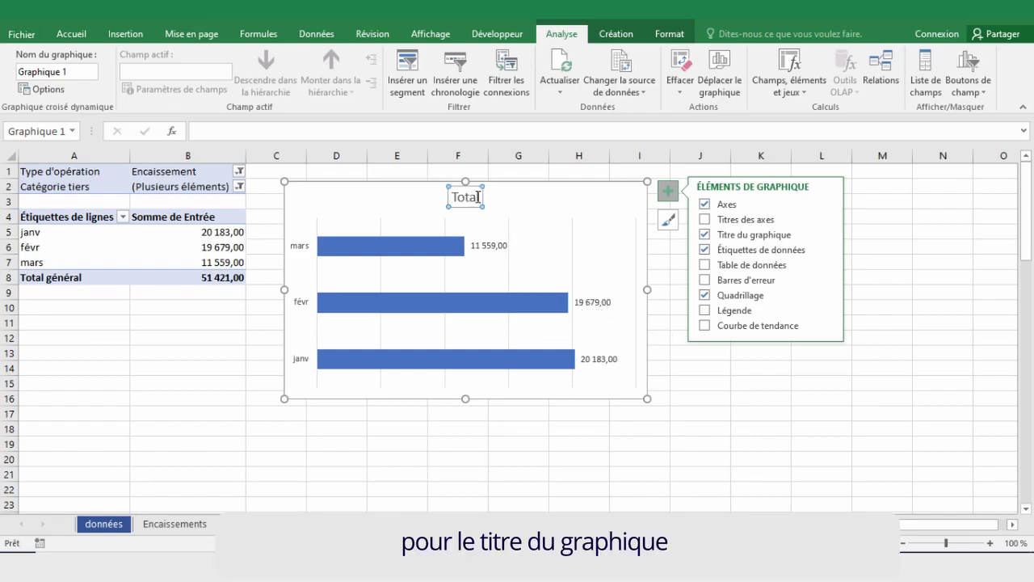
Step: Replace the chart title Total with 'Evolution des encaissements'
click(477, 196)
drag(480, 196, 450, 195)
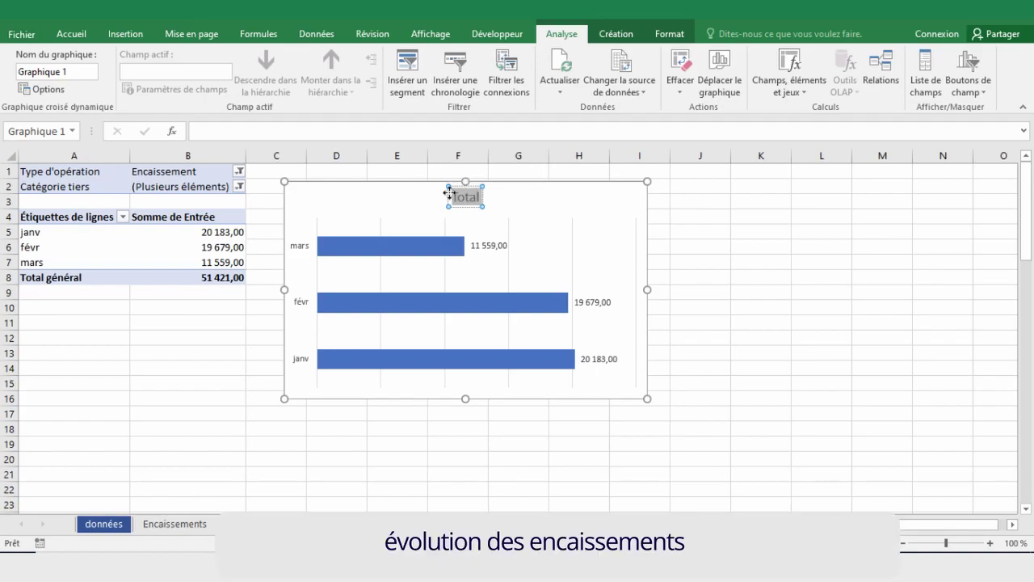
text(Evolution des enc)
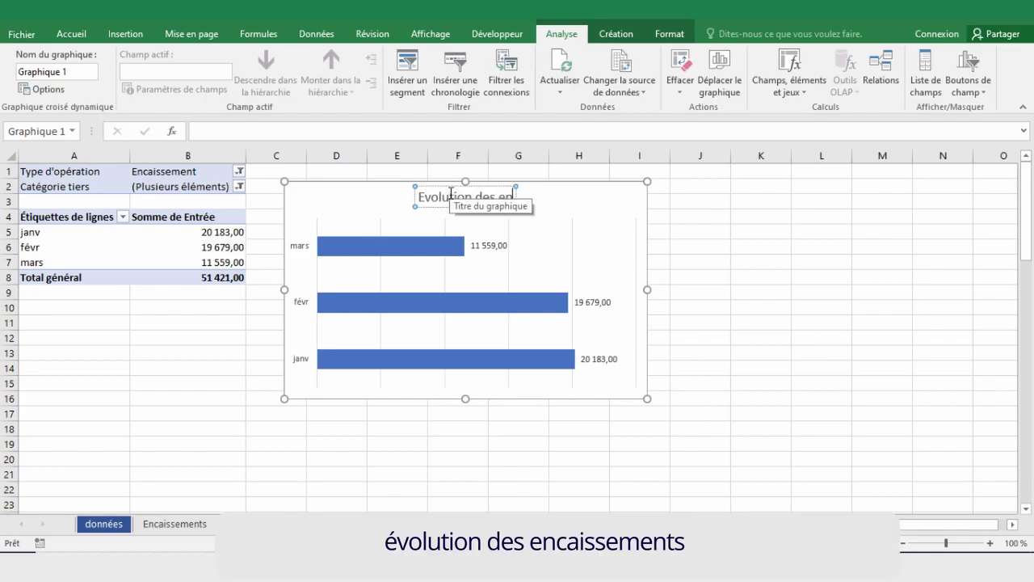
text(aissements)
click(187, 338)
Step: Turn off the worksheet gridlines (Quadrillage) in the Affichage settings
click(431, 34)
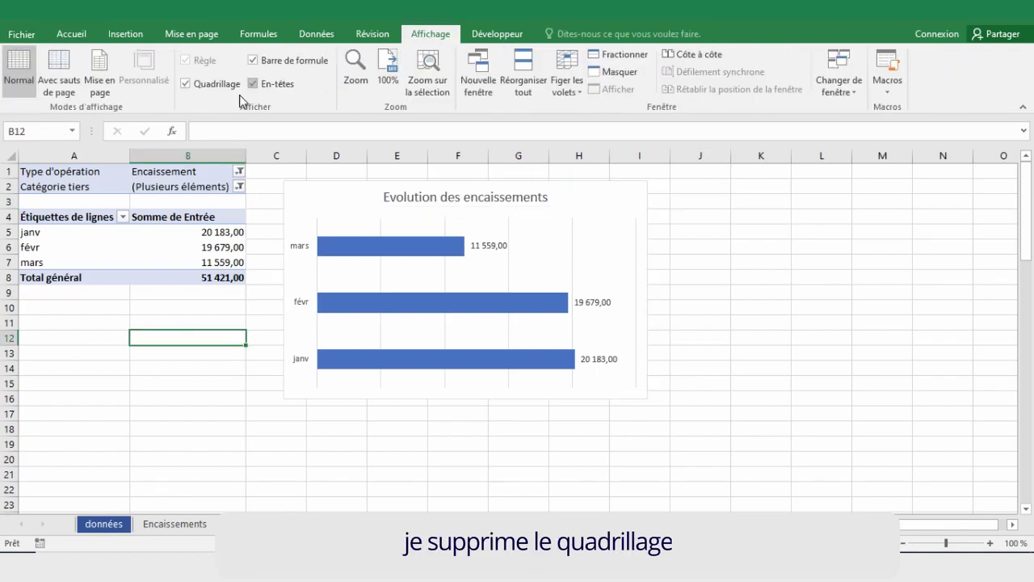
click(187, 84)
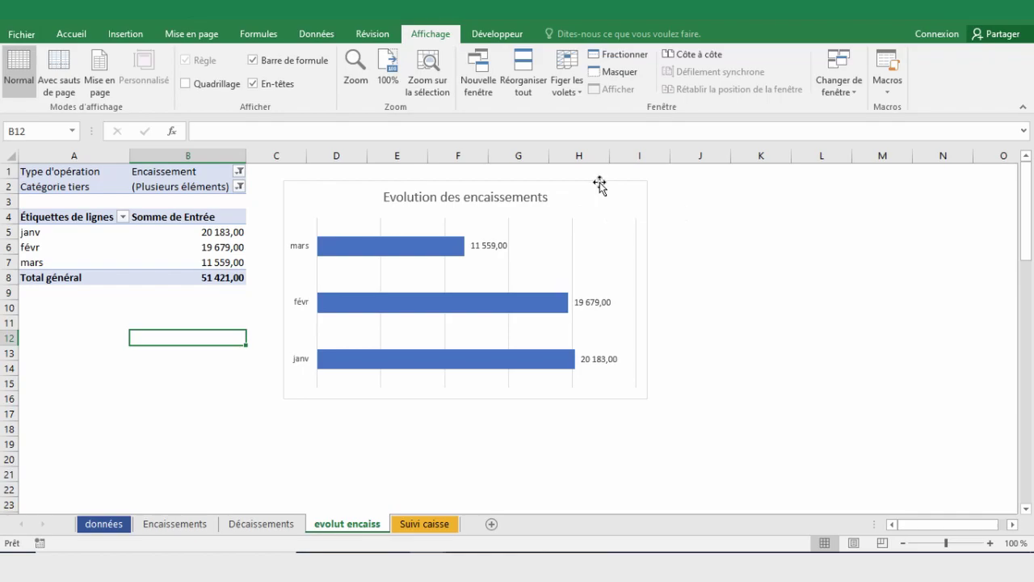
click(592, 182)
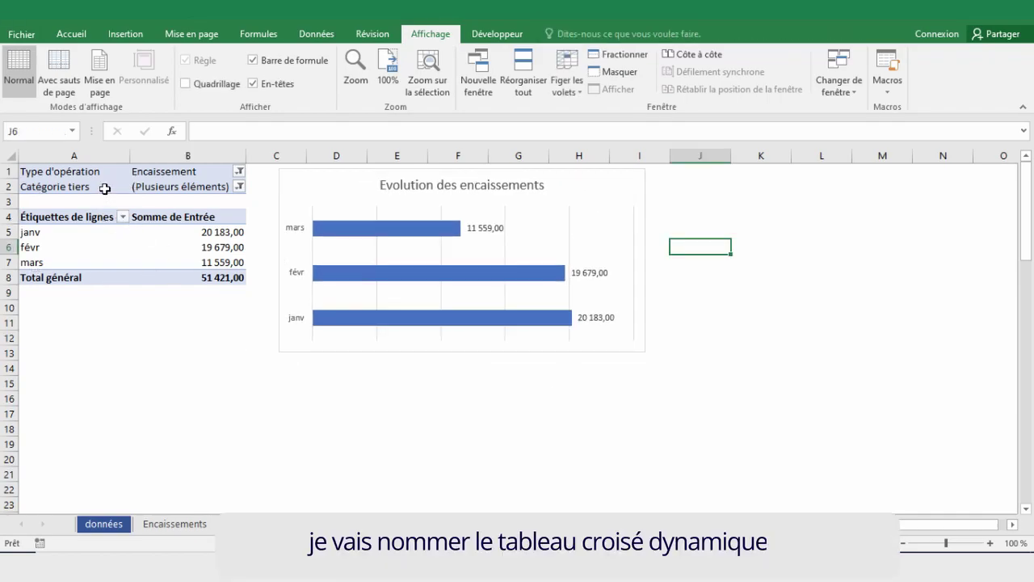
Step: Rename the pivot table from Tableau croisé dynamique5 to 'evolut encaiss'
click(104, 188)
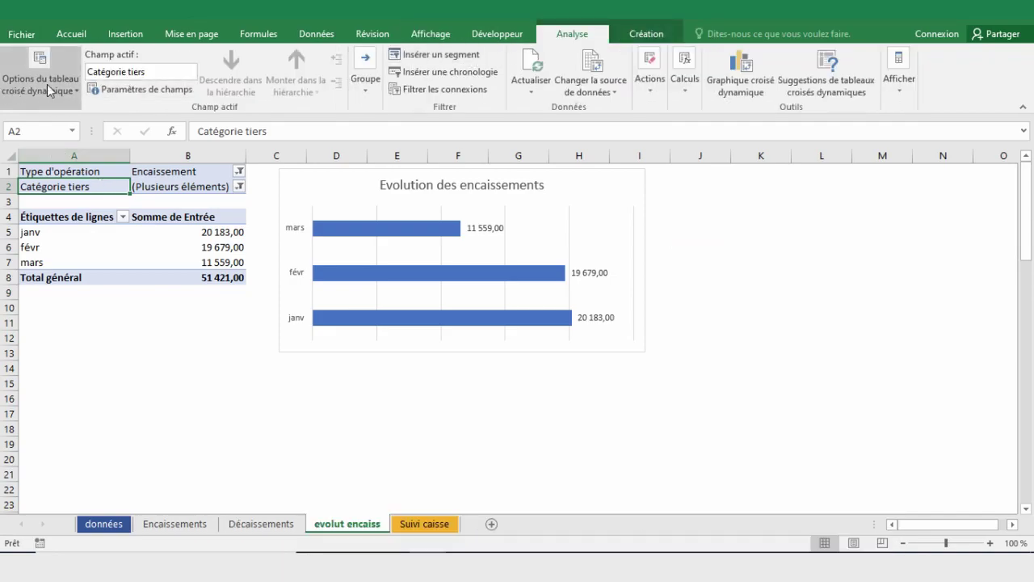
click(48, 81)
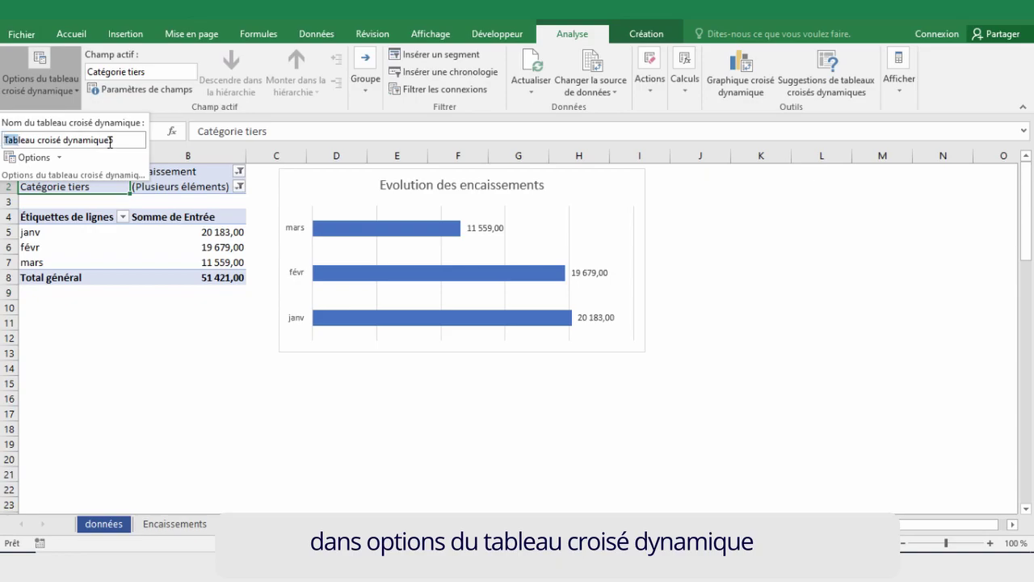
text(evolut encaiss)
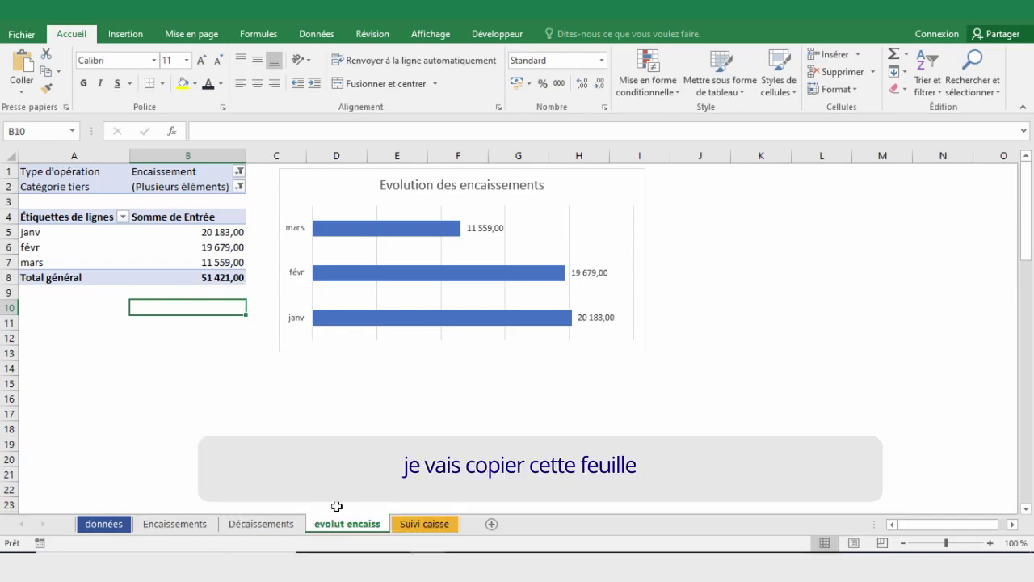
Step: Copy the evolut encaiss sheet and name the copy 'encaiss rubrique'
ctrl+drag(349, 525, 399, 525)
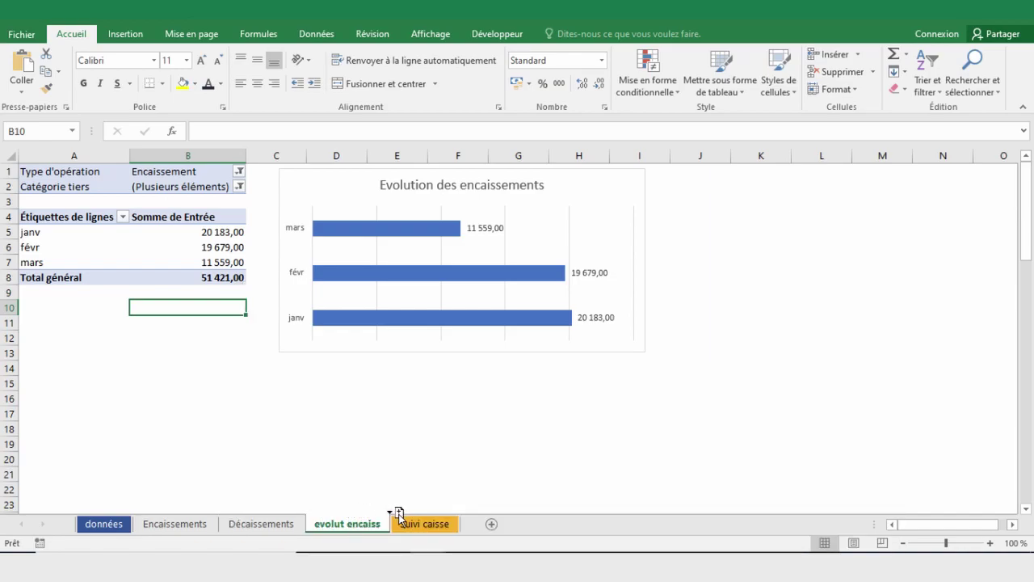
right_click(436, 525)
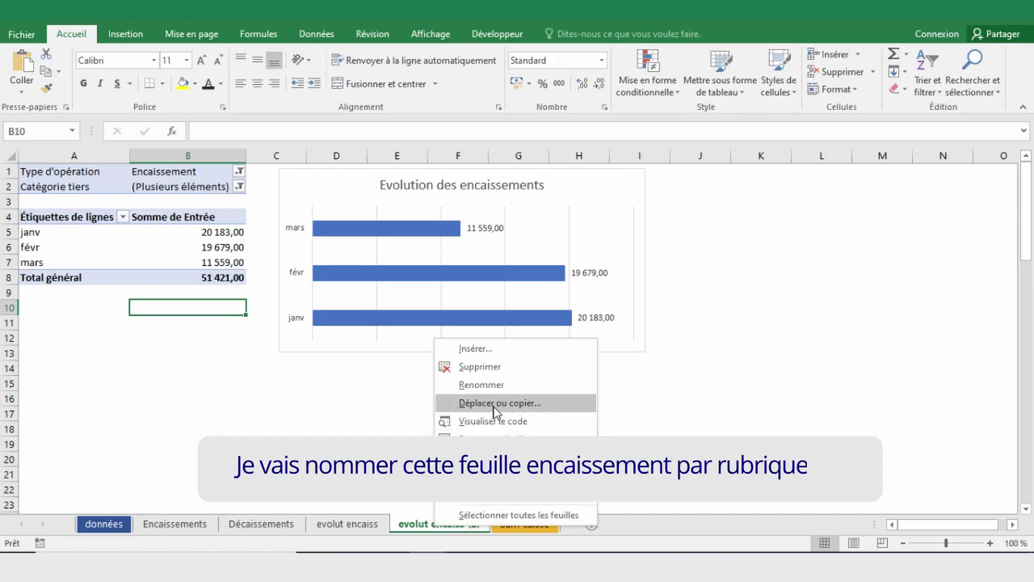
click(593, 387)
text(encai)
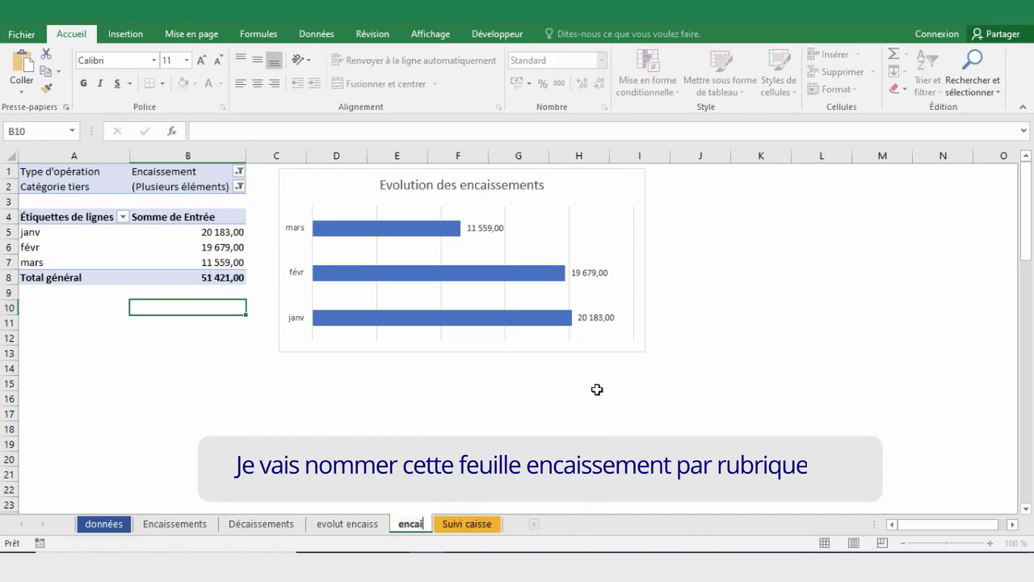
text(ss rubrique)
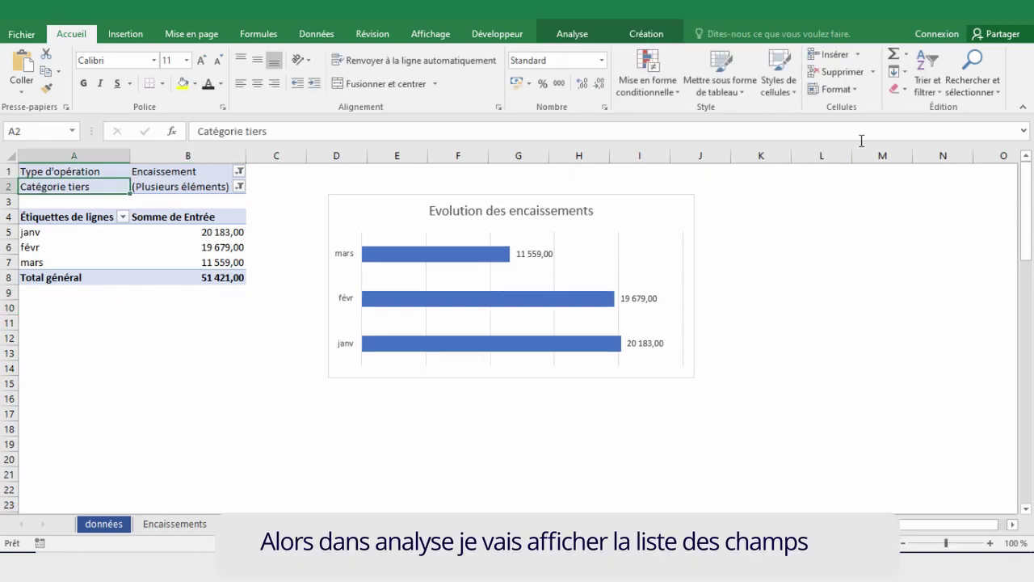
Step: Replace Date with Rubrique in the pivot rows (Vente 47 575,00, Remb.(fournisseur) 3 846,00) and nudge the chart right
click(572, 35)
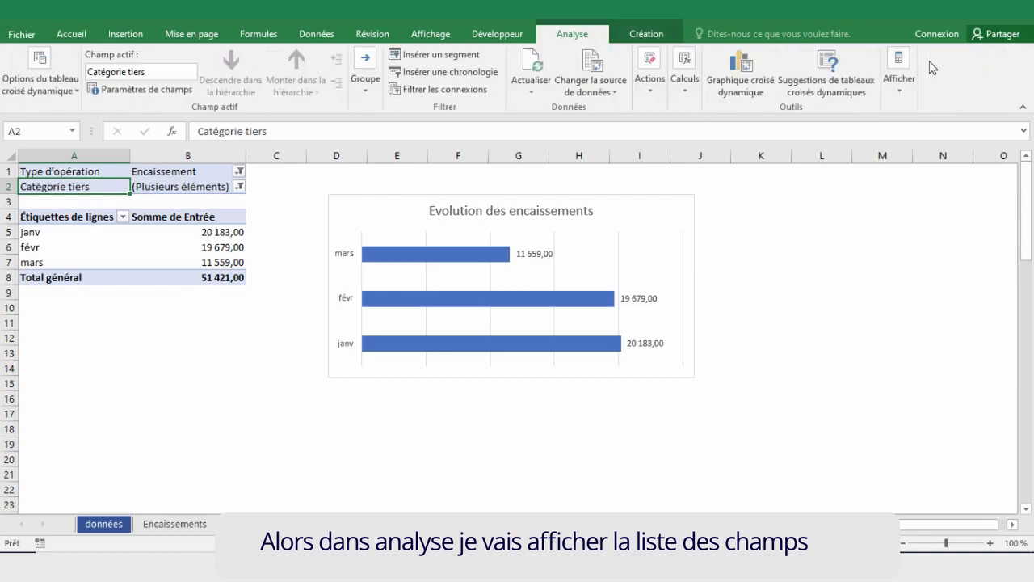
click(907, 76)
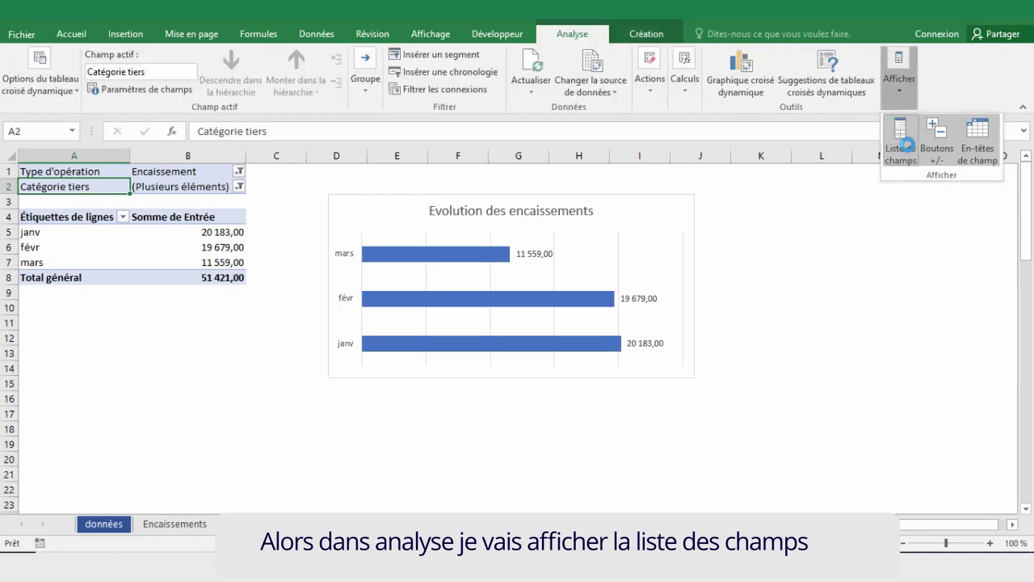
click(903, 144)
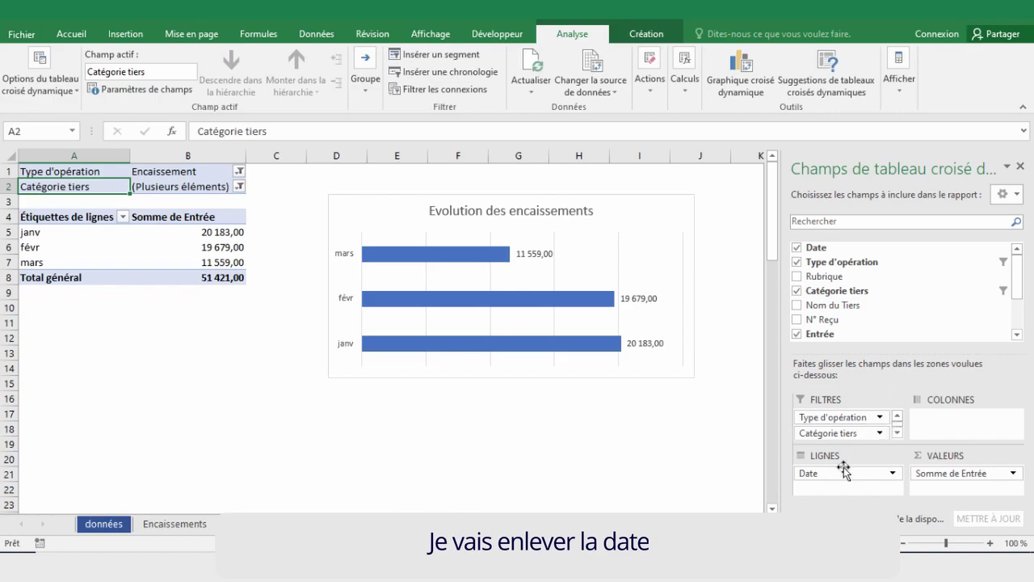
drag(835, 477, 863, 323)
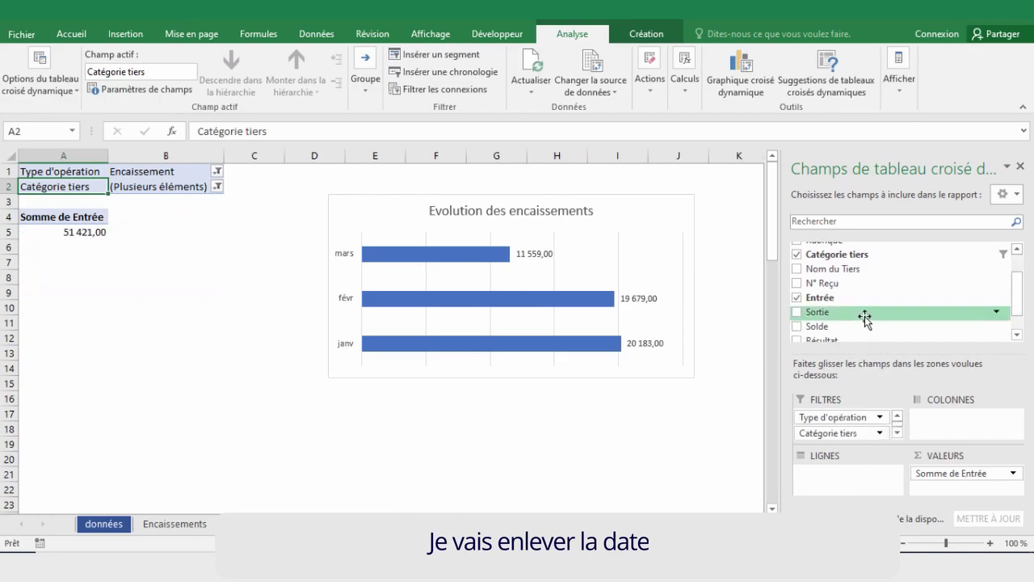
drag(1016, 296, 1017, 283)
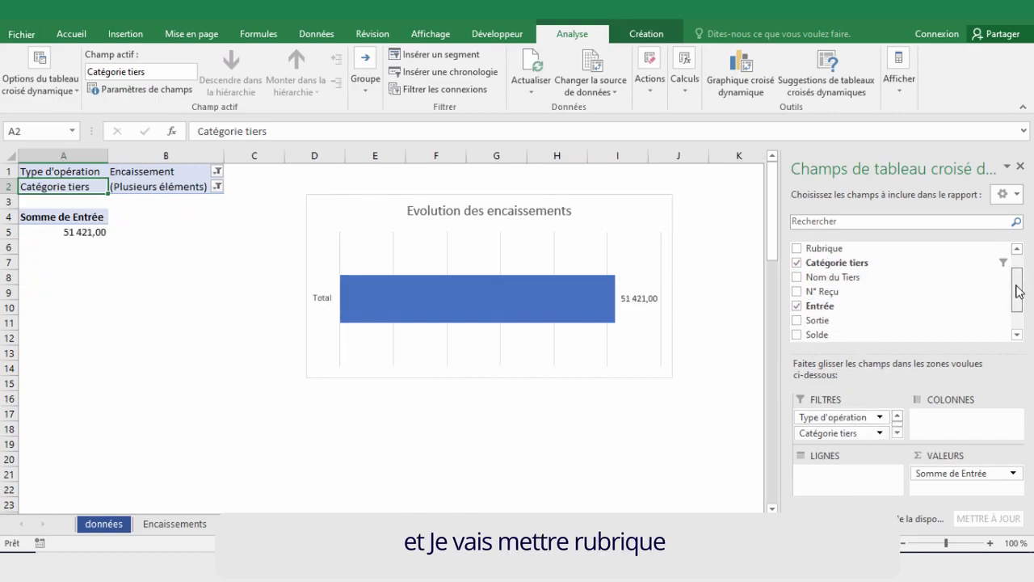
drag(840, 267, 846, 471)
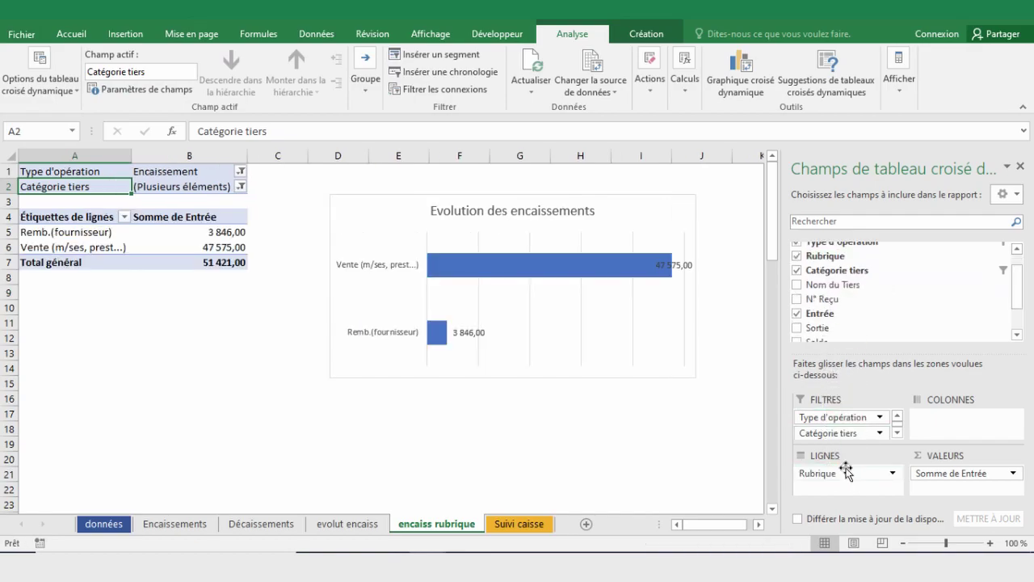
click(494, 284)
drag(526, 202, 541, 202)
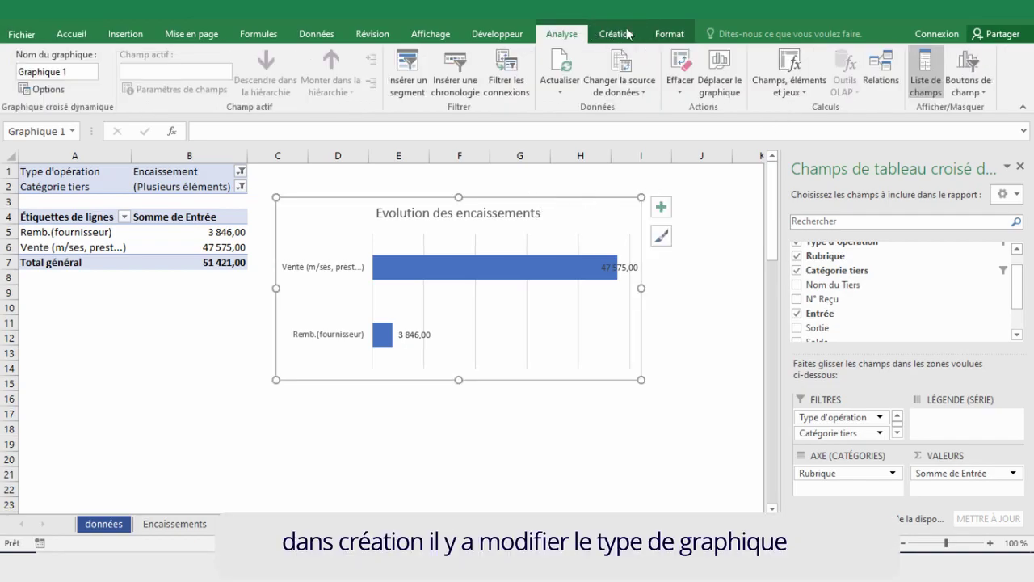
Step: Change the pivot chart type to a doughnut and move it up and right
click(613, 33)
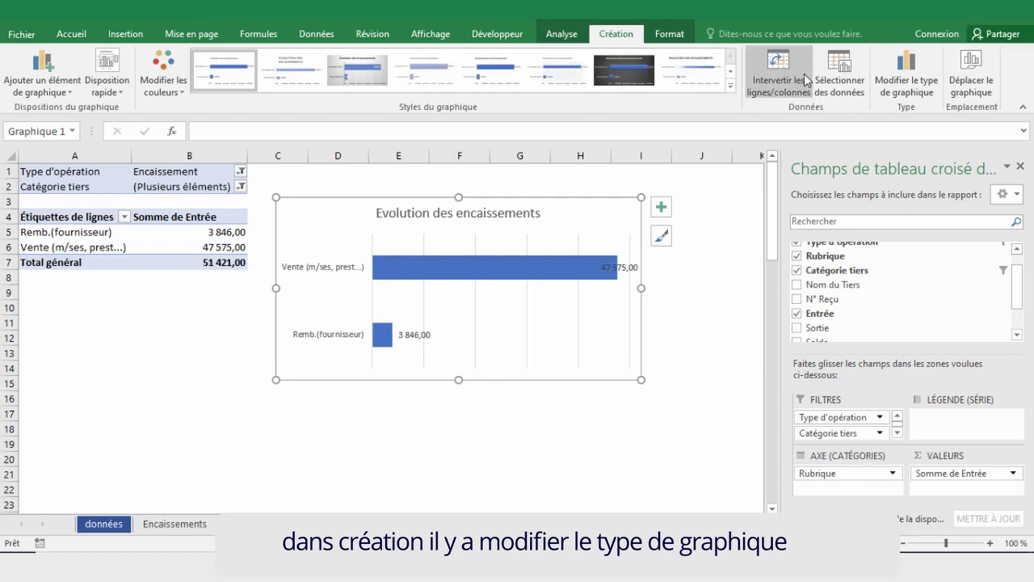
click(915, 73)
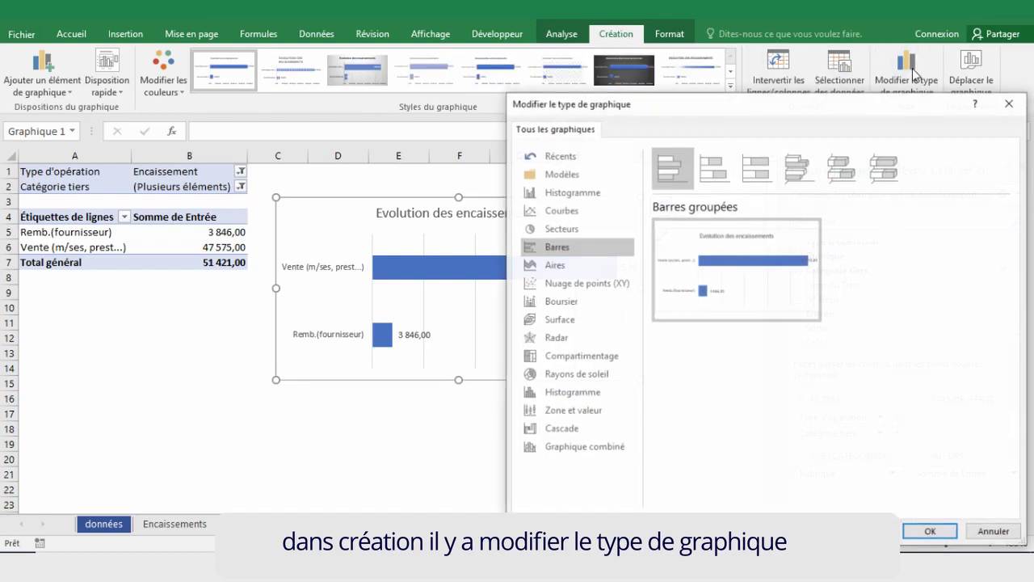
click(569, 232)
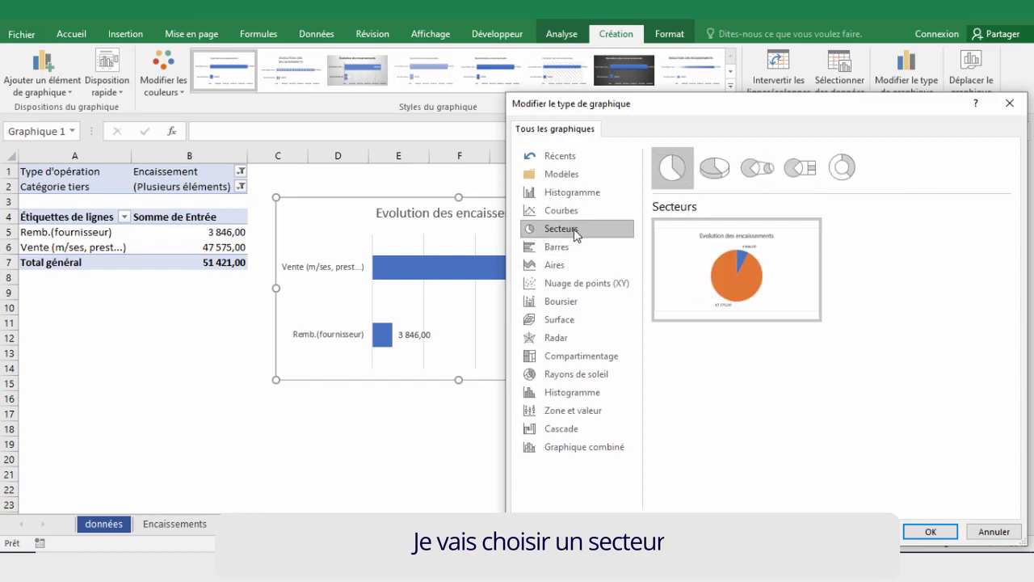
click(841, 171)
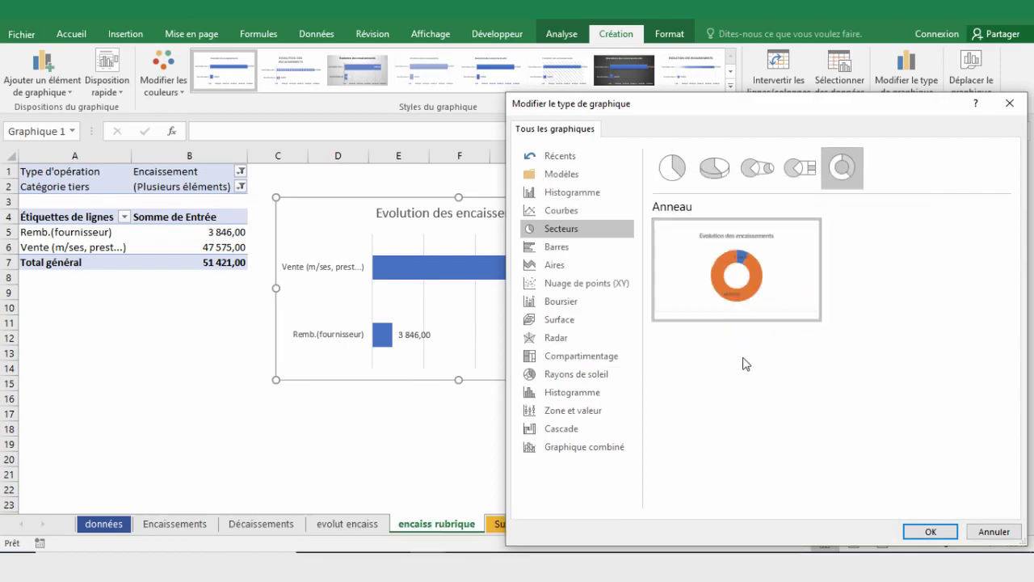
click(927, 533)
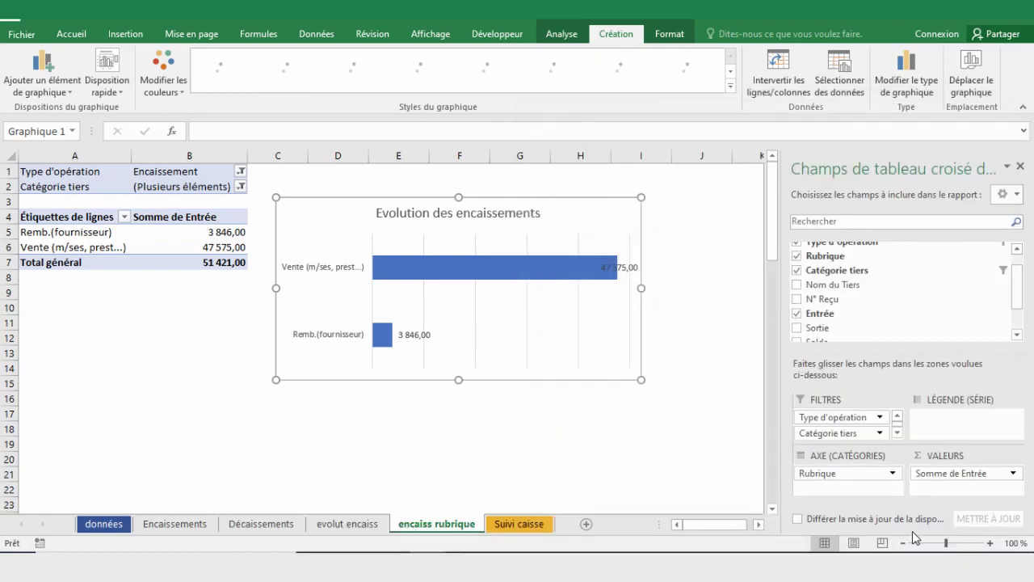
mouse_move(539, 200)
mouse_down()
mouse_move(568, 175)
mouse_move(558, 178)
mouse_up()
Step: Add data labels and a legend, title it 'Encaissements par rubrique', and pull both labels outside the ring
click(677, 186)
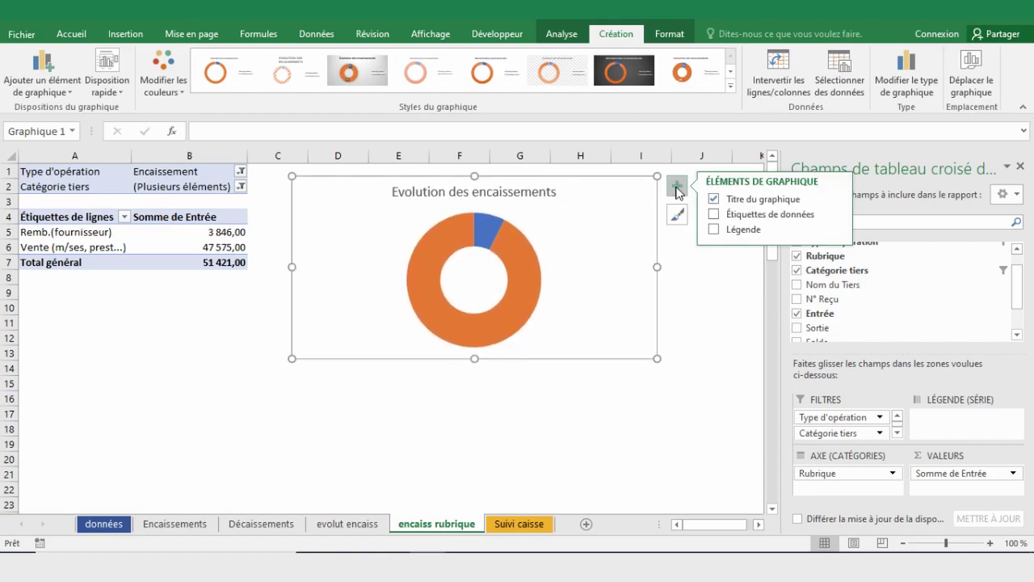
click(713, 214)
click(713, 229)
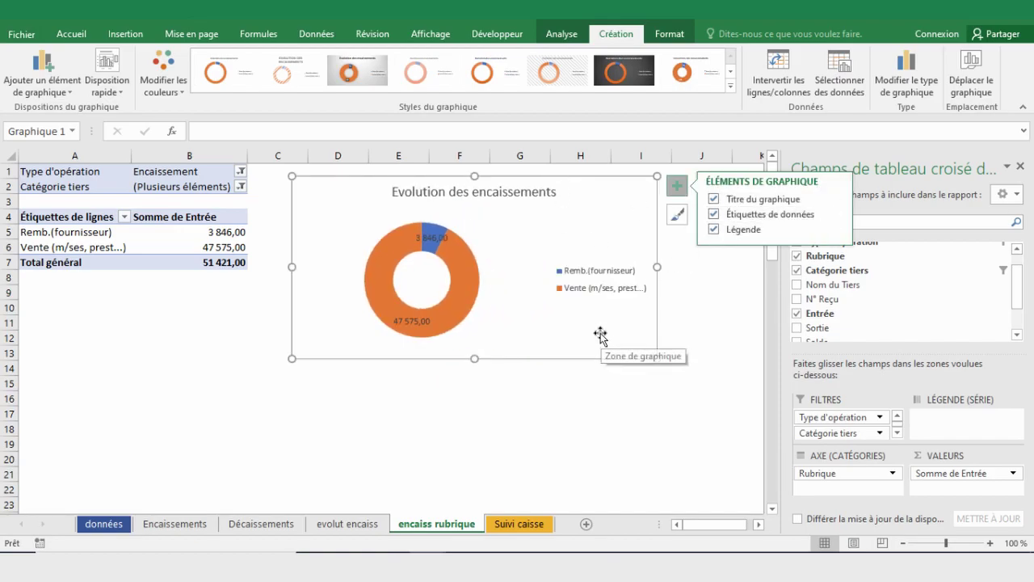
click(444, 193)
key(Delete)
key(Delete)
key(Delete)
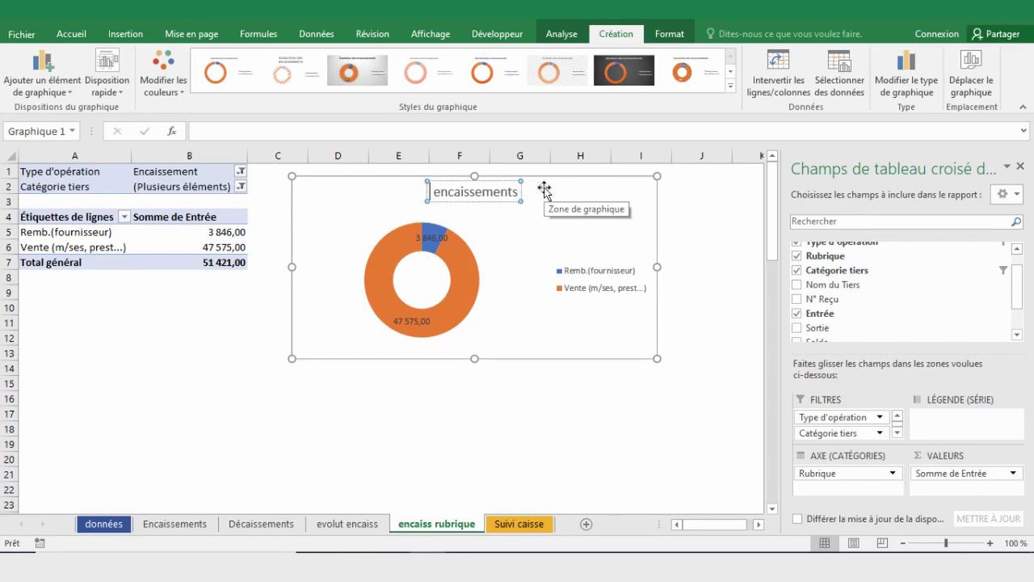
text(Encaissements par rubrique)
drag(431, 238, 471, 218)
drag(408, 322, 388, 338)
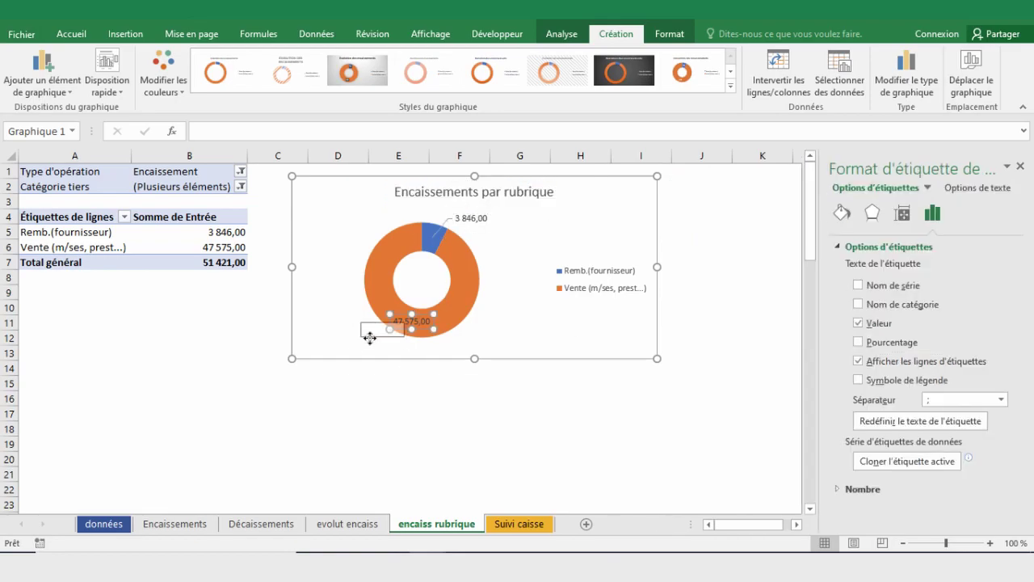
click(189, 353)
Step: Rename the pivot table, removing 'evolution' from its name
click(189, 186)
click(572, 33)
click(39, 81)
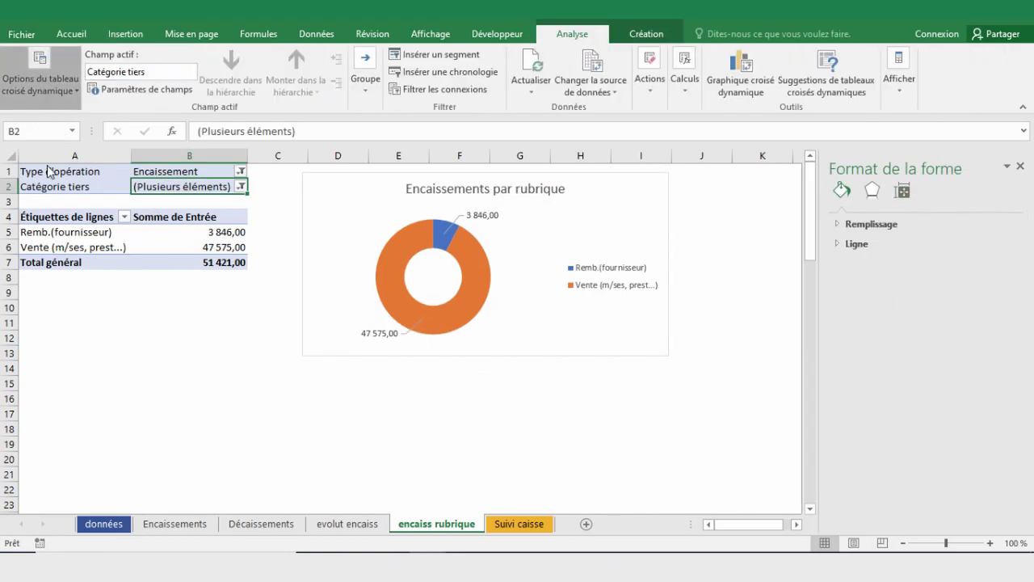
click(46, 139)
key(BackSpace)
key(BackSpace)
key(BackSpace)
text(encaissements par rubriqu)
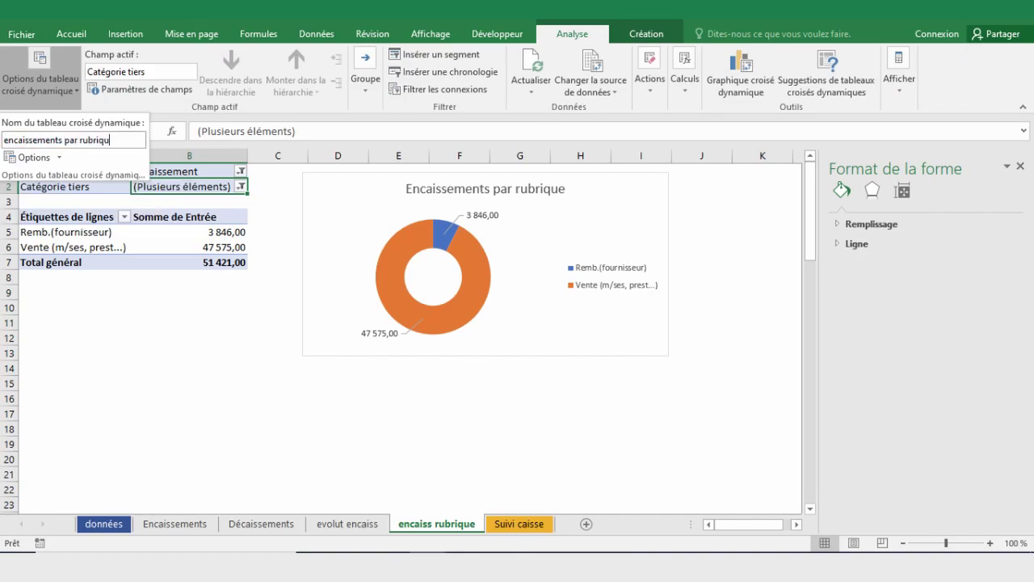
key(Return)
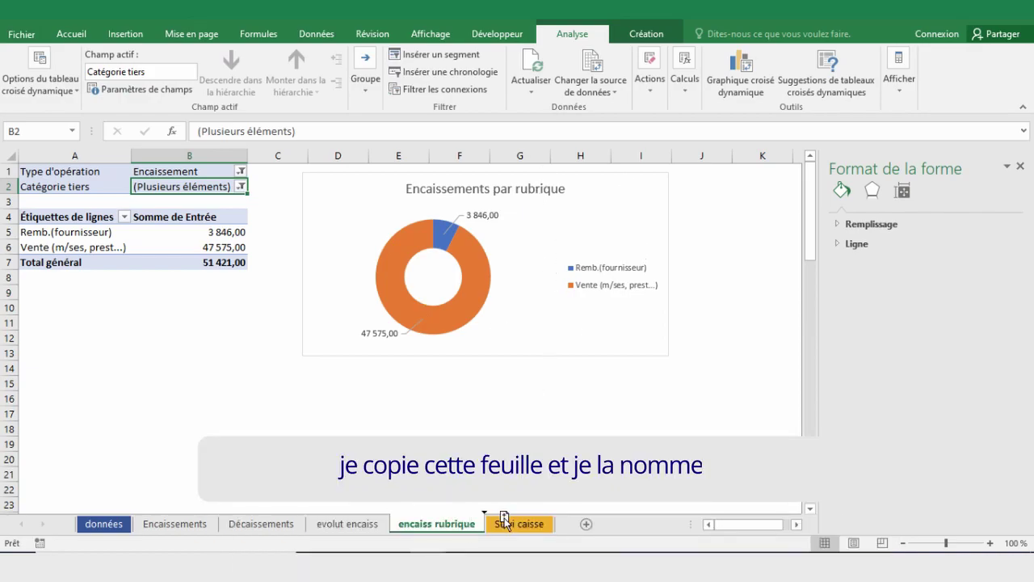
Step: Duplicate the encaiss rubrique sheet and rename the copy as the encaiss catégorie tiers sheet
right_click(501, 523)
click(577, 404)
double_click(517, 524)
text(encaiss pa)
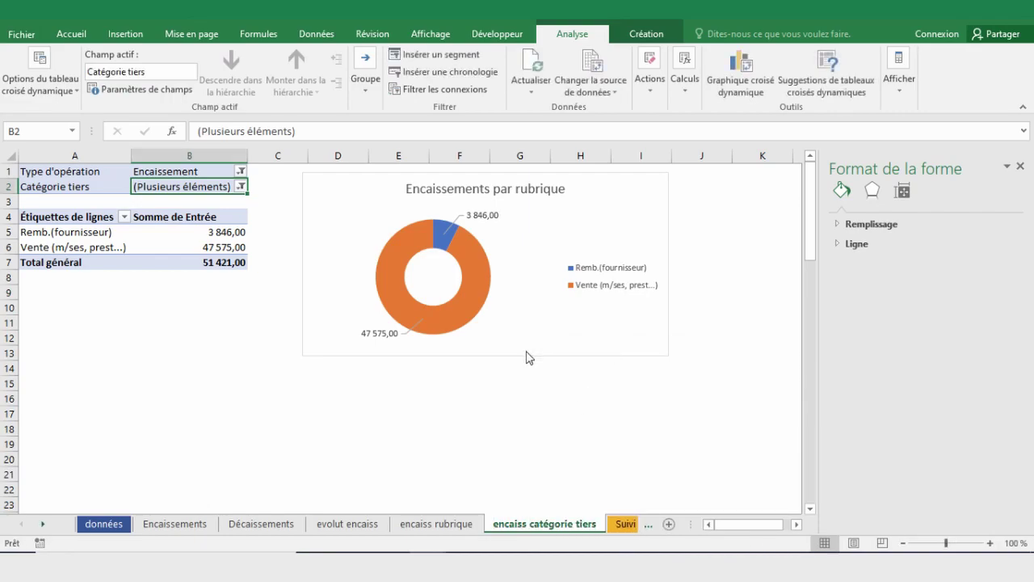
Step: Swap Rubrique for Catégorie tiers in the pivot rows, giving Client 47 575,00 and Fournisseur 3 846,00
click(1017, 165)
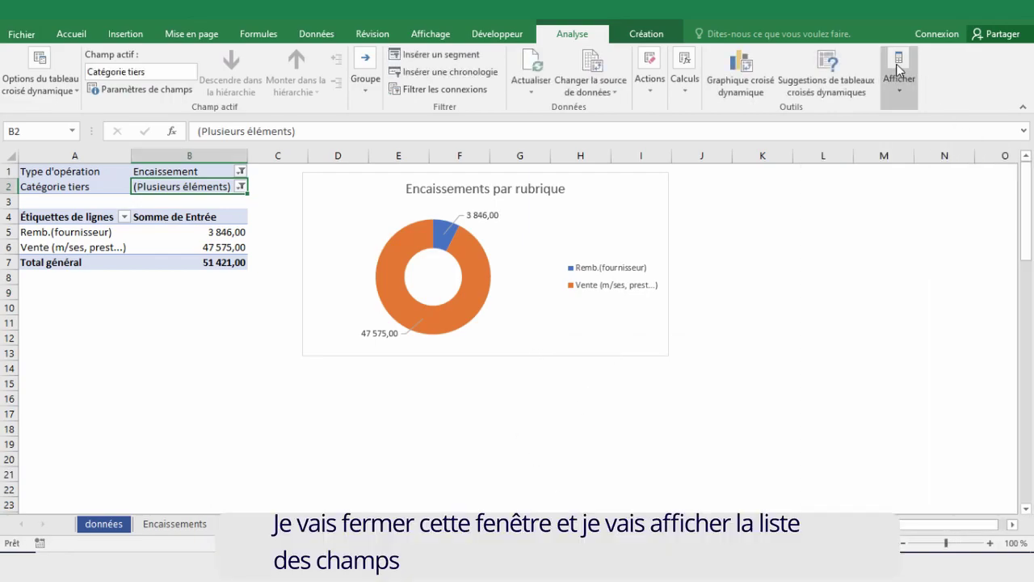
click(898, 78)
click(901, 127)
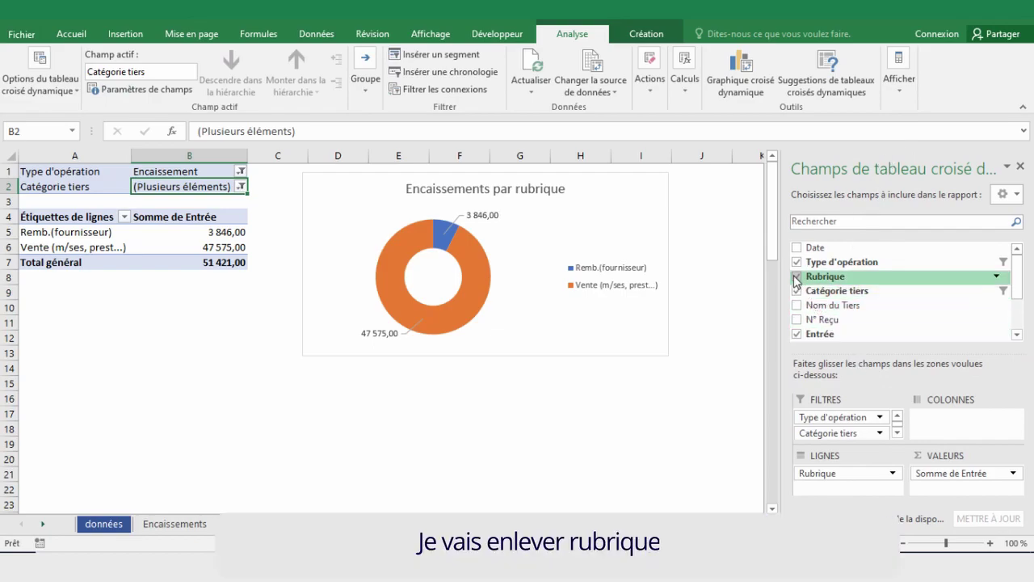
click(797, 277)
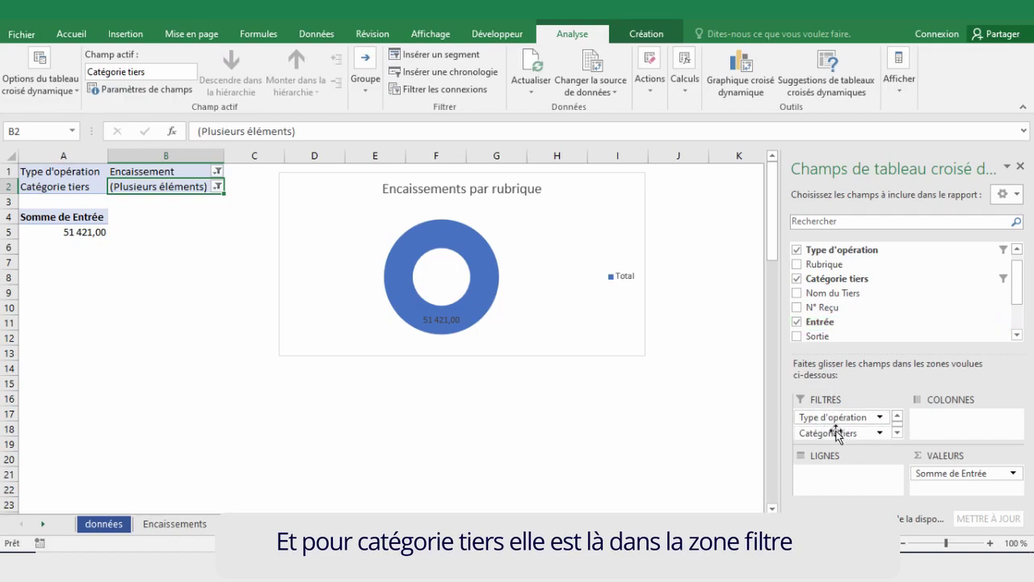
drag(837, 436, 835, 483)
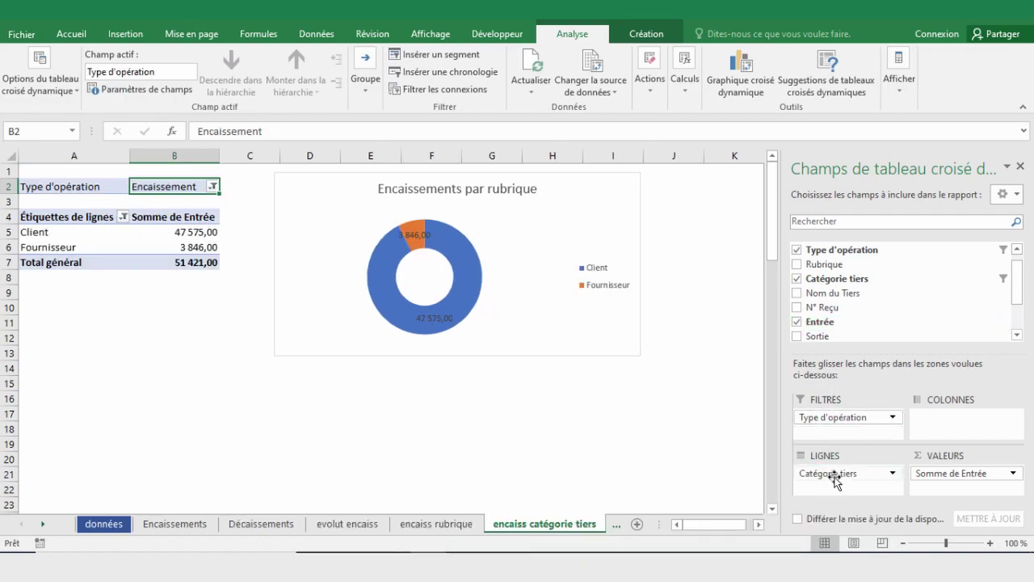
click(538, 173)
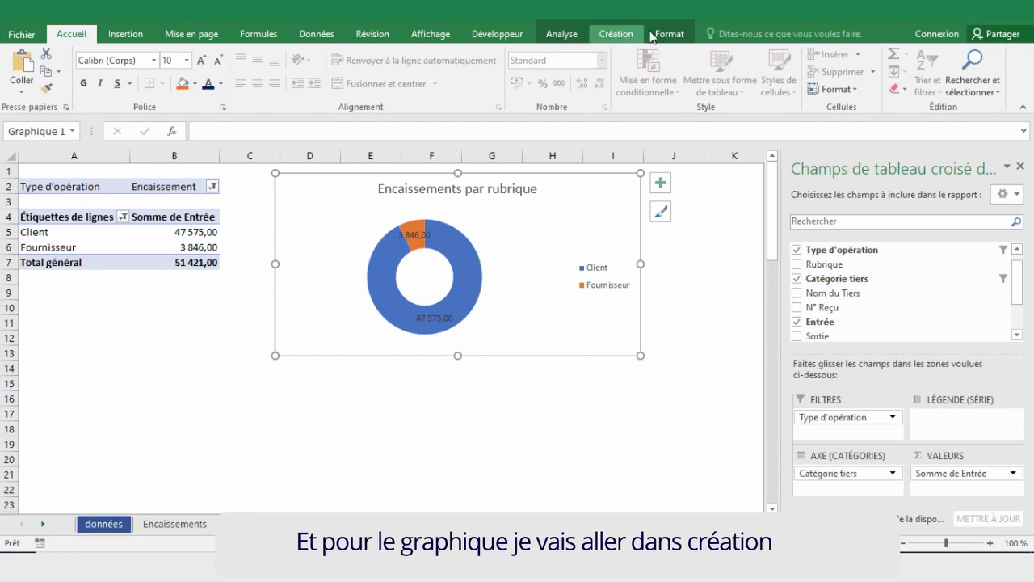
Step: Switch the chart to a 3D pie and apply the bold-title, larger-pie chart style
click(612, 36)
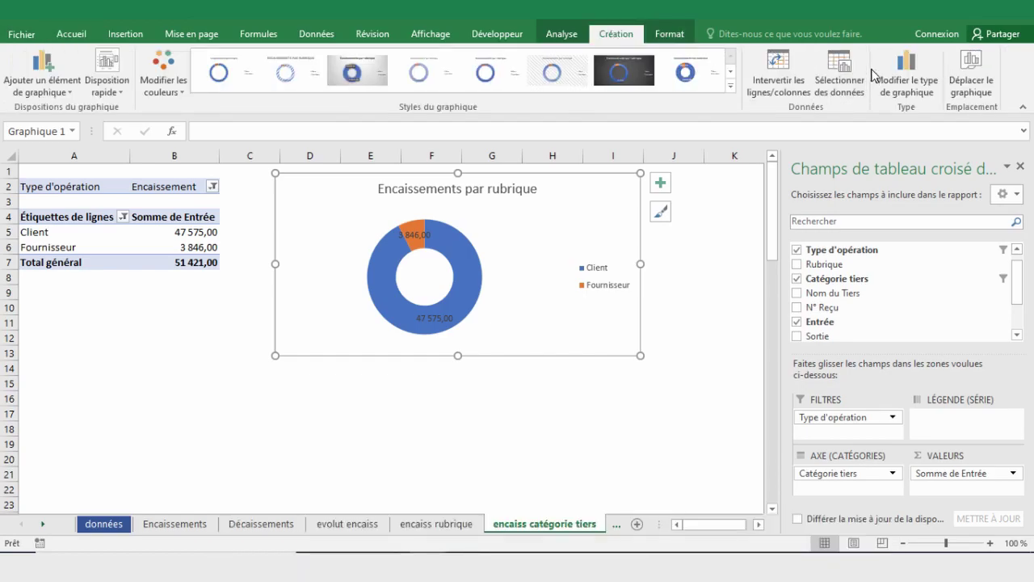
click(915, 73)
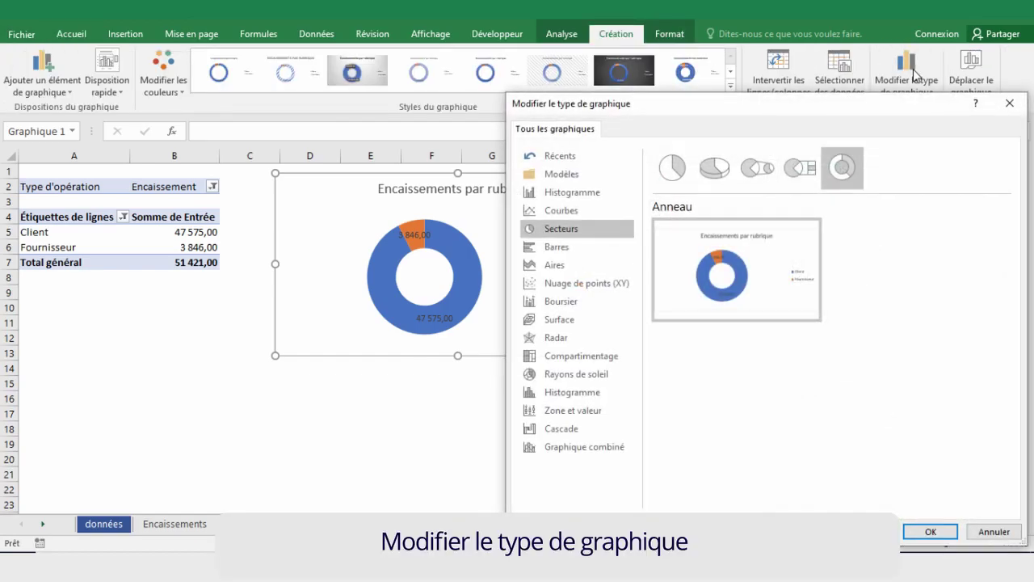
click(714, 168)
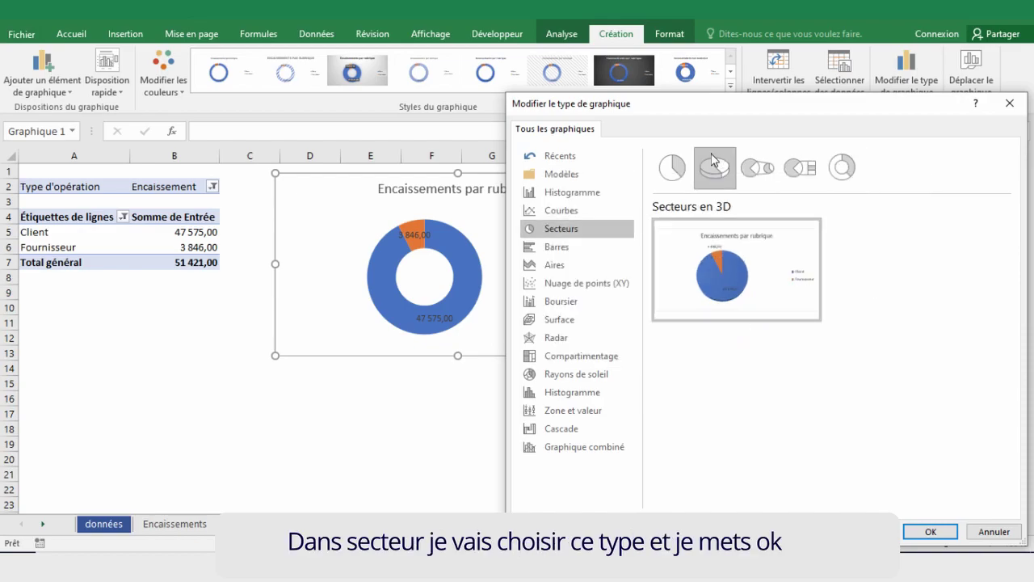
click(920, 535)
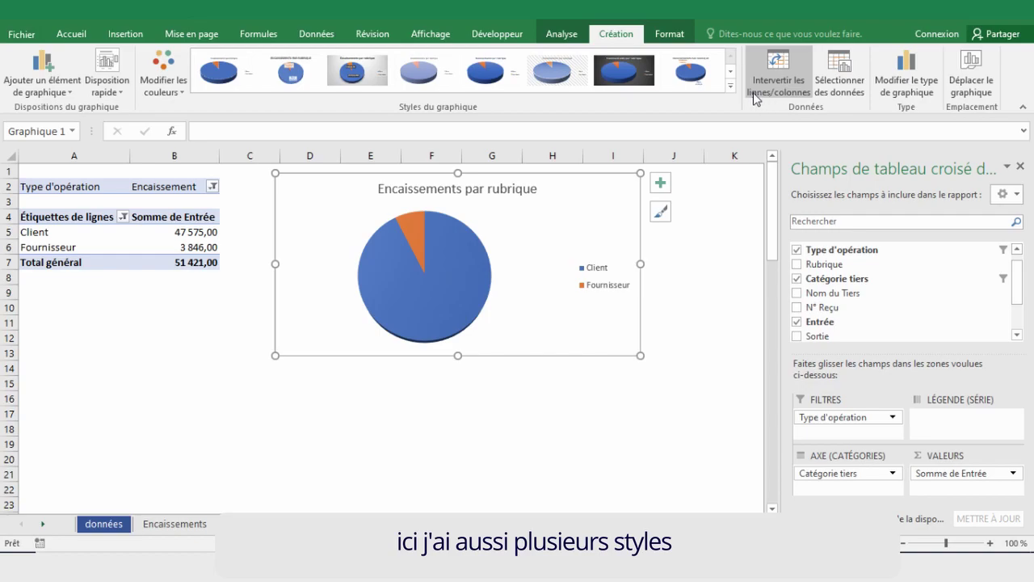
click(729, 87)
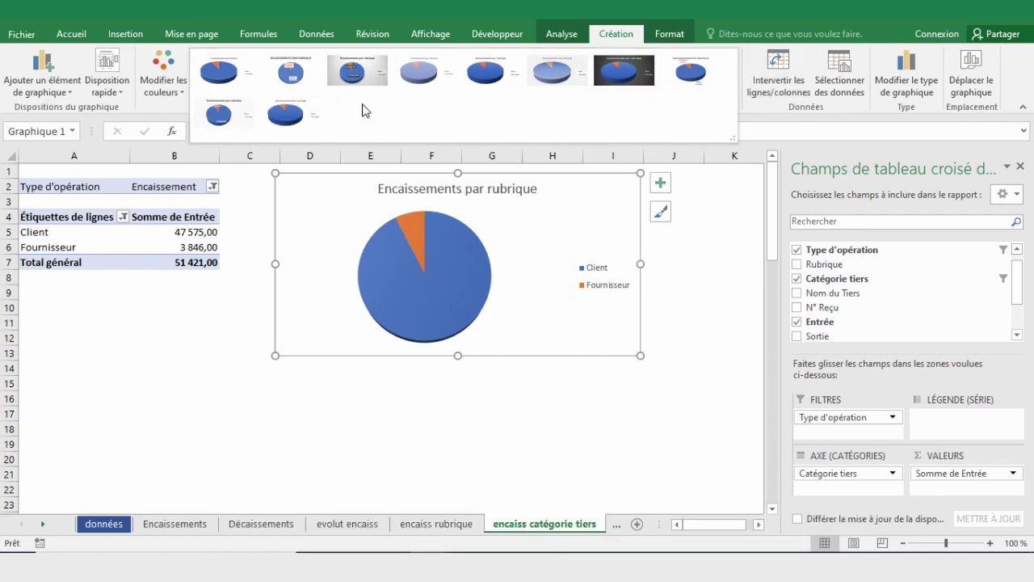
click(300, 119)
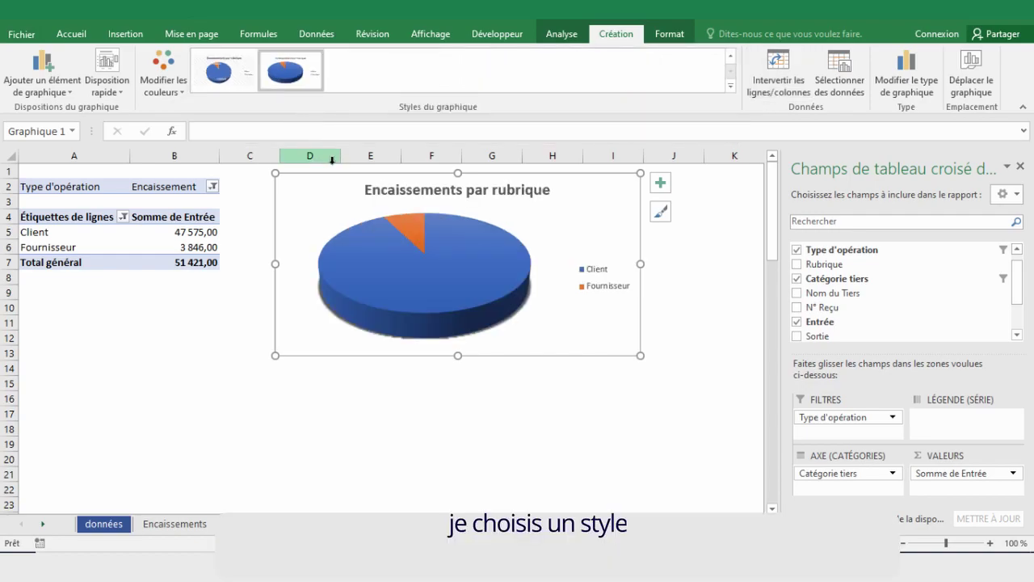
Step: Retitle the chart 'Encaissements par catégorie tiers' and show value labels 3 846,00 and 47 575,00
click(509, 190)
double_click(525, 189)
text(catégorie)
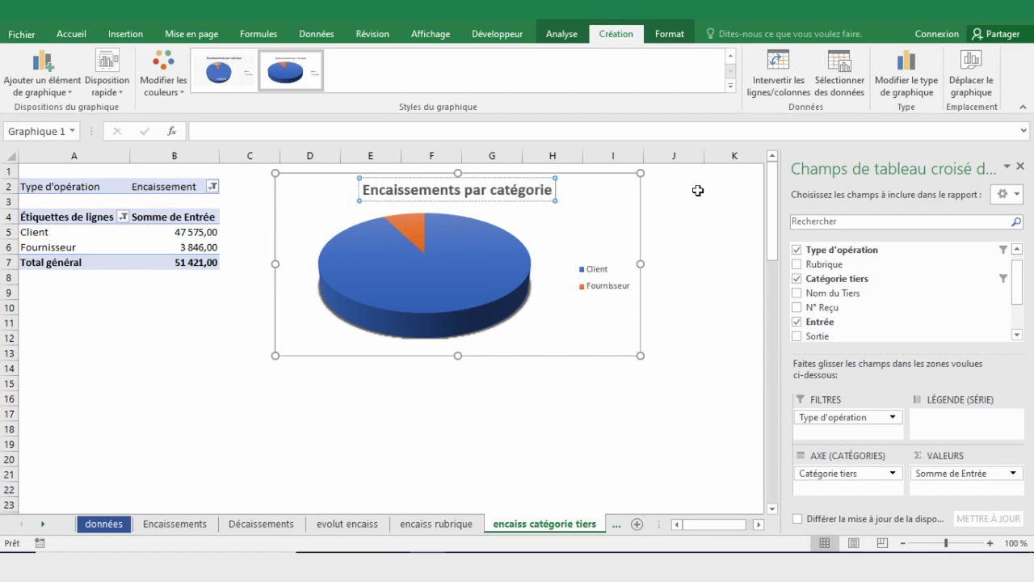
text( tiers)
click(584, 270)
click(660, 183)
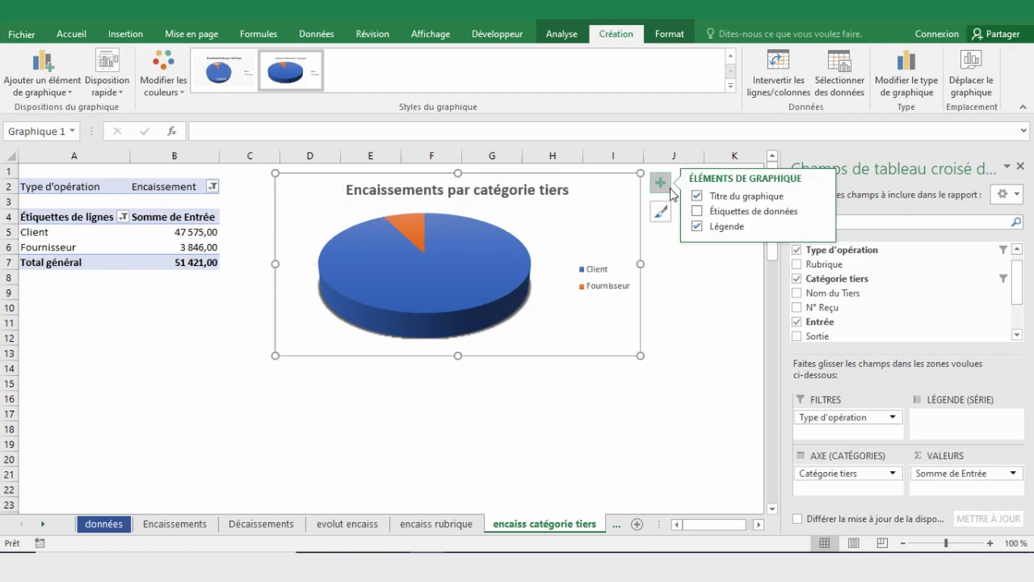
click(695, 210)
click(552, 398)
Step: Shorten the pivot table name by deleting 'rubrique' from it
click(196, 219)
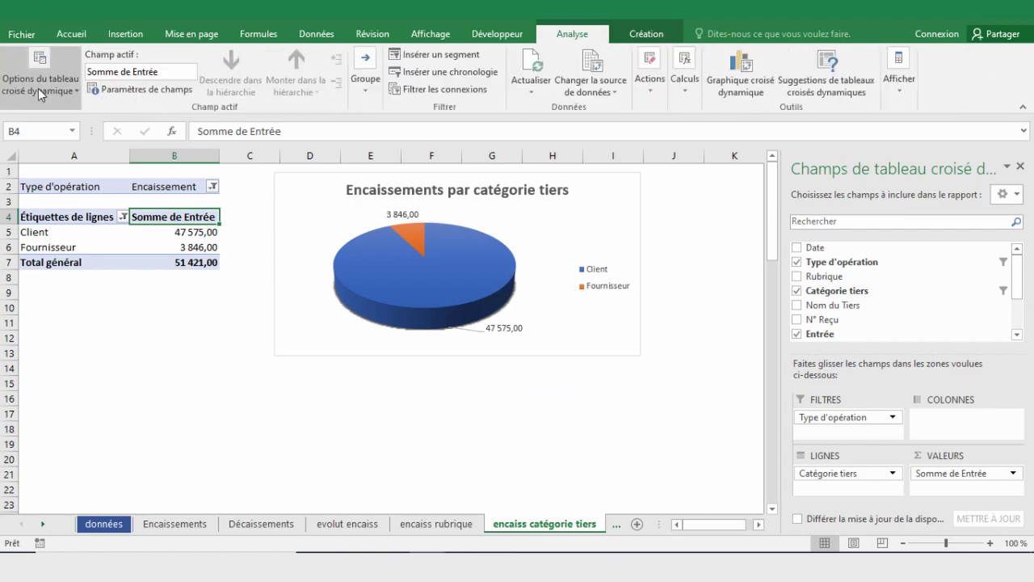
click(38, 81)
key(End)
key(BackSpace)
key(BackSpace)
key(BackSpace)
key(Return)
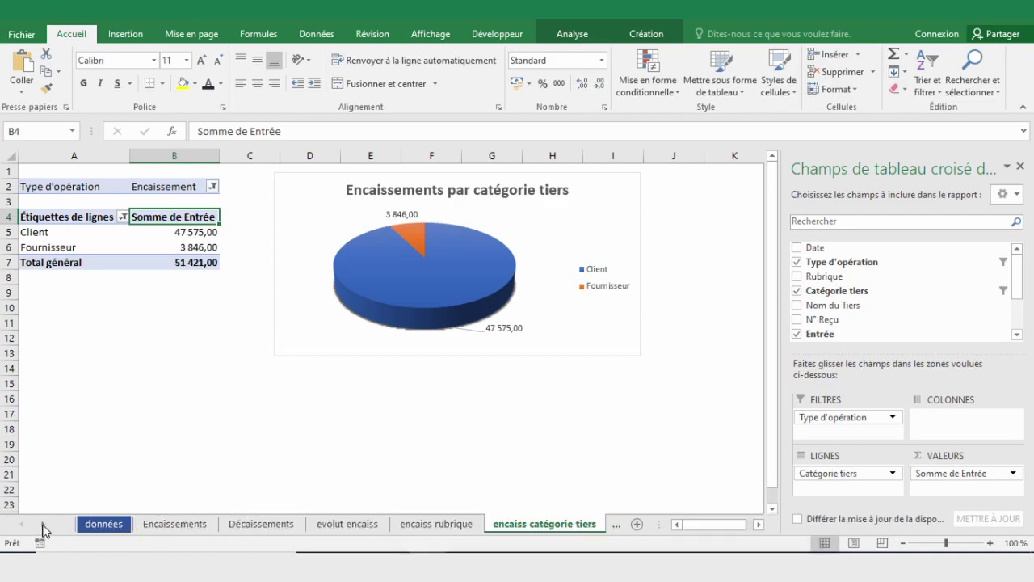
Step: Scroll the sheet tabs, browse the three décaiss sheets, and settle on evolut décaiss
click(42, 525)
click(42, 525)
click(43, 524)
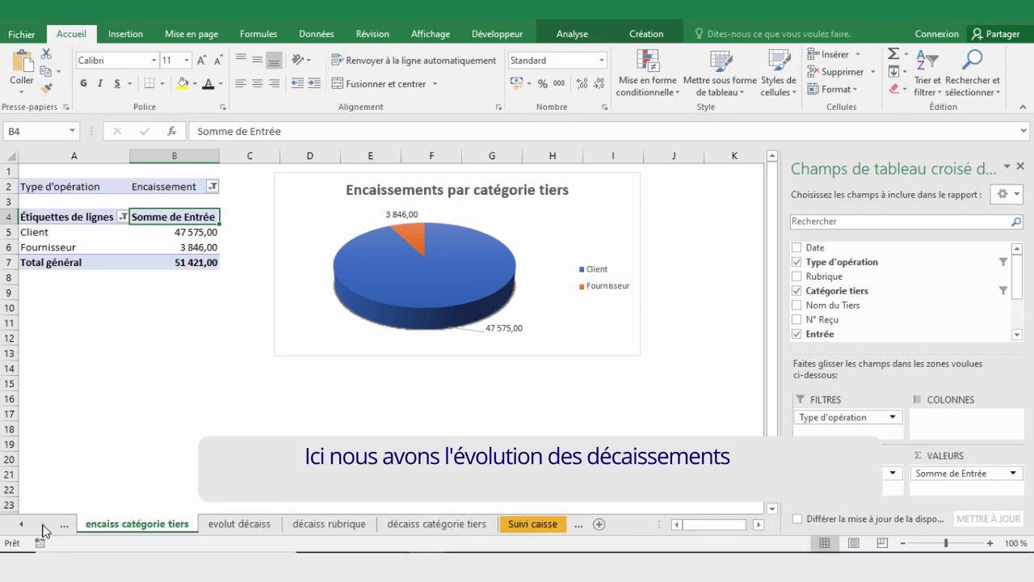
click(238, 525)
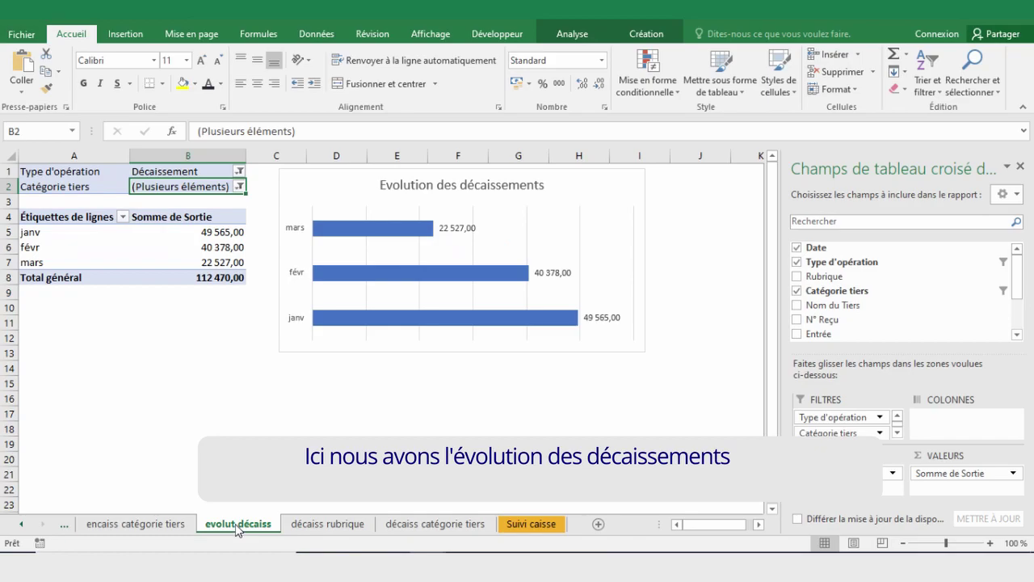
click(332, 525)
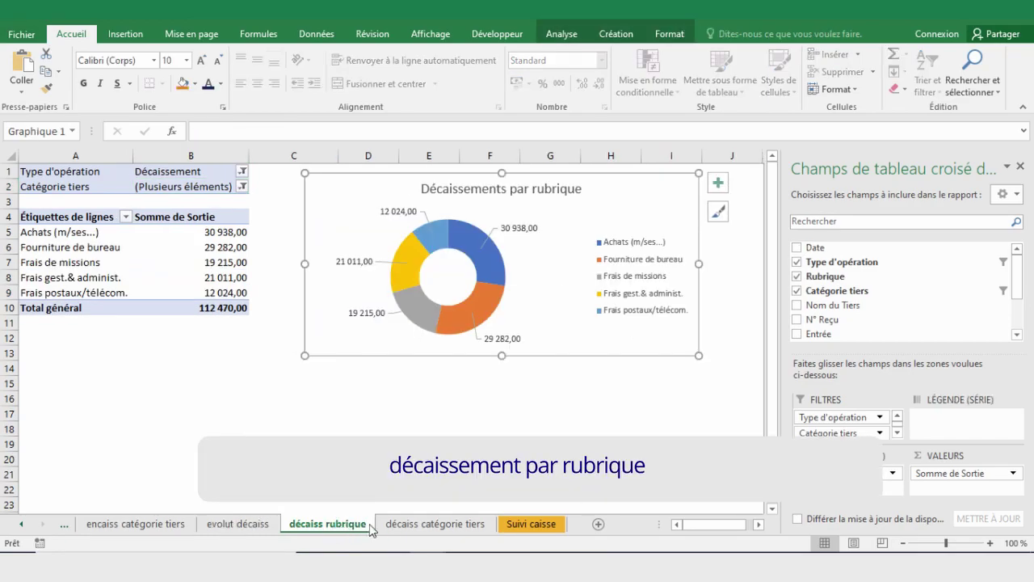
click(428, 525)
click(238, 524)
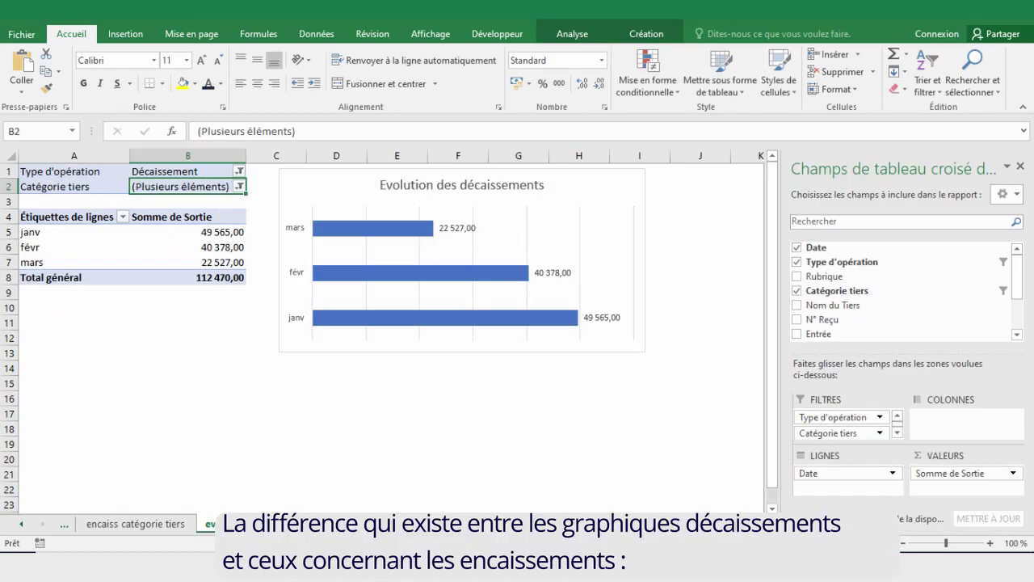
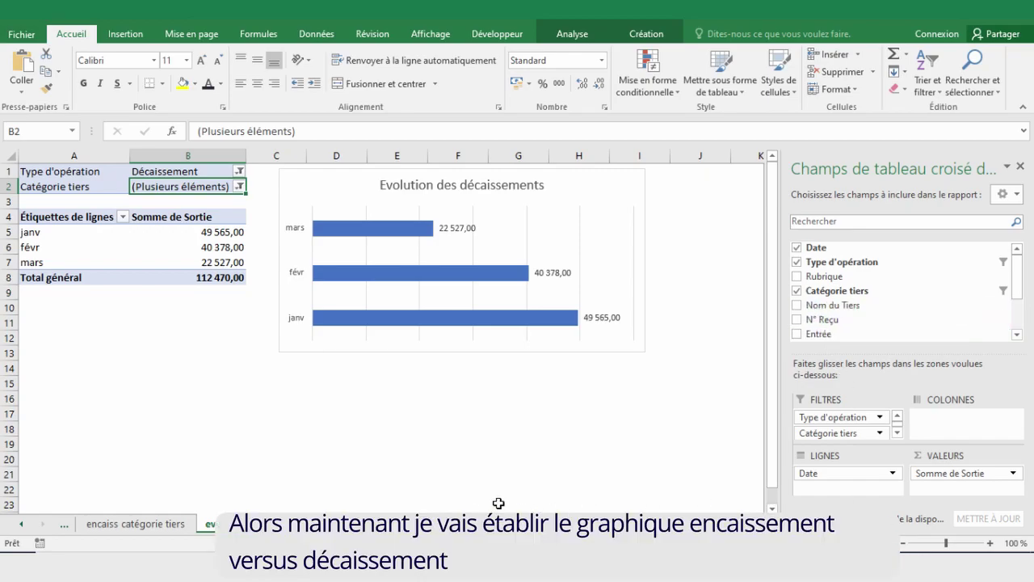
Step: Copy the décaiss catégorie tiers sheet and rename the copy 'encaiss vs décaiss'
click(446, 525)
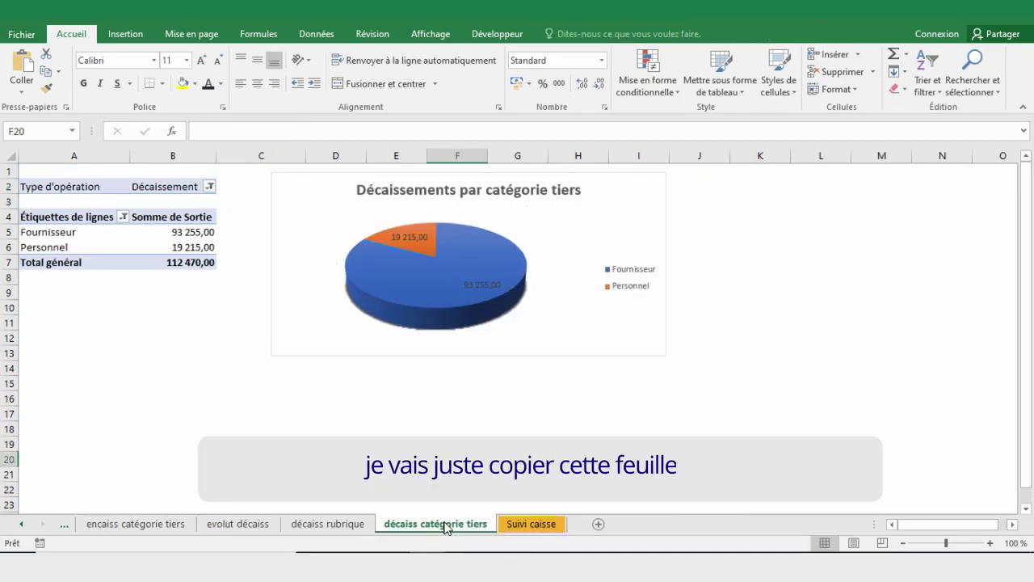
drag(447, 518, 507, 523)
right_click(593, 517)
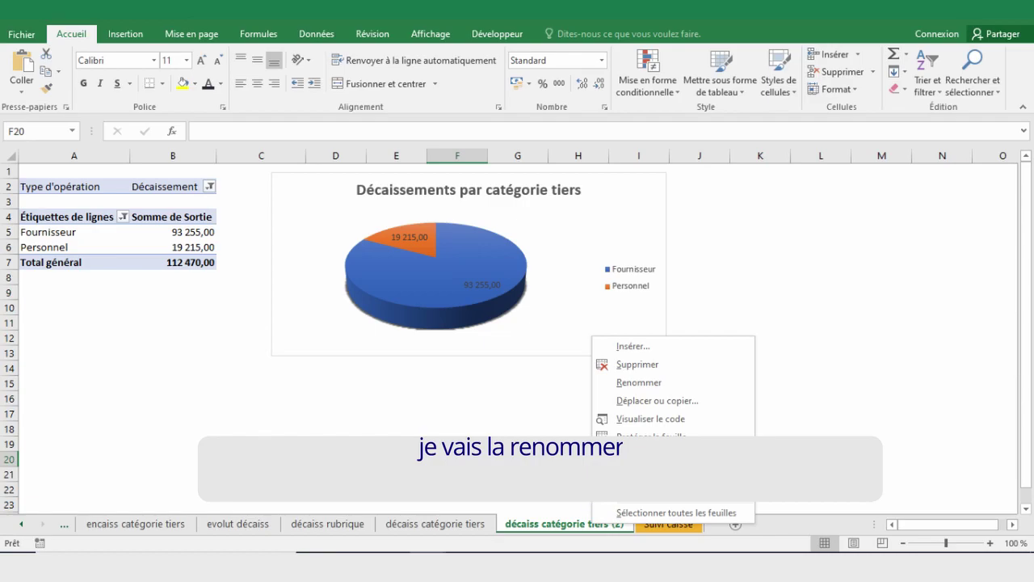
click(638, 382)
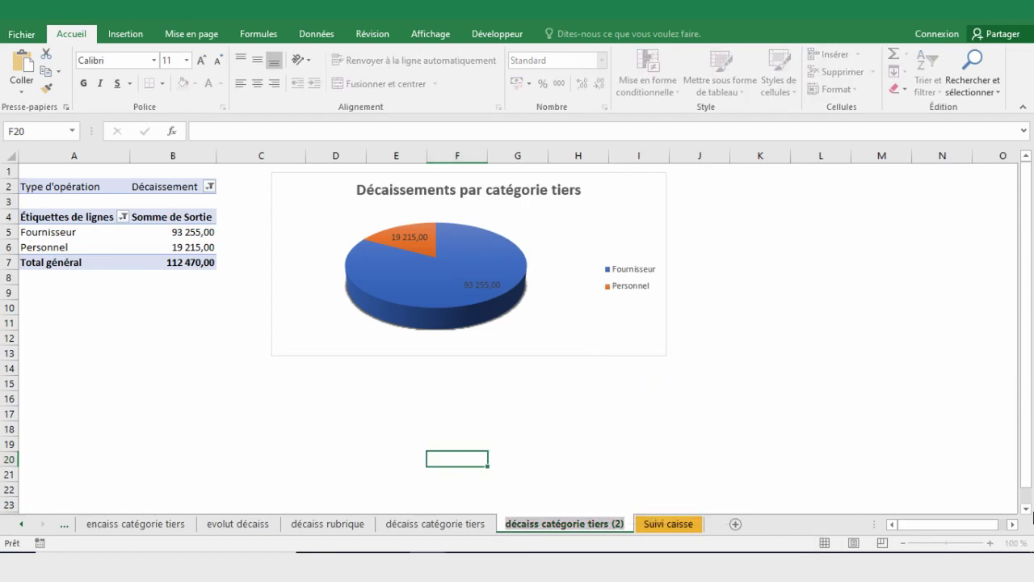
text(encaiss vs décaiss)
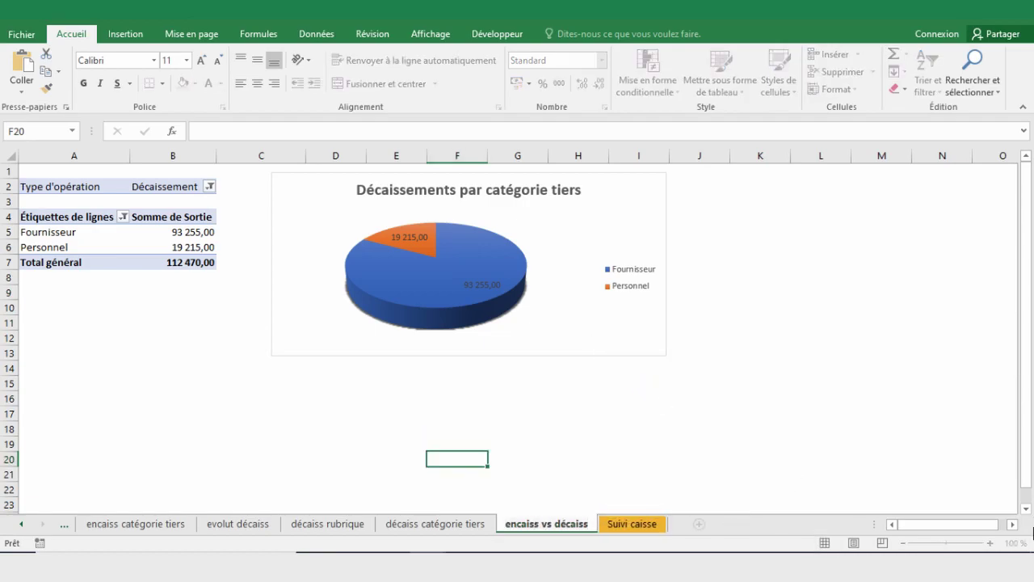
key(Return)
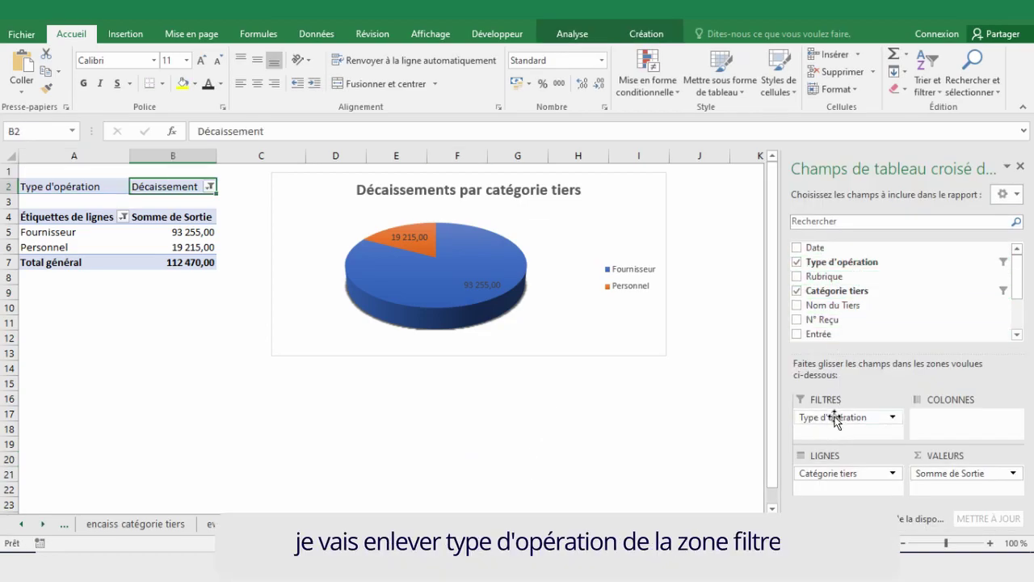
Step: Replace the Type d'opération filter with Catégorie tiers and add Entrée to the pivot values
drag(835, 422, 845, 300)
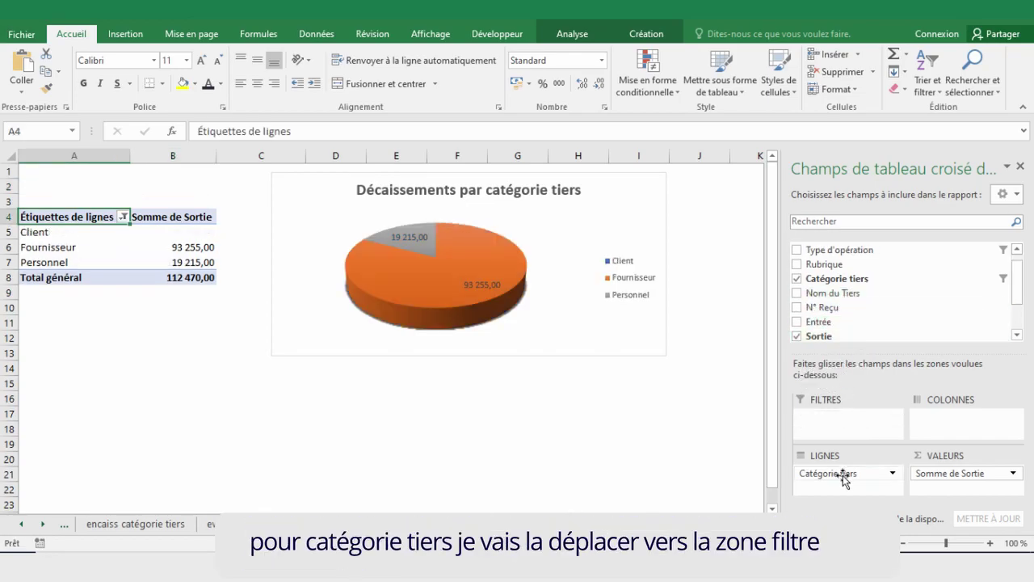
drag(849, 475, 851, 426)
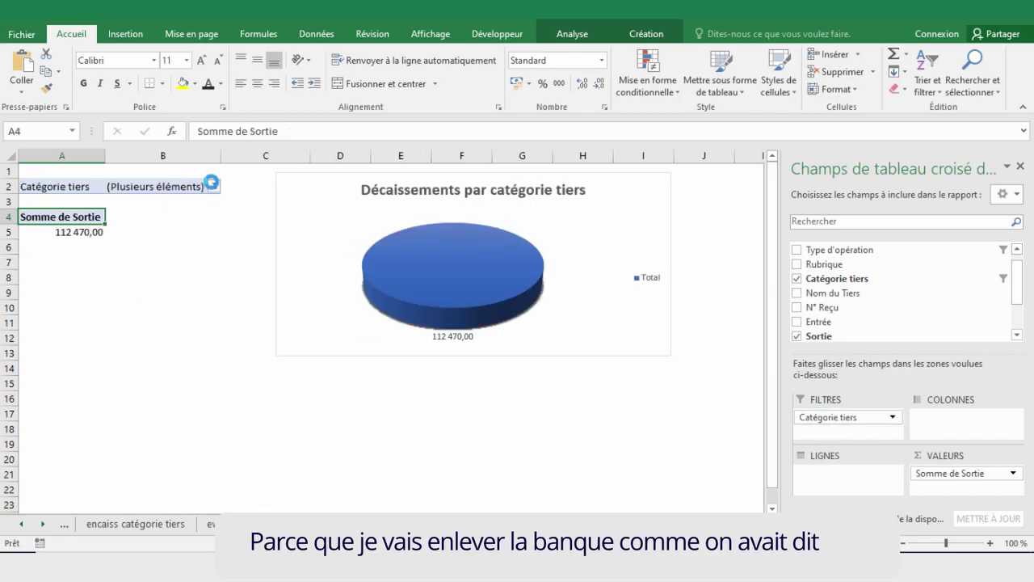
click(213, 187)
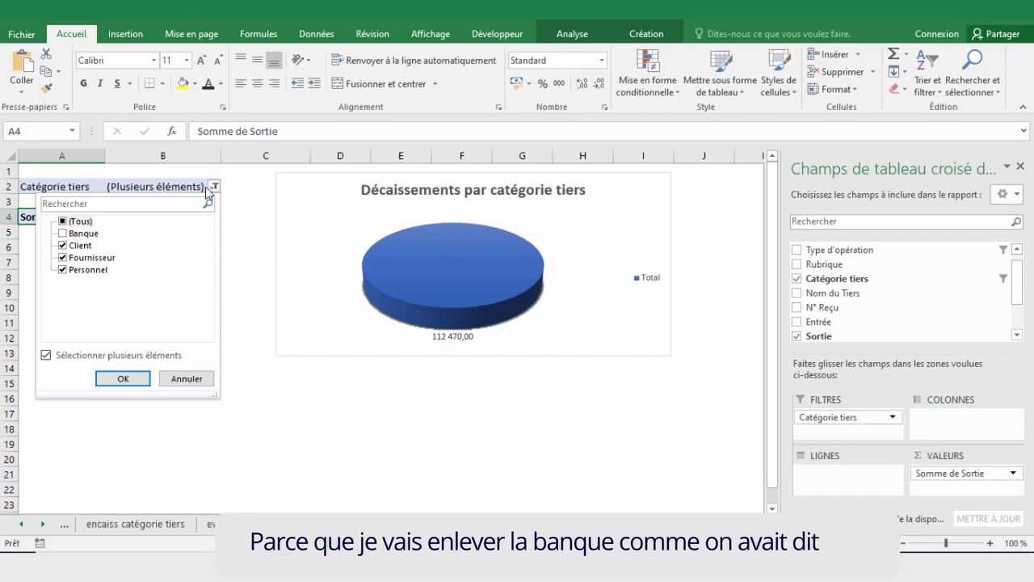
click(214, 188)
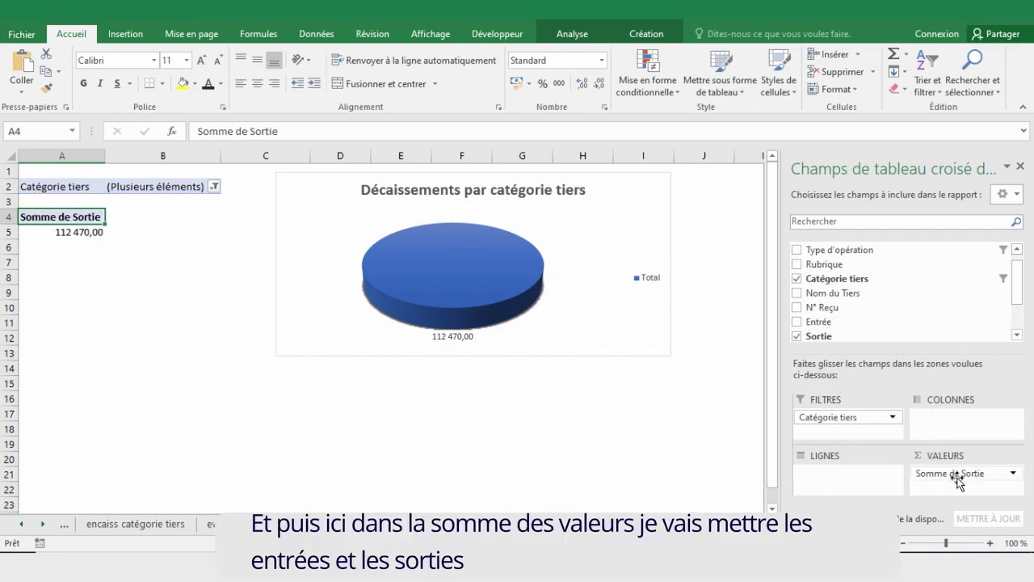
drag(818, 322, 961, 475)
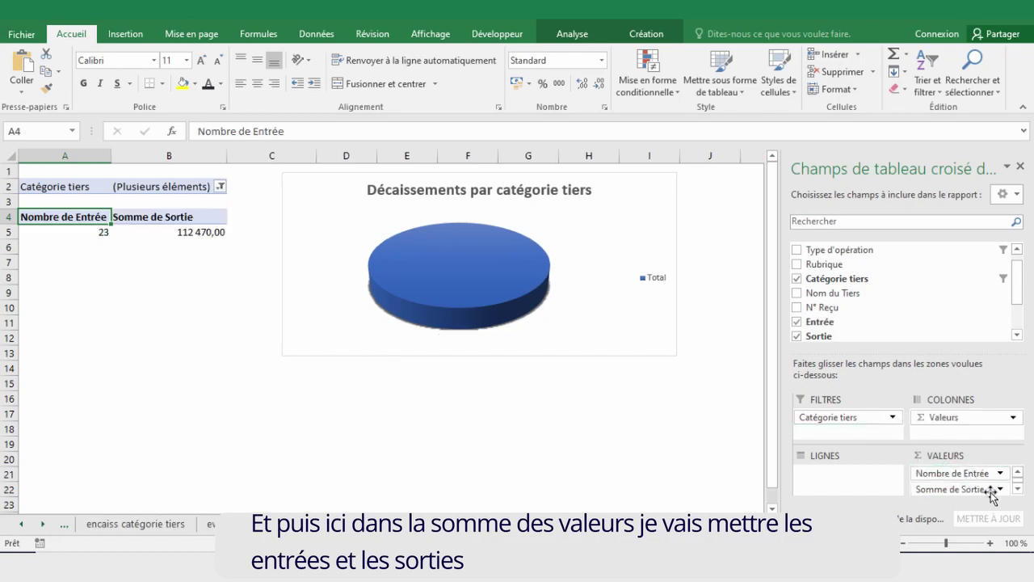
Step: Summarise Entrée as Somme (51 421,00) and add Date to the rows for janv–mars totals
click(925, 473)
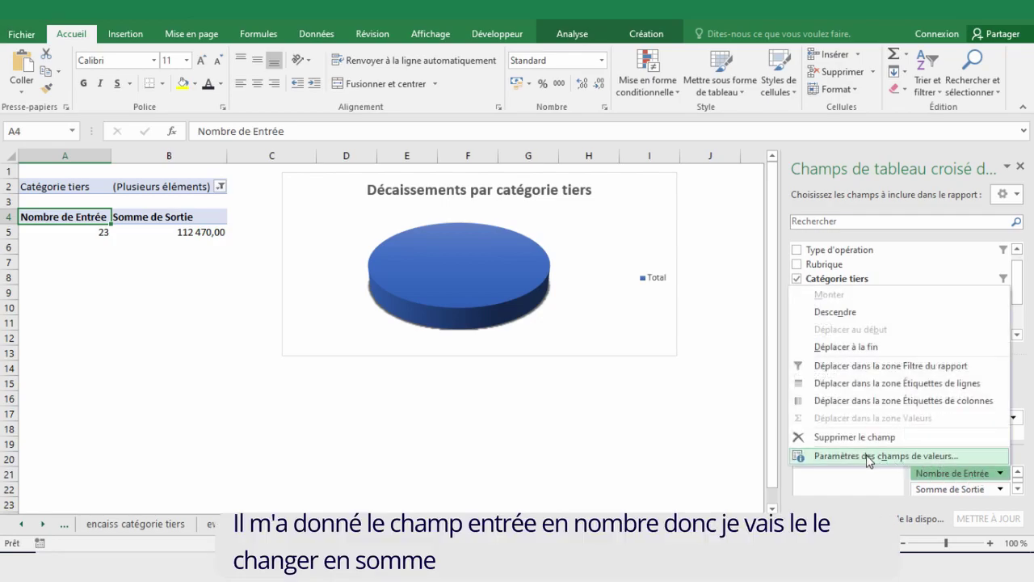
click(866, 455)
click(554, 309)
click(766, 363)
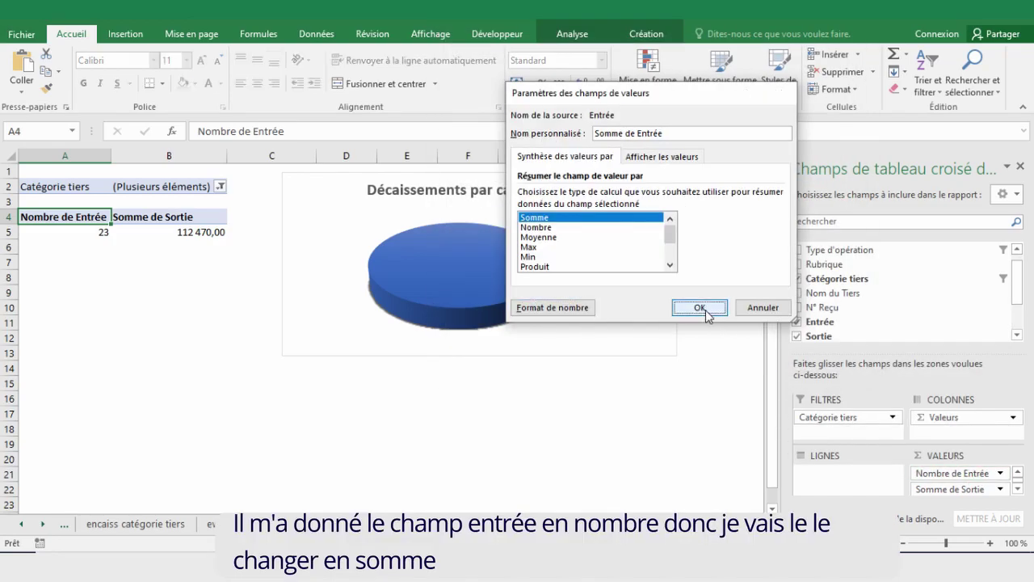
click(694, 305)
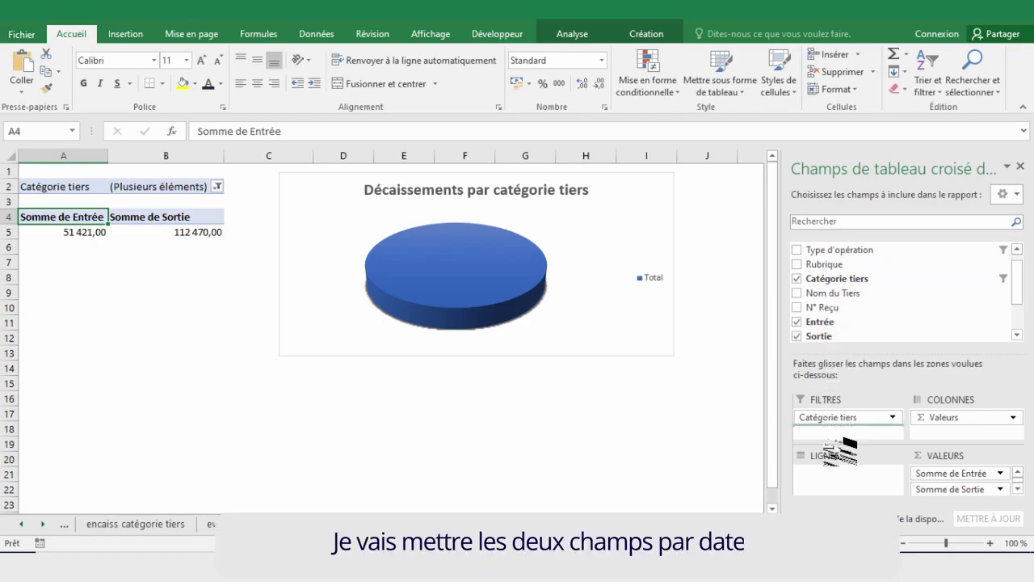
drag(836, 281, 836, 478)
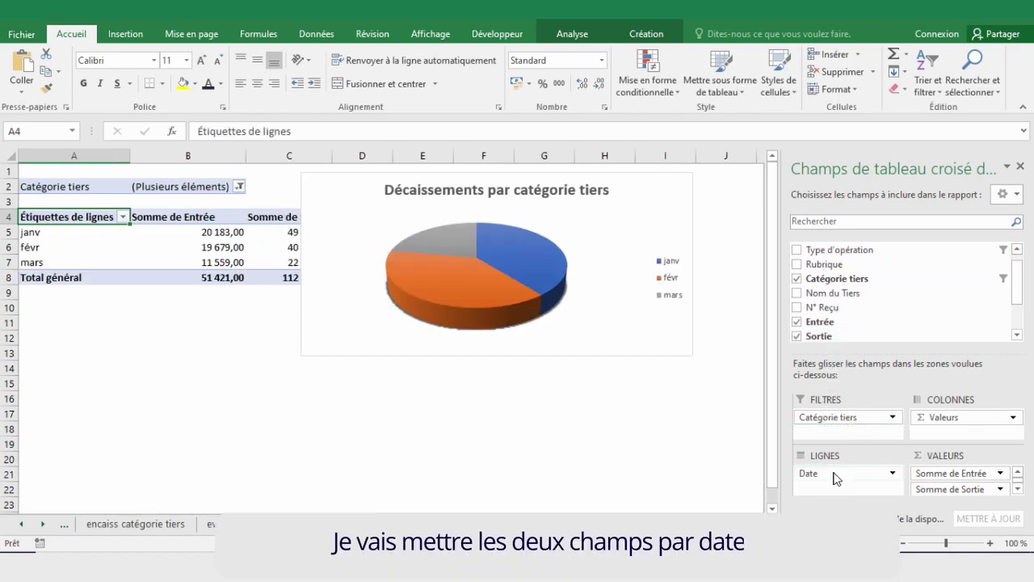
click(449, 176)
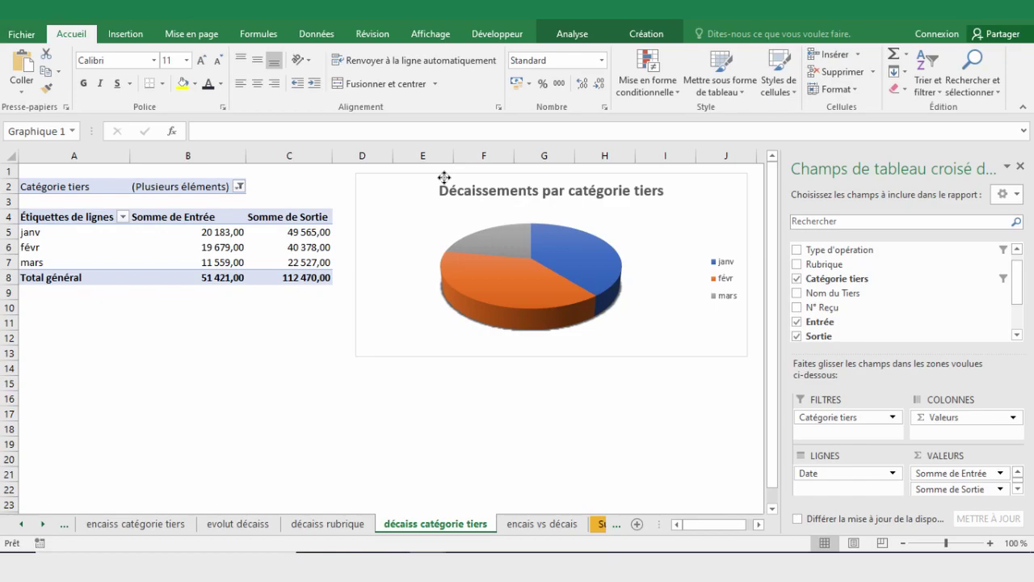
Step: Change the pie chart to a clustered column chart (Histogramme groupé)
click(444, 177)
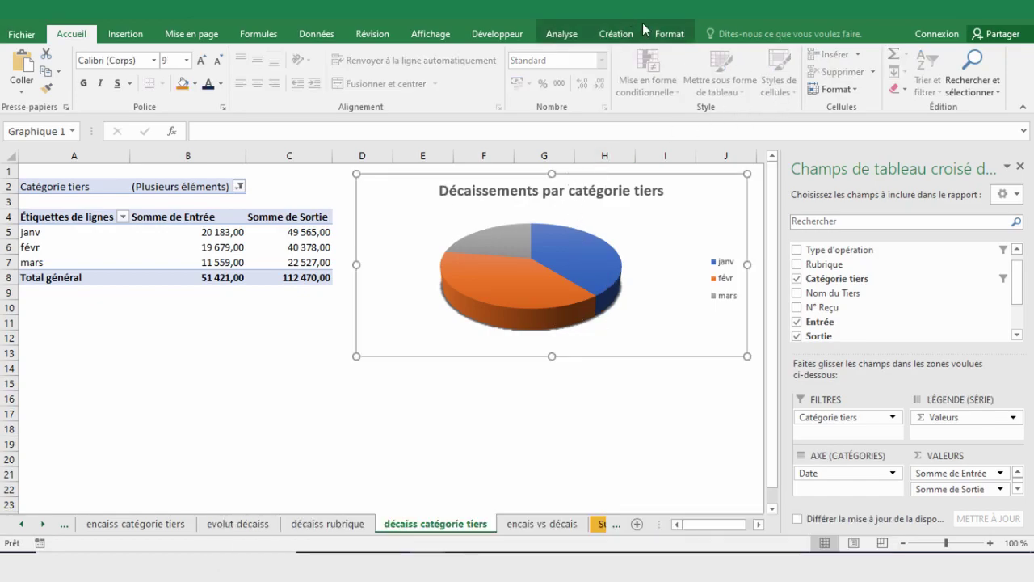
click(610, 35)
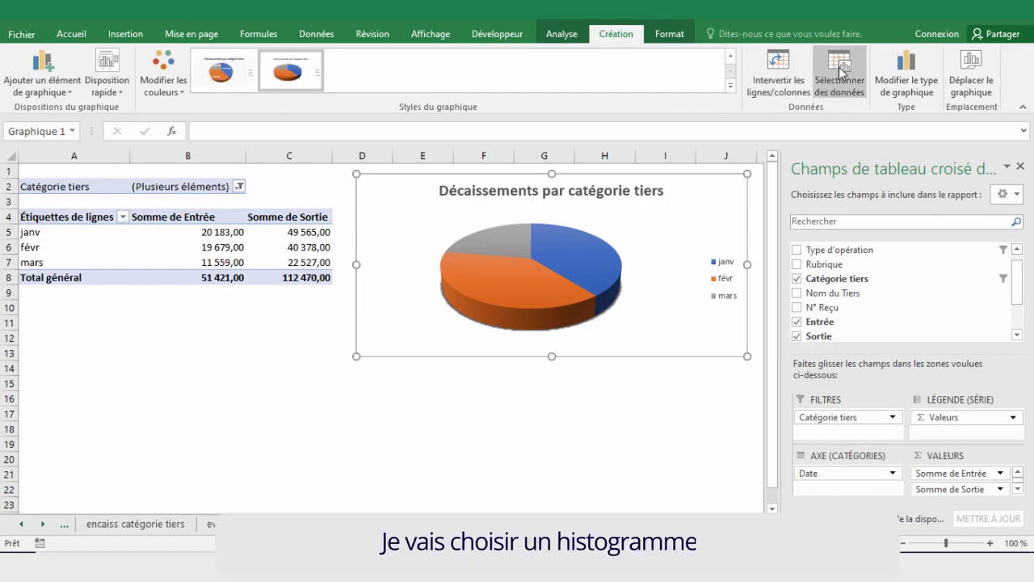
click(906, 75)
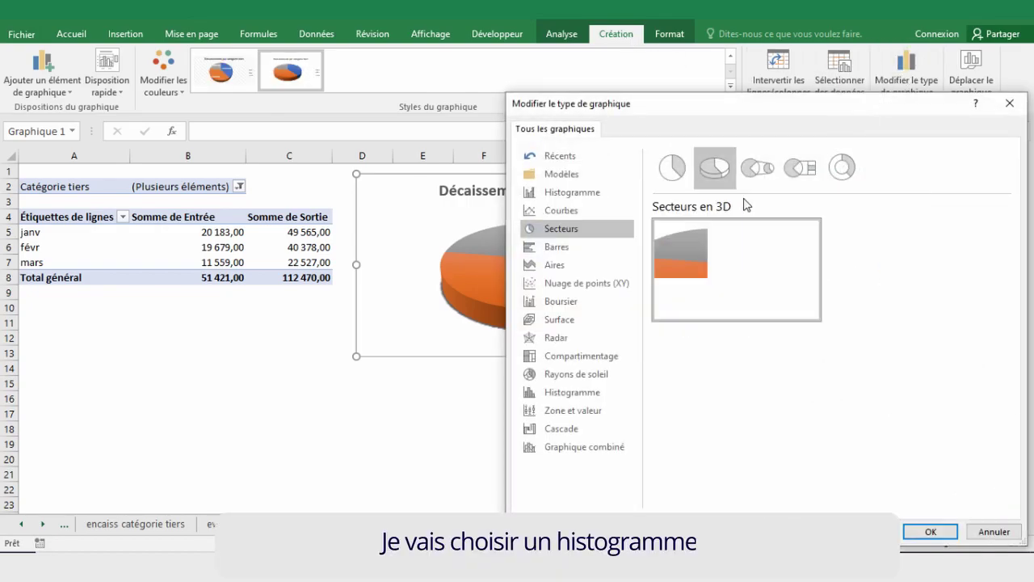
click(557, 194)
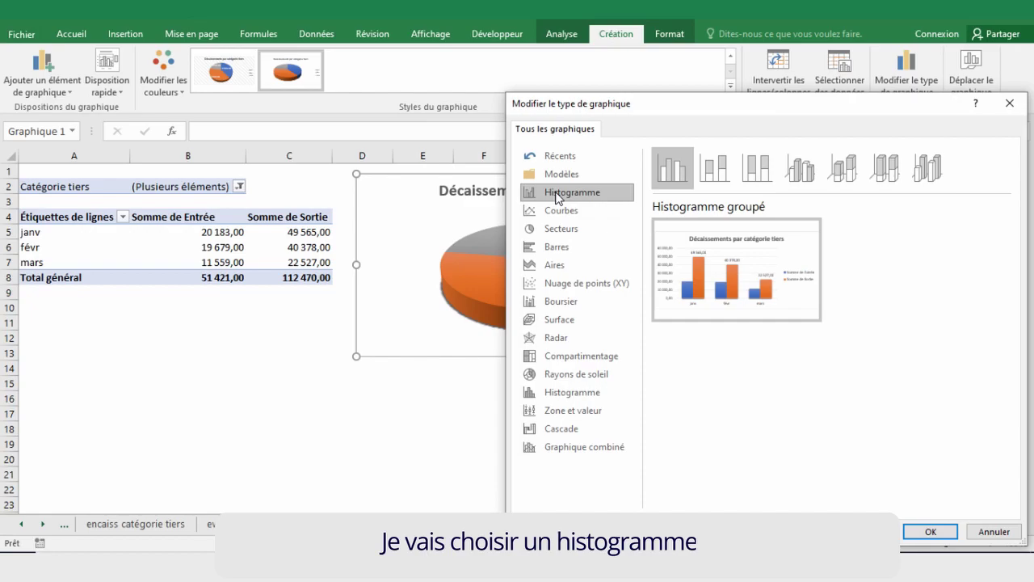
mouse_move(713, 306)
click(930, 531)
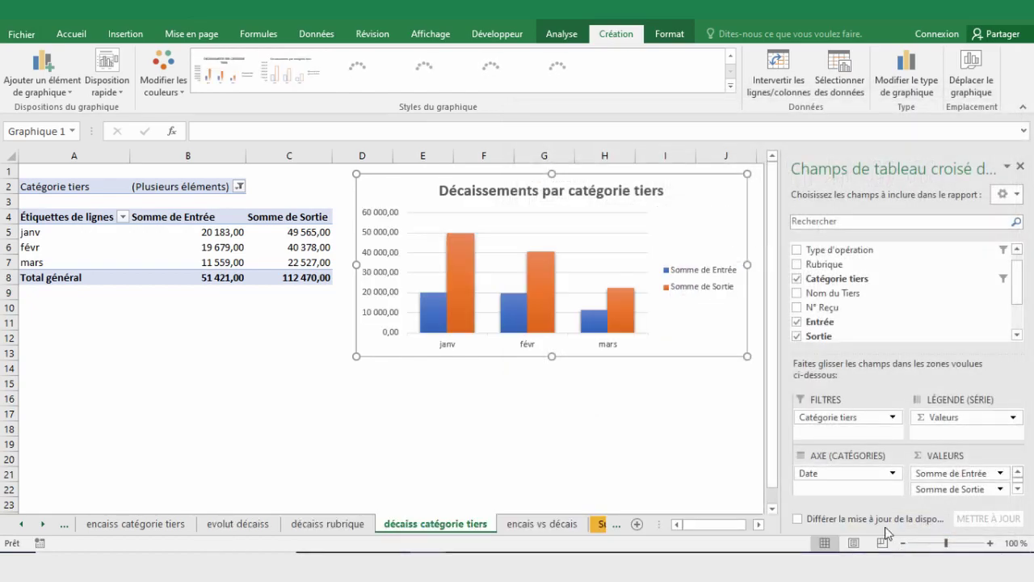
Step: Title the chart 'Encaissements vs Décaissements'
triple_click(535, 190)
text(Encaissement)
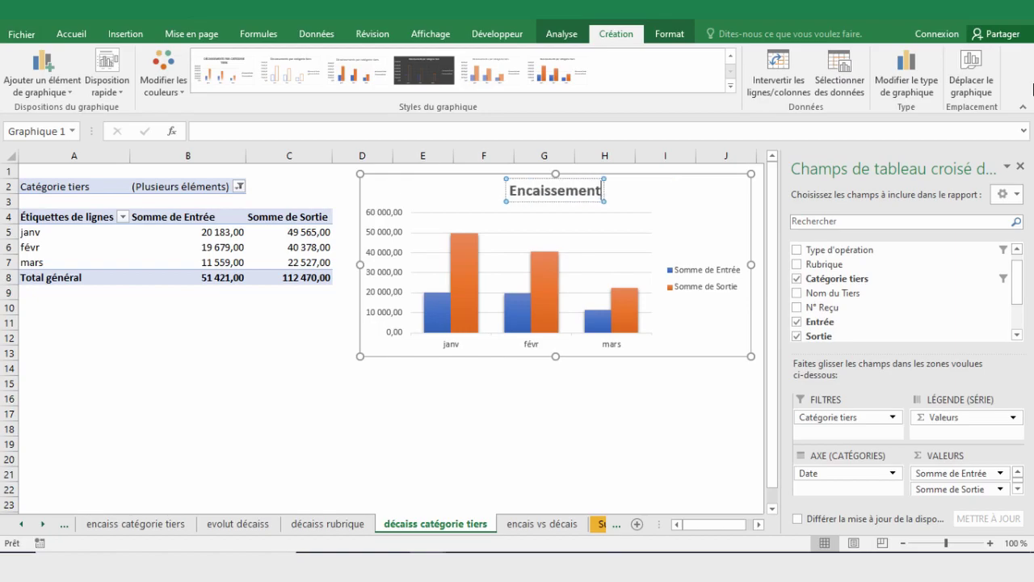
text(s vs Décaissements)
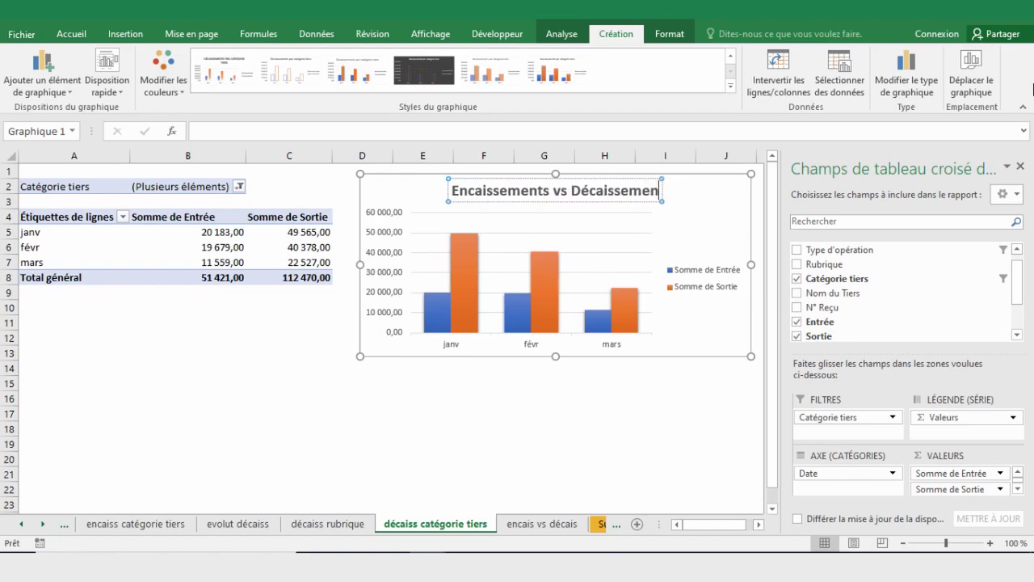
click(703, 287)
click(164, 219)
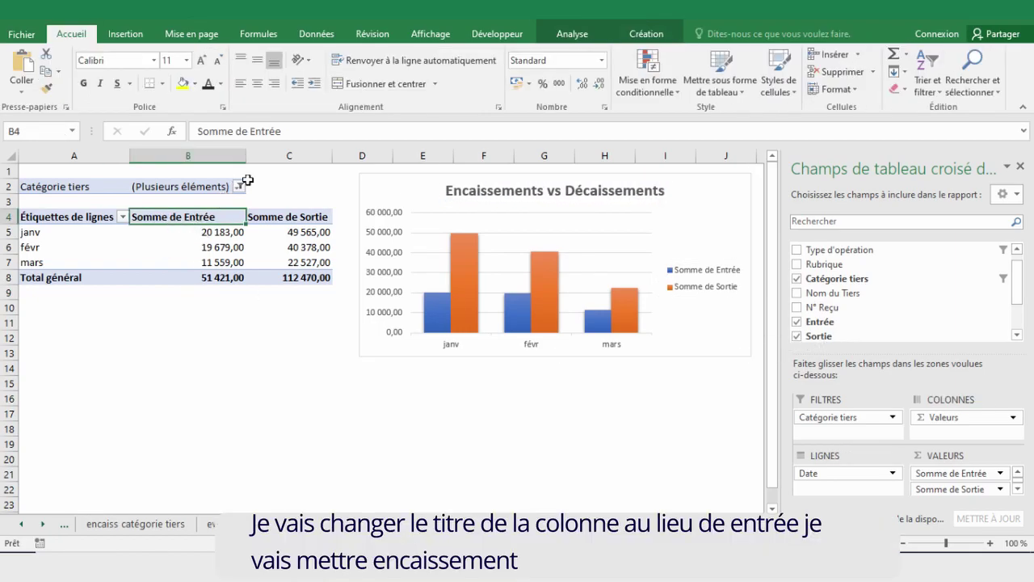
Step: Rename headers B4 and C4 to Encaissements and Décaissements, and move the chart beside the table
drag(290, 132, 183, 127)
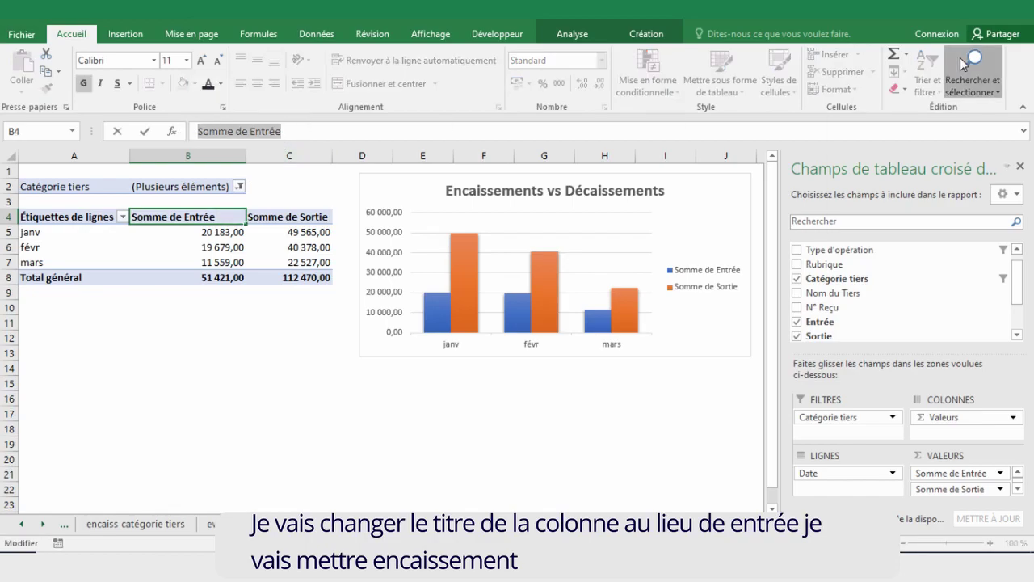
text(Encaissements)
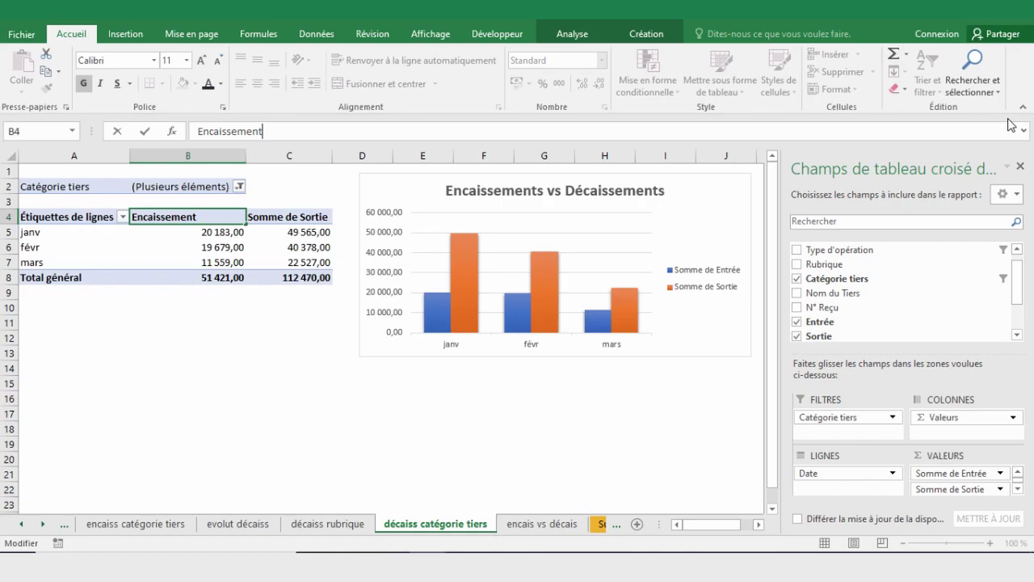
click(313, 220)
drag(297, 134, 185, 126)
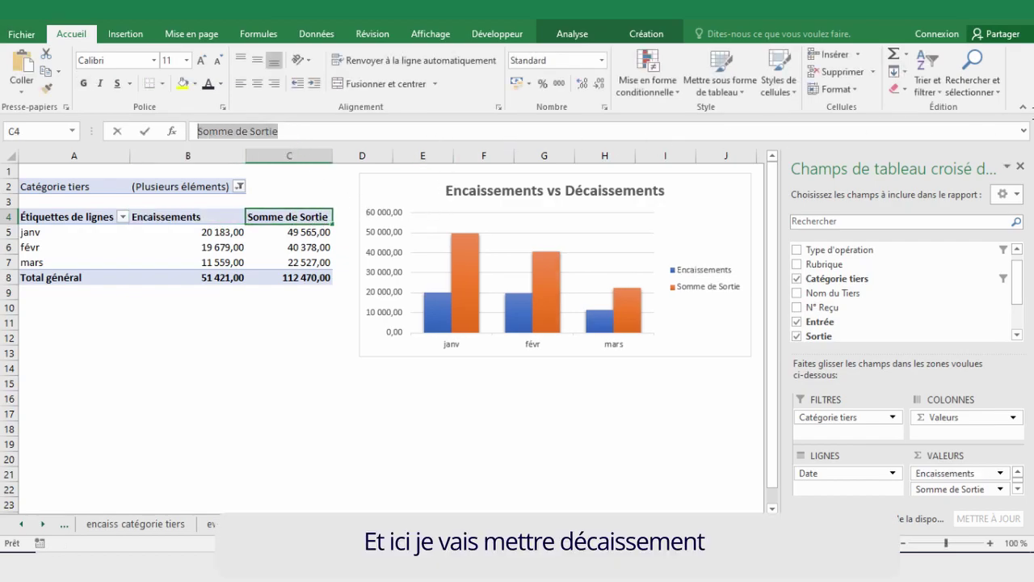
text(Décaissements)
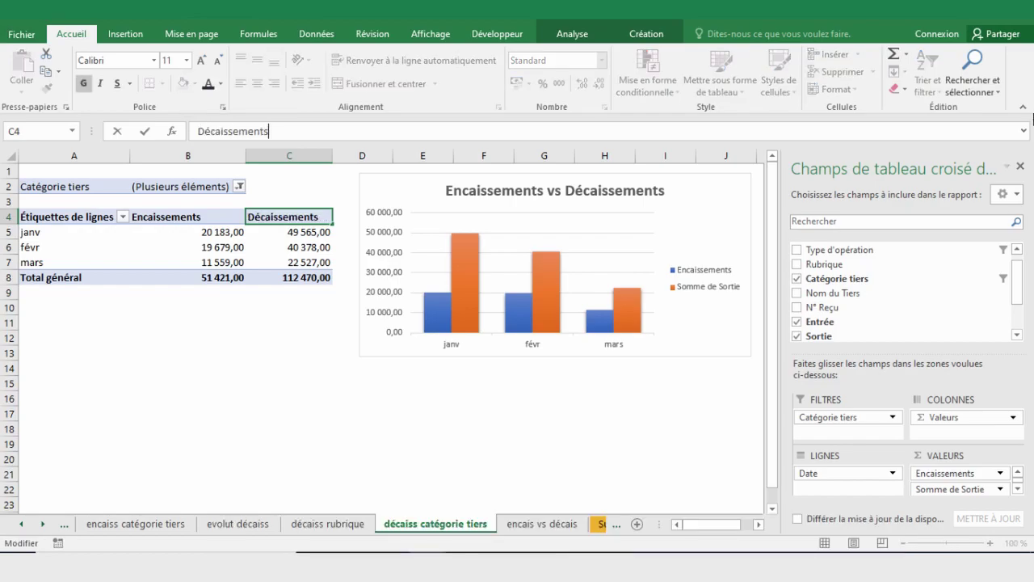
key(Return)
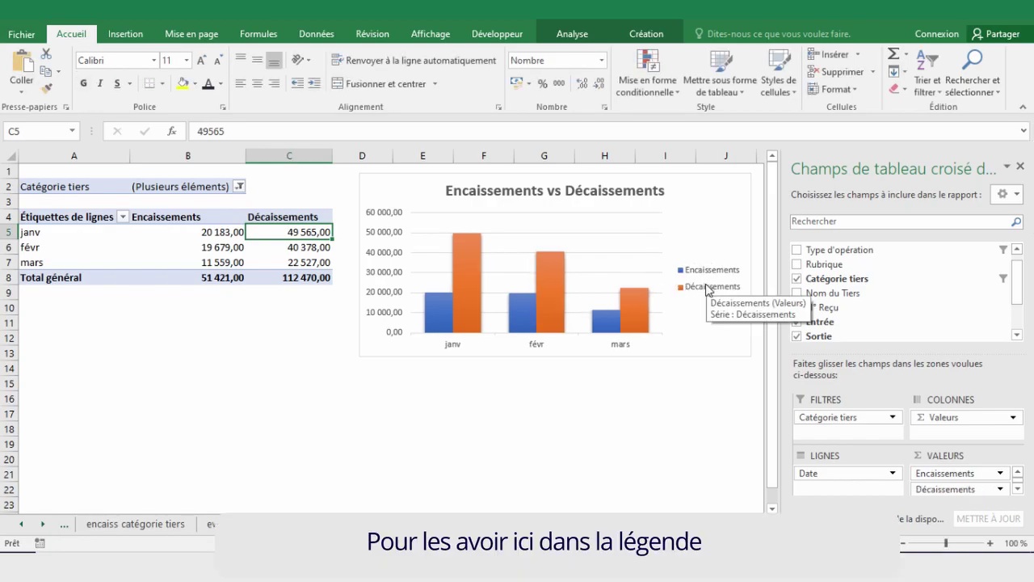
drag(689, 174, 463, 295)
Step: Add data labels to the chart's bars and delete its vertical value axis
click(544, 304)
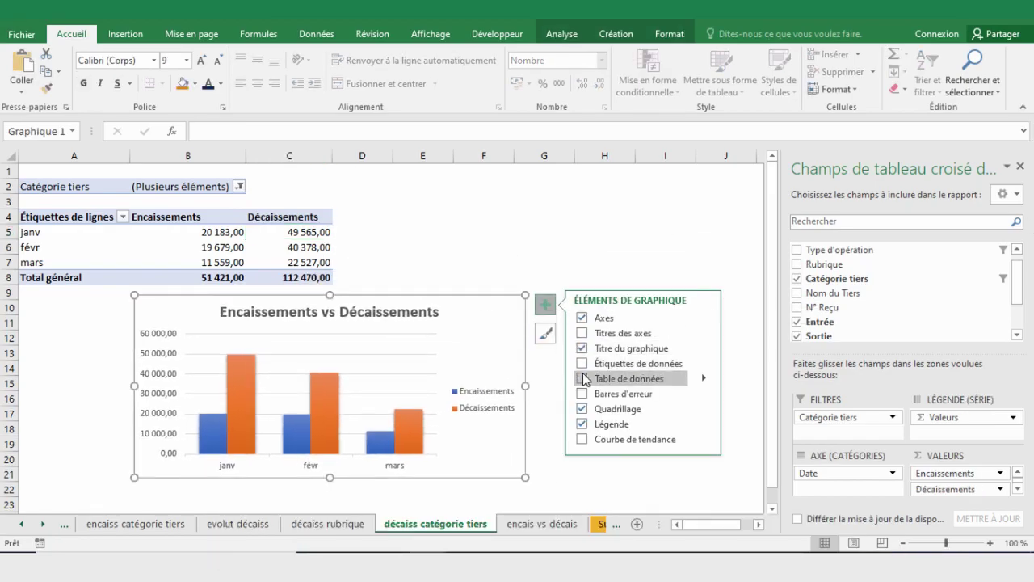
click(582, 362)
click(166, 333)
key(Delete)
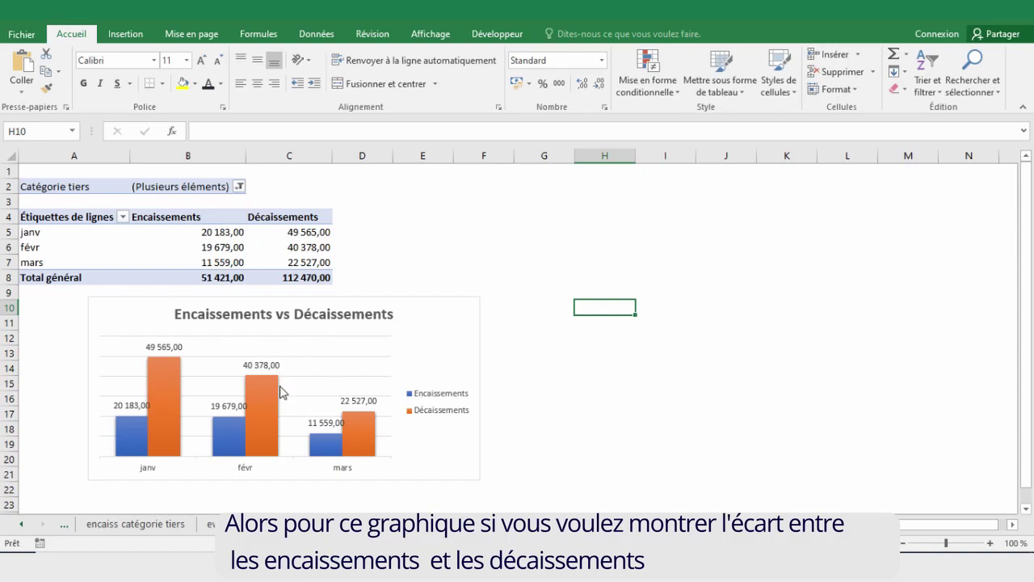
mouse_move(228, 424)
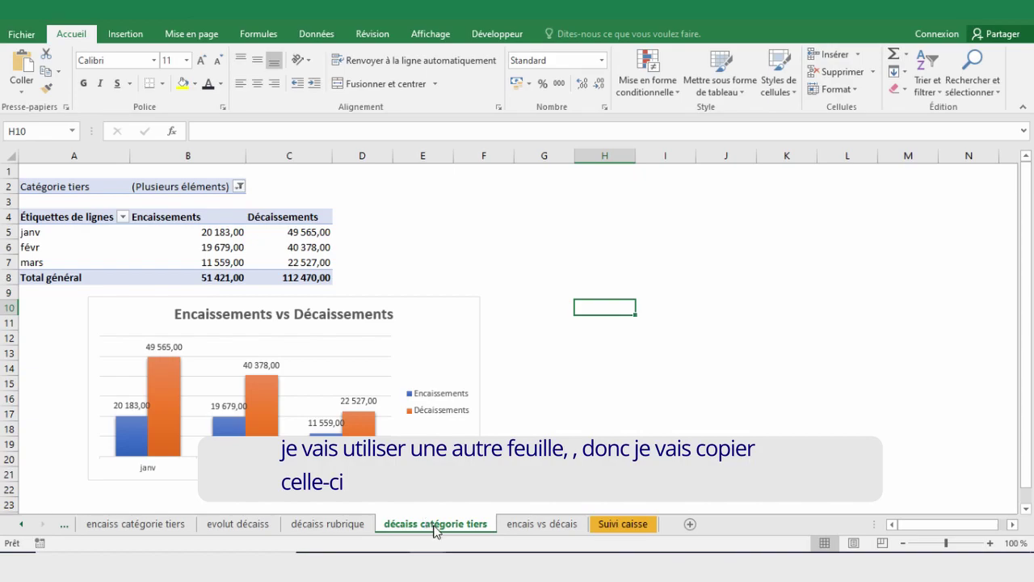
Step: Copy the décaiss catégorie tiers sheet and open Champ calculé for its pivot table
drag(436, 531, 494, 521)
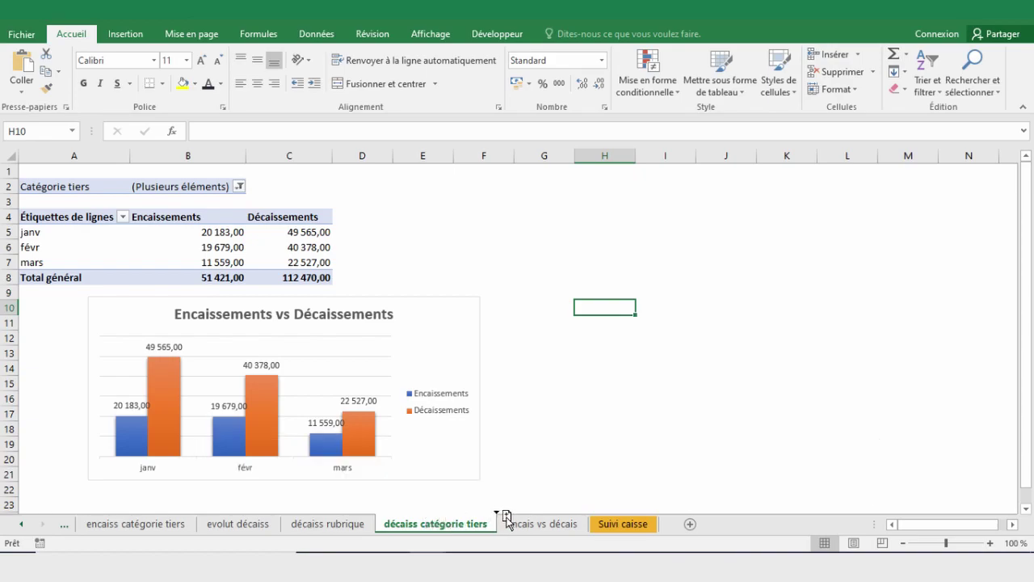
click(299, 217)
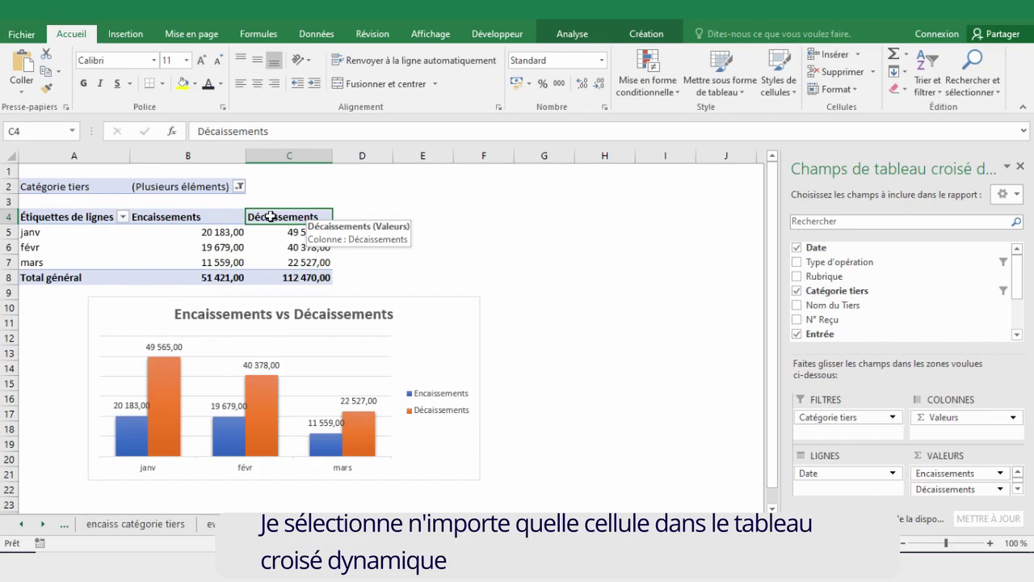
click(578, 38)
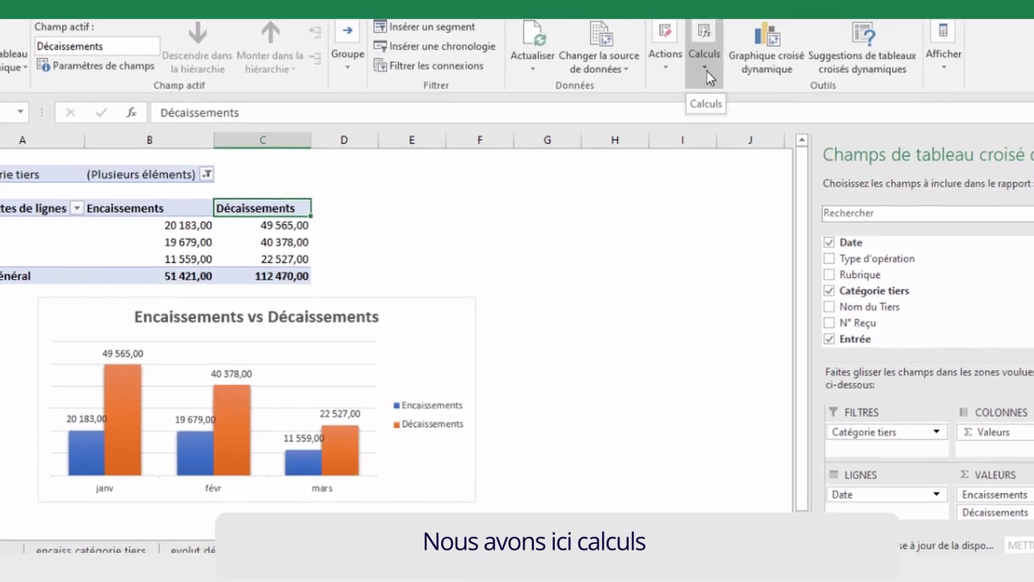
click(701, 73)
click(725, 118)
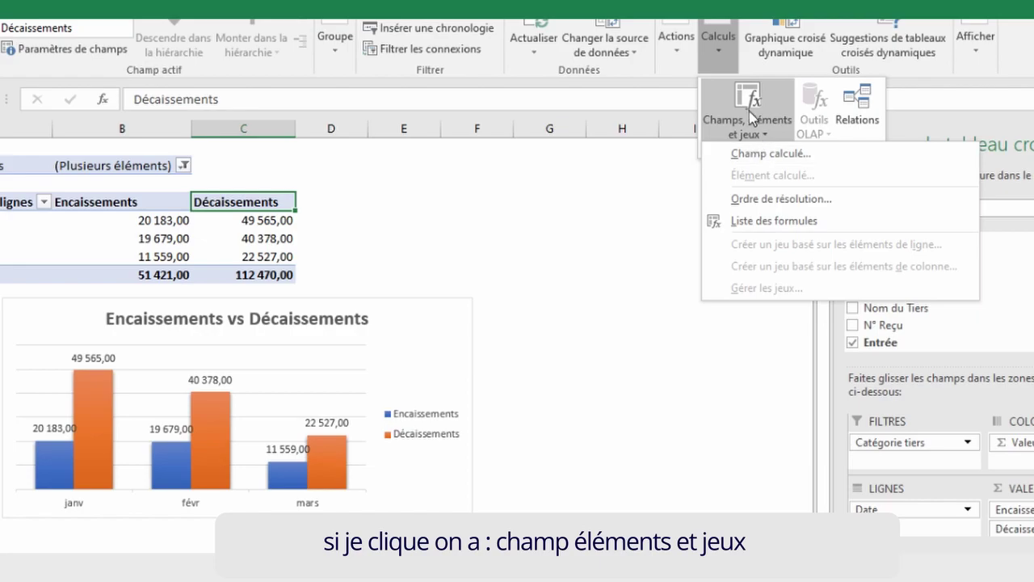
click(750, 105)
click(751, 105)
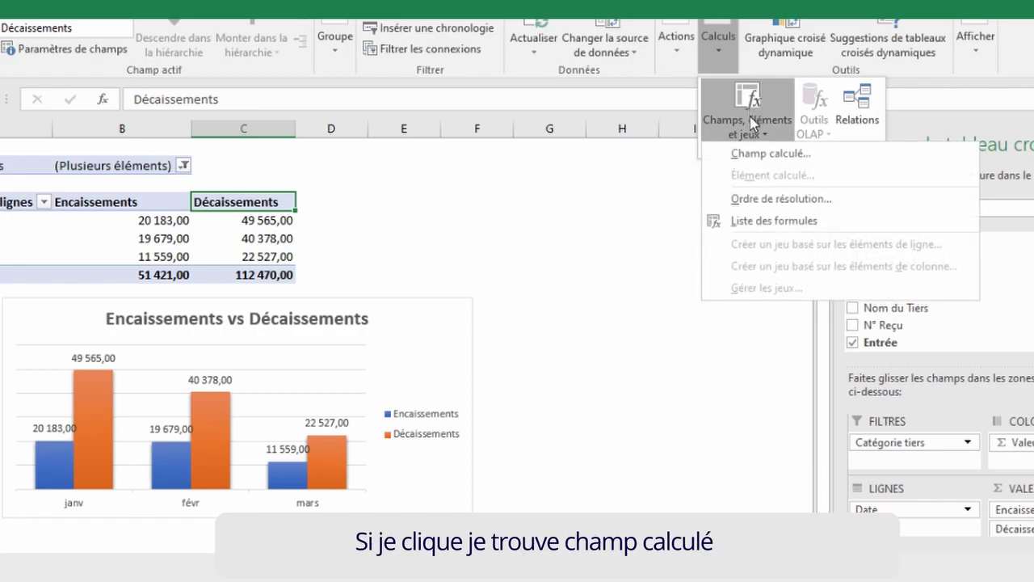
click(769, 155)
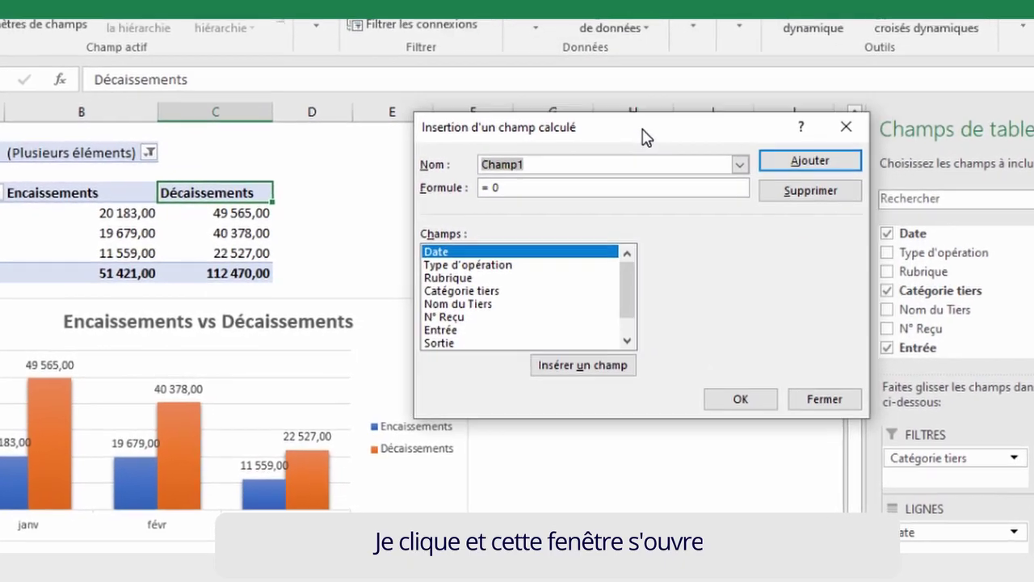
Step: Name the new calculated field Ecart instead of Champ1
drag(675, 59, 566, 228)
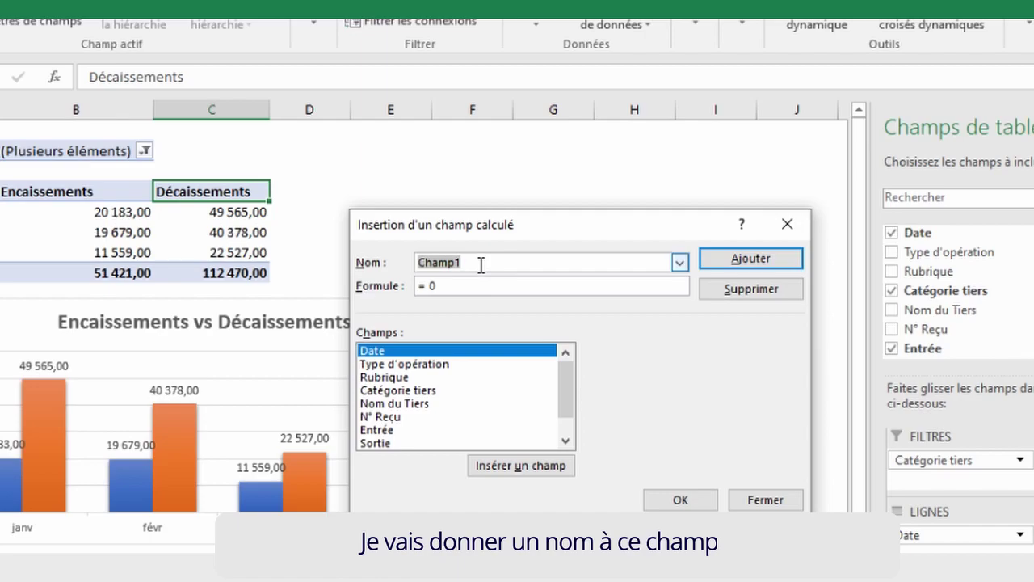
click(480, 263)
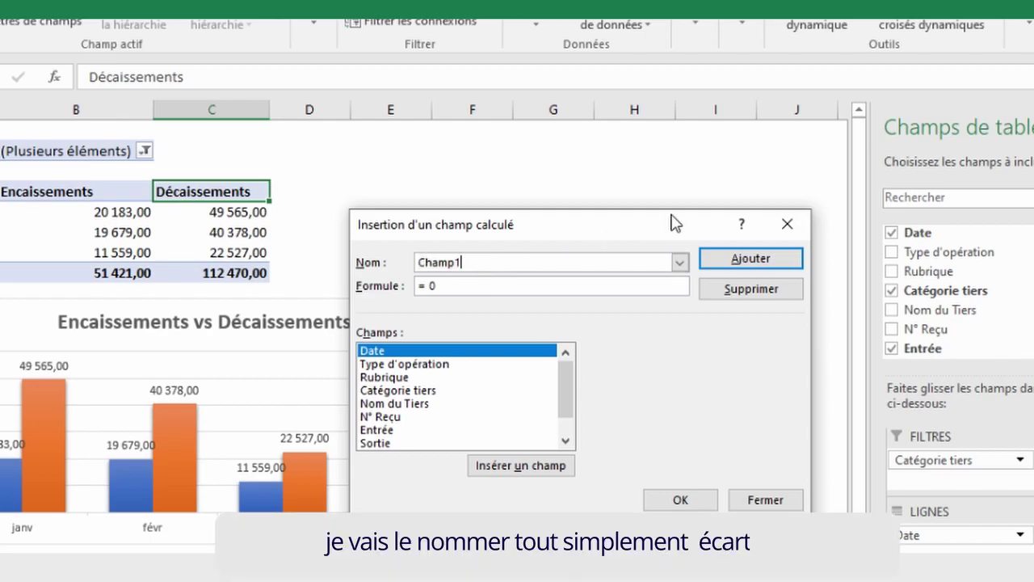
key(BackSpace)
key(BackSpace)
key(BackSpace)
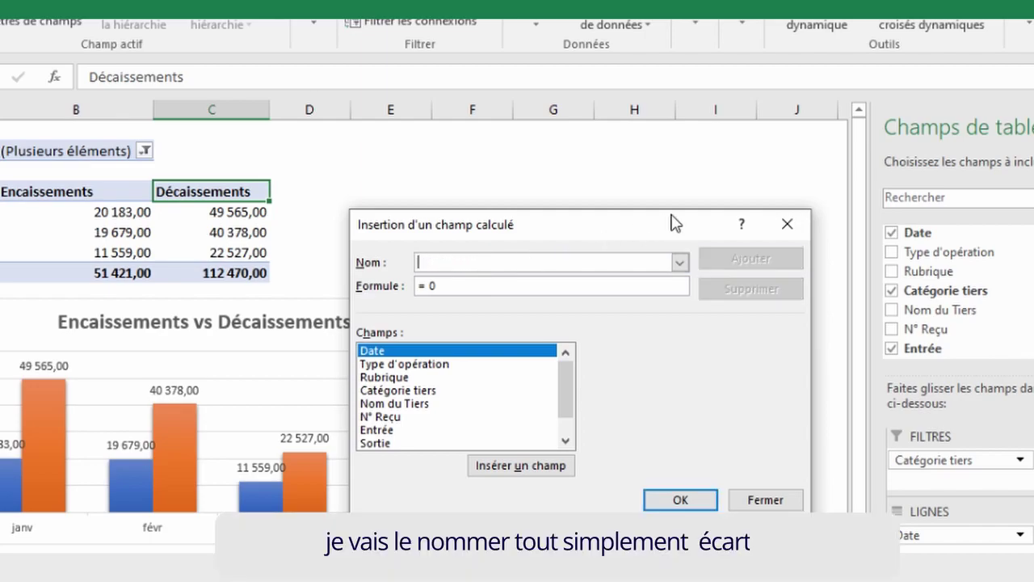
text(Ecart)
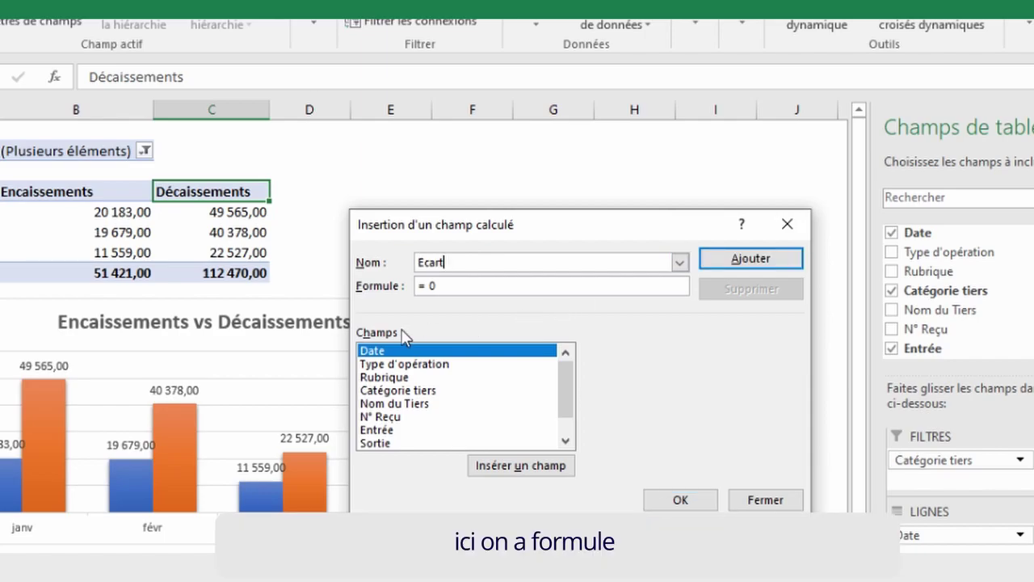
click(457, 286)
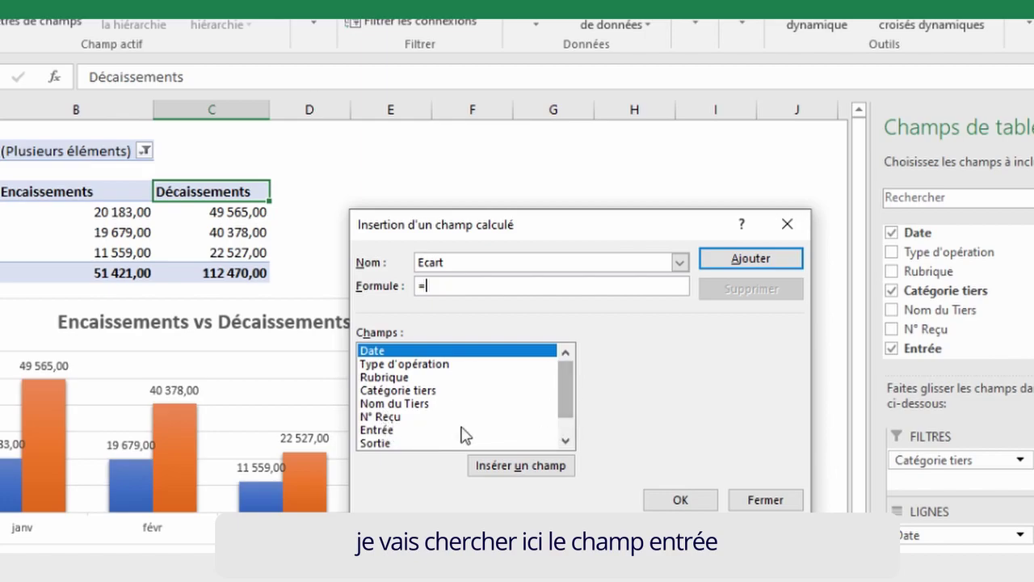
Step: Build the formula = Entrée- Sortie and add the Ecart field
click(373, 429)
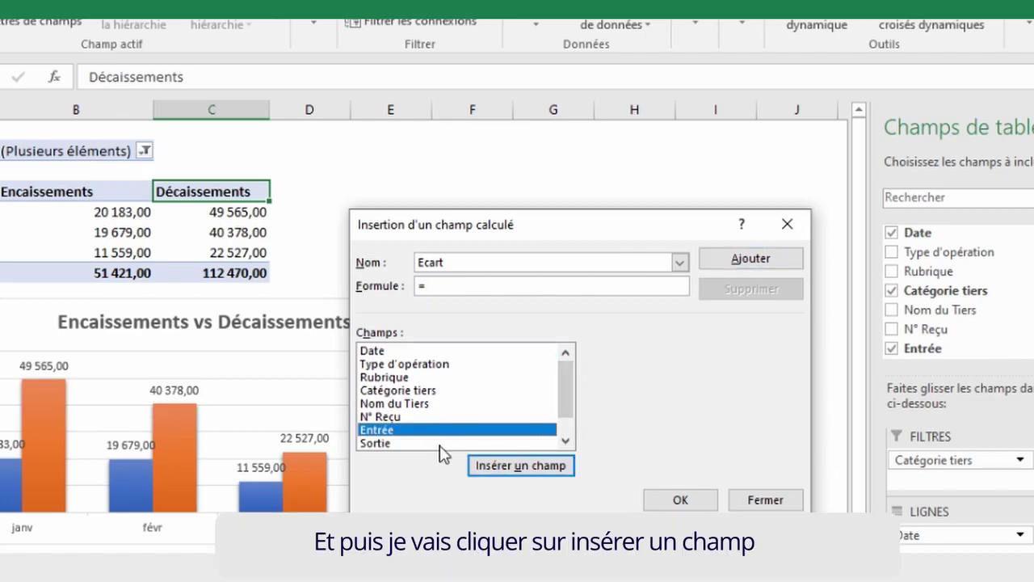
click(515, 475)
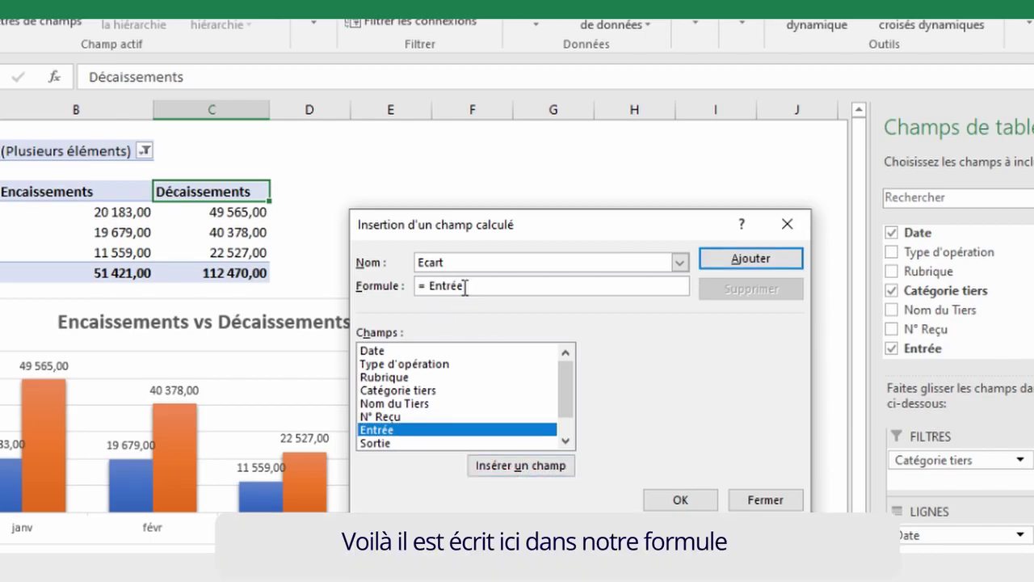
text(-)
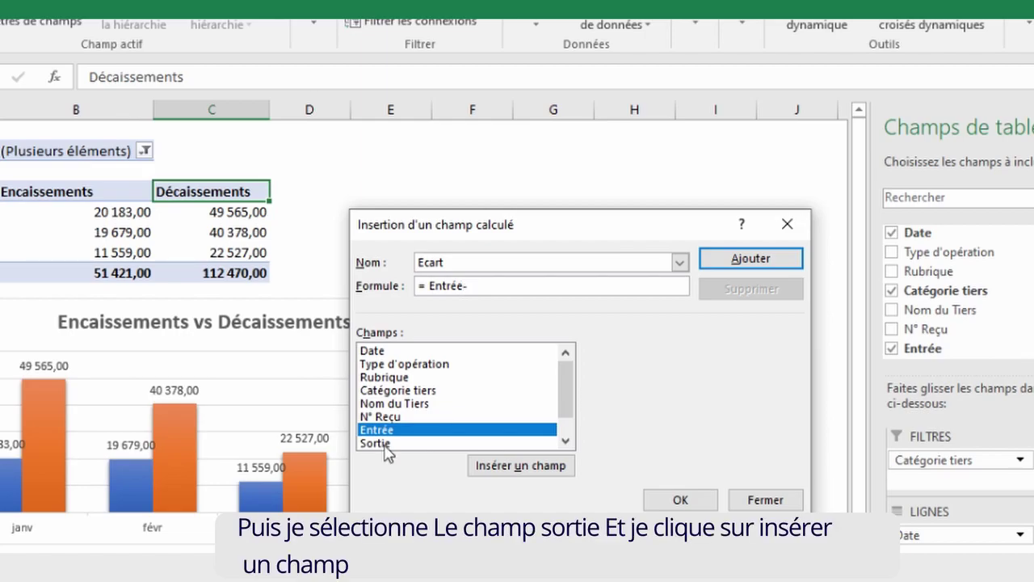
click(385, 445)
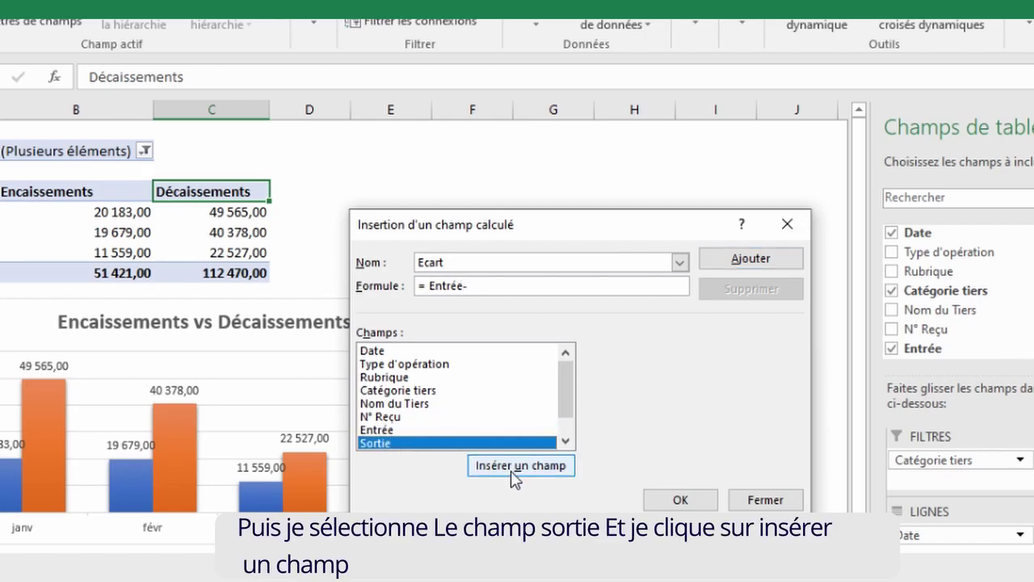
double_click(376, 444)
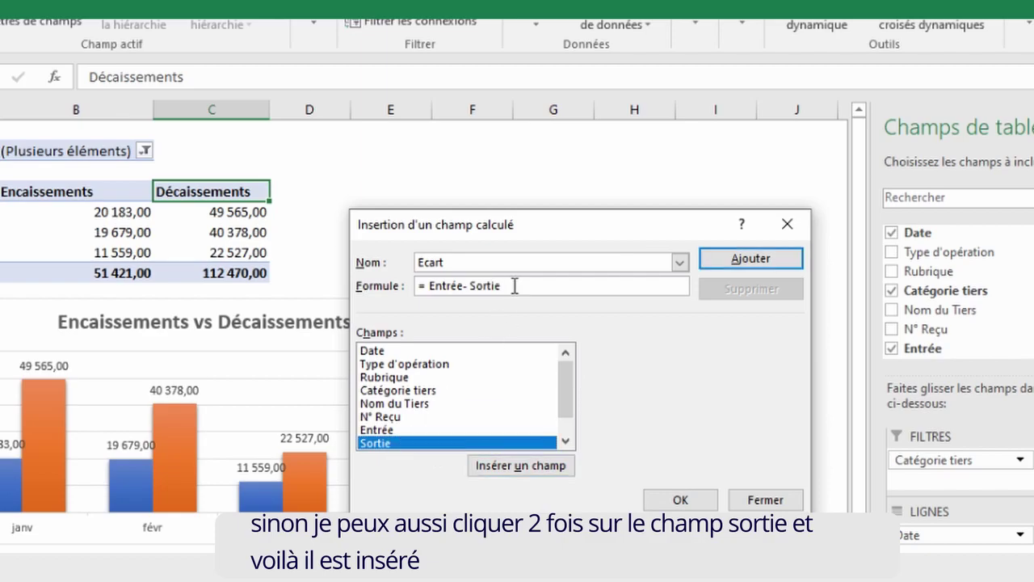
click(757, 260)
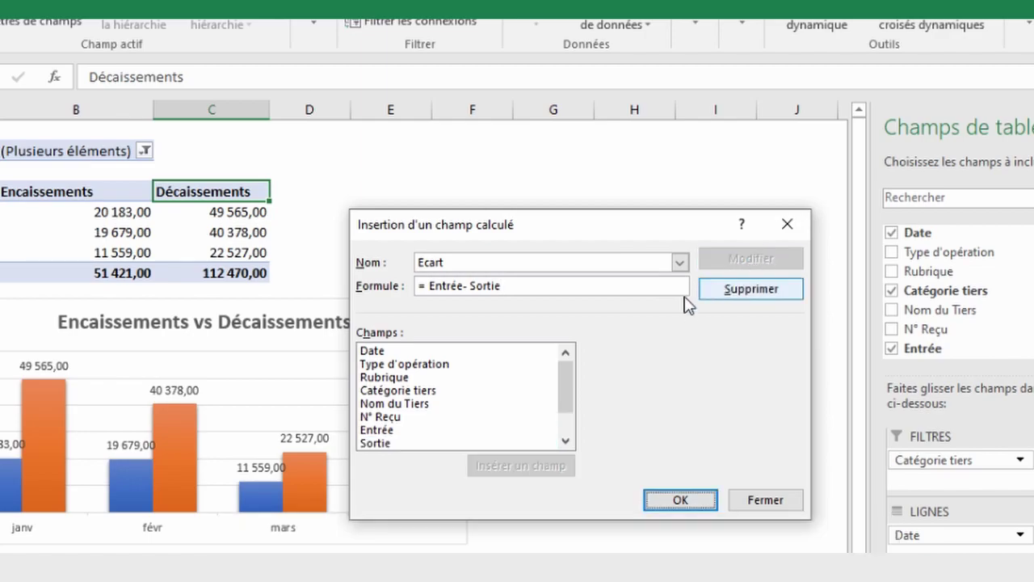
Step: Confirm the field so the pivot shows Somme de Ecart (-61 049,00), then reposition the chart
click(570, 415)
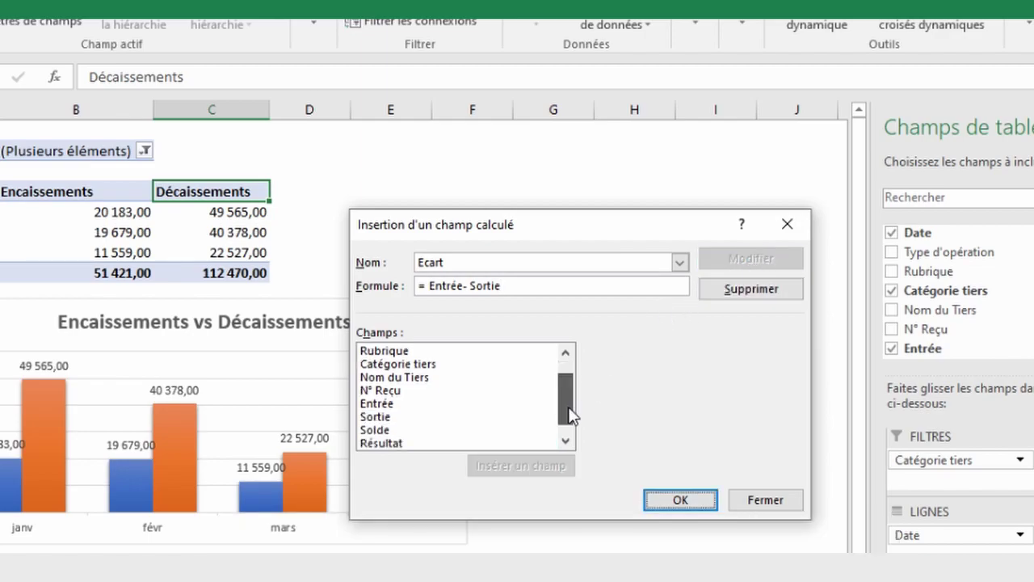
drag(570, 414, 571, 423)
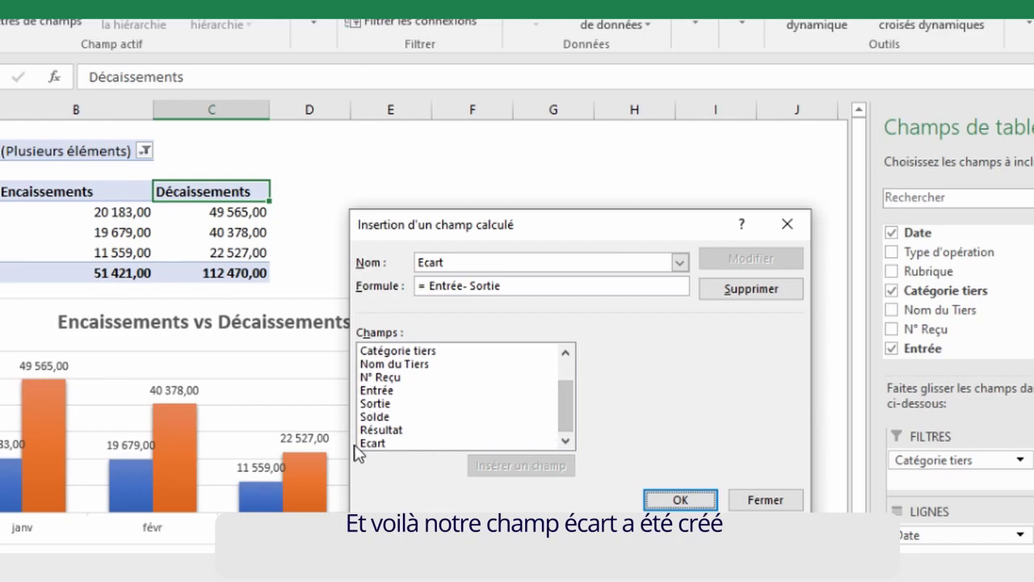
click(685, 501)
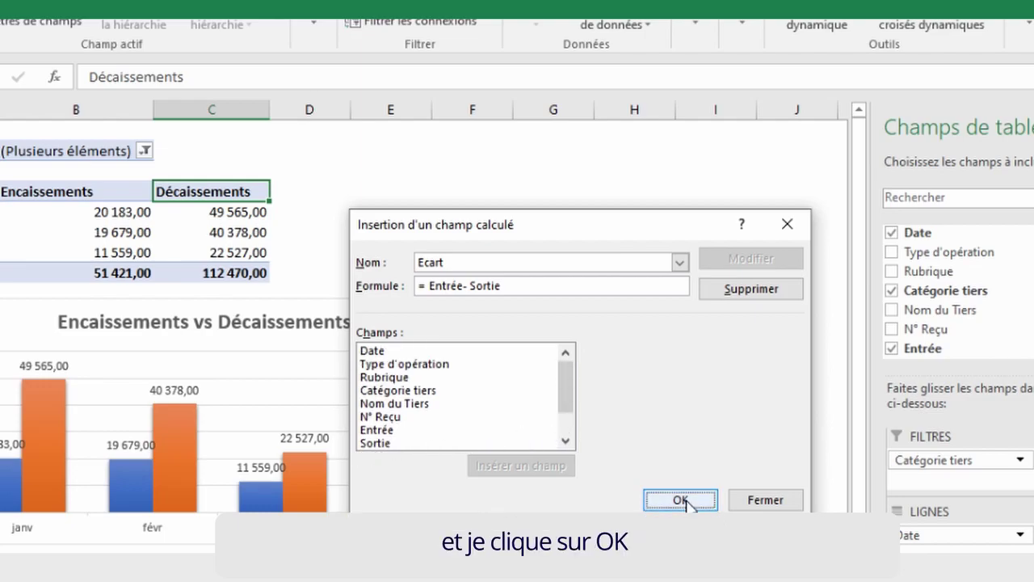
click(685, 501)
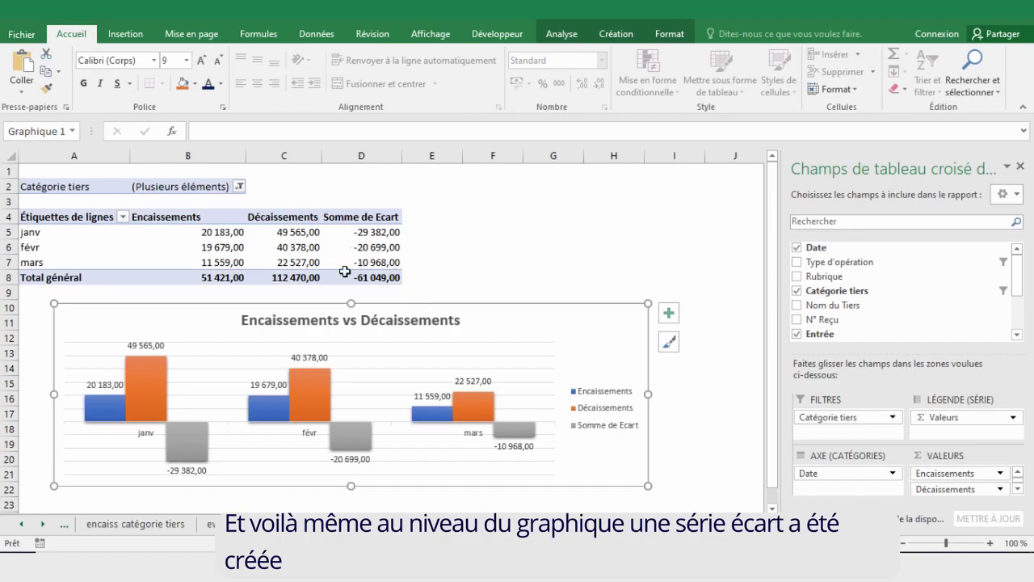
drag(480, 309, 471, 304)
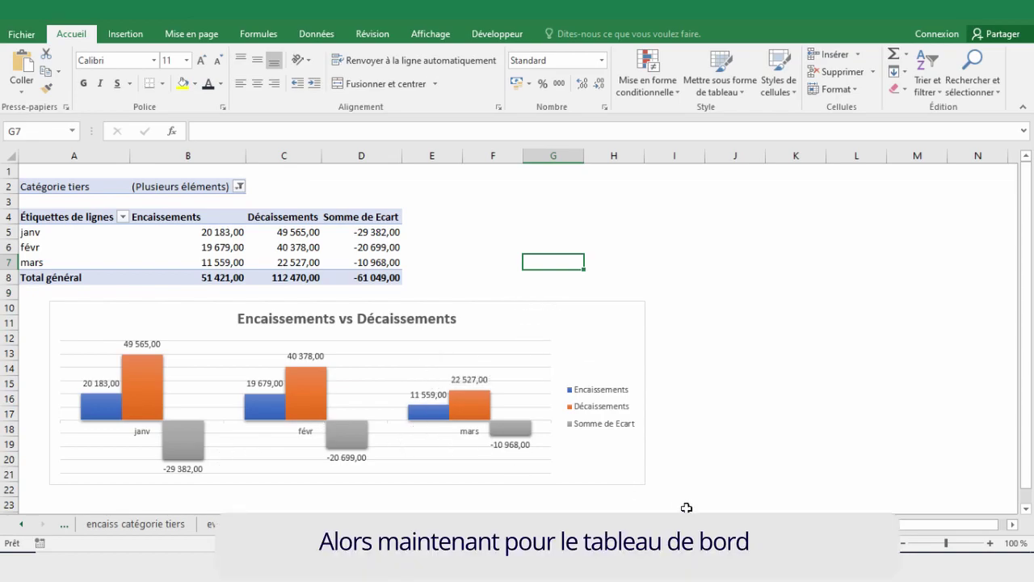
Step: Add a new sheet named TB CAISSE and fill the whole sheet dark blue
click(827, 524)
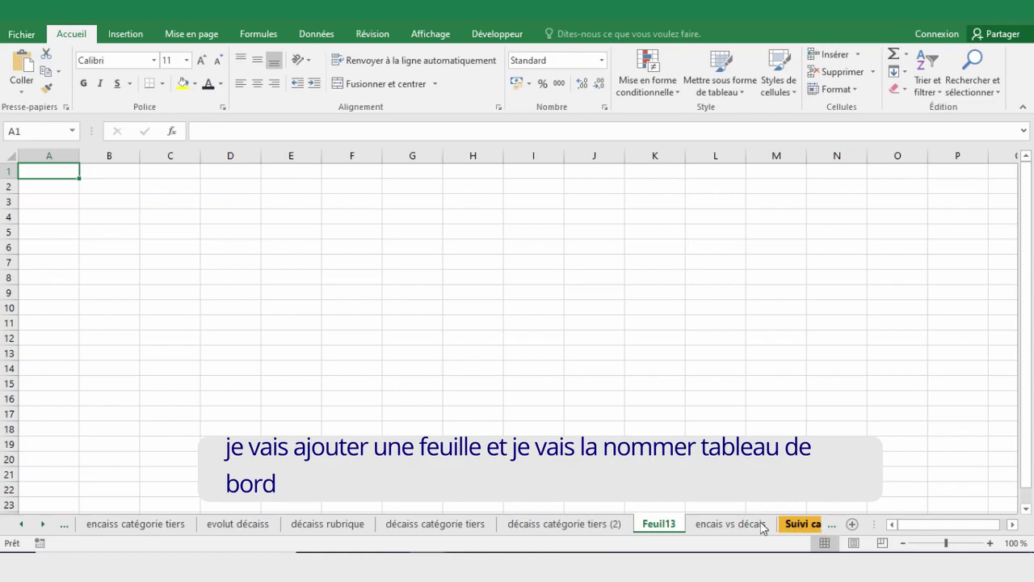
right_click(658, 523)
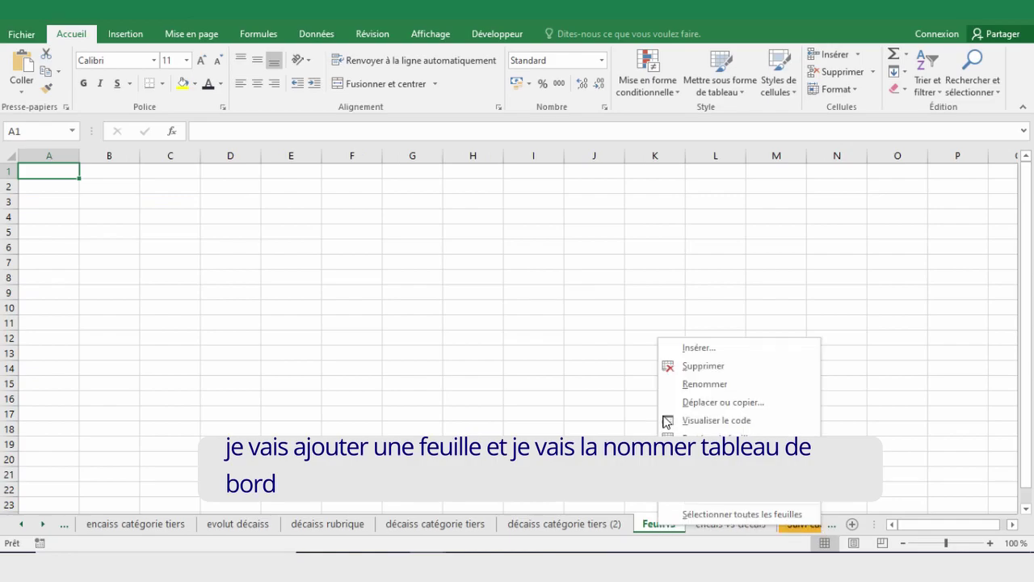
click(687, 384)
text(TB)
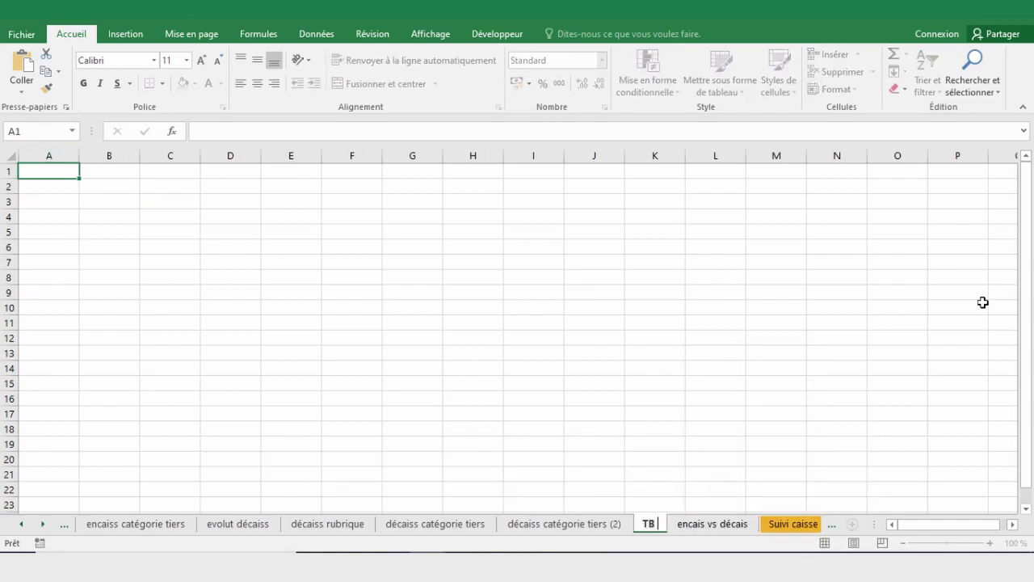
text( CAISSE)
key(Return)
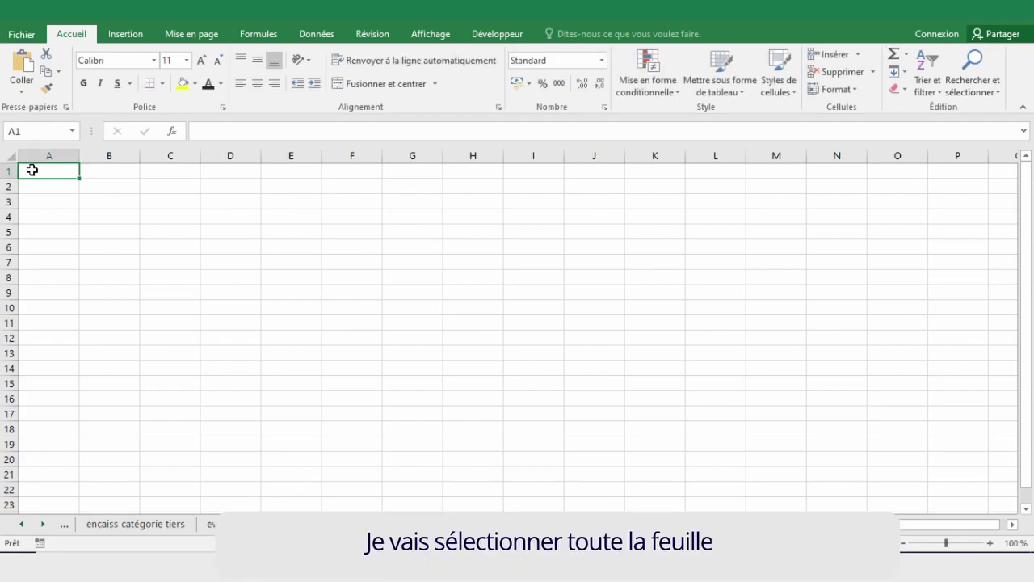
click(10, 157)
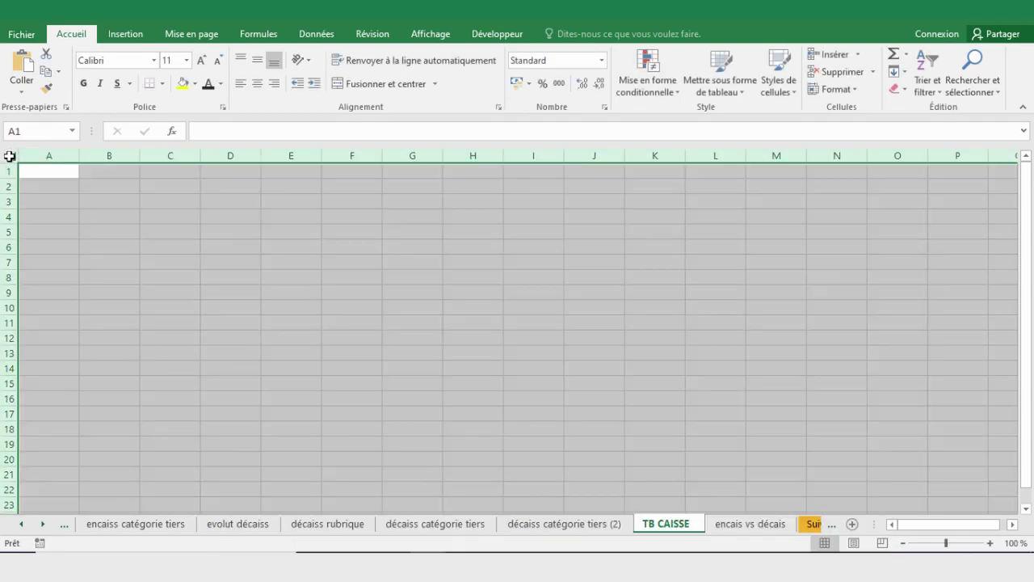
click(196, 85)
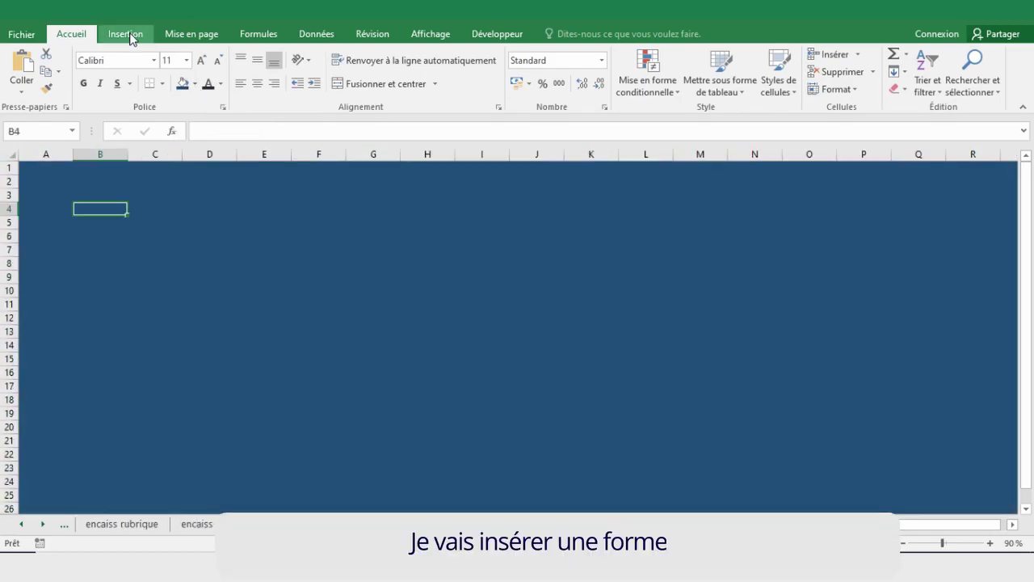
Step: Draw a large white rectangle panel and duplicate it with copy and paste
click(129, 35)
click(192, 87)
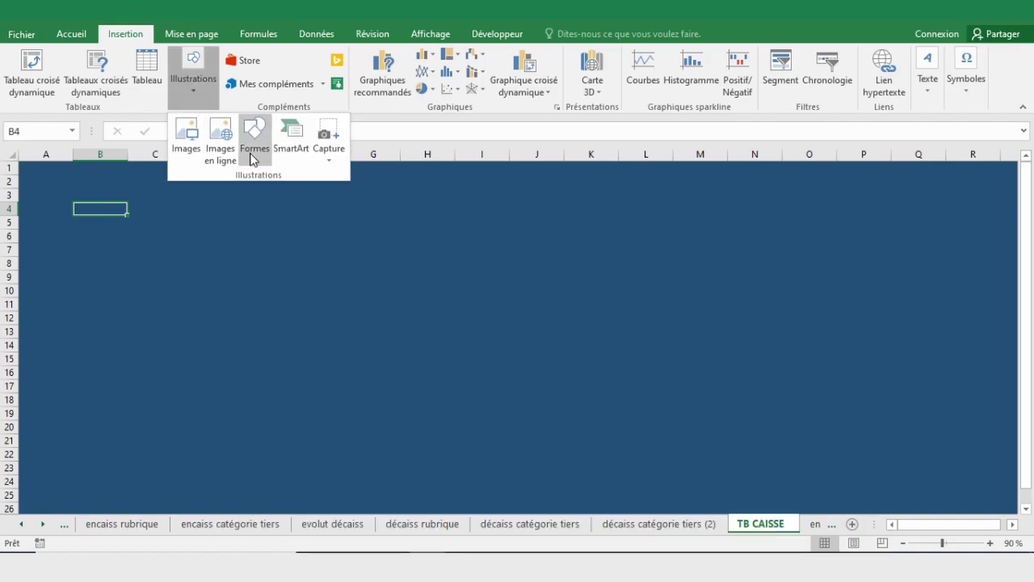
click(255, 134)
click(292, 192)
drag(60, 180, 318, 439)
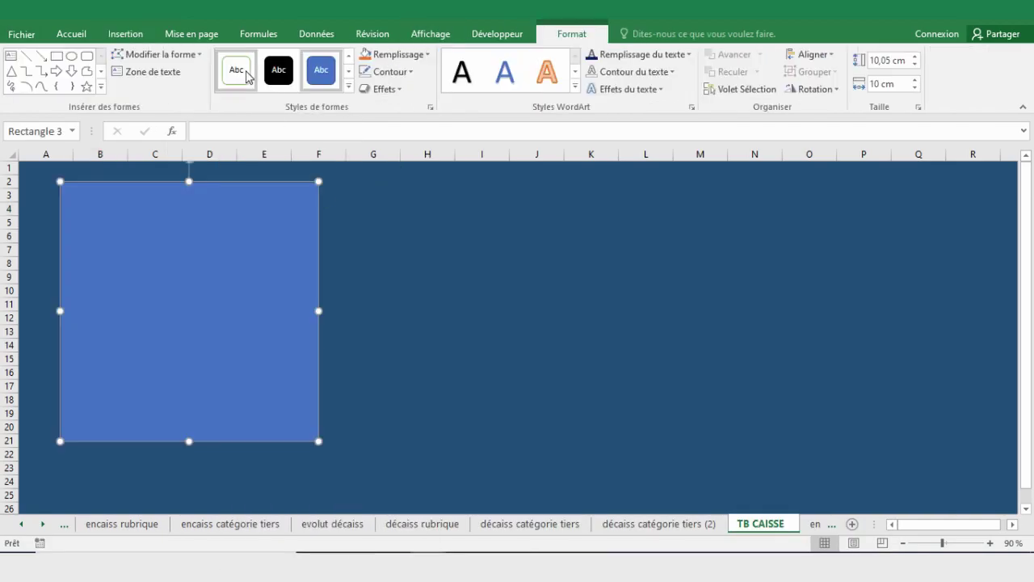
click(235, 69)
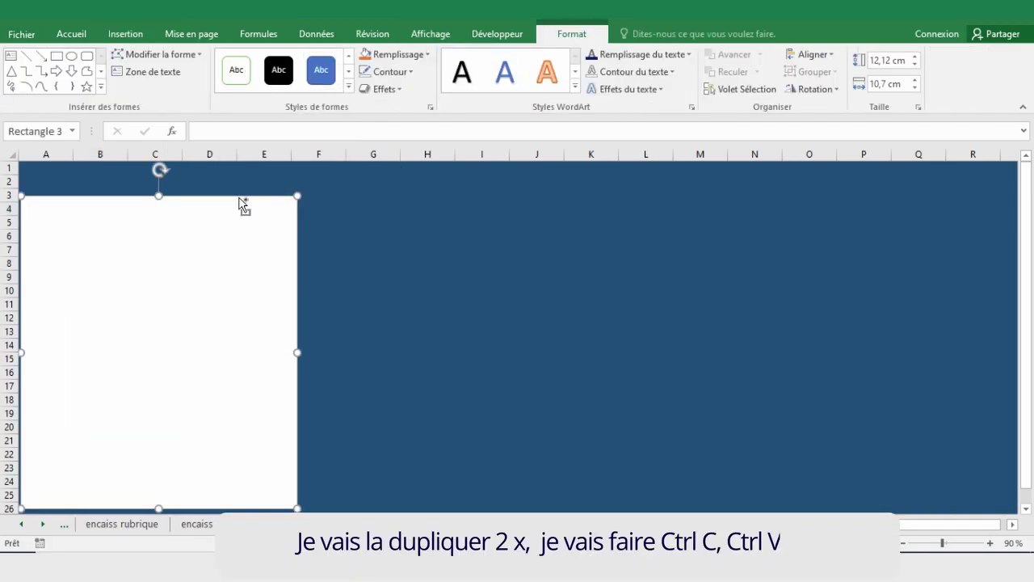
key(ctrl+c)
key(ctrl+v)
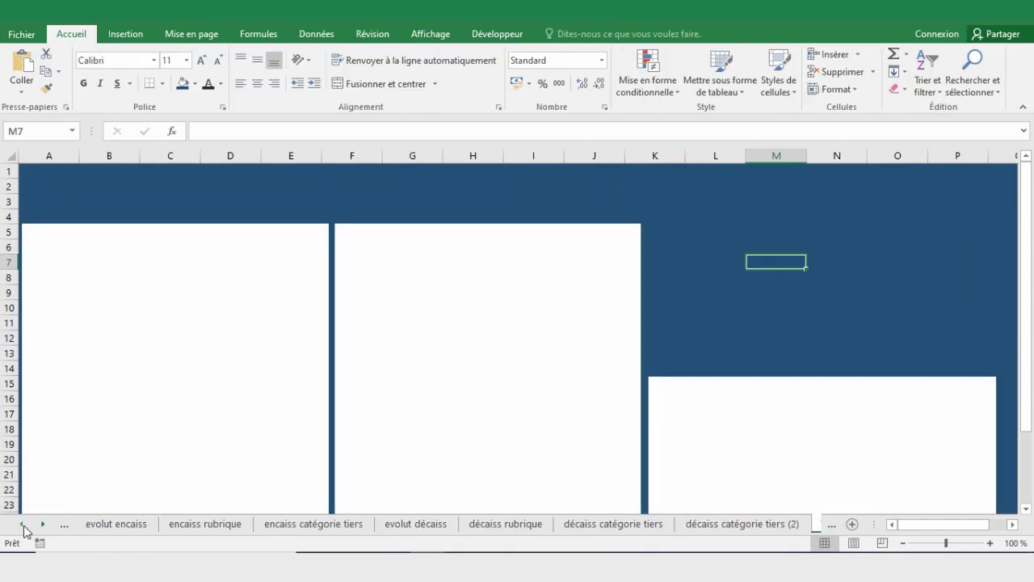
click(89, 526)
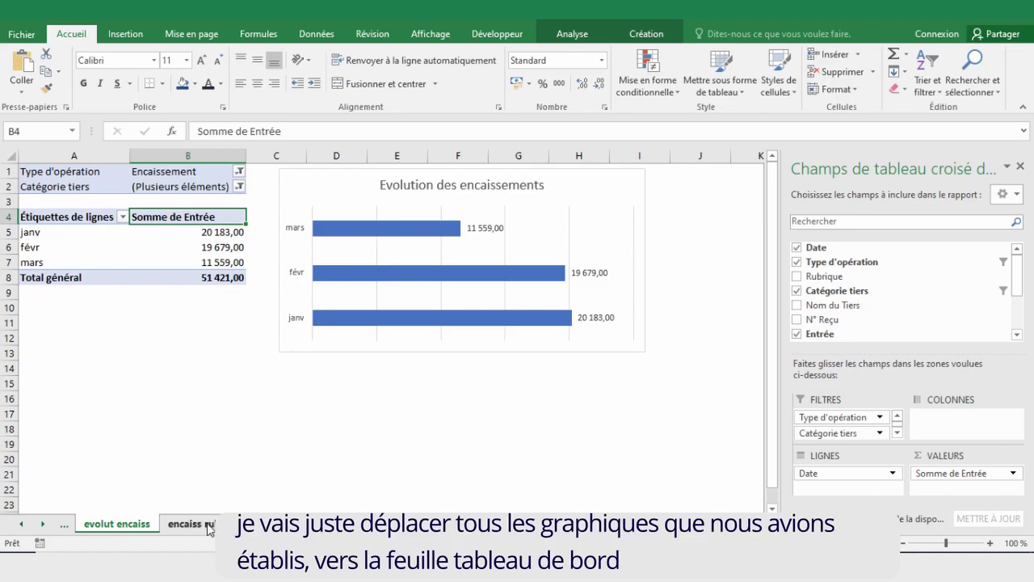
Step: Go to the encaiss rubrique sheet to fetch its chart for the TB CAISSE dashboard
click(203, 523)
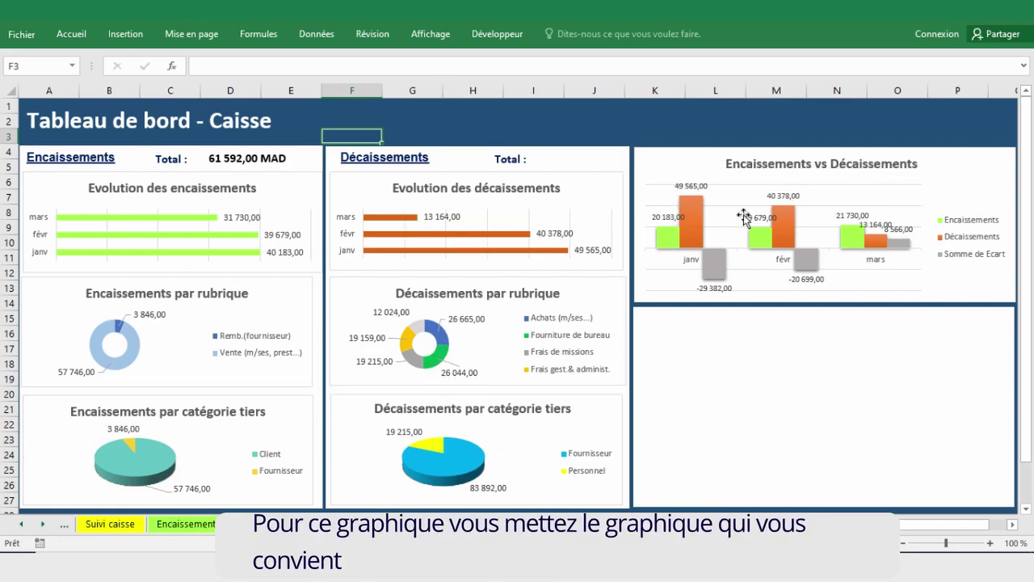
mouse_move(782, 222)
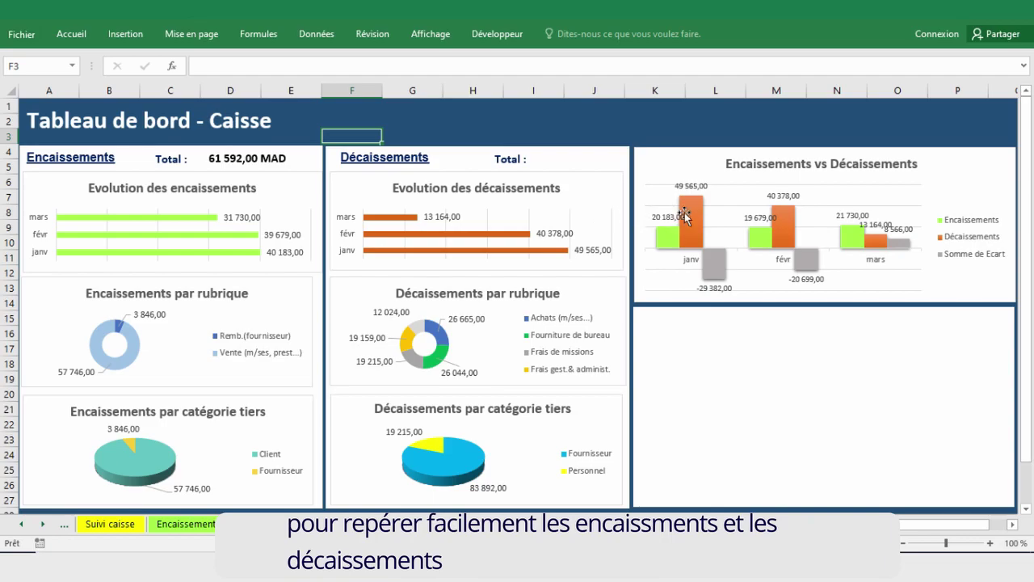
Step: Fill the Client slice of the Encaissements par catégorie tiers pie with a pale blue theme colour
click(733, 443)
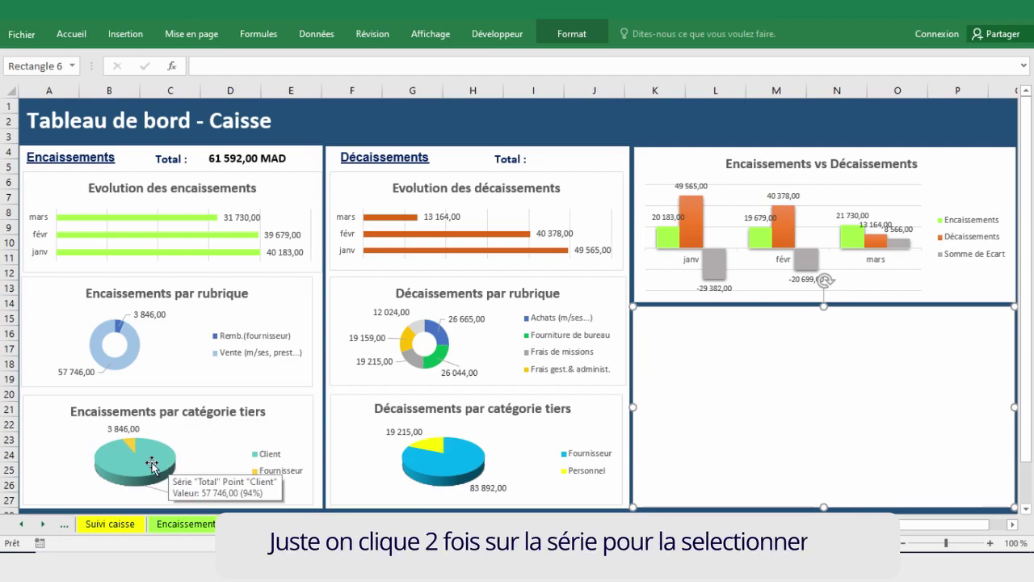
click(152, 463)
click(152, 463)
double_click(152, 463)
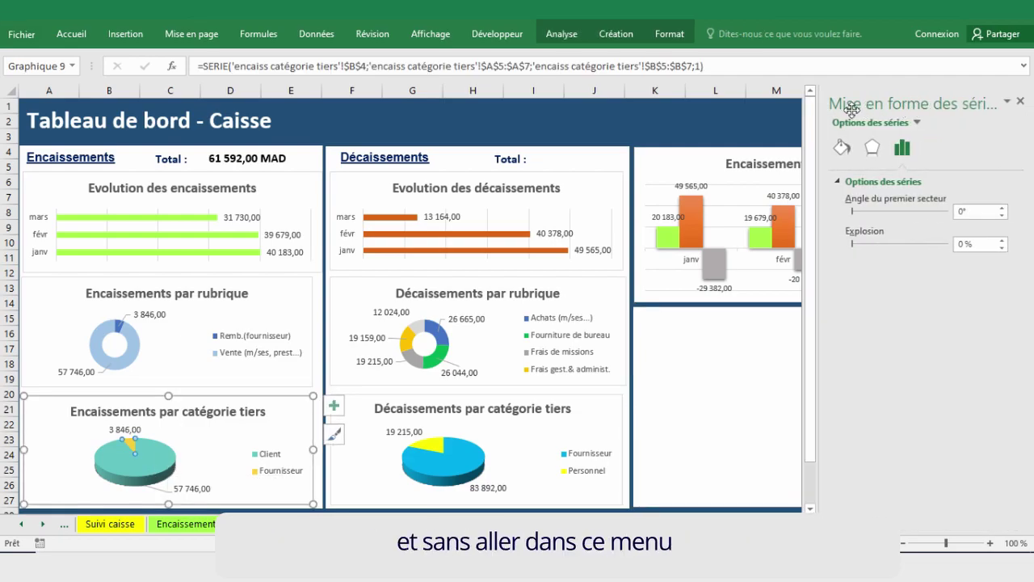
right_click(141, 468)
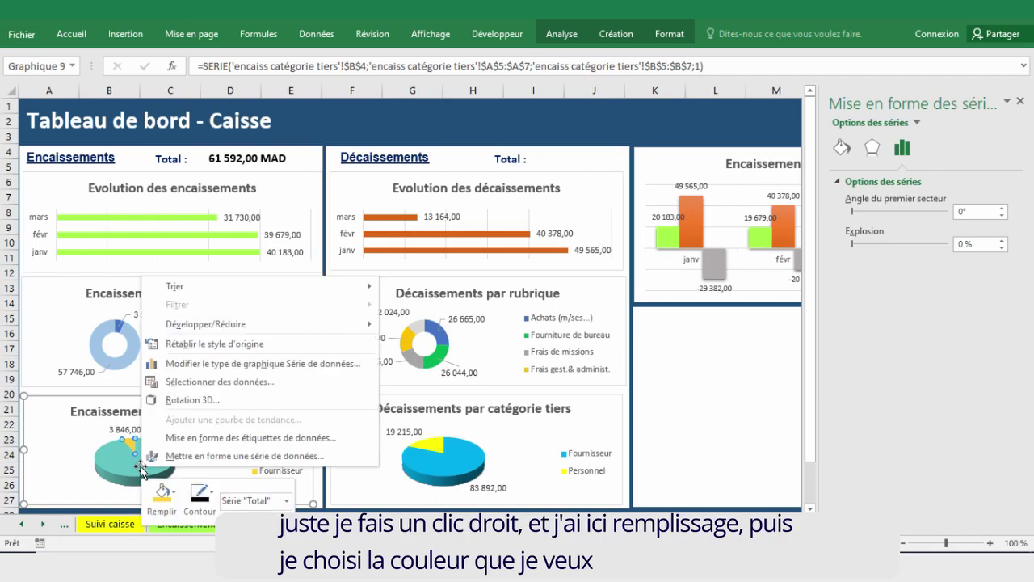
click(167, 504)
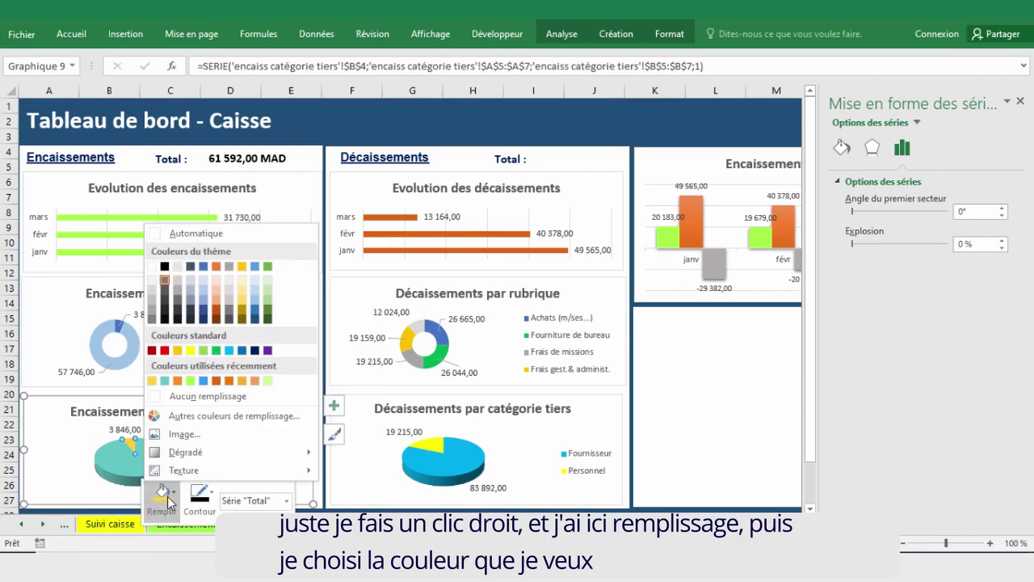
click(255, 288)
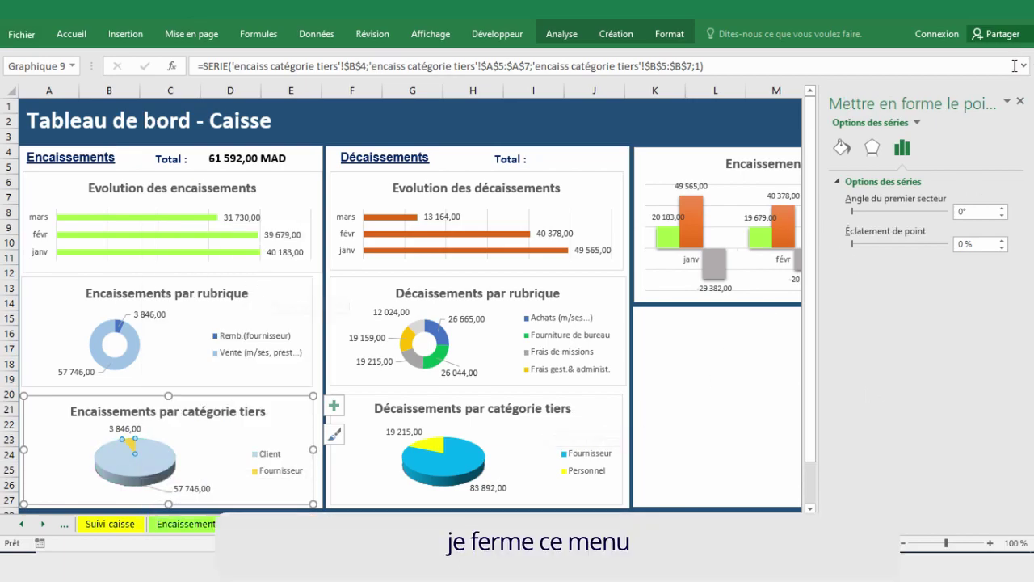
click(1019, 103)
click(987, 212)
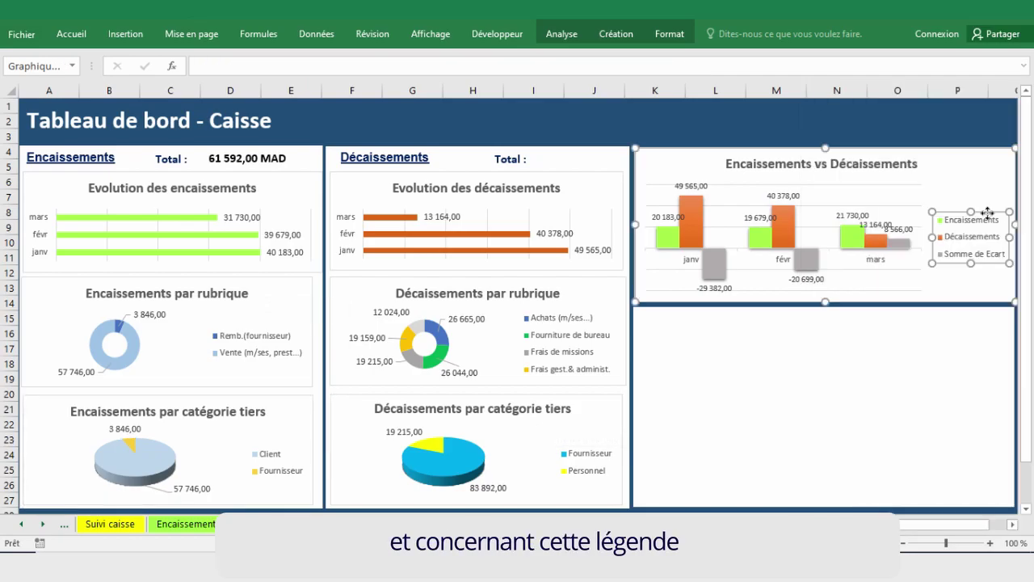
Step: Set the Encaissements vs Décaissements legend position to Bas in Format de la légende
right_click(987, 212)
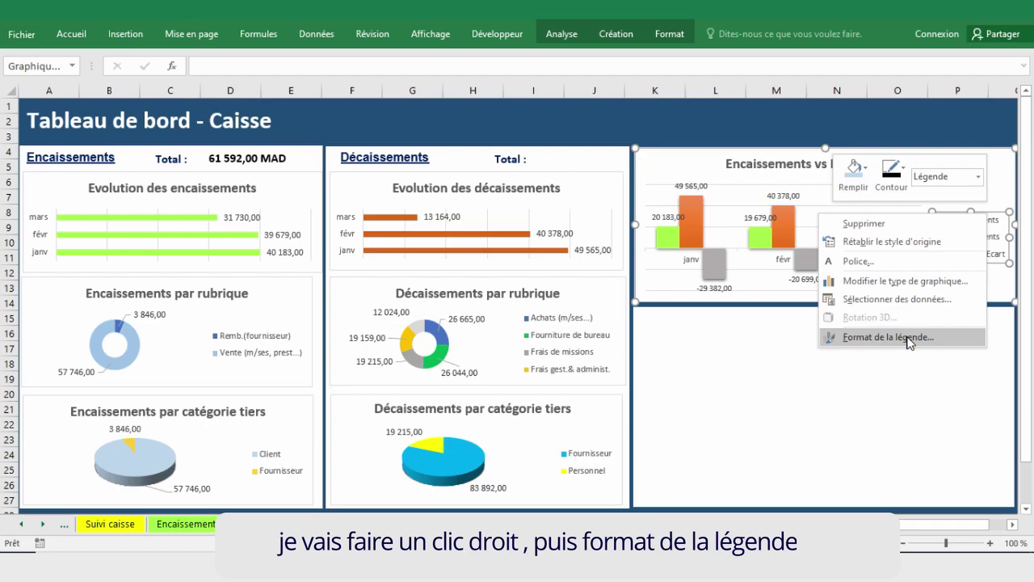
click(909, 340)
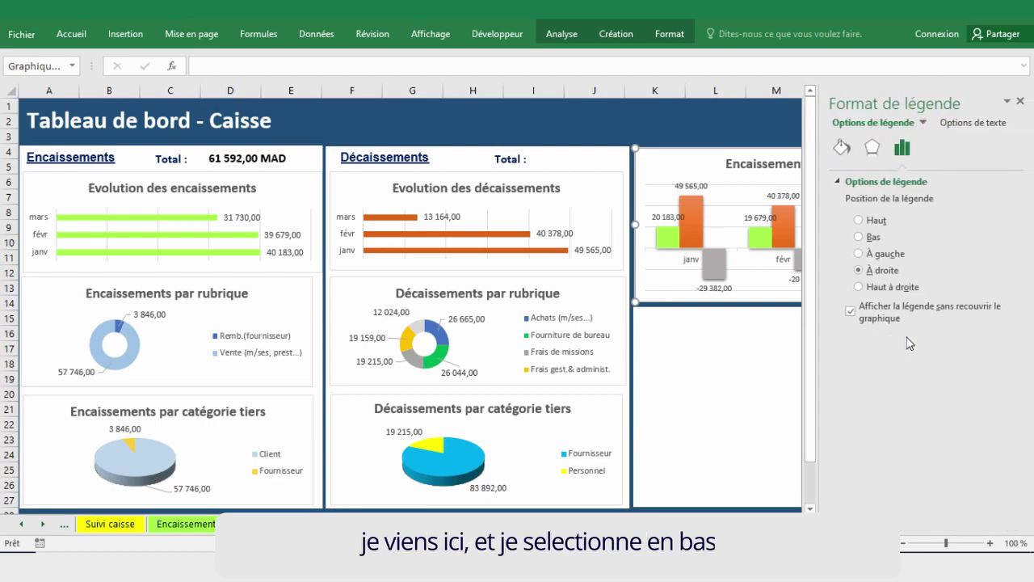
click(859, 238)
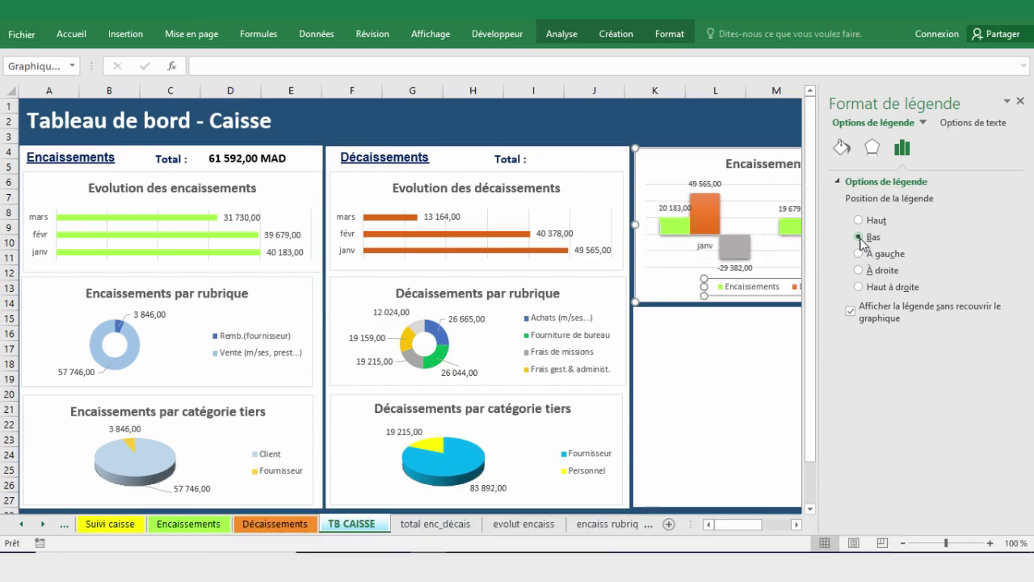
click(1021, 102)
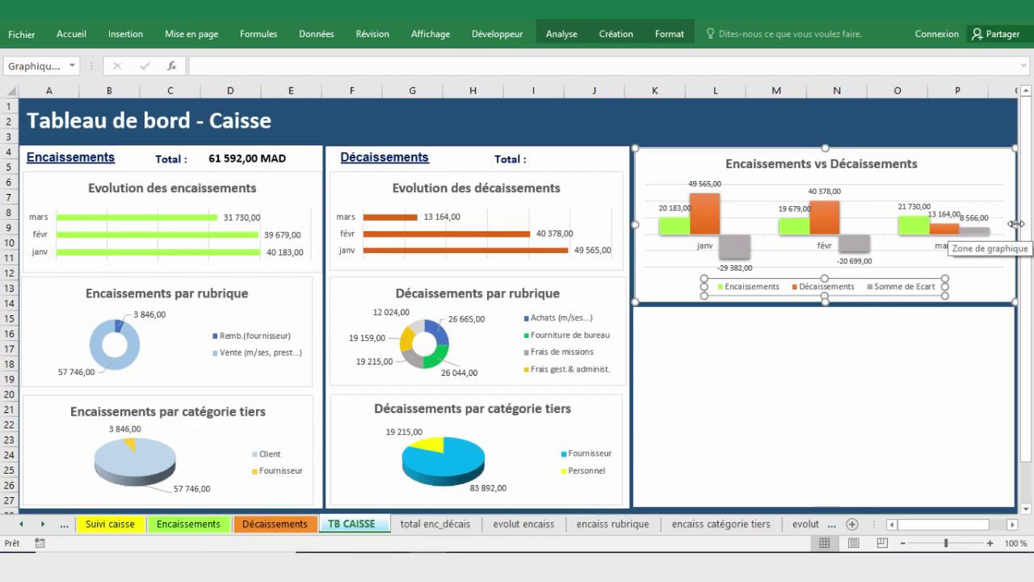
click(654, 136)
Step: Explode a small slice on both the Décaissements and Encaissements par catégorie tiers pies
mouse_move(464, 465)
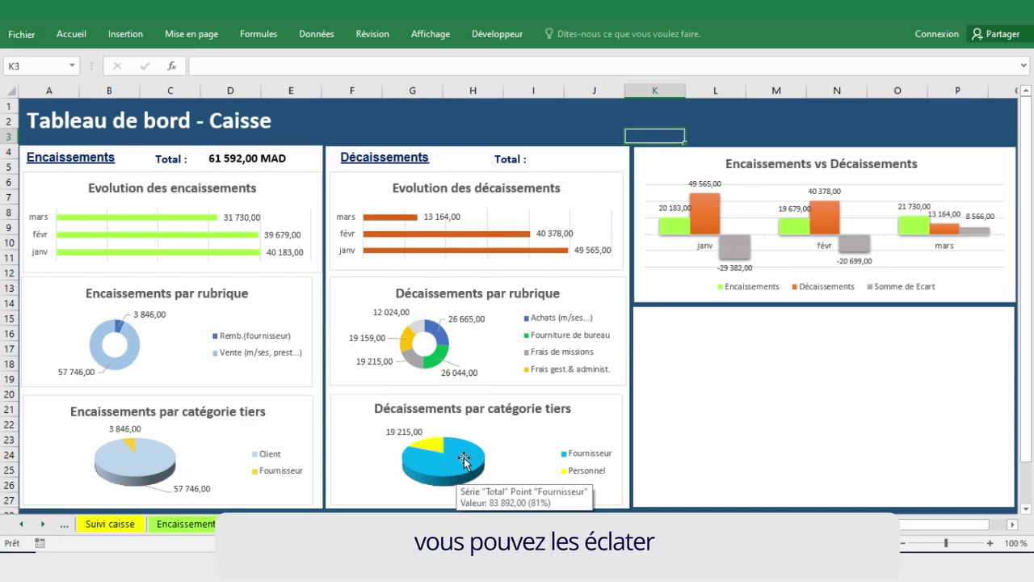
click(464, 459)
click(464, 459)
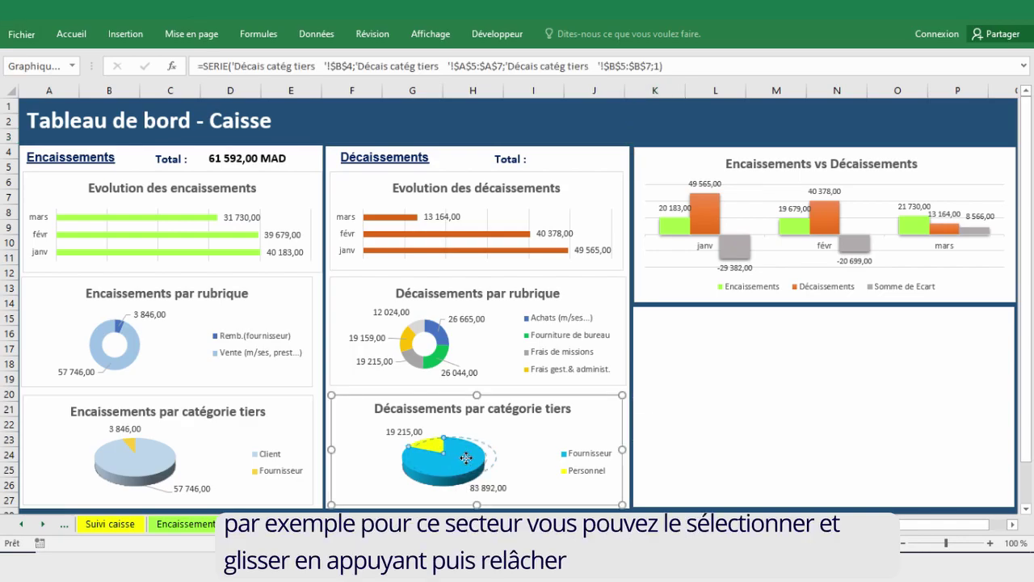
drag(466, 458, 468, 461)
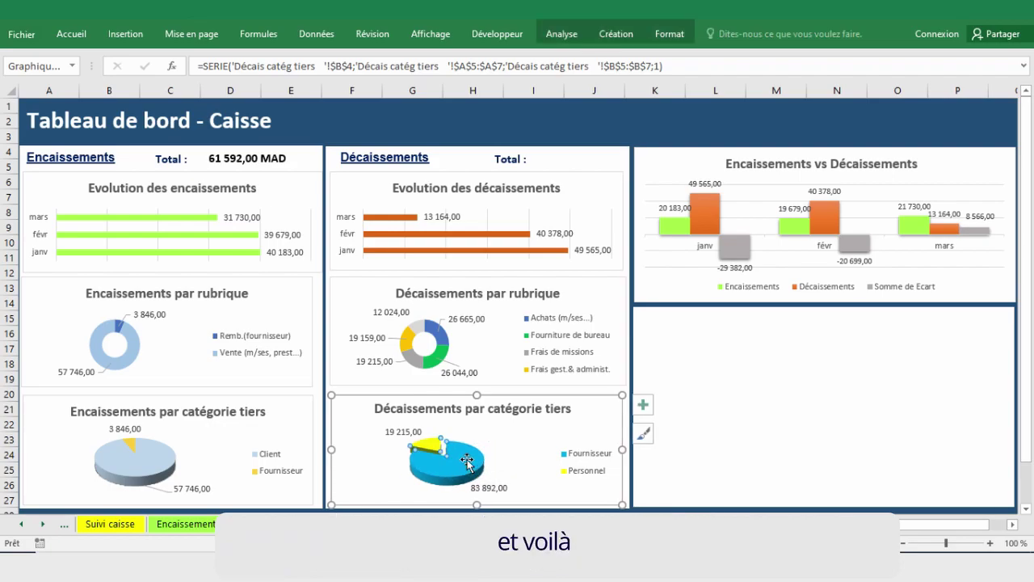
click(157, 455)
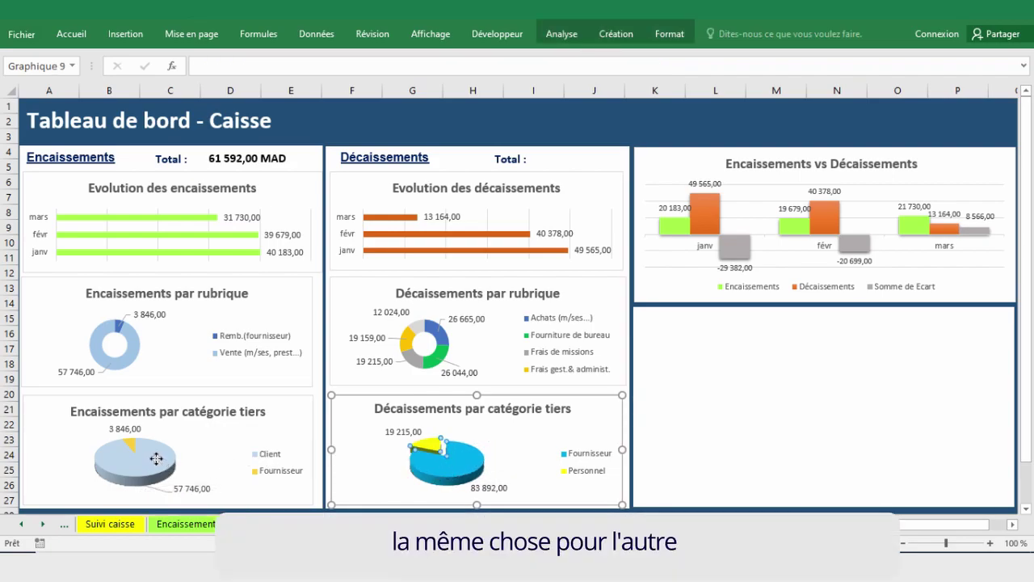
mouse_move(157, 457)
mouse_down()
mouse_move(161, 465)
mouse_move(172, 455)
mouse_up()
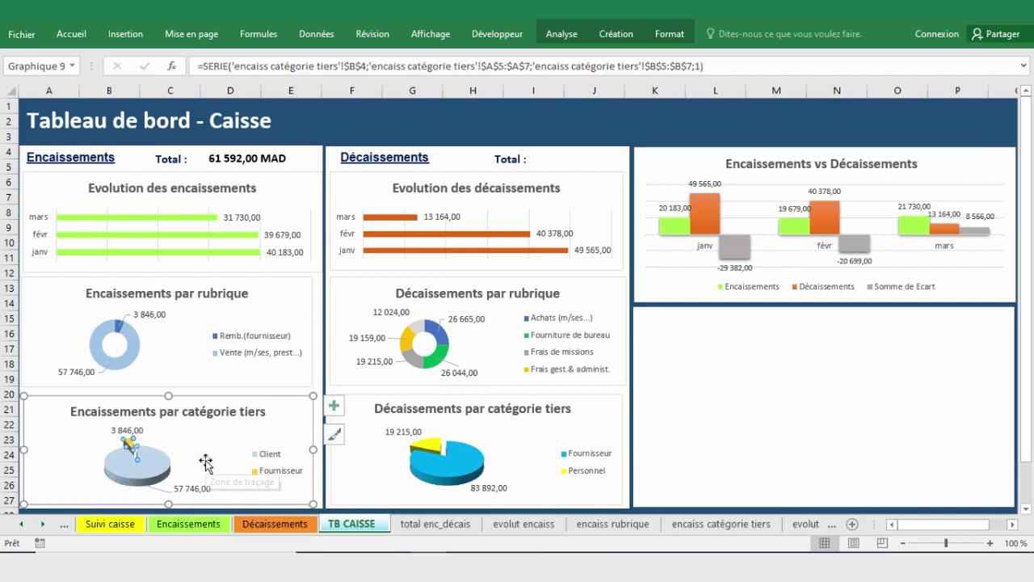
click(189, 446)
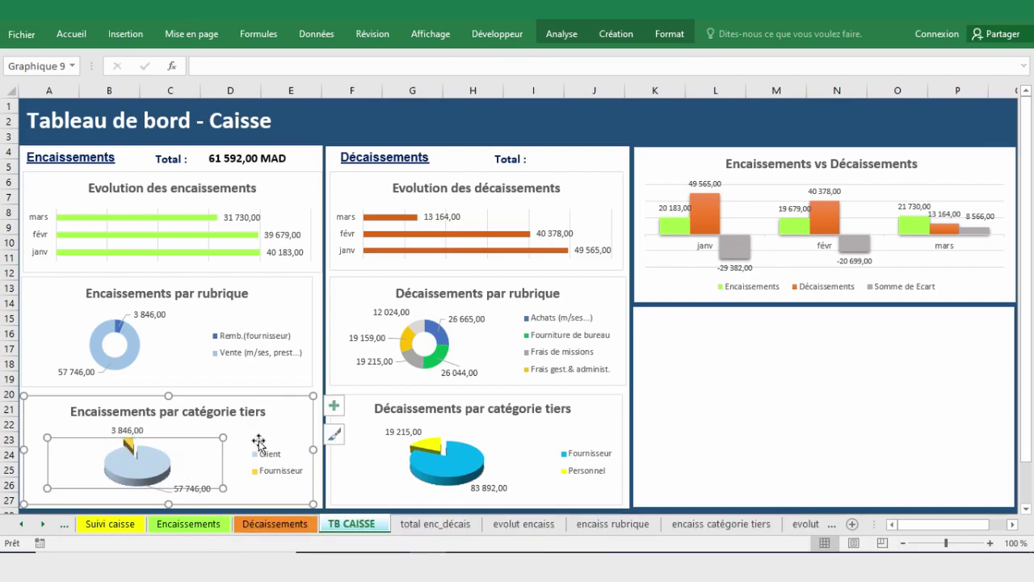
click(239, 143)
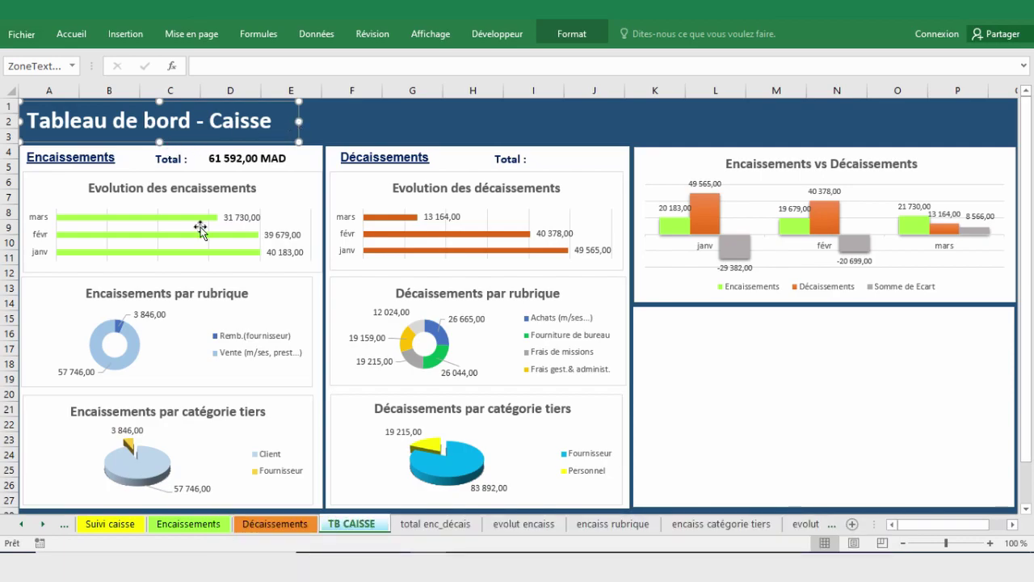
click(93, 161)
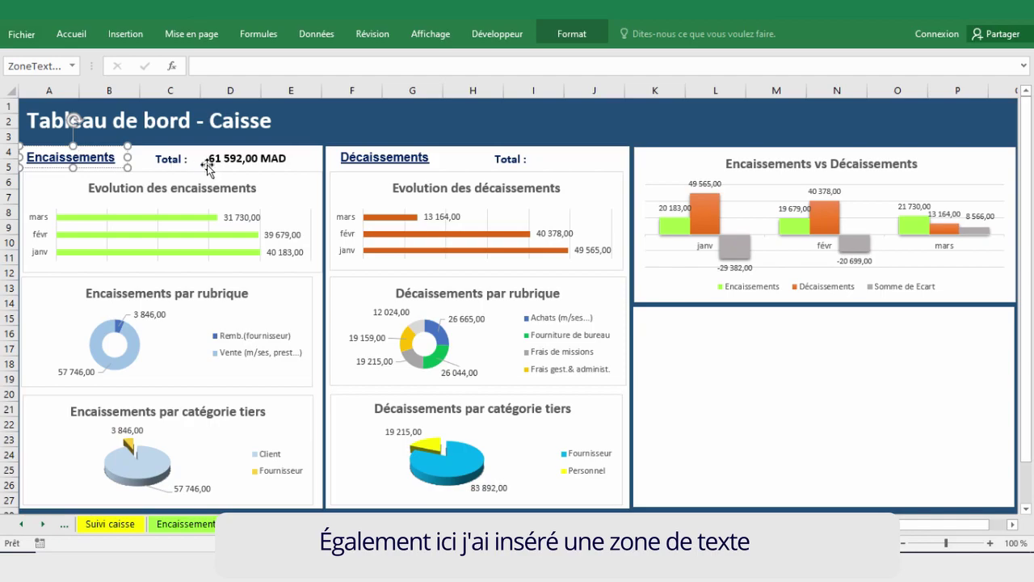
click(158, 161)
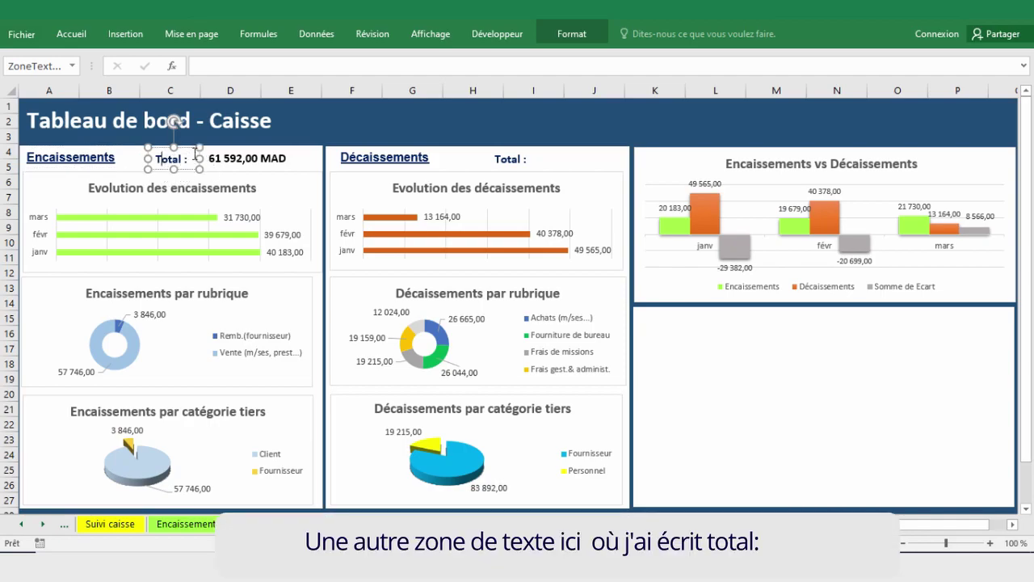
click(228, 161)
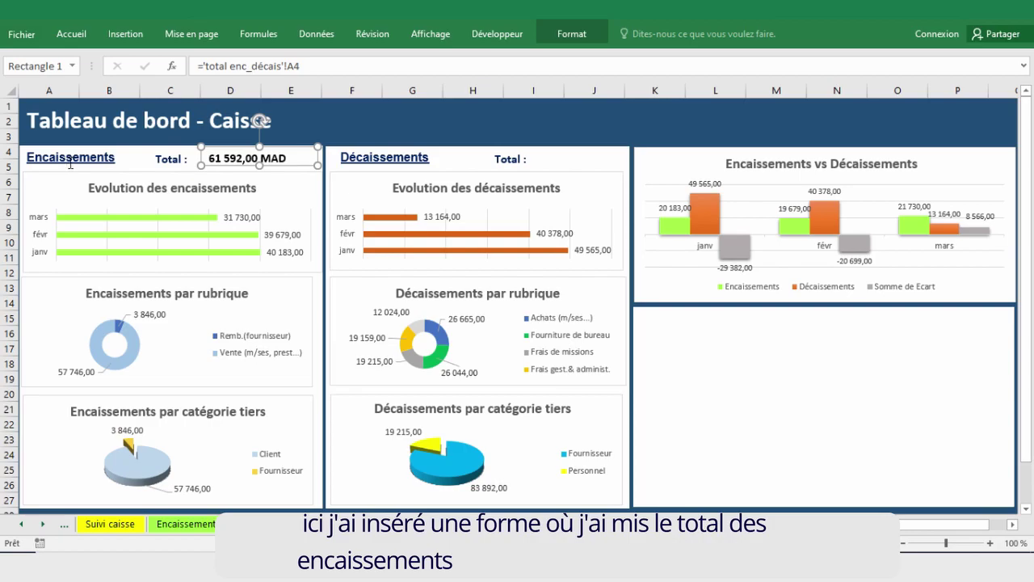
click(559, 157)
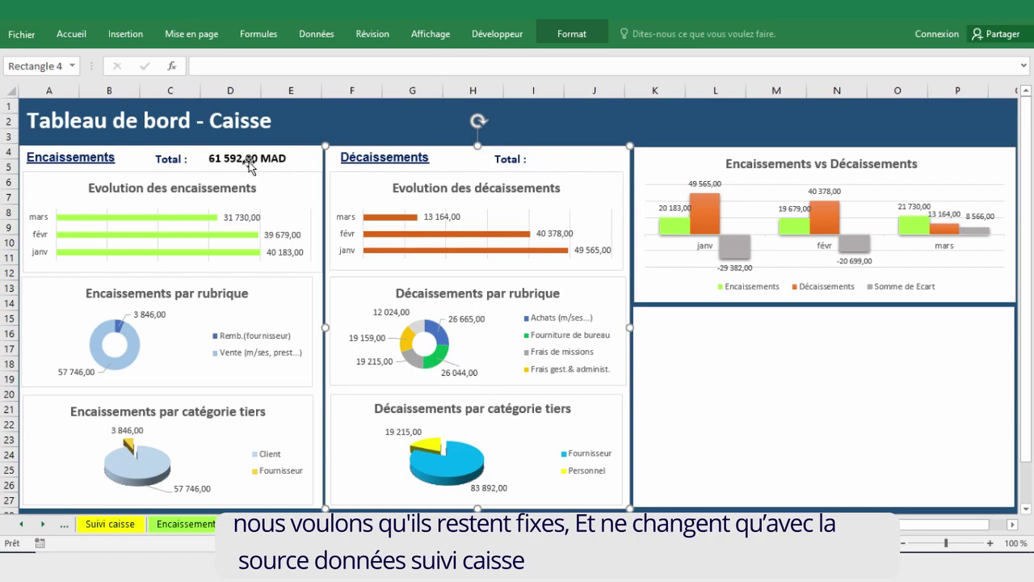
click(105, 527)
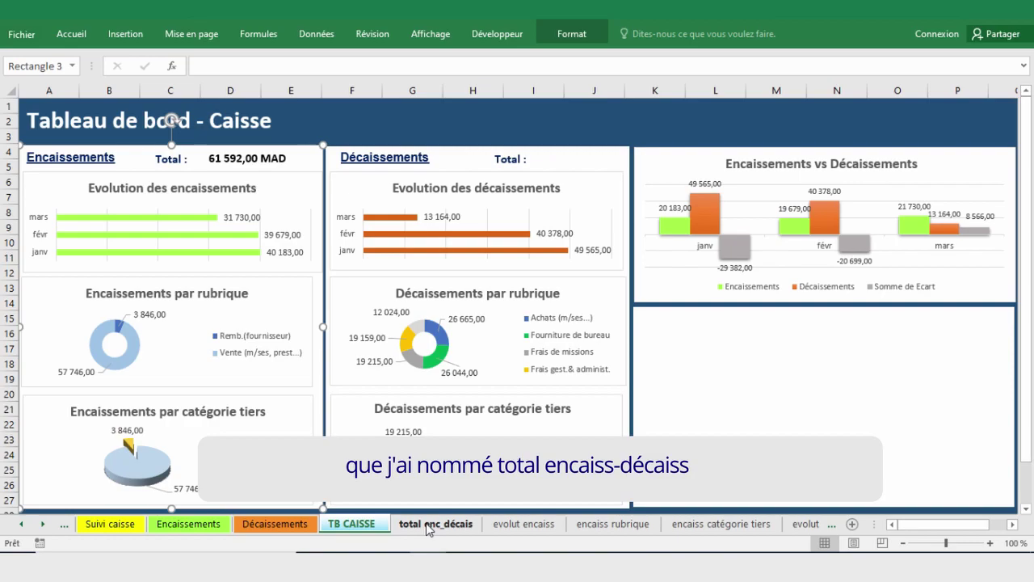
Step: On total enc_décais, show the Liste de champs and confirm the Catégorie tiers filter excluding Banque
click(429, 524)
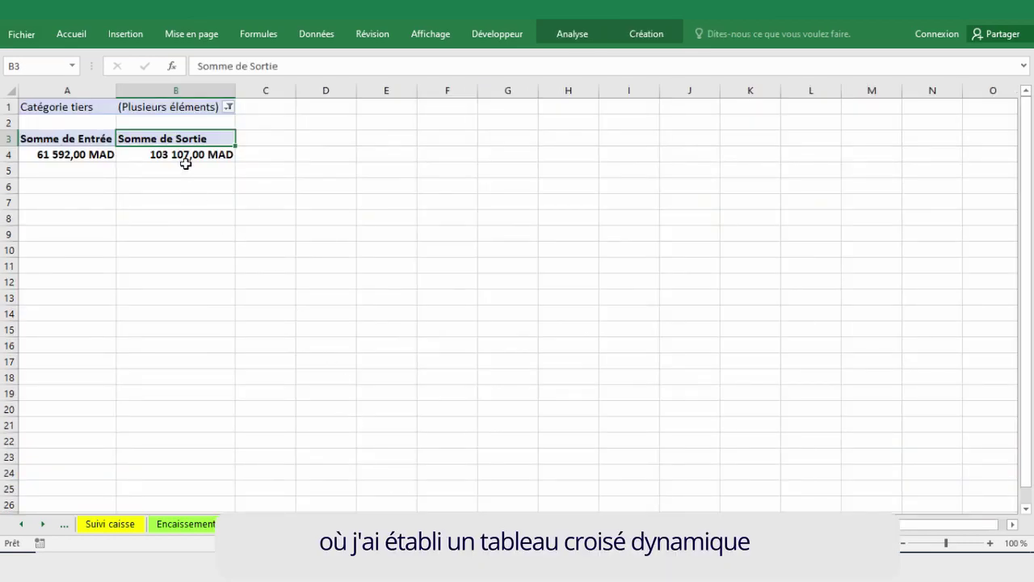
click(171, 108)
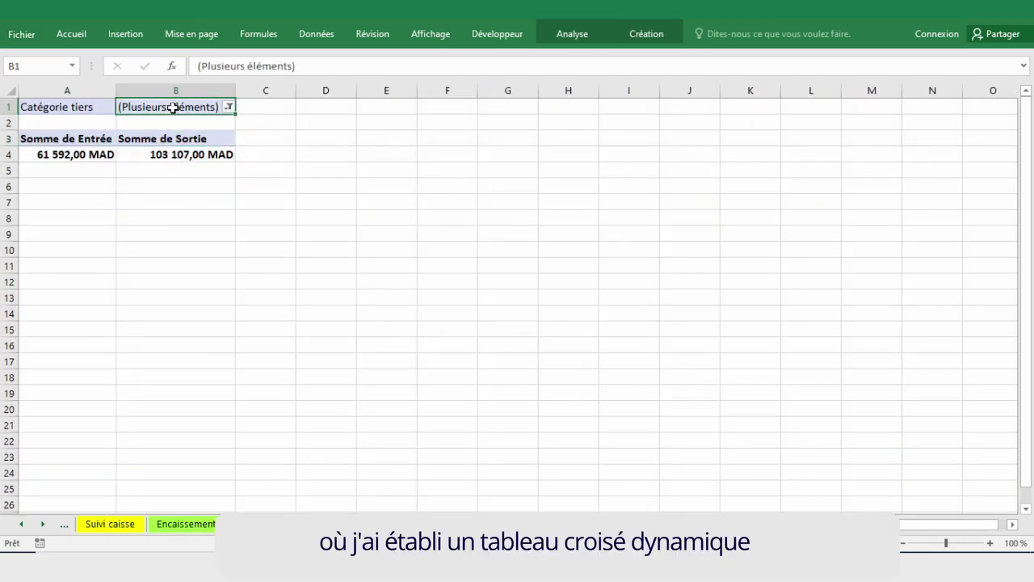
click(583, 34)
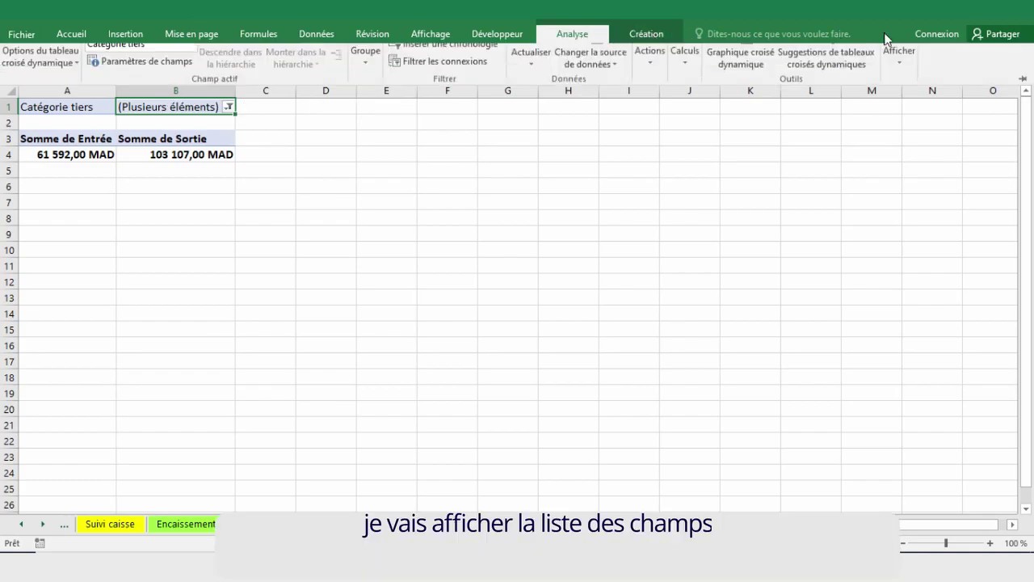
click(896, 74)
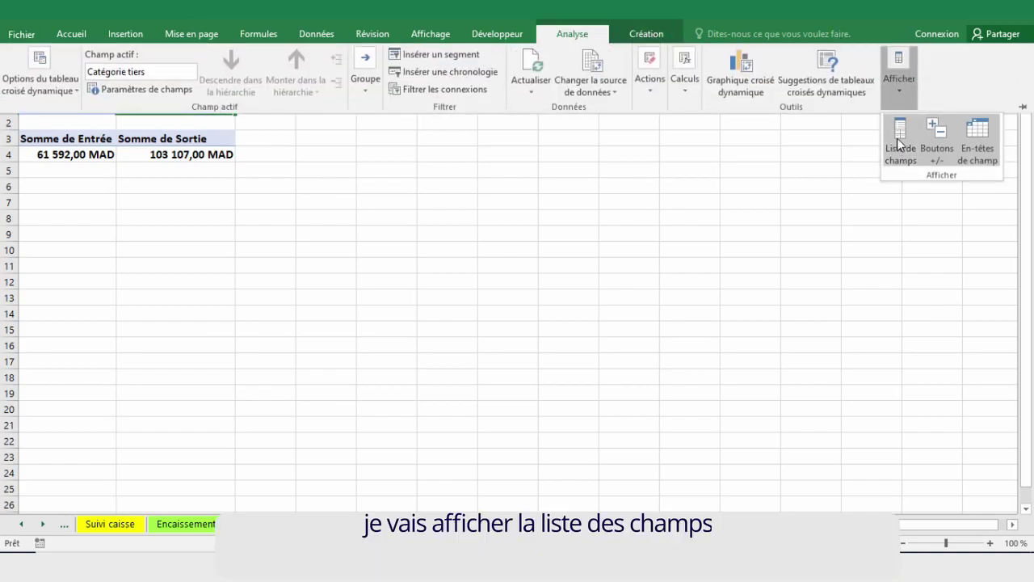
click(899, 142)
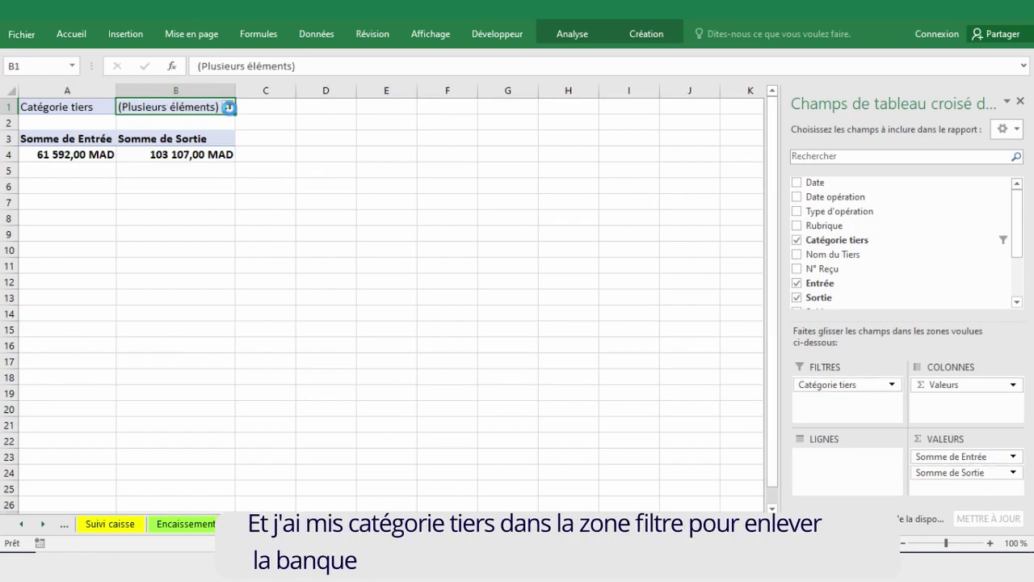
click(230, 108)
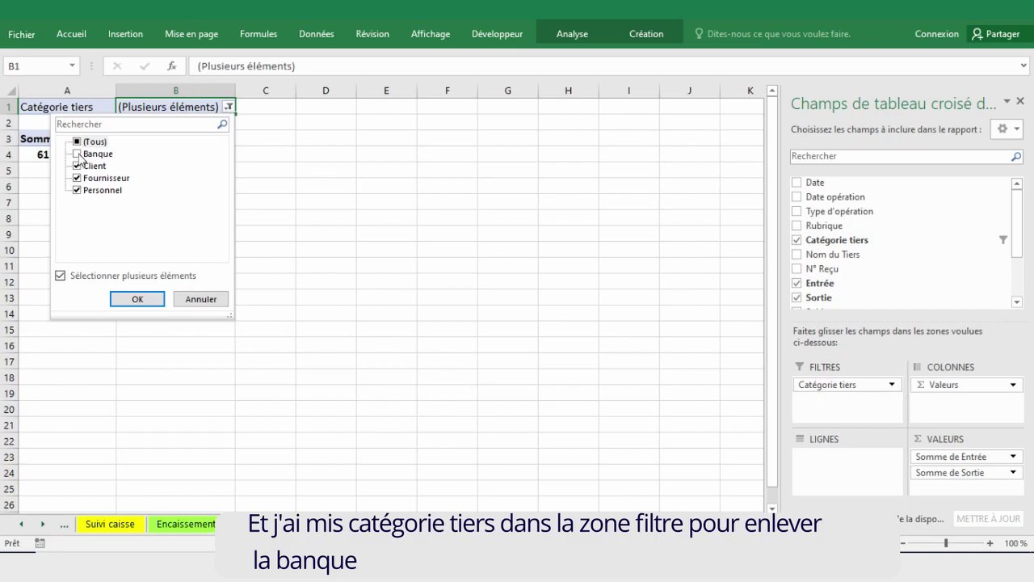
click(142, 300)
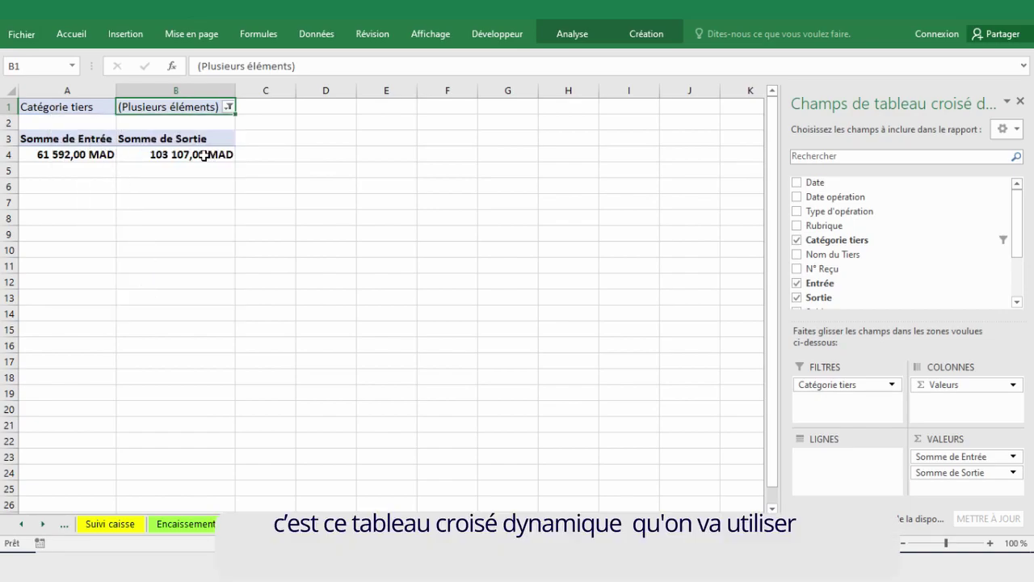
mouse_move(141, 152)
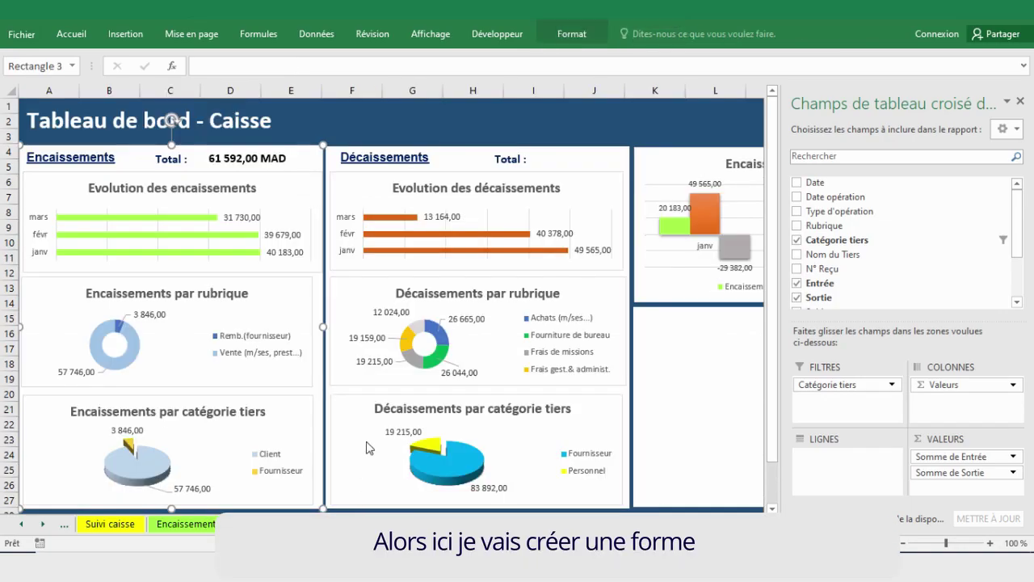
Step: Draw a rectangle with no fill and no outline beside the Décaissements Total label
click(534, 121)
click(121, 36)
click(193, 73)
click(253, 127)
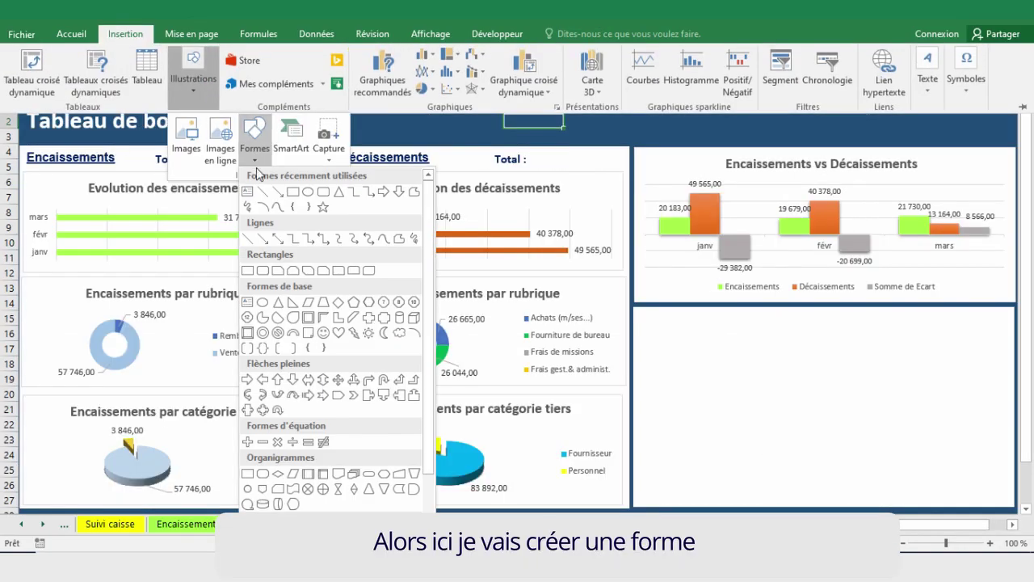
click(249, 254)
drag(528, 149, 625, 168)
click(396, 54)
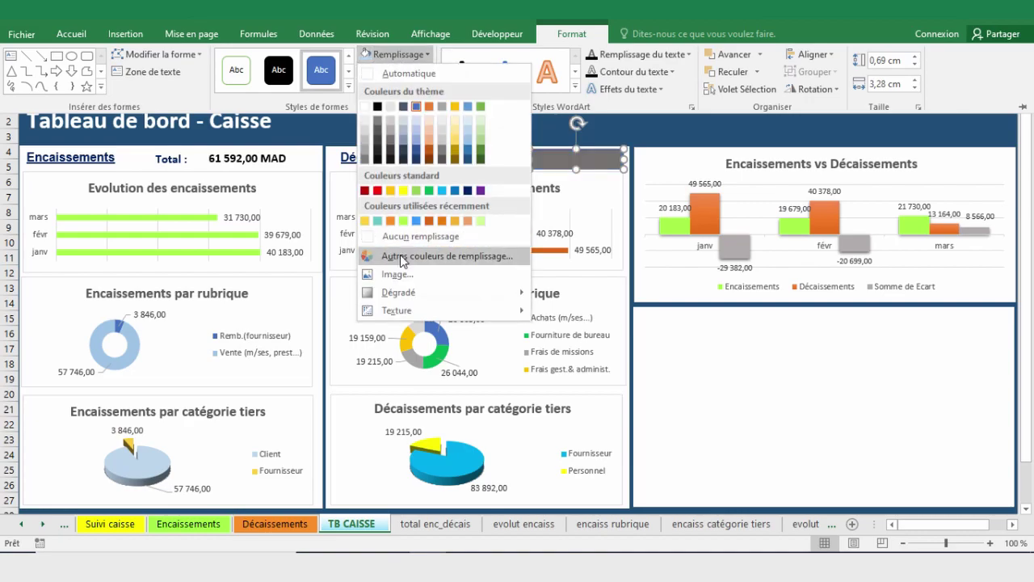
click(404, 231)
click(388, 71)
click(404, 251)
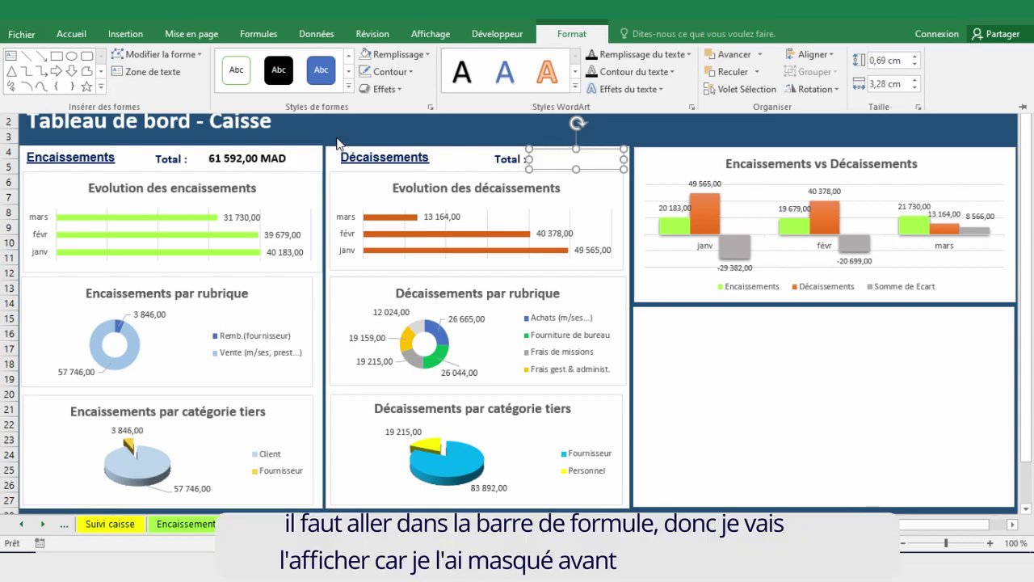
Step: Restore the full ribbon and link the rectangle to ='total enc_décais'!$B$4 (103 107,00 MAD)
click(915, 21)
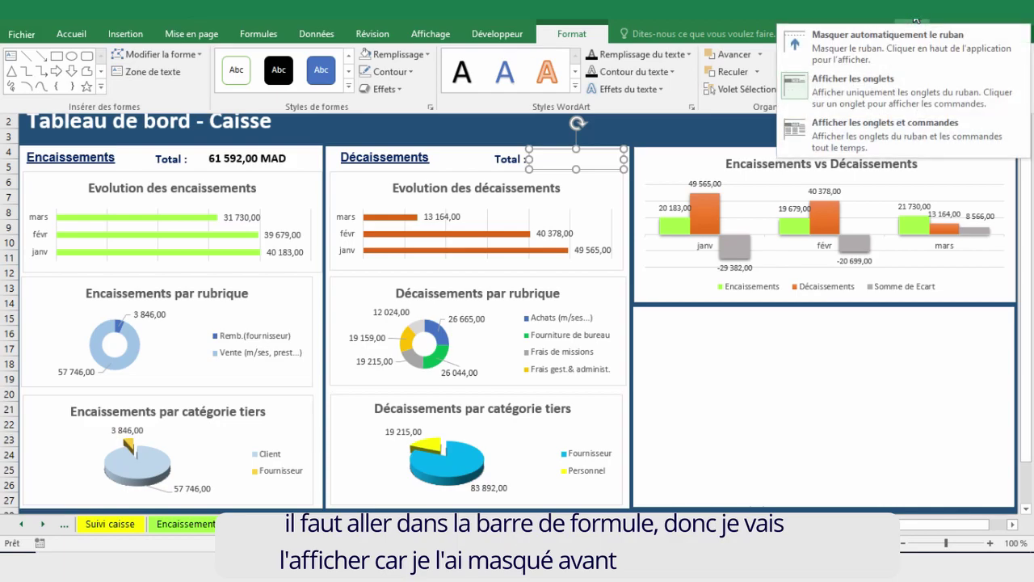
click(891, 125)
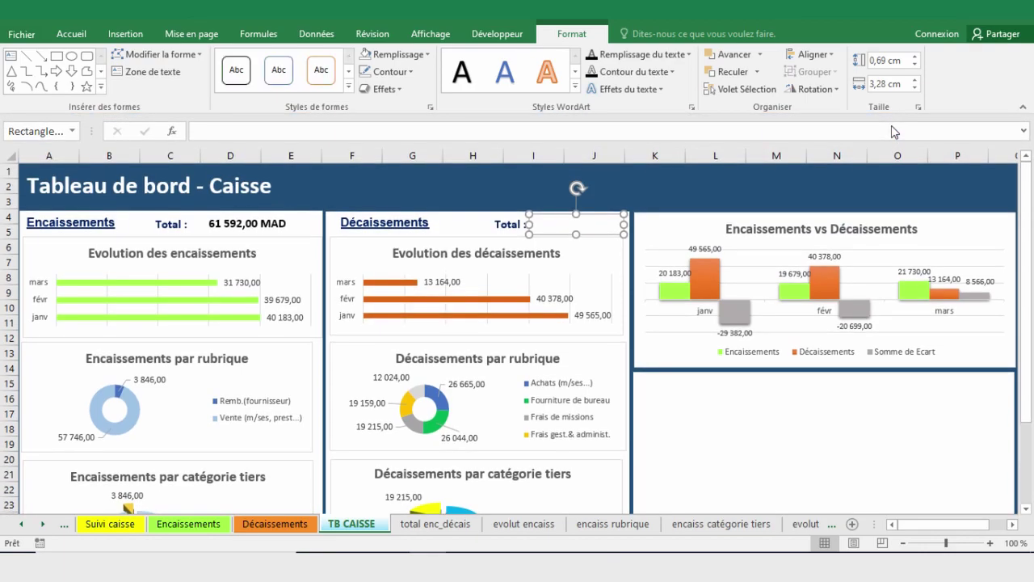
click(203, 130)
text(=)
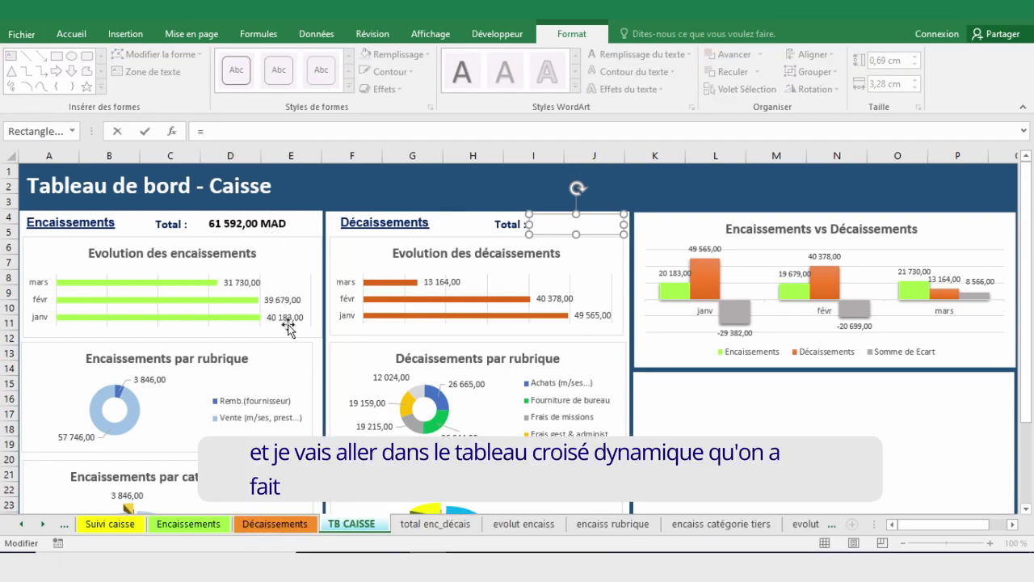
click(425, 527)
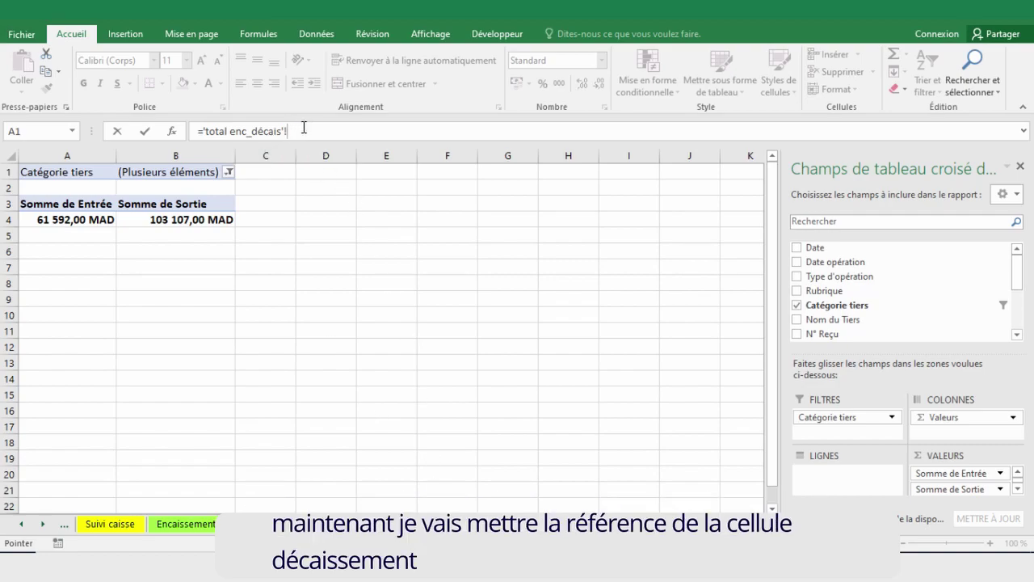
click(176, 220)
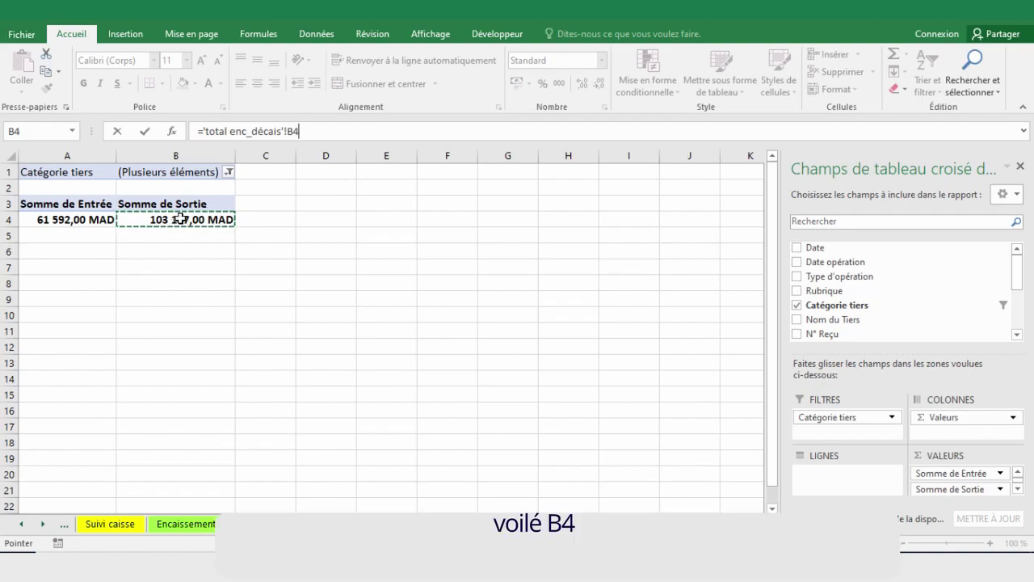
click(295, 131)
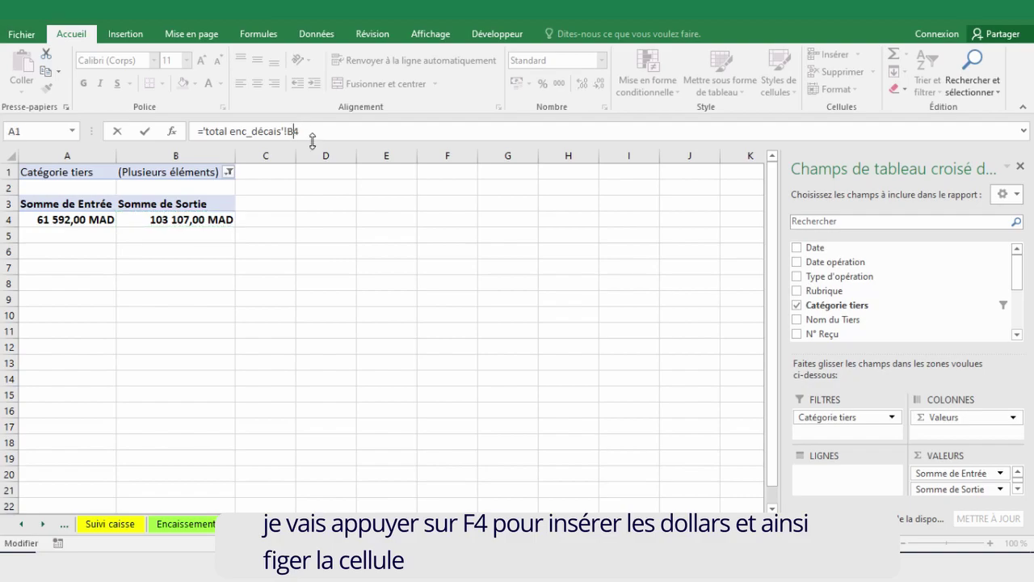
key(F4)
click(318, 131)
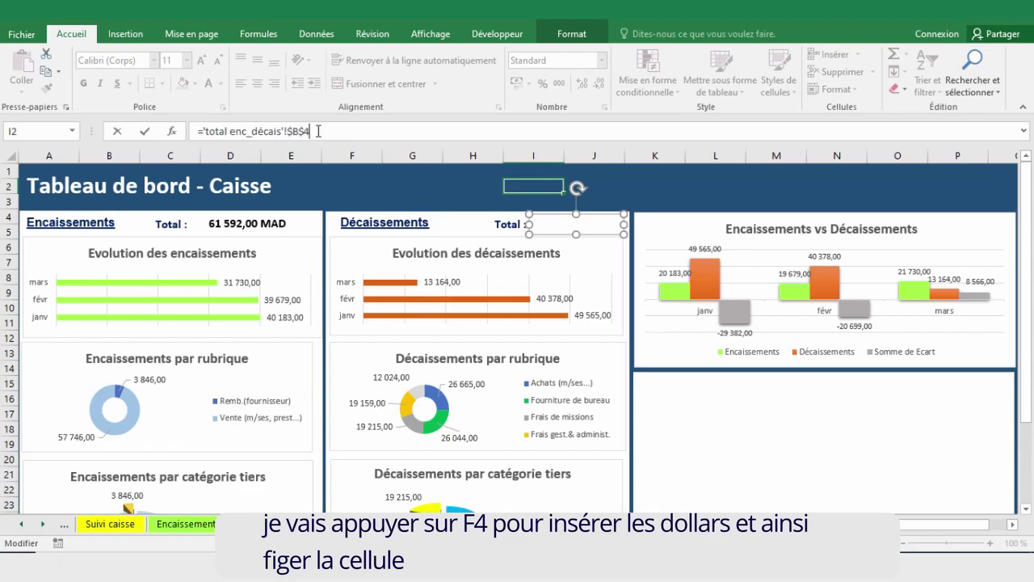
key(Return)
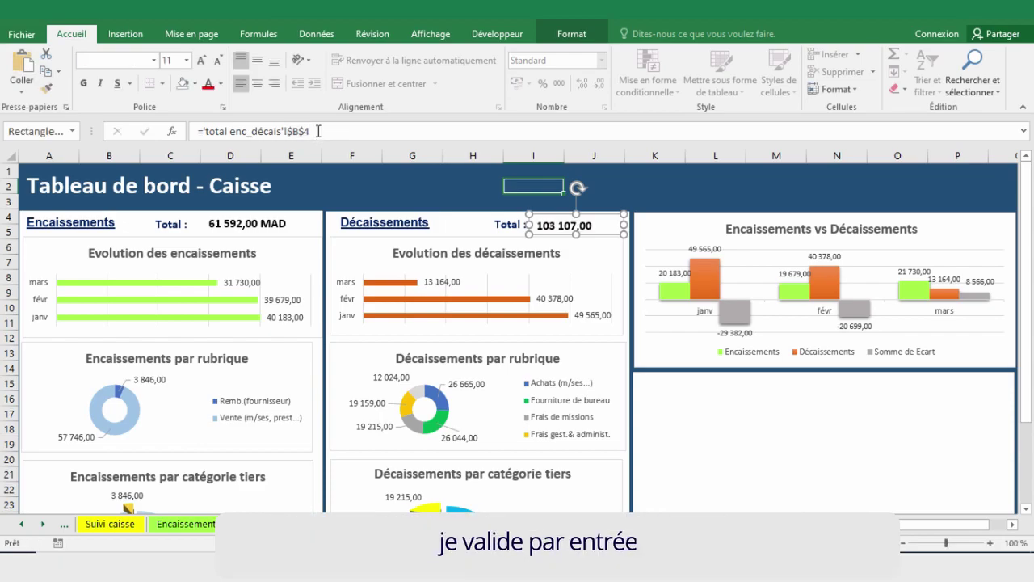
key(Escape)
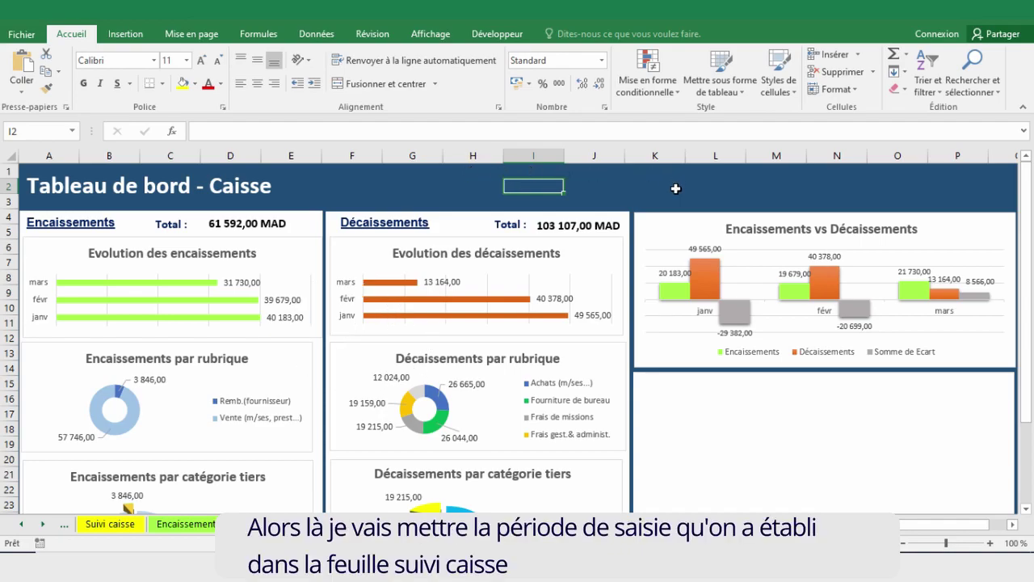
Step: Draw a rectangle with no fill and no outline across the dashboard title band
click(117, 525)
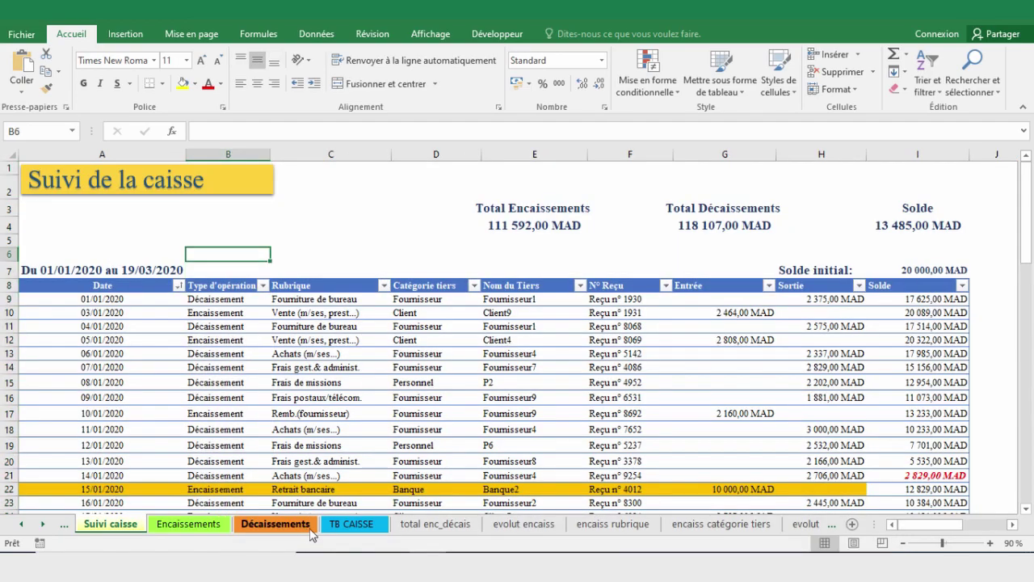
click(353, 523)
click(125, 34)
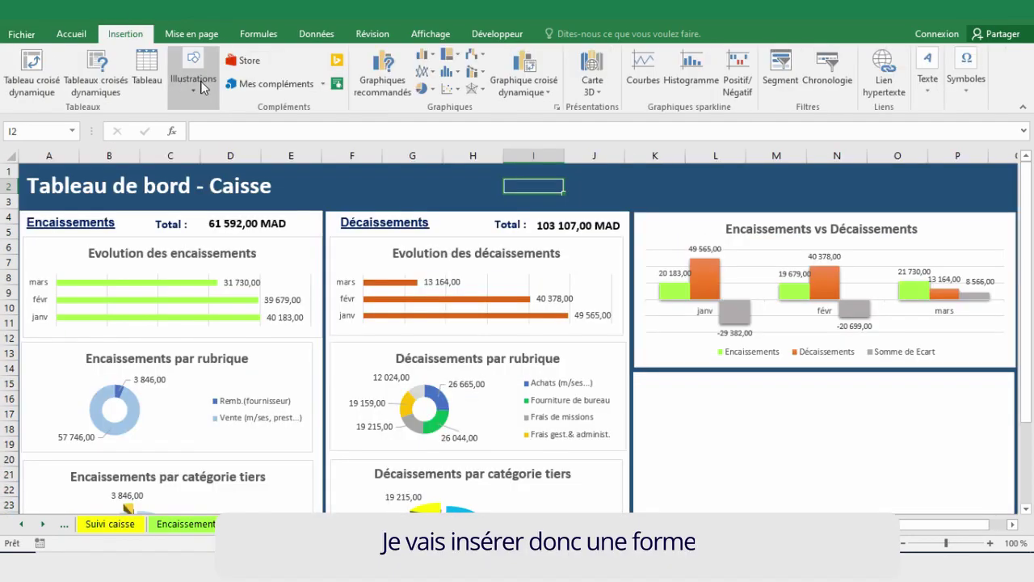
click(193, 78)
click(254, 139)
click(292, 191)
drag(433, 173, 734, 206)
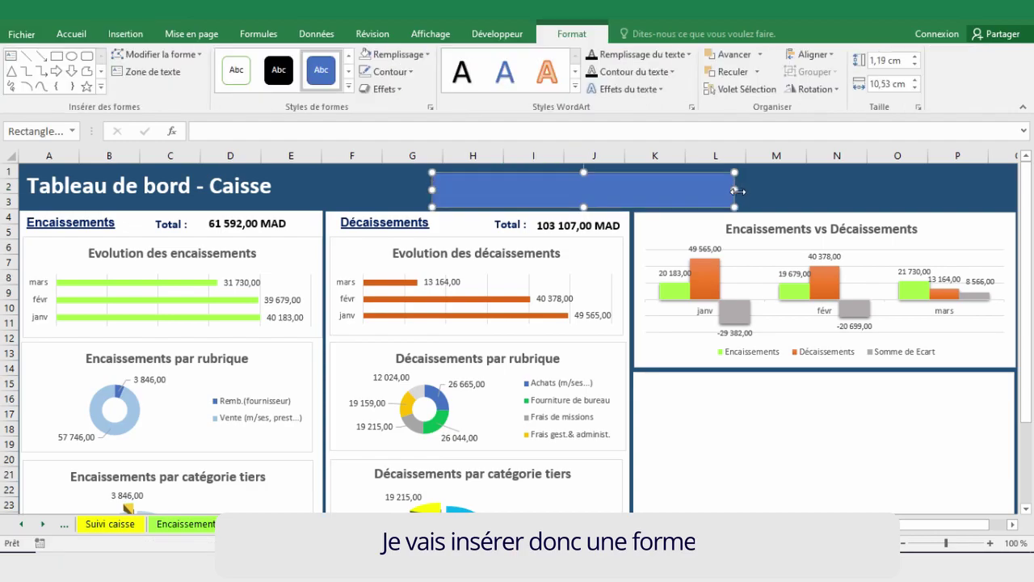
click(395, 54)
click(388, 212)
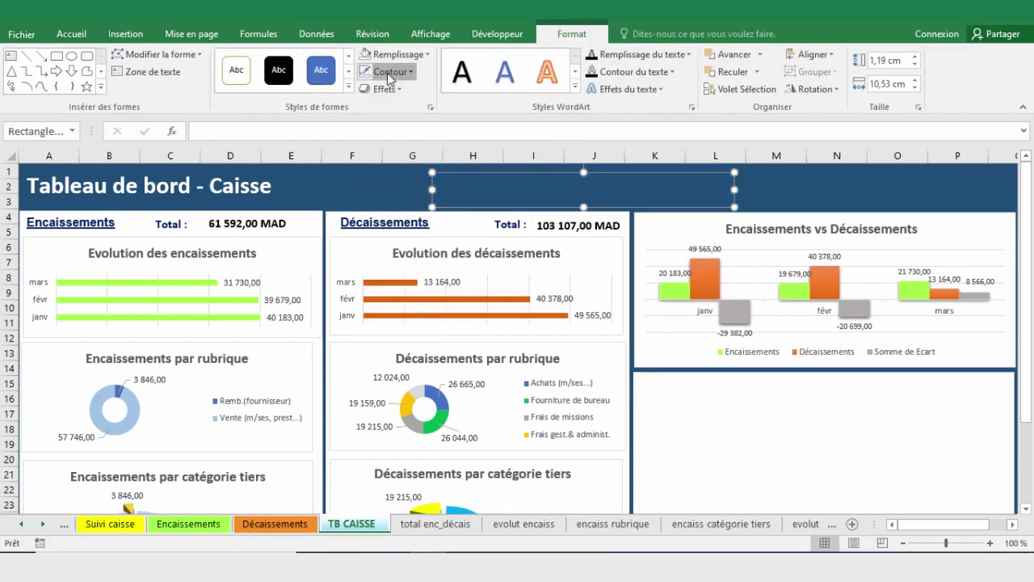
click(390, 71)
click(379, 230)
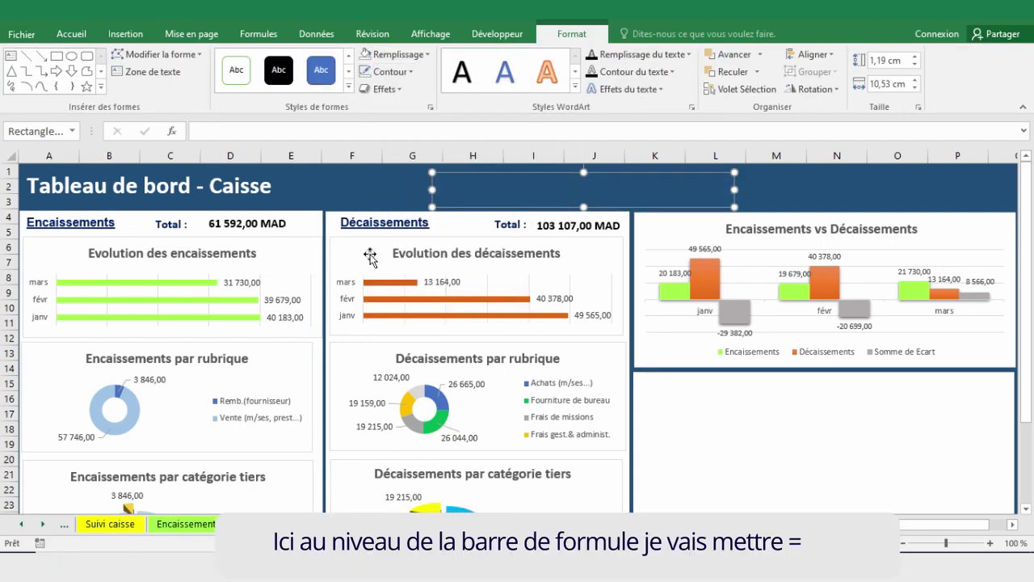
Step: Link the box to Suivi caisse $A$7 and set the ribbon to Afficher les onglets
click(234, 130)
text(=)
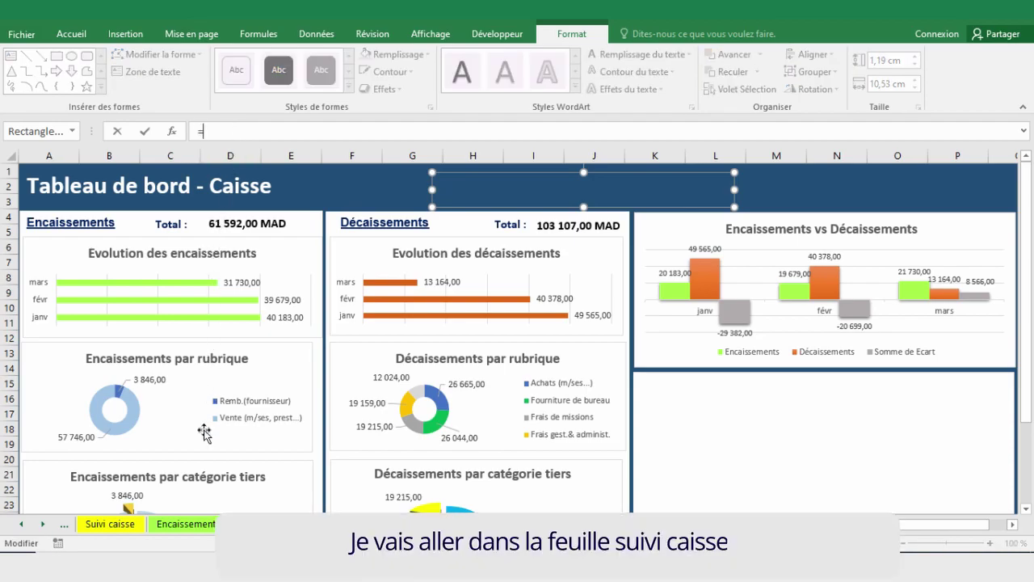
click(99, 524)
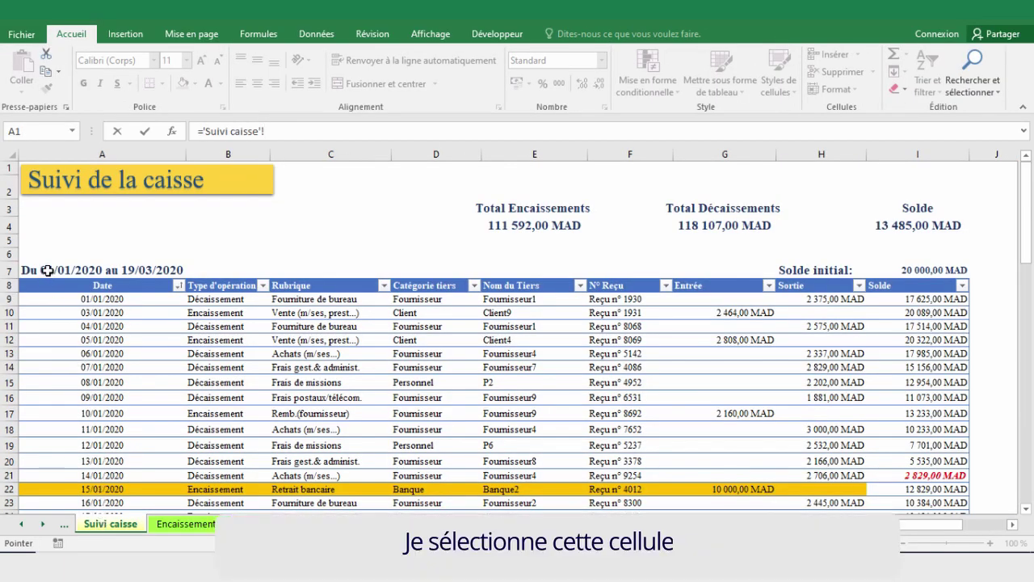
click(47, 271)
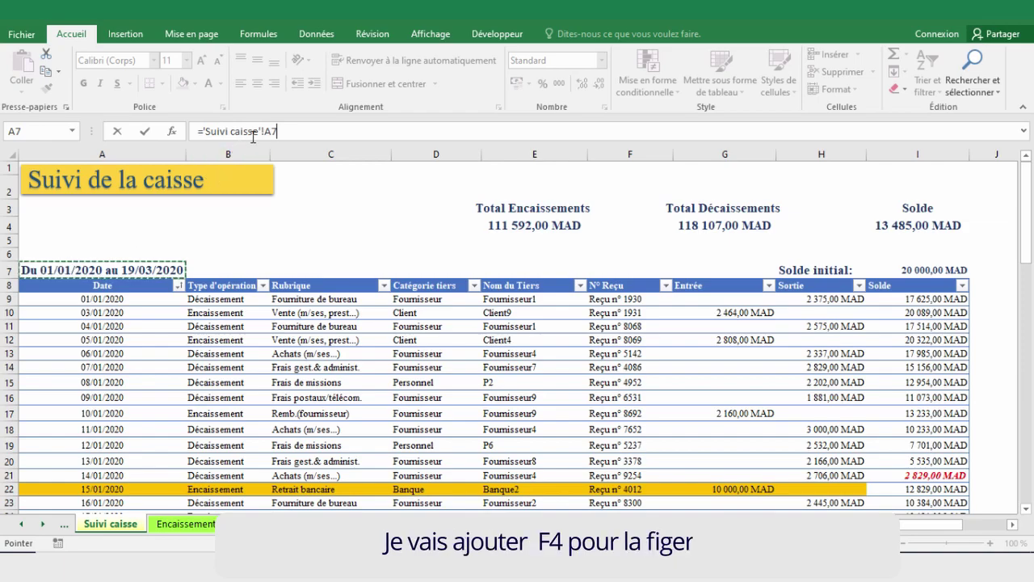
click(303, 133)
key(F4)
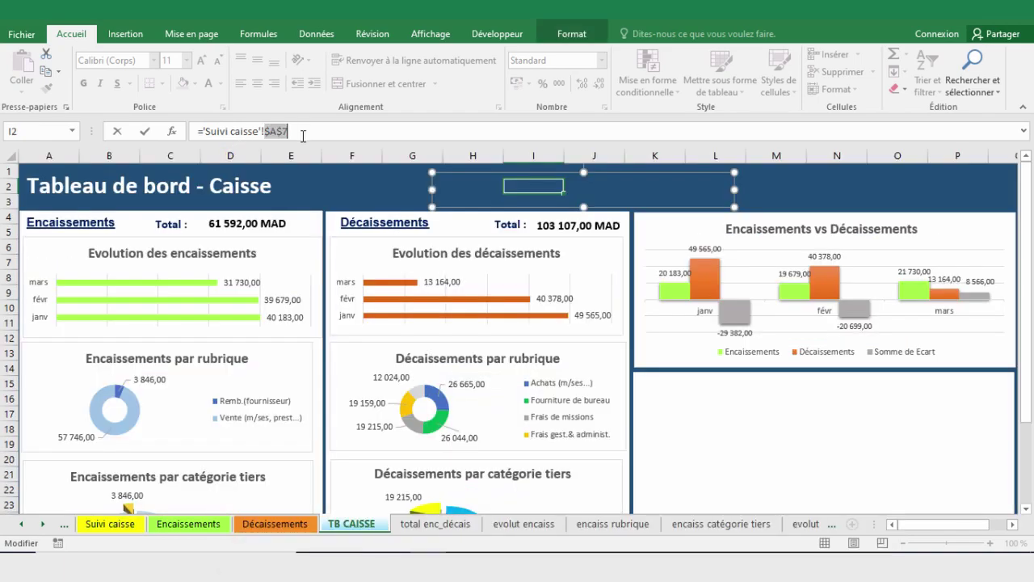
key(Return)
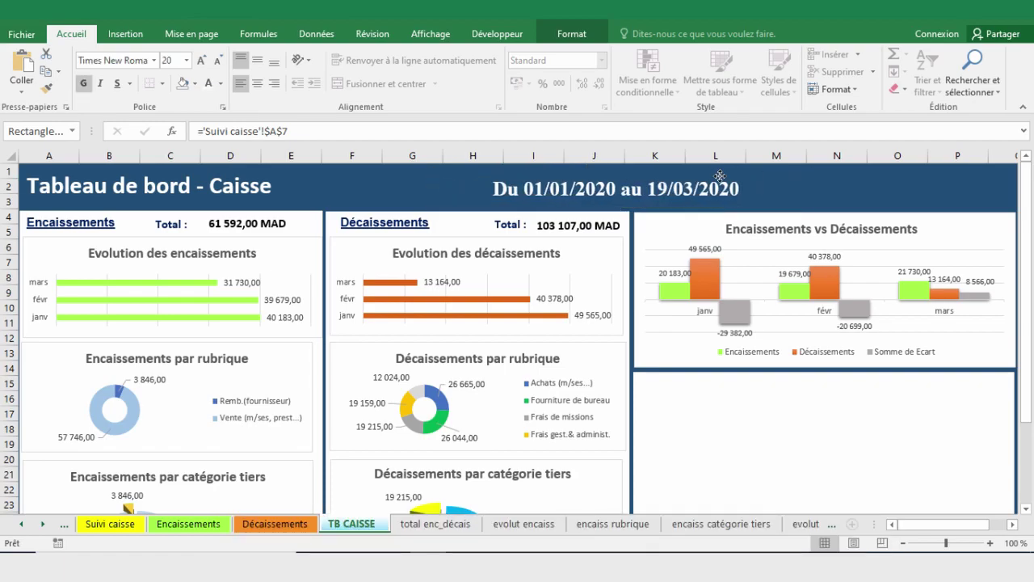
click(630, 185)
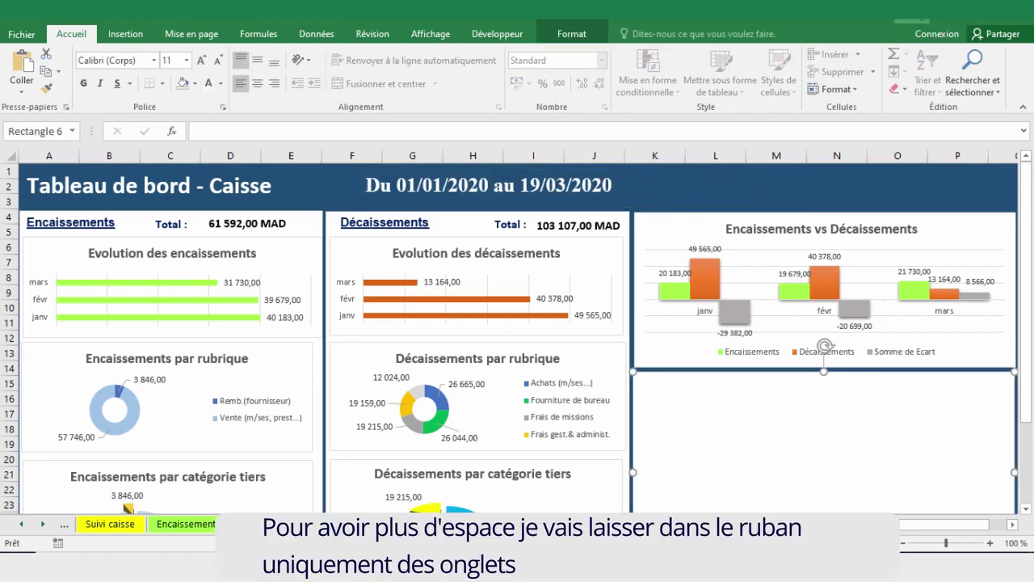
click(945, 22)
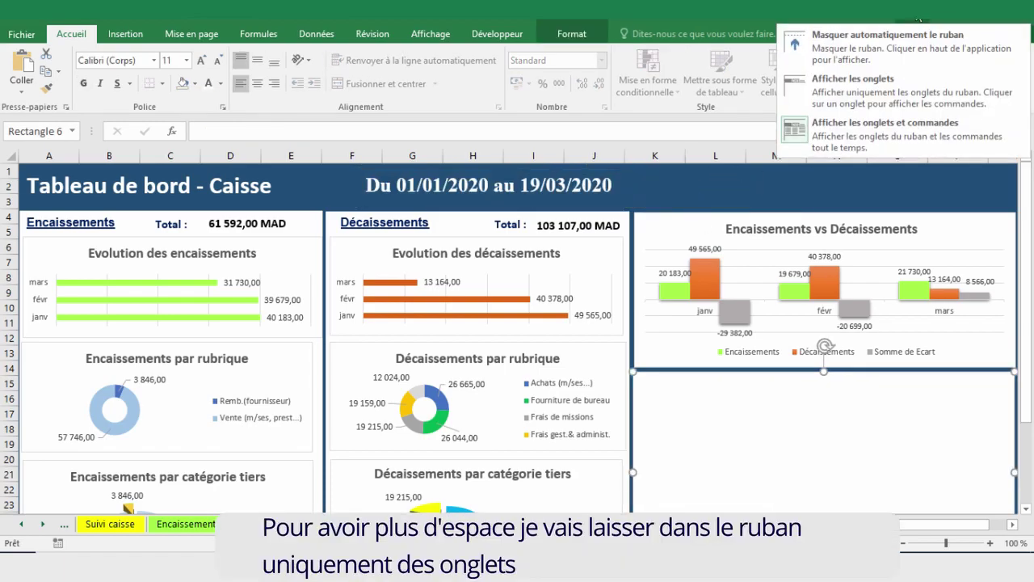
click(853, 87)
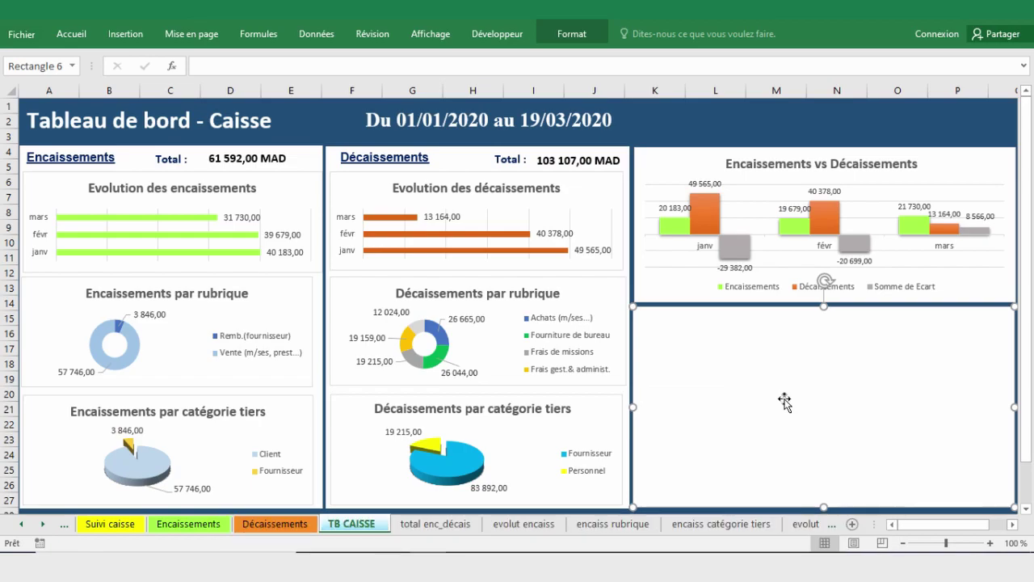
Step: Insert a Date timeline from the Evolution des encaissements chart into the empty lower-right panel
click(227, 175)
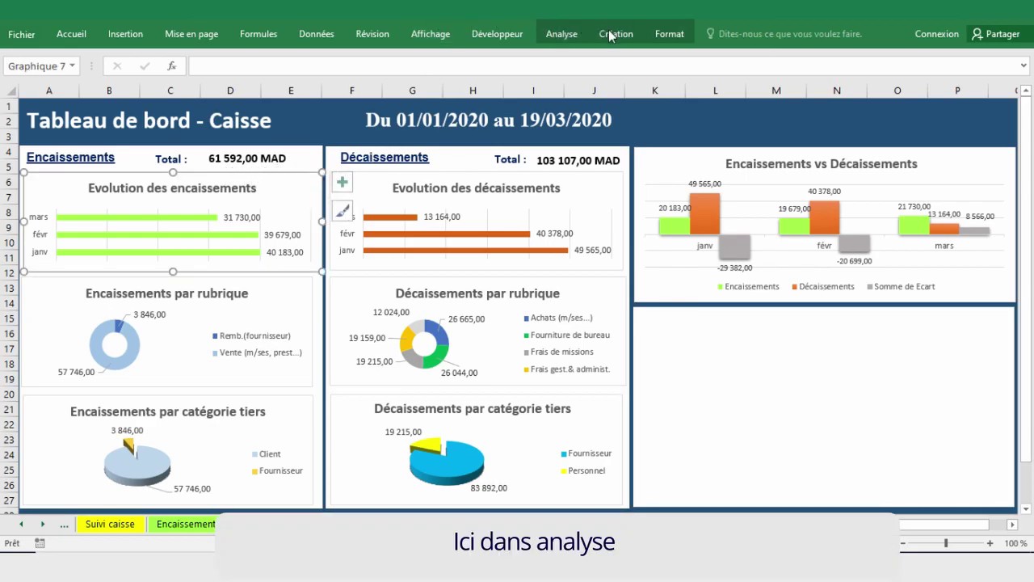
click(562, 35)
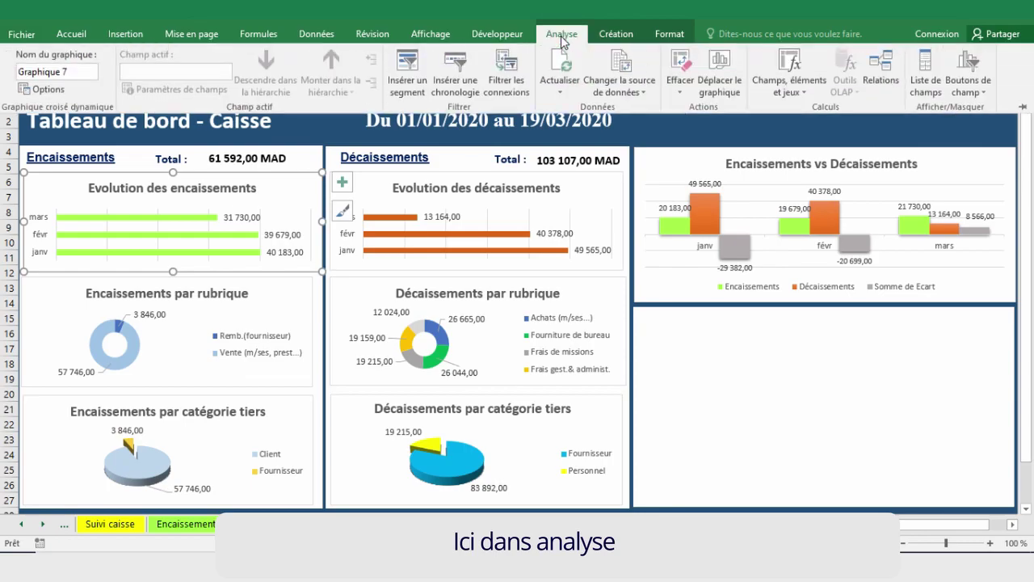
click(459, 75)
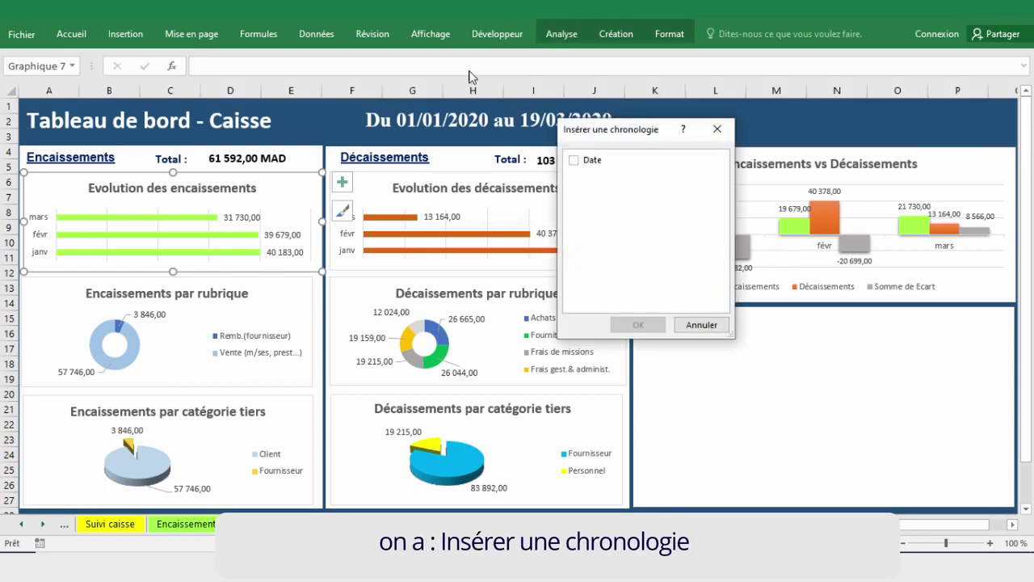
click(576, 165)
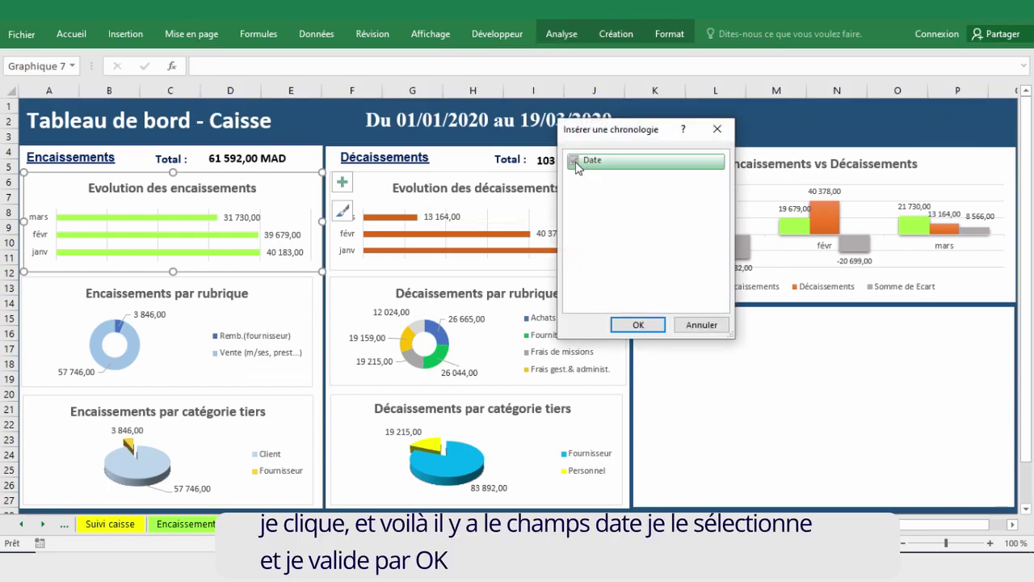
click(638, 324)
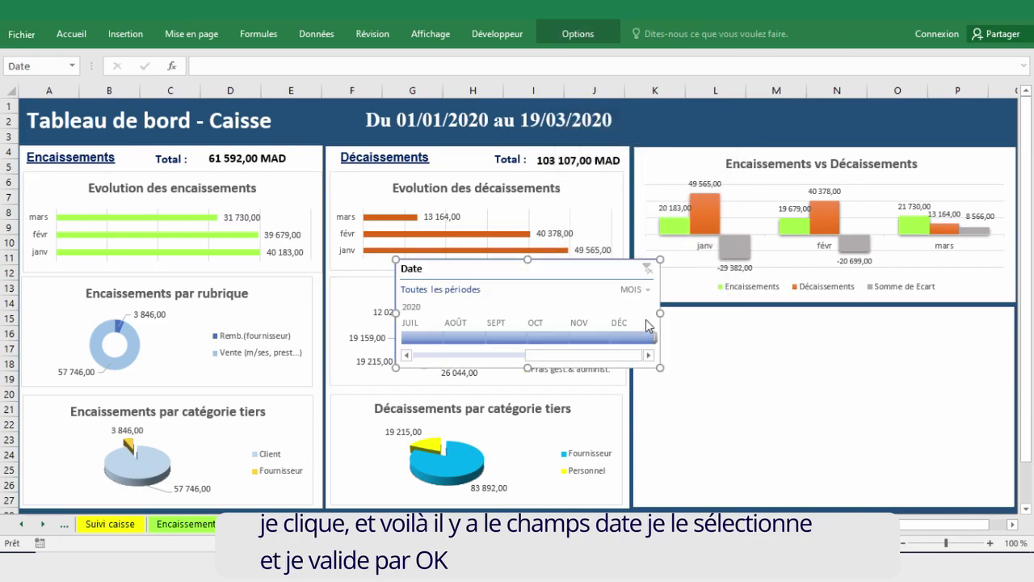
drag(582, 259, 932, 312)
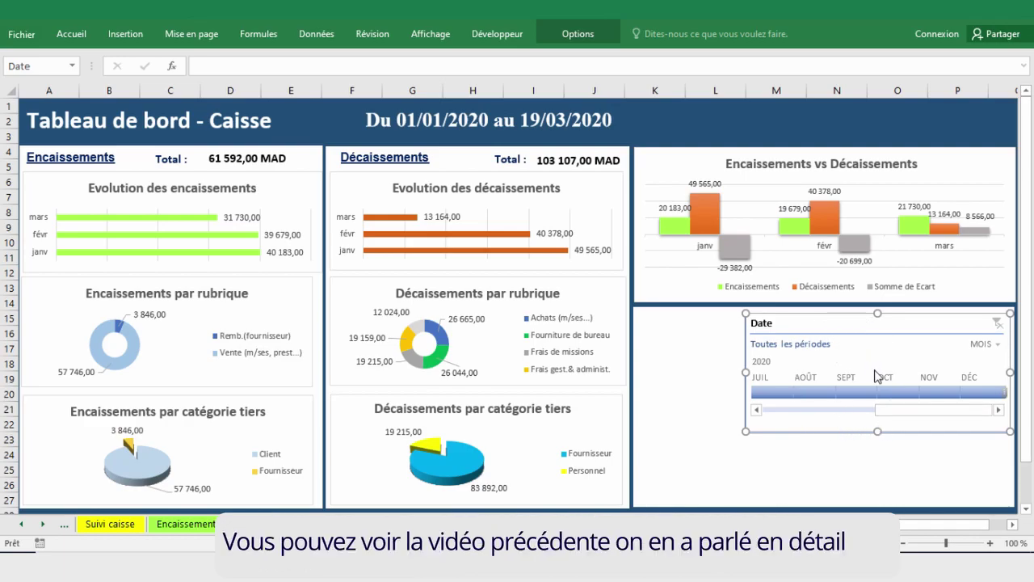
Step: Set the timeline's time level to MOIS
click(984, 344)
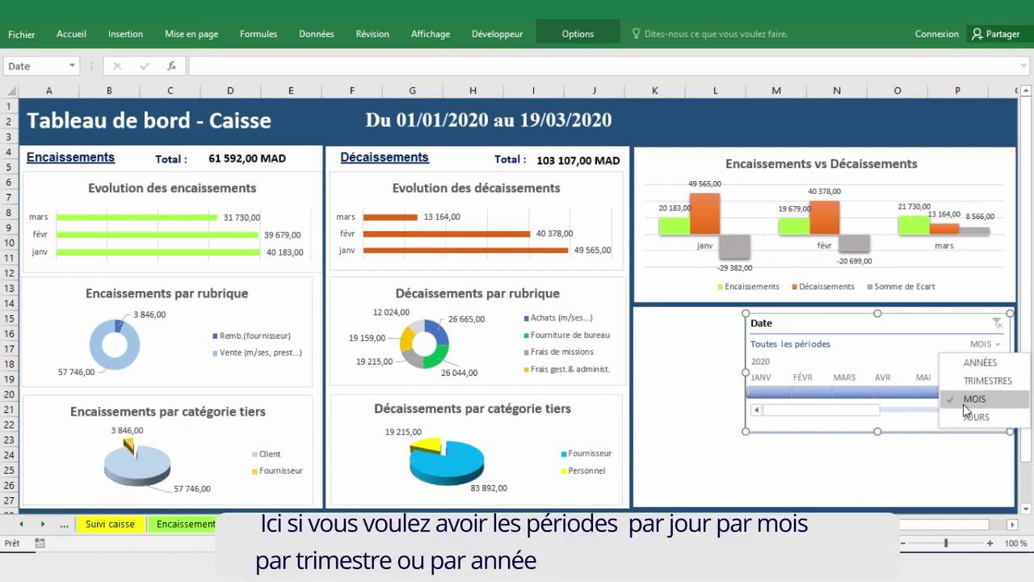
click(971, 381)
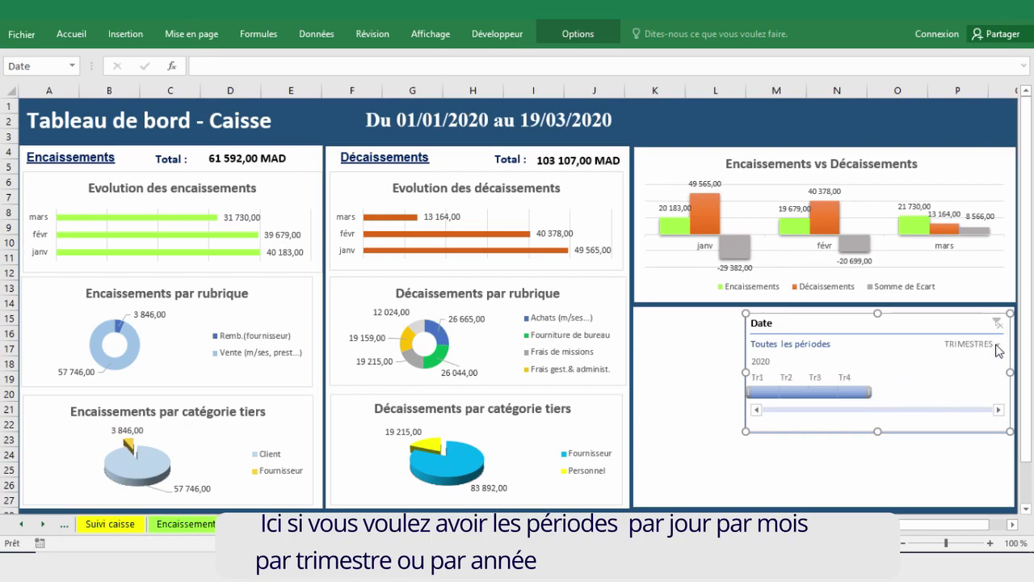
click(997, 345)
click(986, 362)
click(995, 346)
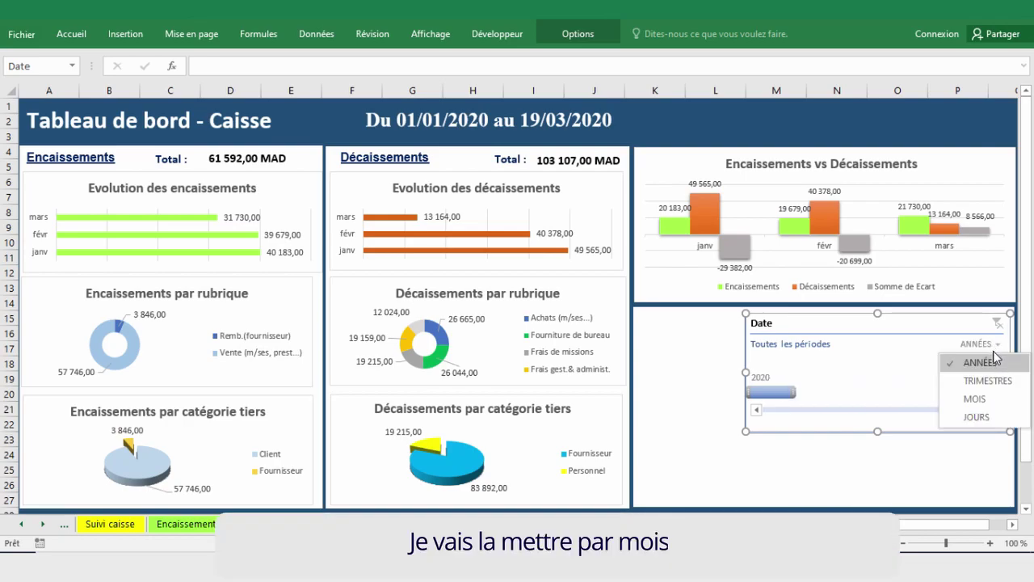
click(975, 399)
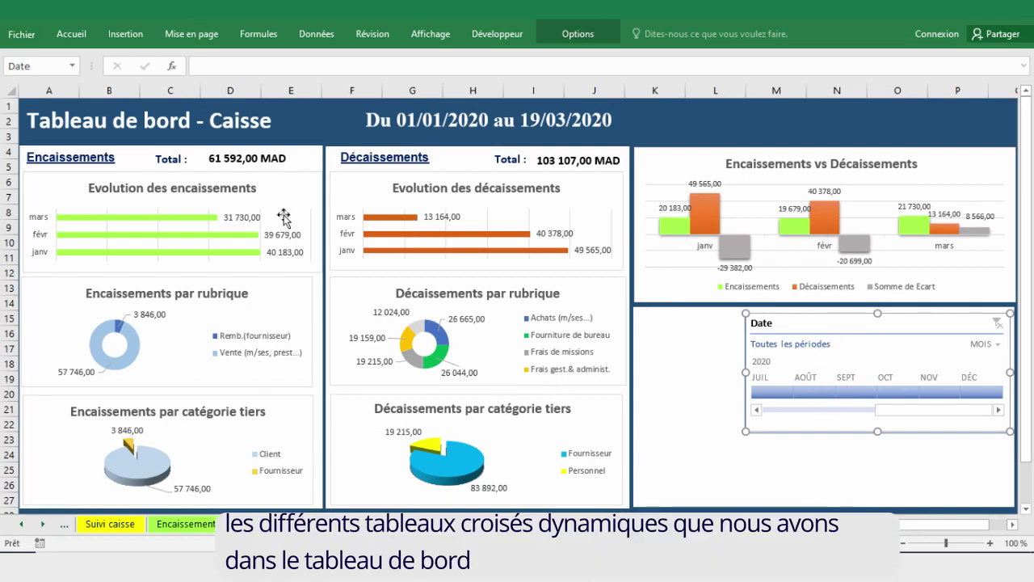
Step: In Connexions de rapport, tick the catégorie tiers, rubrique, evolution and enc-vs-déc pivots
right_click(838, 322)
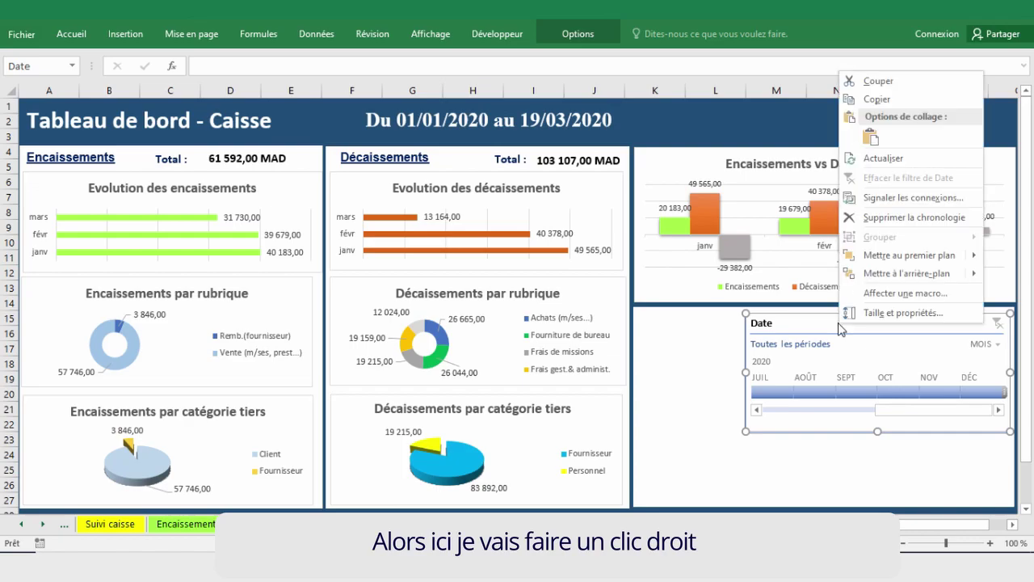
click(911, 198)
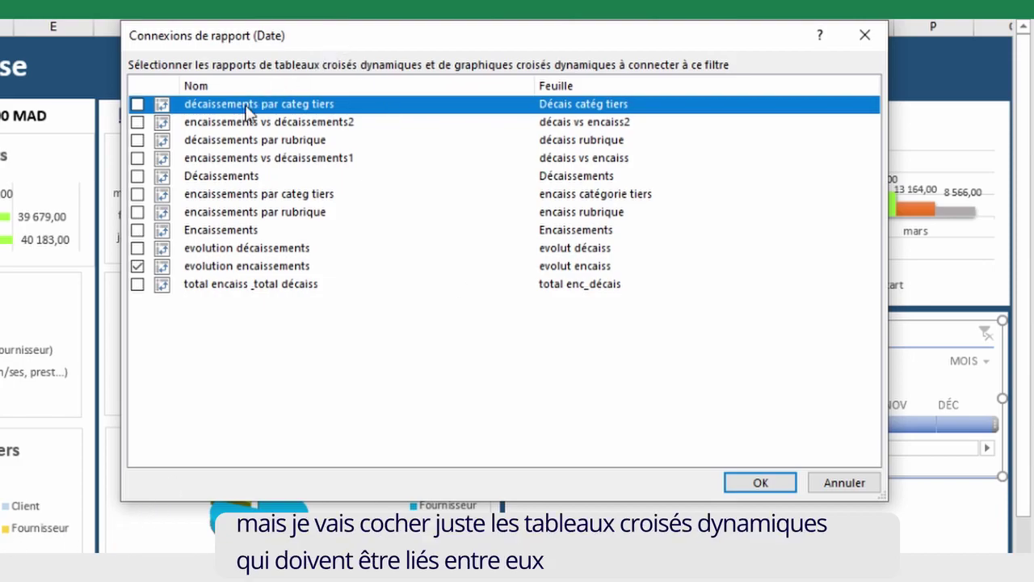
drag(336, 37, 403, 50)
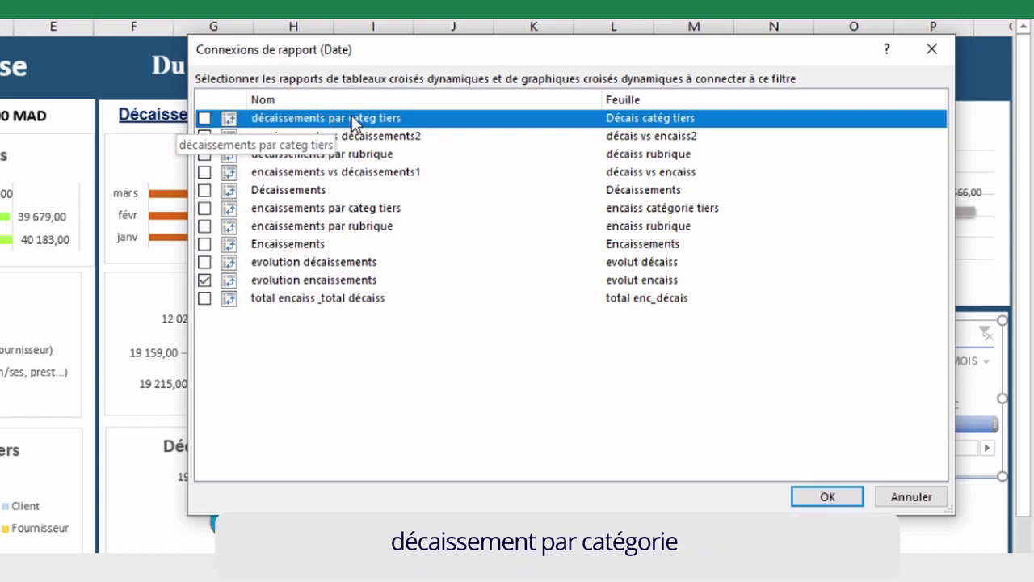
click(205, 118)
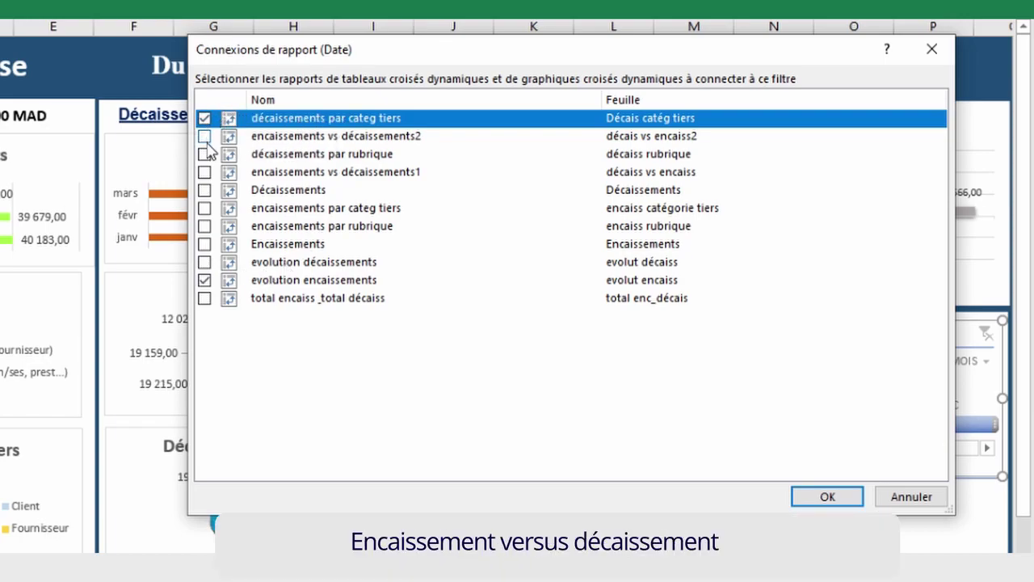
click(205, 136)
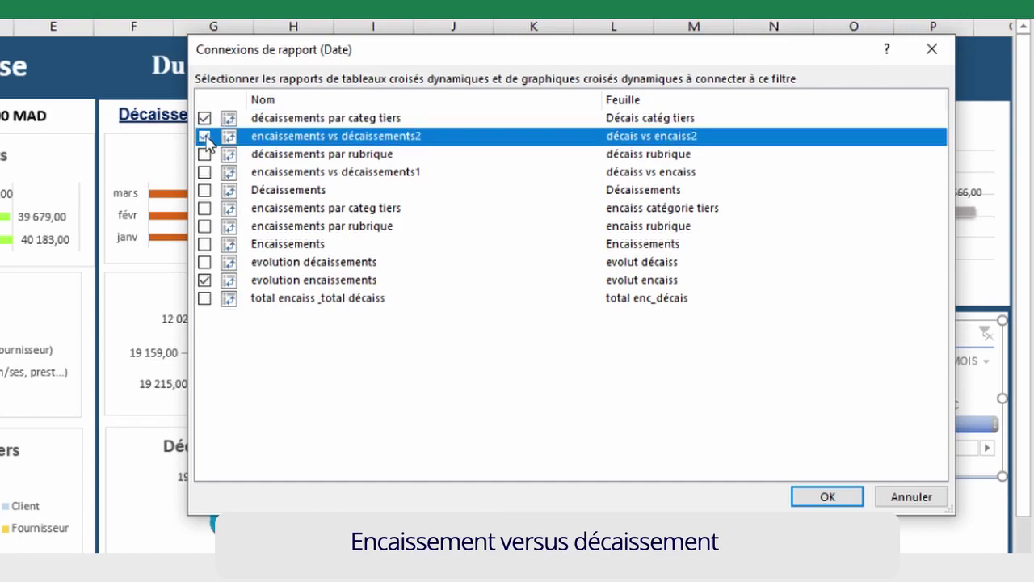
click(206, 154)
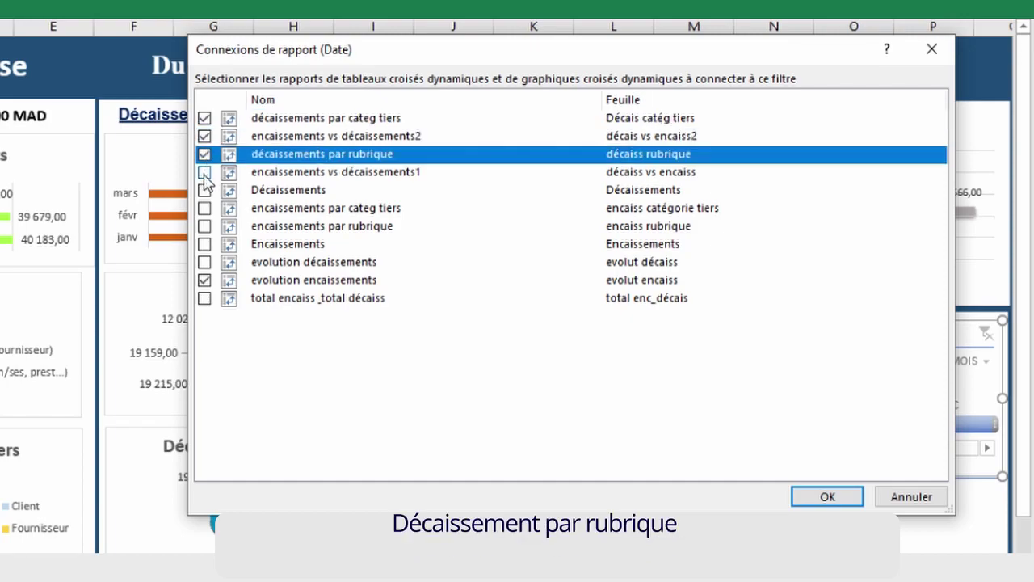
click(205, 172)
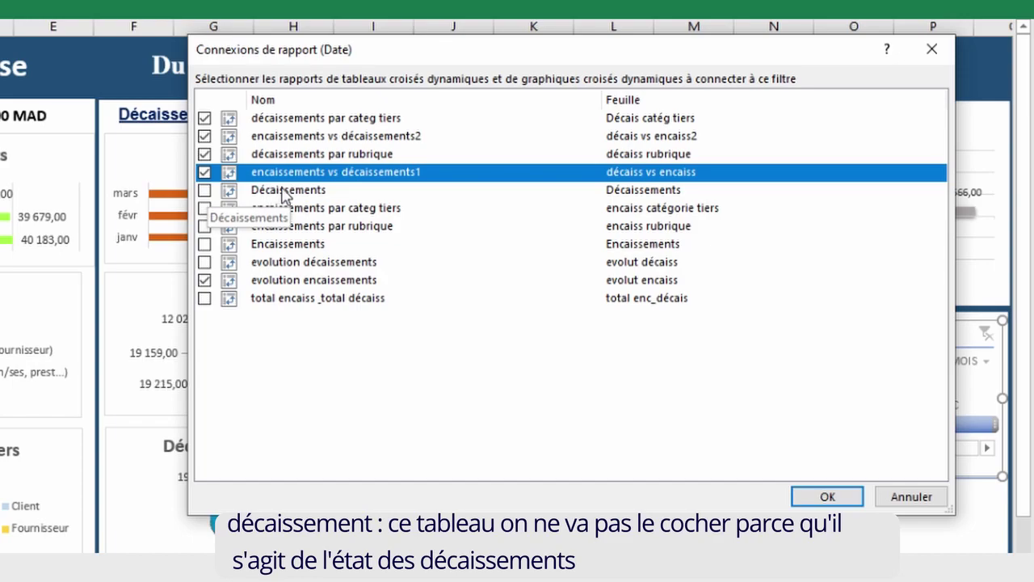
click(206, 210)
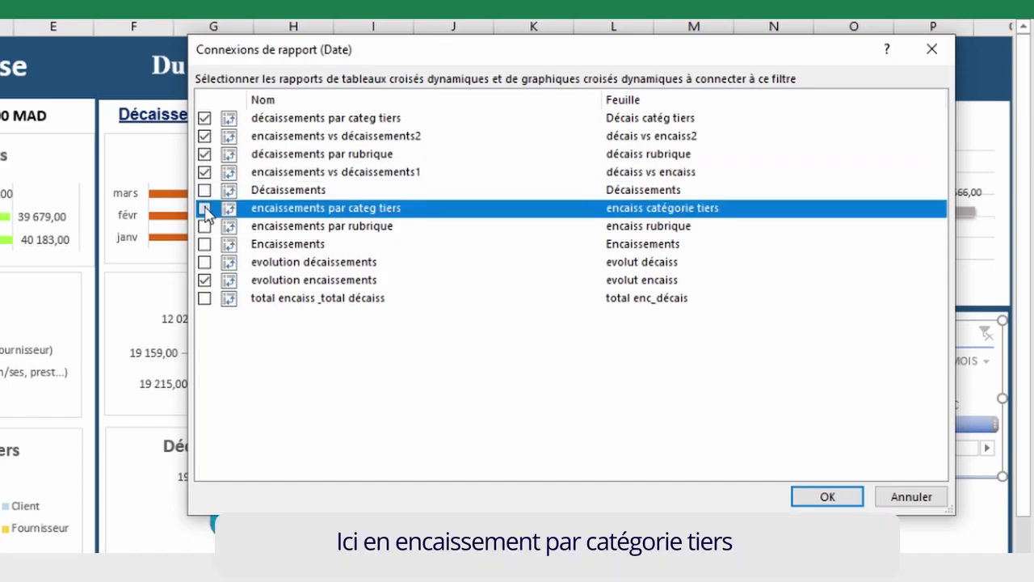
click(205, 209)
click(205, 227)
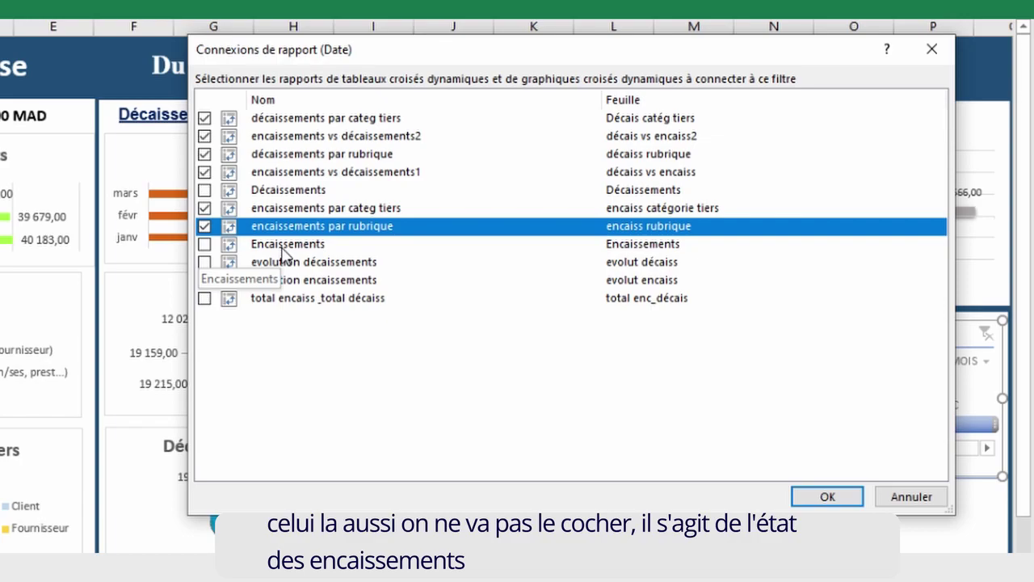
click(204, 279)
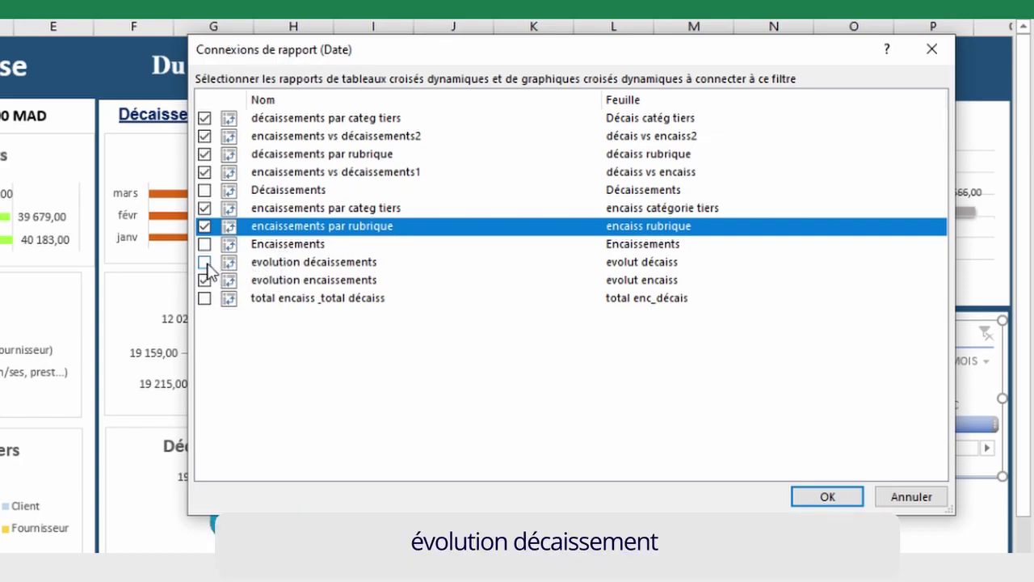
click(204, 262)
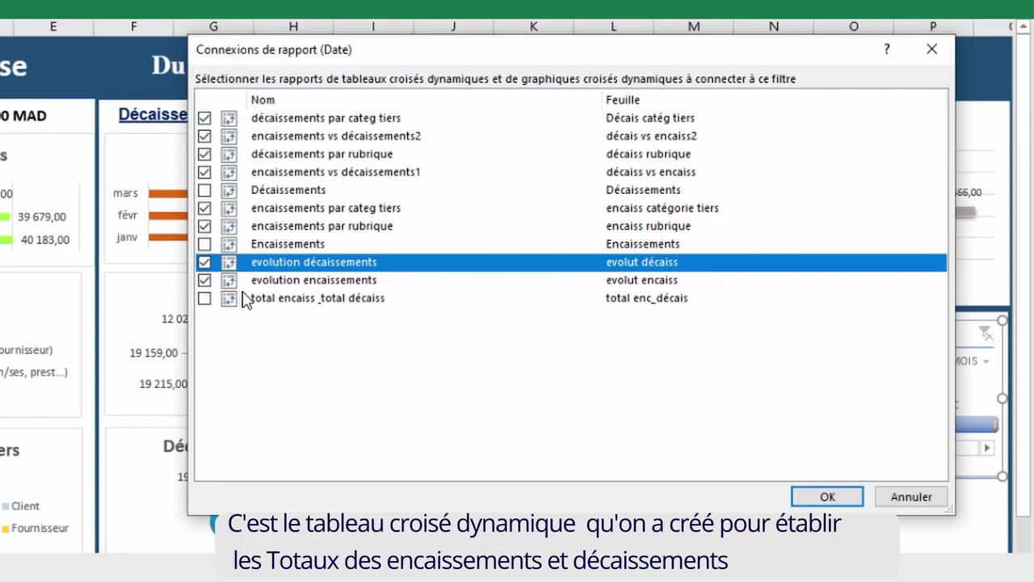
click(838, 498)
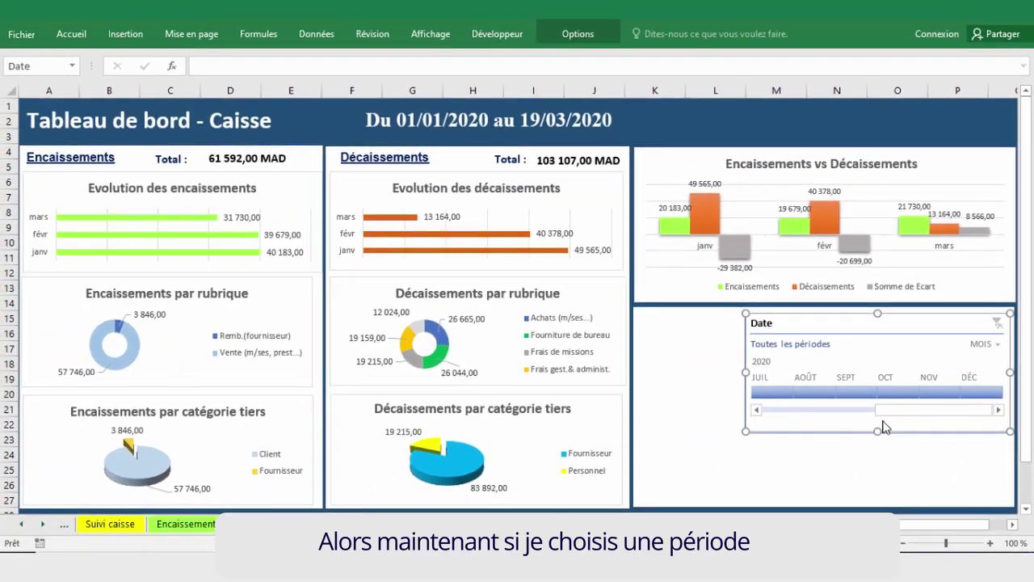
Step: Extend the Date timeline selection from janv through mars, then clear the filter
drag(897, 410, 758, 411)
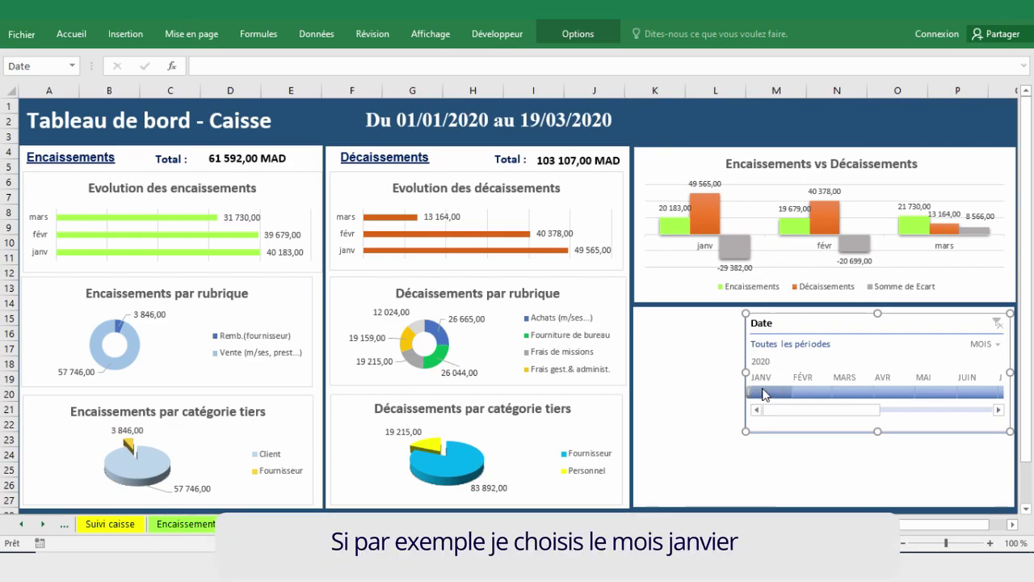
click(764, 393)
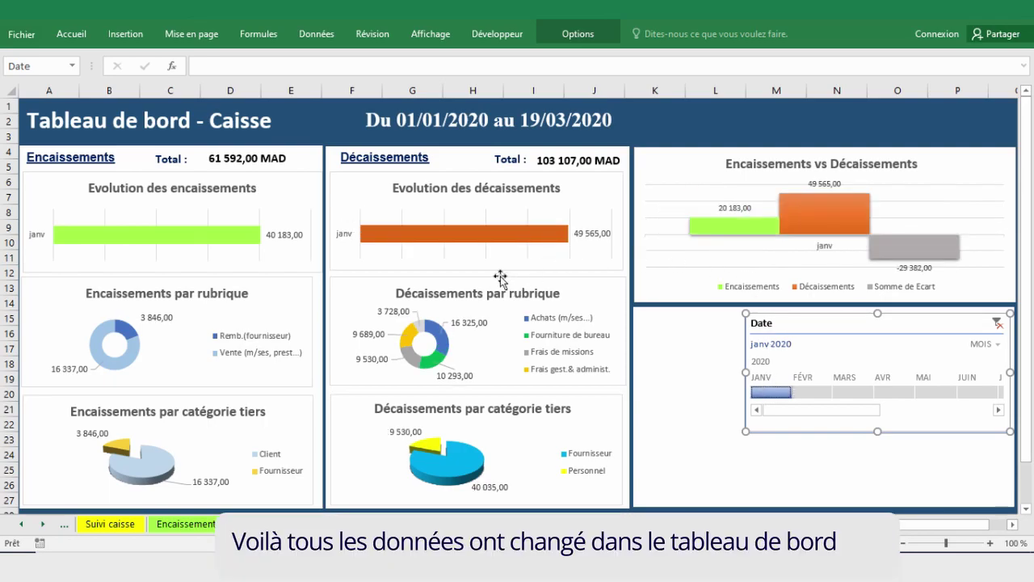
shift+click(805, 394)
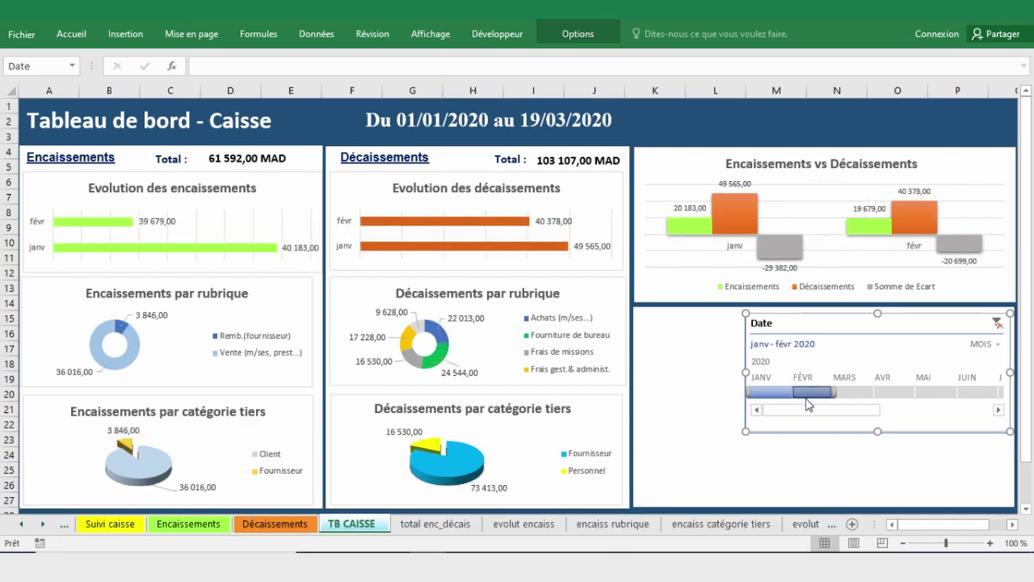
drag(779, 396, 846, 395)
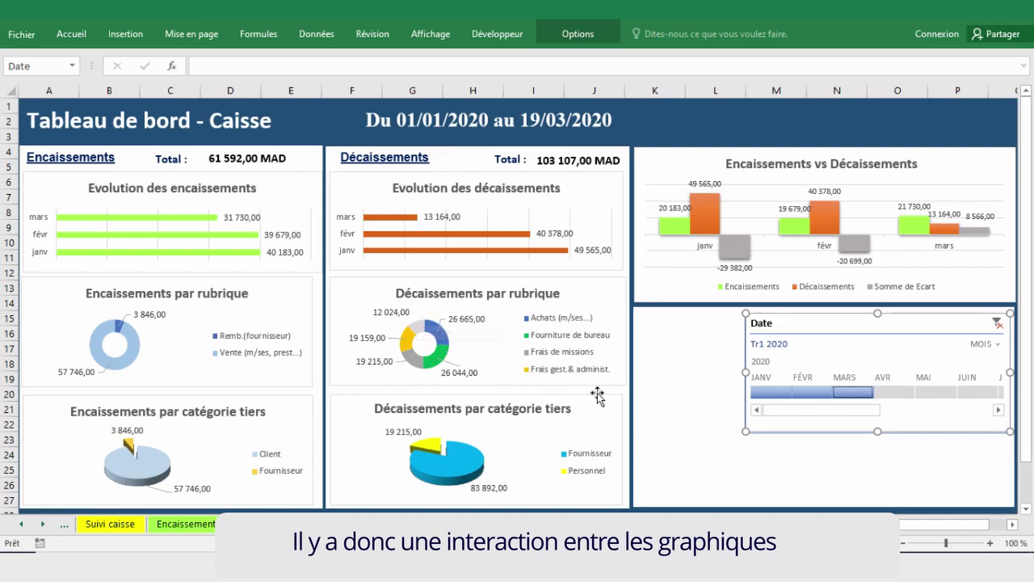
click(998, 323)
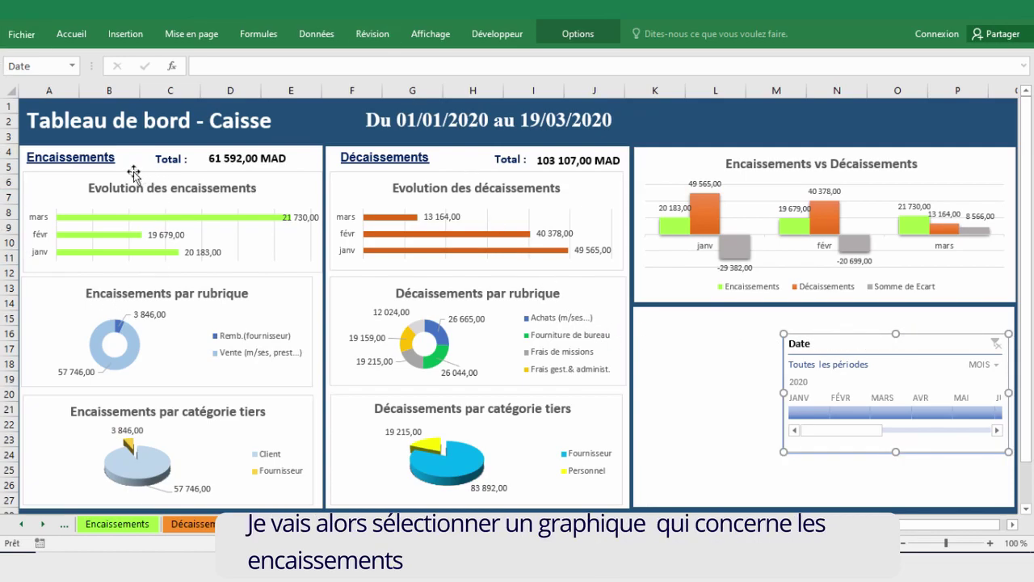
Step: Insert a Rubrique slicer from the Evolution des encaissements chart and drag it beside the timeline
click(105, 174)
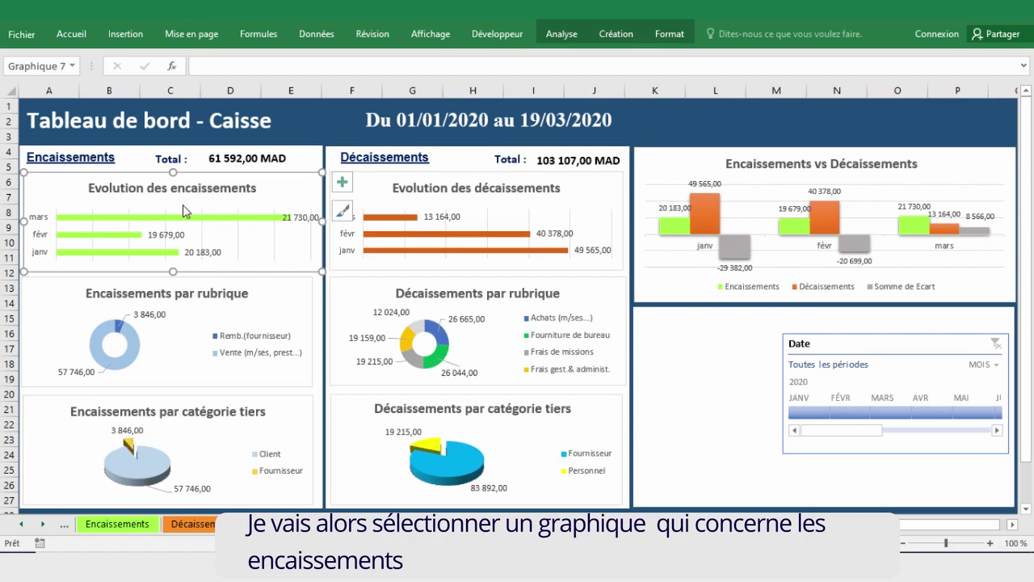
click(568, 35)
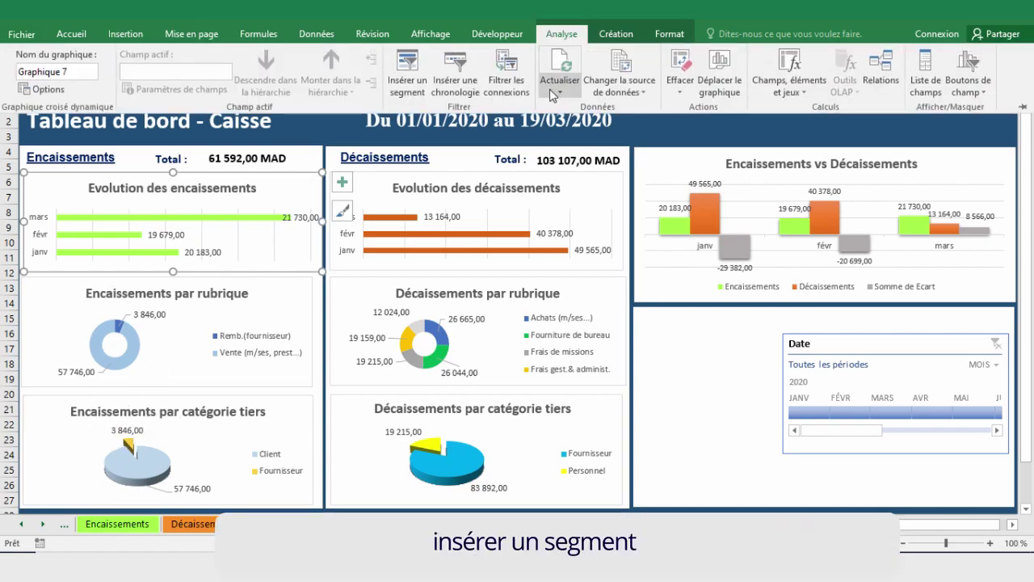
click(407, 81)
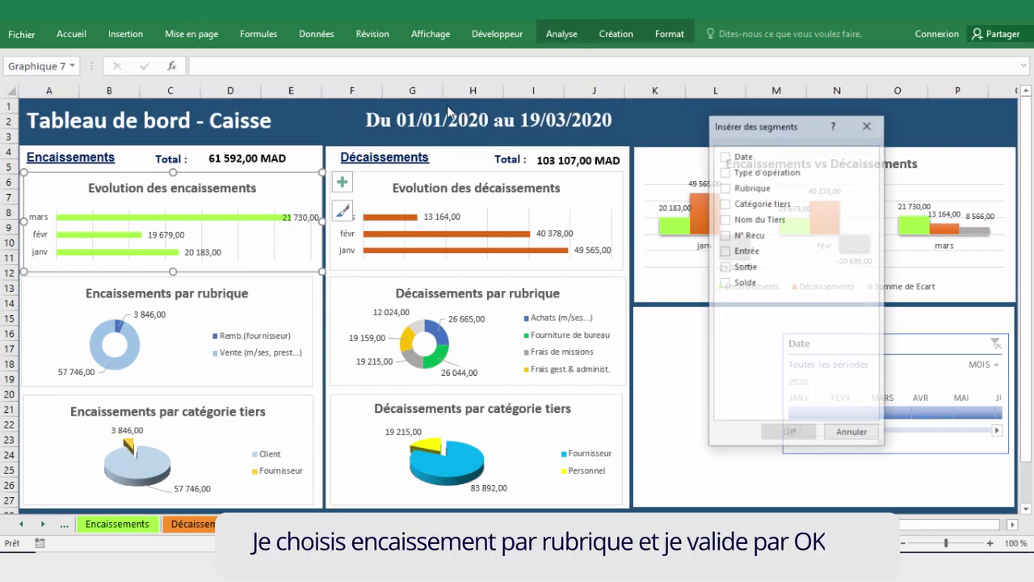
click(725, 187)
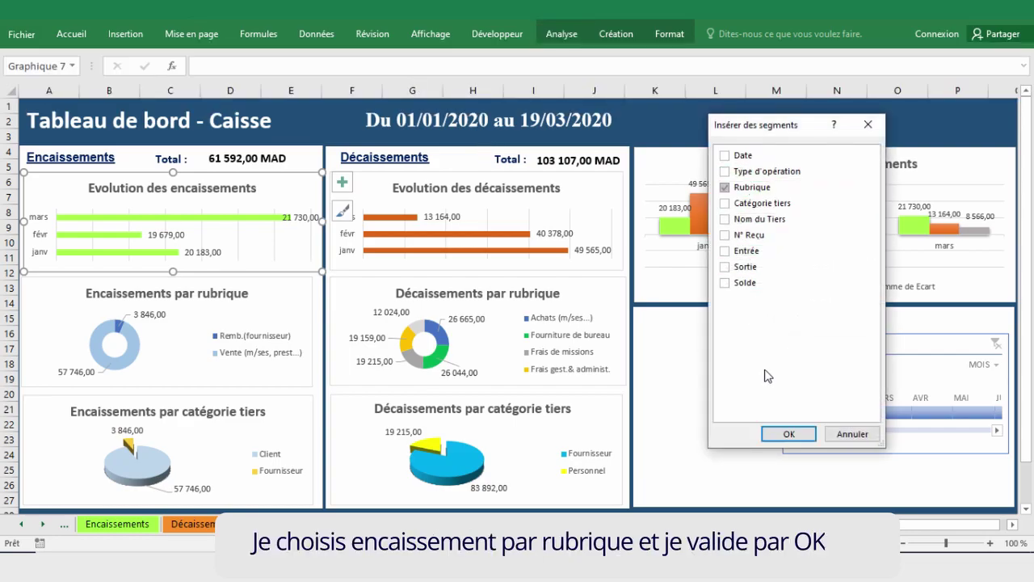
click(788, 434)
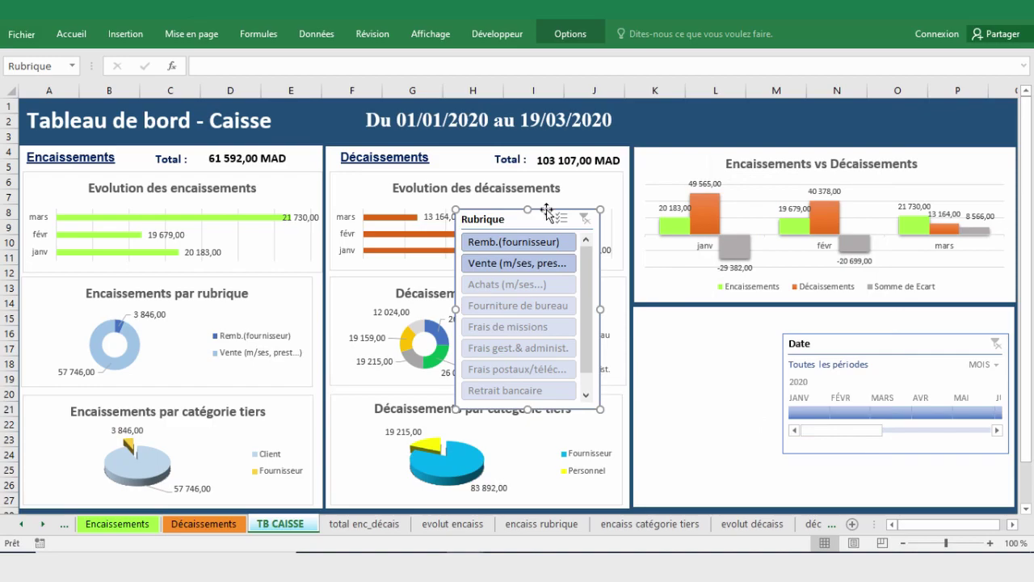
drag(549, 212, 731, 293)
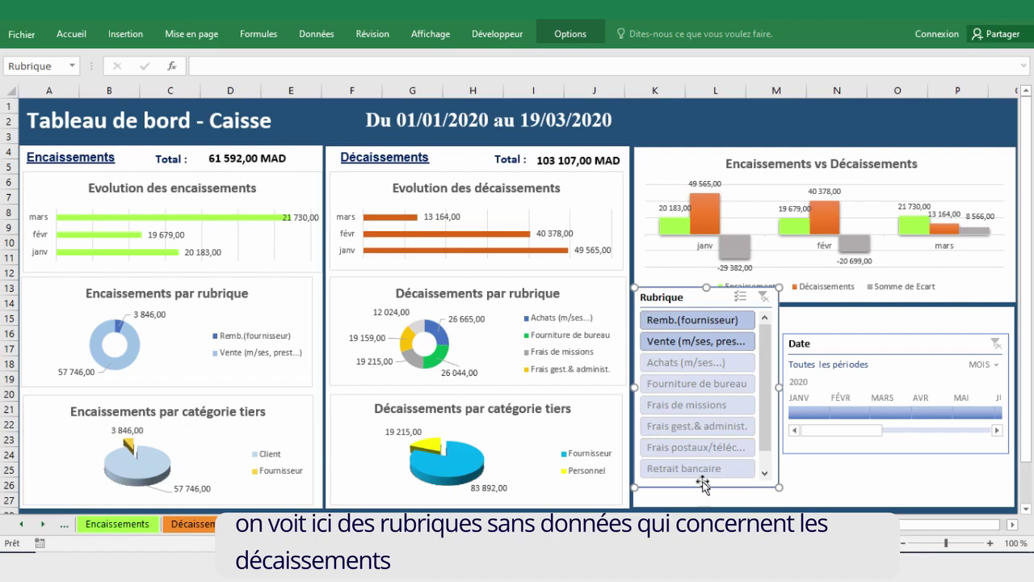
Step: Caption the Rubrique slicer 'Rubrique encaiss', hide items without data, and size it beside the Date timeline
right_click(713, 295)
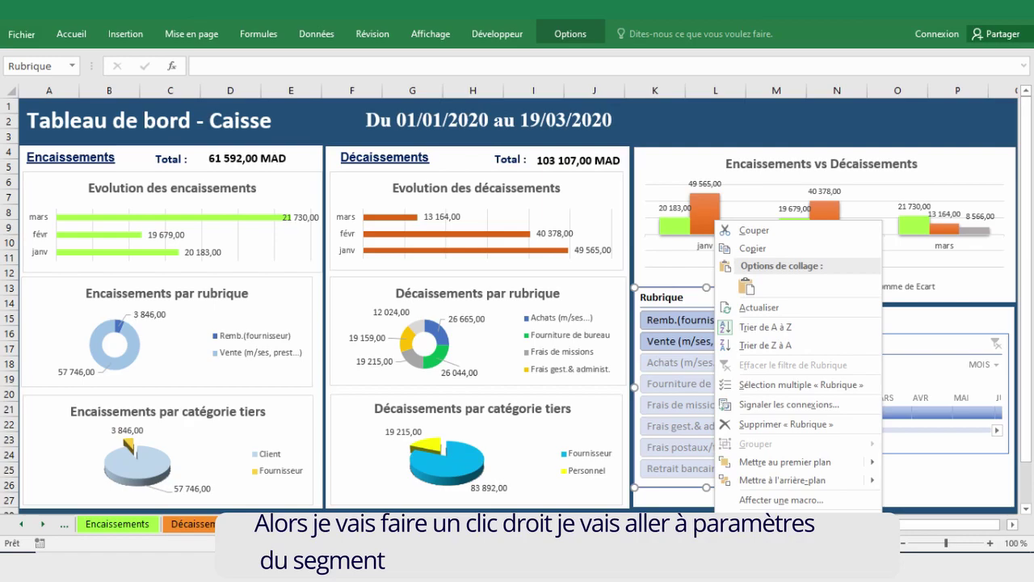
click(767, 519)
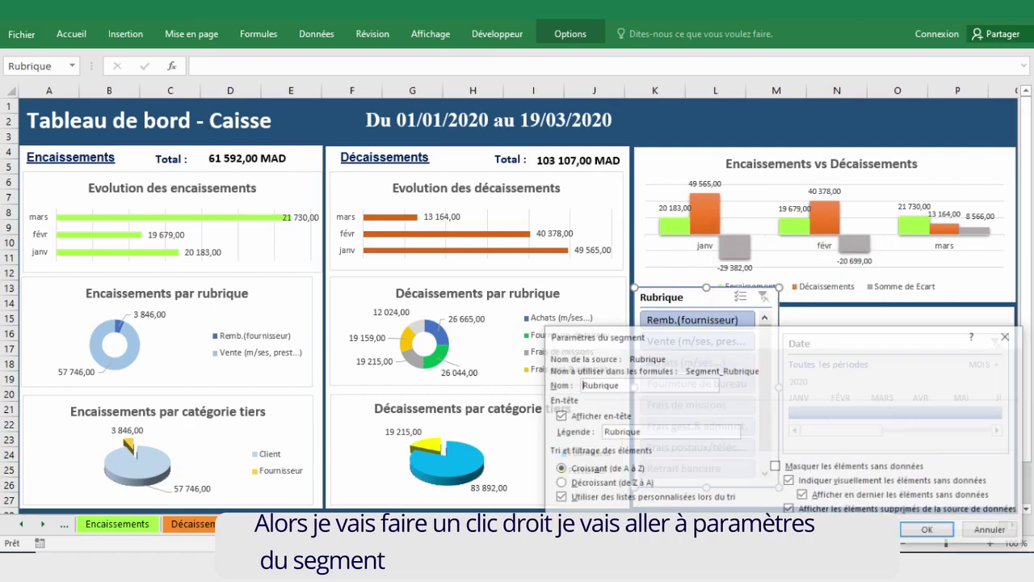
click(776, 467)
text(enc)
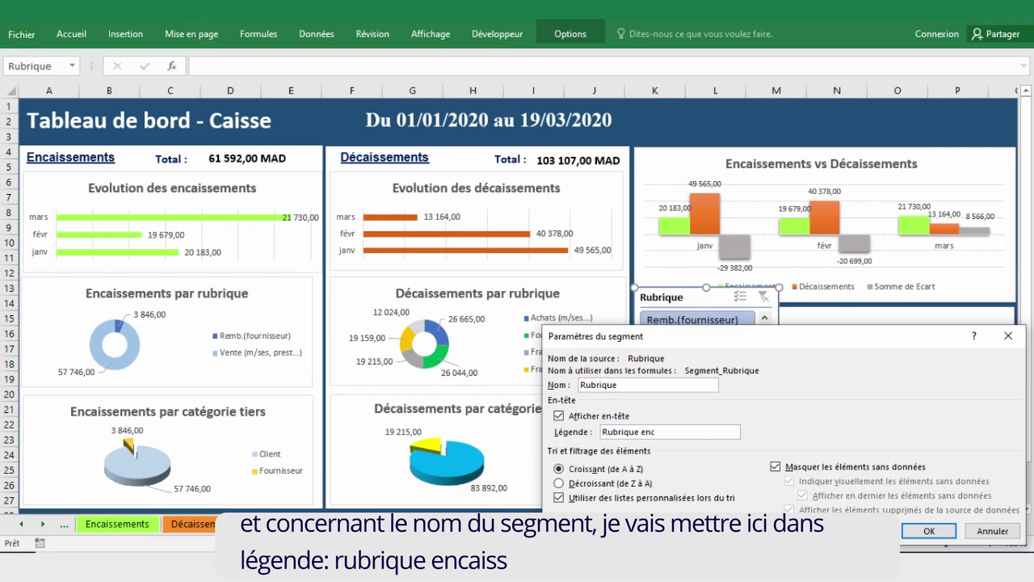
text(aiss)
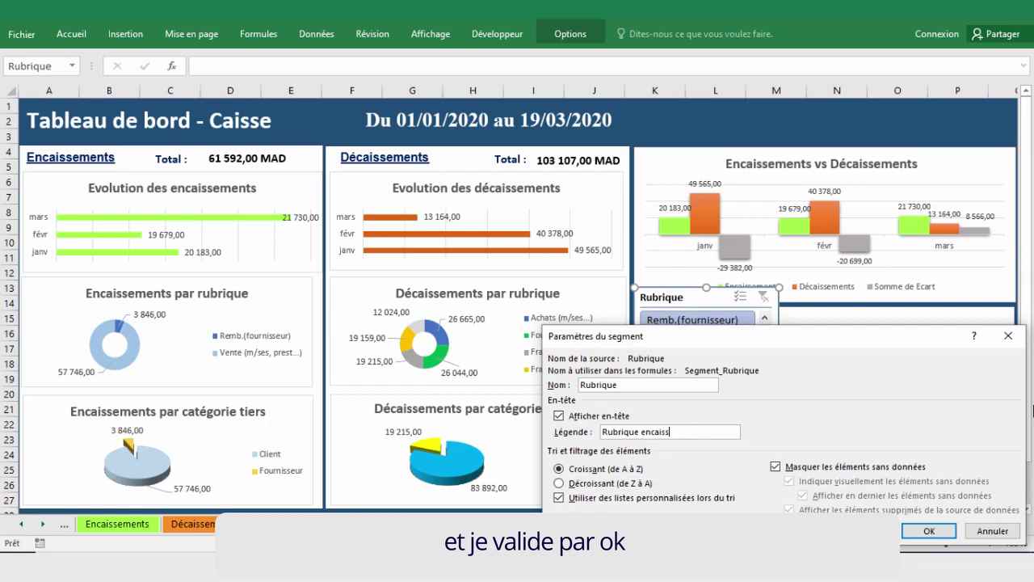
click(929, 530)
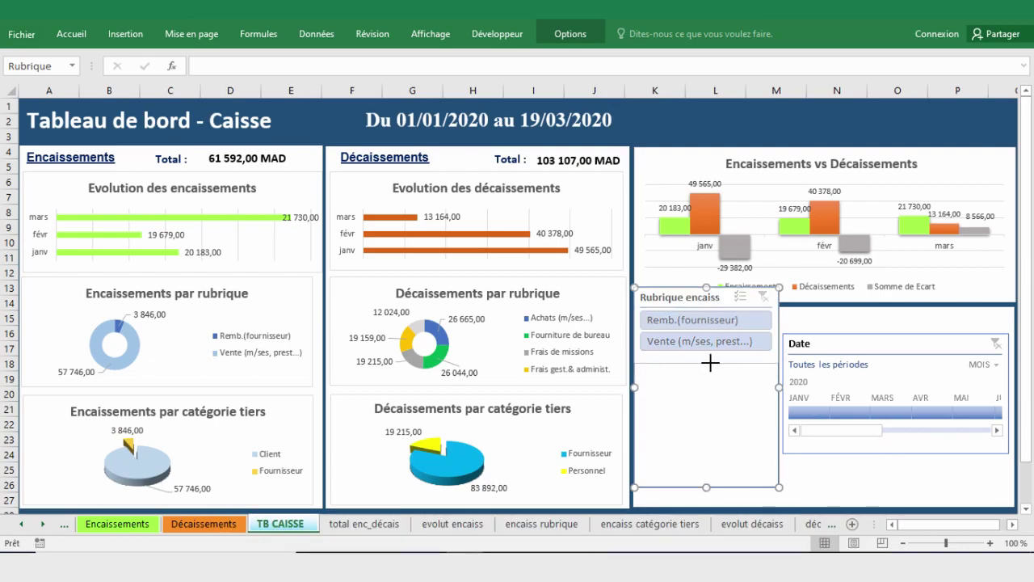
drag(709, 372, 708, 362)
drag(731, 297, 738, 343)
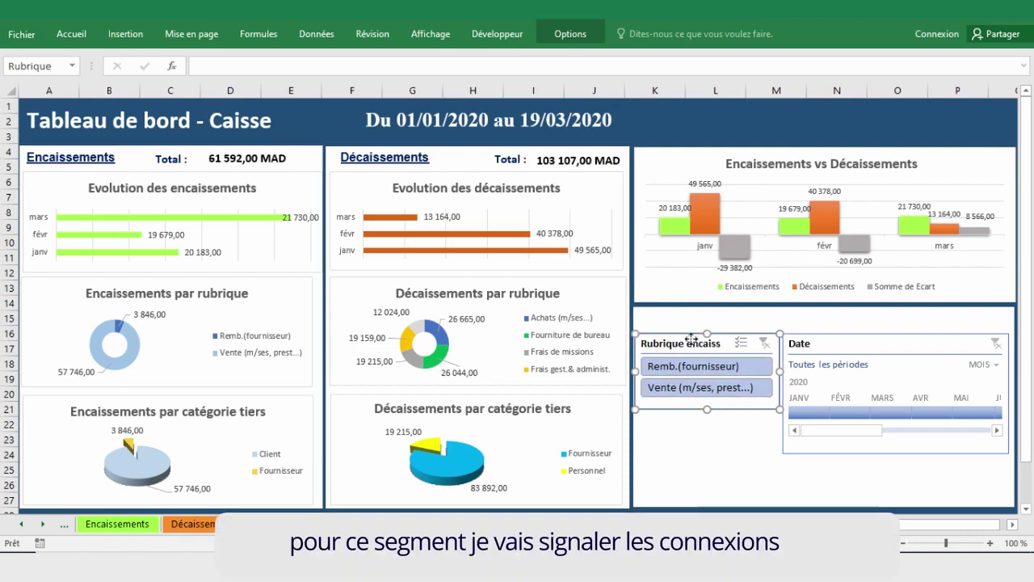
Step: Connect Rubrique encaiss to the encaissements par categ tiers and par rubrique pivots, then test with Remb.(fournisseur) and Vente
right_click(690, 338)
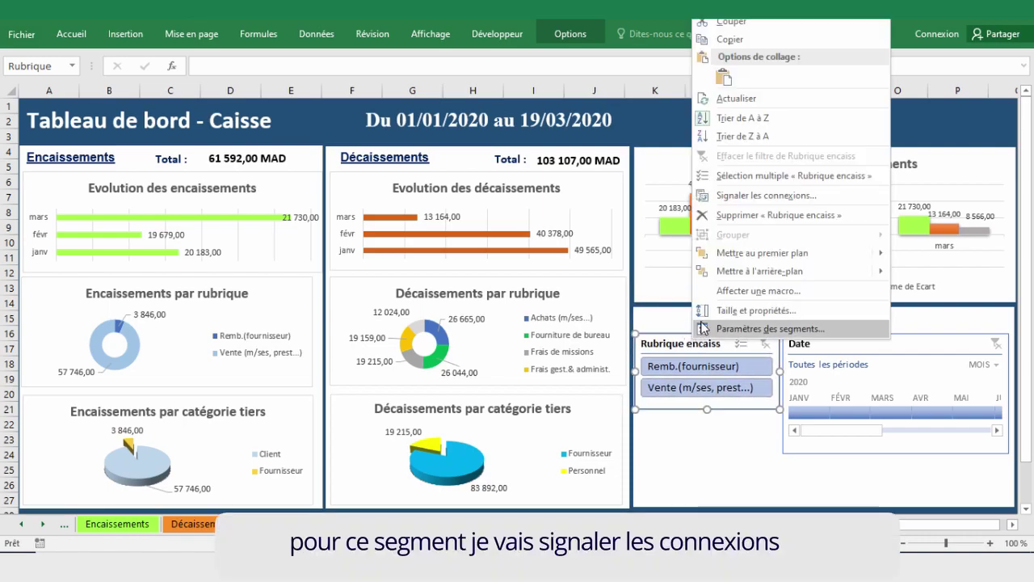
click(759, 196)
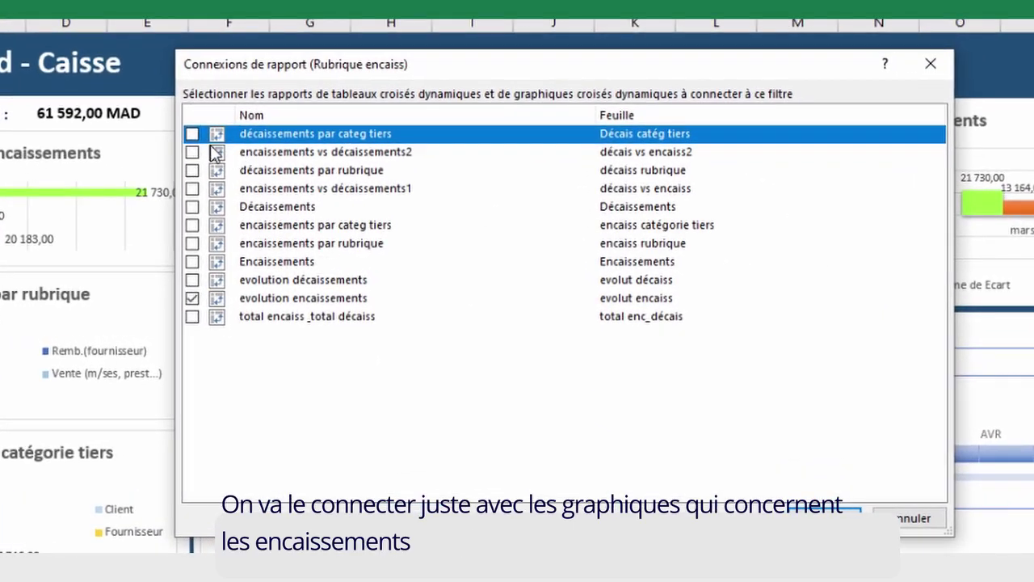
click(192, 152)
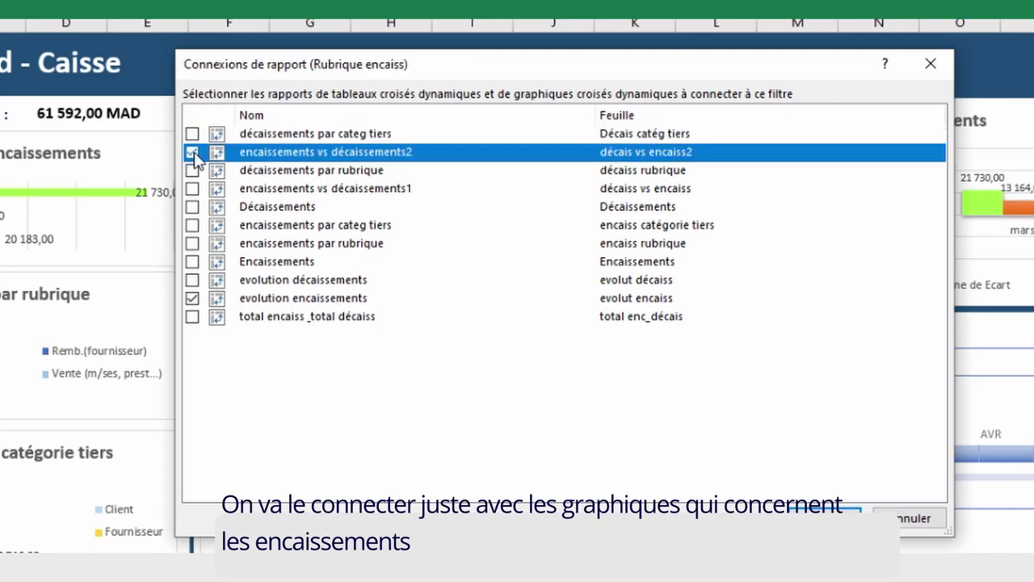
click(192, 152)
click(192, 224)
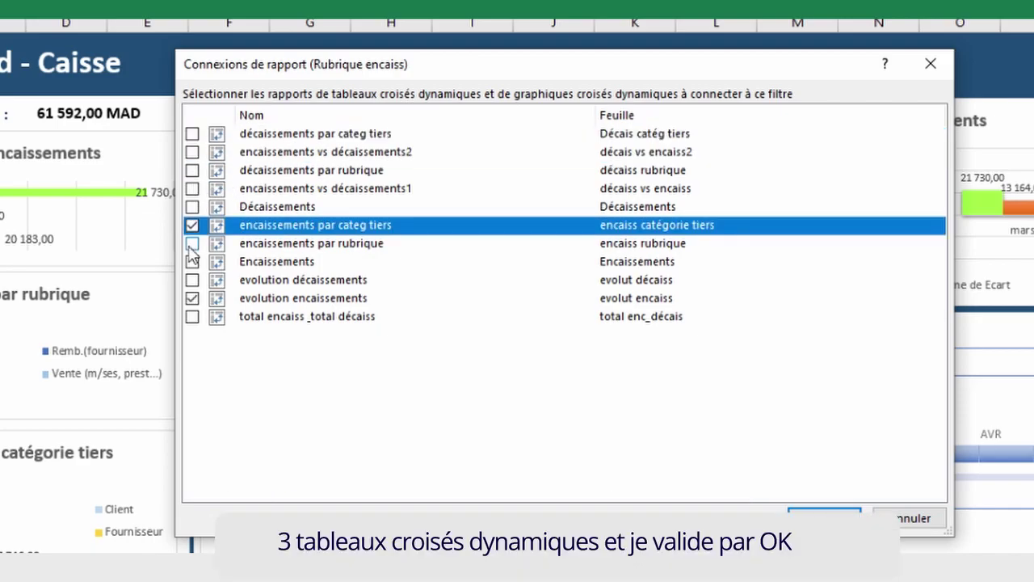
click(193, 243)
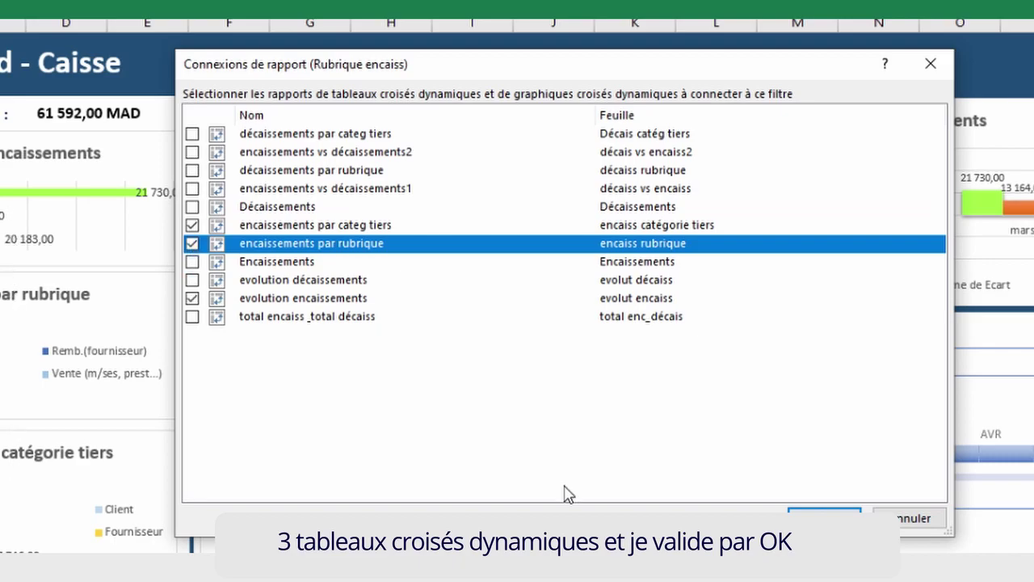
click(832, 522)
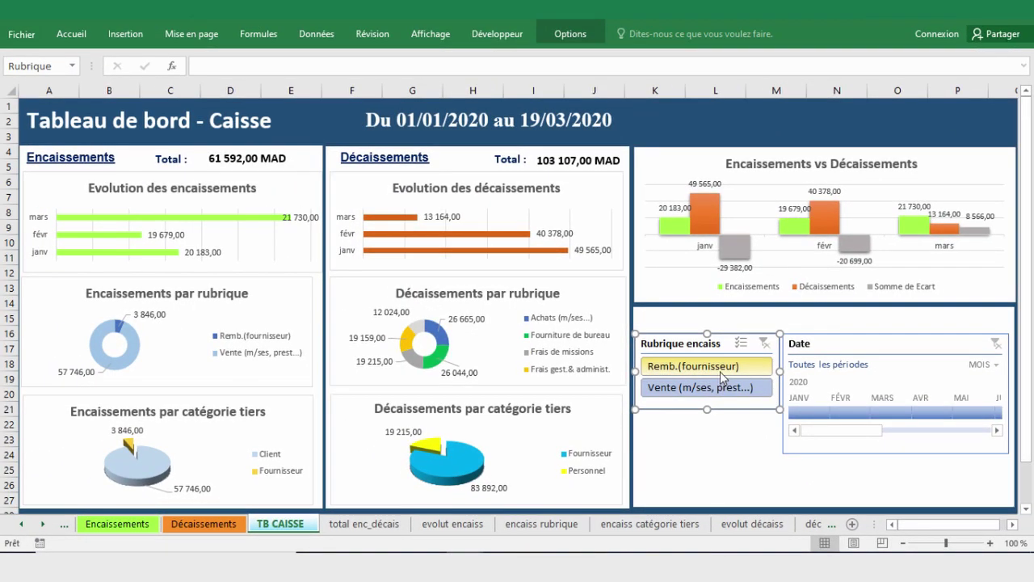
click(721, 366)
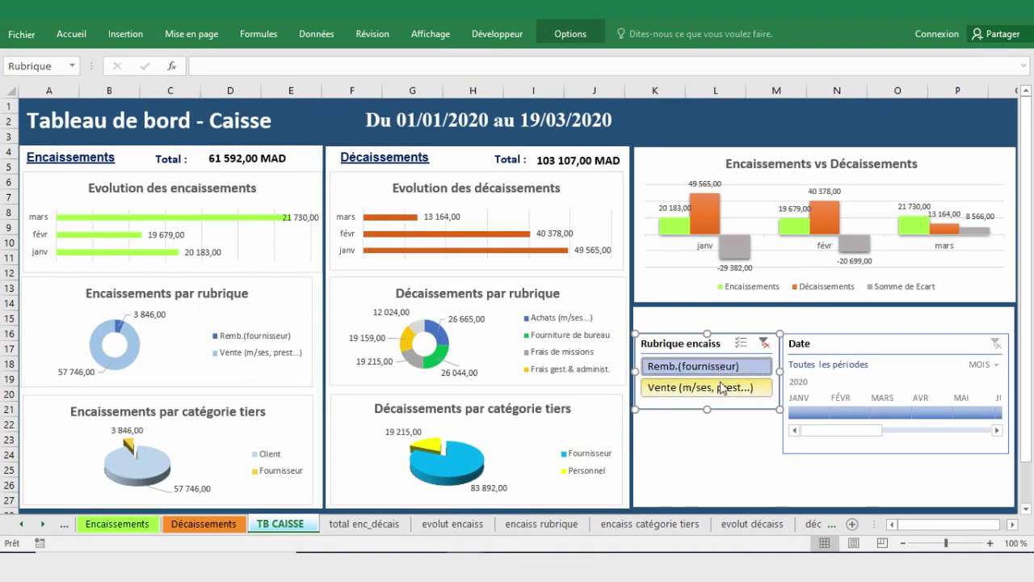
ctrl+click(721, 389)
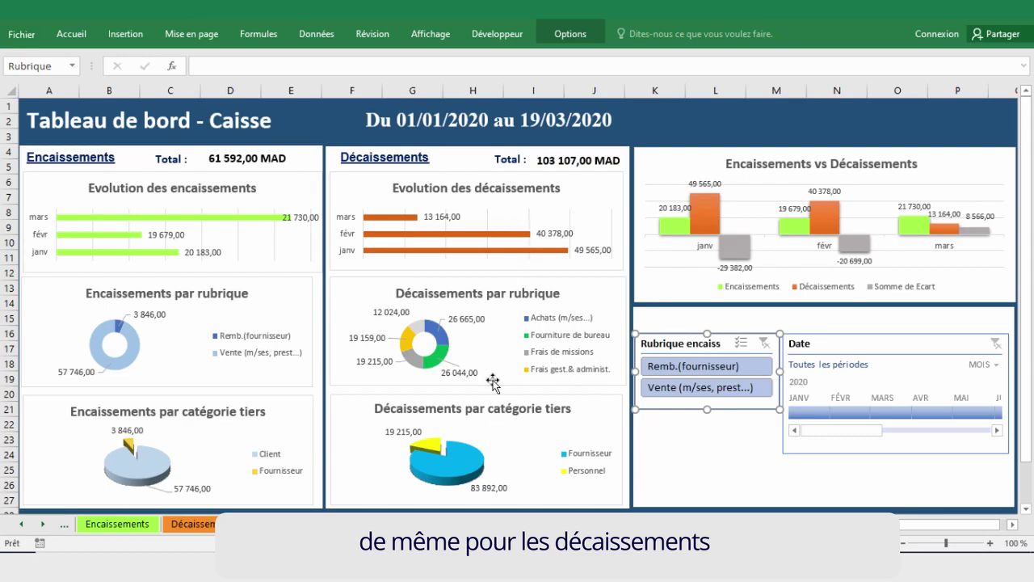
Step: Insert a Rubrique slicer for the Evolution des décaissements chart
click(484, 174)
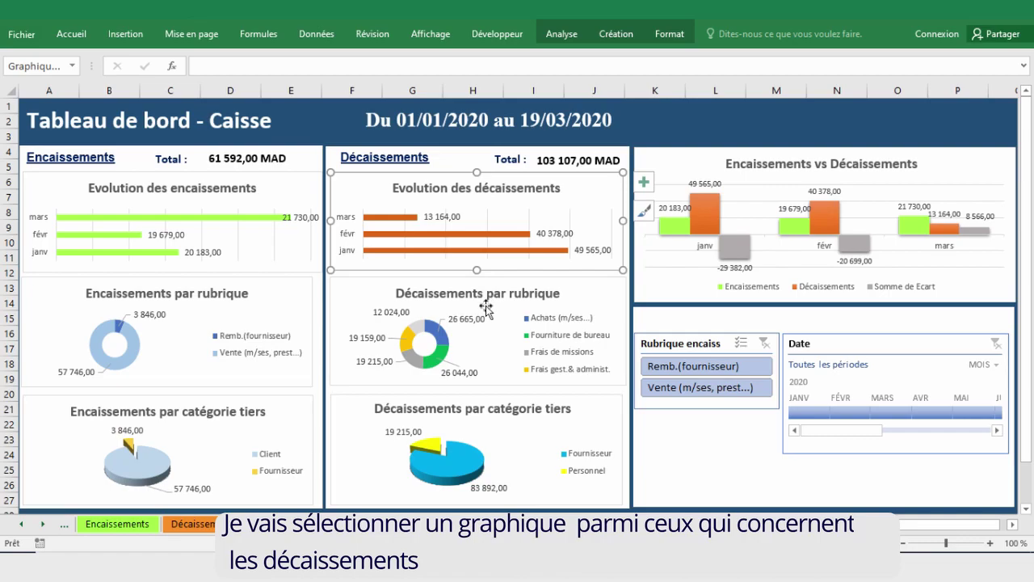
click(558, 34)
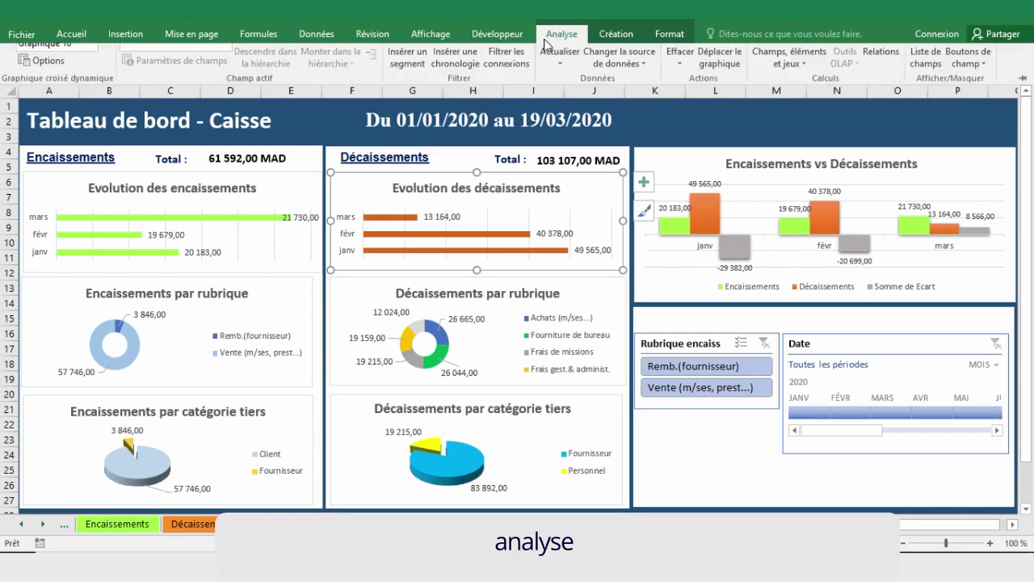
click(407, 72)
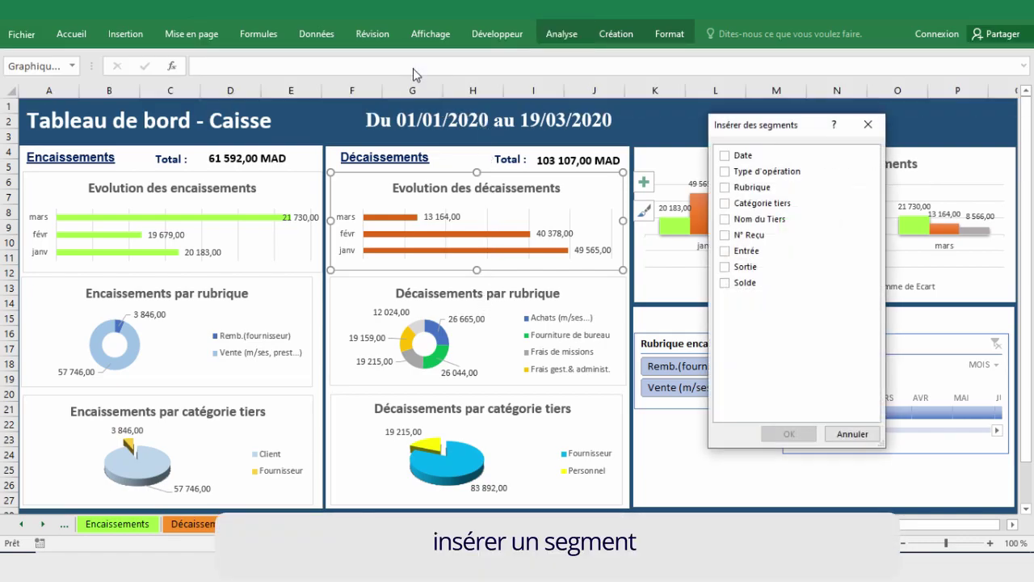
click(747, 187)
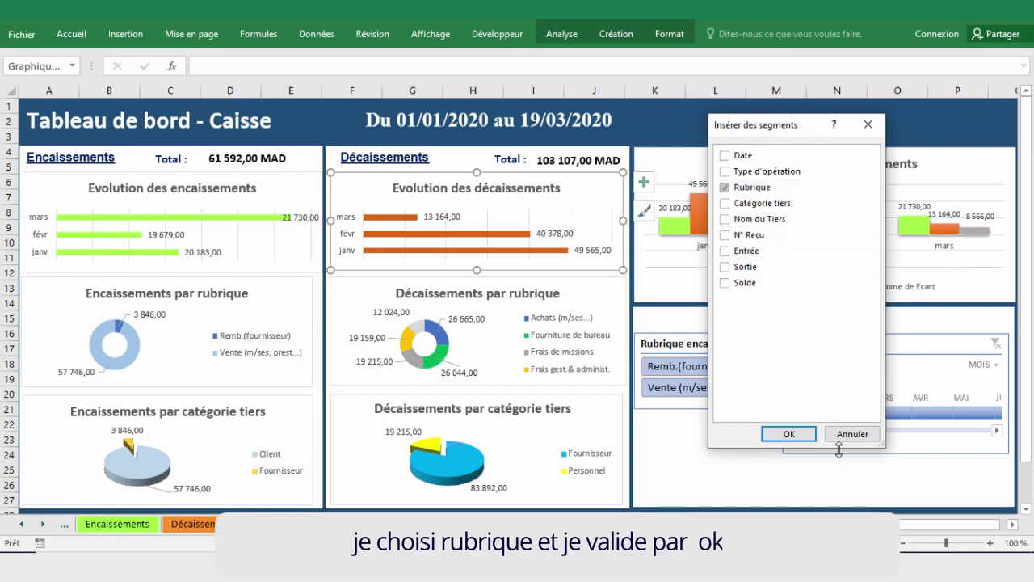
click(790, 433)
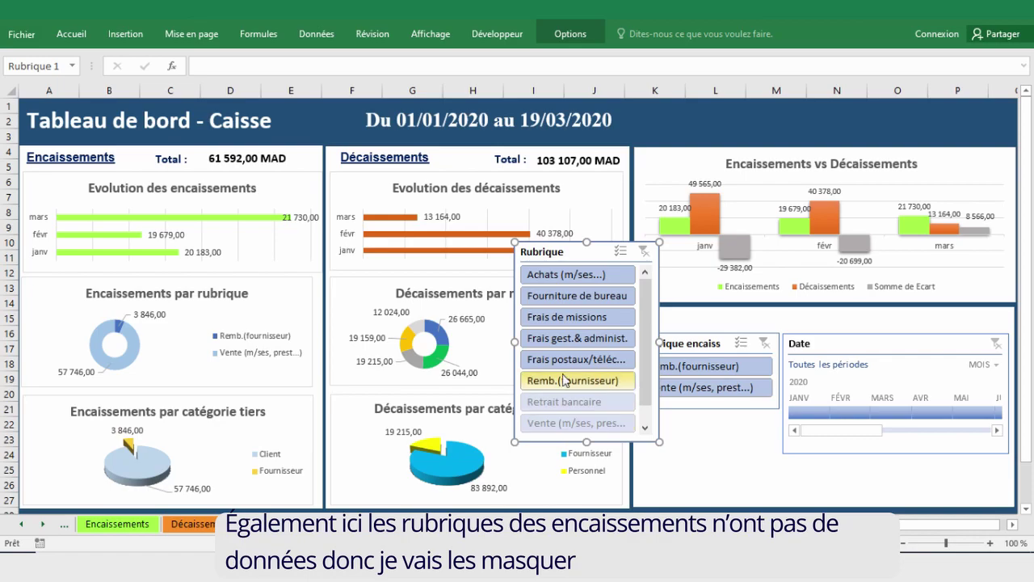
Step: Open the settings of the new décaissements Rubrique slicer
scroll(651, 378, down, 1)
scroll(651, 378, up, 1)
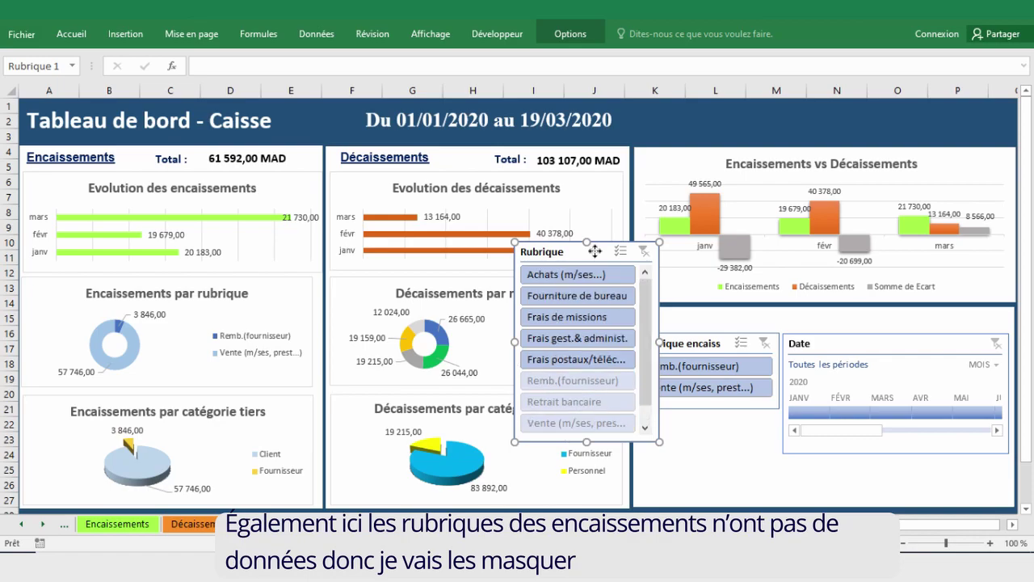
right_click(596, 222)
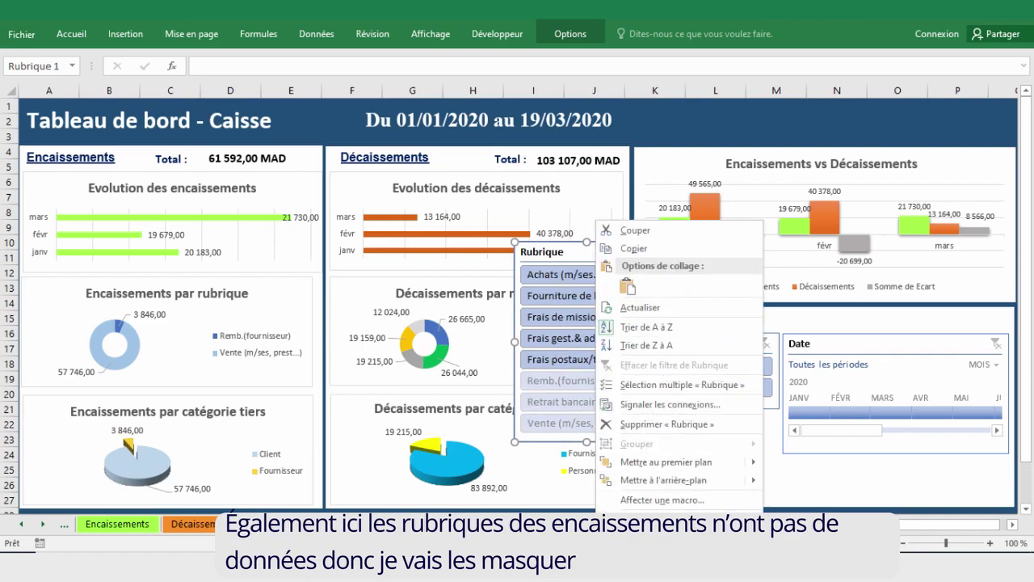
click(659, 537)
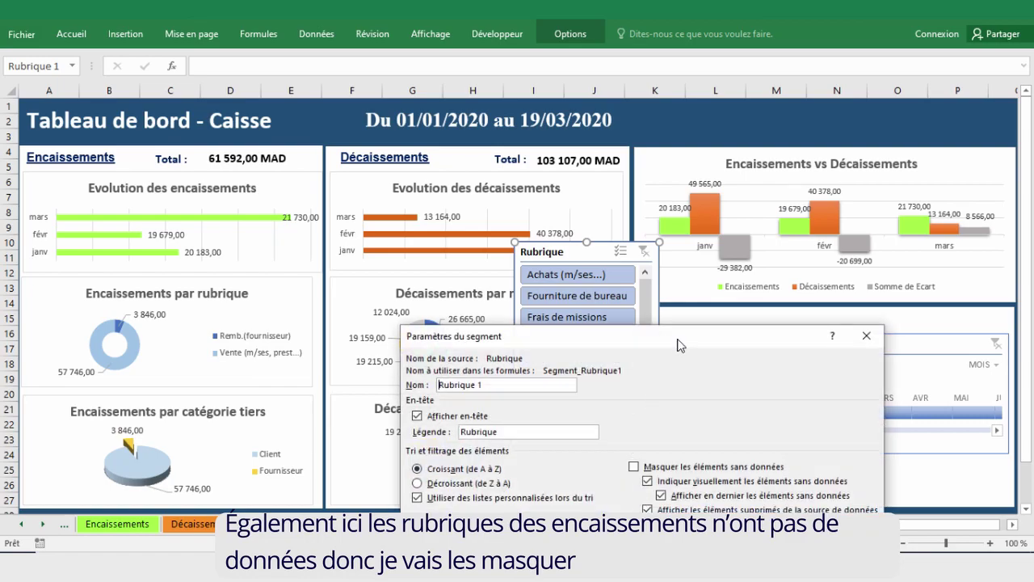
Step: Caption the second slicer 'Rubrique décaiss' and hide items without data
drag(679, 344, 702, 223)
click(658, 345)
text(décai)
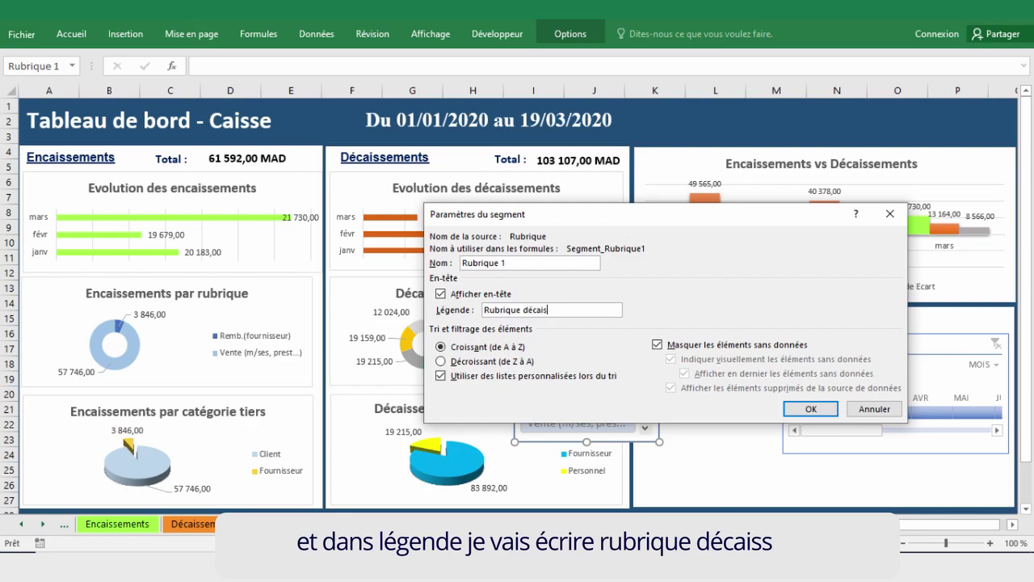
text(ss)
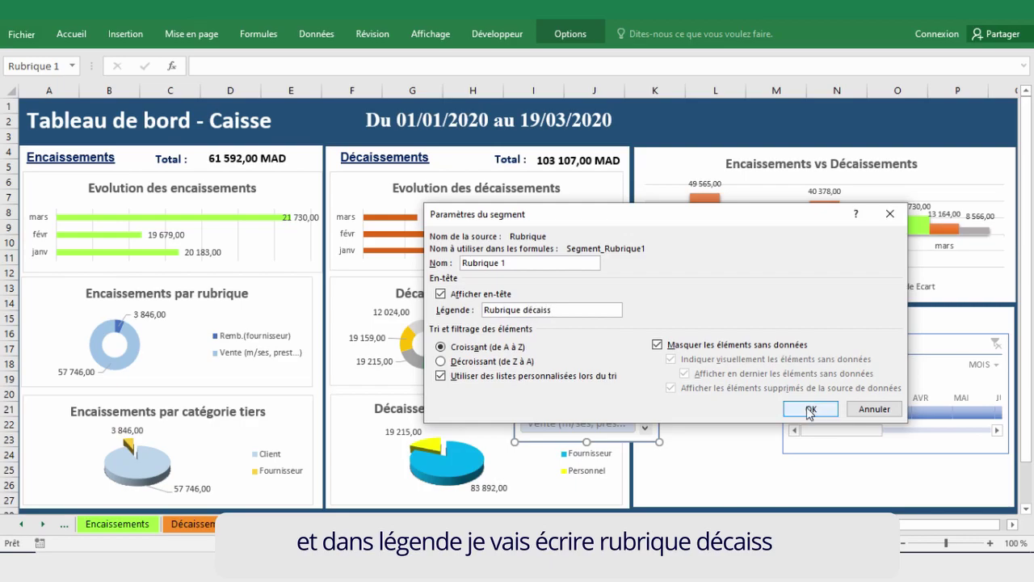
click(810, 409)
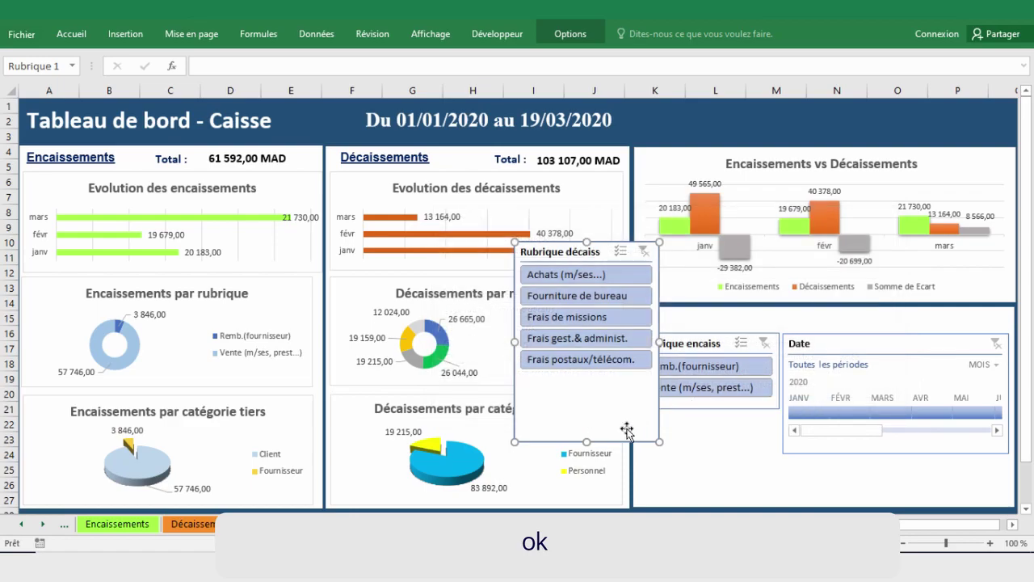
Step: Resize Rubrique décaiss and place it under Rubrique encaiss, aligning both with the Date timeline
drag(588, 436, 588, 353)
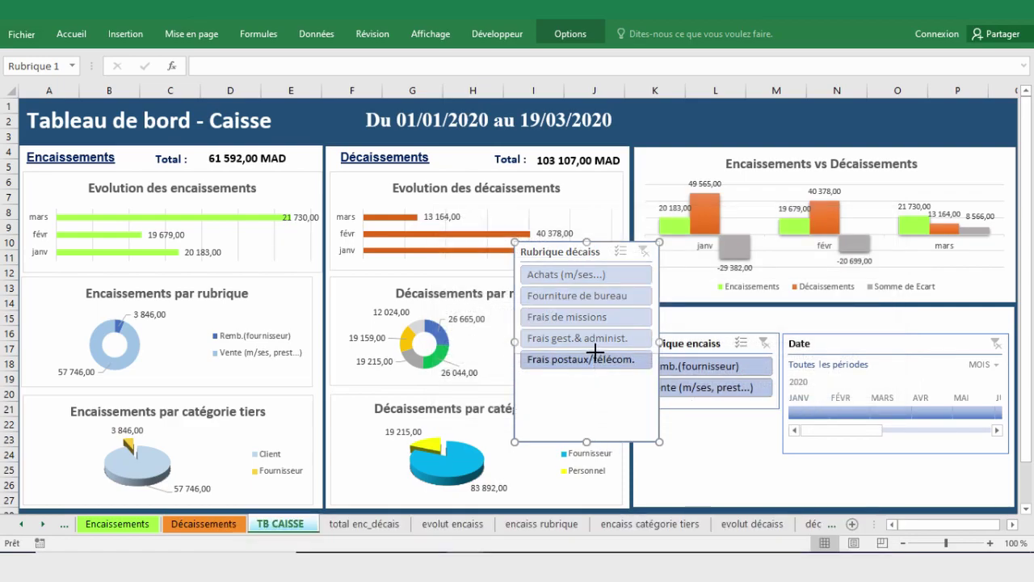
drag(610, 253, 739, 414)
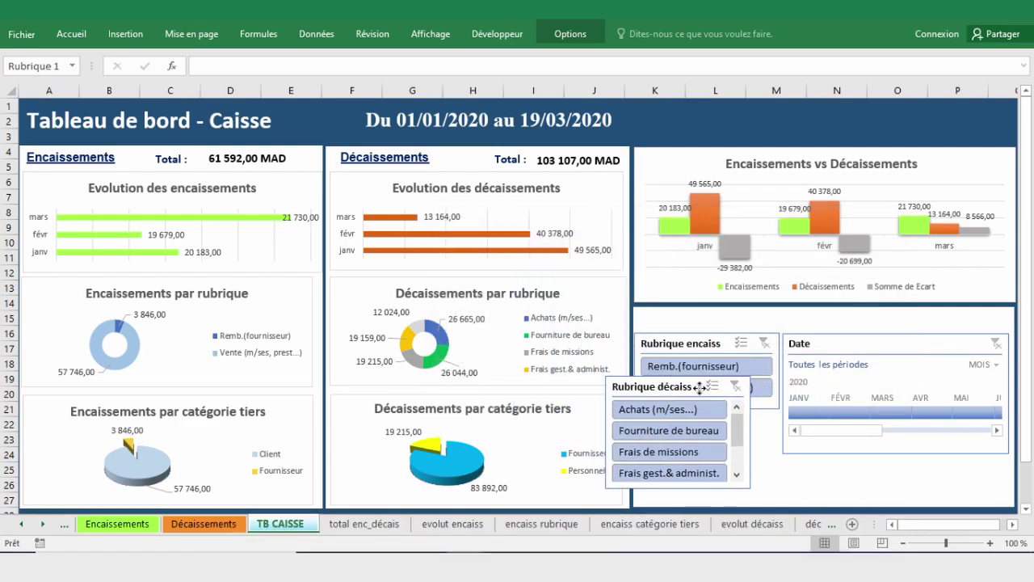
drag(727, 337, 726, 320)
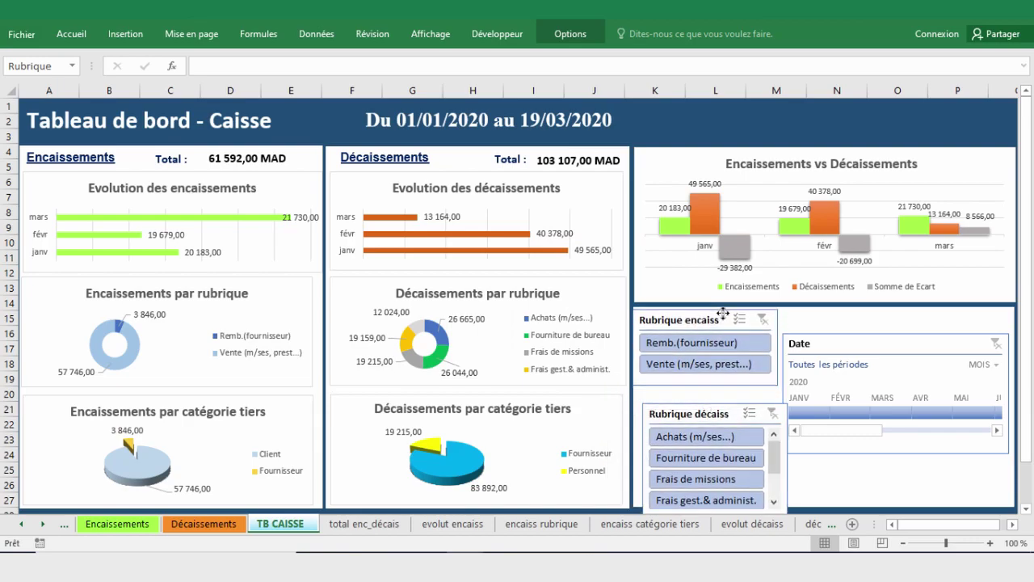
drag(726, 408, 720, 398)
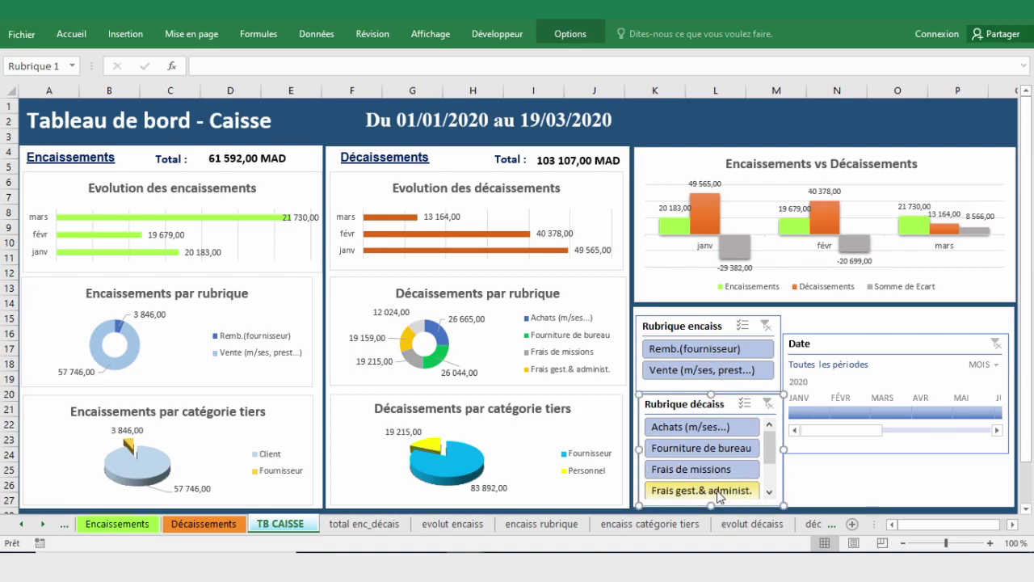
drag(710, 498, 710, 485)
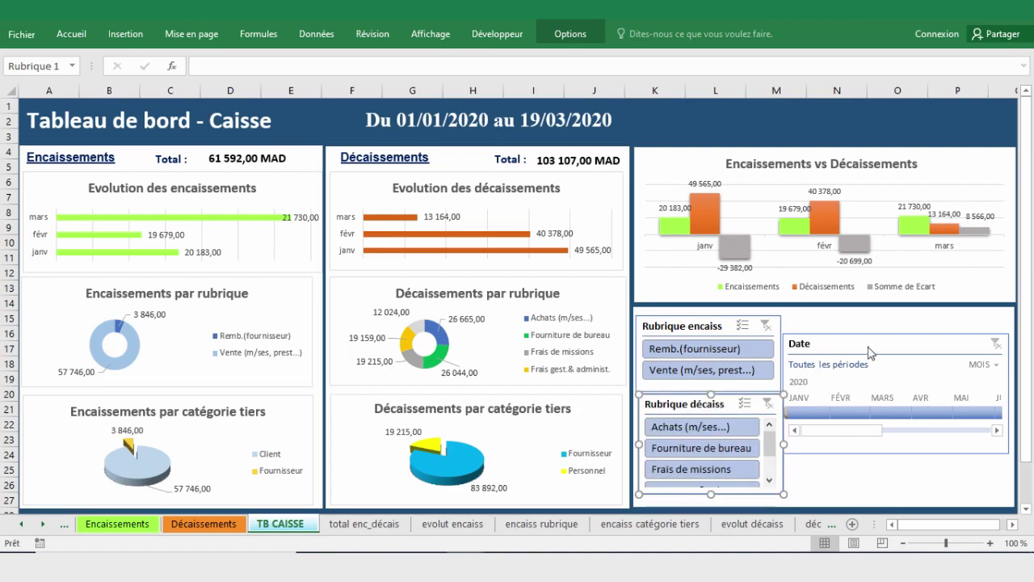
drag(869, 343, 874, 344)
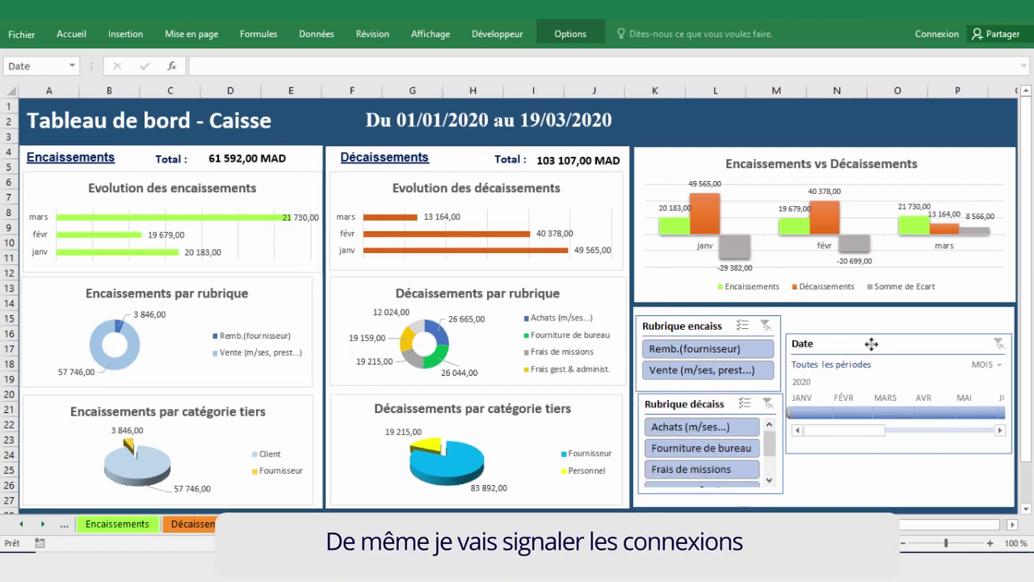
Step: Connect Rubrique décaiss to the décaissements par rubrique and par categ tiers pivots
click(692, 406)
right_click(692, 408)
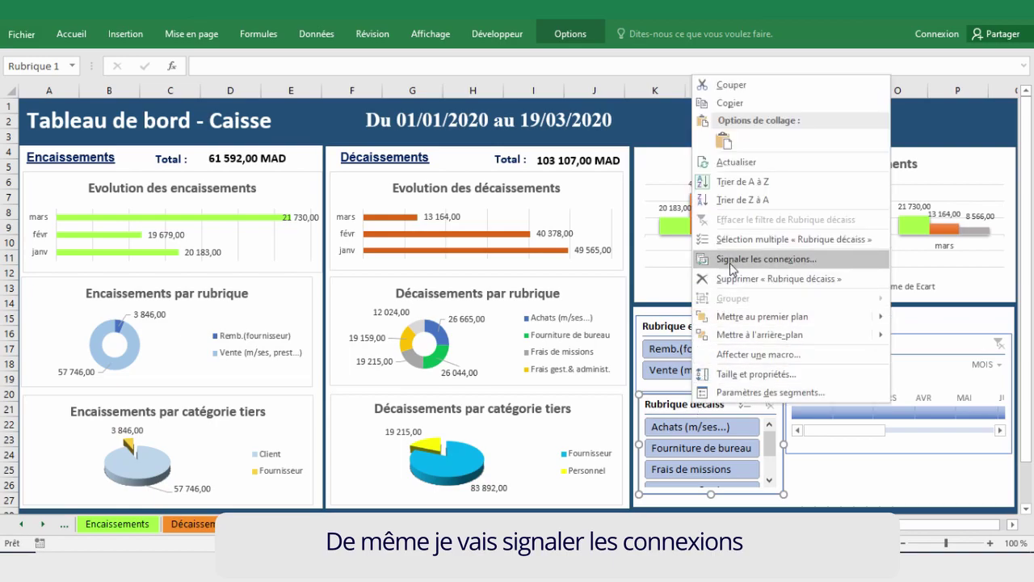
click(736, 260)
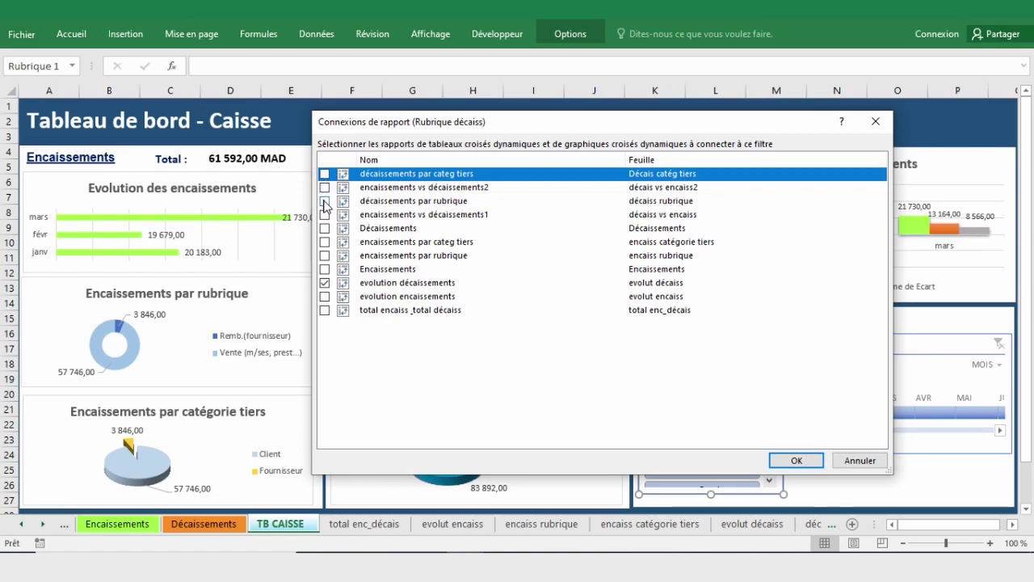
click(324, 201)
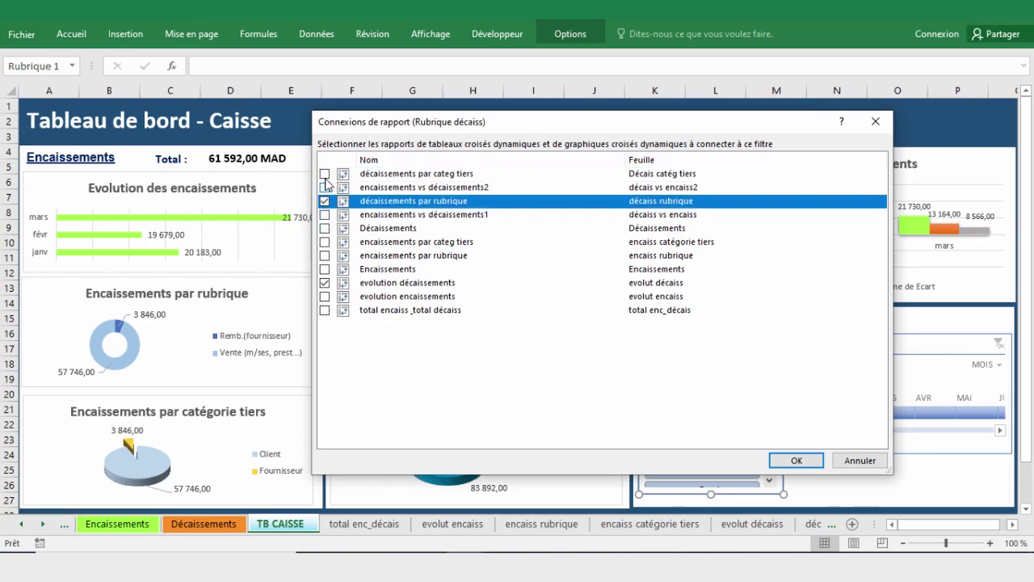
click(323, 173)
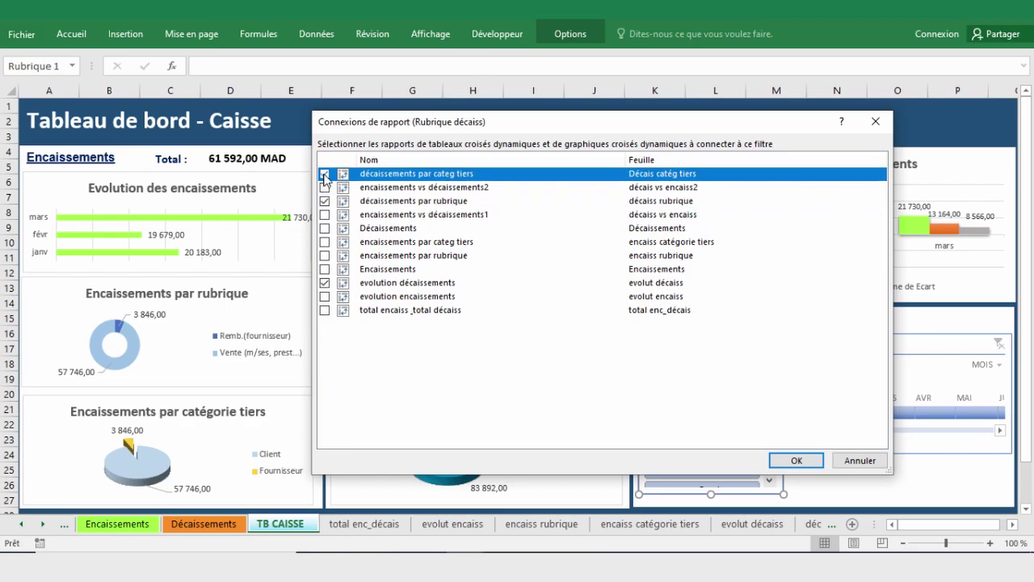
click(795, 460)
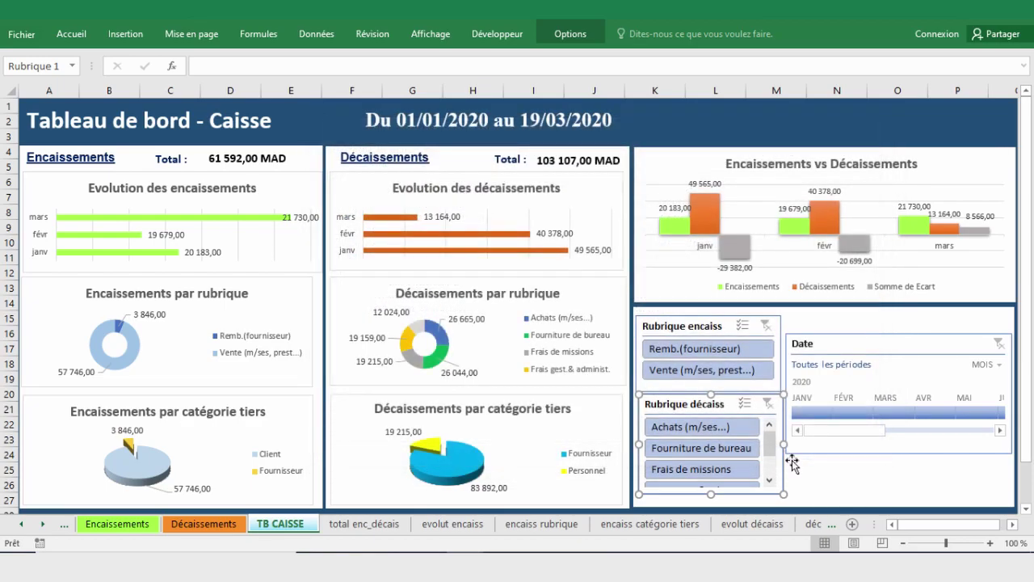
Step: Test the slicer with Achats, Fourniture de bureau and Frais de missions, then clear its filter
click(690, 426)
click(699, 448)
click(692, 469)
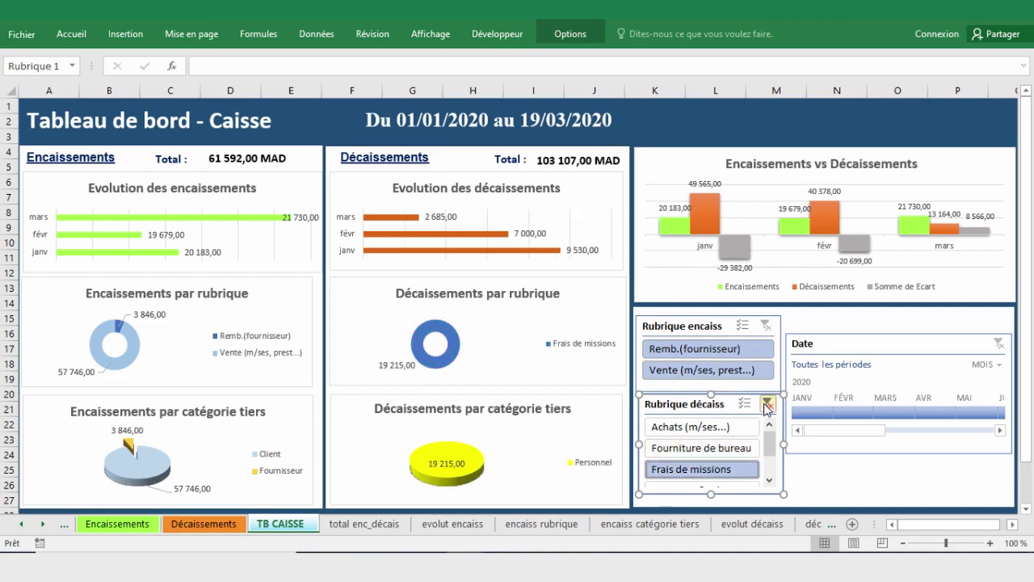
click(765, 404)
key(Escape)
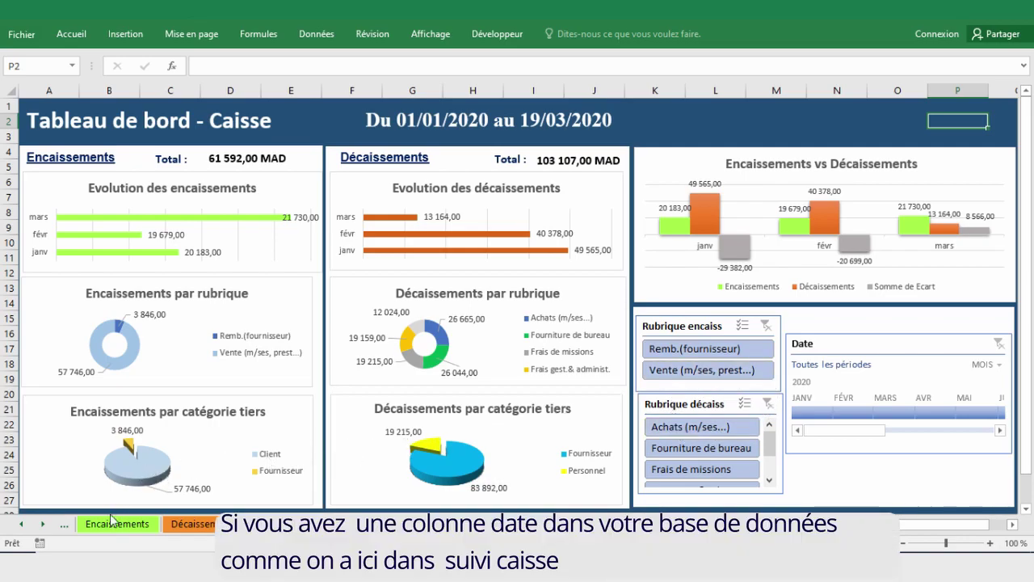
Step: Go to the Suivi caisse sheet
click(26, 526)
click(27, 526)
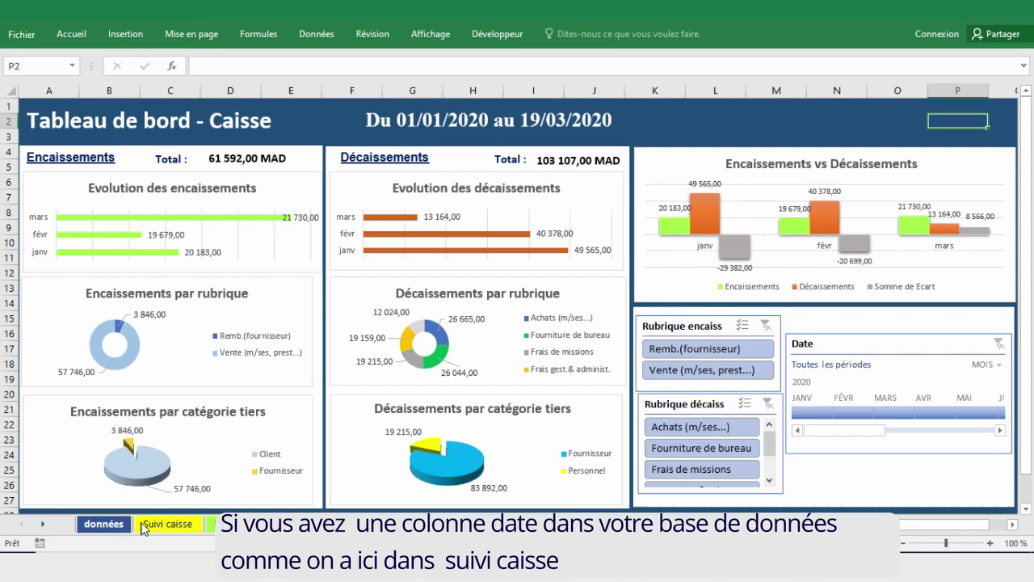
click(188, 526)
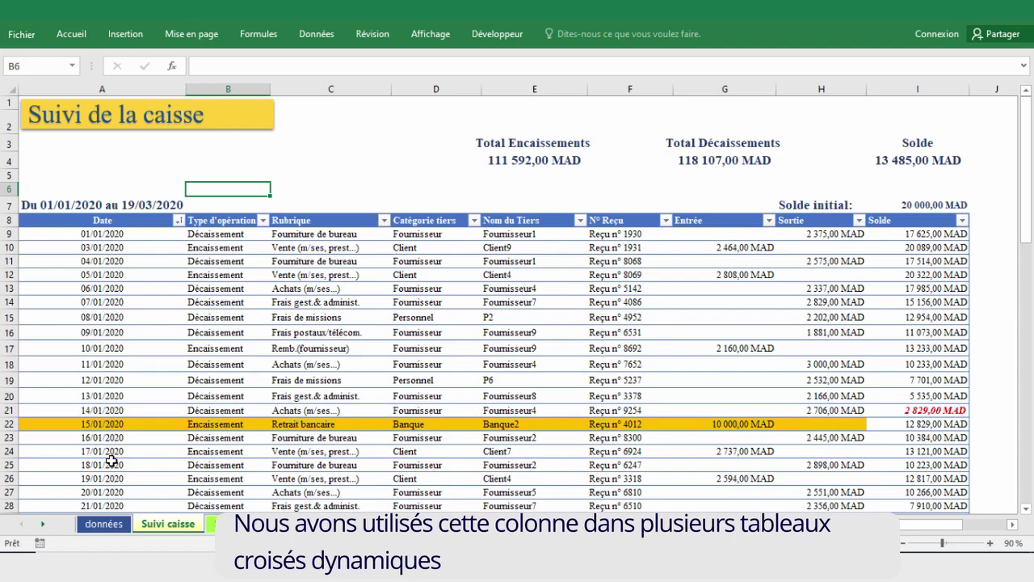
Step: Step through the pivot sheets with Ctrl+PgDn/PgUp and stop on the Encaissements pivot report
key(ctrl+Page_Down)
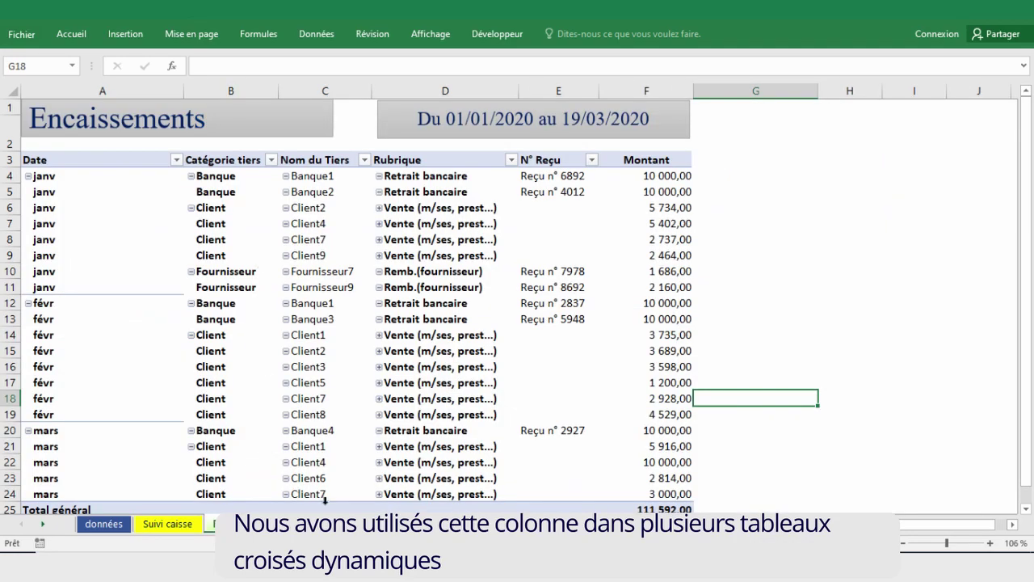
key(ctrl+Page_Down)
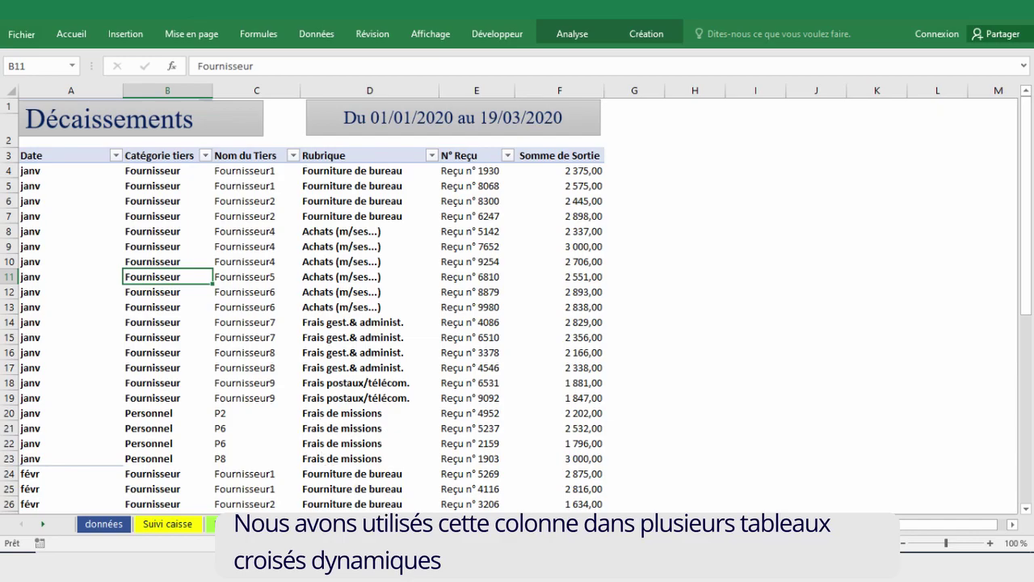
key(ctrl+Page_Up)
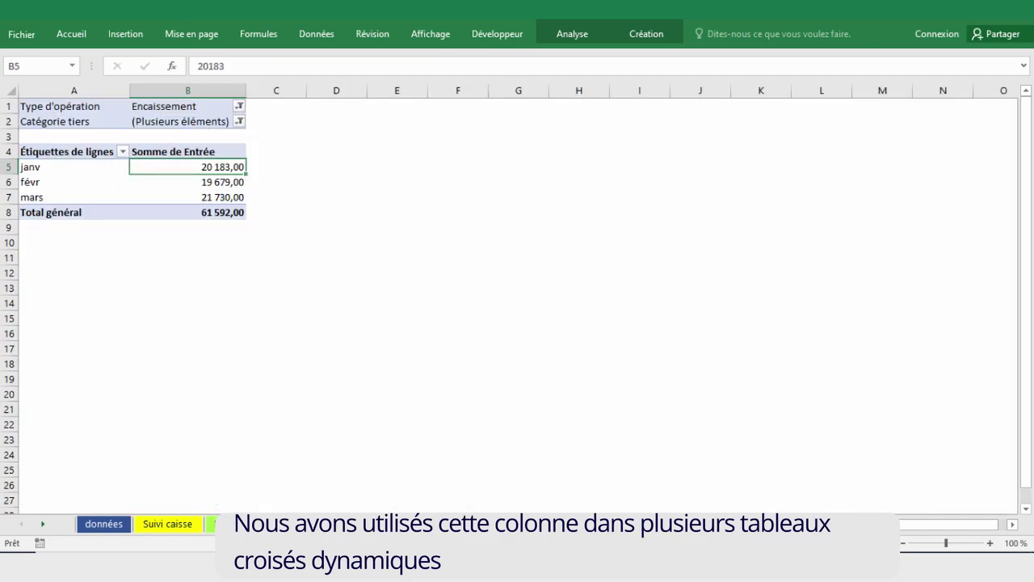
key(ctrl+Page_Down)
key(ctrl+Page_Up)
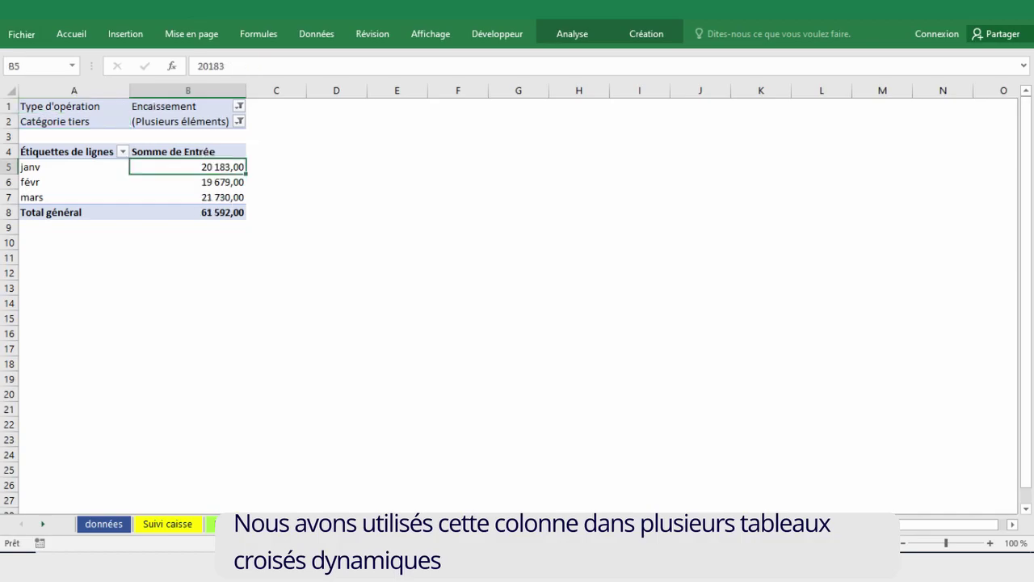
key(ctrl+Page_Up)
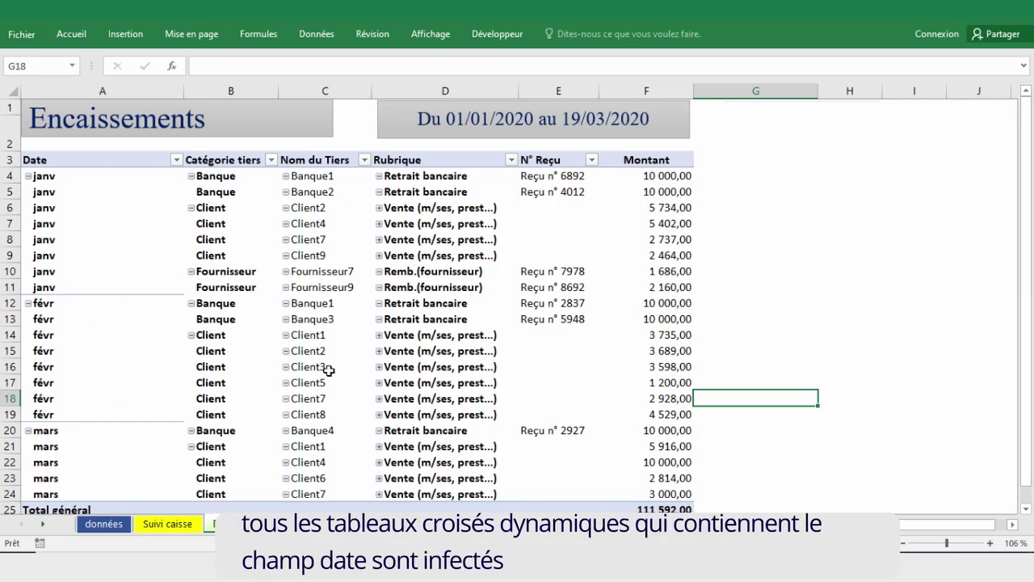
Step: Group the Encaissements pivot's Date field by days instead of months, then view the TB CAISSE dashboard
click(134, 174)
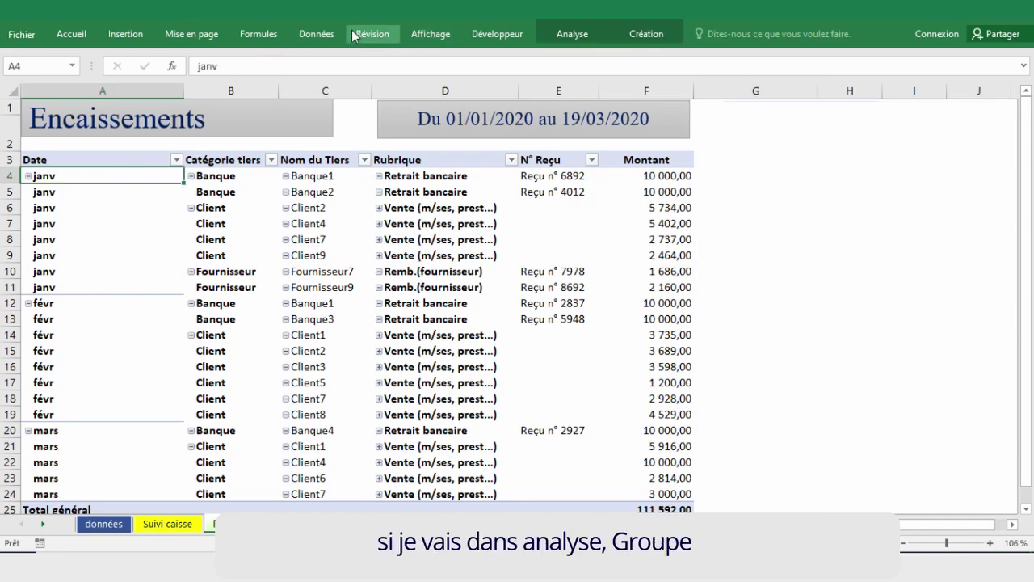
click(372, 78)
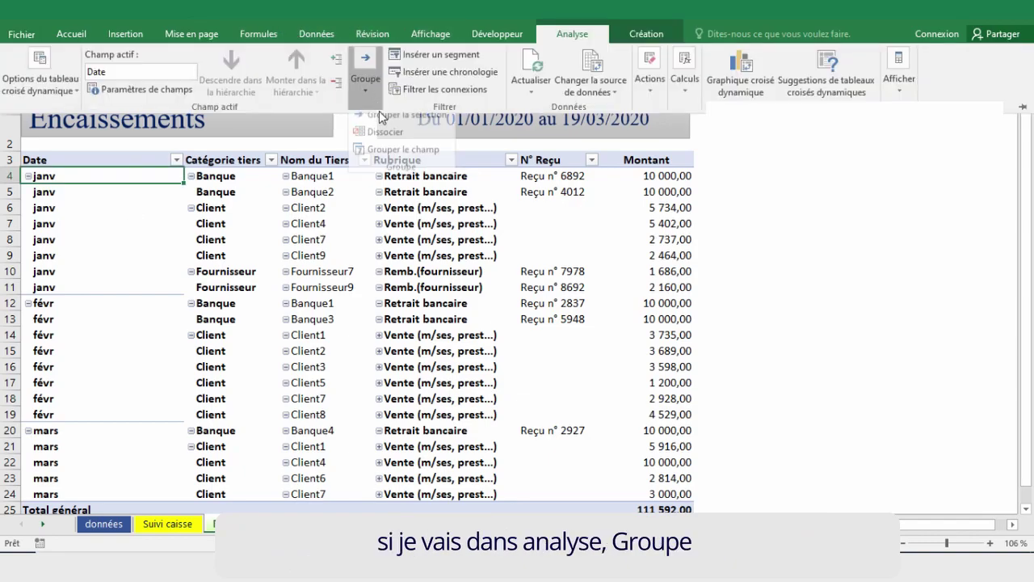
click(404, 158)
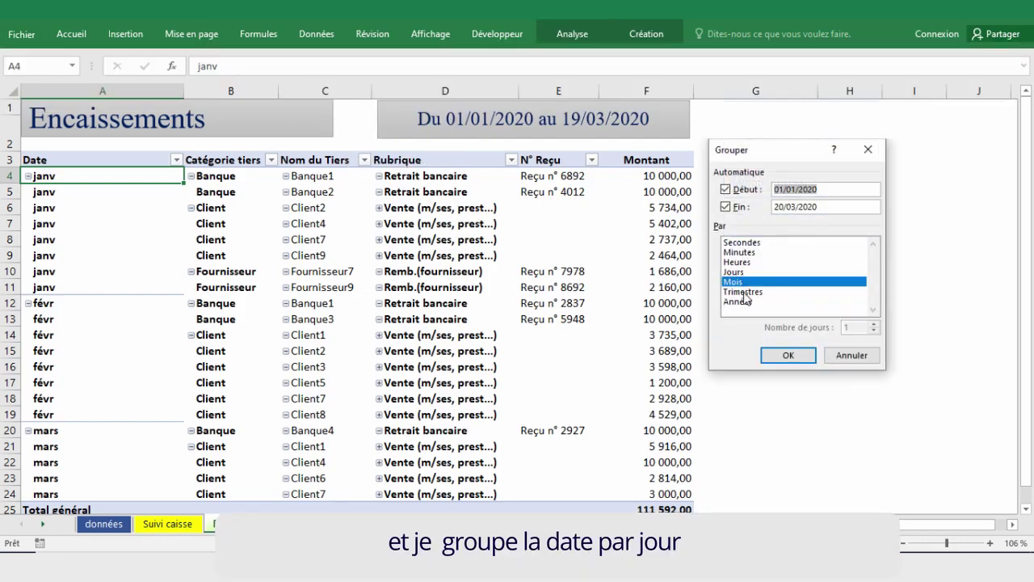
click(741, 283)
click(738, 273)
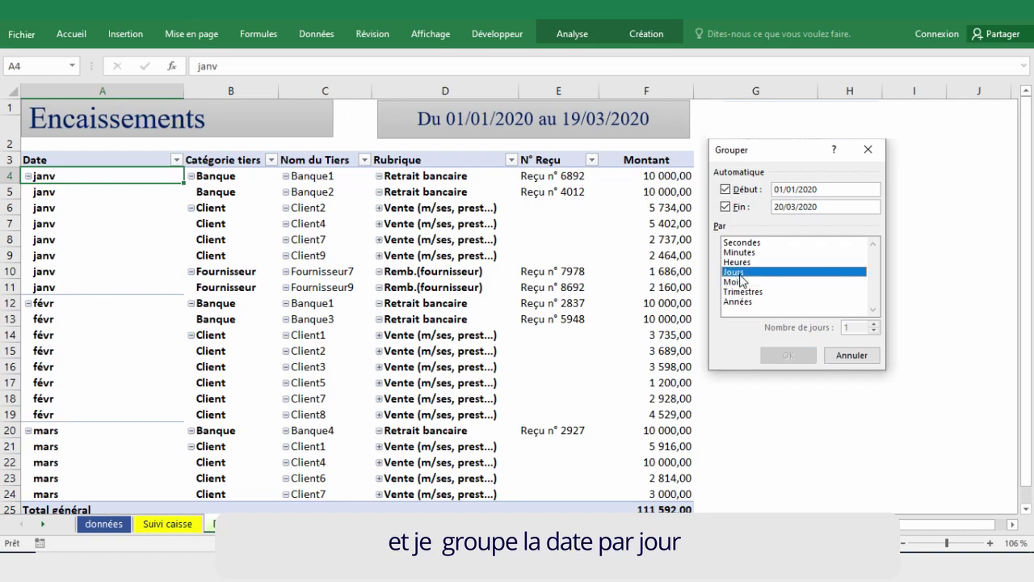
click(788, 361)
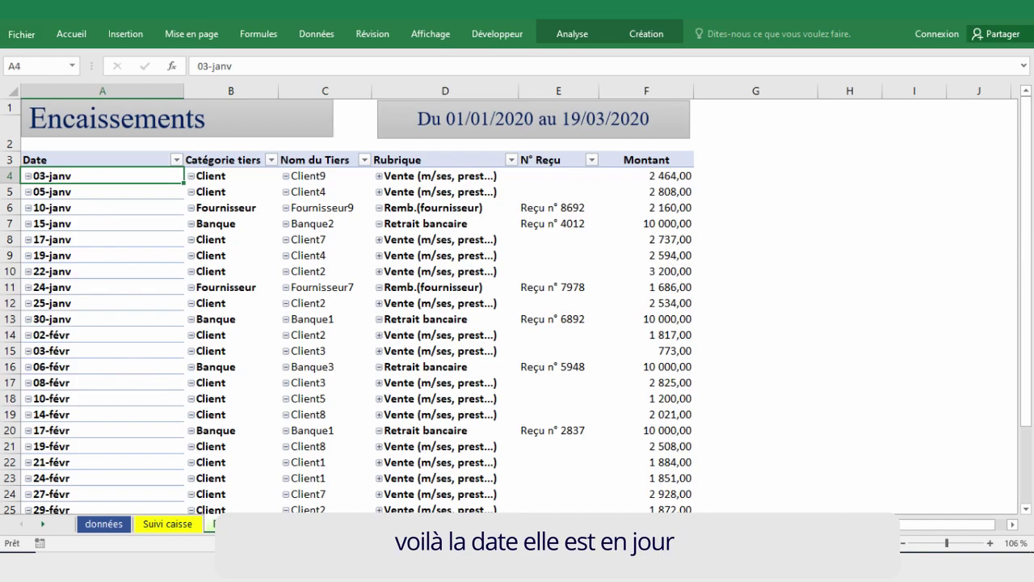
click(417, 525)
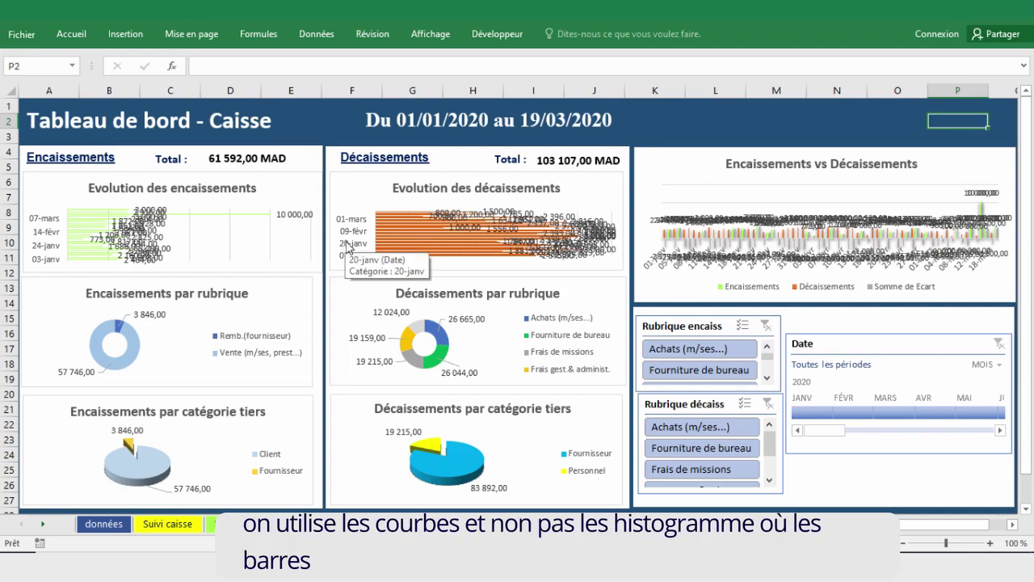
Step: Undo the day grouping to restore monthly dates and return to the Encaissements sheet
key(ctrl+z)
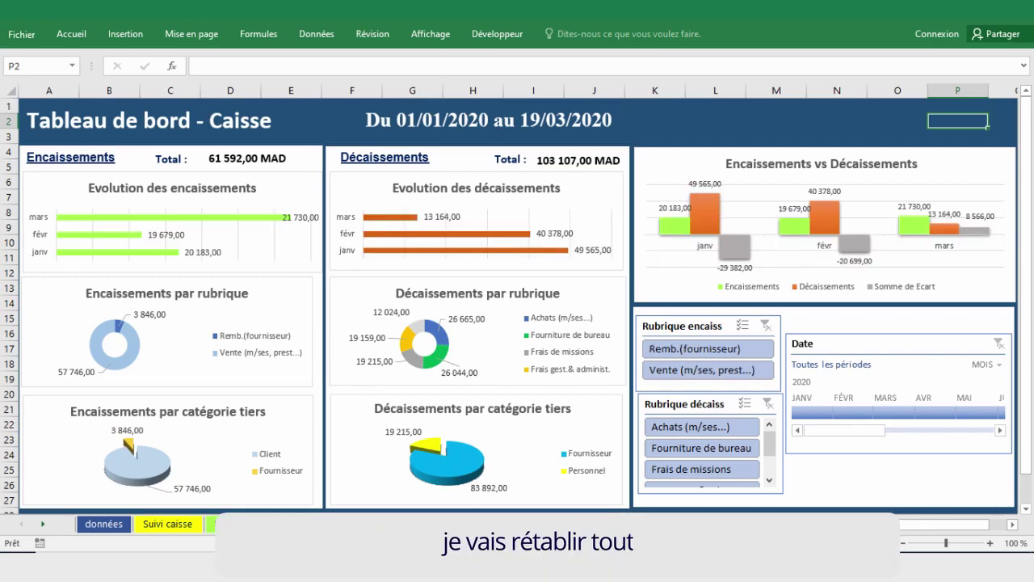
click(213, 523)
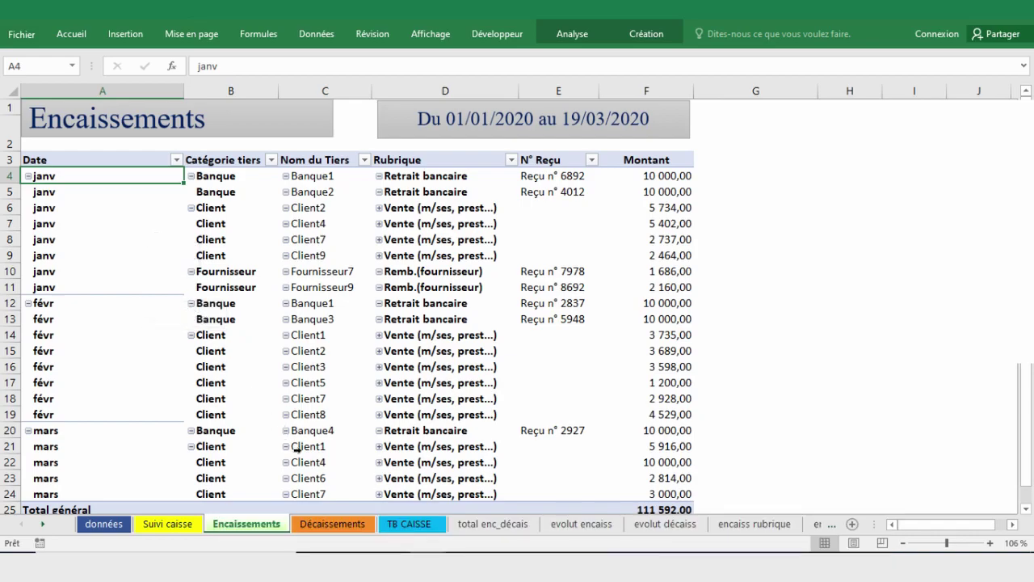
Step: On Suivi caisse, insert an empty column B before Type d'opération, then select the widened title shape
click(168, 525)
click(218, 88)
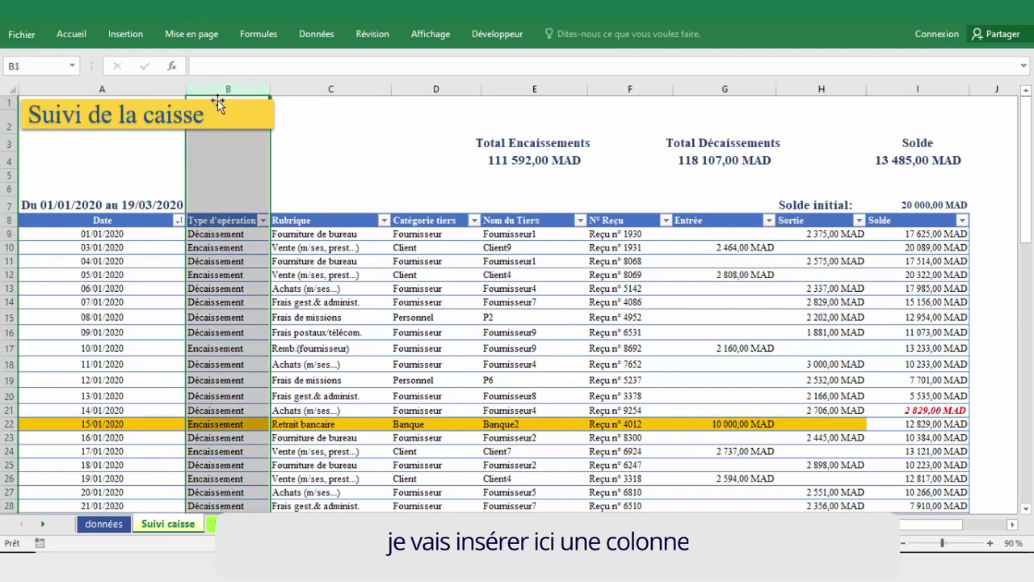
right_click(221, 90)
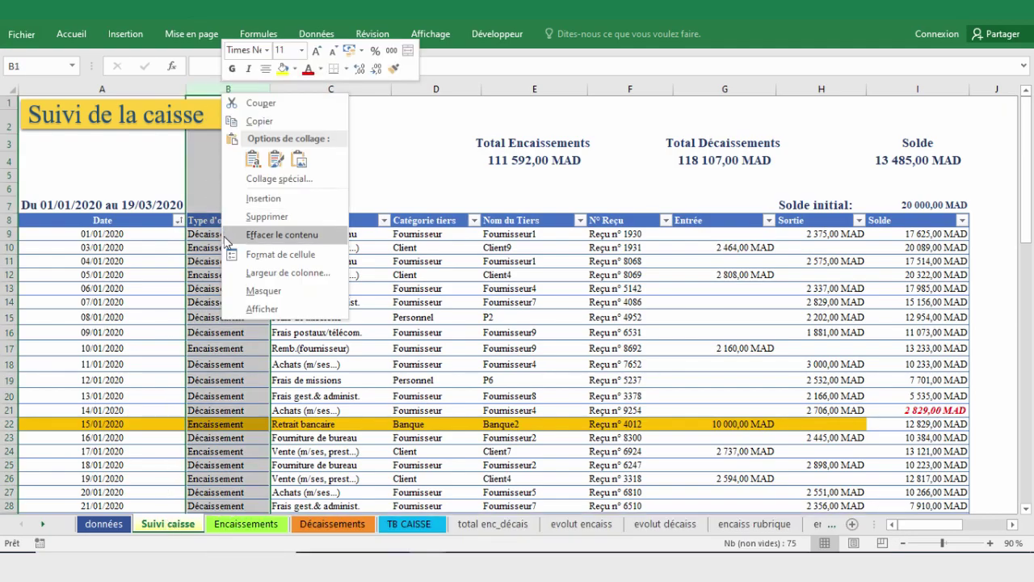
click(262, 198)
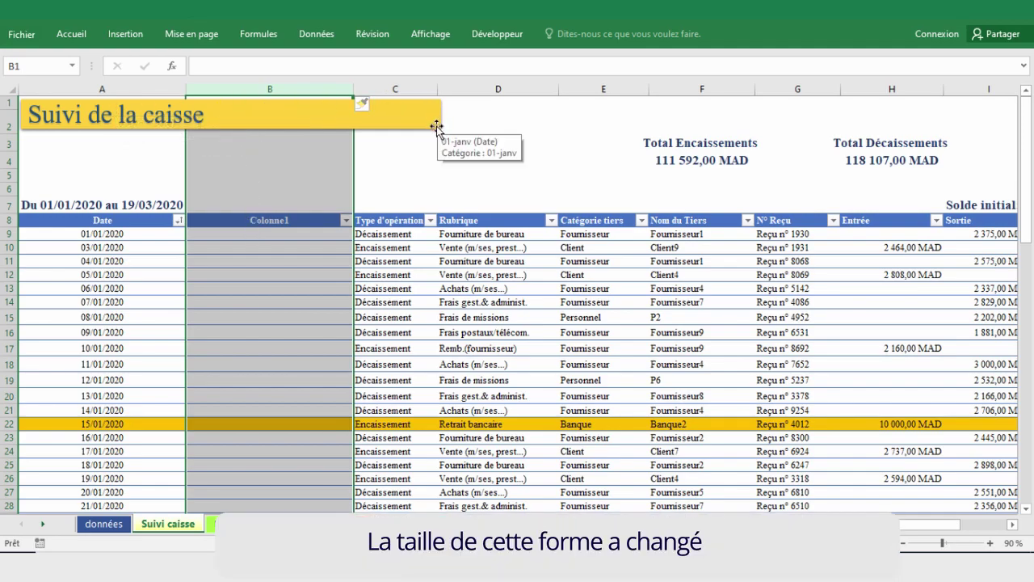
click(268, 117)
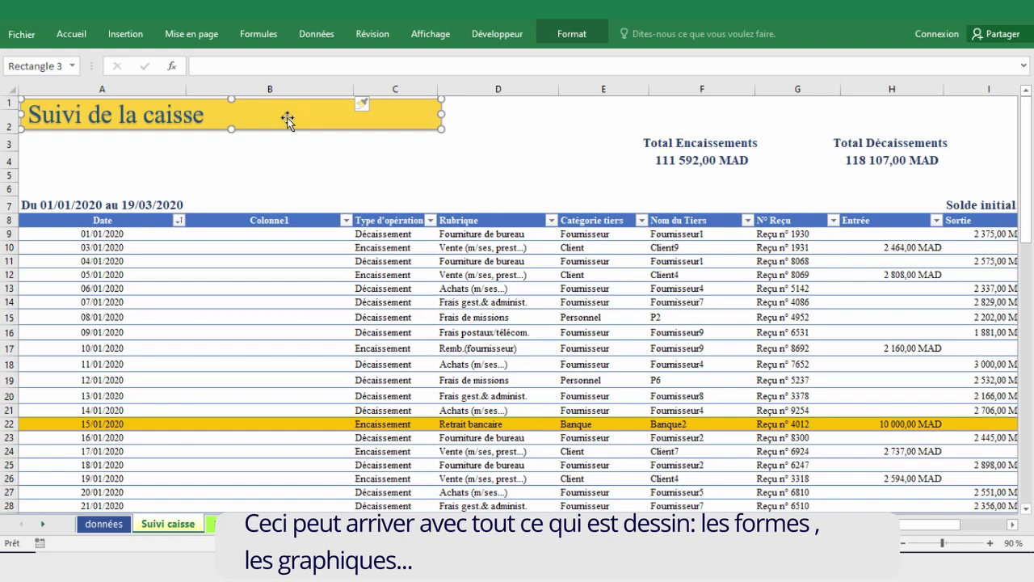
Step: Set the Suivi de la caisse title shape to not move or resize with cells
right_click(286, 118)
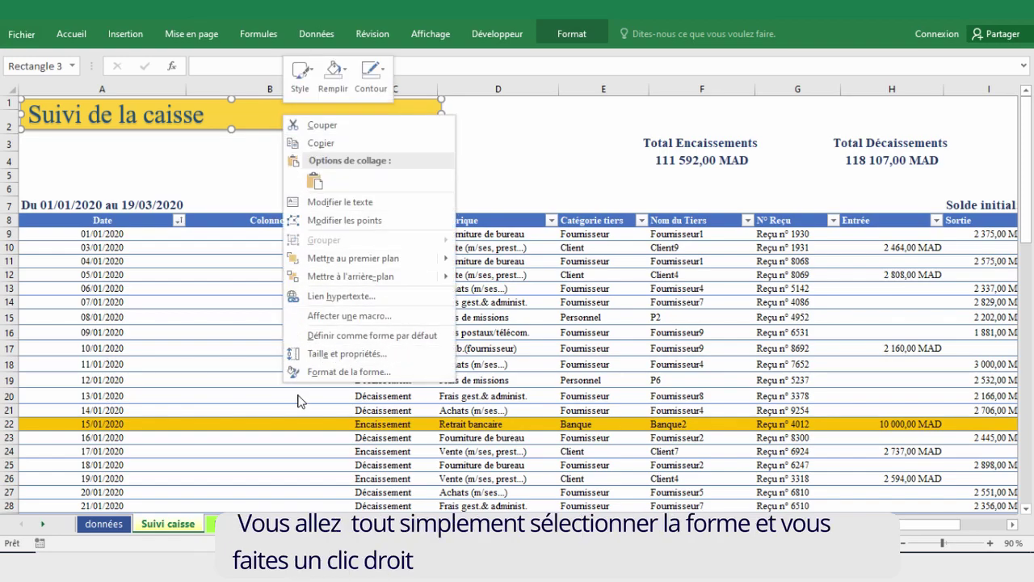
click(327, 373)
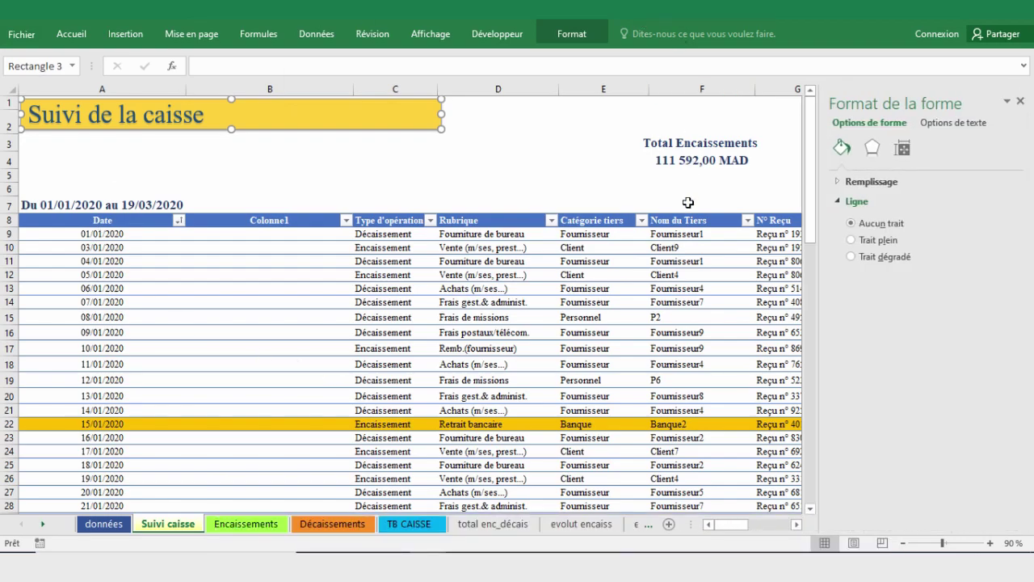
click(872, 151)
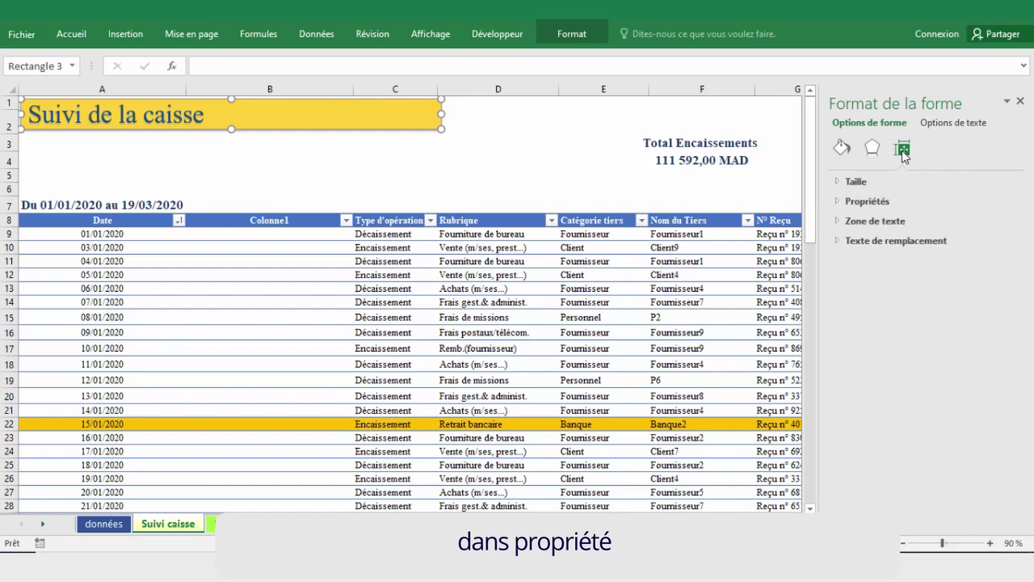
click(861, 203)
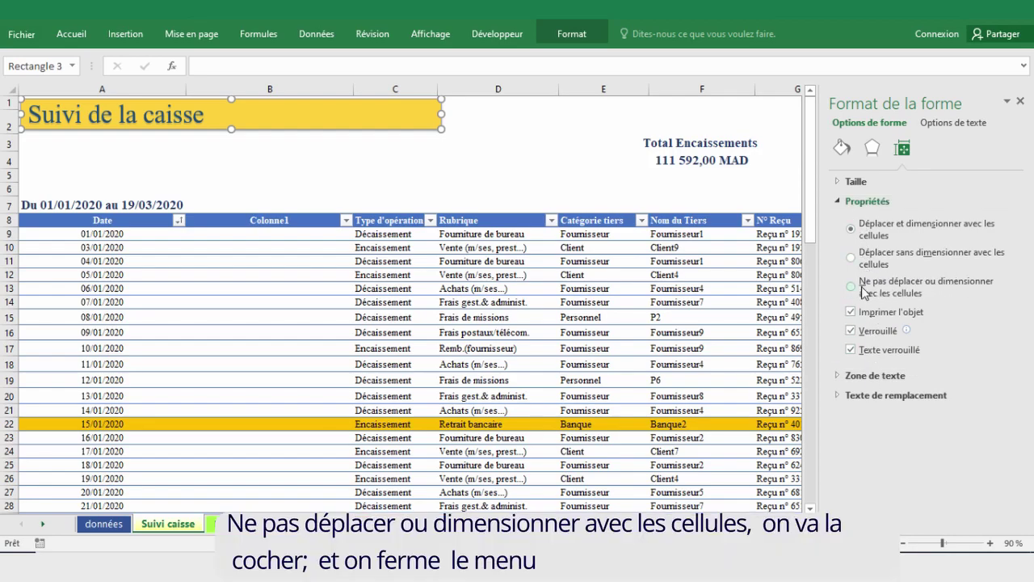
click(1021, 103)
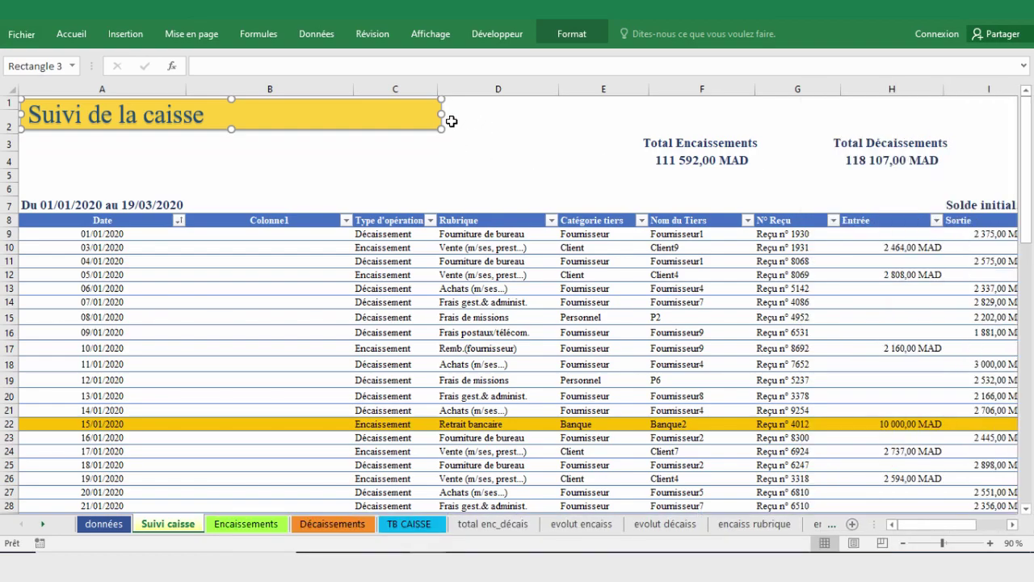
Step: Remove the added column, reinsert an empty column at B, and confirm the title keeps its size
drag(443, 114, 293, 110)
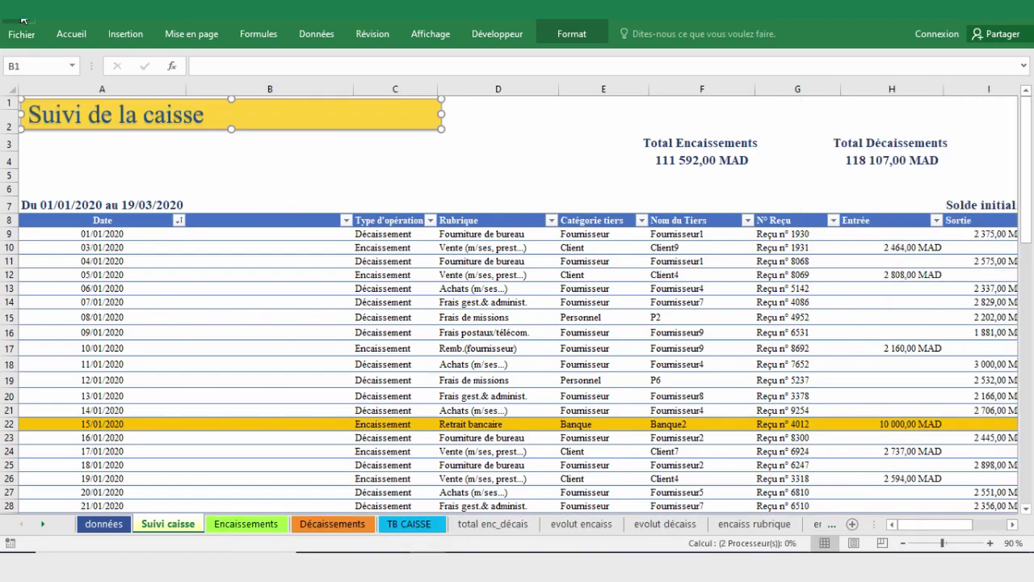
click(233, 88)
right_click(235, 92)
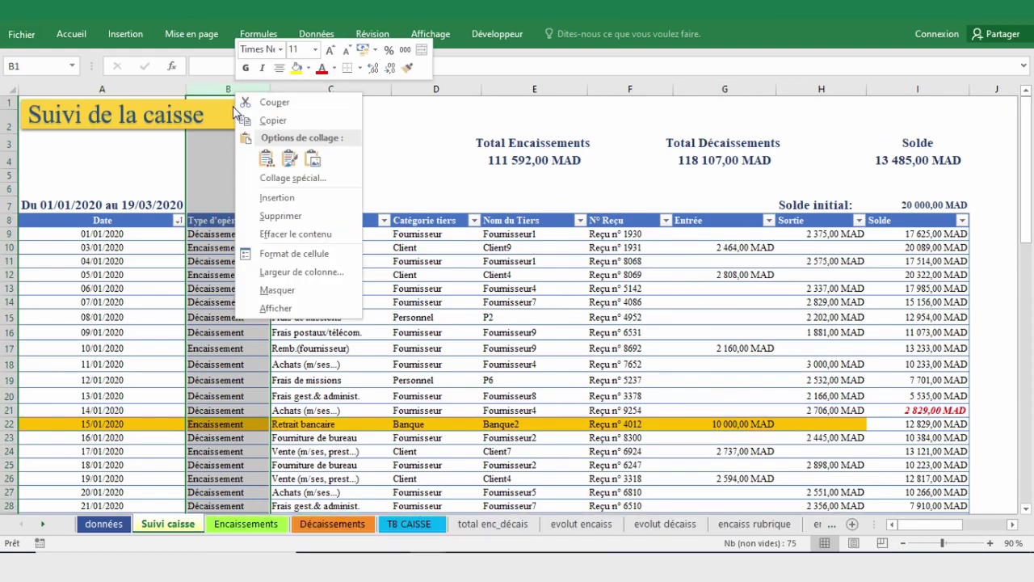
click(262, 197)
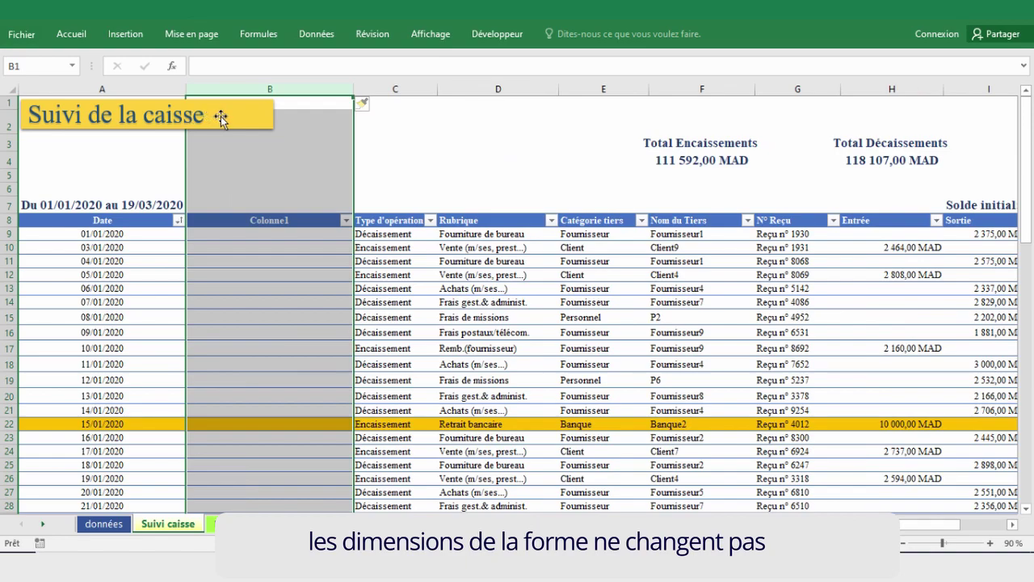
click(242, 189)
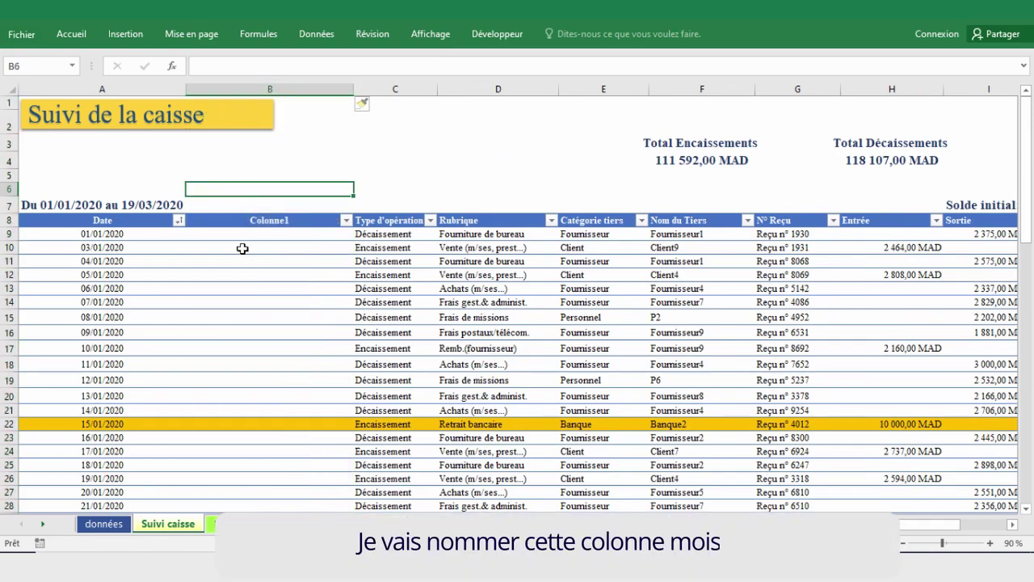
Step: Rename the Colonne1 header in B8 to Mois
click(242, 220)
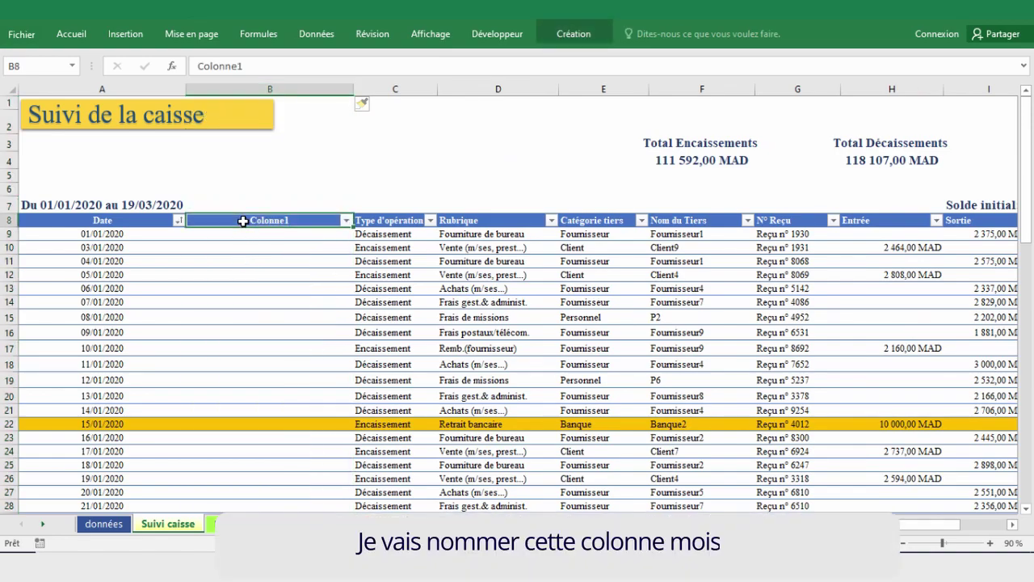
text(Mois)
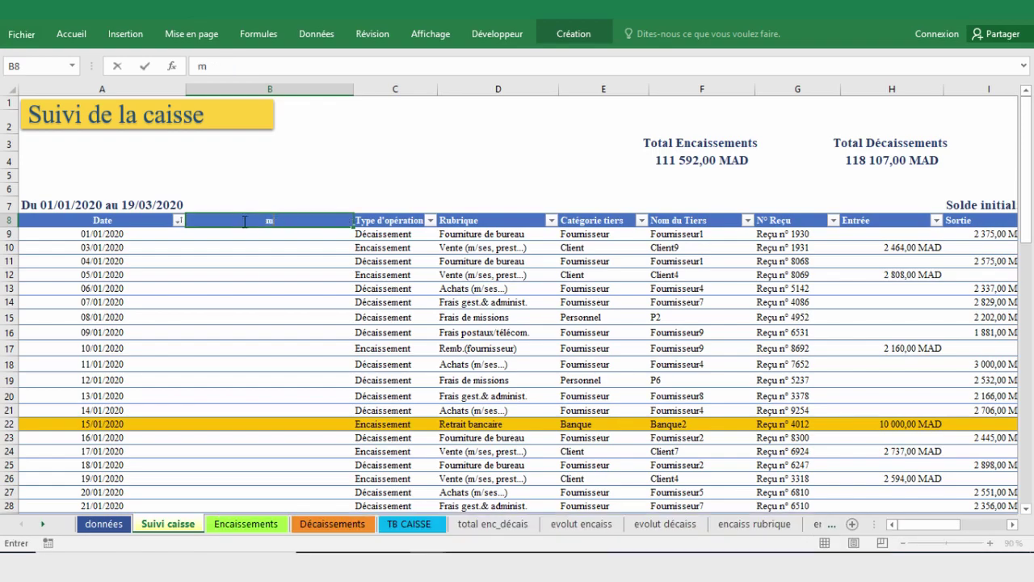
click(289, 238)
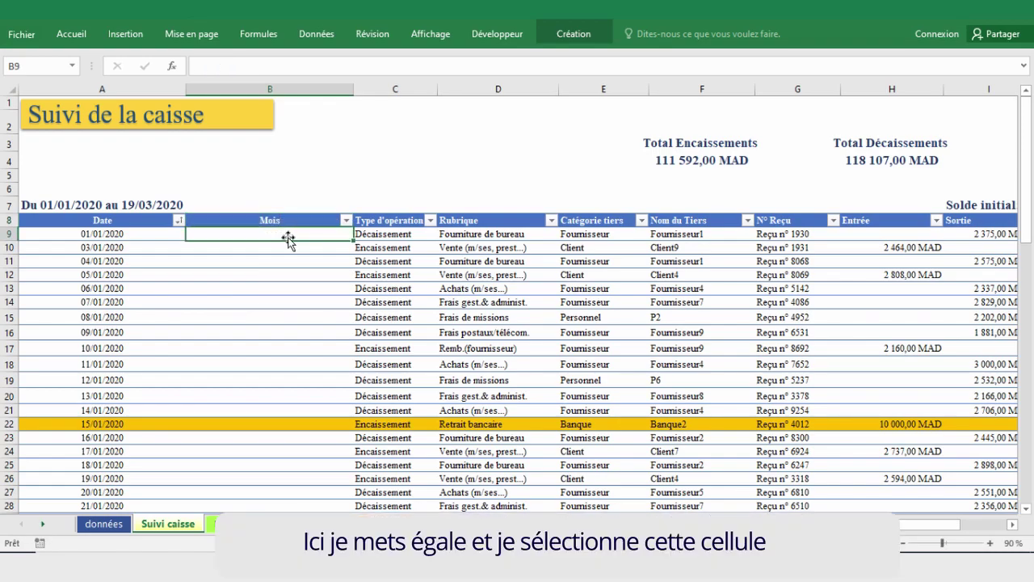
text(=)
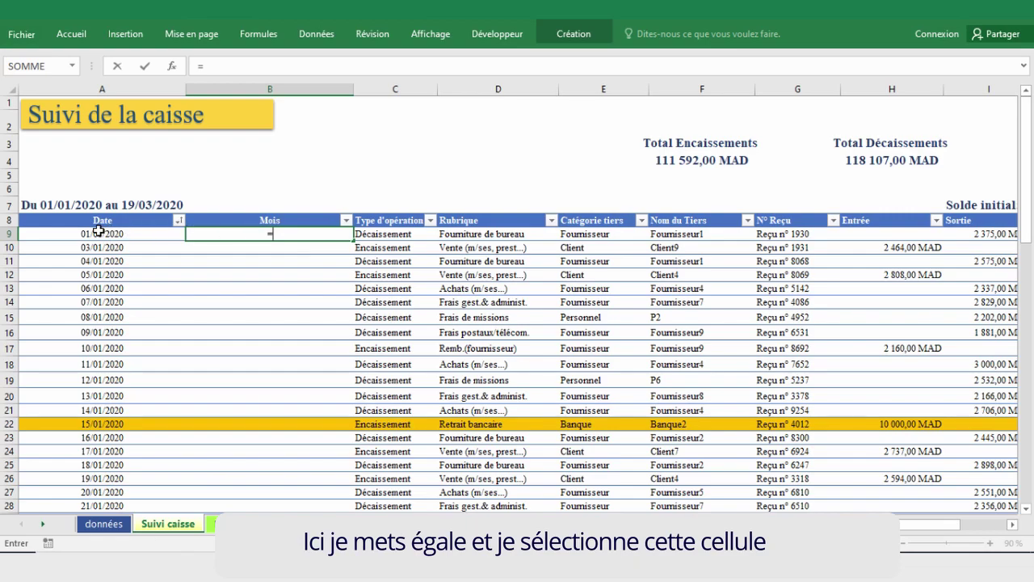
click(99, 231)
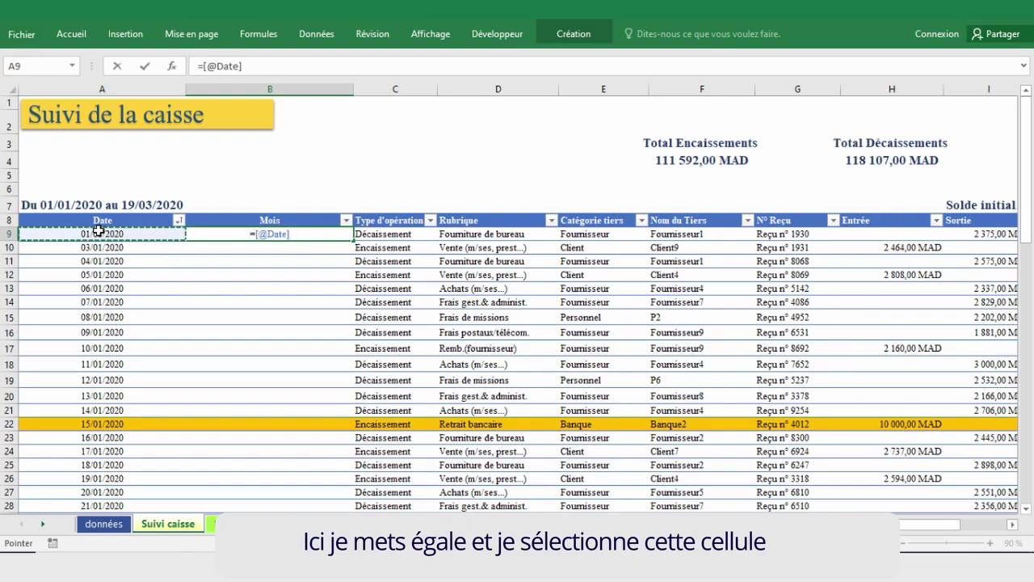
key(Return)
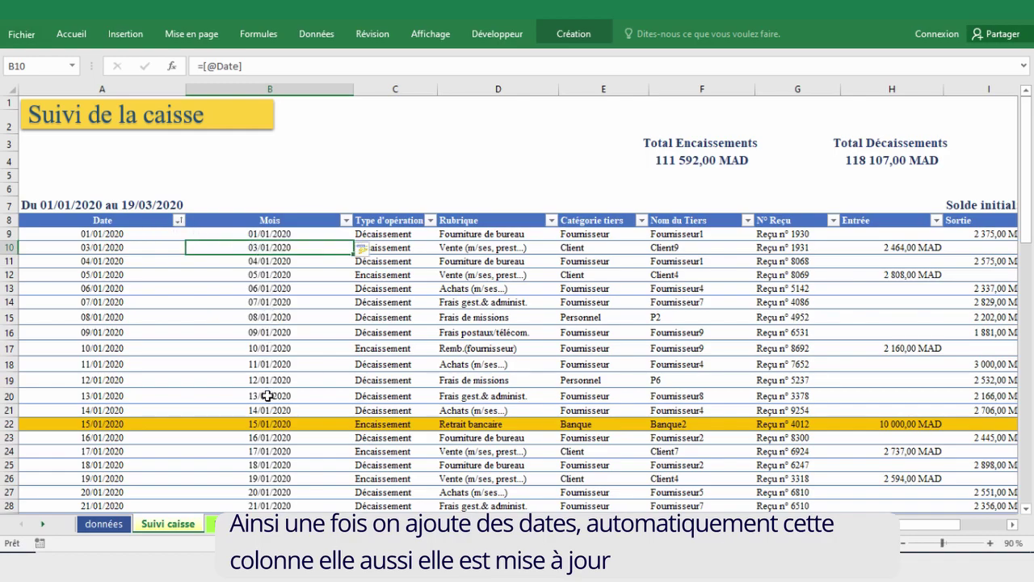
scroll(267, 395, down, 3)
scroll(267, 395, down, 8)
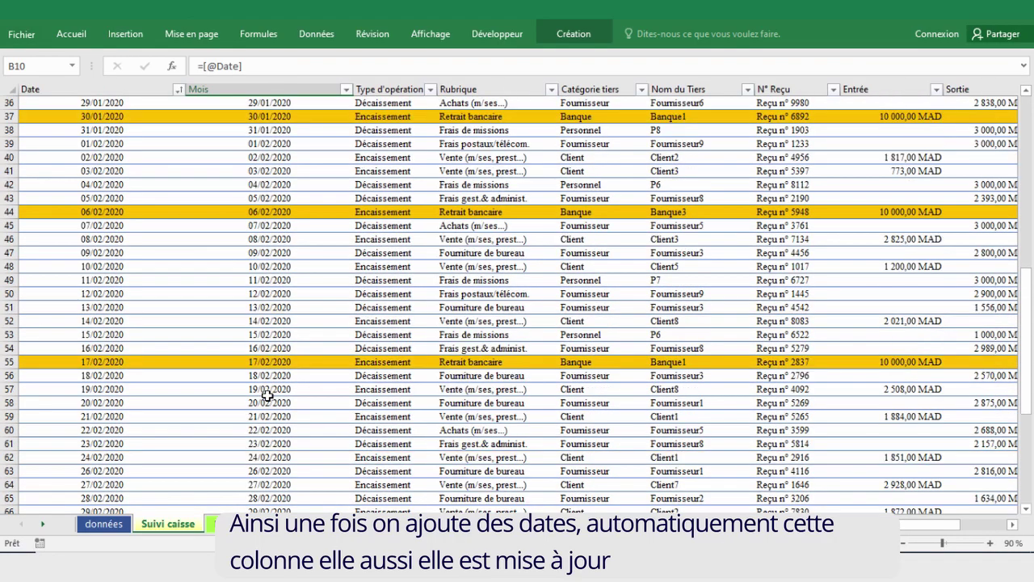
scroll(268, 395, down, 10)
scroll(268, 378, down, 2)
scroll(268, 378, up, 7)
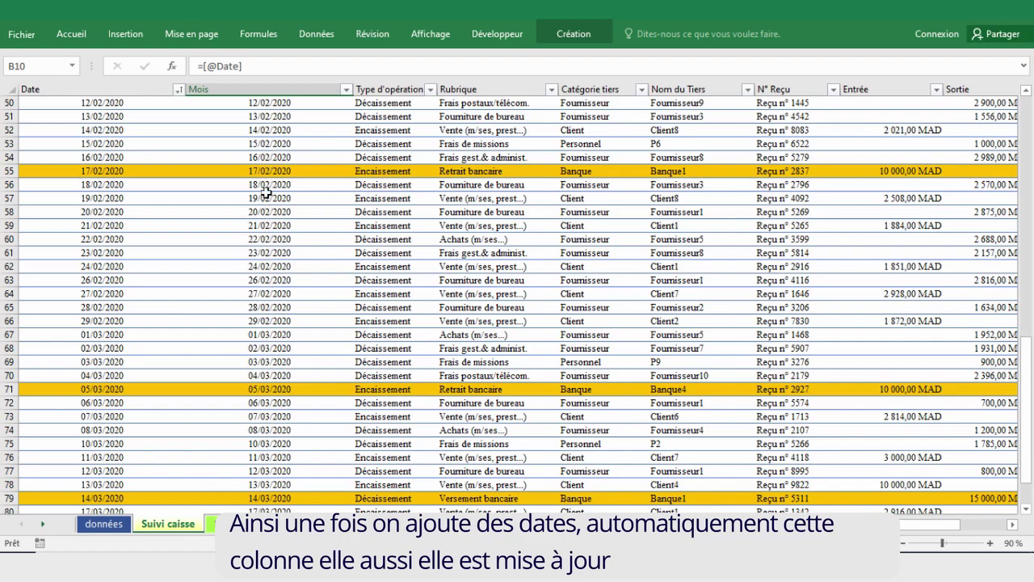
scroll(266, 313, up, 9)
scroll(265, 312, up, 2)
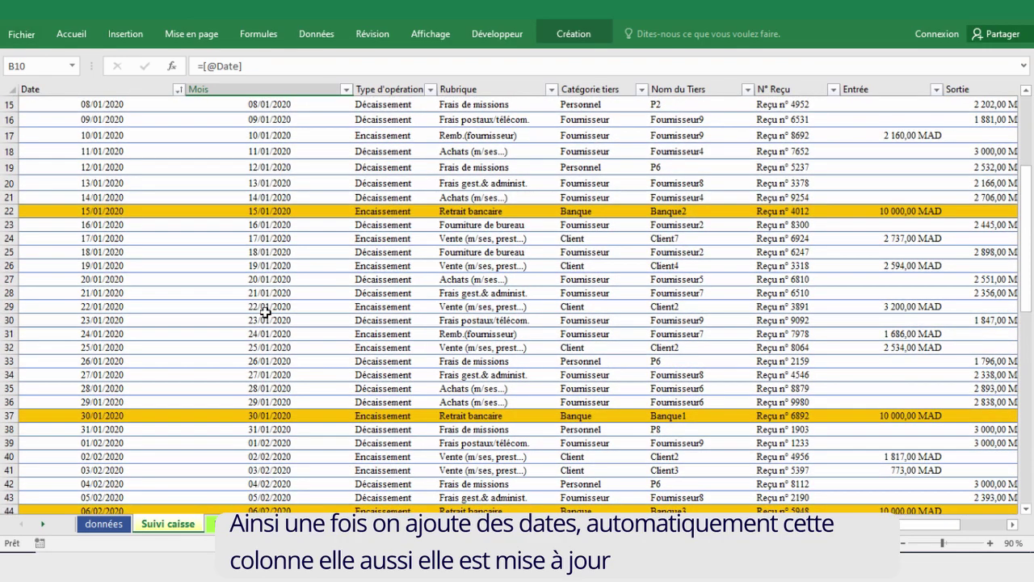
scroll(265, 312, up, 5)
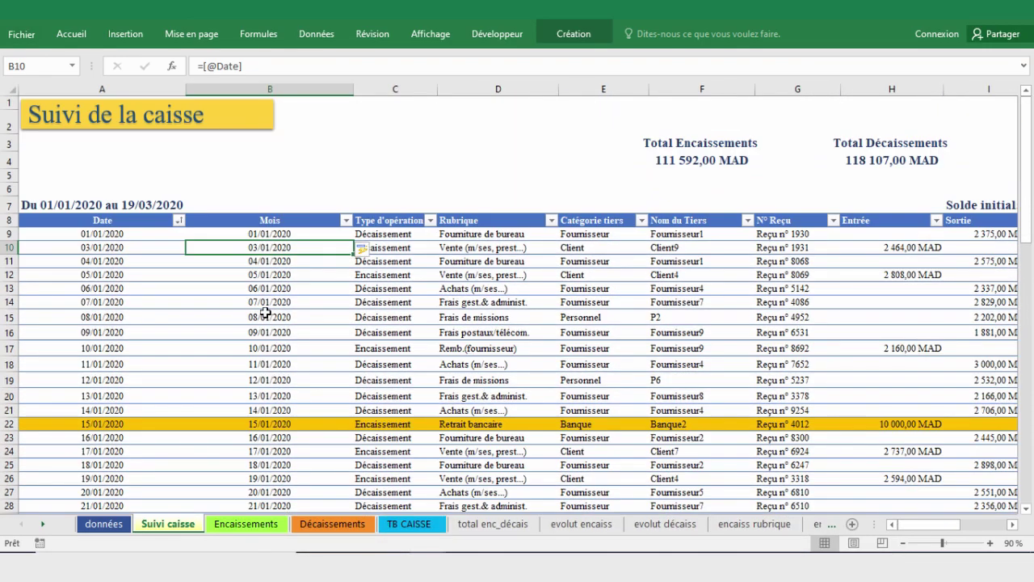
Step: Select the Mois values from B9 down to the end of the table
click(268, 232)
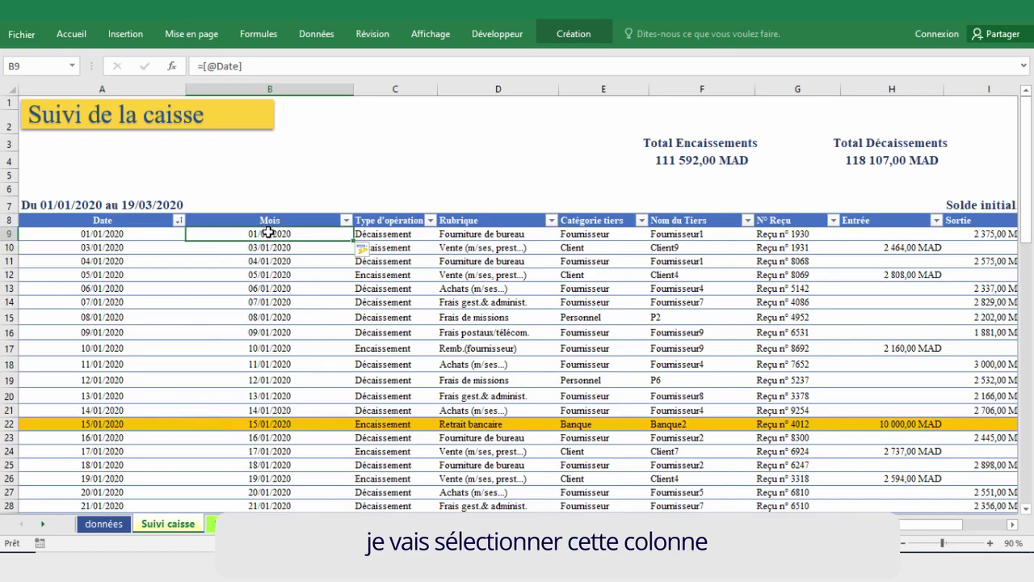
key(ctrl+shift+Down)
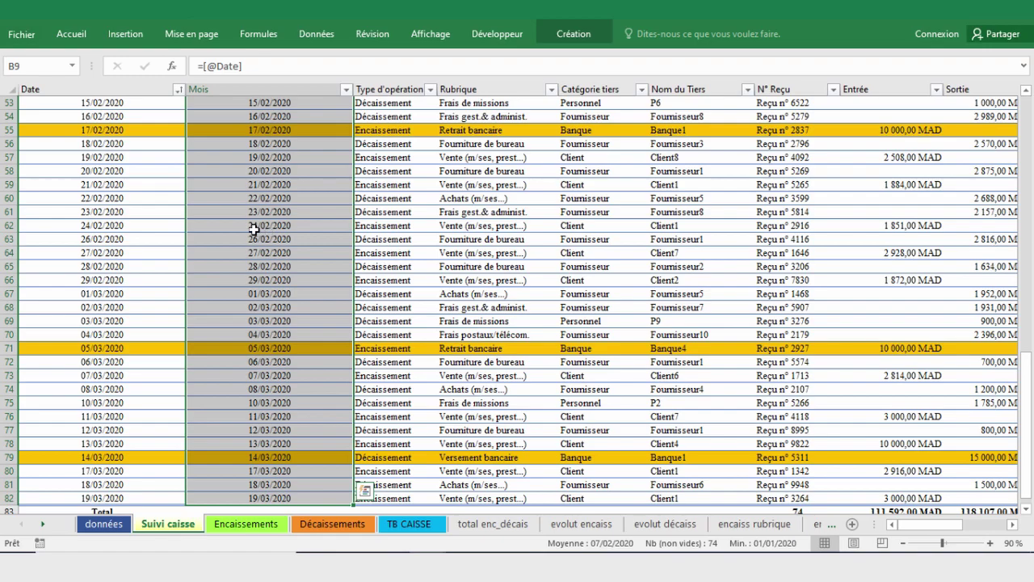
scroll(245, 217, up, 9)
scroll(245, 216, up, 8)
scroll(246, 216, up, 1)
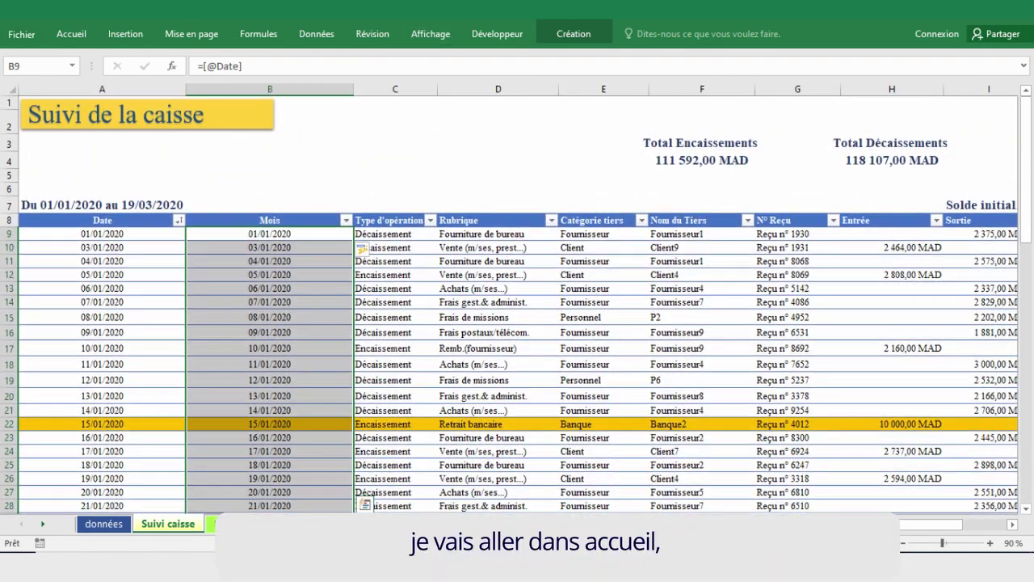
Step: Apply the custom number format mmm so Mois shows janv, févr
click(87, 35)
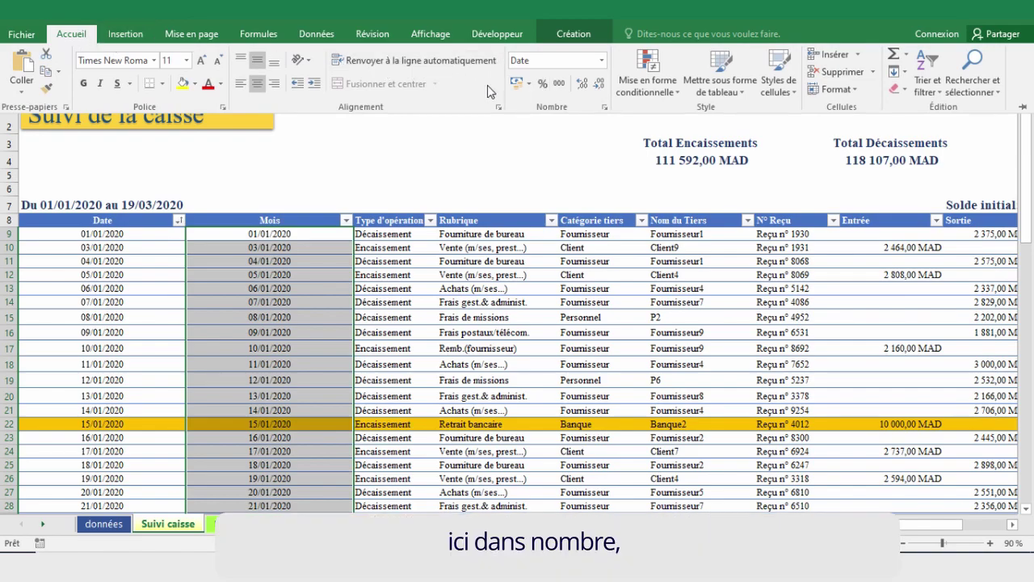
click(605, 106)
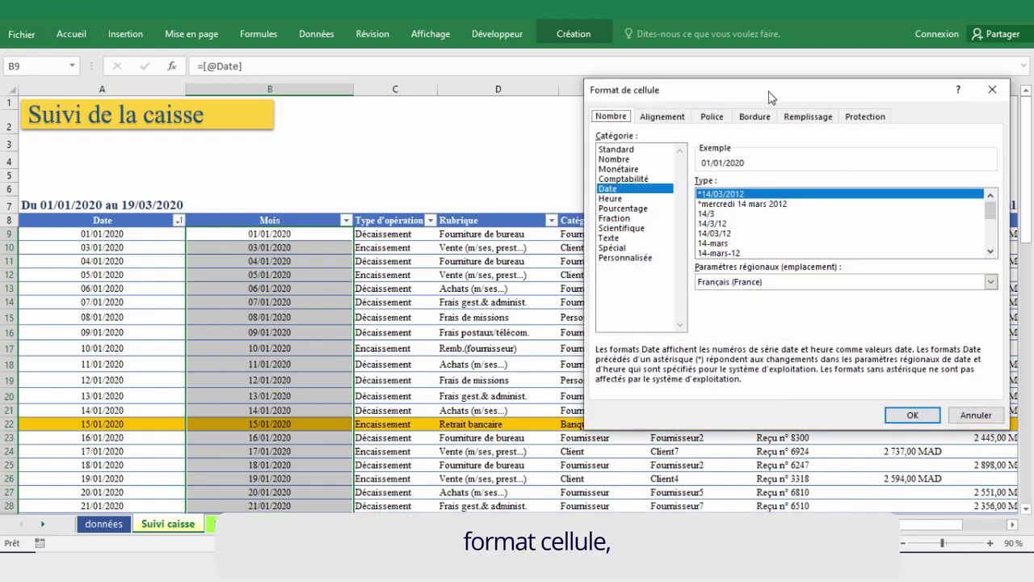
drag(769, 95, 642, 66)
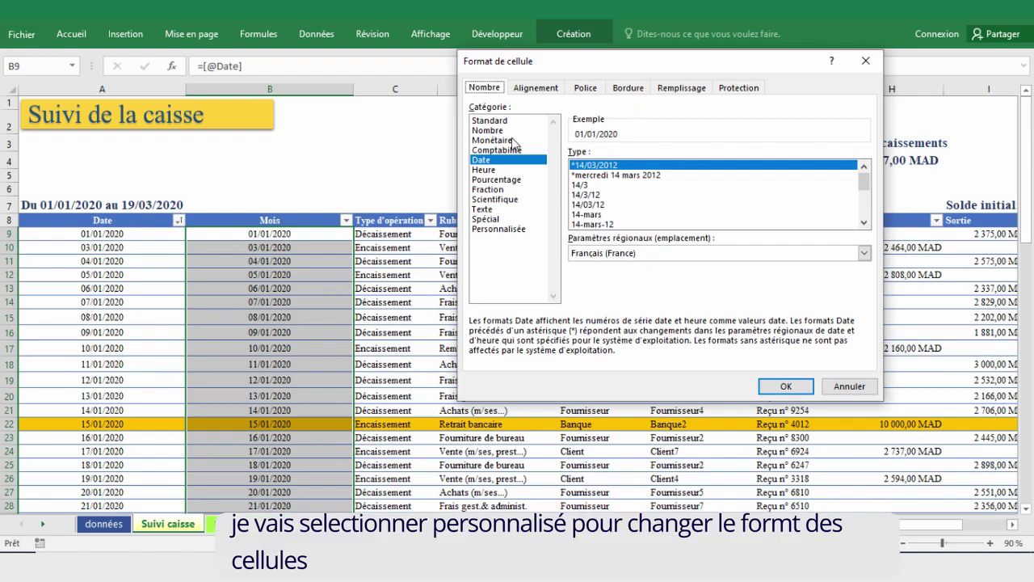
click(509, 229)
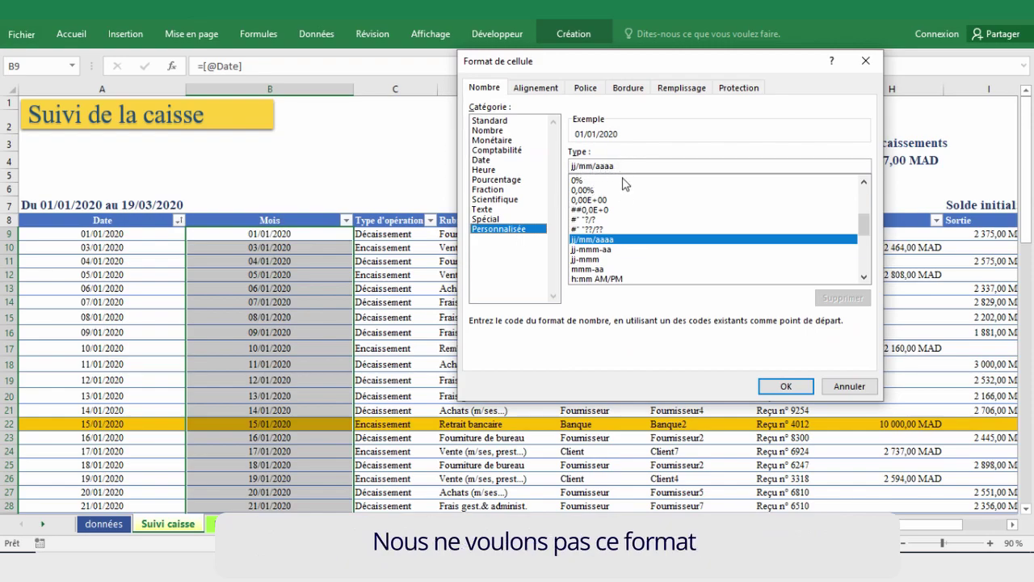
triple_click(644, 164)
text(mmm)
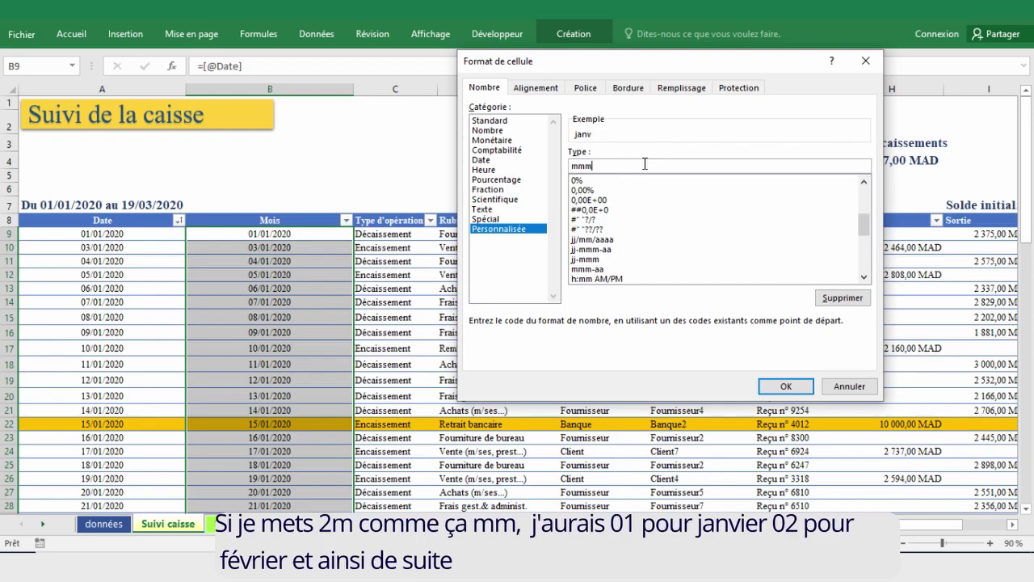
key(BackSpace)
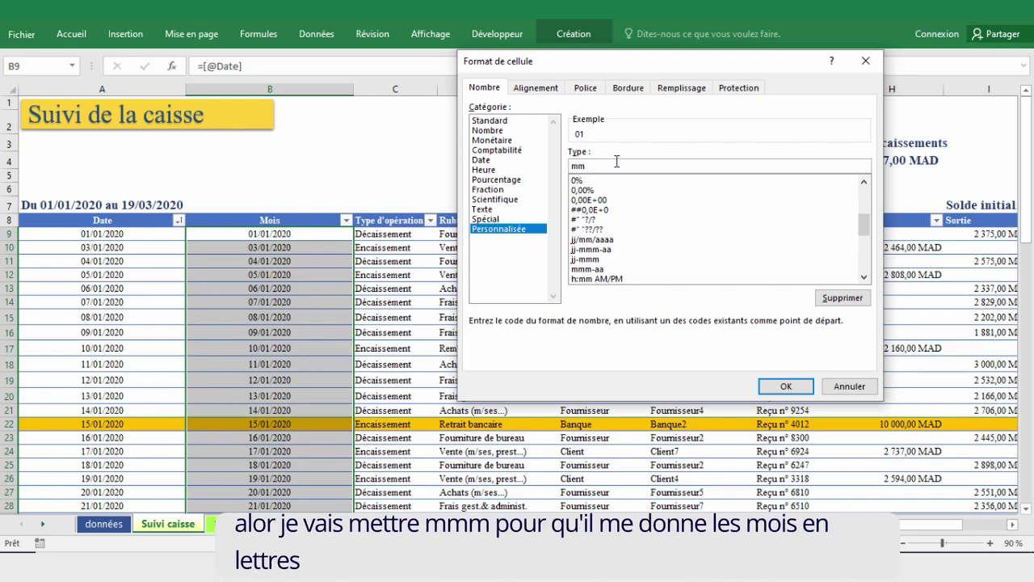
text(m)
click(785, 387)
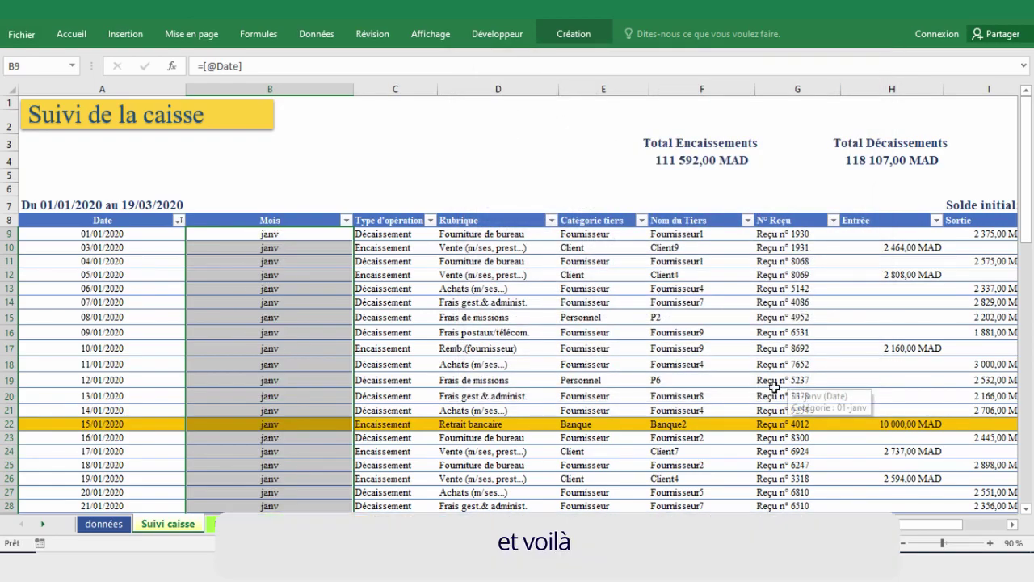
scroll(303, 277, down, 7)
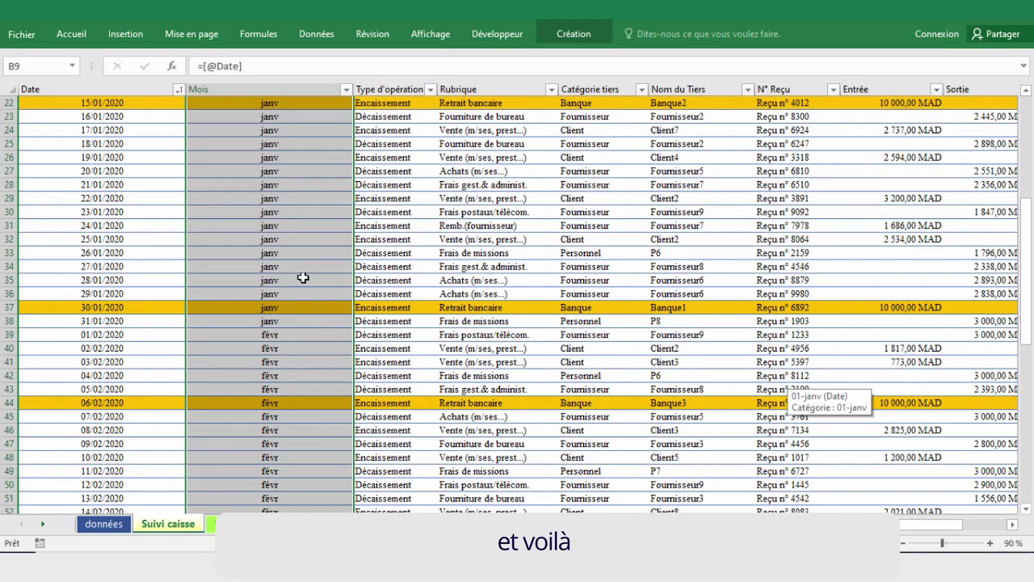
scroll(303, 277, down, 6)
scroll(303, 277, up, 13)
Step: Add Mois as the row labels of the décais vs encaiss2 pivot
drag(352, 89, 291, 91)
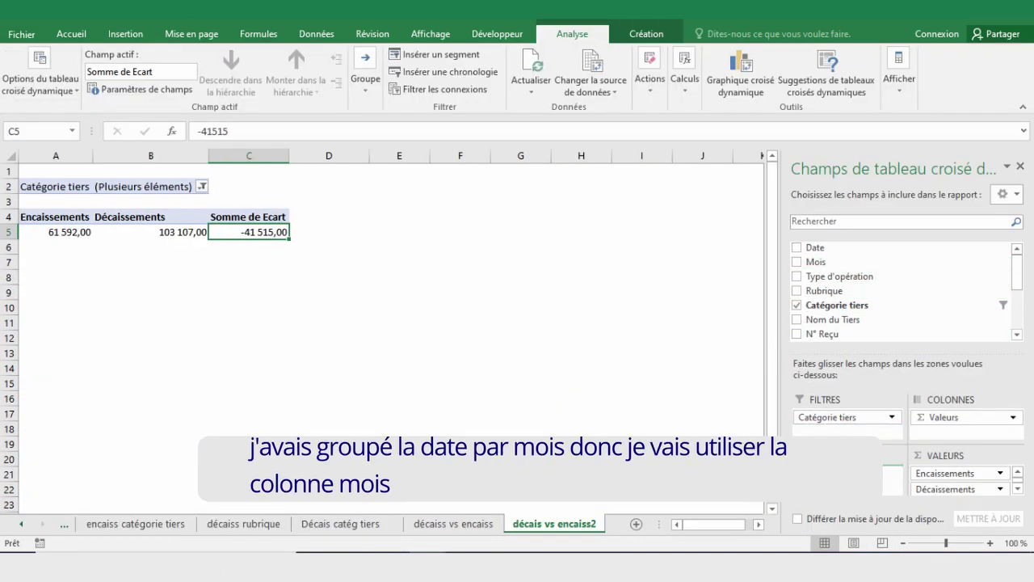
drag(816, 261, 808, 481)
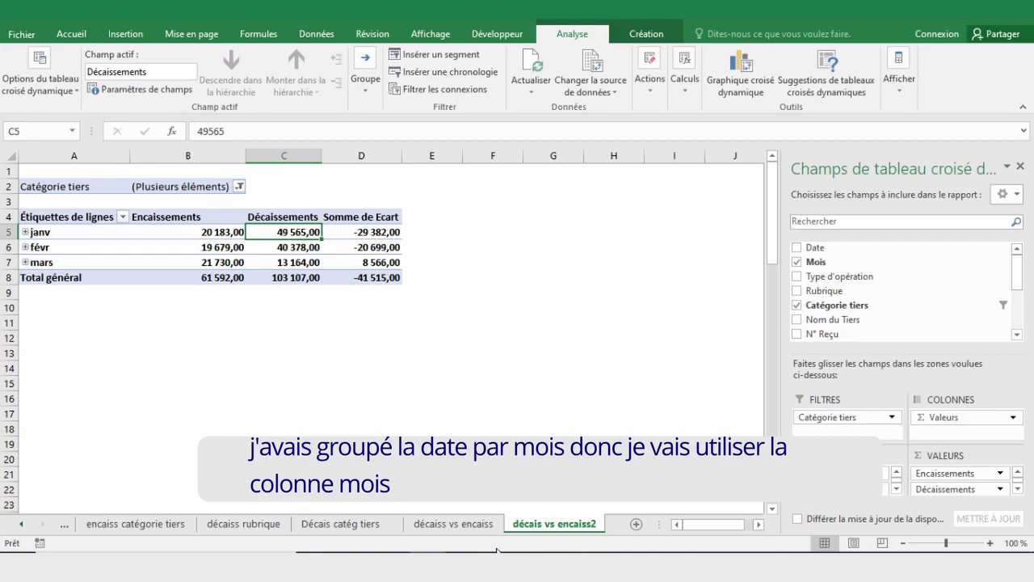
click(20, 525)
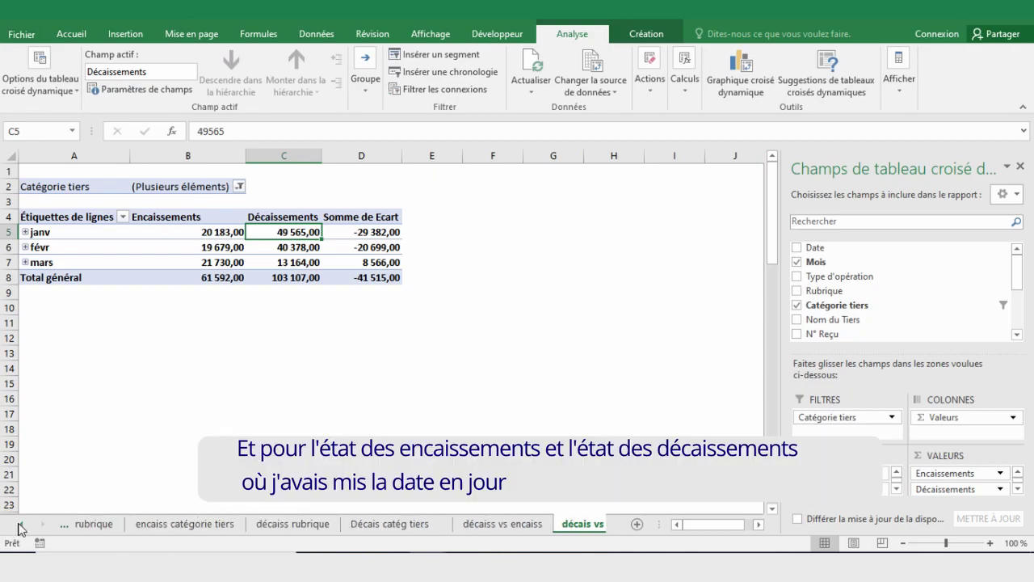
click(20, 525)
click(20, 525)
click(21, 525)
click(20, 525)
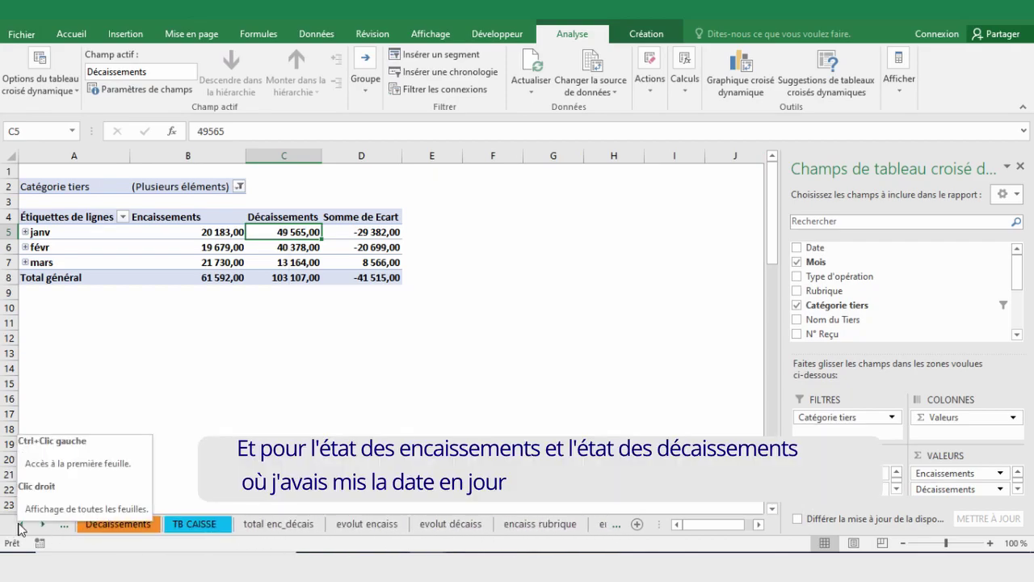
click(20, 525)
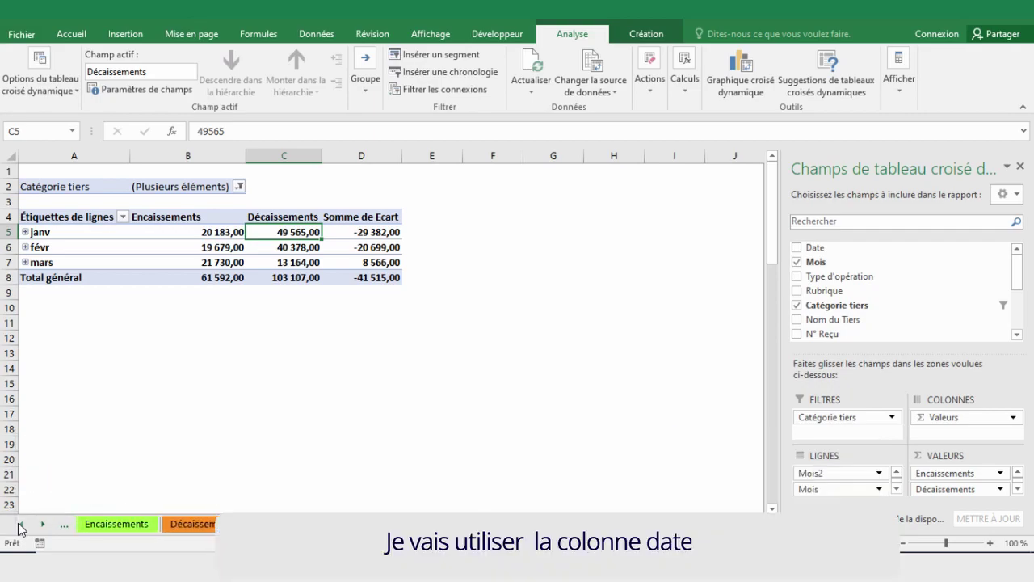
Step: On Encaissements, regroup the pivot's Date field by Jours instead of months
click(101, 525)
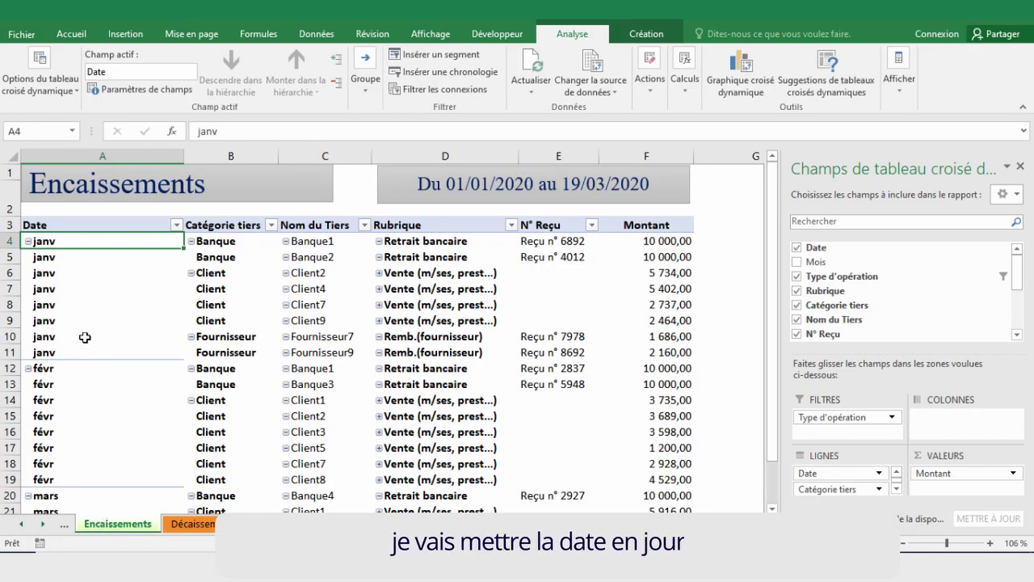
click(97, 232)
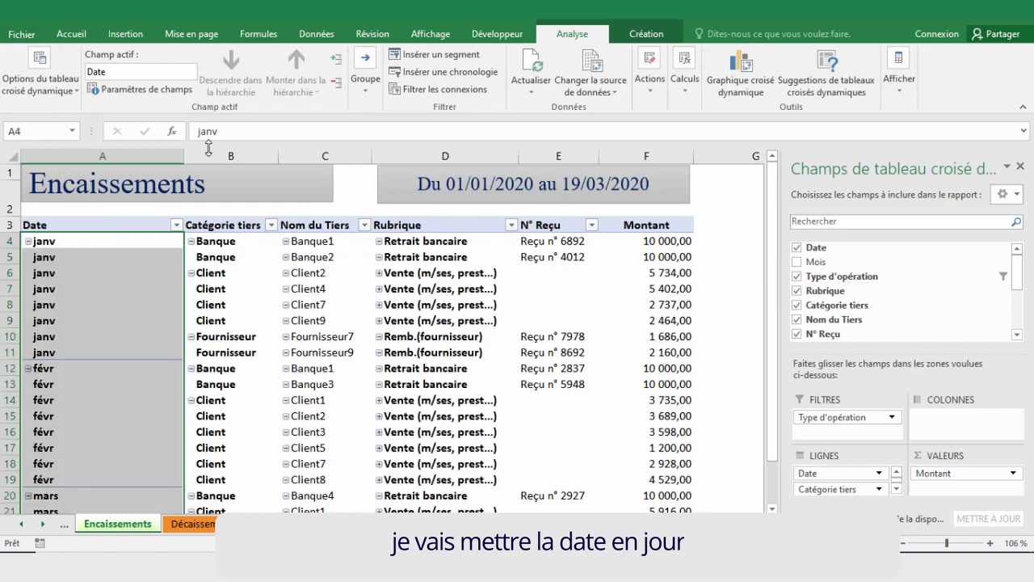
click(123, 244)
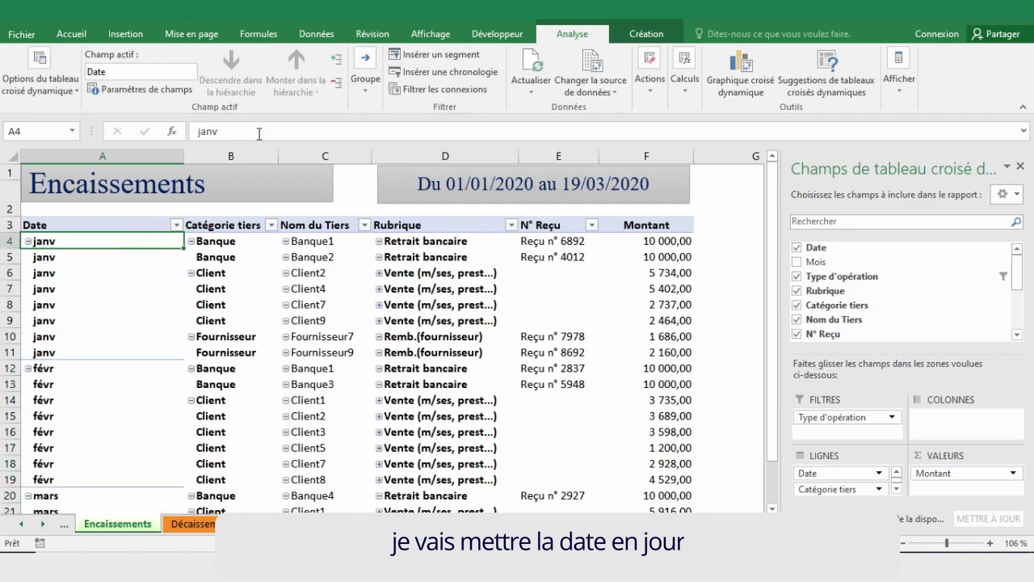
click(365, 79)
click(386, 158)
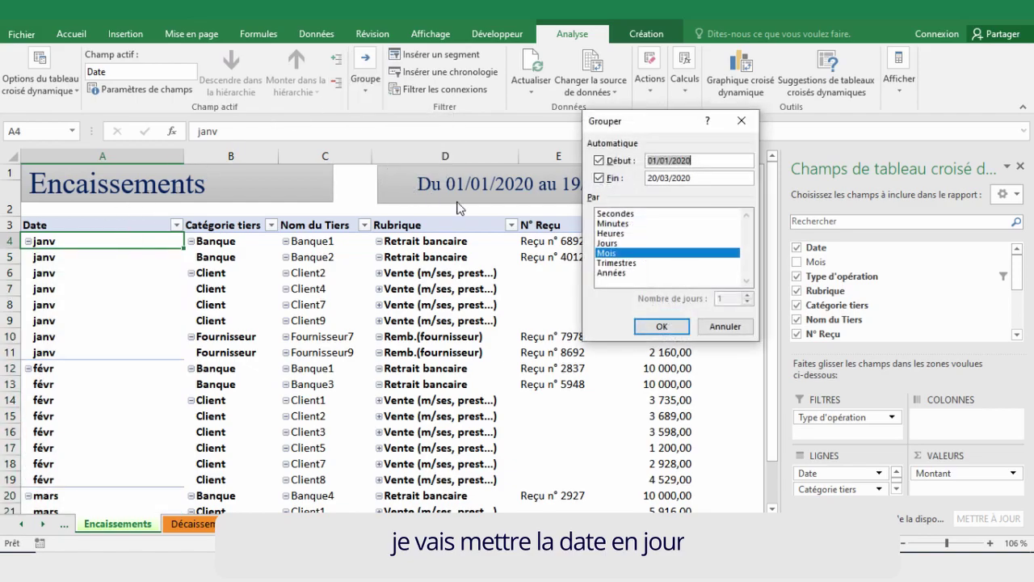
click(608, 244)
click(610, 253)
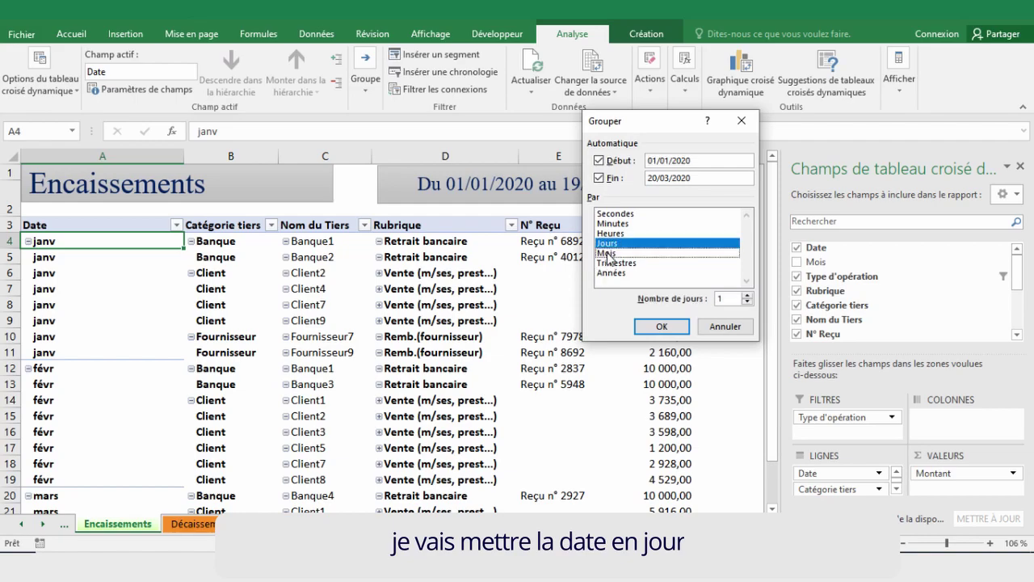
click(661, 326)
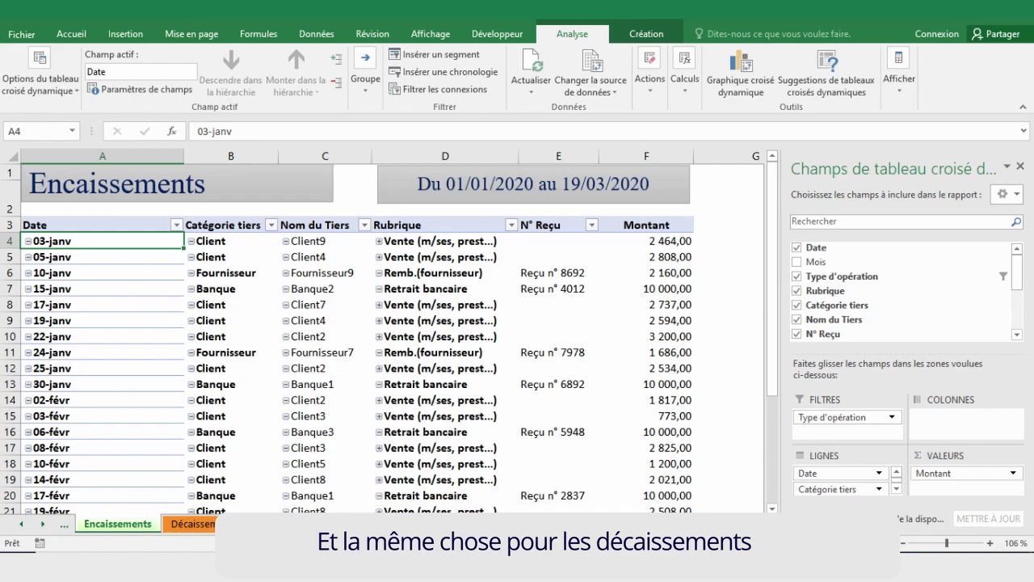
Step: Insert a Date timeline right of the Encaissements pivot and set it to show days
key(ctrl+Page_Up)
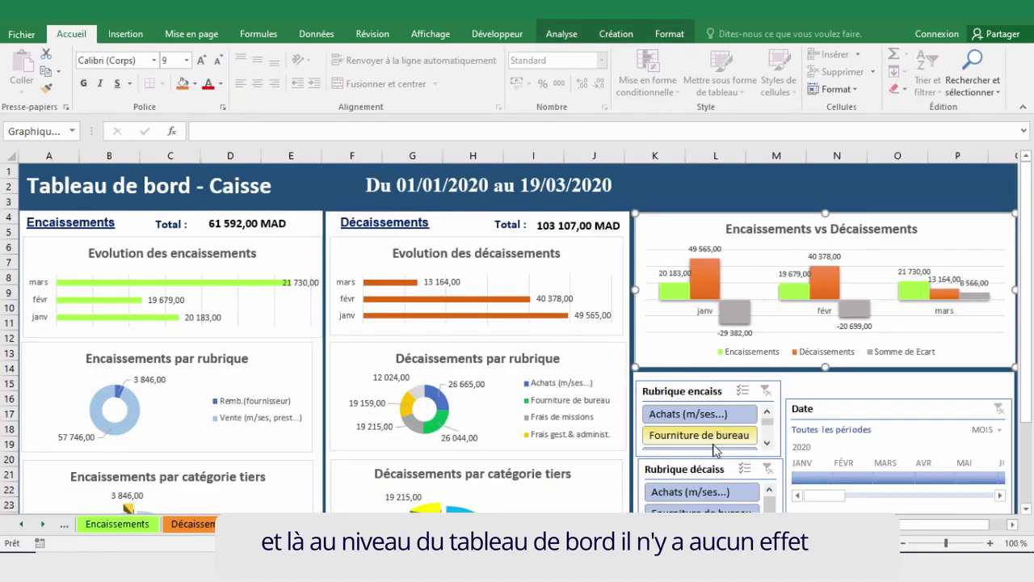
key(ctrl+Page_Down)
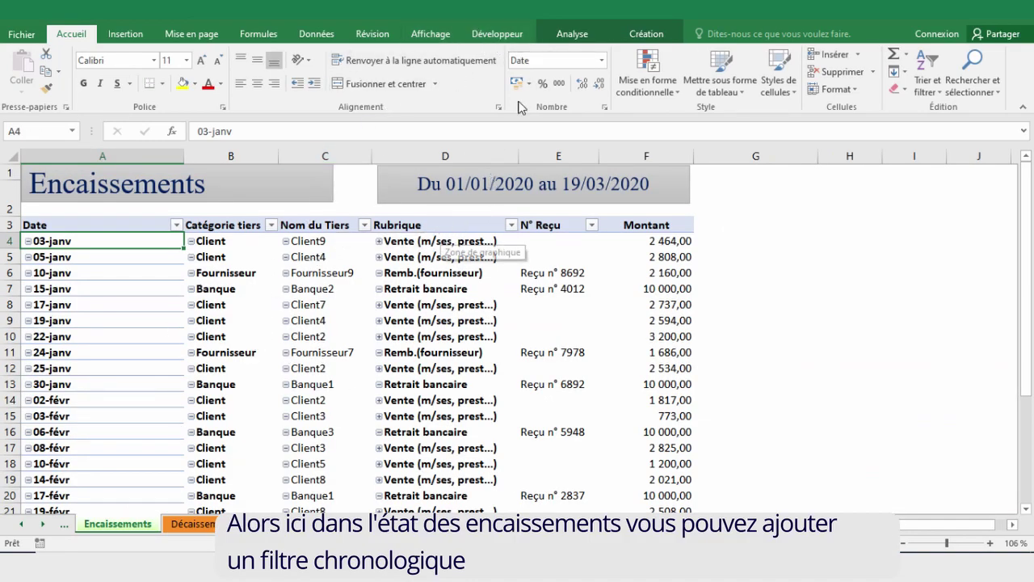
click(577, 34)
click(446, 71)
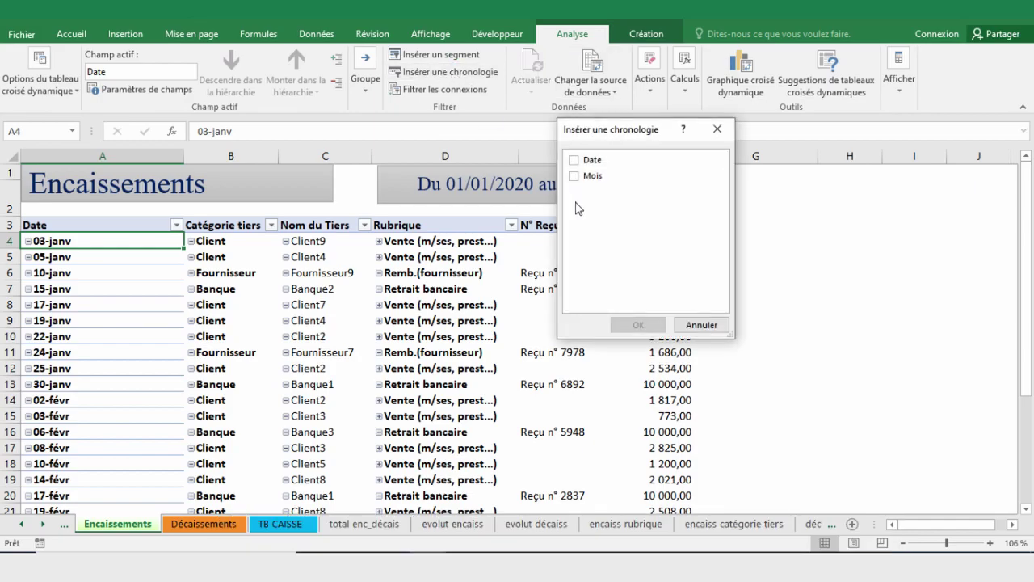
click(571, 162)
click(638, 324)
drag(591, 299, 905, 230)
click(956, 248)
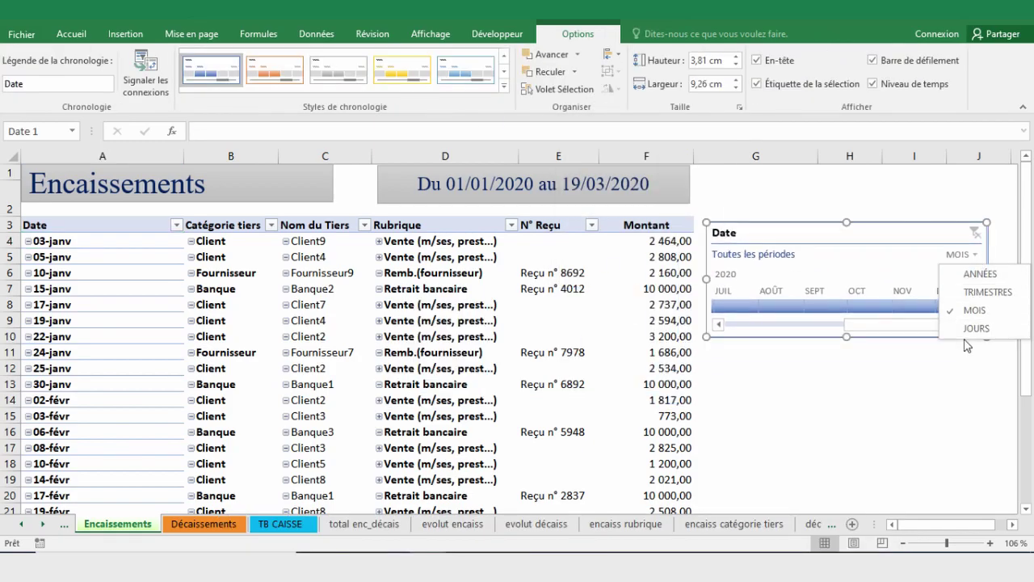
click(973, 325)
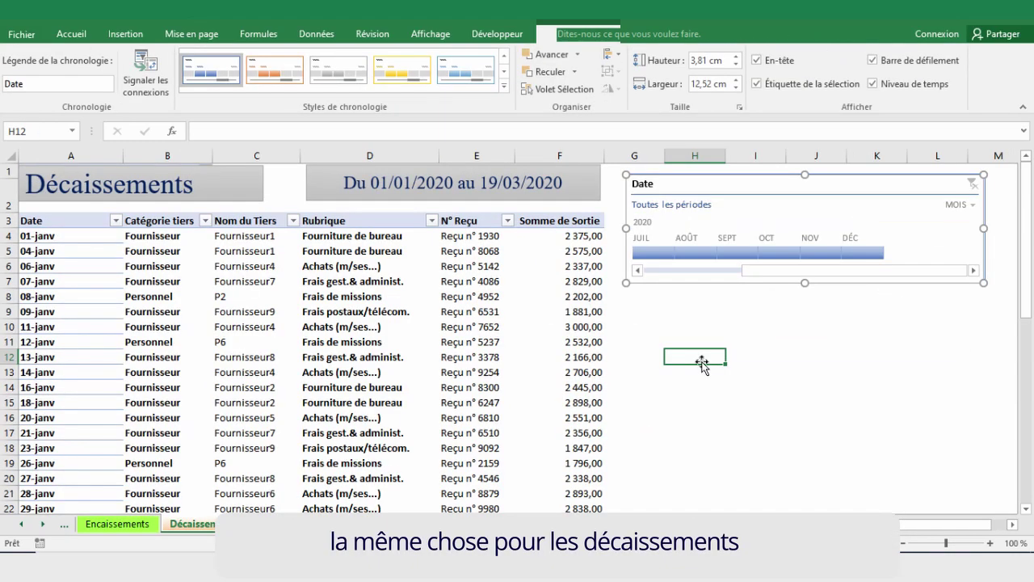
click(701, 365)
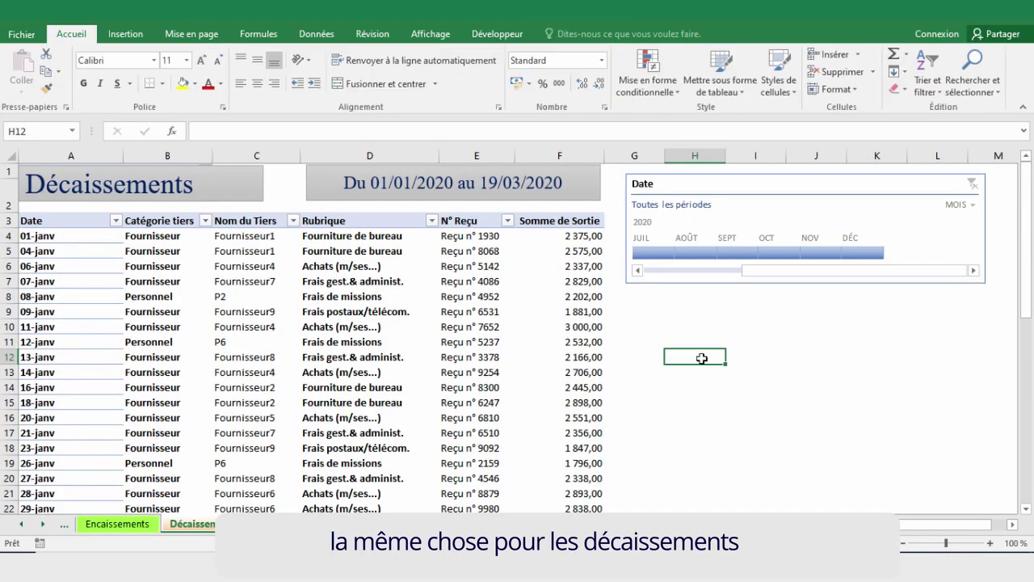
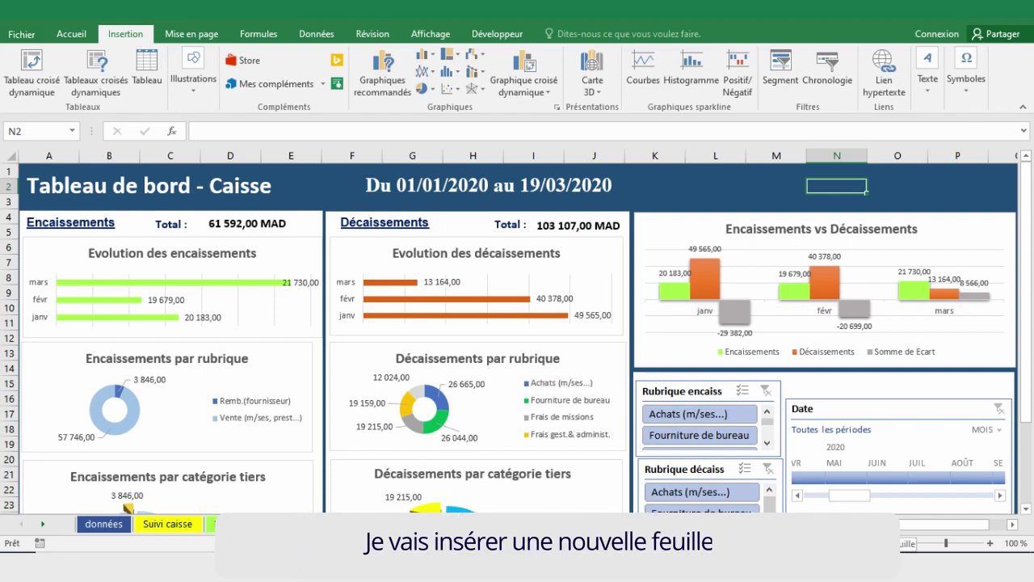
Step: Add a new sheet, move it to the first tab position, and rename it 'Menu'
click(851, 523)
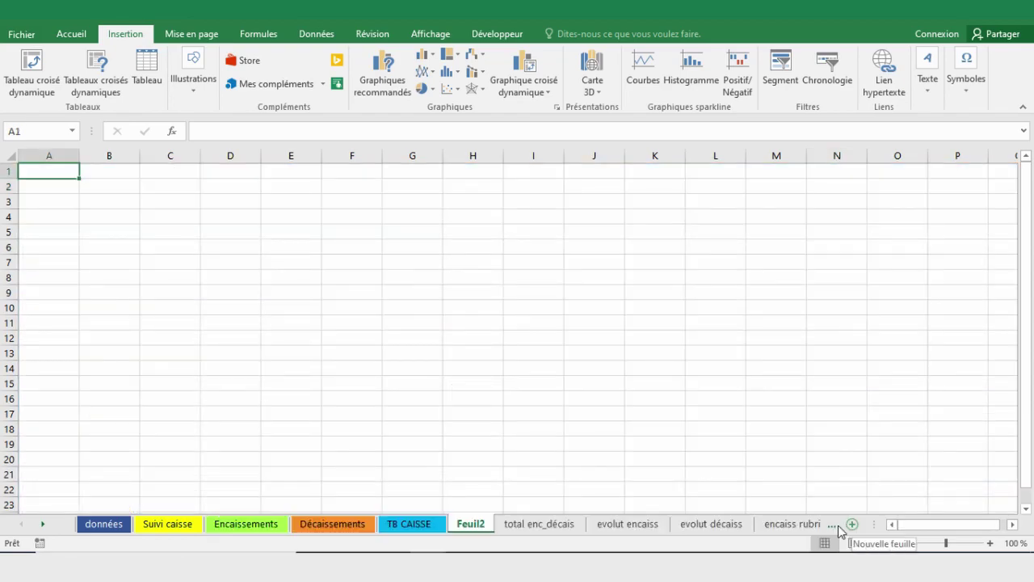
drag(468, 523, 103, 514)
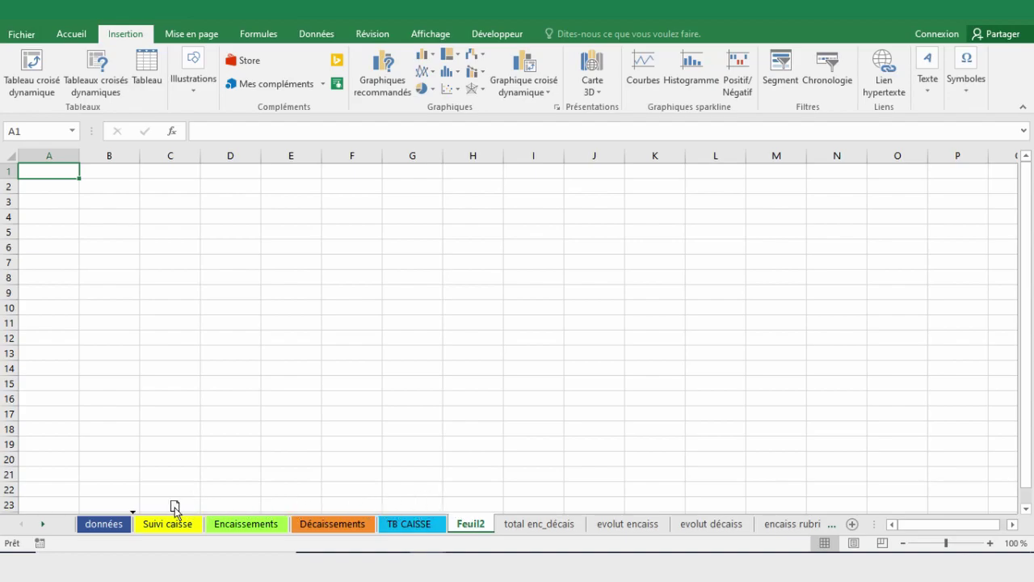
right_click(101, 525)
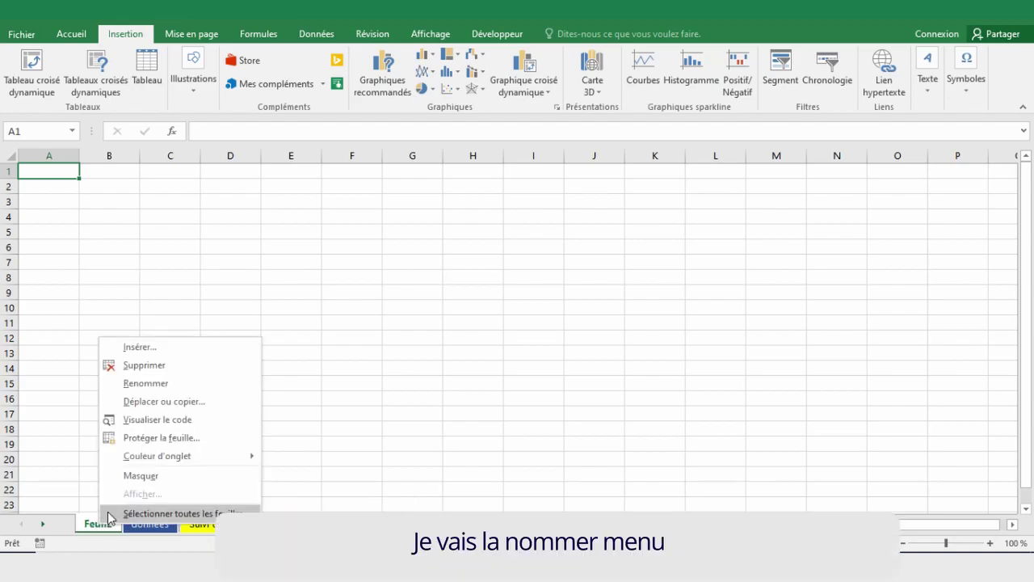
click(171, 385)
text(M)
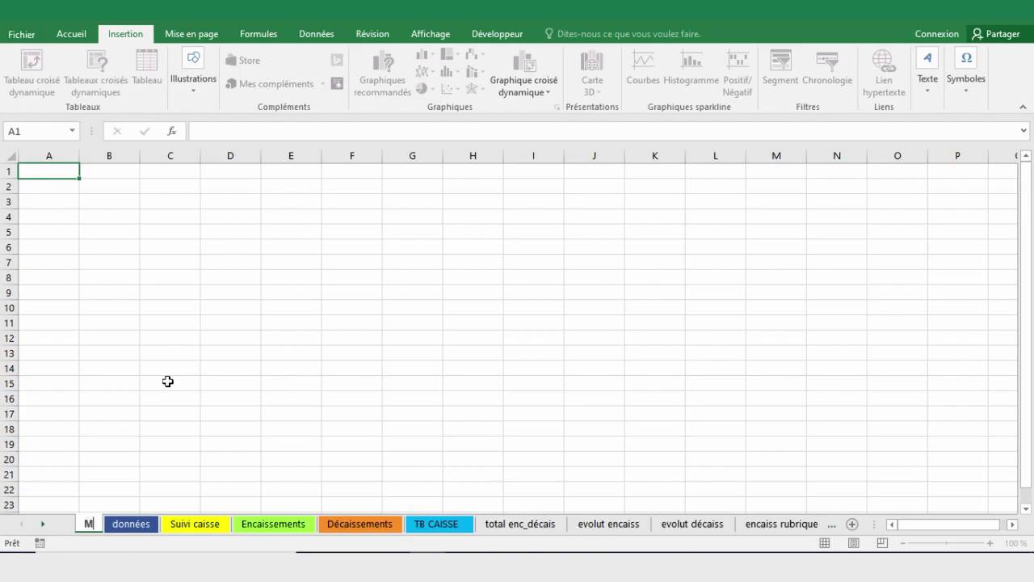
text(enu)
key(Return)
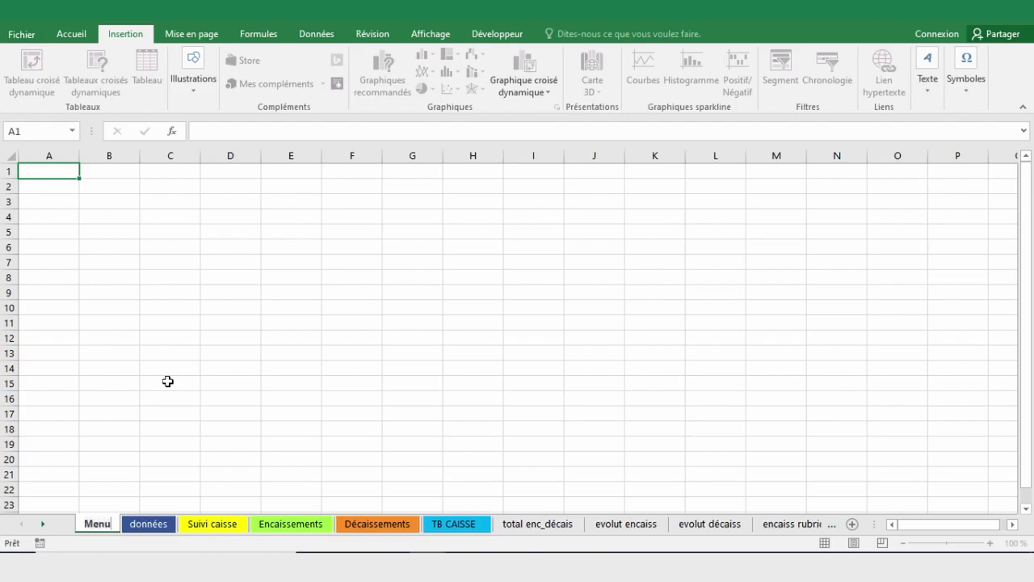
Step: Draw a blue rounded rectangle over B3:D4 and duplicate it into several copies
click(125, 34)
click(193, 81)
click(255, 139)
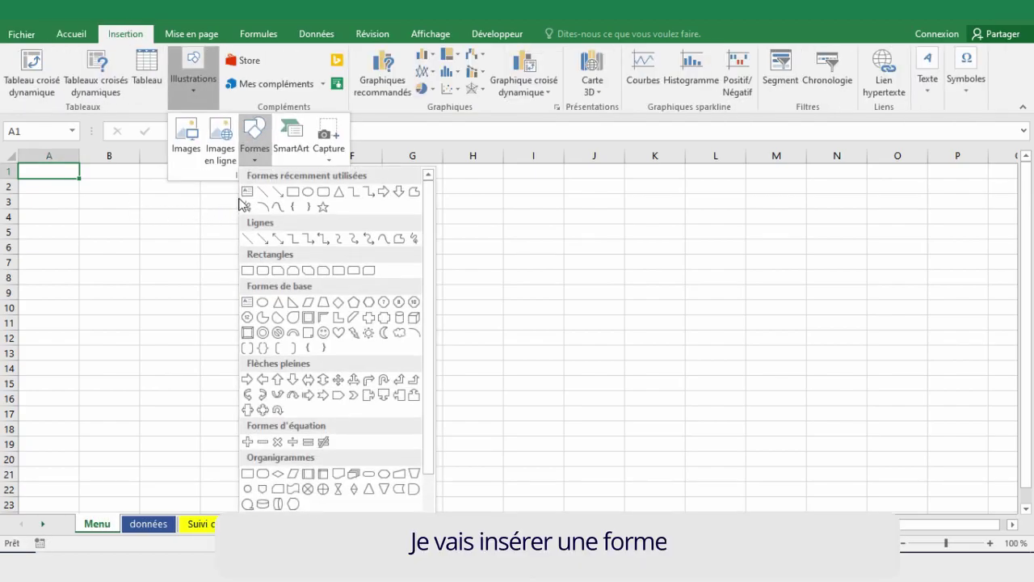
click(293, 191)
mouse_move(110, 194)
mouse_down()
mouse_move(282, 224)
mouse_move(252, 224)
mouse_up()
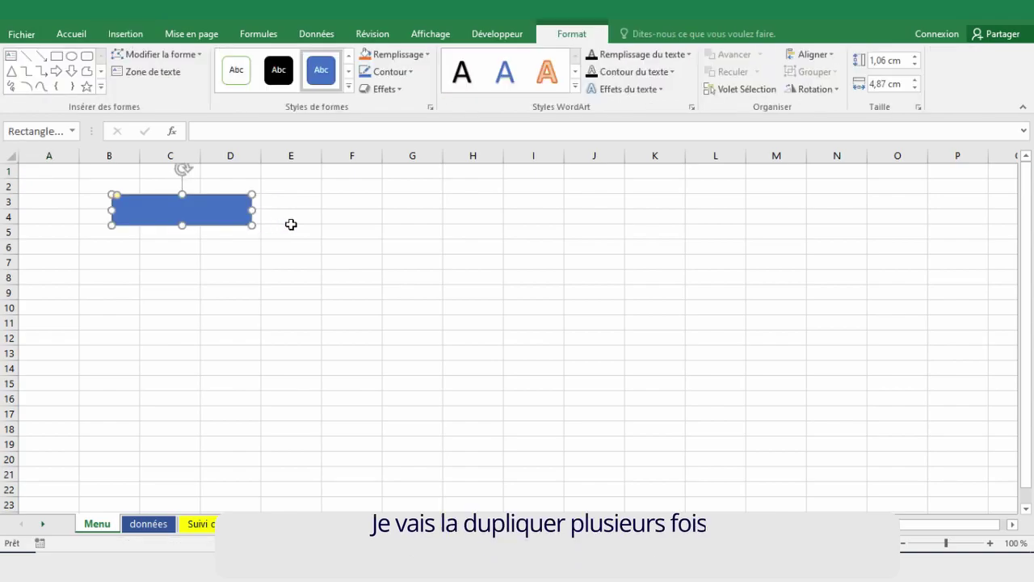
key(ctrl+d)
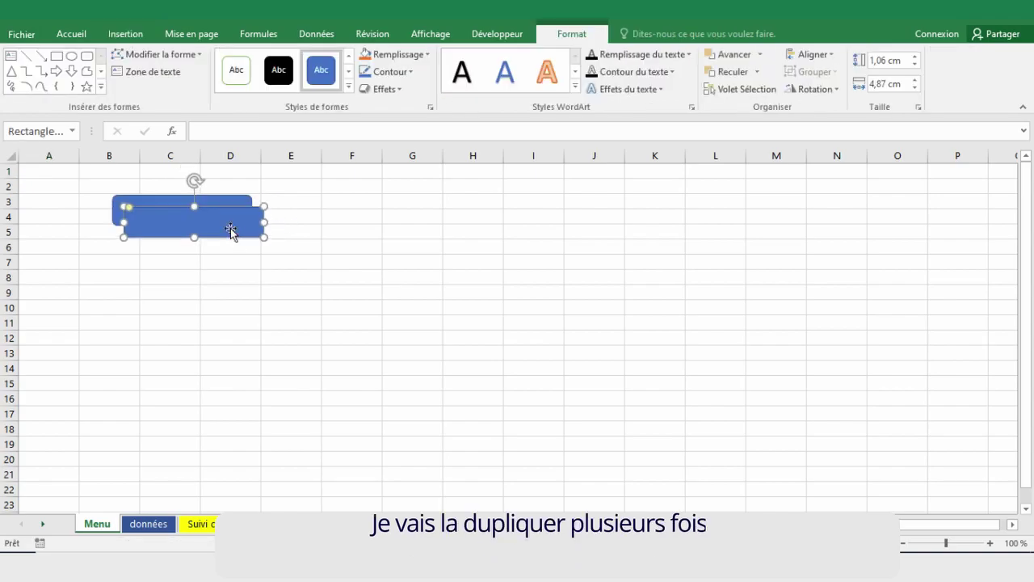
key(ctrl+d)
key(ctrl+d)
key(ctrl+d)
key(ctrl+d)
key(ctrl+d)
Step: Right-align all rectangles into one stack, then move the bottom one down to rows 19–21
key(ctrl+a)
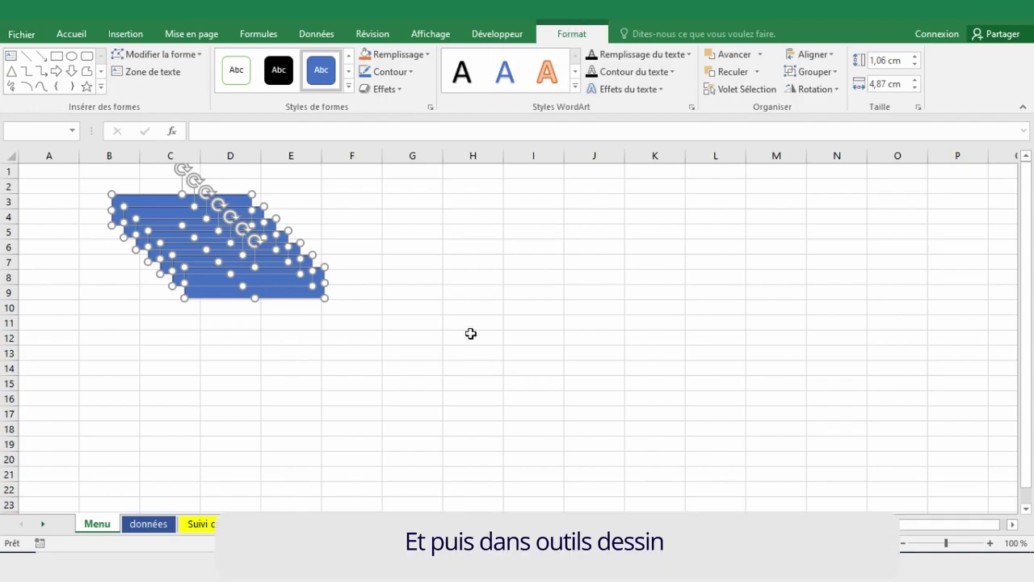
click(826, 55)
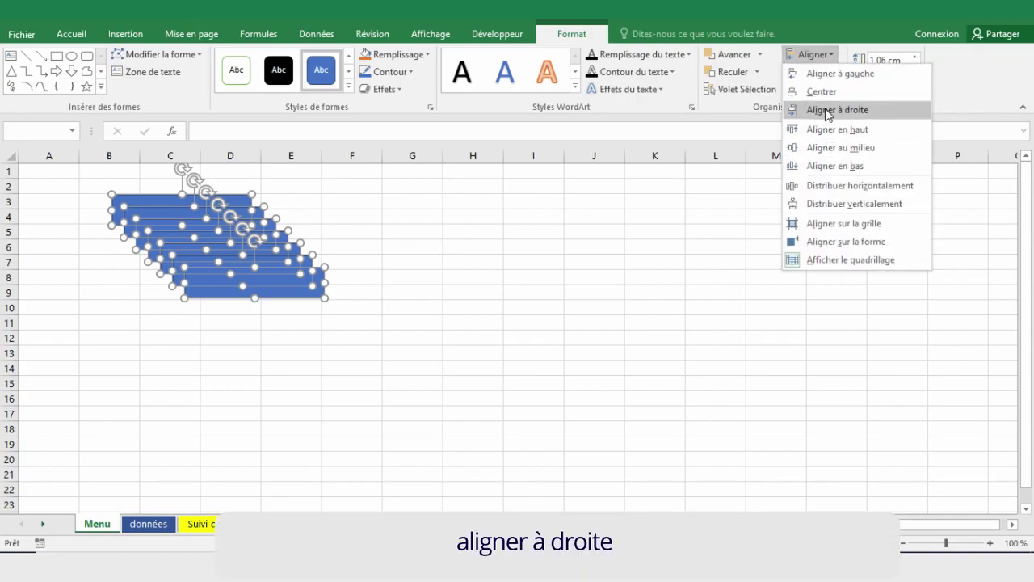
click(836, 110)
click(255, 286)
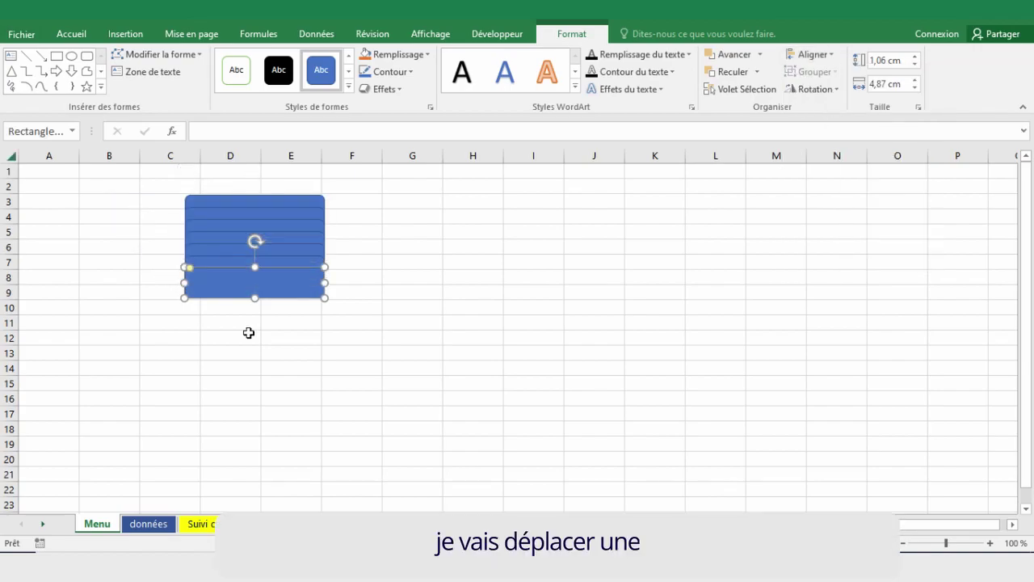
click(243, 336)
mouse_move(255, 290)
mouse_down()
mouse_move(260, 456)
mouse_move(276, 473)
mouse_up()
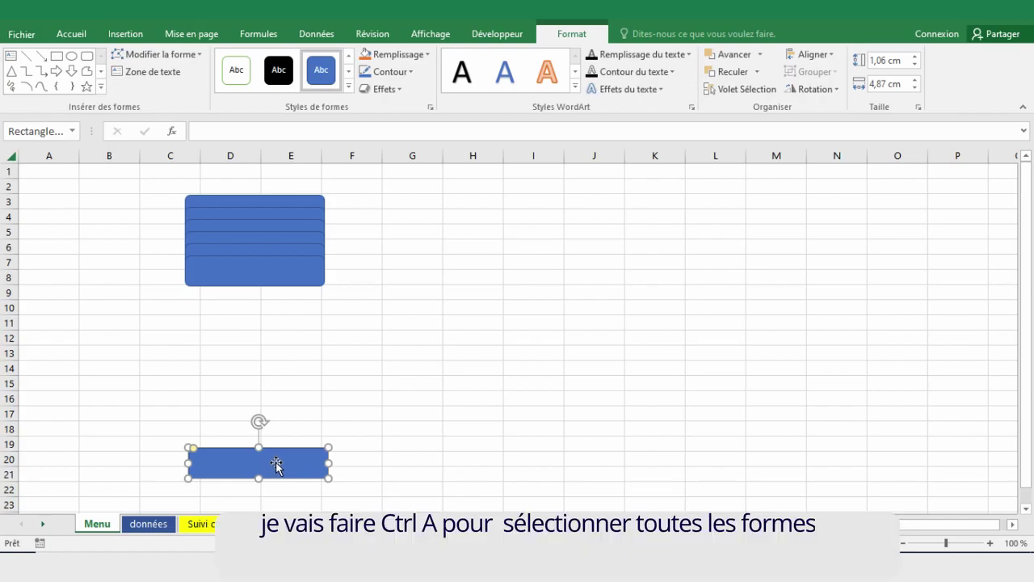
Step: Distribute the rectangles evenly down the column and align their right edges
key(ctrl+a)
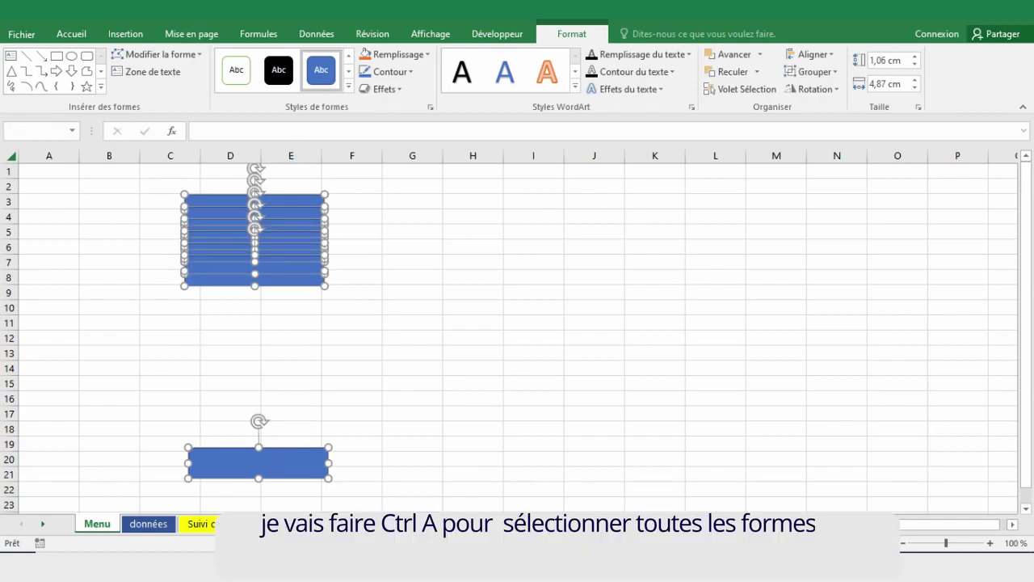
click(804, 52)
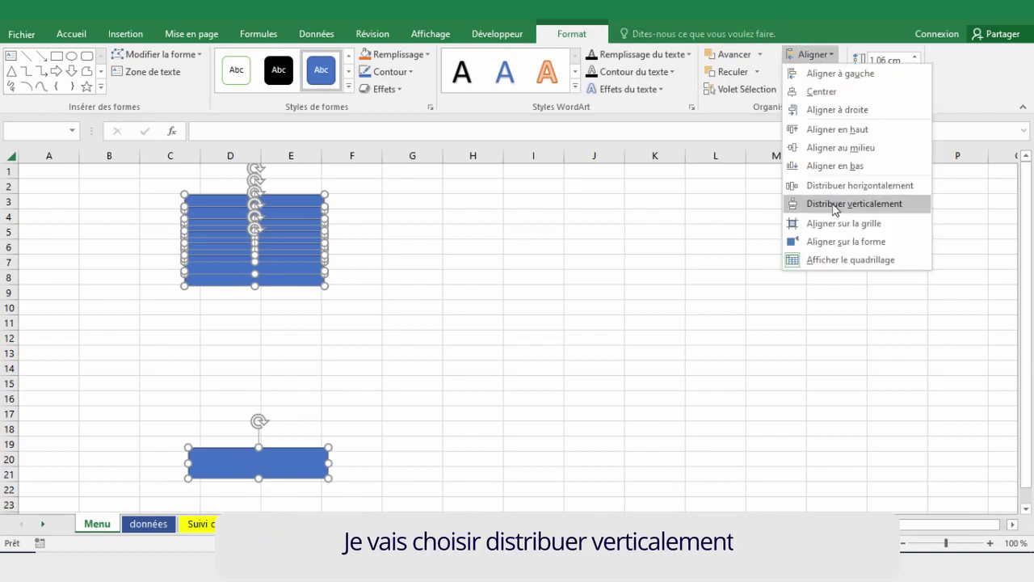
click(835, 206)
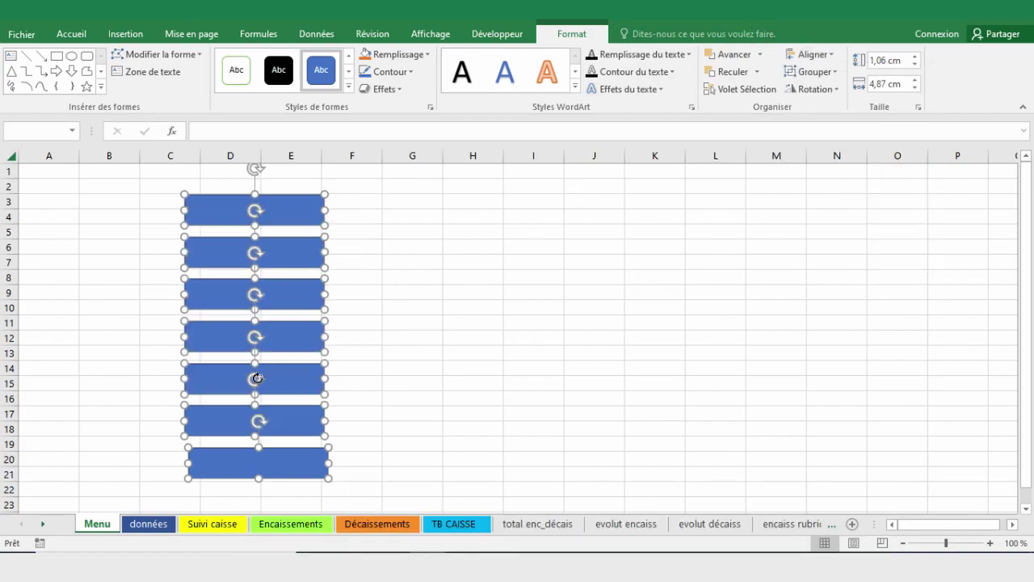
click(826, 56)
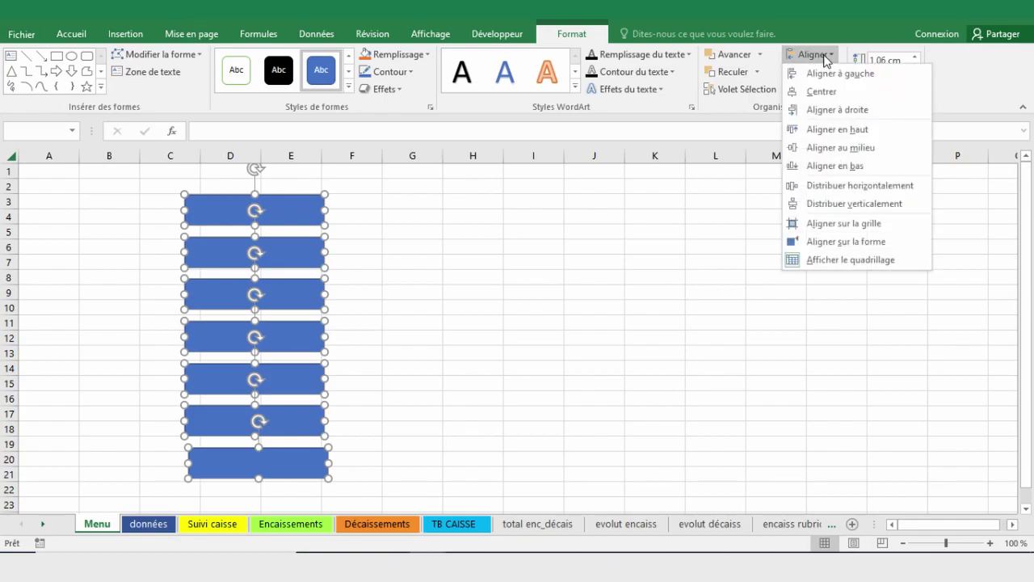
click(835, 118)
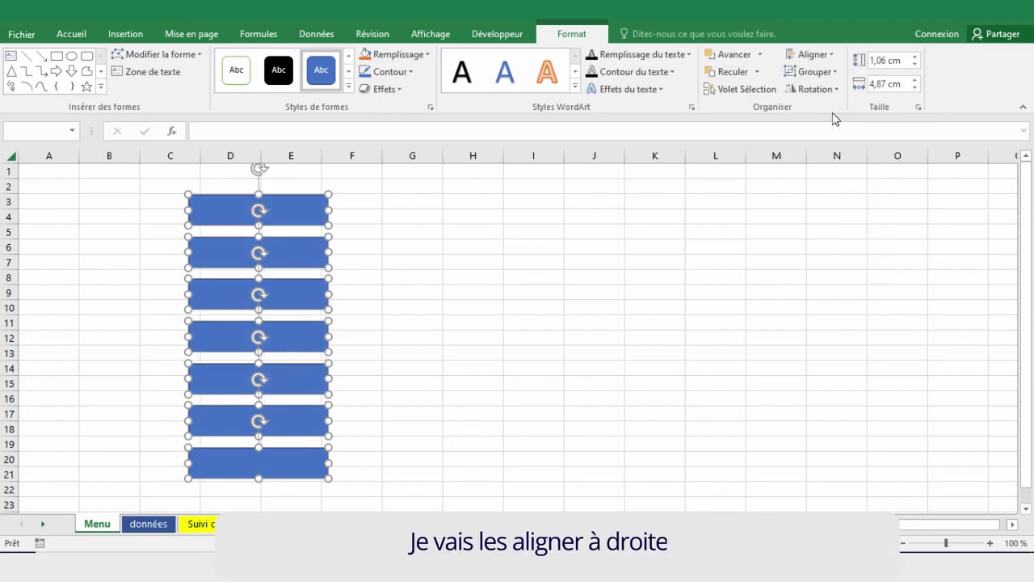
click(242, 212)
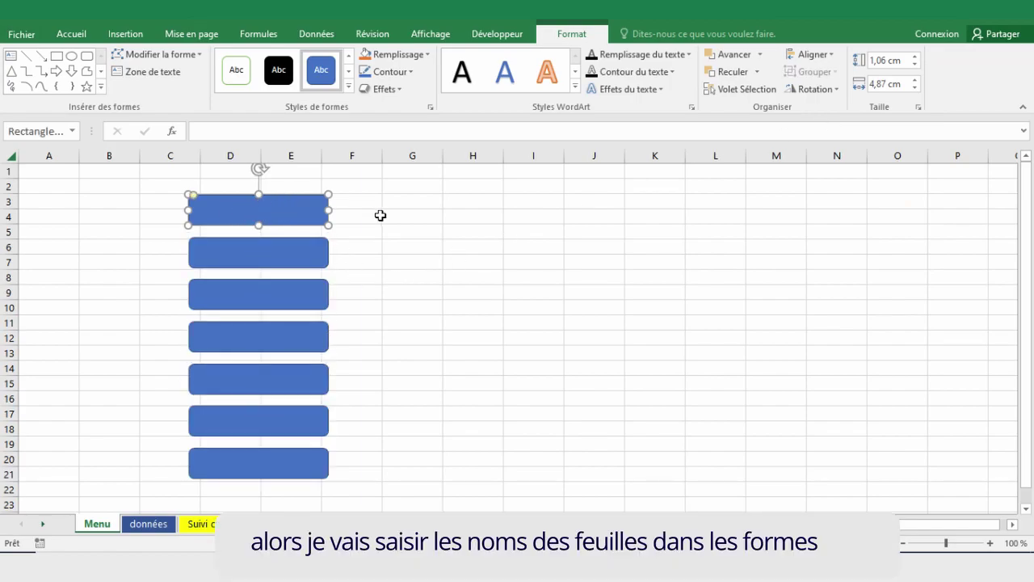
Step: Label the top three rectangles Menu, Données and Suivi de la caisse
click(380, 215)
click(257, 206)
text(Menu)
click(258, 252)
text(Données)
click(259, 294)
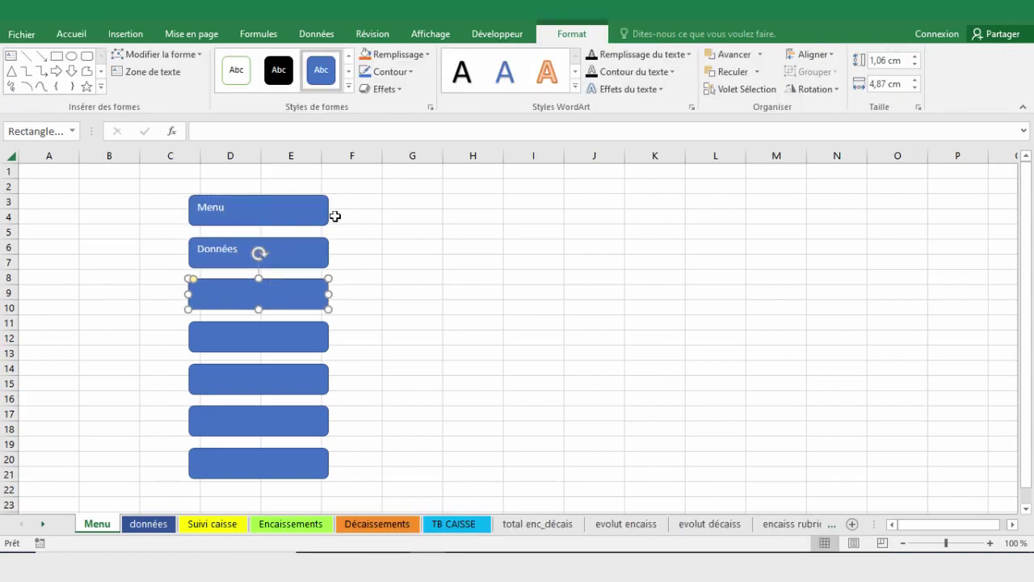
text(Suivi de la caisse)
Step: Label the next rectangles Etat des encaissements, Etats des décaissements and Tableau de bord
click(259, 336)
text(Etat des encaissements)
click(255, 367)
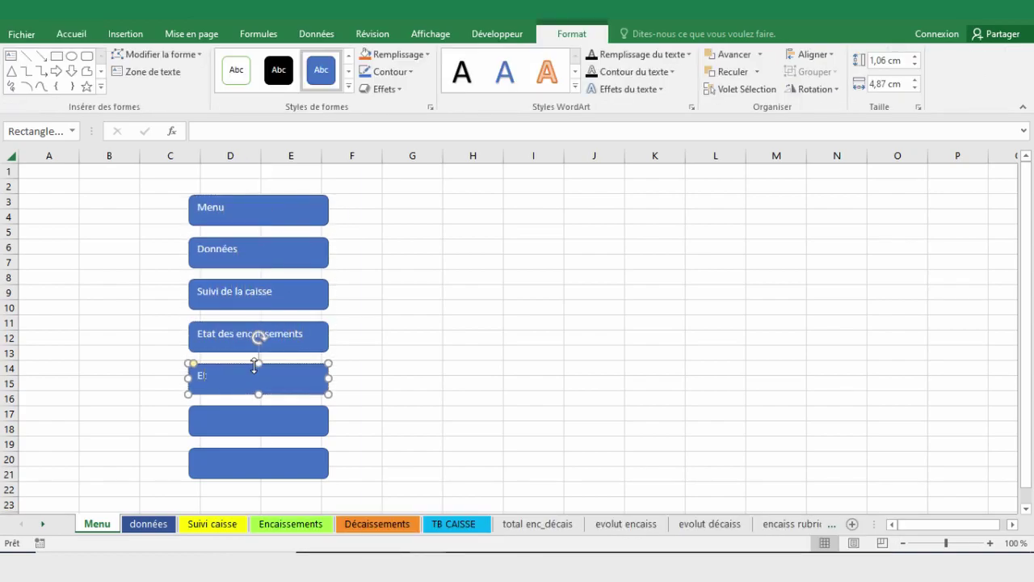
text(Etats des décaissements)
click(257, 418)
text(Tableau de bord)
Step: Set the text of all the rectangles to 16-point font
click(294, 197)
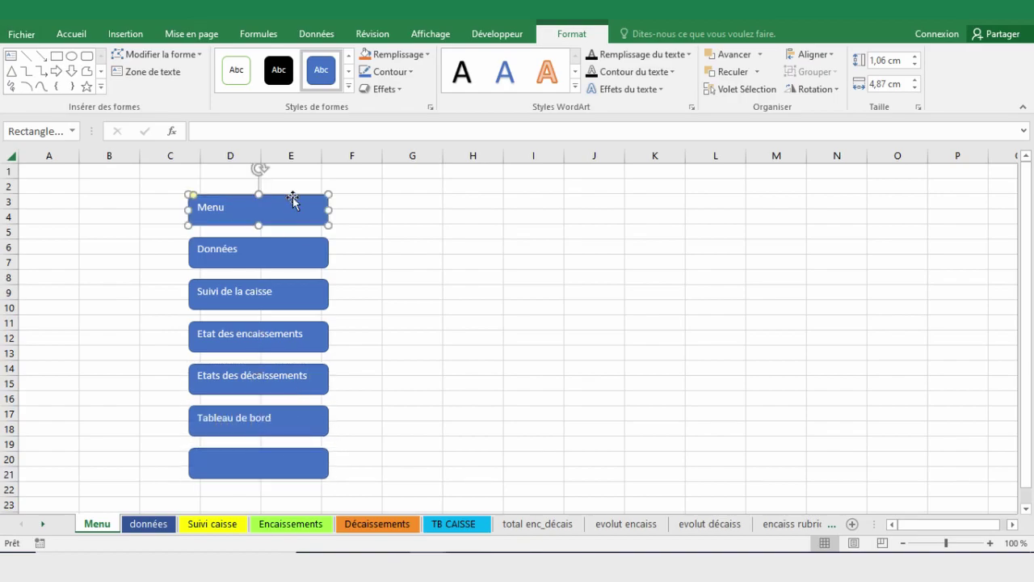
key(ctrl+a)
click(71, 34)
click(182, 65)
click(169, 161)
Step: Turn the spare rectangle into a large grey panel behind all the blue buttons
click(348, 86)
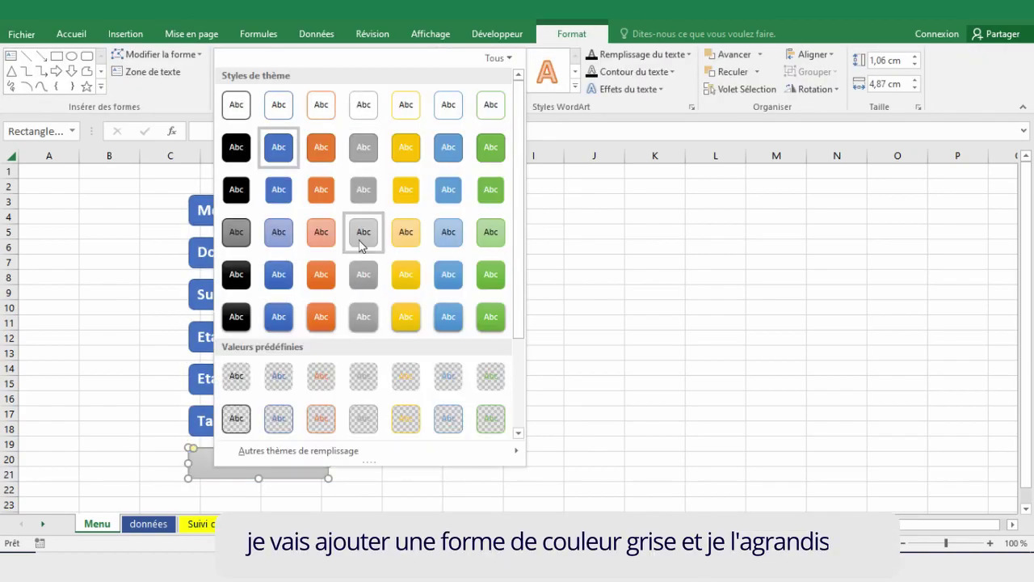
click(363, 231)
drag(328, 446, 386, 185)
drag(189, 185, 123, 174)
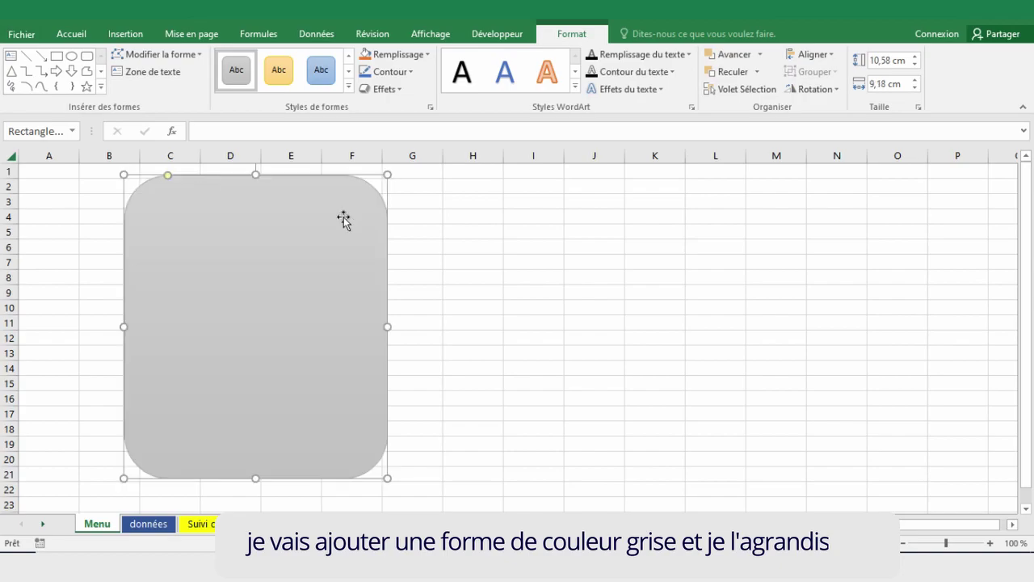
click(733, 71)
click(441, 236)
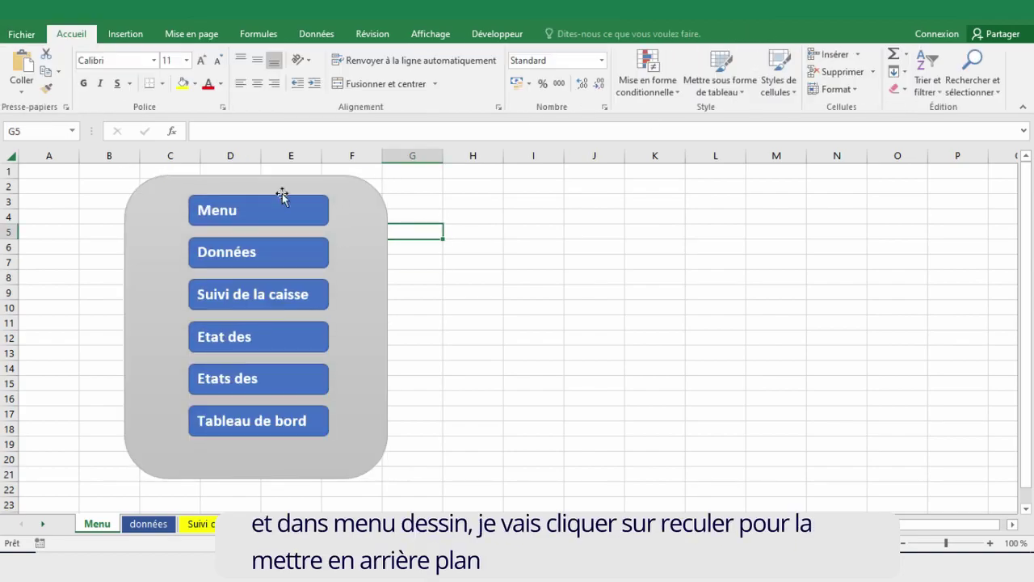
Step: Remove the blue fill from the Menu title and make its text dark
click(296, 202)
click(400, 54)
click(396, 198)
click(689, 54)
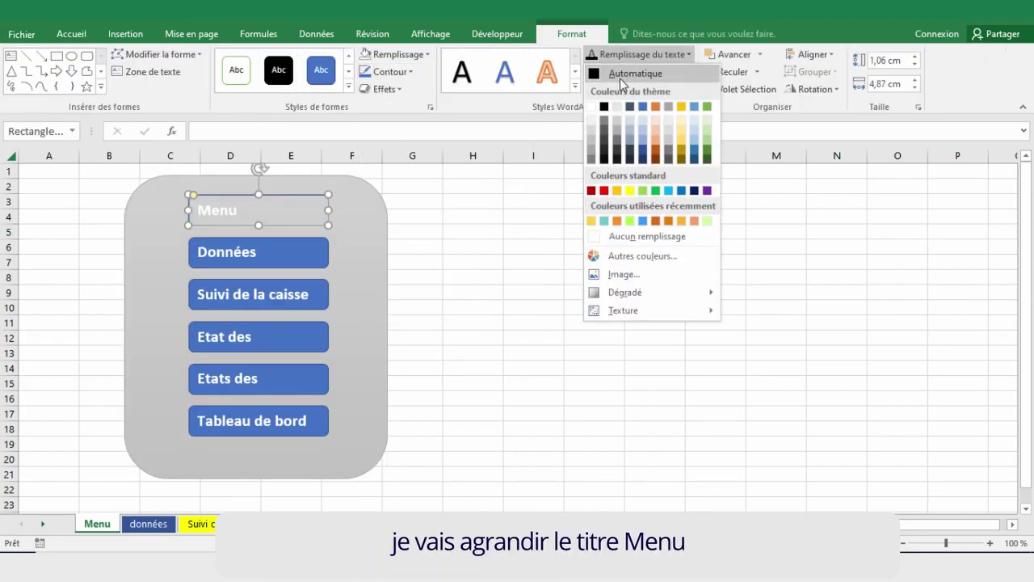
click(619, 78)
Step: Make the Menu title 32-point, widen its box, centre the text, and adjust its outline
click(71, 34)
click(202, 60)
mouse_move(188, 195)
mouse_down()
mouse_move(177, 180)
mouse_move(158, 181)
mouse_up()
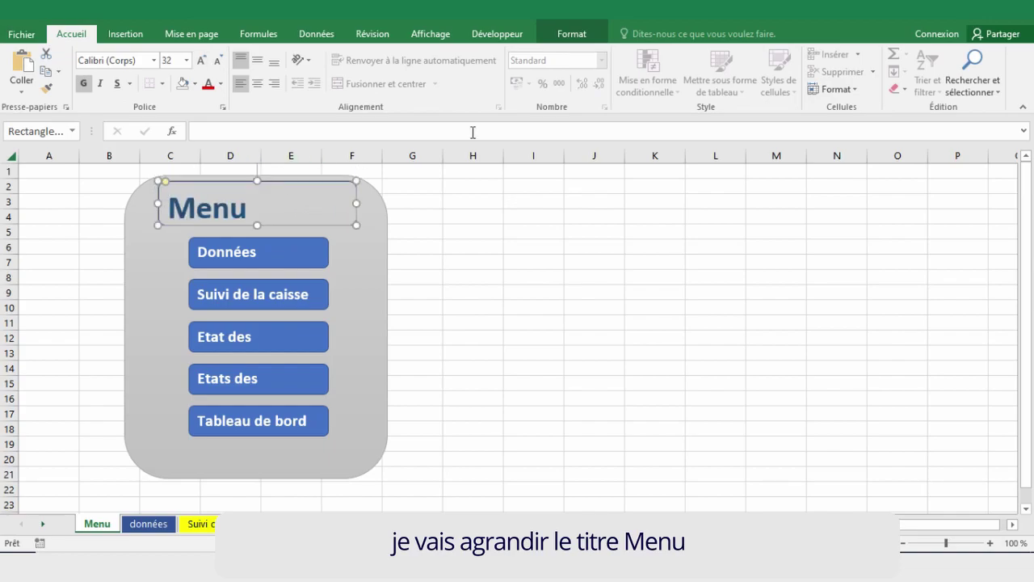
click(257, 83)
click(257, 60)
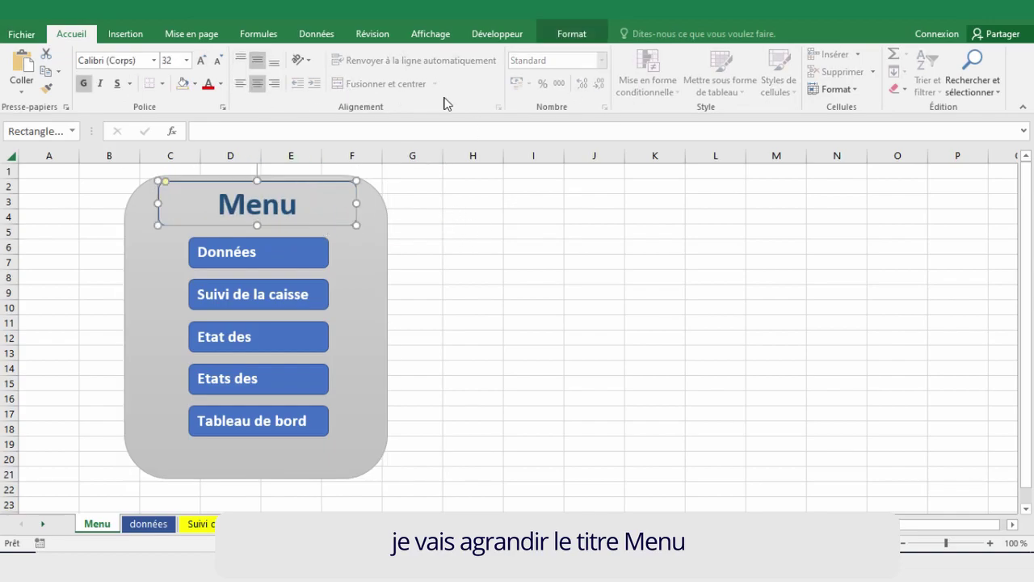
click(572, 34)
click(400, 71)
click(496, 242)
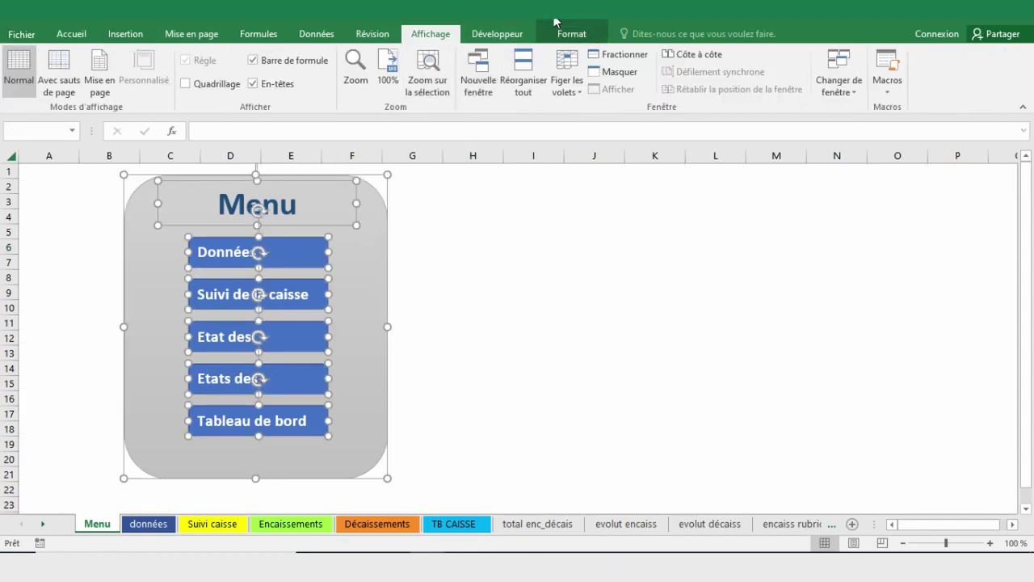
Step: Apply the Inclinaison douce bevel effect to the shapes, then select every shape
click(571, 34)
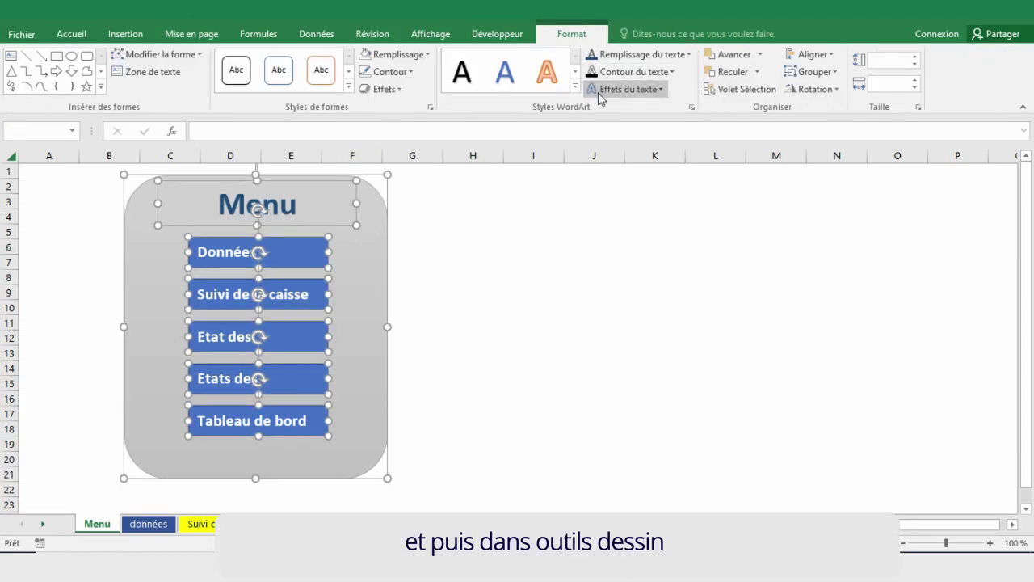
click(384, 89)
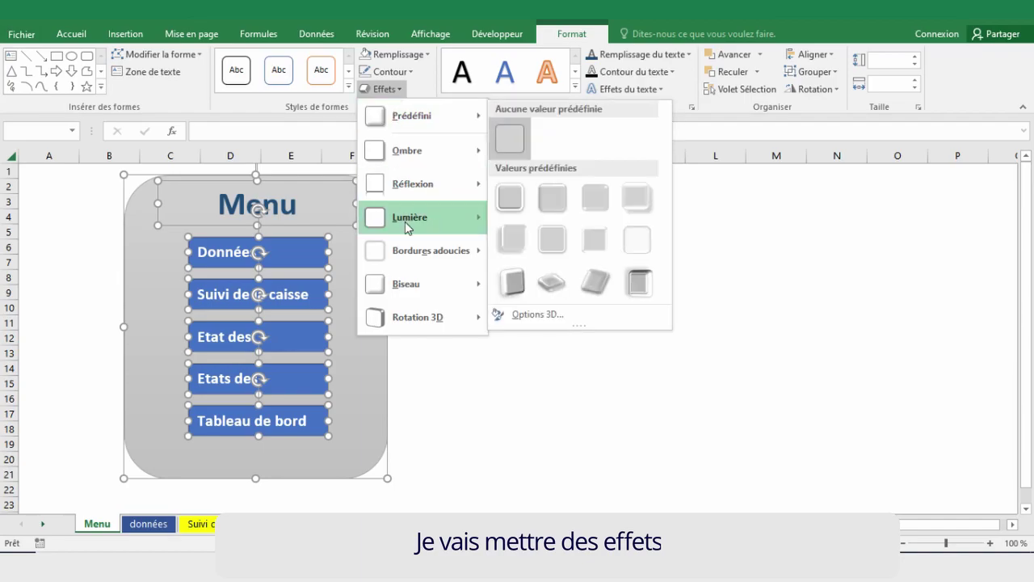
mouse_move(404, 219)
mouse_move(407, 290)
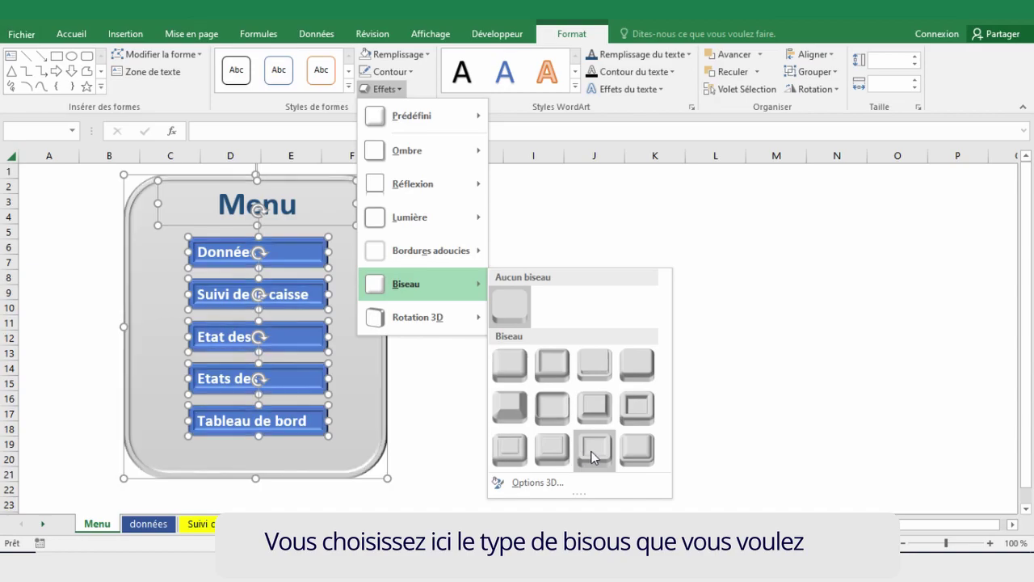
click(638, 370)
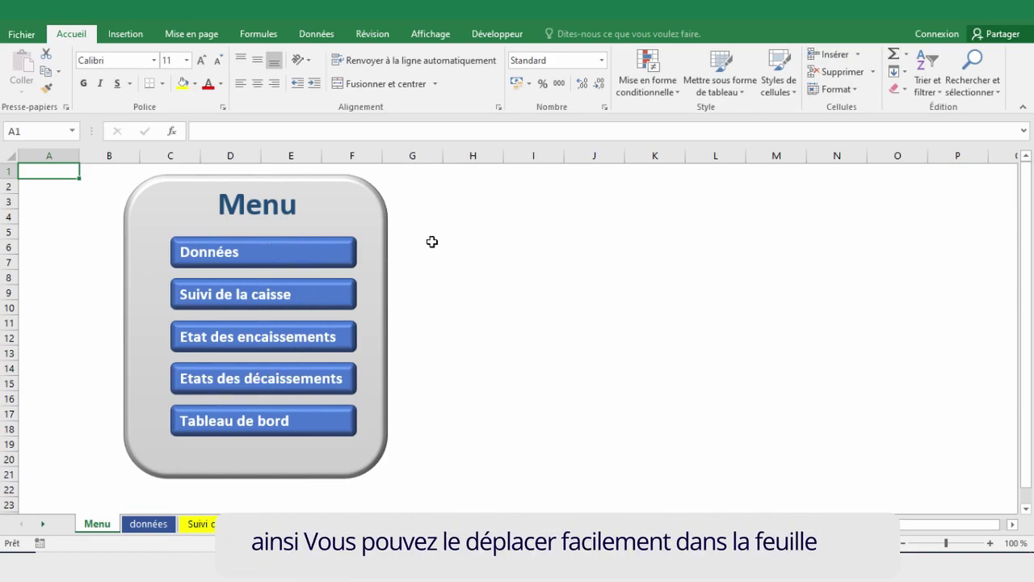
click(280, 207)
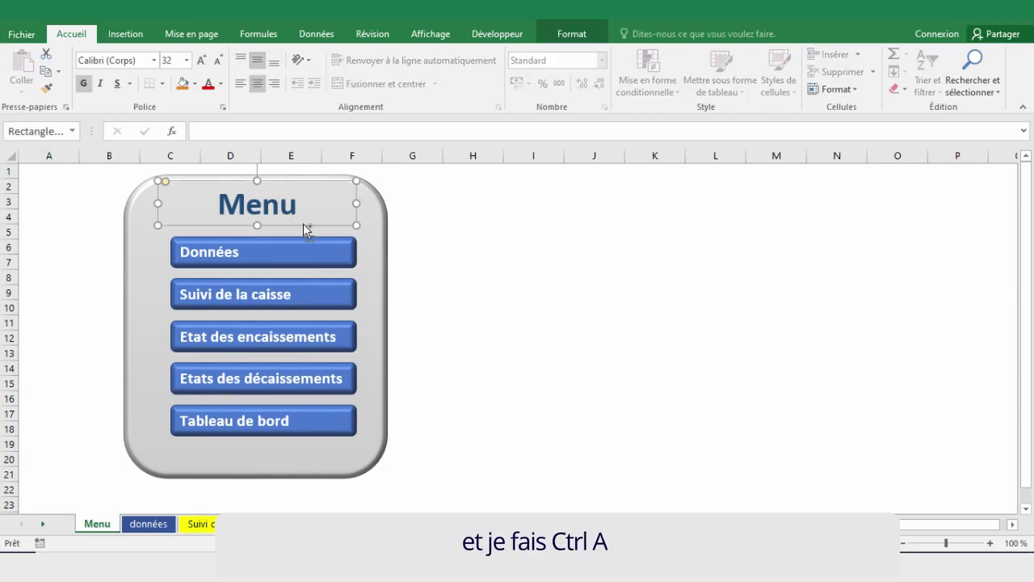
key(ctrl+a)
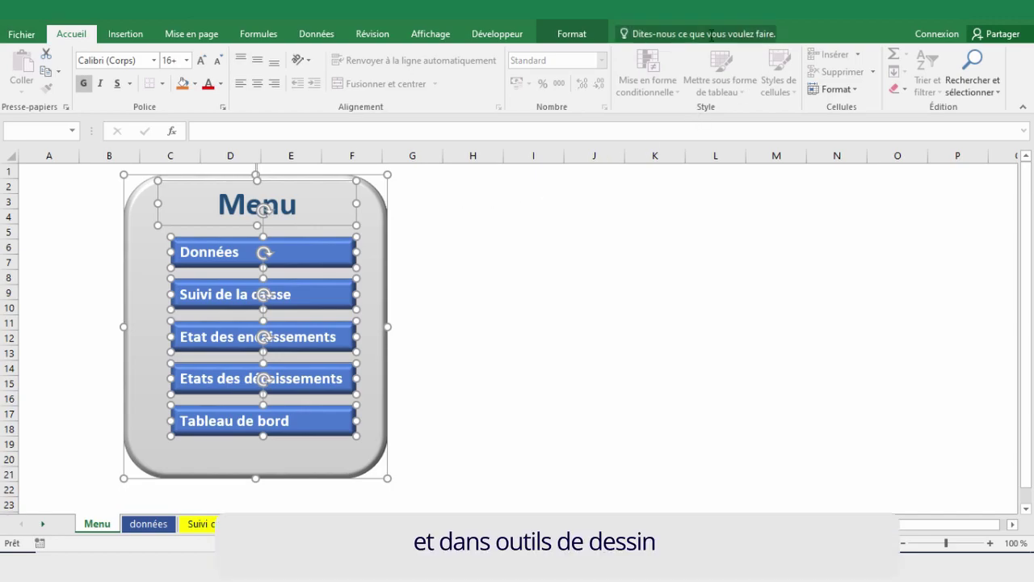
Step: Group the panel, title and buttons into Groupe 1 and test-move it back to columns B–F
click(571, 33)
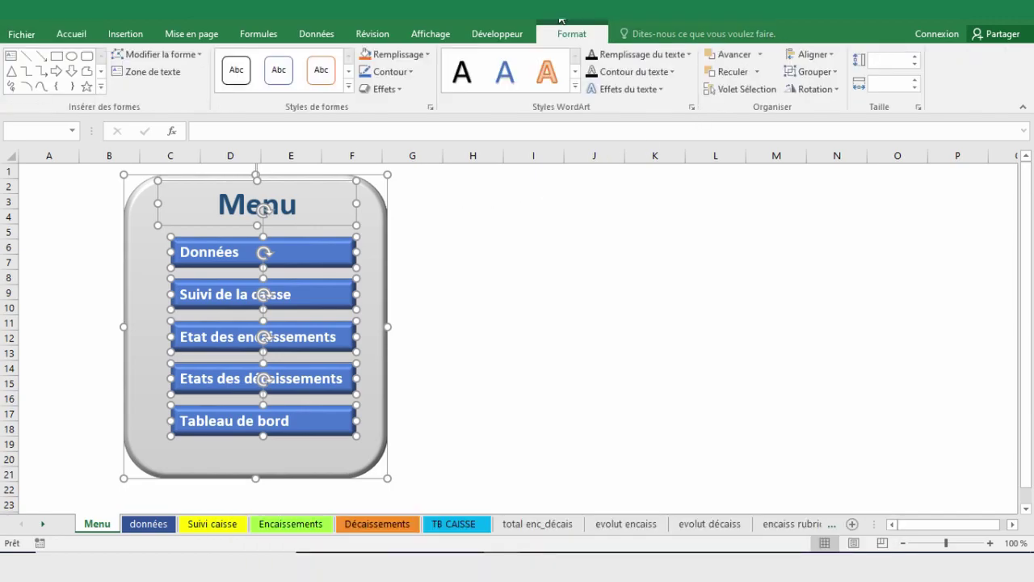
click(824, 78)
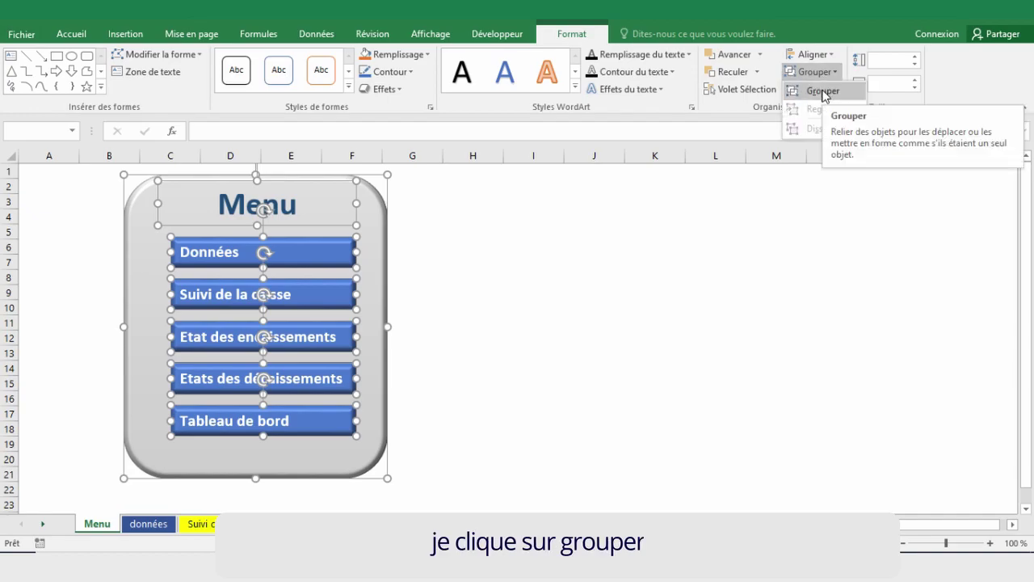
click(823, 92)
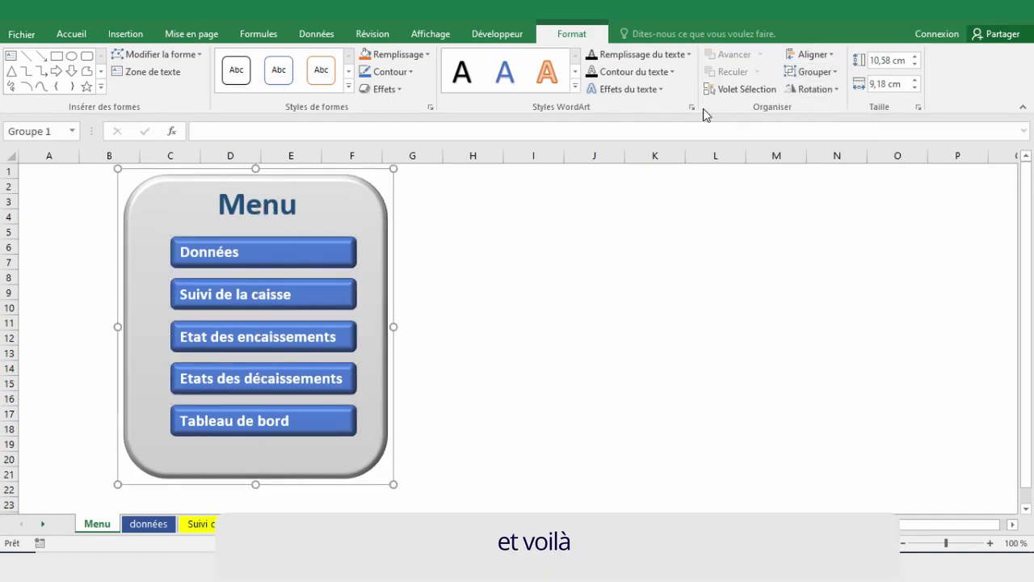
drag(365, 178, 568, 175)
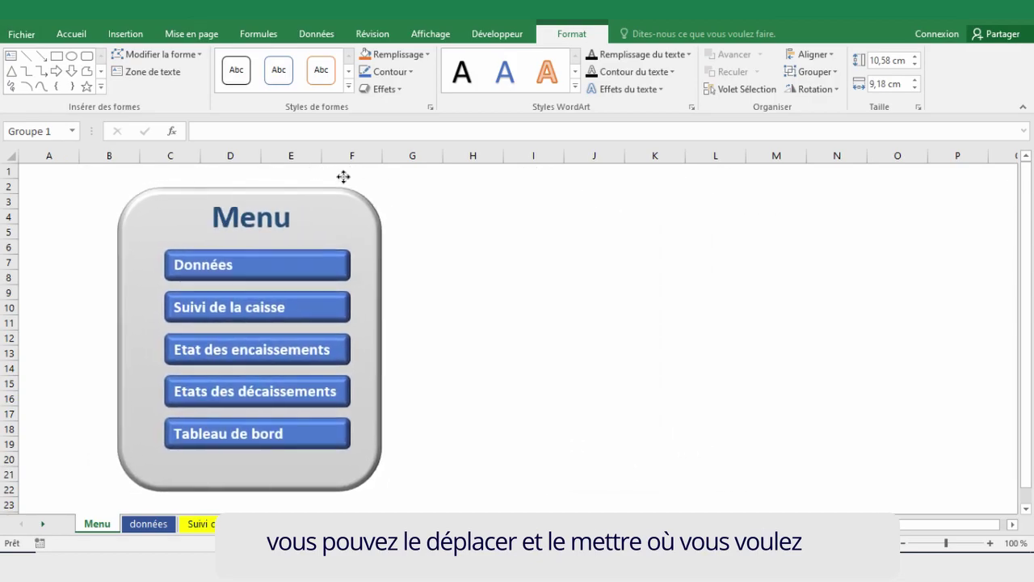
drag(568, 175, 353, 172)
key(Escape)
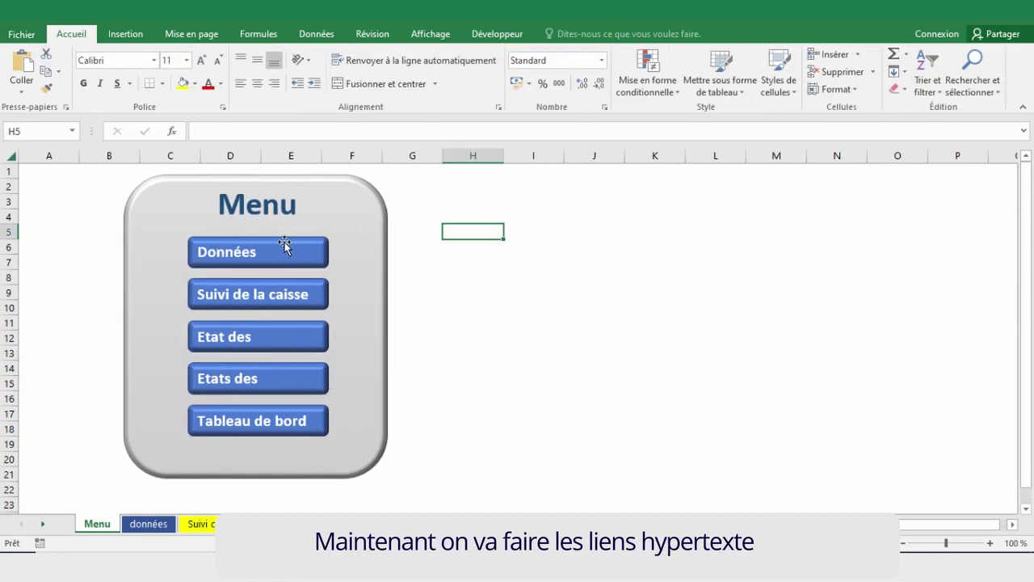
Step: Open the Lien hypertexte dialog for the Données button
right_click(285, 245)
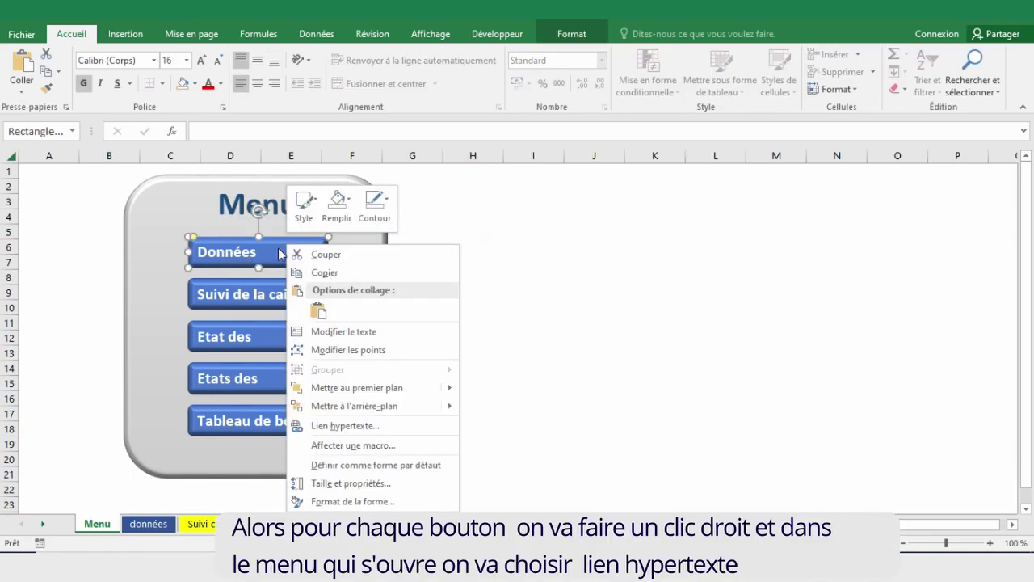
click(338, 425)
mouse_move(414, 299)
mouse_down()
mouse_move(427, 302)
mouse_move(577, 196)
mouse_up()
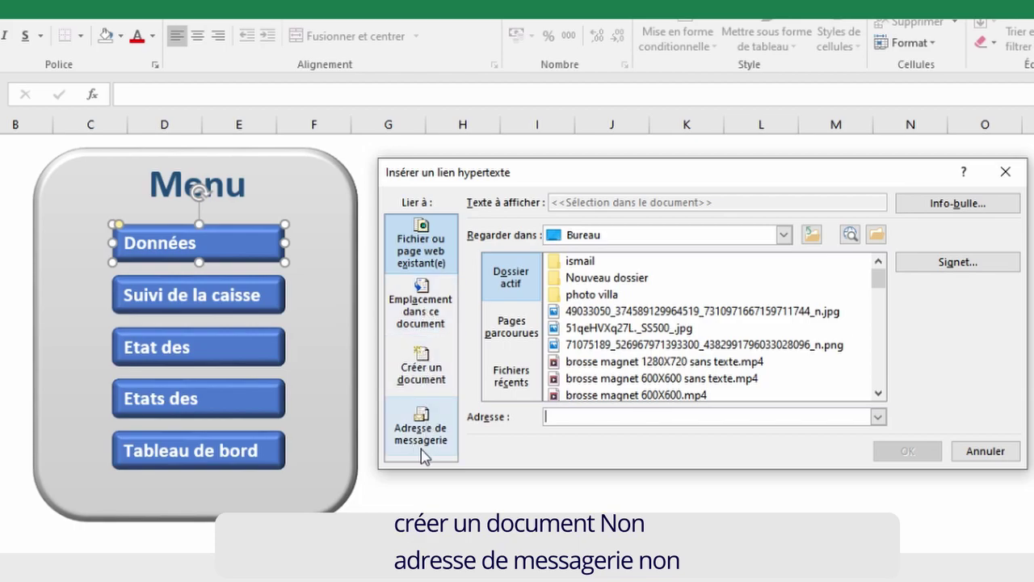
Step: Point the Données link to a place in this document: cell A10 on the données sheet
click(417, 305)
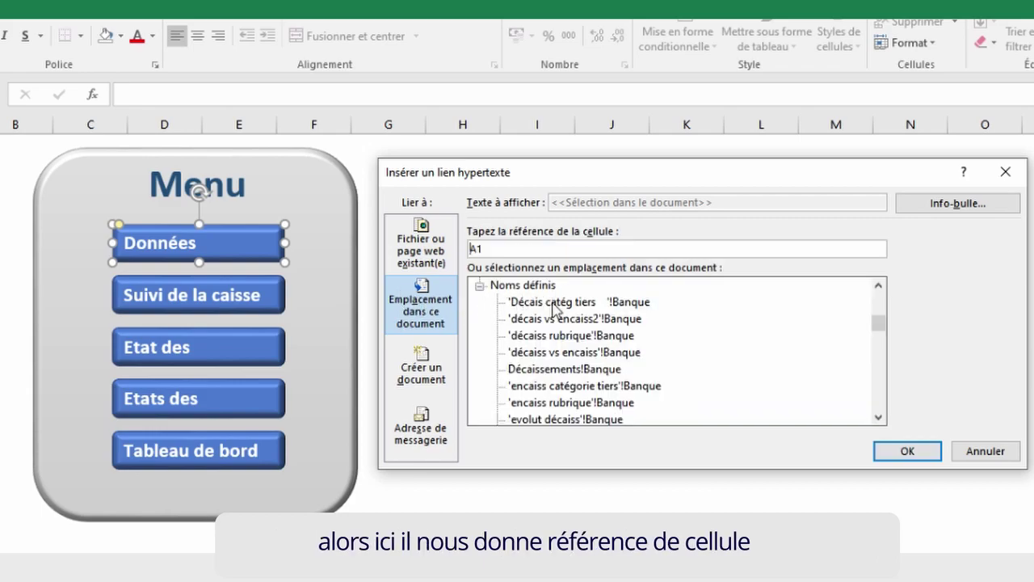
drag(878, 324, 878, 302)
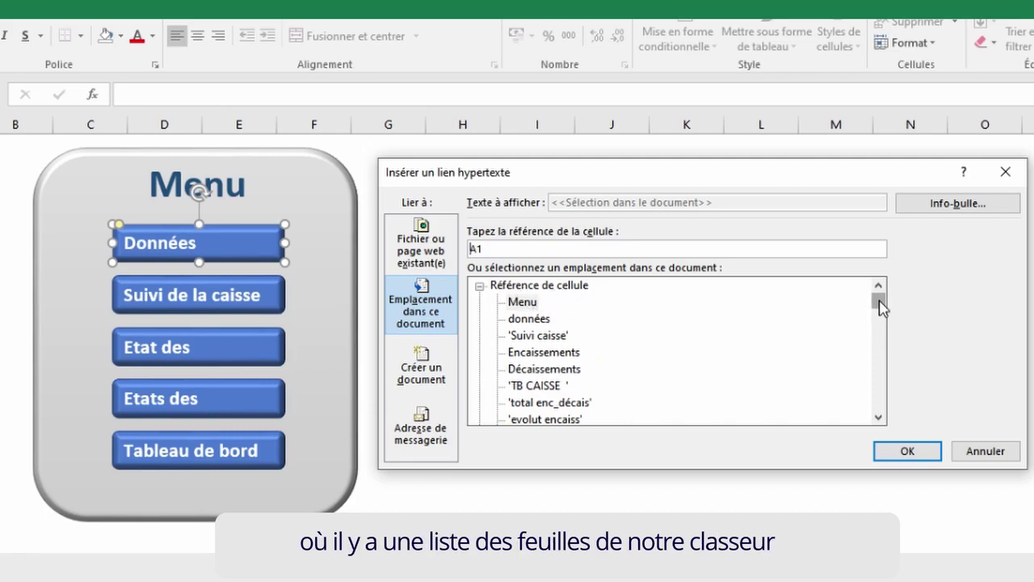
scroll(539, 319, down, 1)
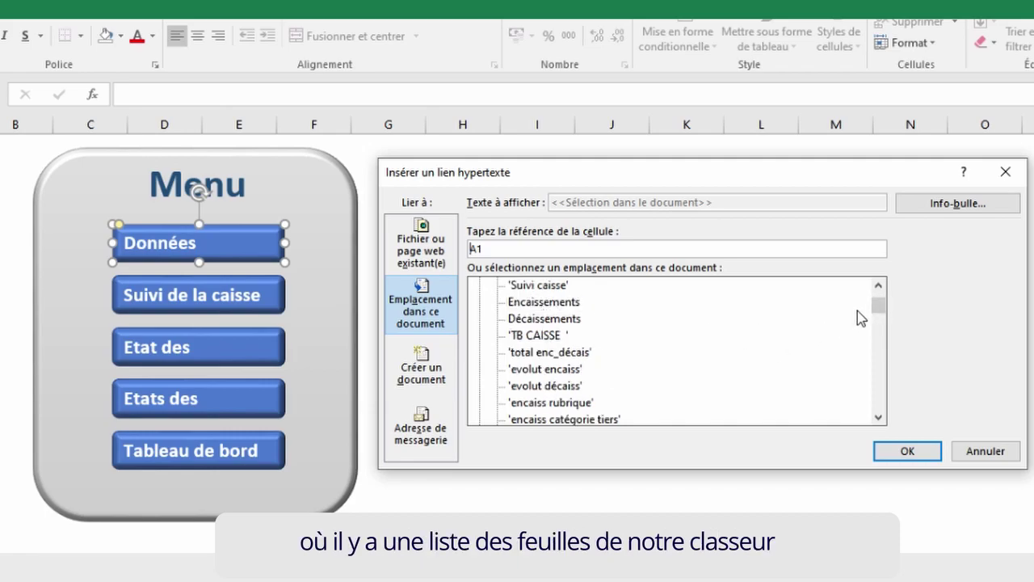
drag(878, 307, 880, 325)
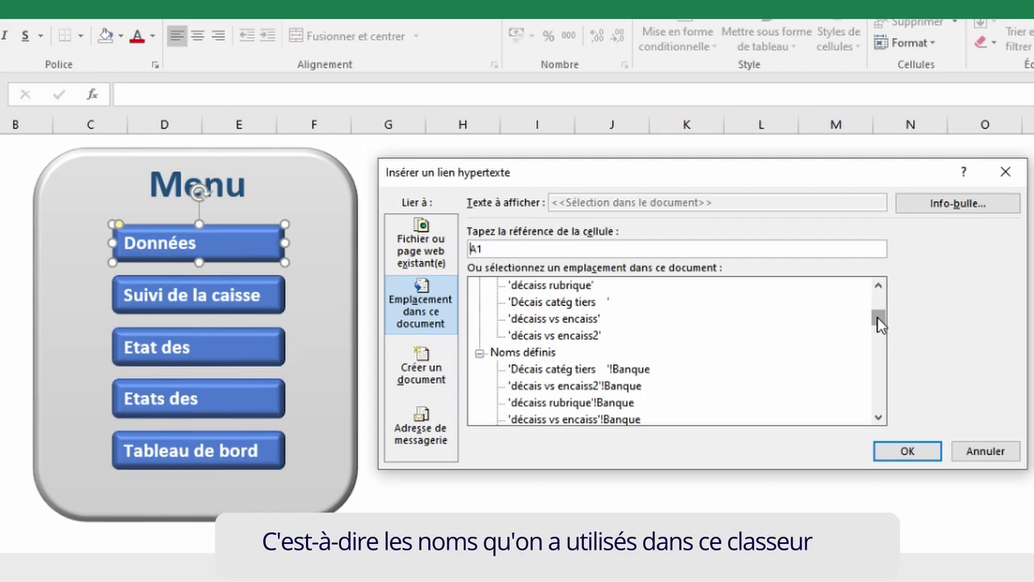
mouse_move(879, 323)
mouse_down()
mouse_move(879, 365)
mouse_move(878, 301)
mouse_up()
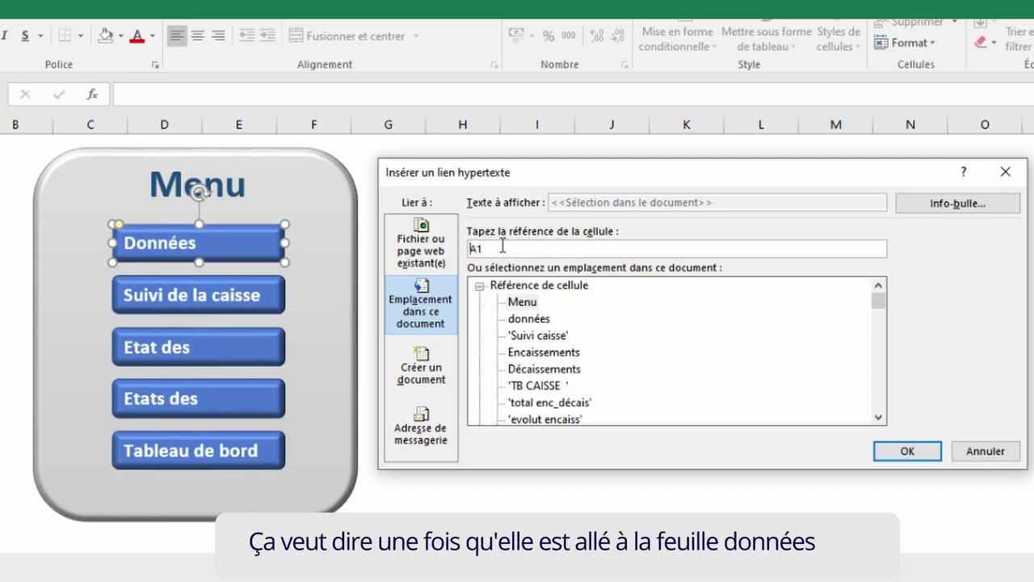
click(501, 248)
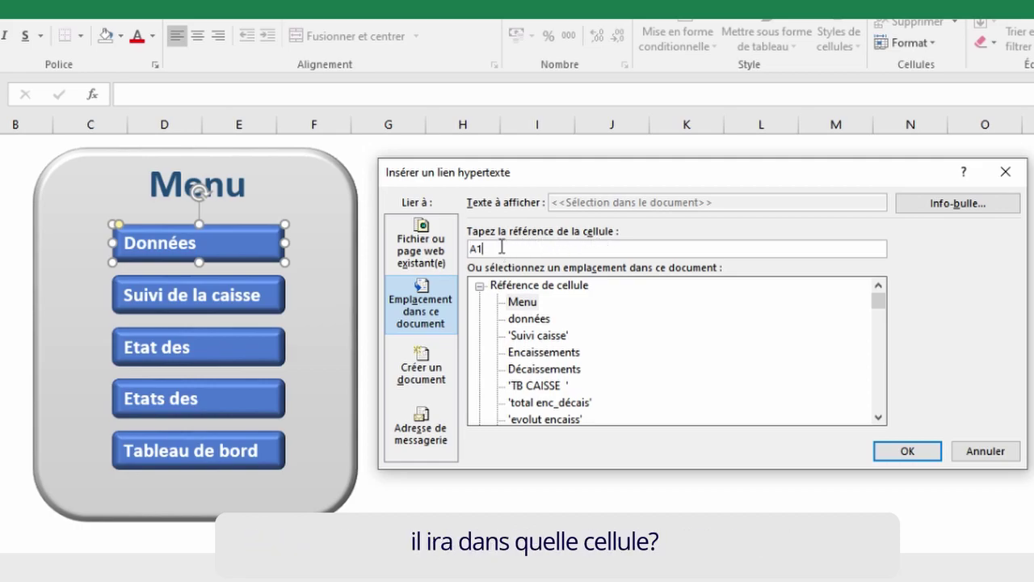
key(BackSpace)
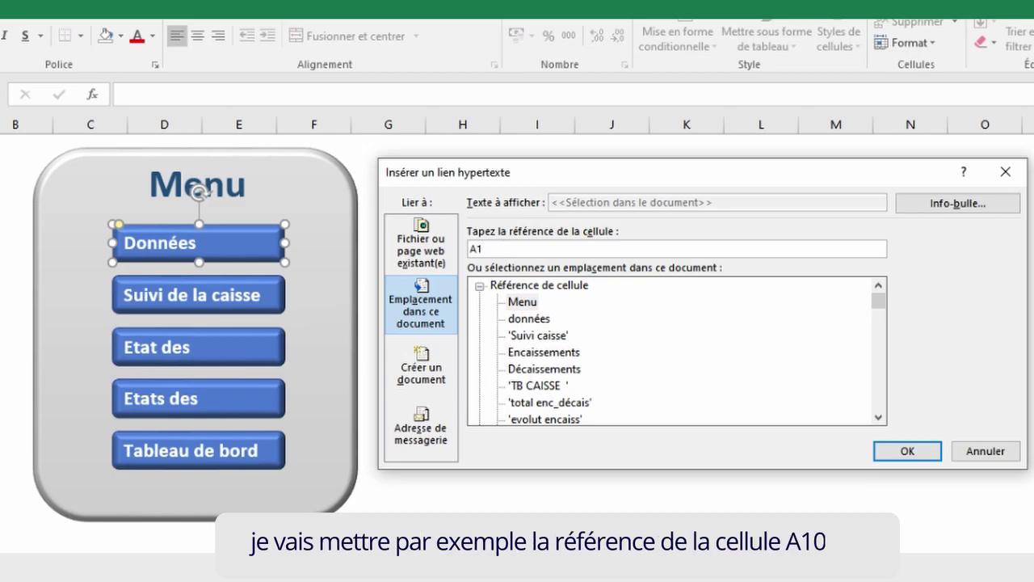
text(0)
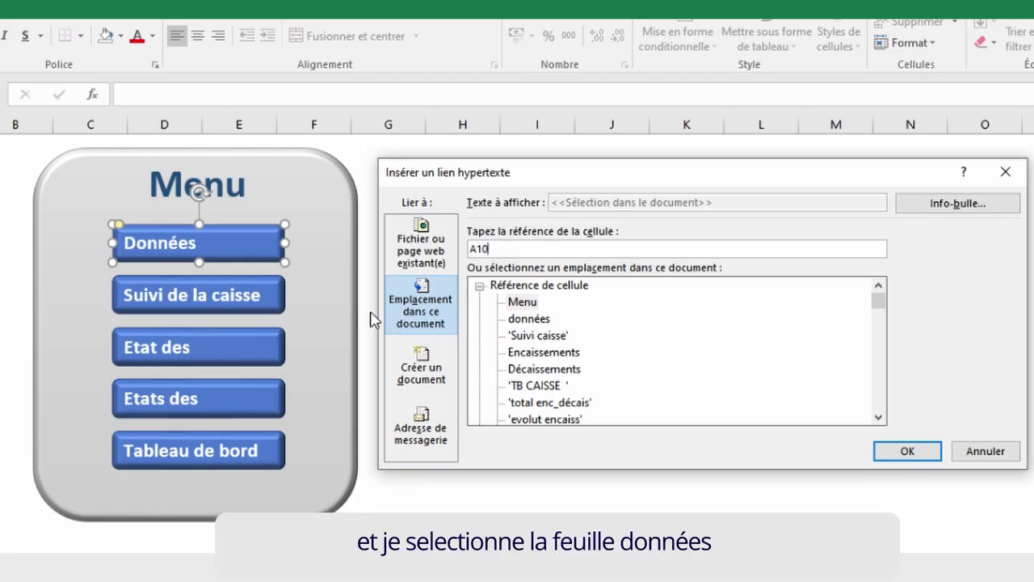
click(529, 320)
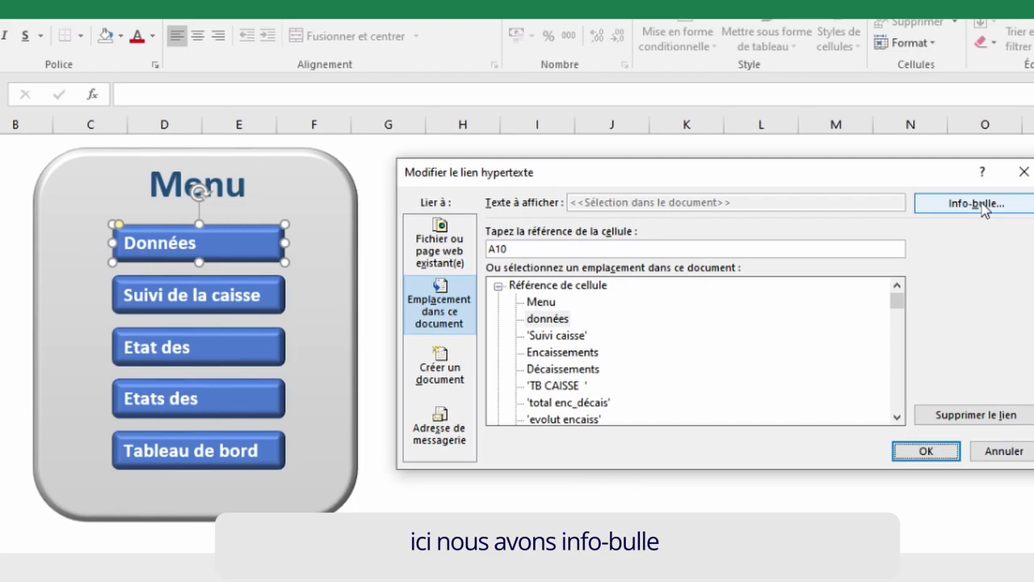
Step: Add the tooltip Allez vers la feuille 'données' and confirm the Données hyperlink
click(981, 205)
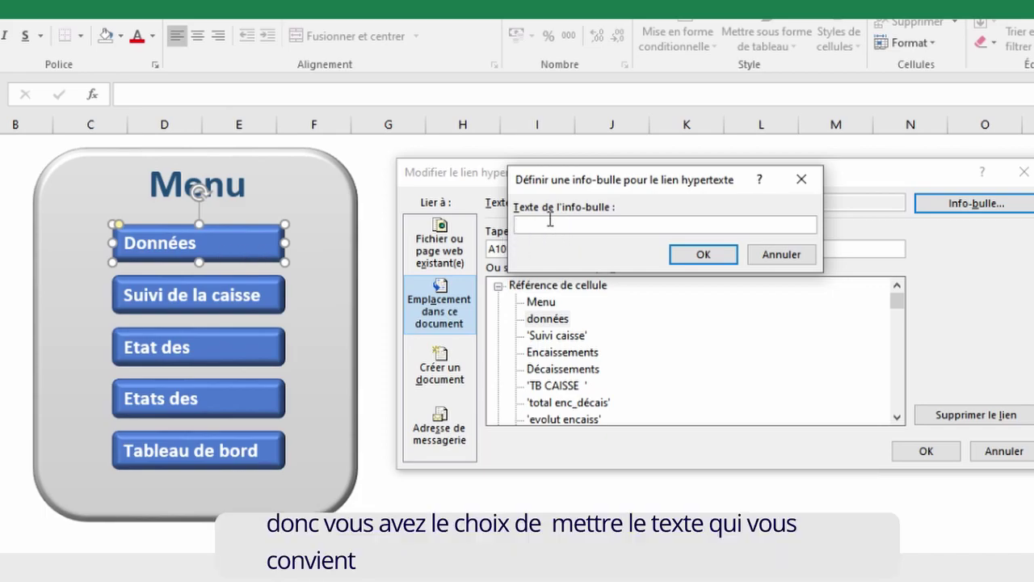
text(Allez vers la feuille donn)
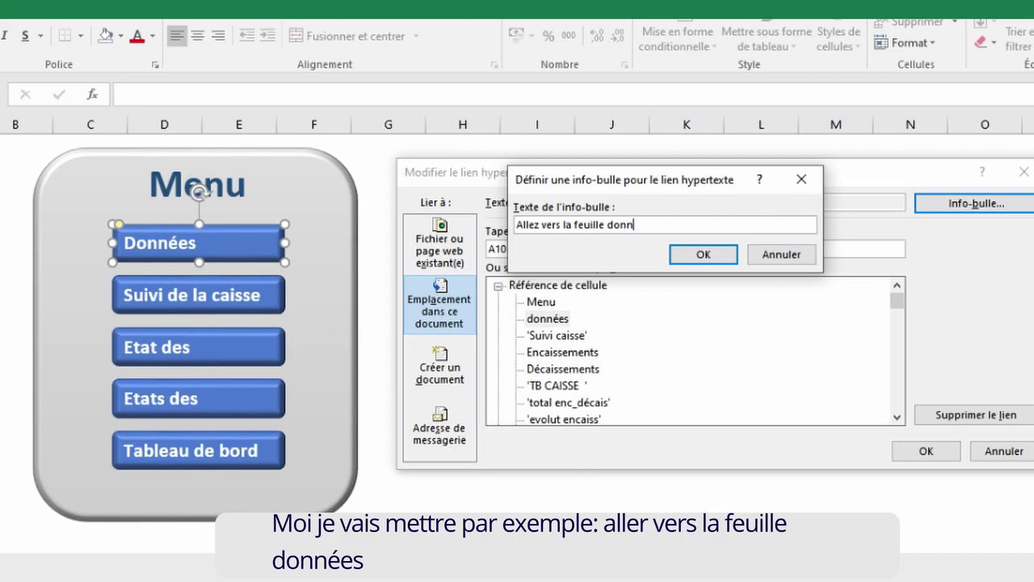
key(BackSpace)
key(BackSpace)
key(BackSpace)
key(BackSpace)
text('données')
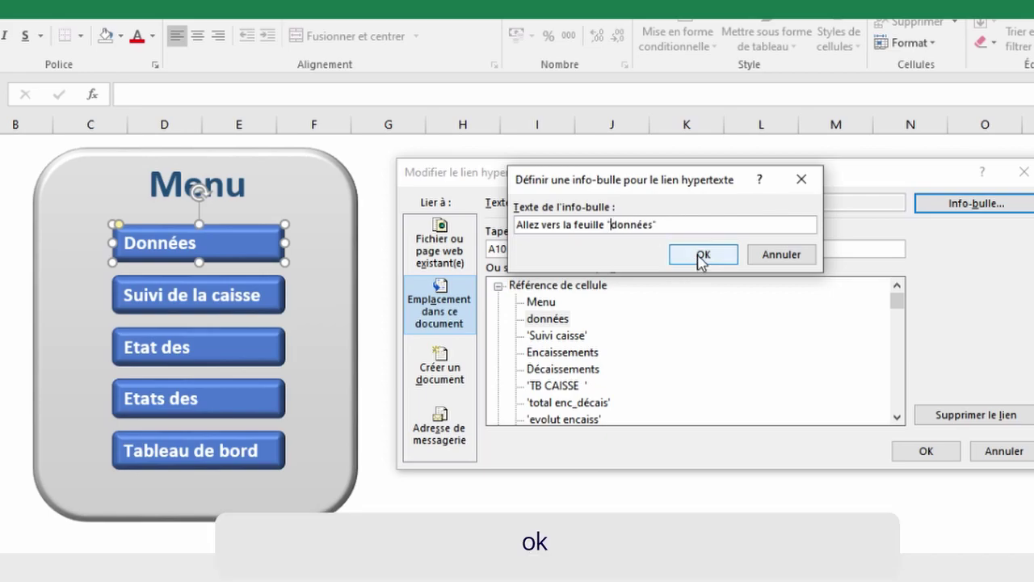
click(702, 255)
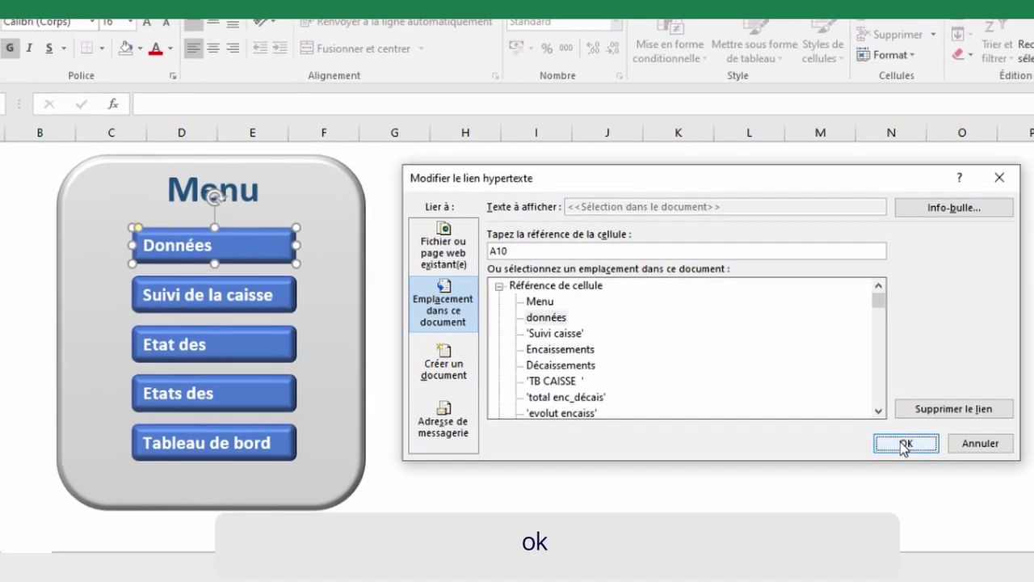
click(903, 448)
click(414, 252)
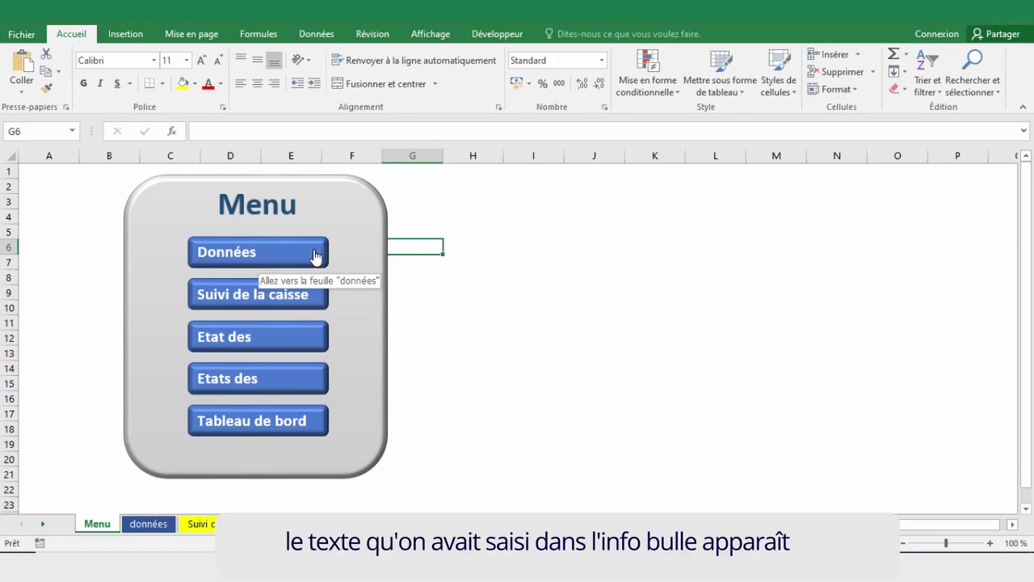
click(264, 257)
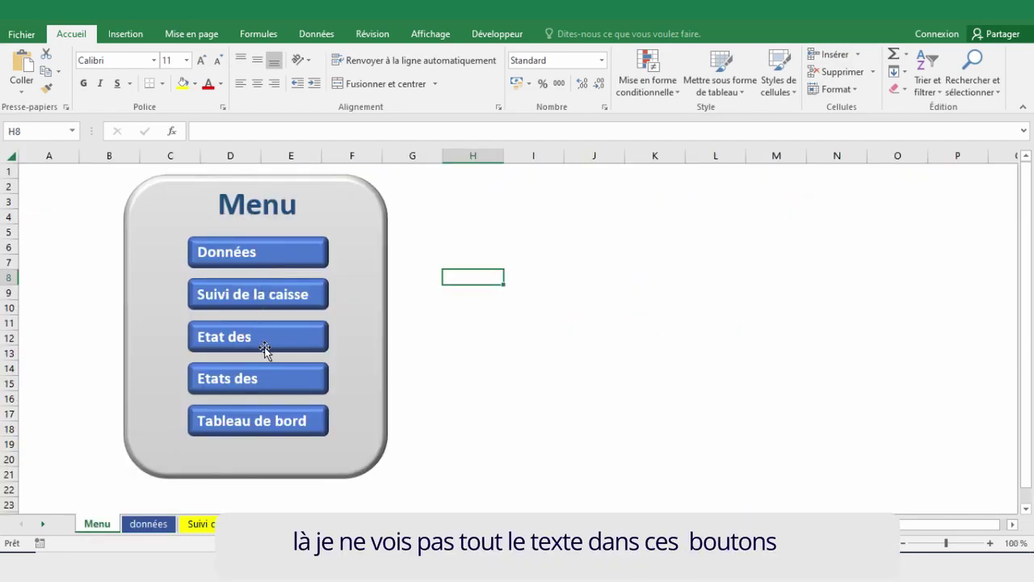
Step: Select the five buttons without the title and panel, and widen them on both sides
click(274, 341)
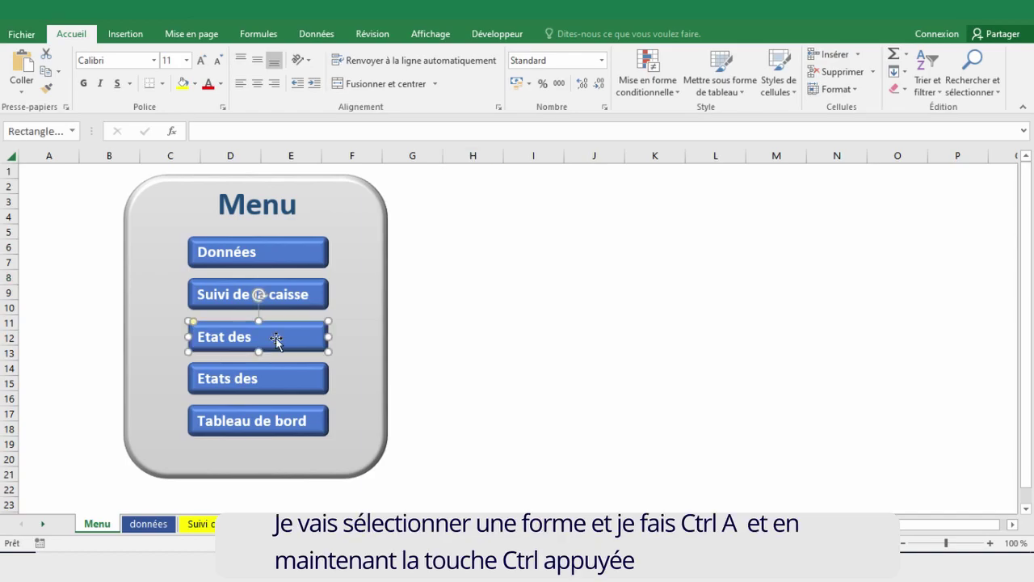
key(ctrl+a)
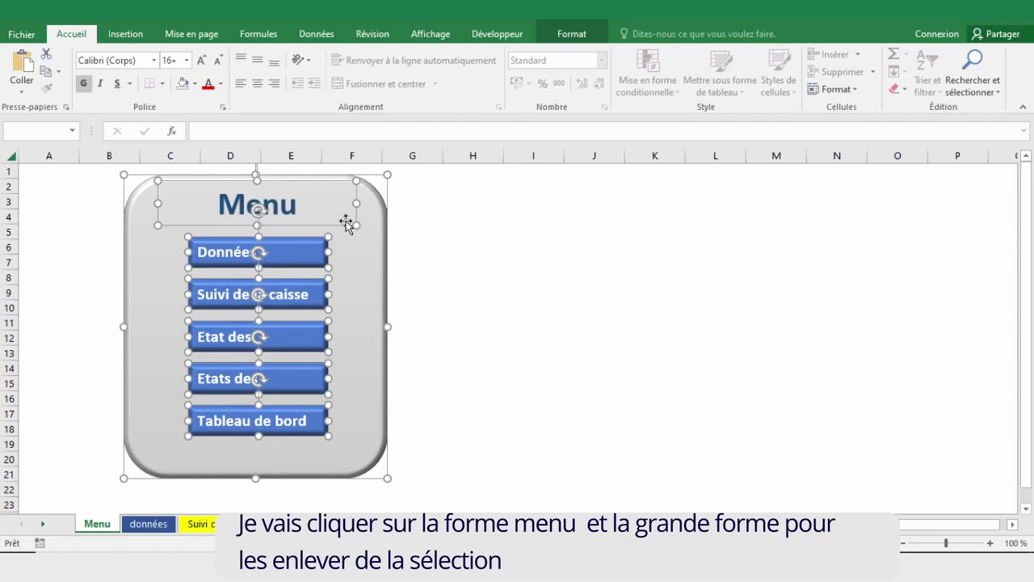
ctrl+click(349, 228)
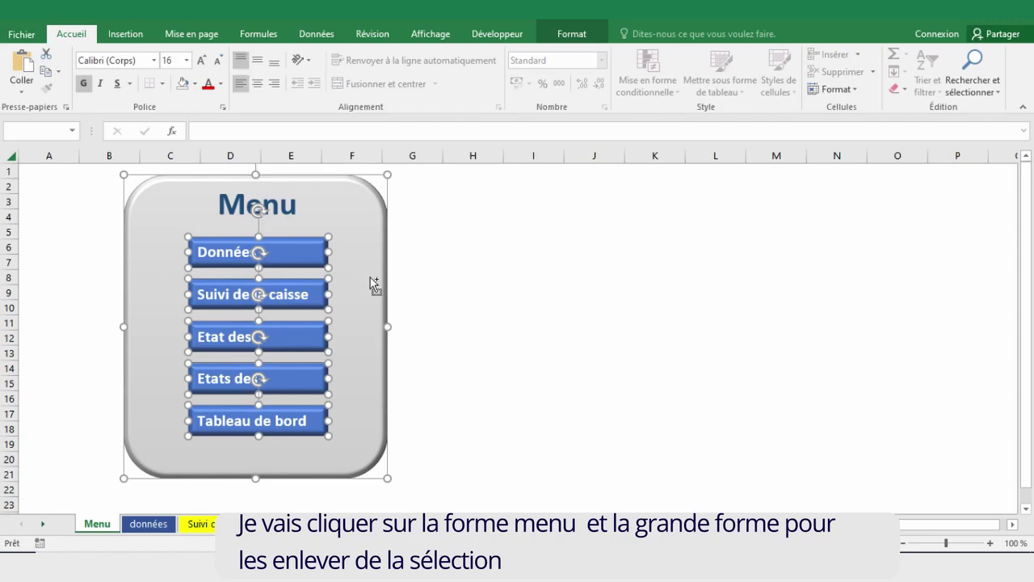
ctrl+click(385, 318)
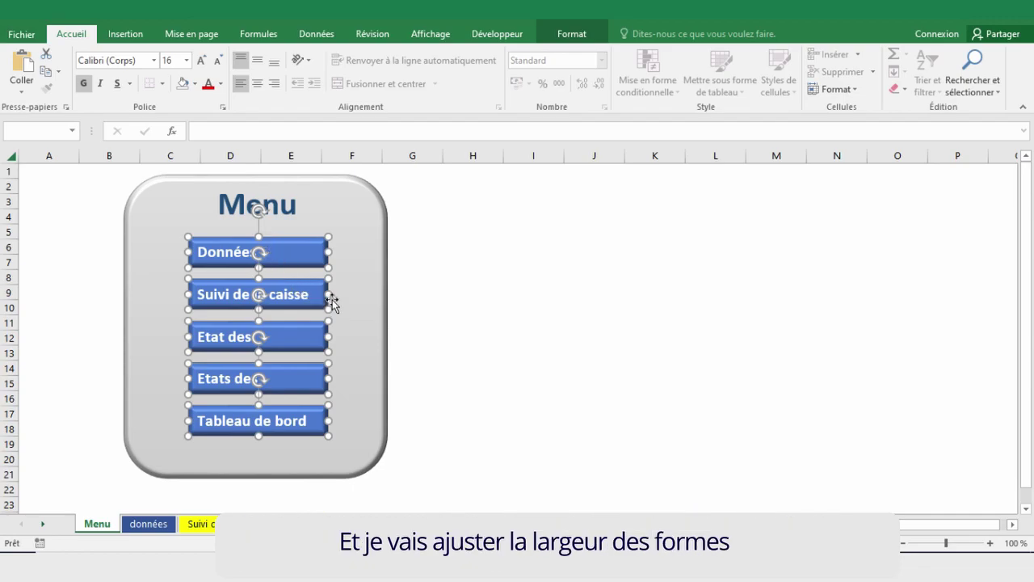
drag(327, 294, 356, 294)
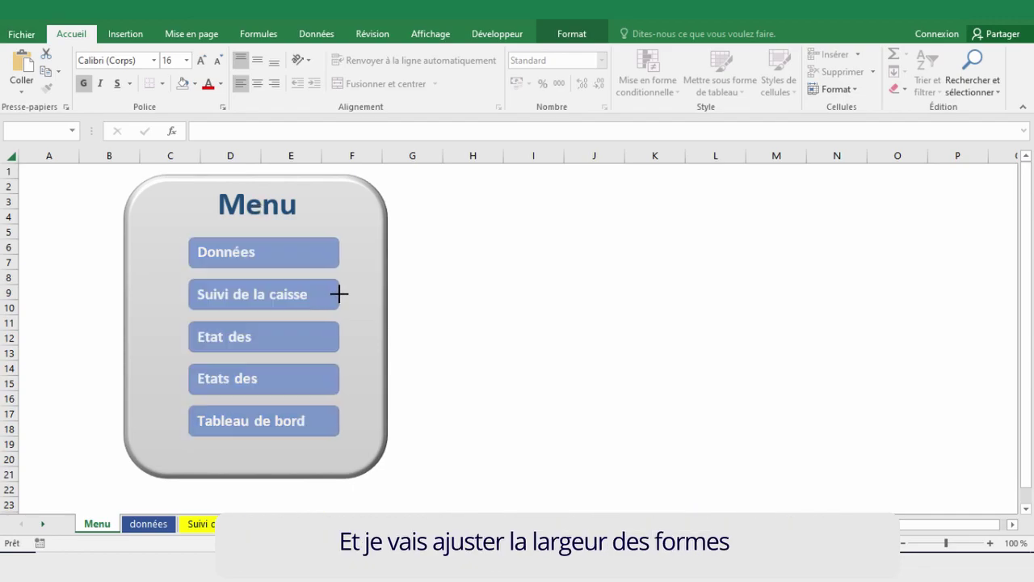
drag(188, 294, 170, 294)
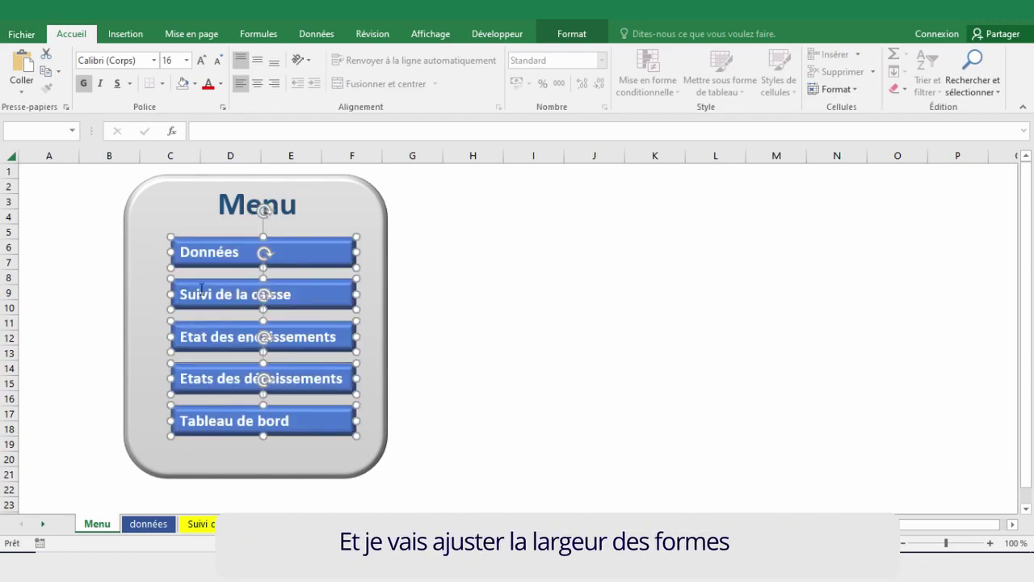
click(495, 276)
click(414, 291)
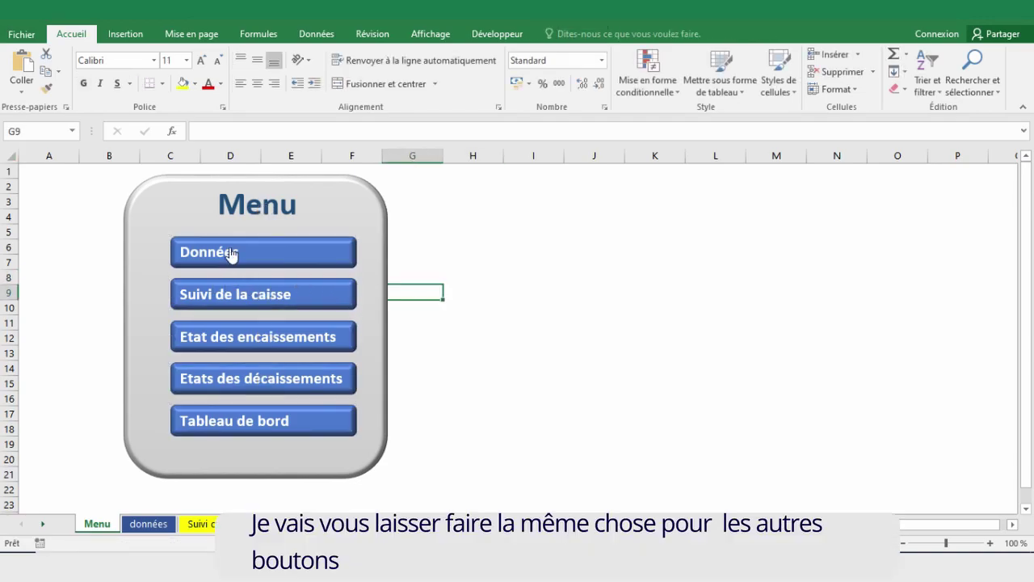
Step: Copy the Données button from the Menu sheet, then select cell W2 on the données sheet
click(239, 251)
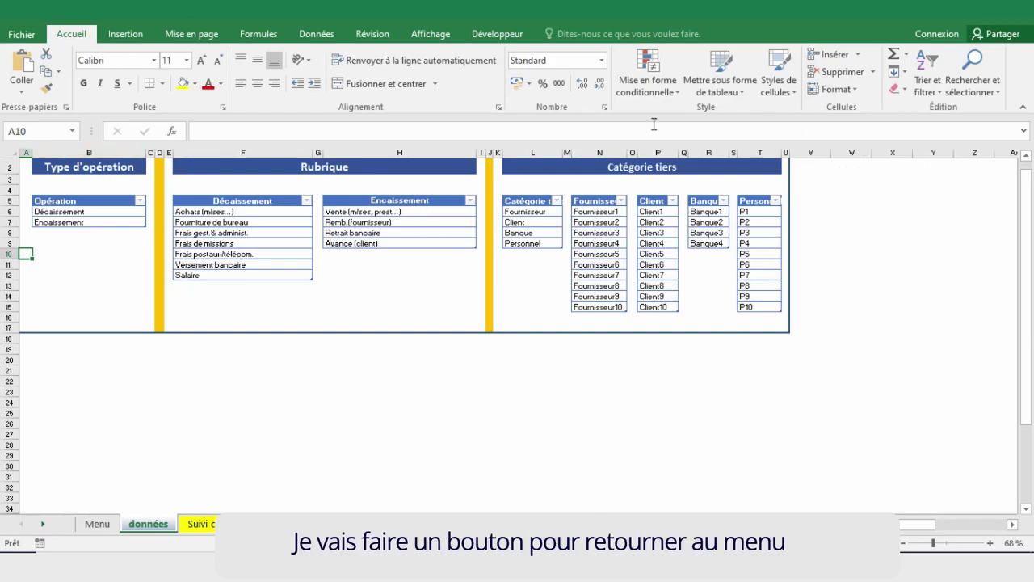
click(97, 523)
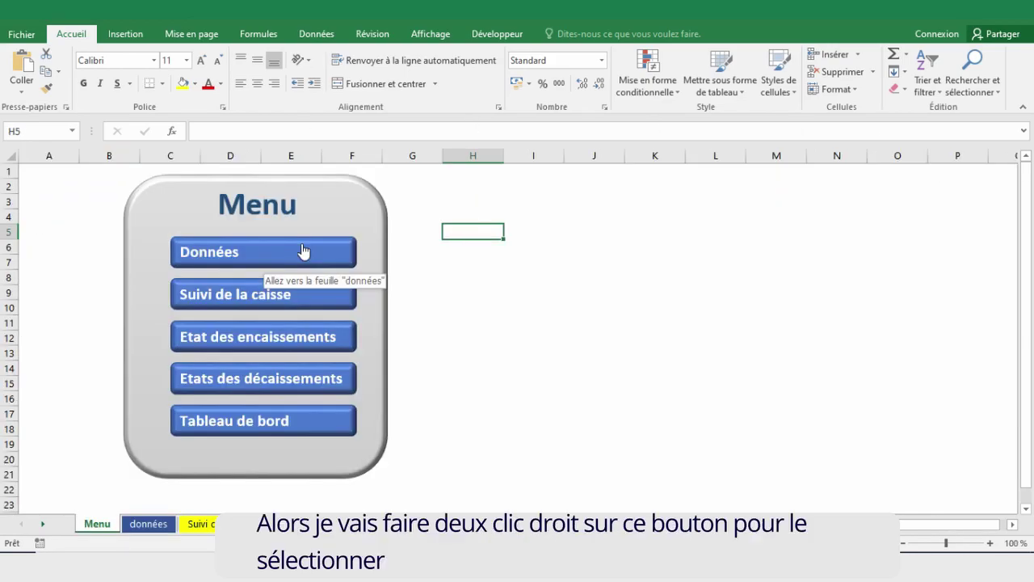
right_click(301, 245)
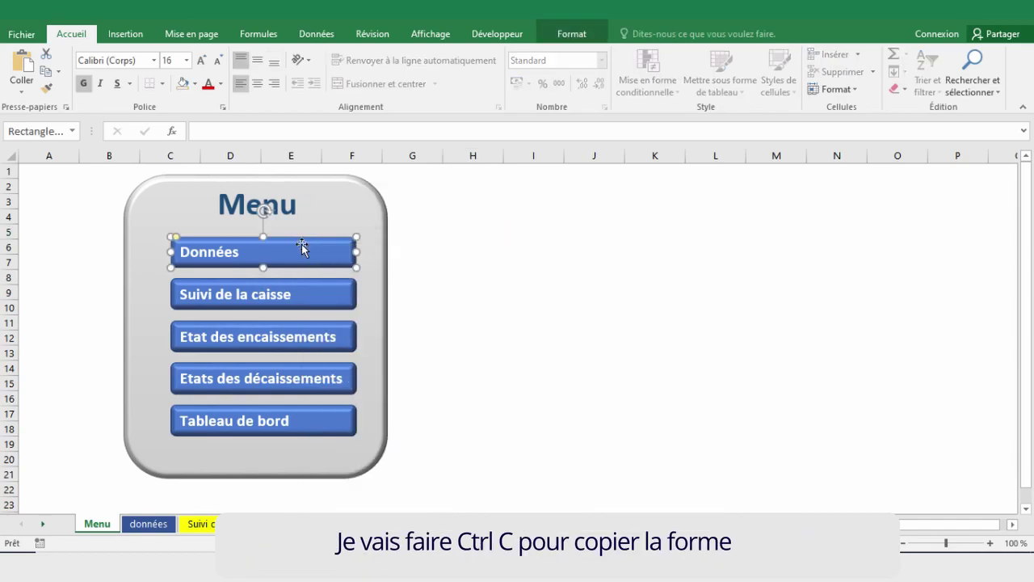
click(159, 526)
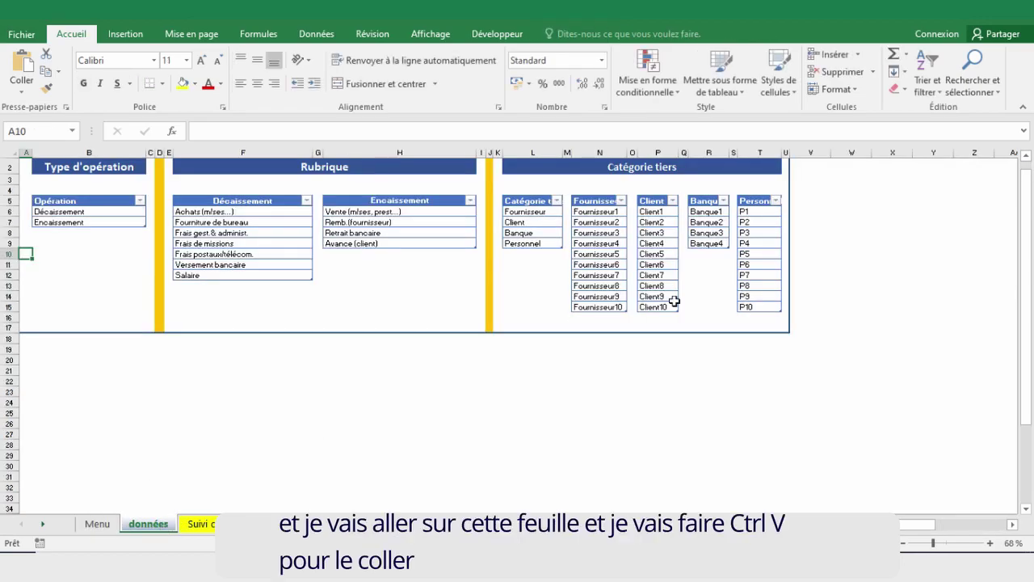
click(836, 170)
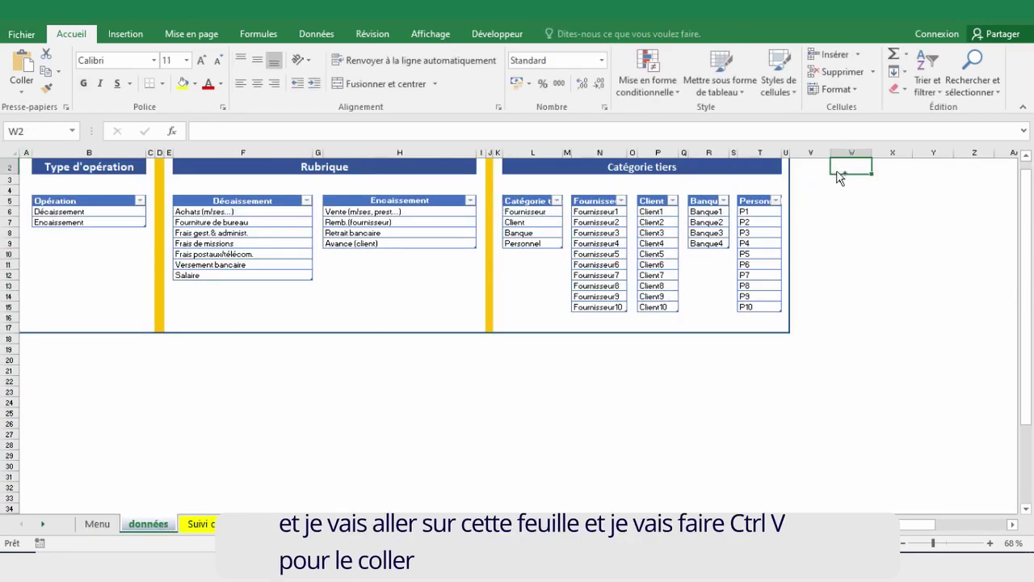
Step: Paste the copied button on the données sheet and relabel it 'Menu'
key(ctrl+v)
ctrl+scroll(840, 178, up, 2)
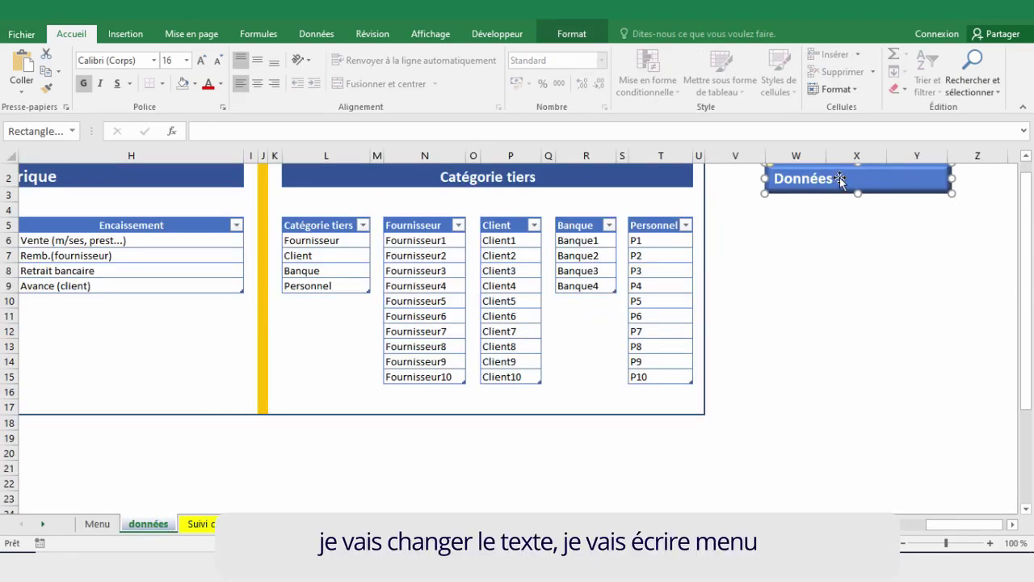
text(Menu)
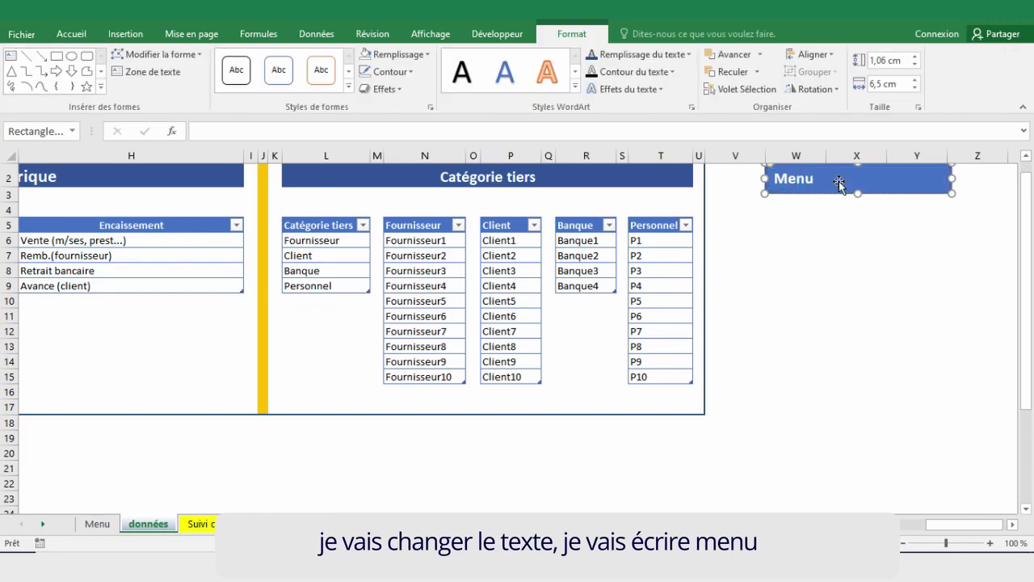
key(Escape)
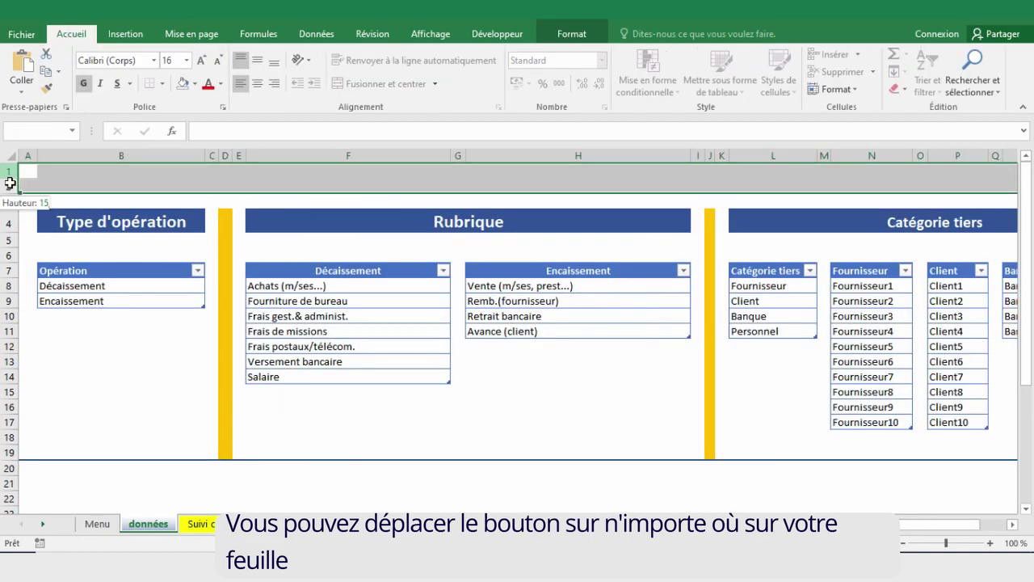
Step: Enlarge the top three rows and move the Menu button to cell A1
drag(9, 184, 10, 194)
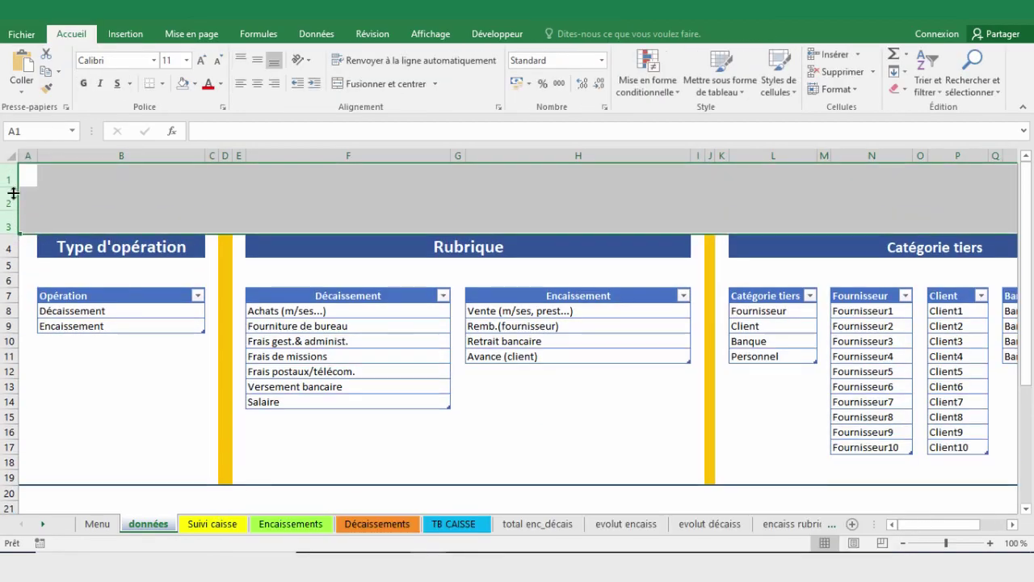
click(721, 223)
scroll(814, 263, right, 3)
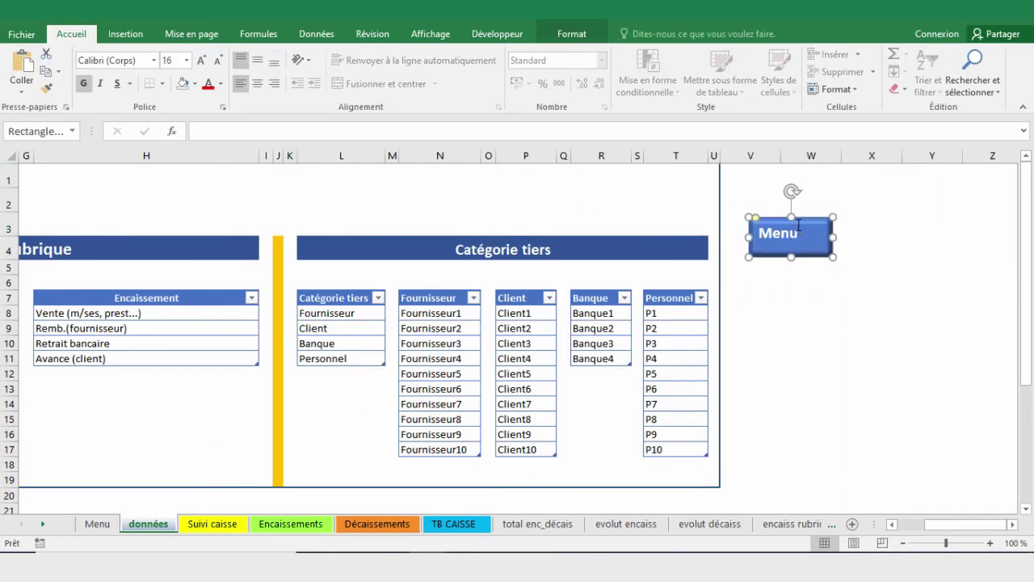
drag(814, 263, 74, 187)
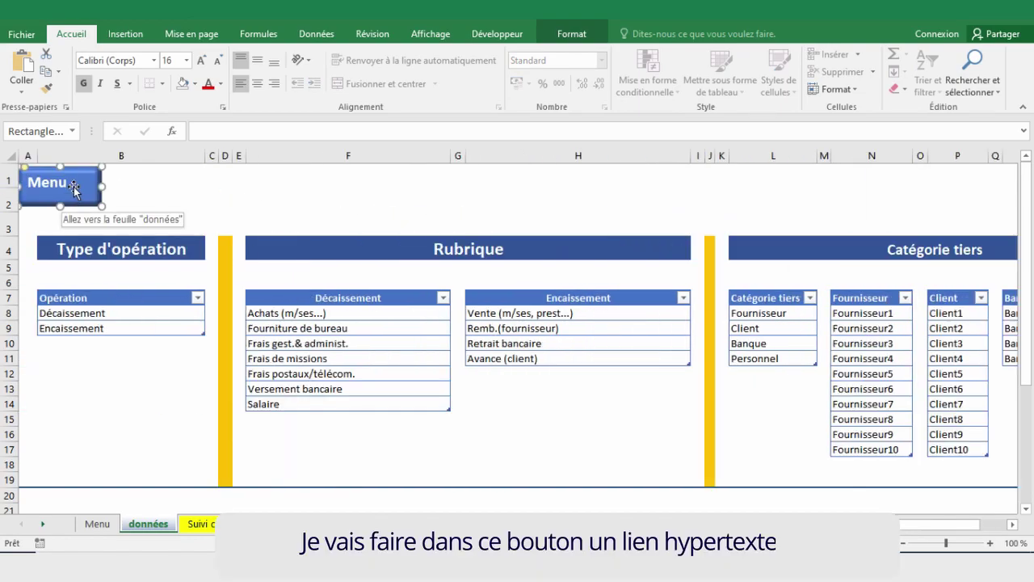
Step: Point the Menu button's hyperlink to the Menu sheet with tooltip 'Retour vers le menu'
right_click(73, 187)
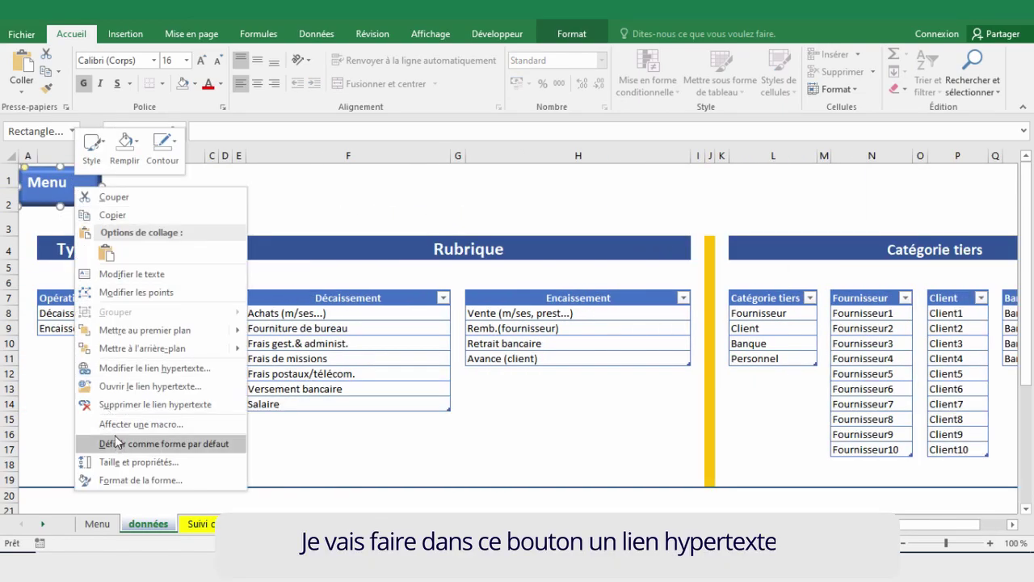
click(130, 370)
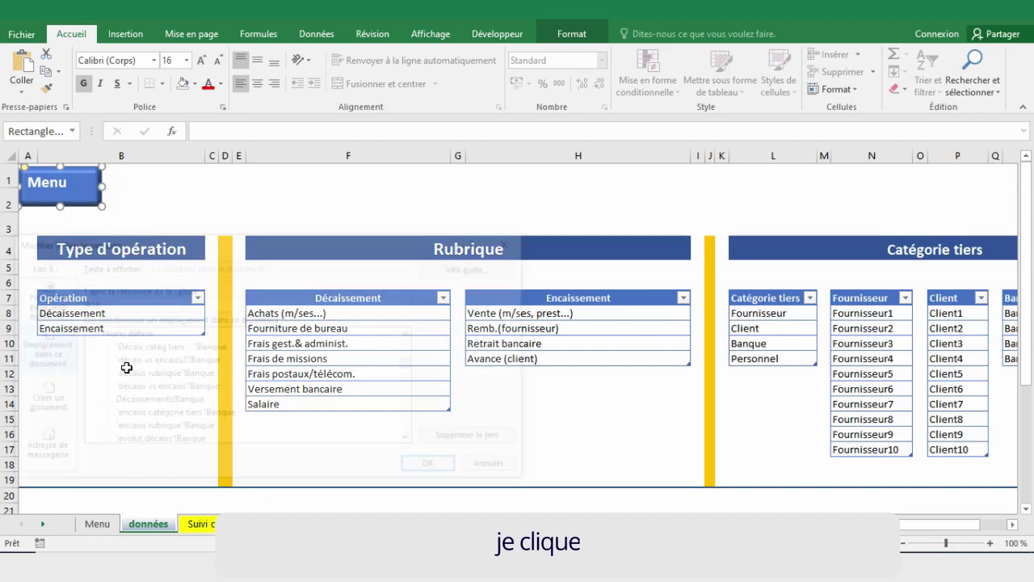
drag(250, 247, 468, 187)
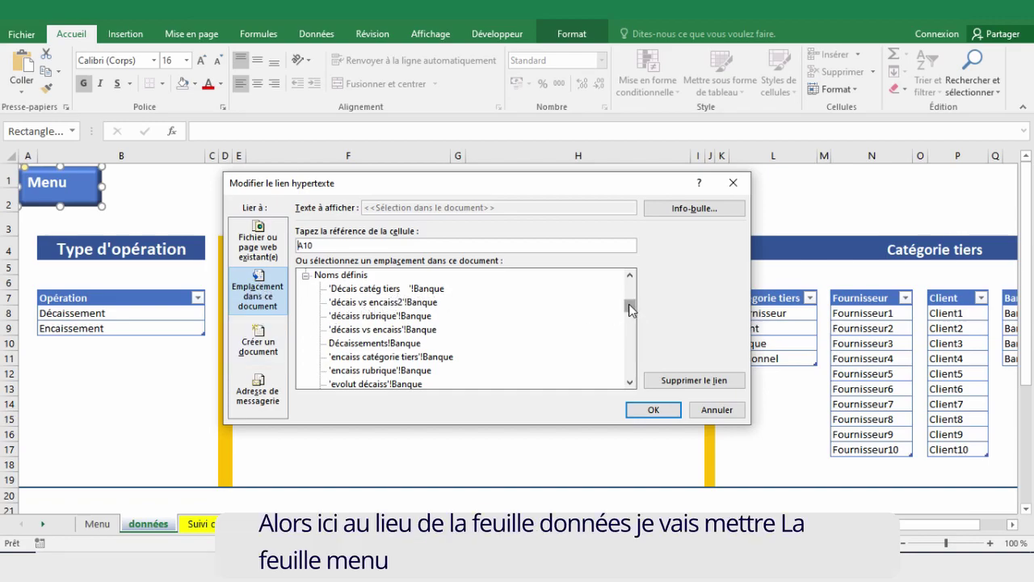
drag(631, 310, 630, 283)
click(340, 289)
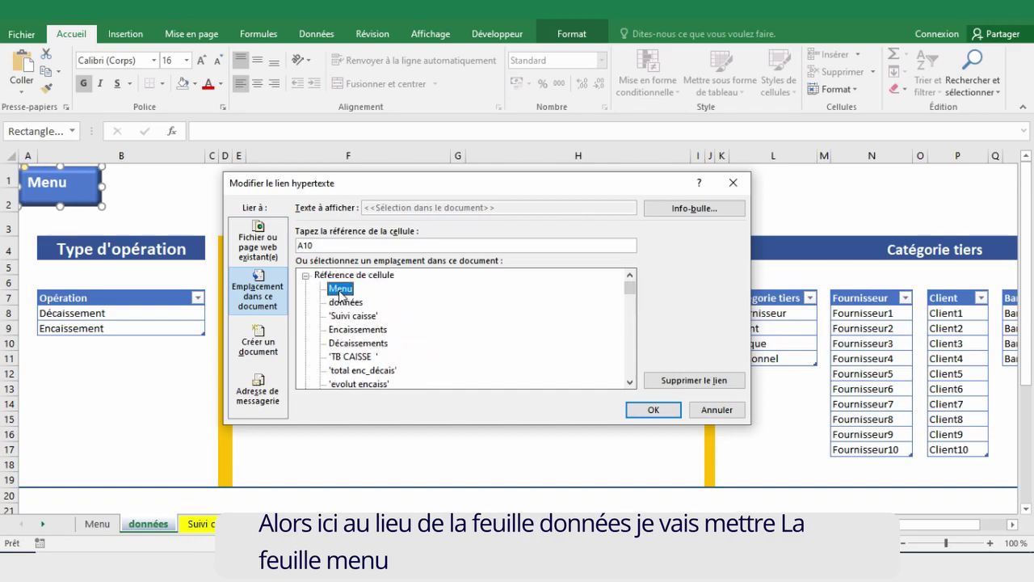
click(695, 208)
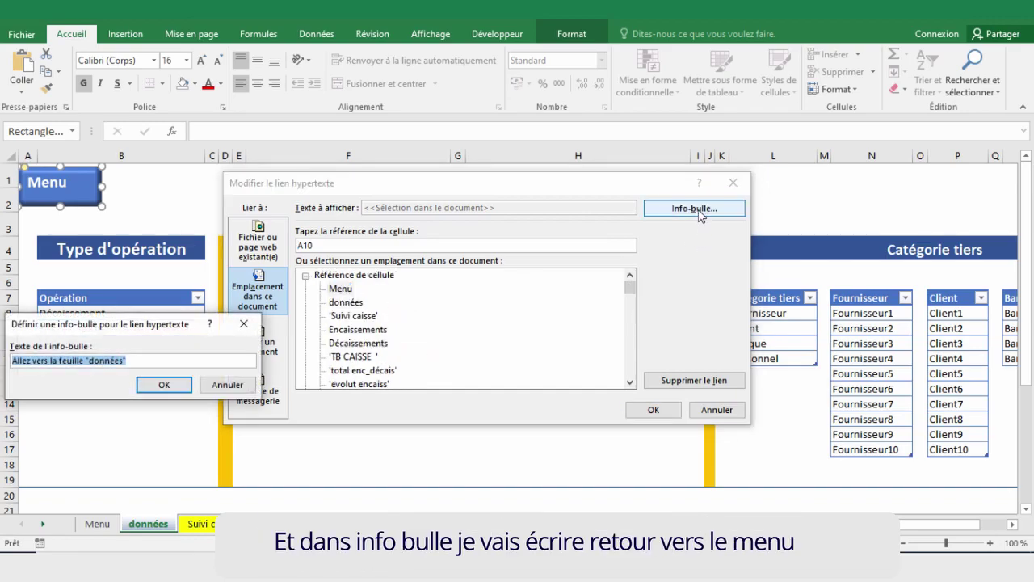
drag(190, 325, 571, 290)
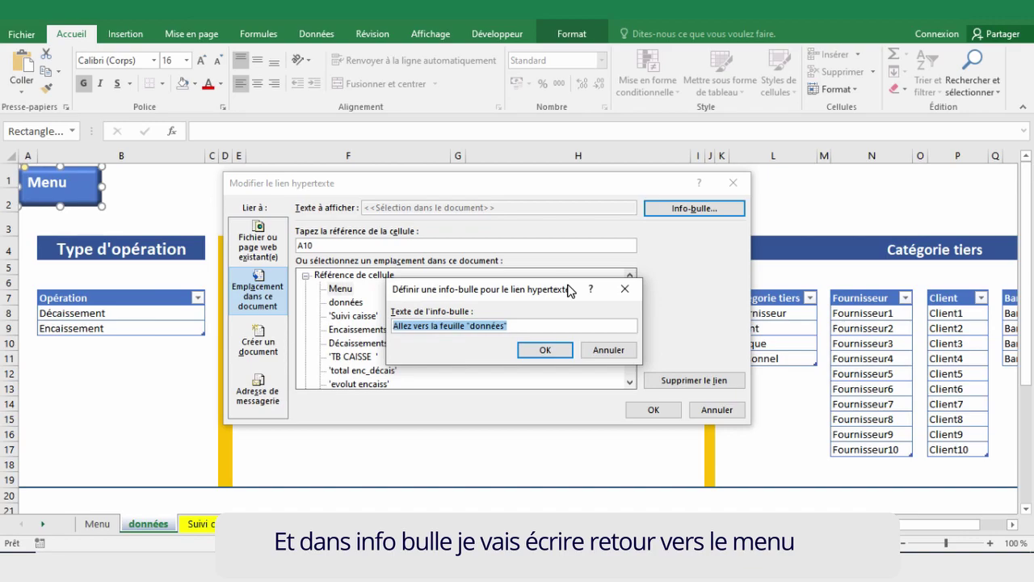
text(Retour vers le)
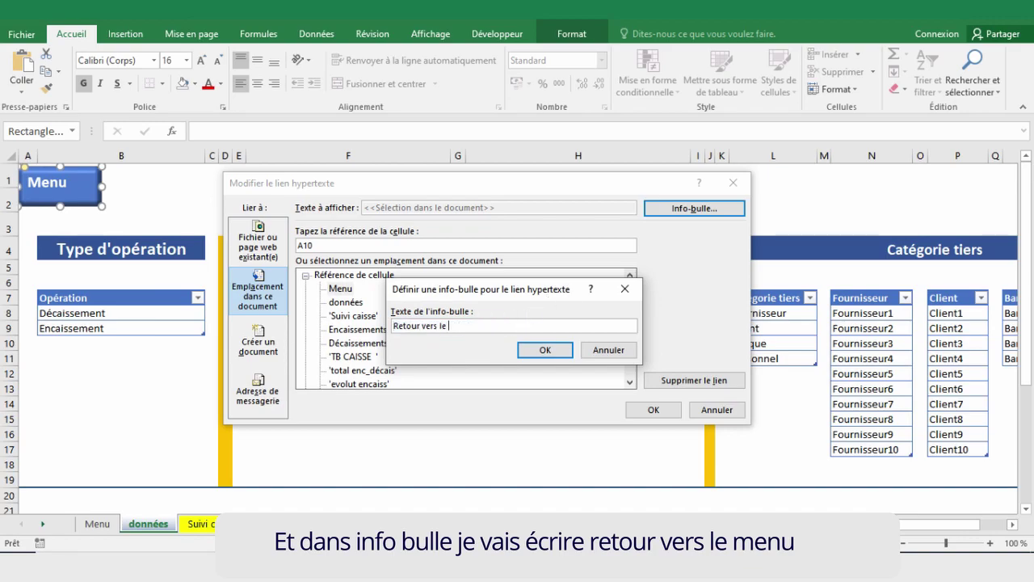
text( menu)
click(543, 353)
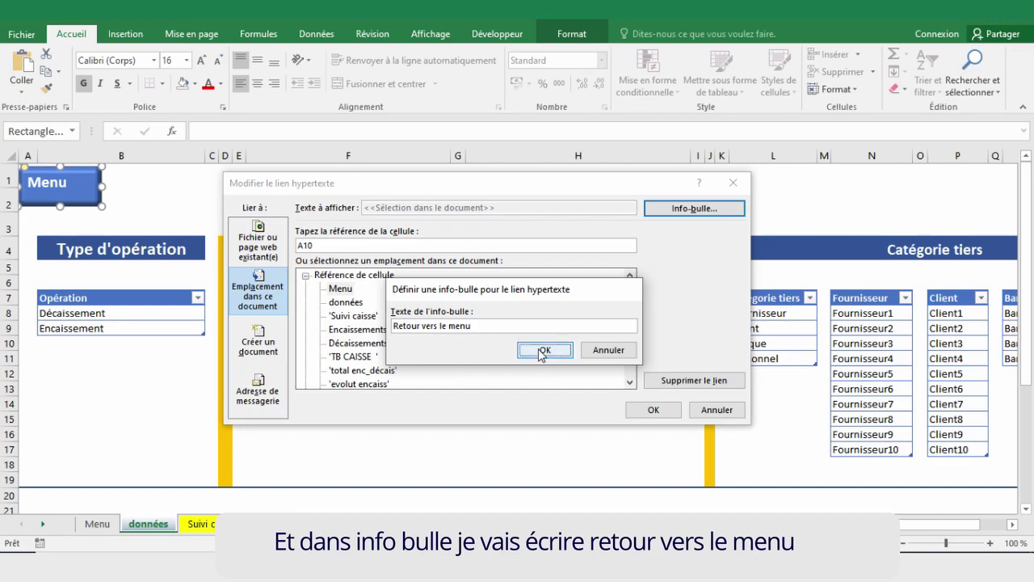
click(661, 411)
Step: Test the Menu button's jump to the Menu sheet, then copy it from données
click(153, 198)
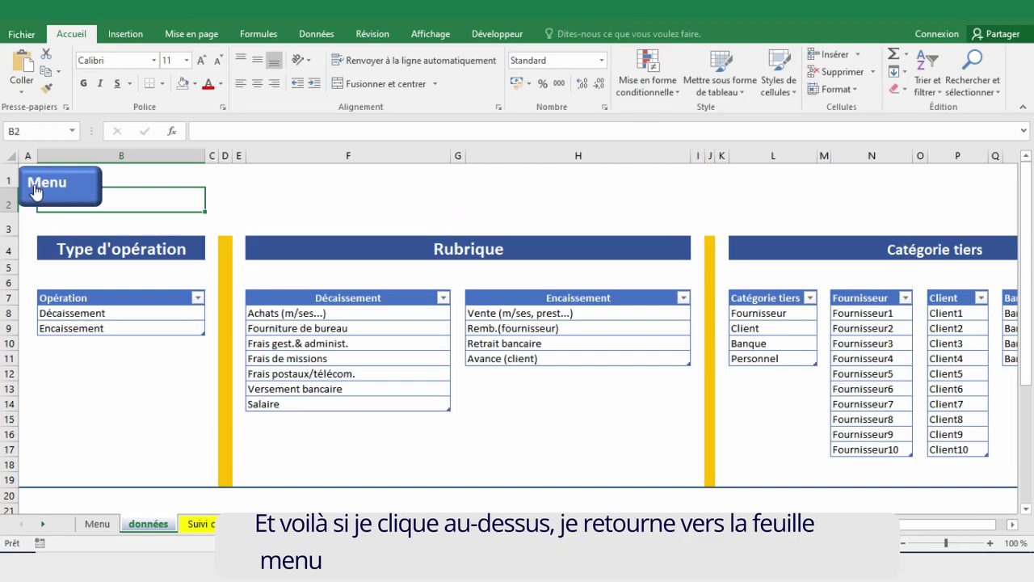
click(69, 186)
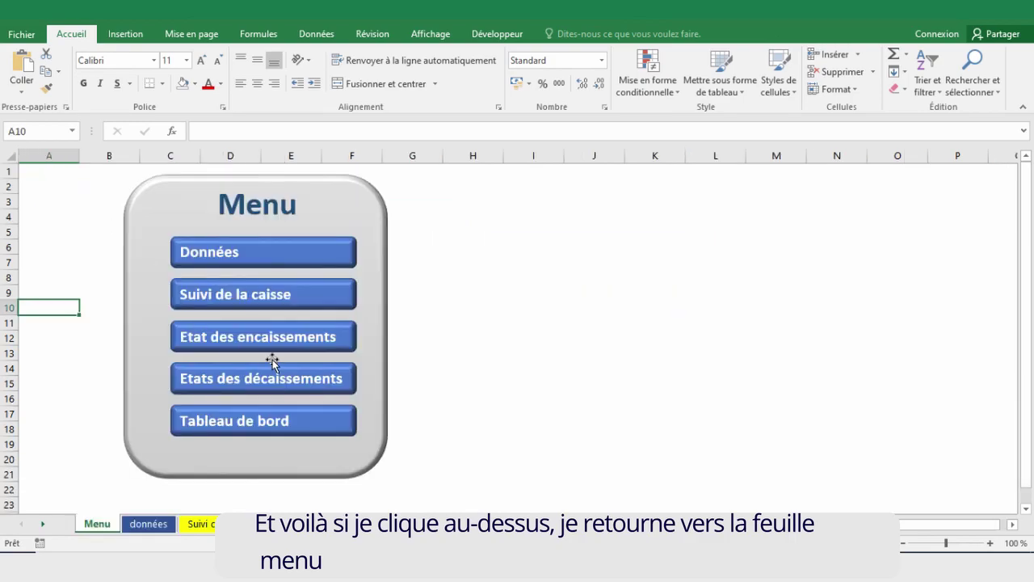
click(156, 523)
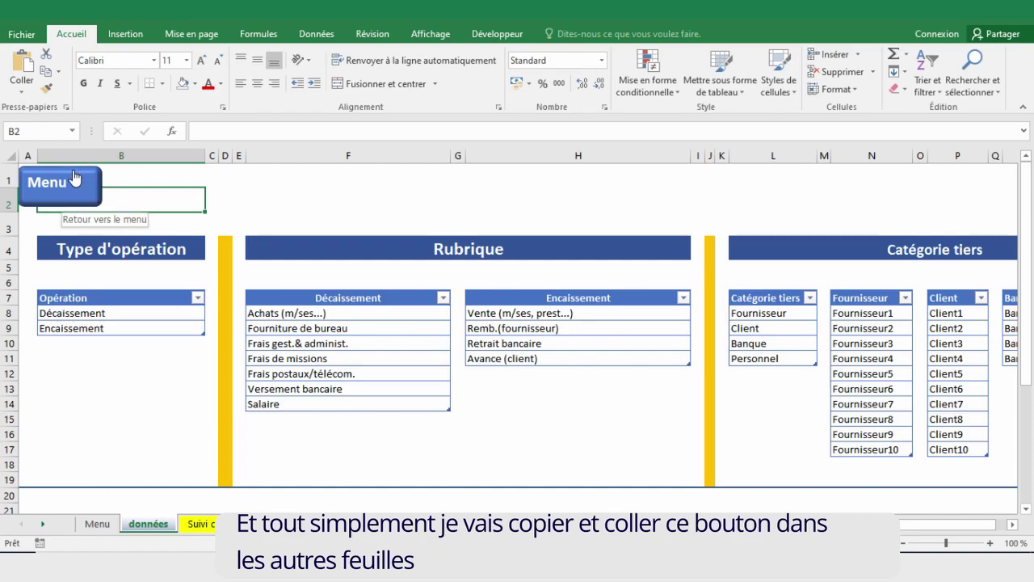
right_click(73, 176)
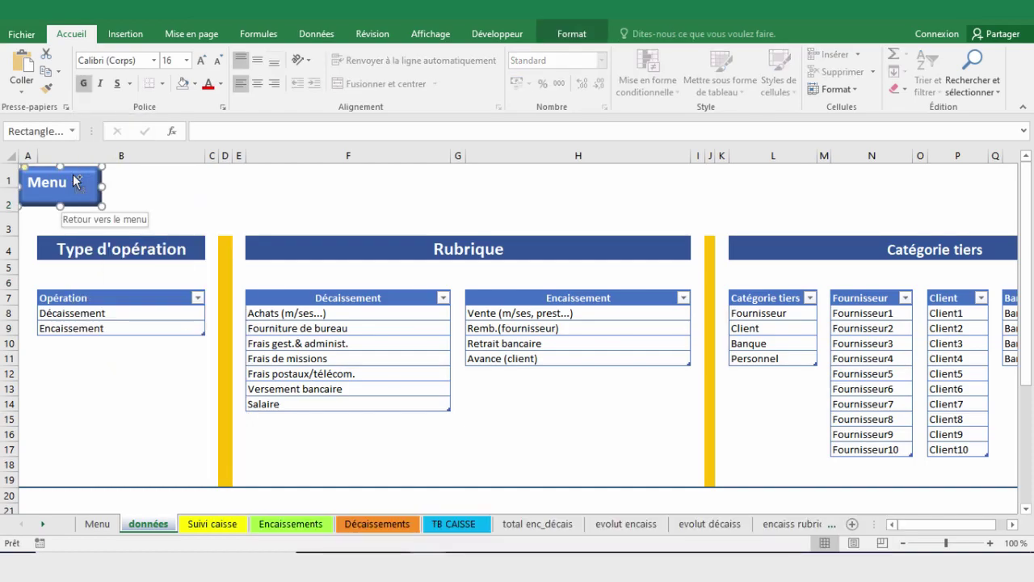
key(ctrl+Page_Down)
Step: Paste the Menu button onto Suivi caisse, Encaissements, Décaissements and TB CAISSE
key(ctrl+v)
key(ctrl+Page_Down)
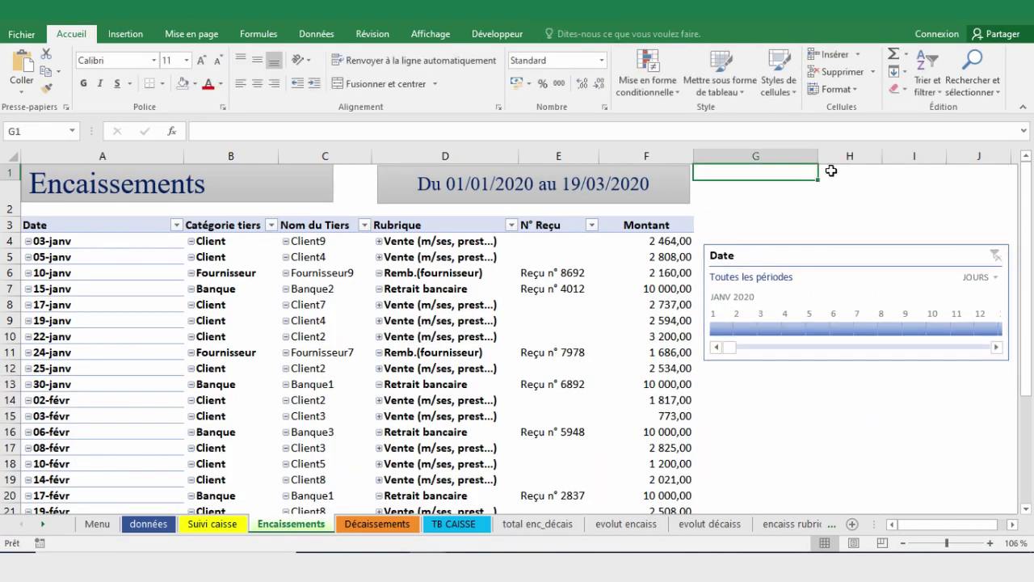
key(ctrl+v)
key(ctrl+Page_Down)
click(735, 189)
key(ctrl+v)
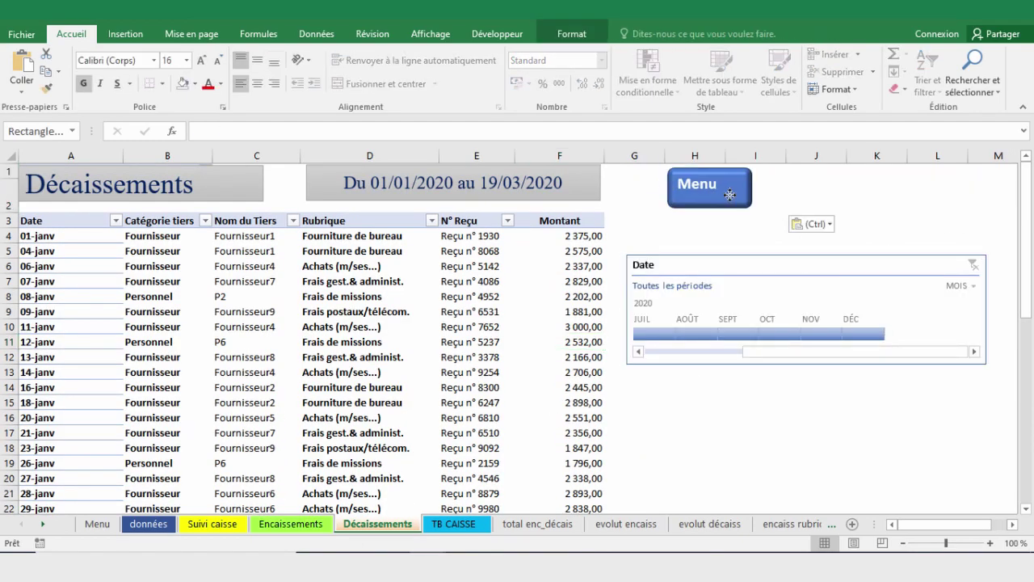
key(ctrl+Page_Down)
key(ctrl+v)
key(ctrl+F1)
click(957, 120)
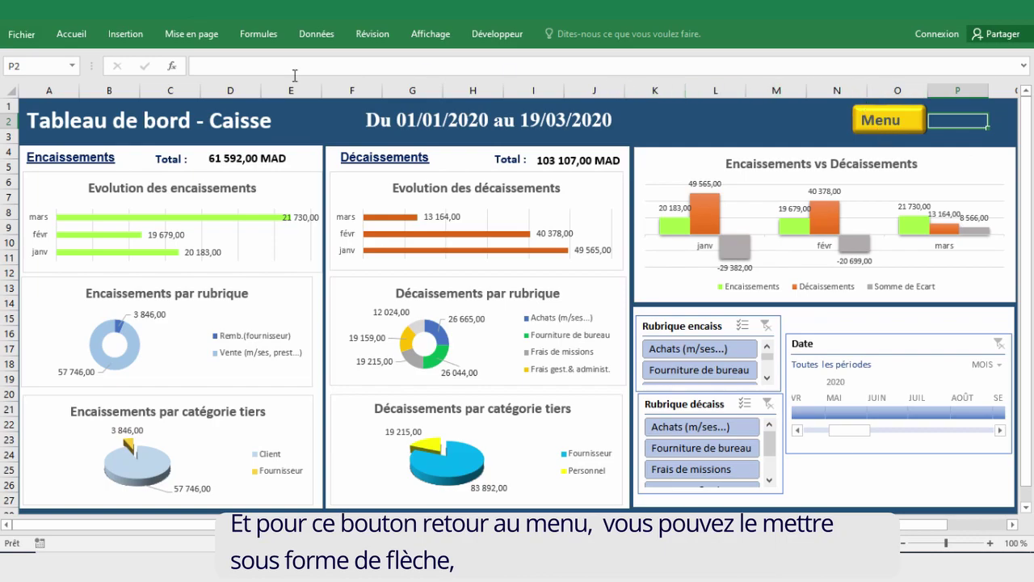
Step: Draw a left-pointing arrow shape beside the Menu button on TB CAISSE
click(126, 34)
click(179, 81)
click(267, 152)
click(264, 386)
drag(658, 103, 812, 138)
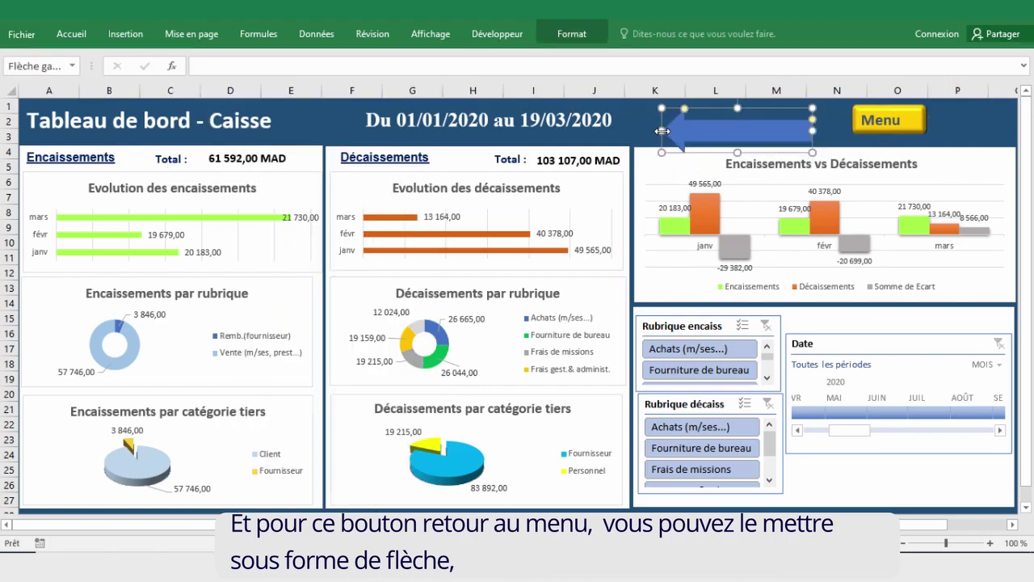
Step: Label the arrow 'Menu' and change its text colour
right_click(741, 109)
click(808, 203)
text(Menu)
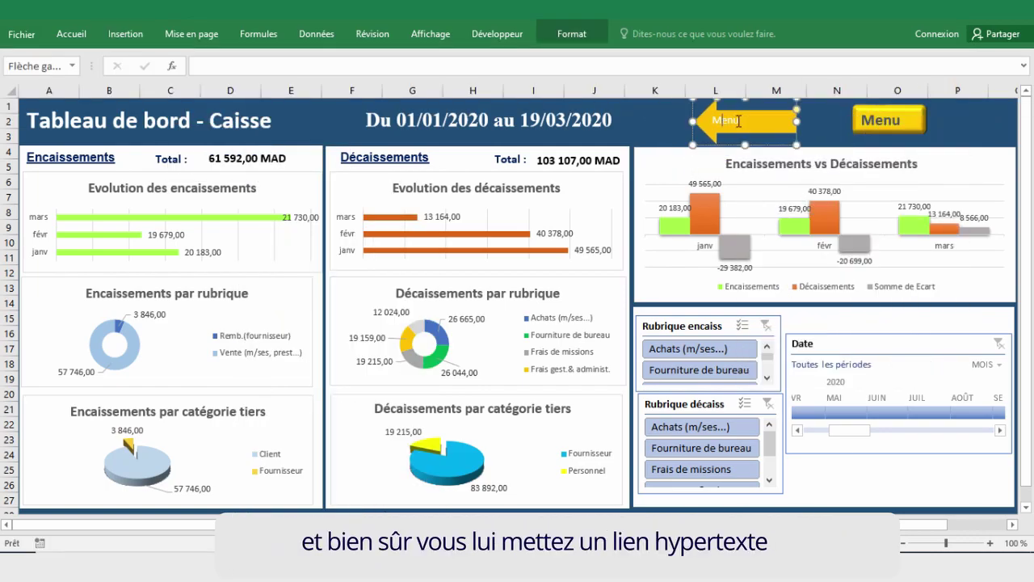
click(71, 34)
click(220, 83)
click(223, 106)
key(Escape)
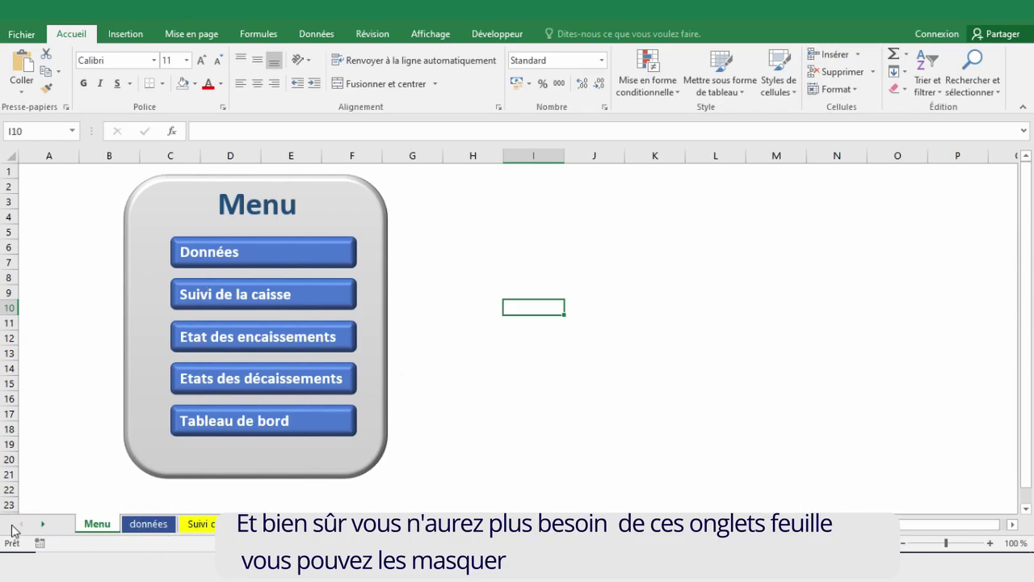
Step: Turn off 'Afficher les onglets de classeur' in Excel's advanced options
click(18, 35)
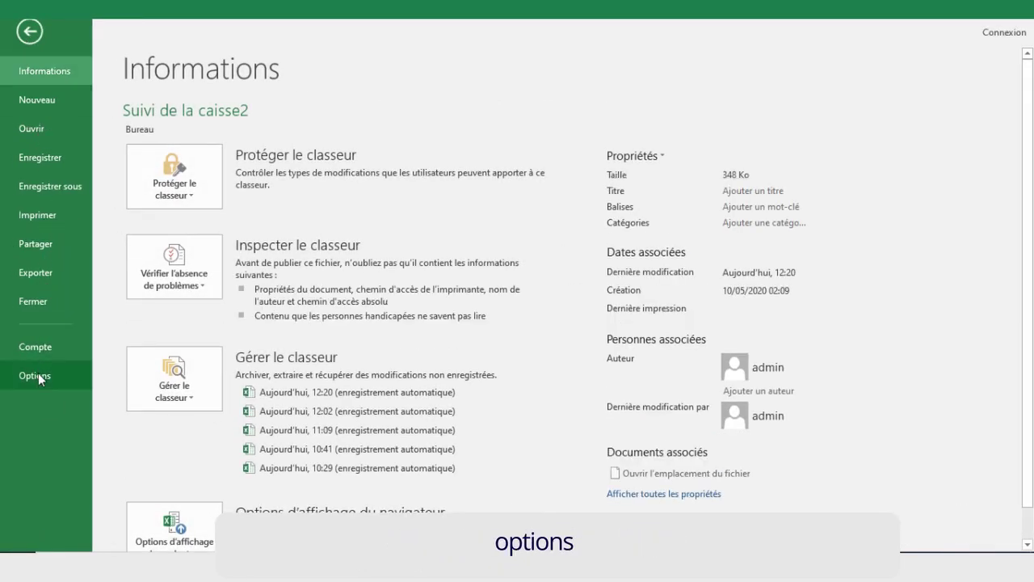
click(38, 375)
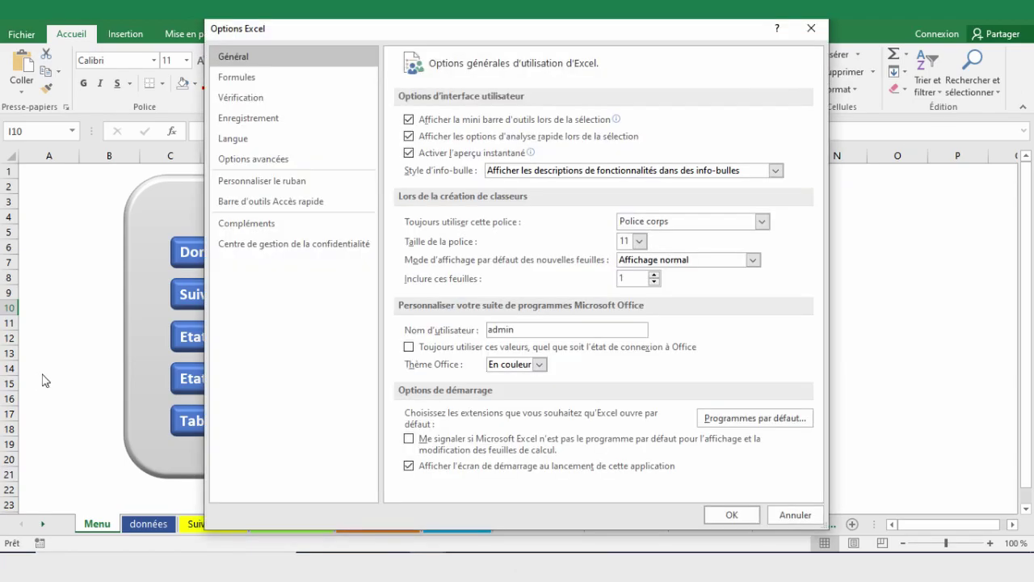
click(257, 158)
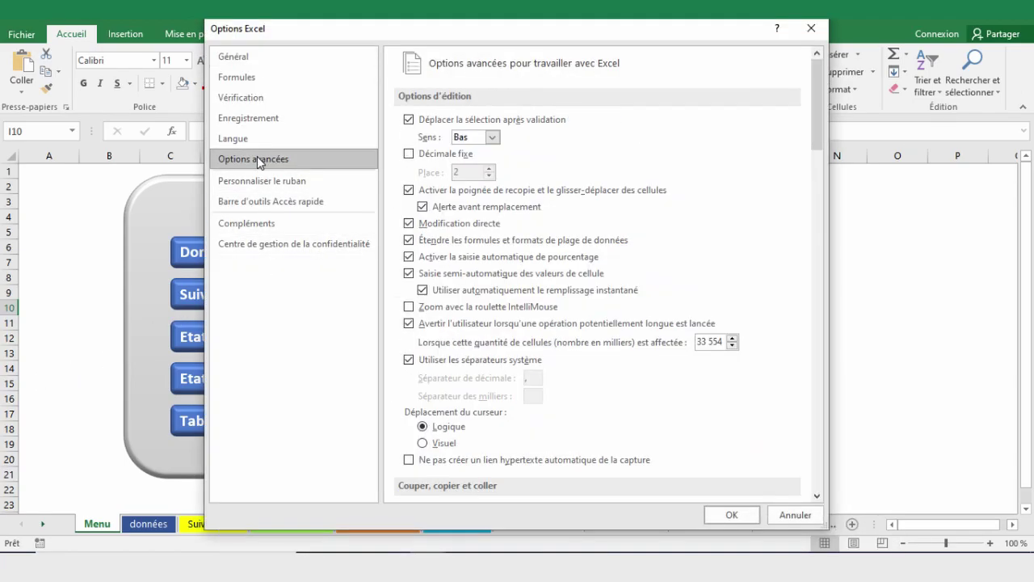
drag(818, 133, 819, 301)
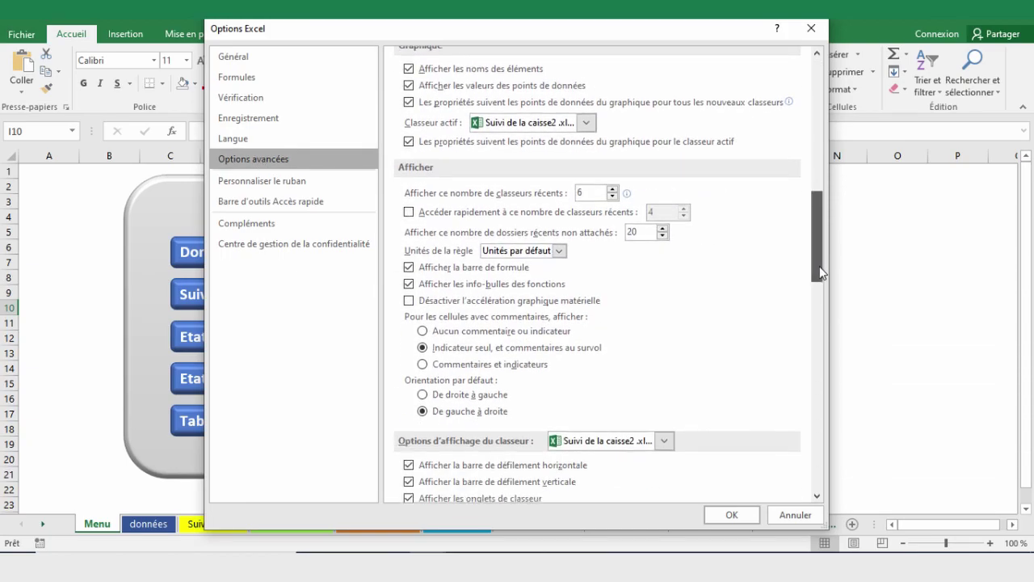
scroll(414, 262, down, 1)
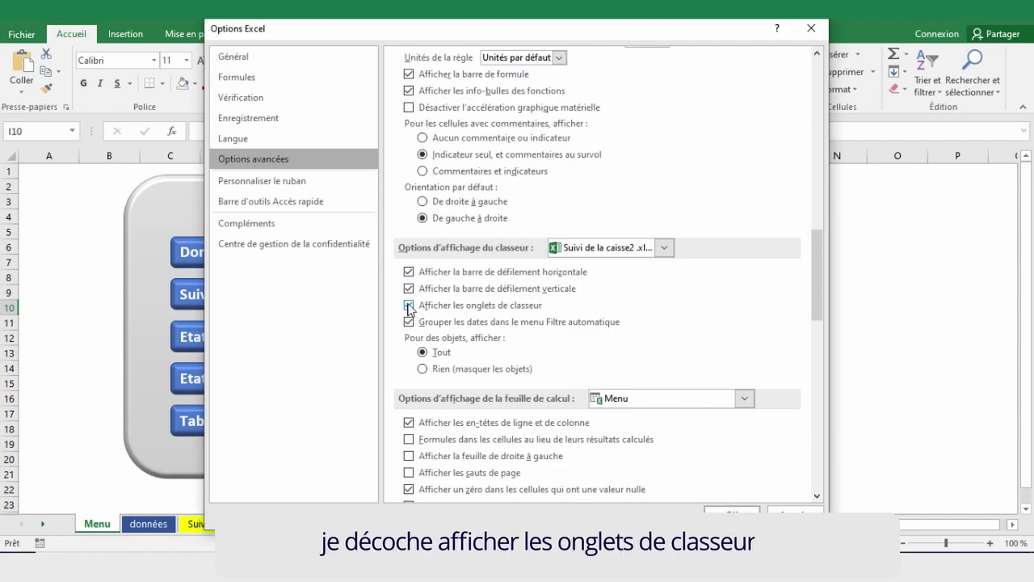
click(408, 306)
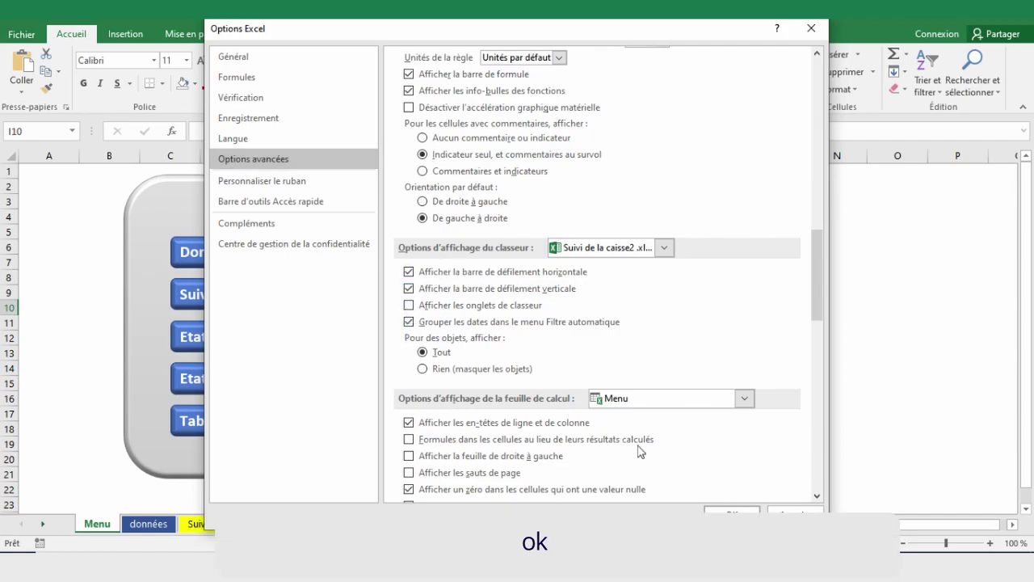
click(731, 510)
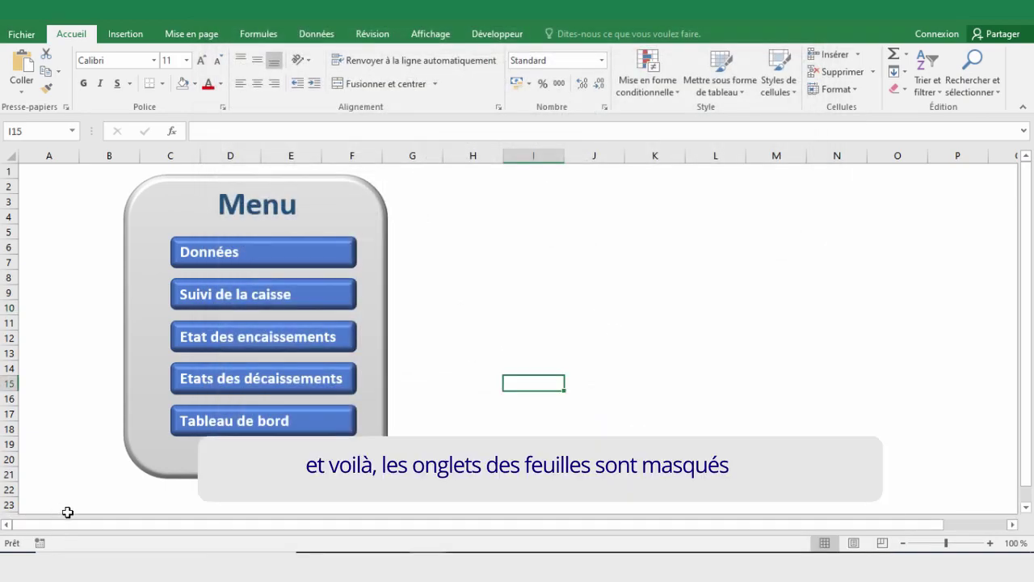